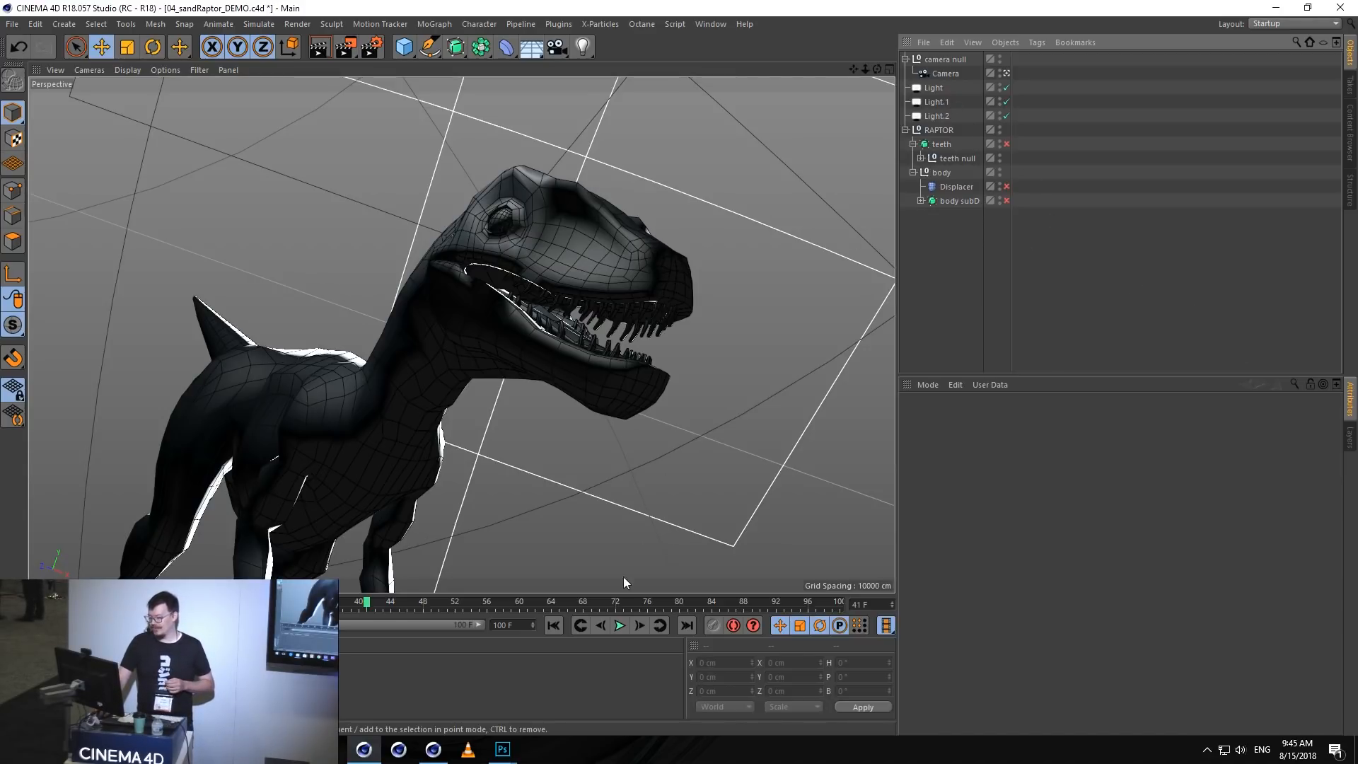
# - Play back the raptor animation in the viewport and stop the playback
pyautogui.click(619, 626)
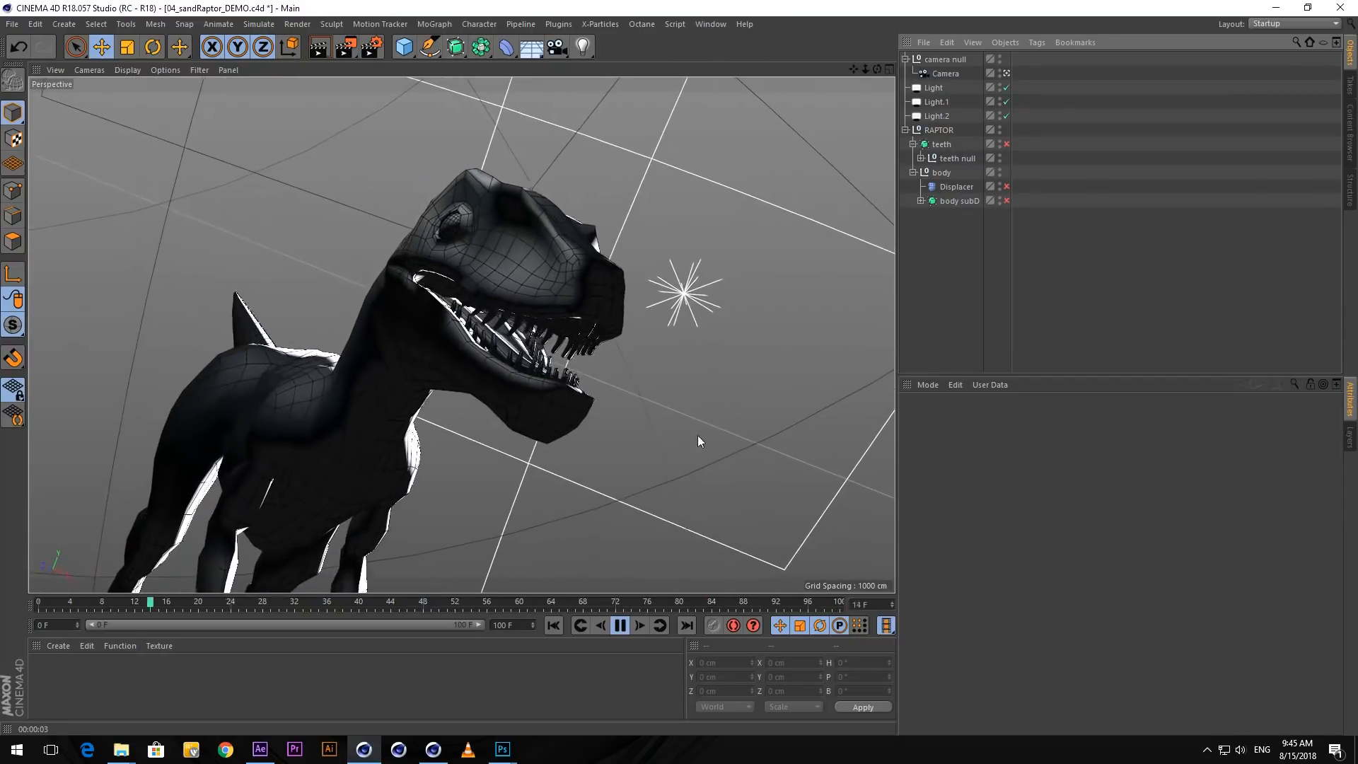
pyautogui.click(619, 628)
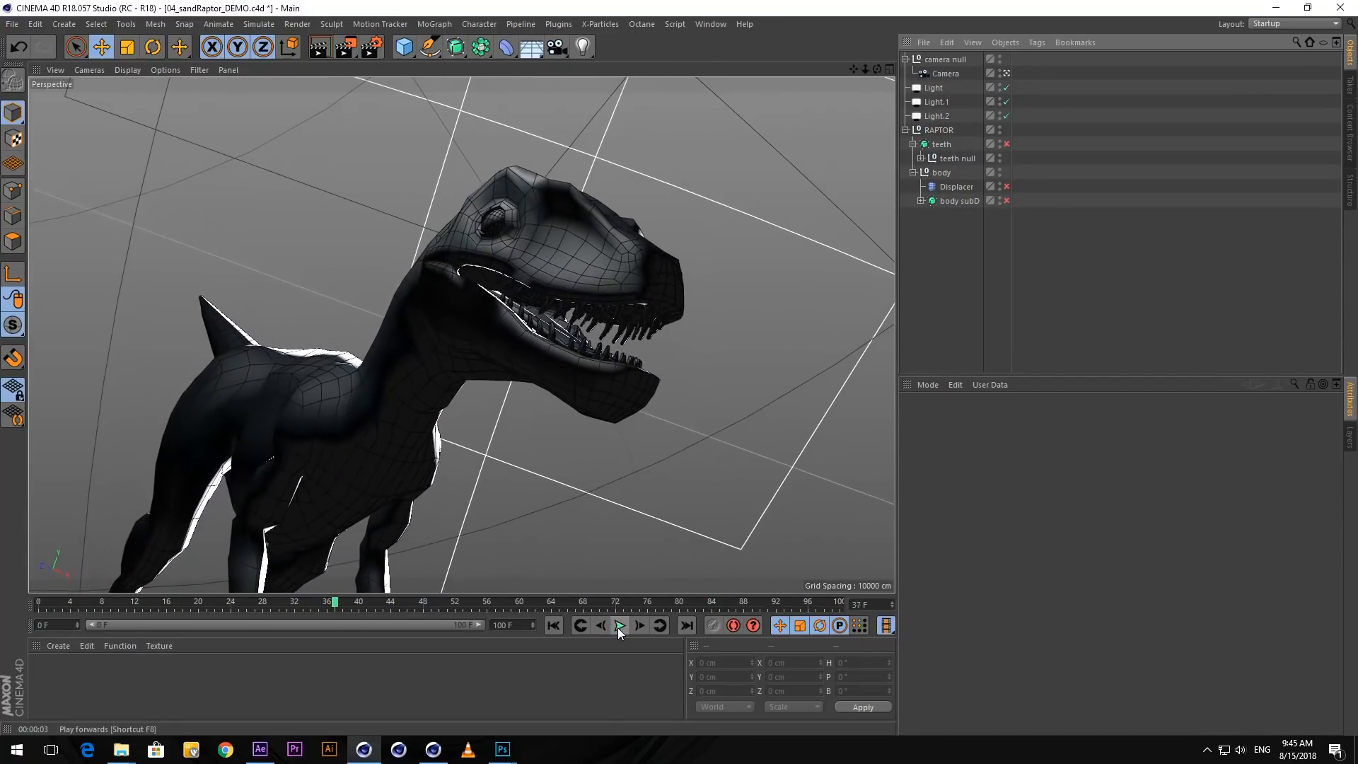
# - Review the settings of the three area lights and render the view to check the lighting on the raptor
pyautogui.click(931, 91)
pyautogui.click(934, 105)
pyautogui.click(938, 118)
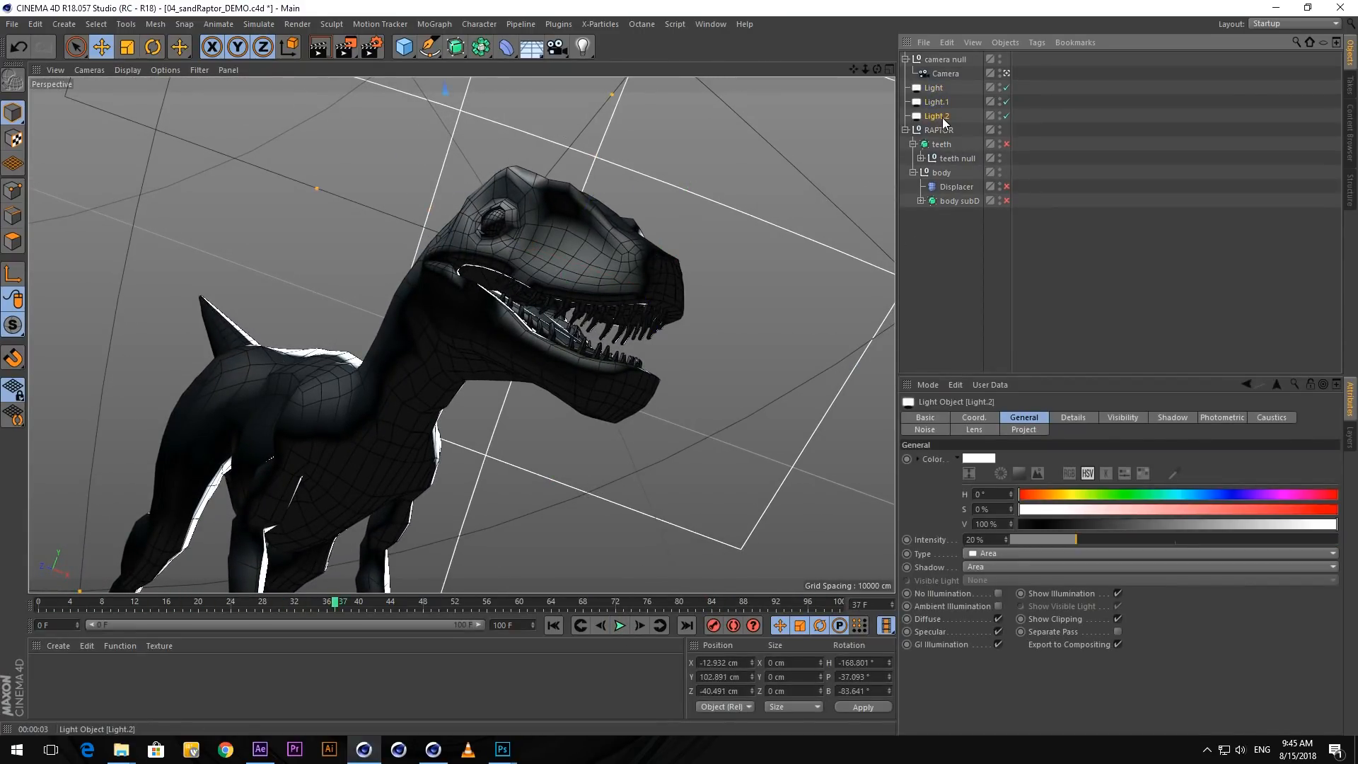
pyautogui.click(936, 104)
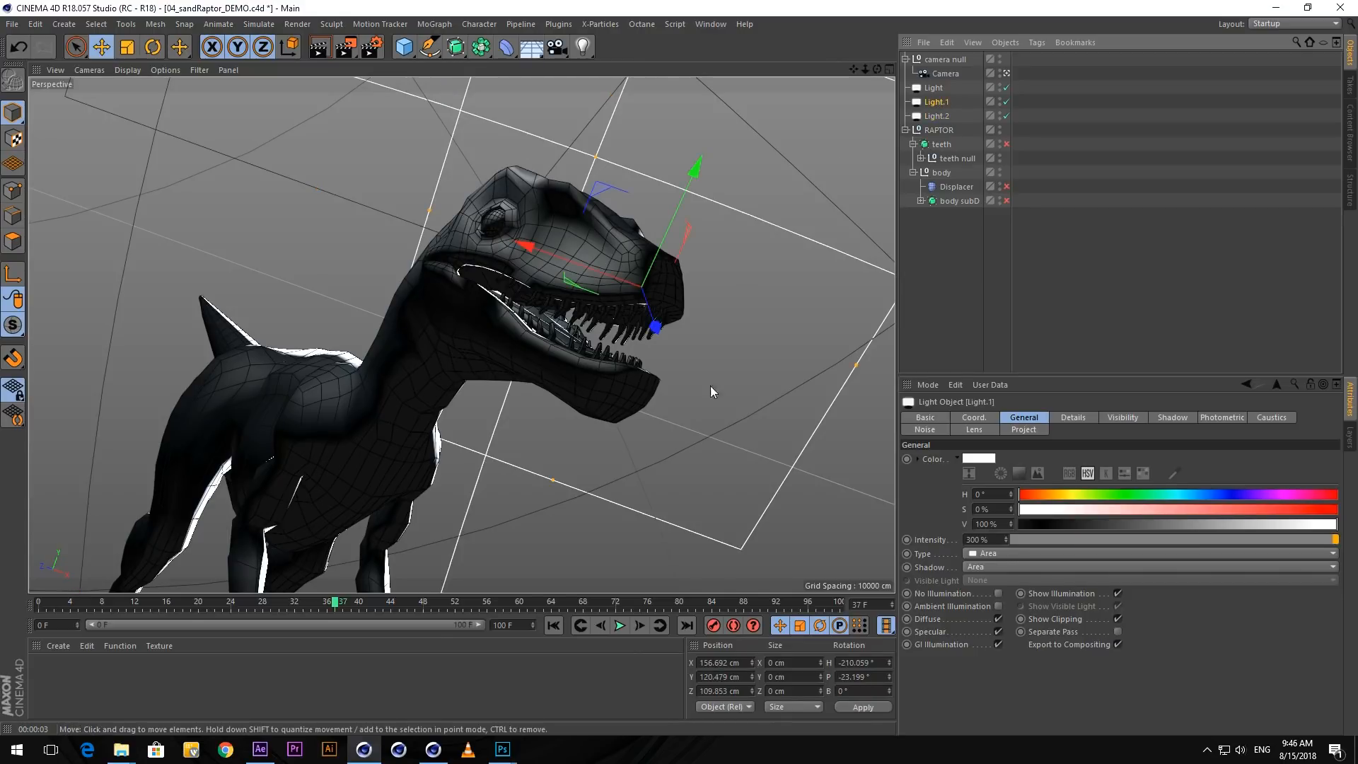
pyautogui.click(938, 117)
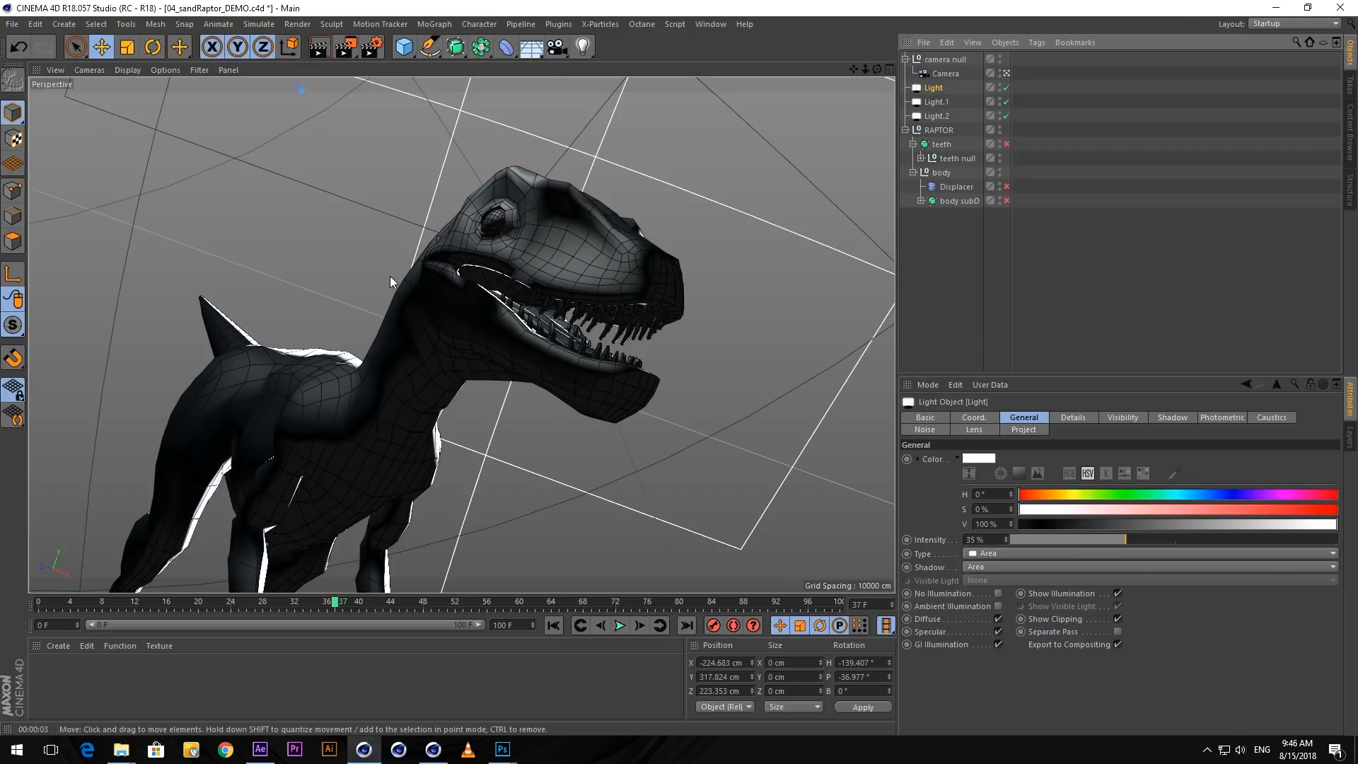
pyautogui.click(320, 48)
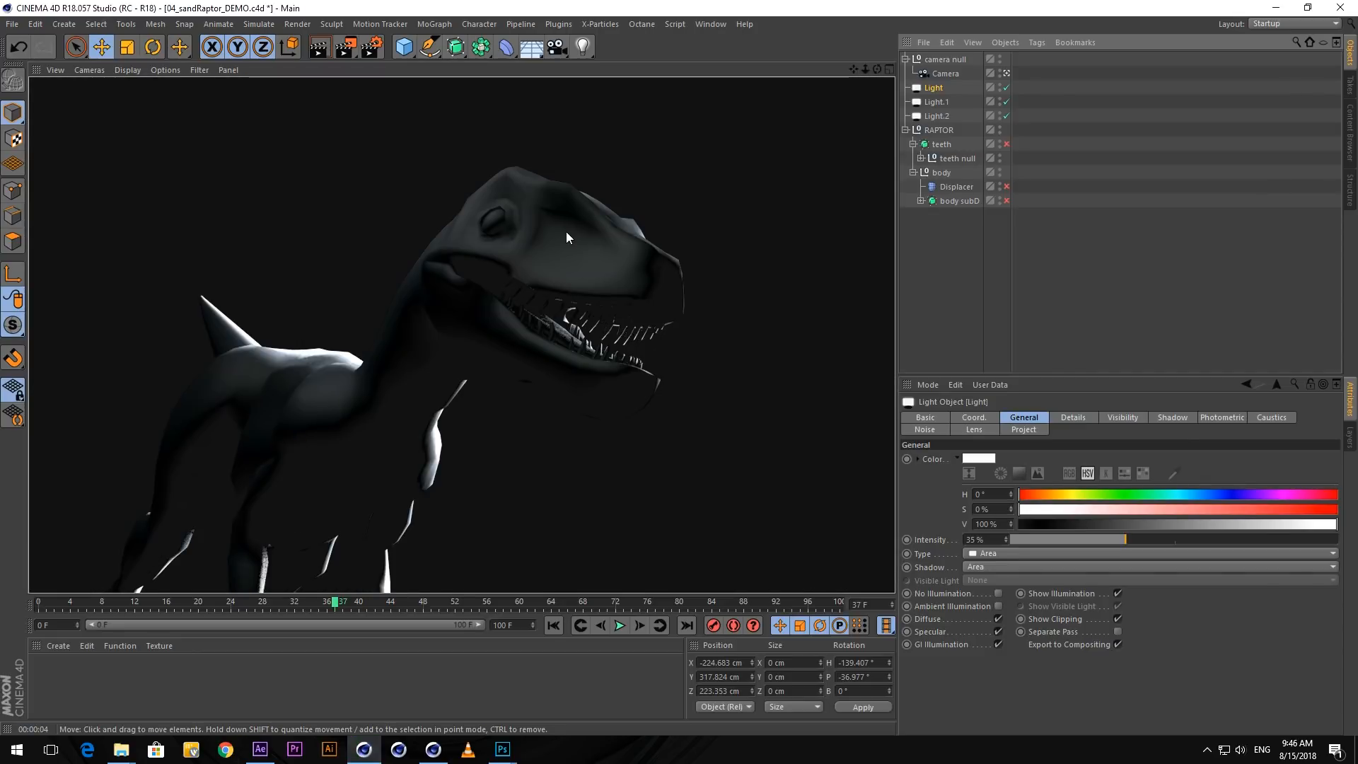
pyautogui.click(1090, 297)
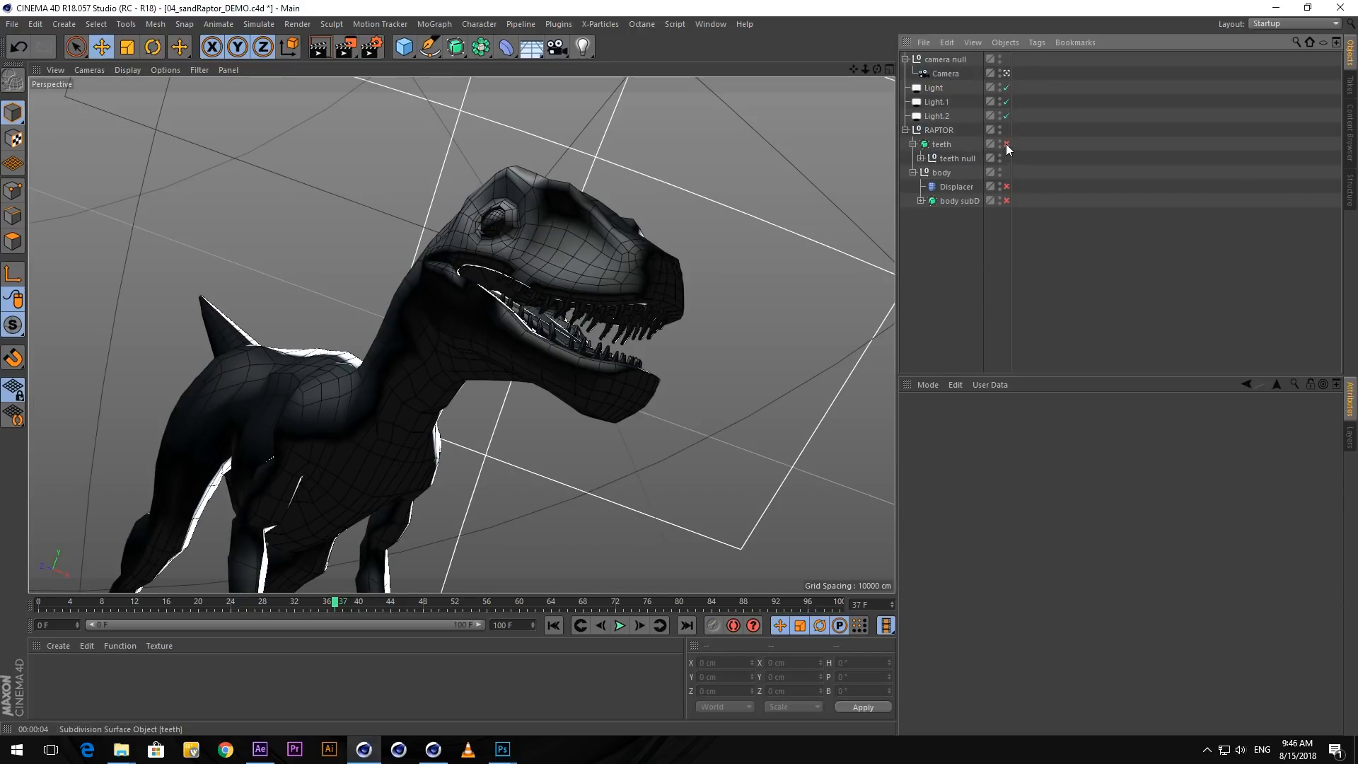
# - Enable the teeth and body subdivision surfaces briefly and disable them again
pyautogui.click(1007, 201)
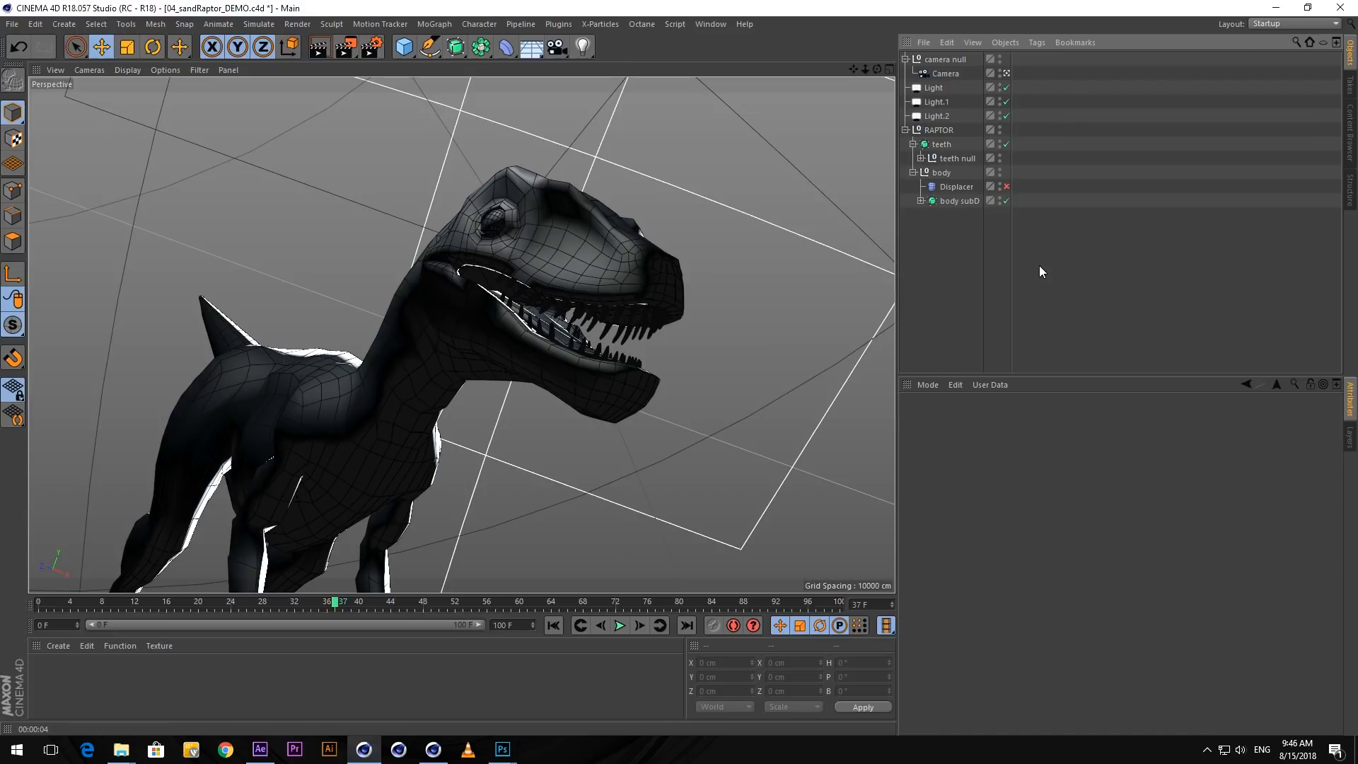
pyautogui.click(1007, 201)
# - Create a new standard material and apply it to the teeth null and the body subdivision surface
pyautogui.click(57, 645)
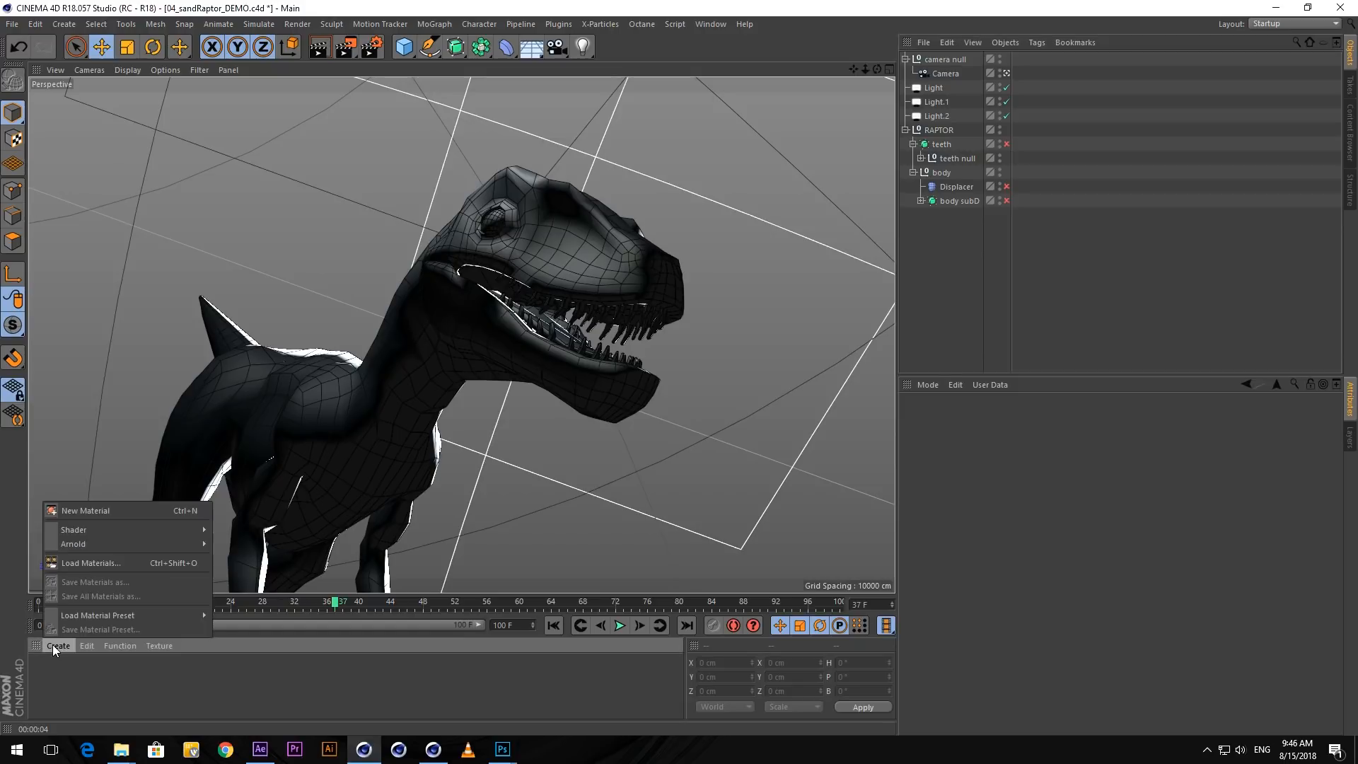
pyautogui.click(96, 510)
pyautogui.click(76, 685)
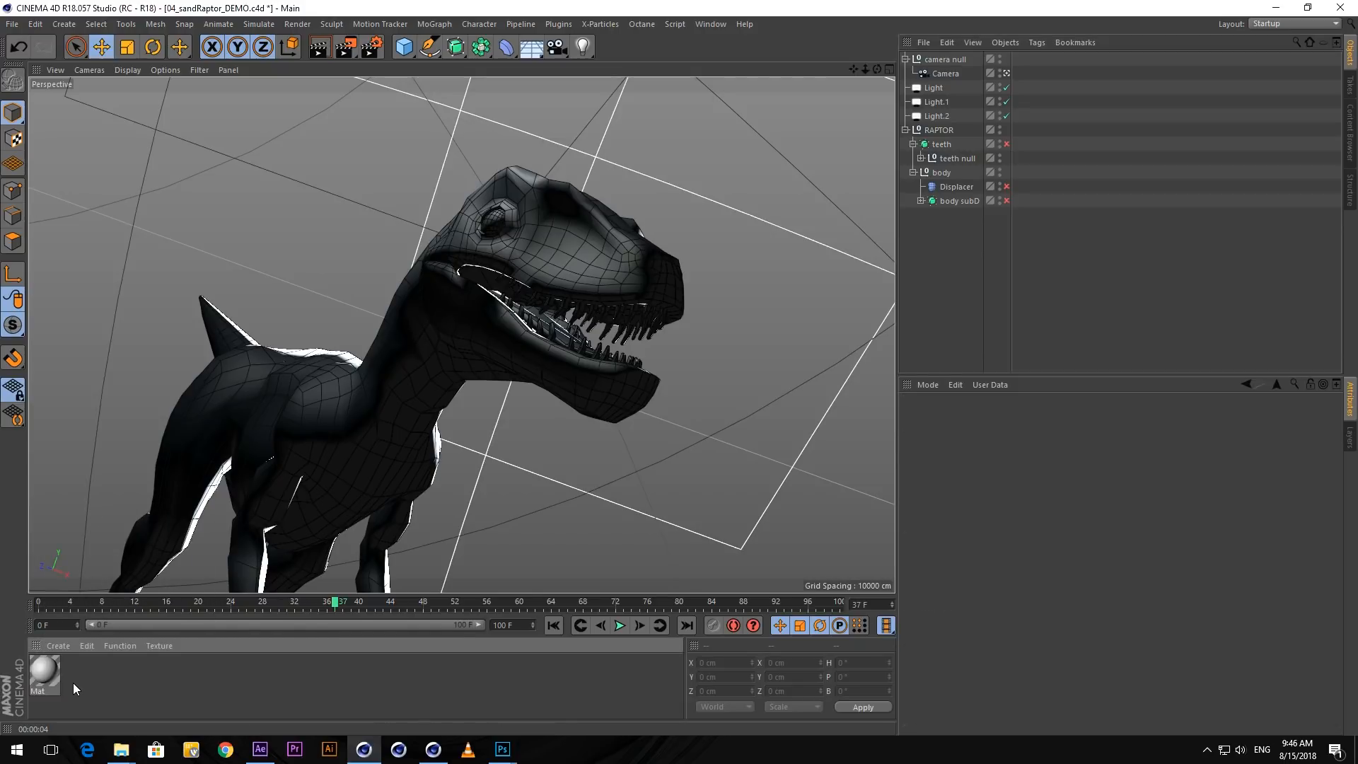
pyautogui.moveTo(953, 158)
pyautogui.mouseDown()
pyautogui.moveTo(1022, 168)
pyautogui.moveTo(1024, 201)
pyautogui.mouseUp()
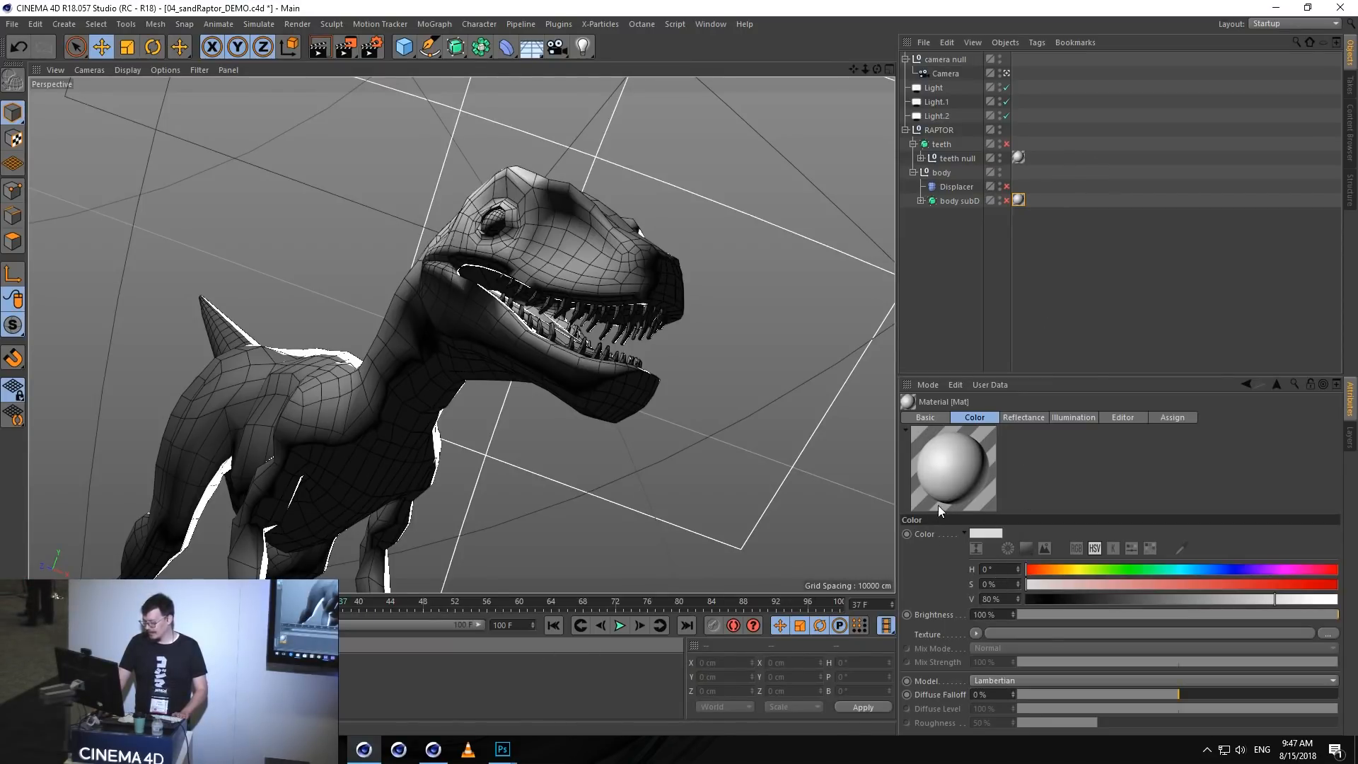
# - Rename the material as "color"
pyautogui.click(923, 418)
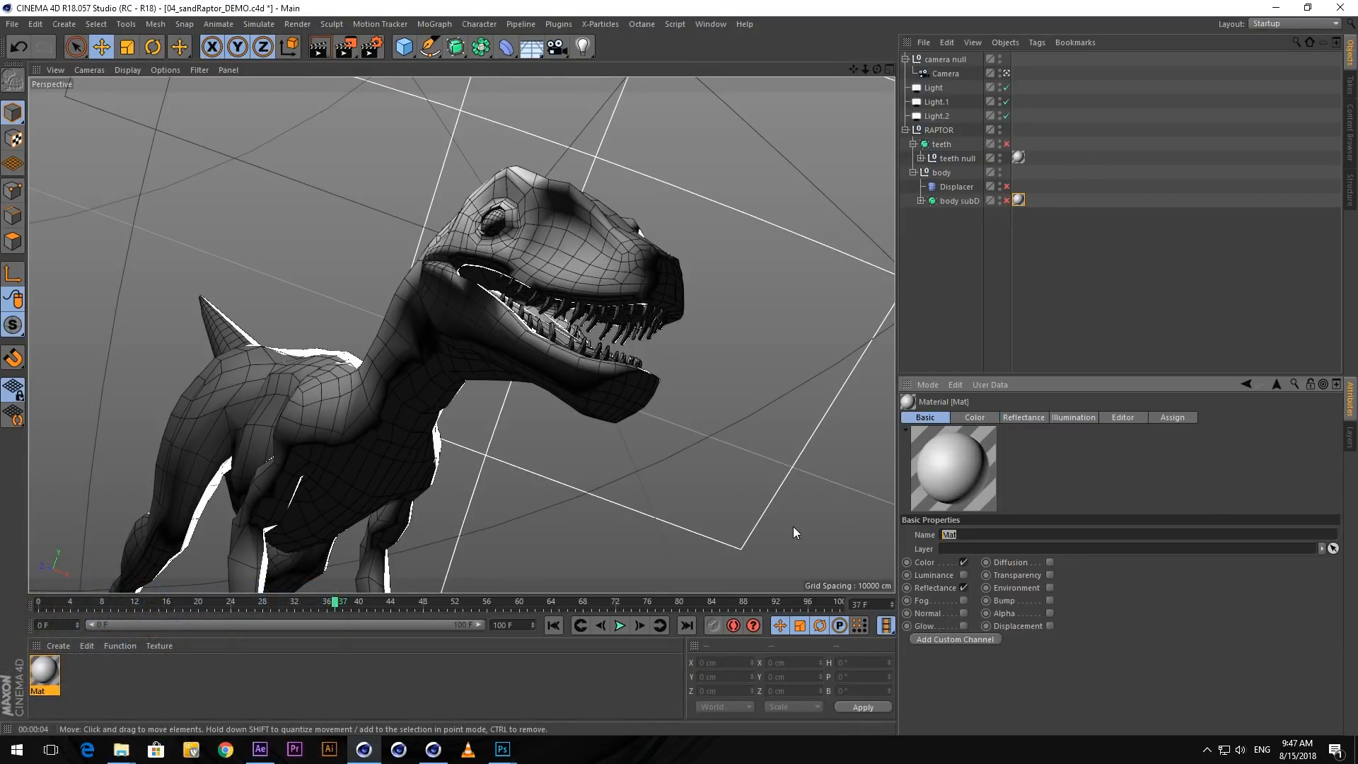
pyautogui.write('color')
pyautogui.press('Return')
# - Load a Noise shader as the texture of the material's Color channel and render the view to preview it
pyautogui.click(973, 418)
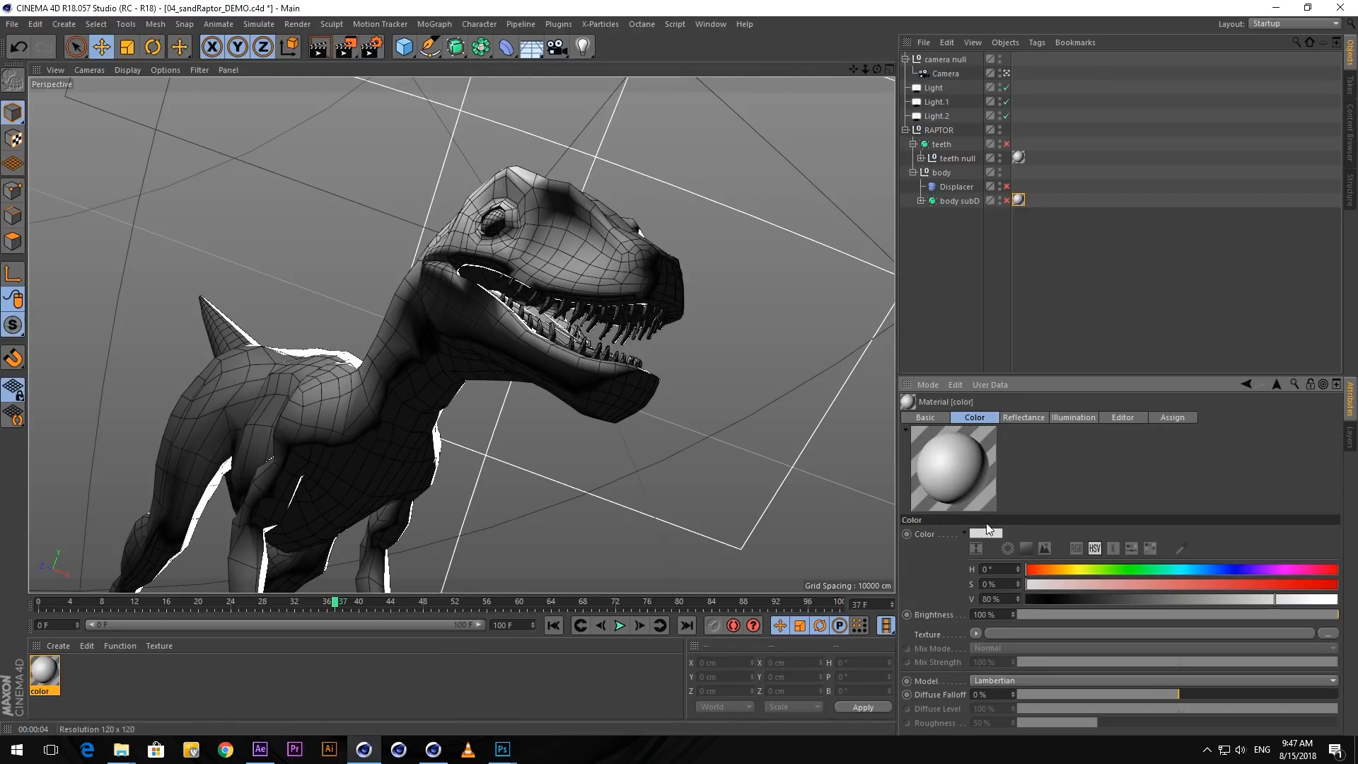
pyautogui.click(975, 633)
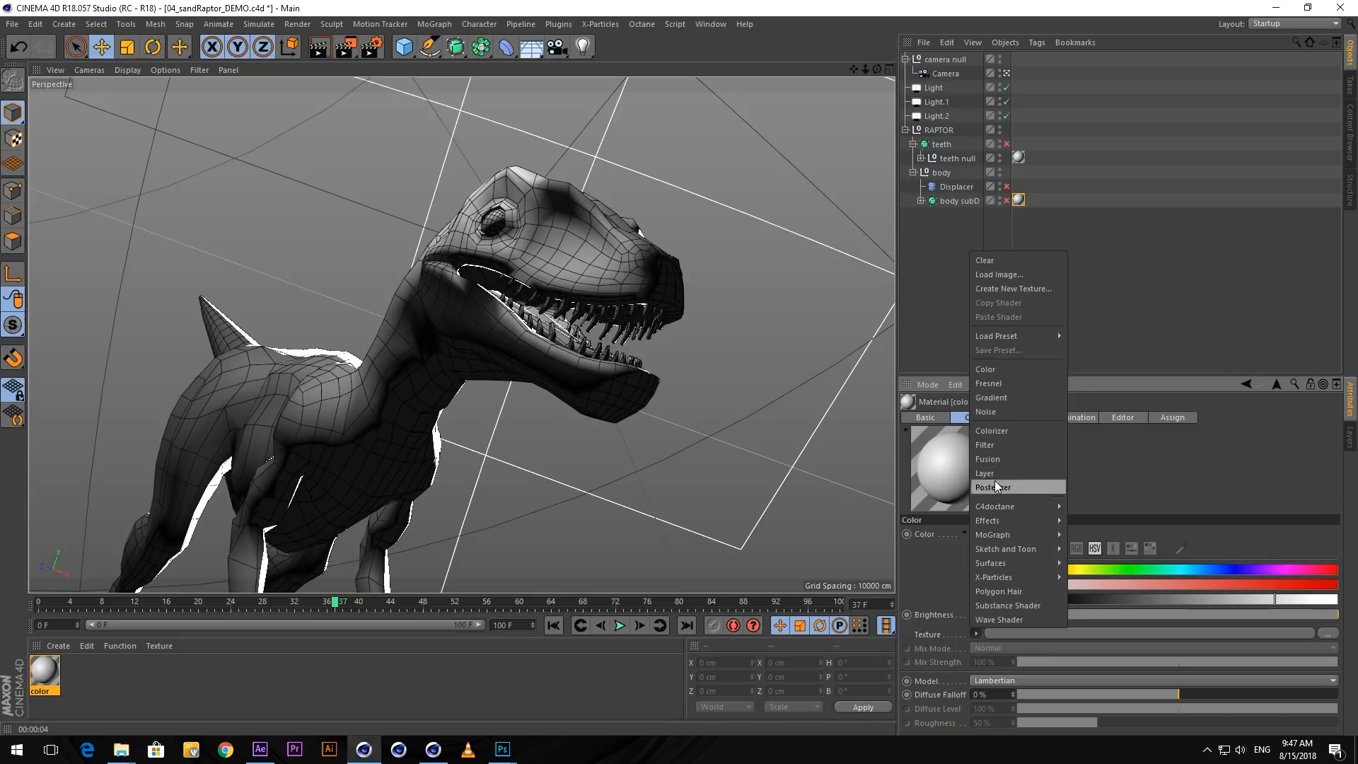
pyautogui.click(1001, 410)
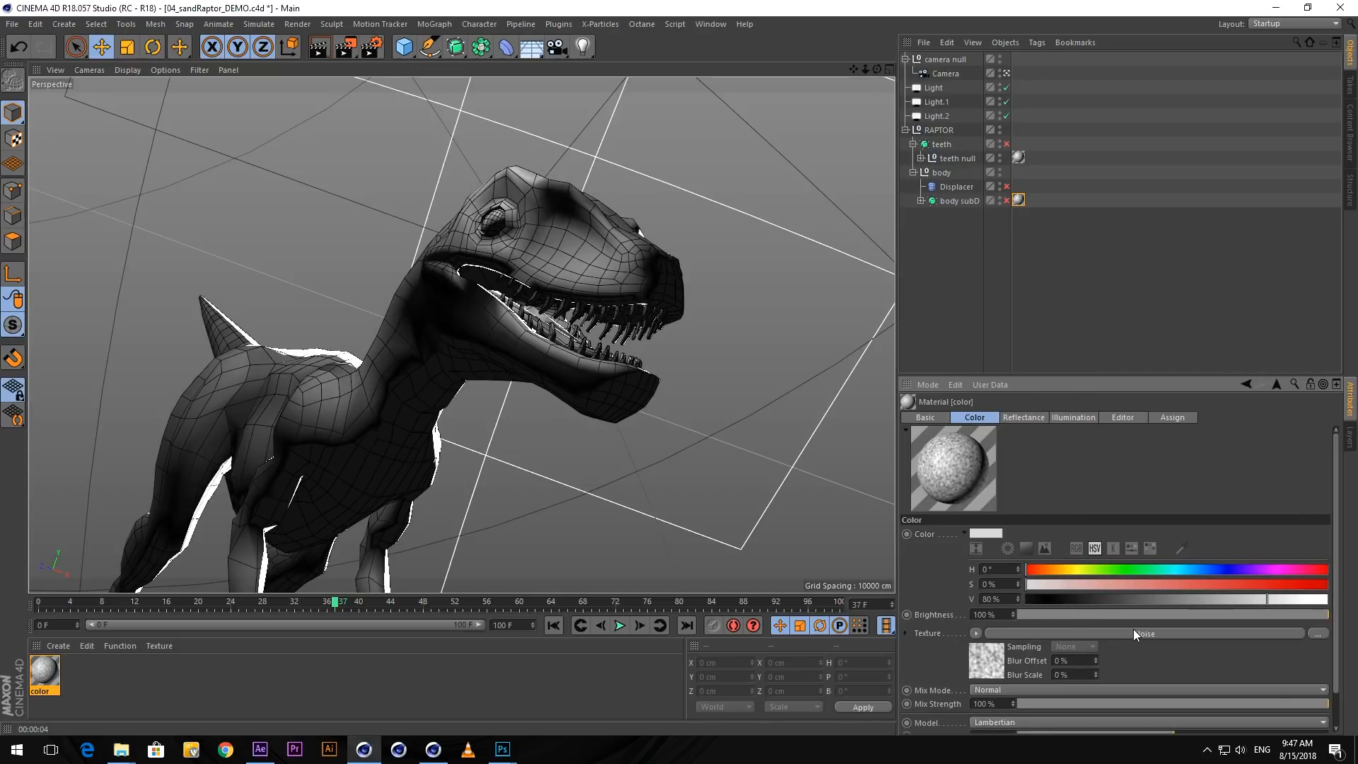
pyautogui.click(319, 48)
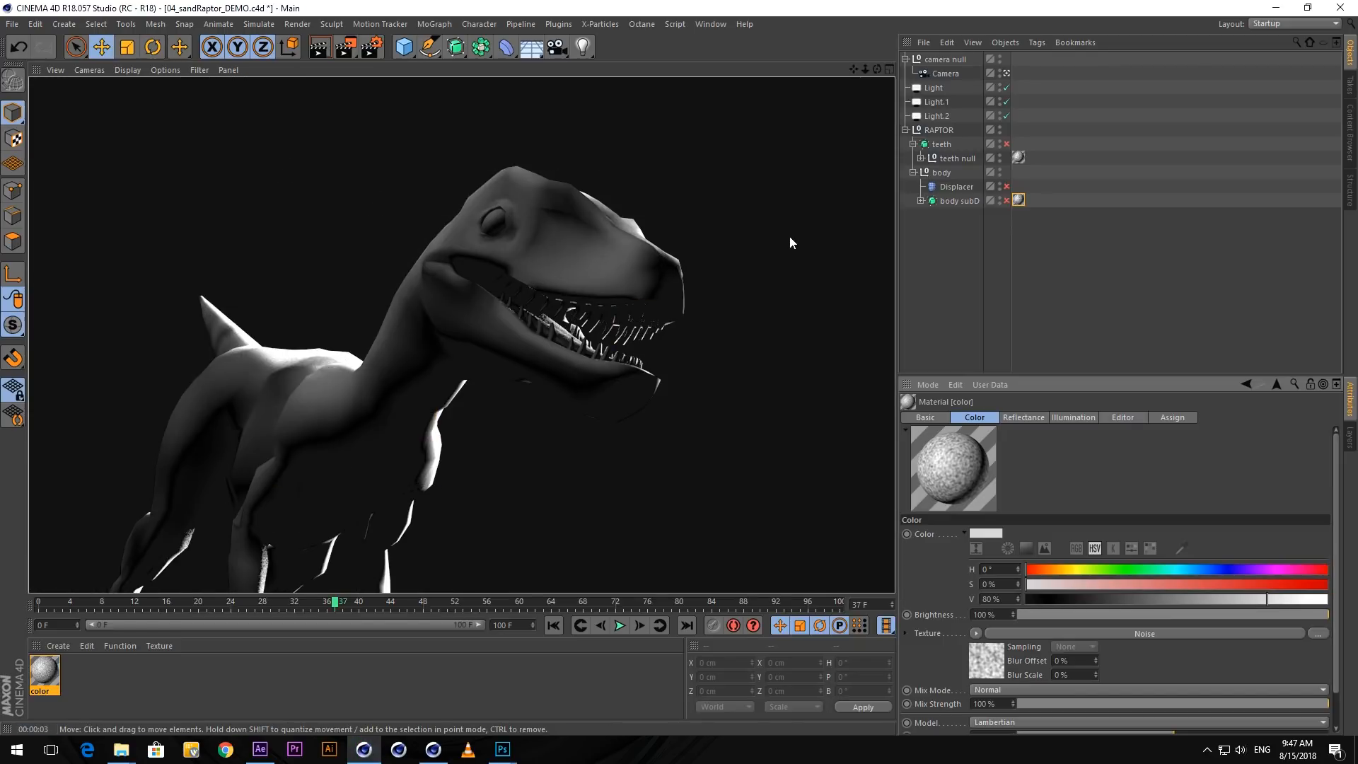
# - Set the Noise shader's seed to 873 and its noise type to Buya, and preview the result with a render
pyautogui.click(1143, 633)
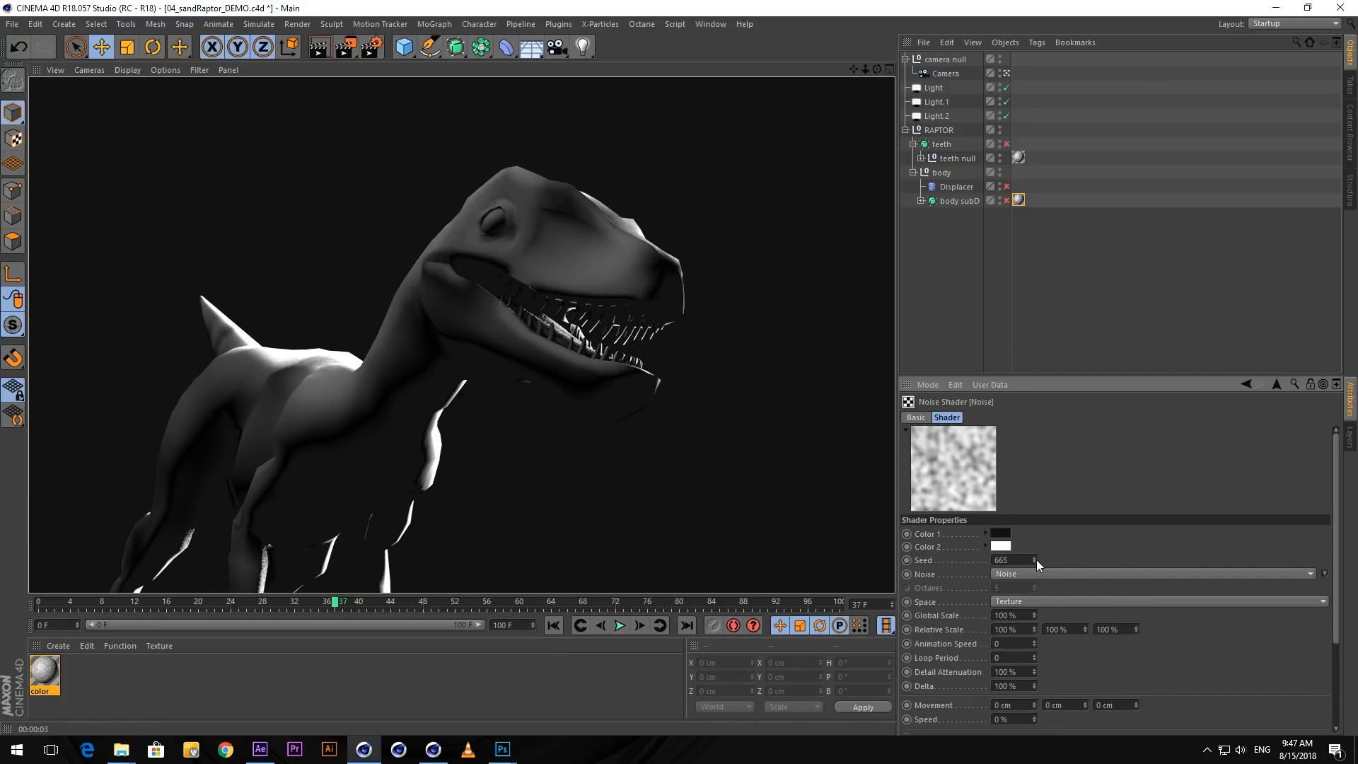
pyautogui.moveTo(1034, 557); pyautogui.dragTo(1034, 554)
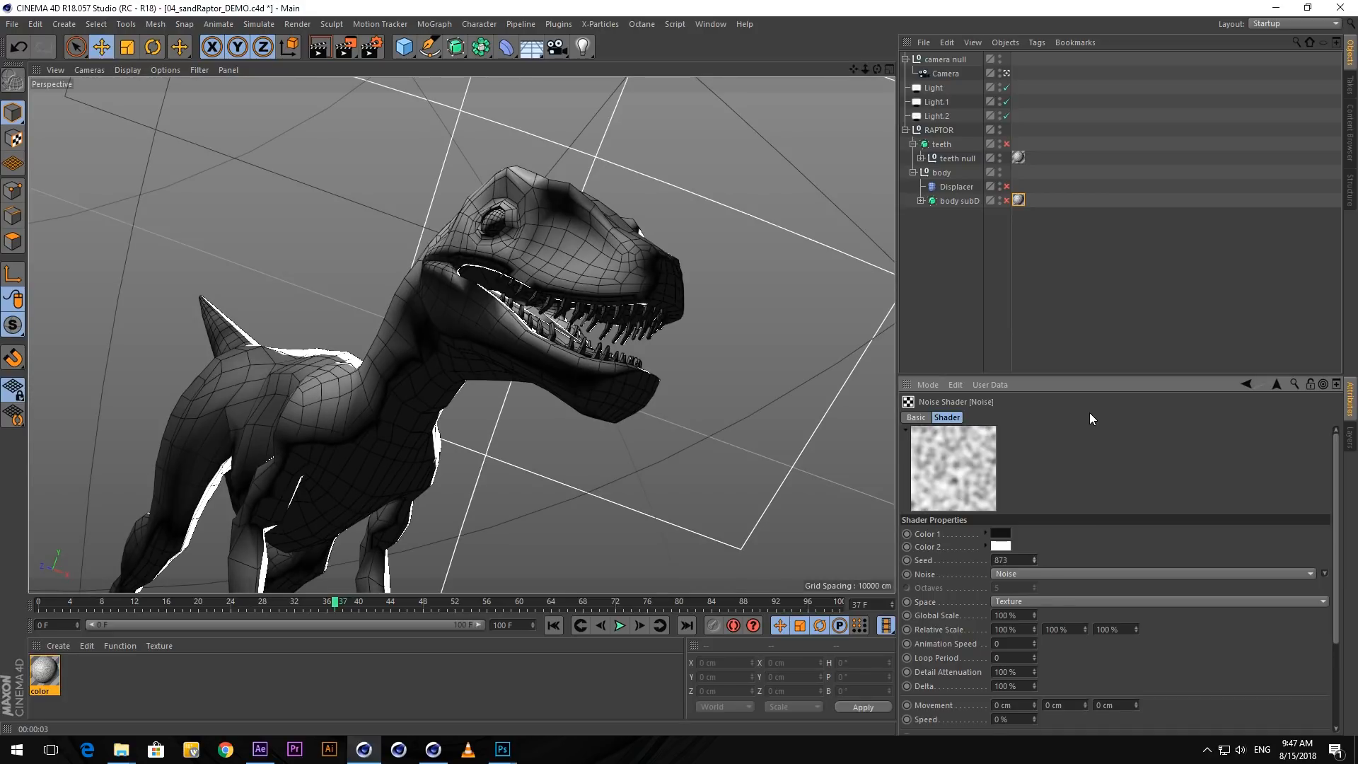
pyautogui.click(1078, 575)
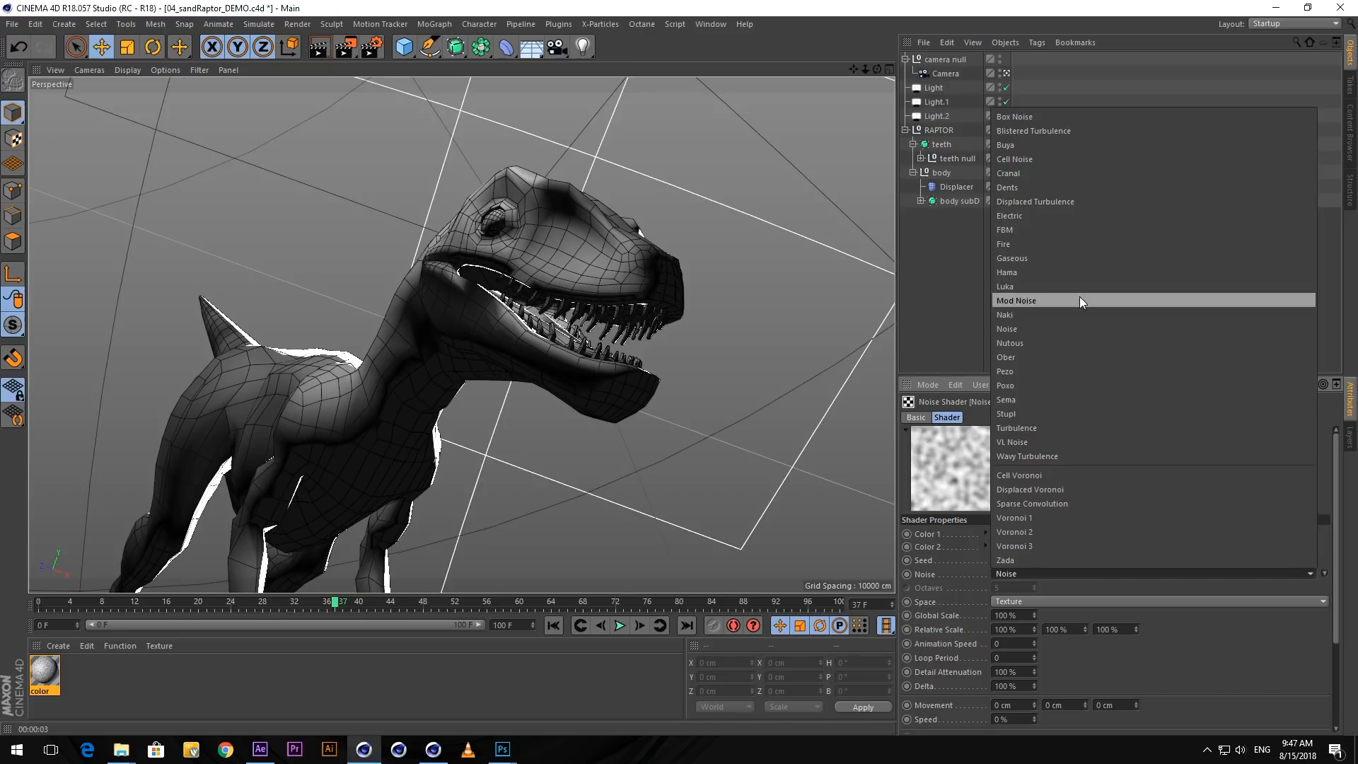
pyautogui.click(1085, 144)
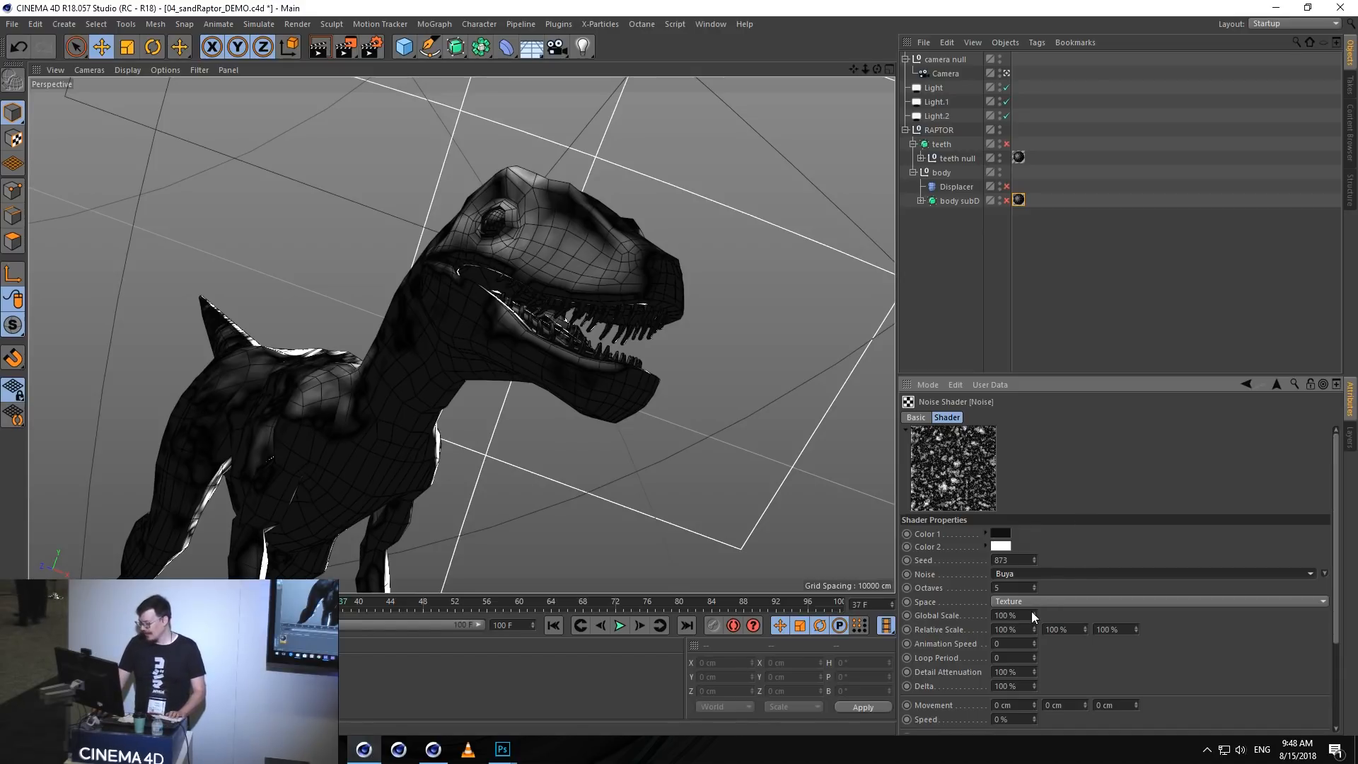
pyautogui.click(319, 48)
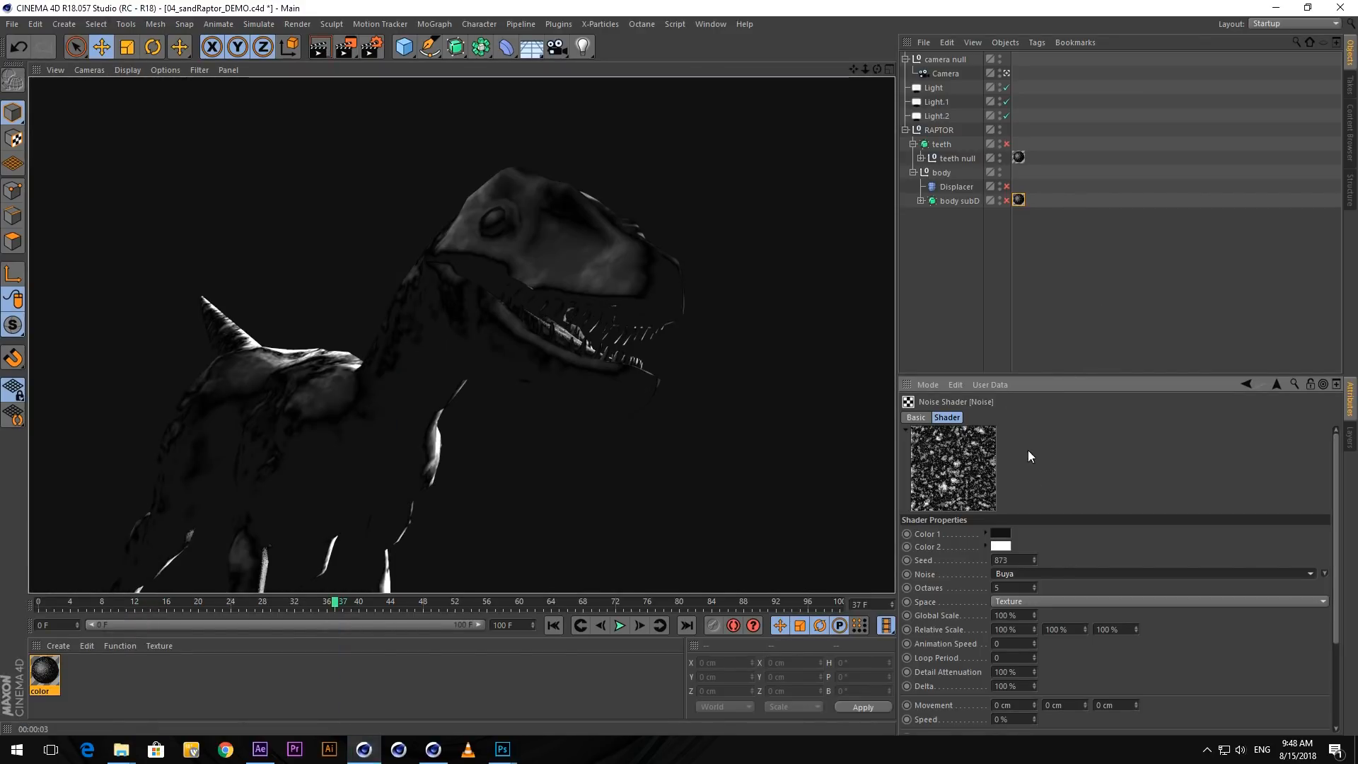
pyautogui.click(1093, 276)
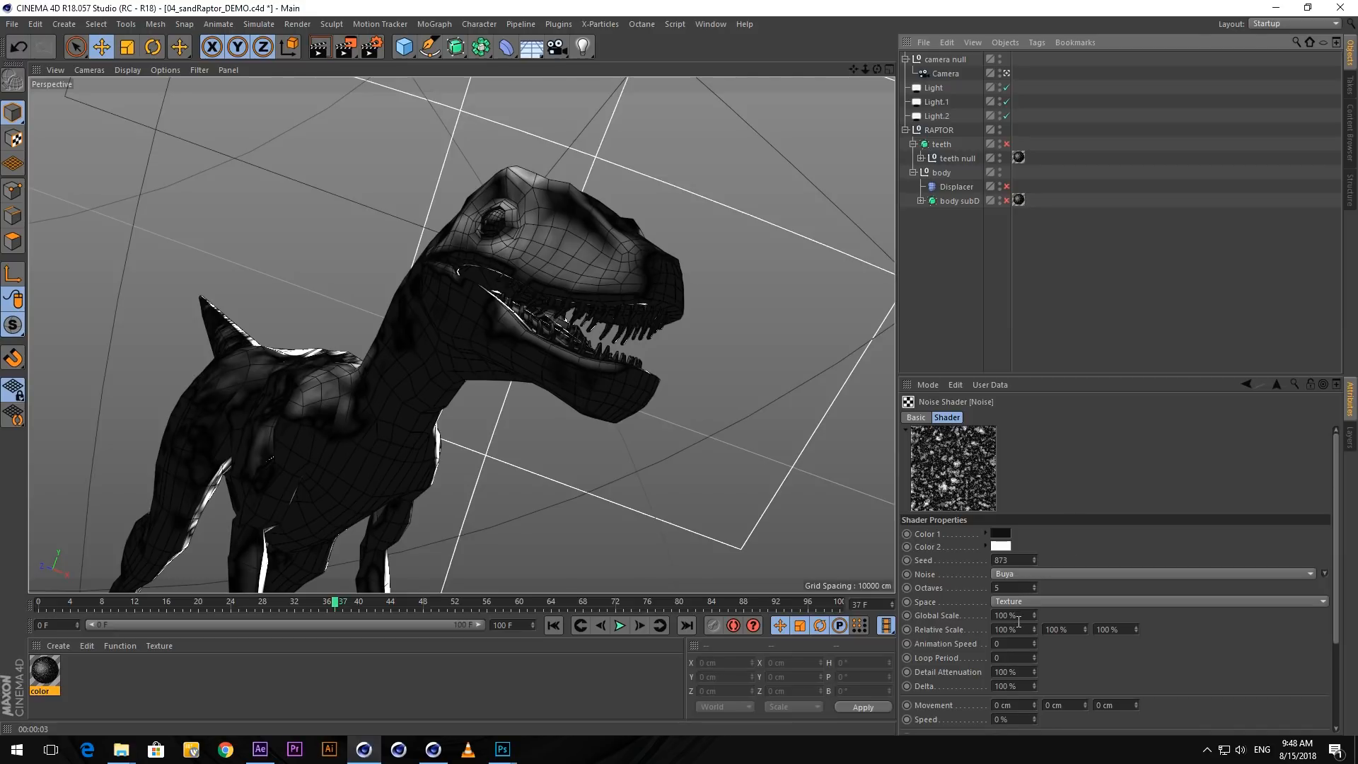
# - Set the Noise shader's global scale to 3%
pyautogui.doubleClick(1005, 614)
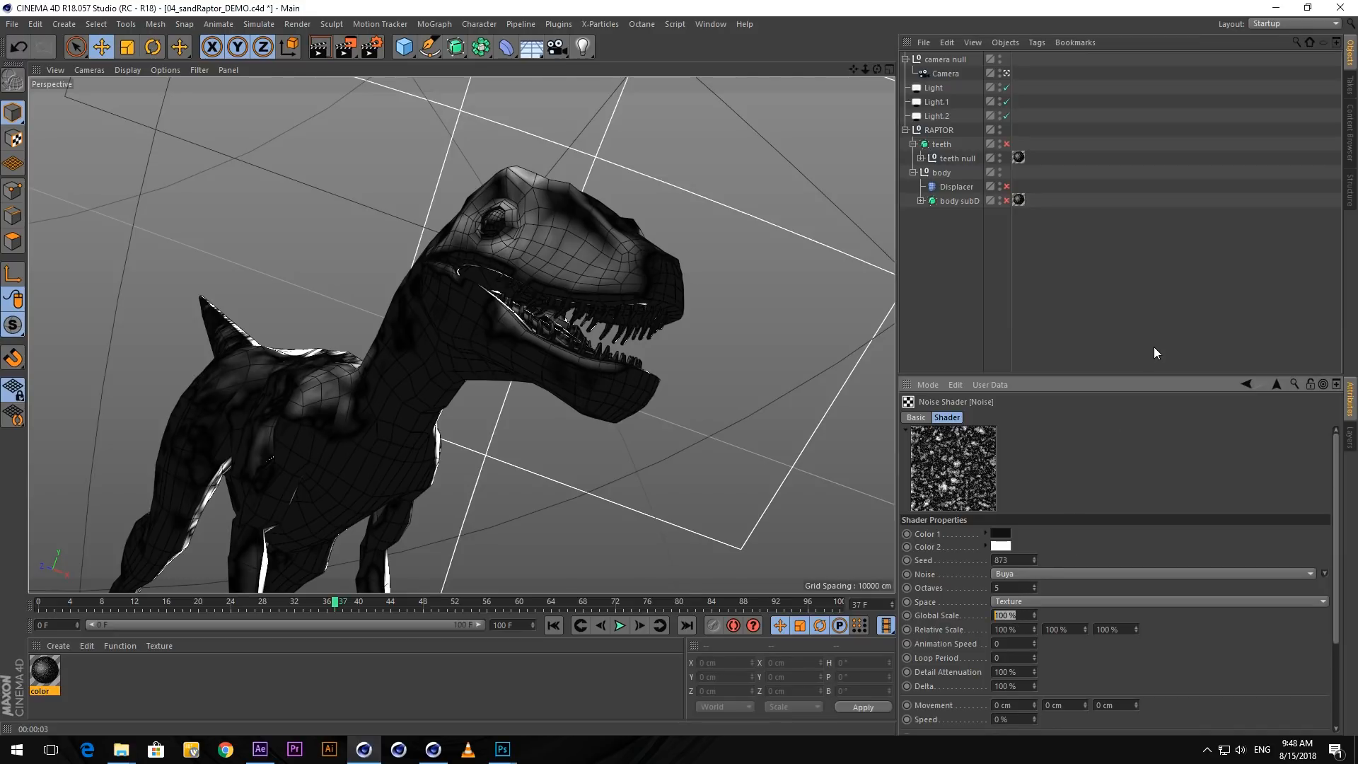
pyautogui.write('3')
pyautogui.press('Return')
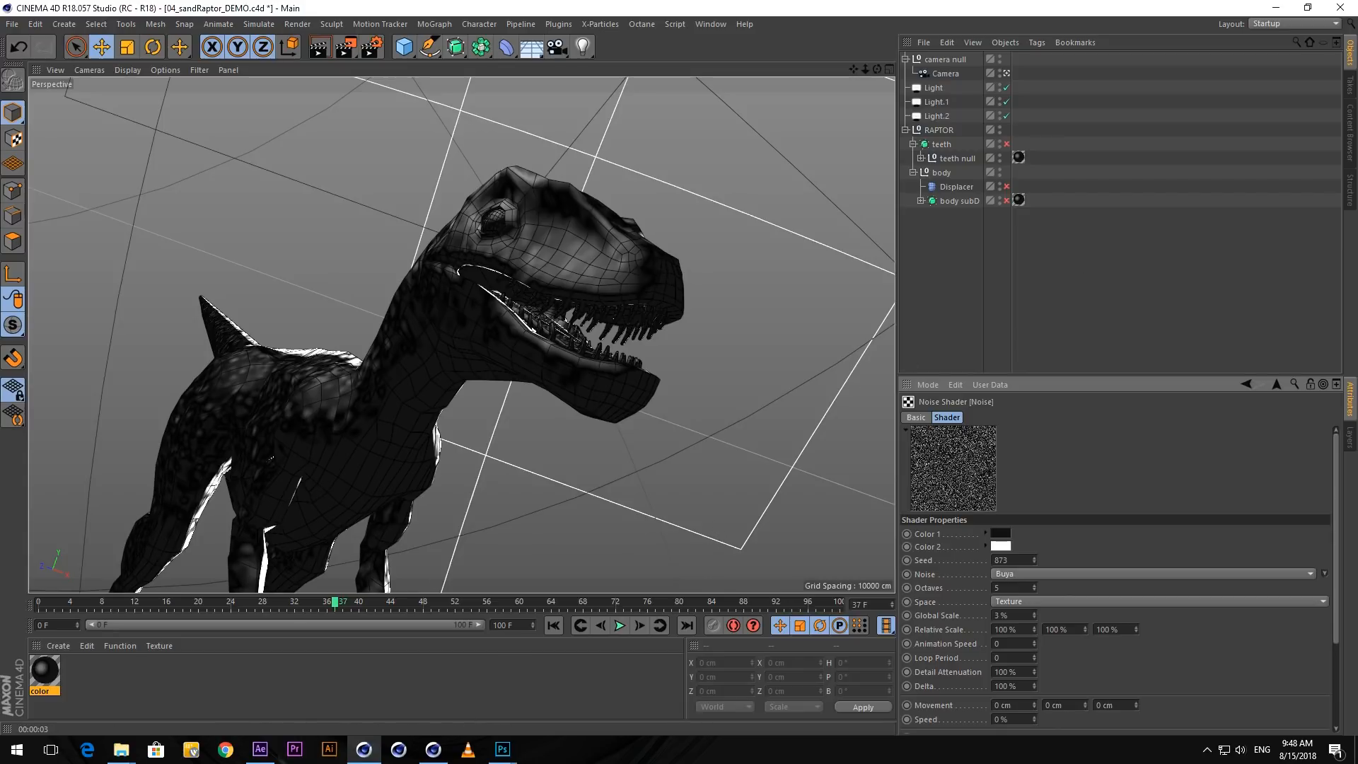
# - Save the Cinema 4D scene under a new name on the Desktop as 04_sandRaptor_DEMO-AE.c4d
pyautogui.click(260, 749)
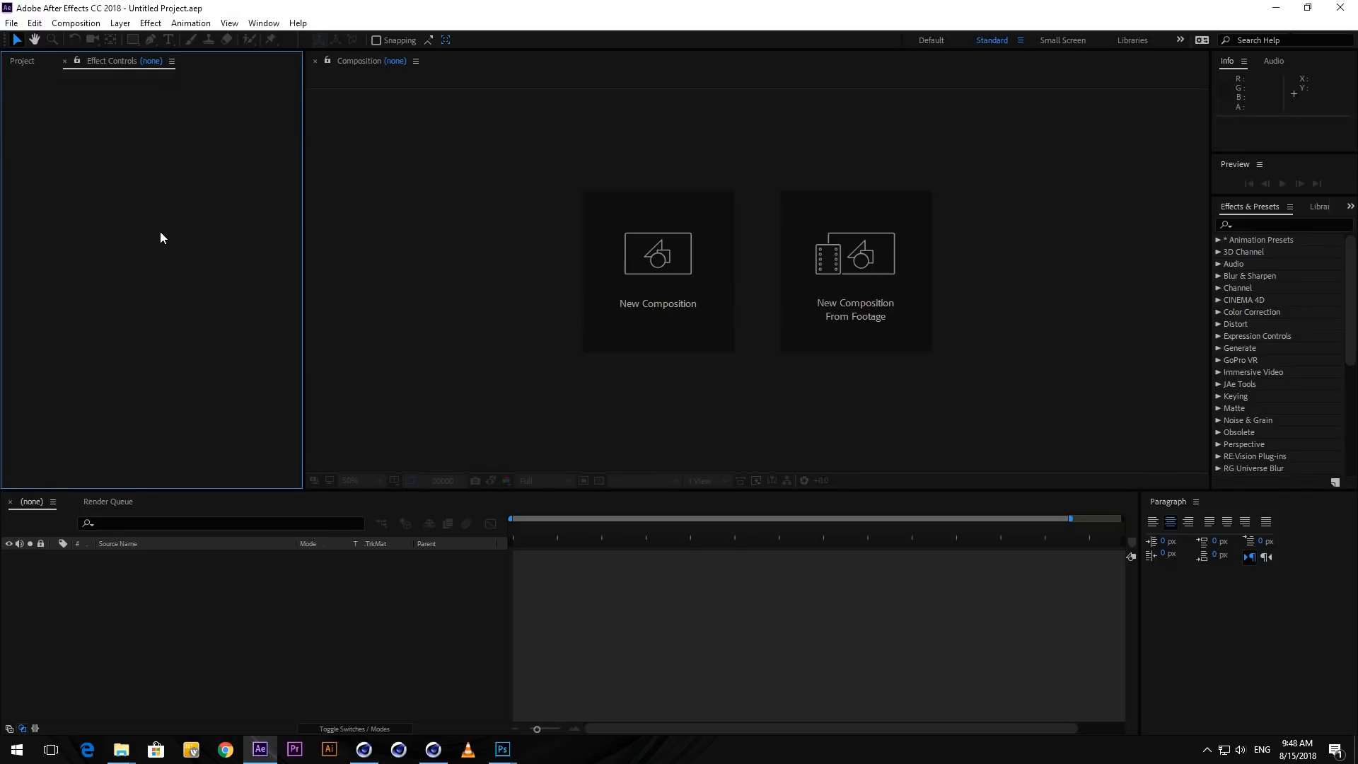
pyautogui.click(363, 748)
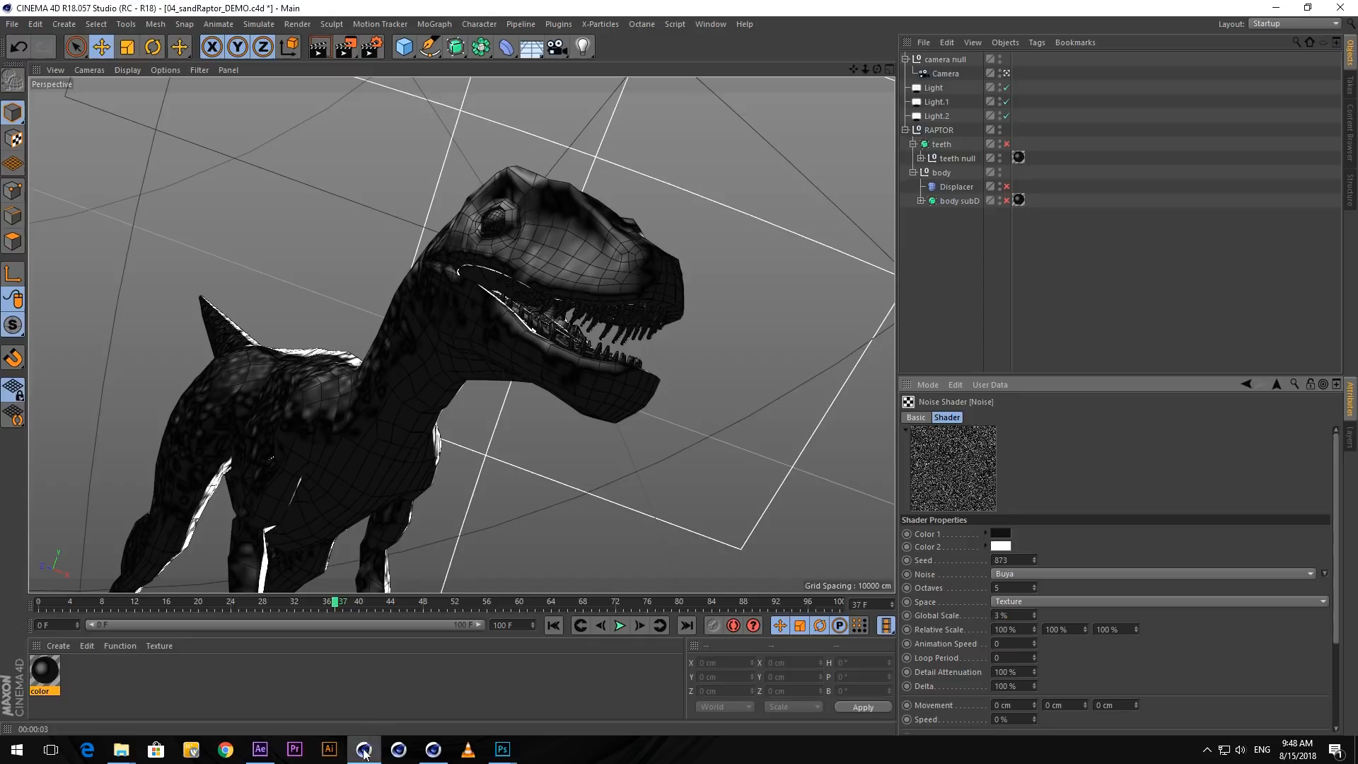
pyautogui.hotkey('ctrl', 'shift', 's')
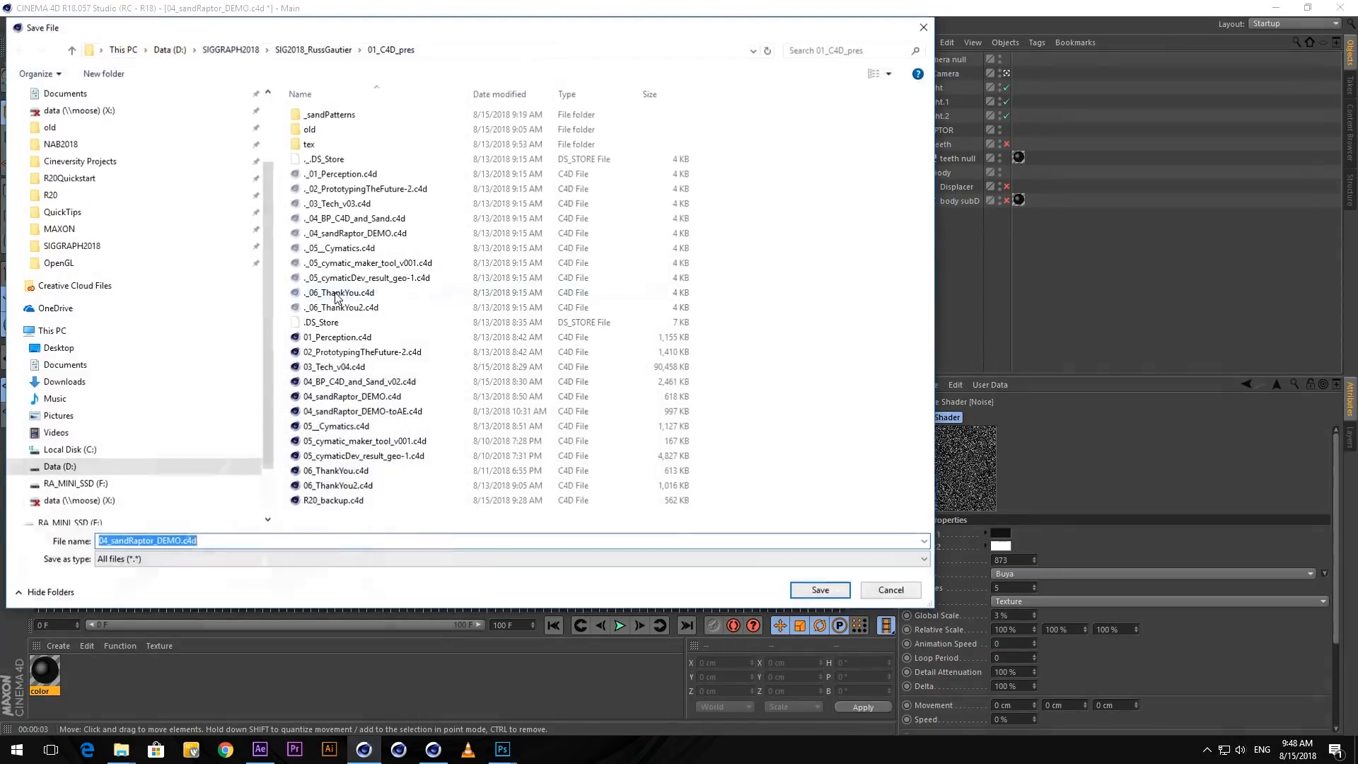
pyautogui.click(102, 348)
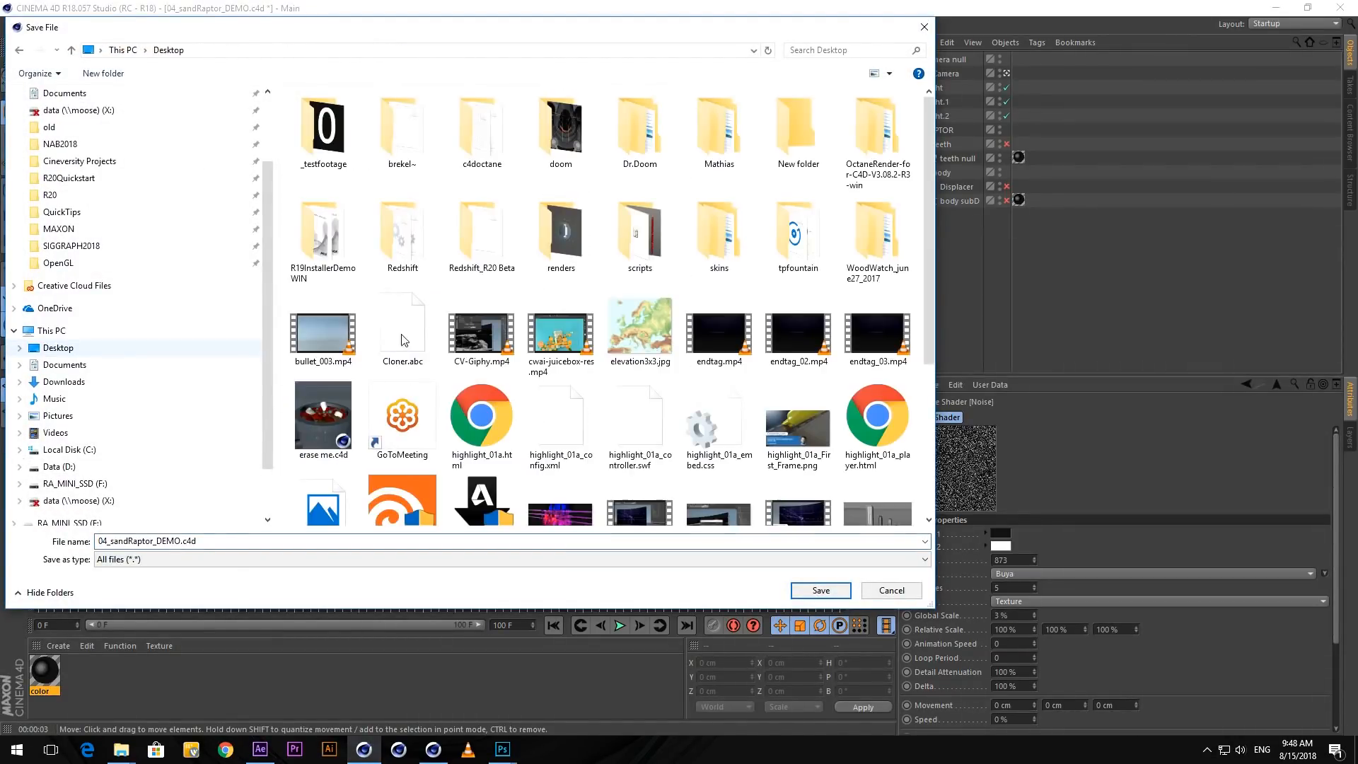
pyautogui.click(177, 540)
pyautogui.click(181, 541)
pyautogui.click(180, 541)
pyautogui.write('-')
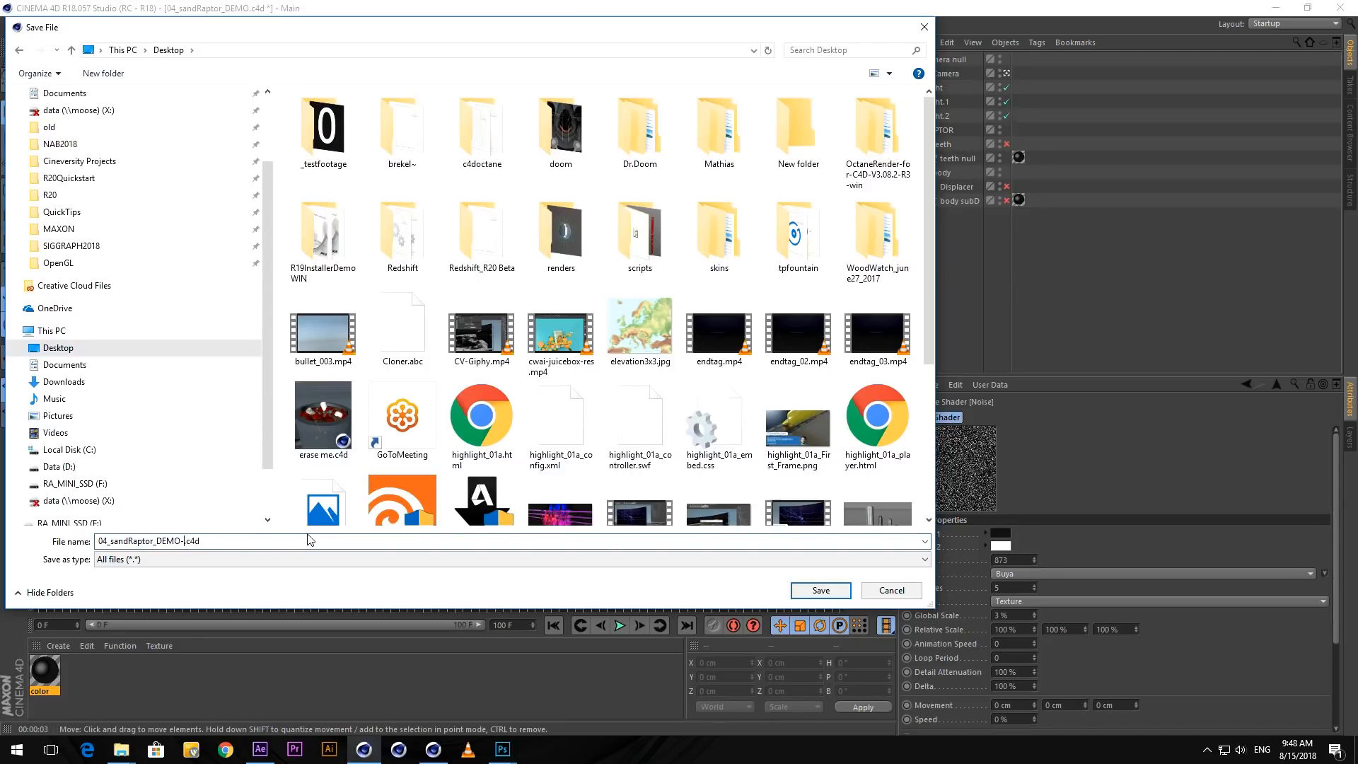
pyautogui.write('AE')
pyautogui.press('Return')
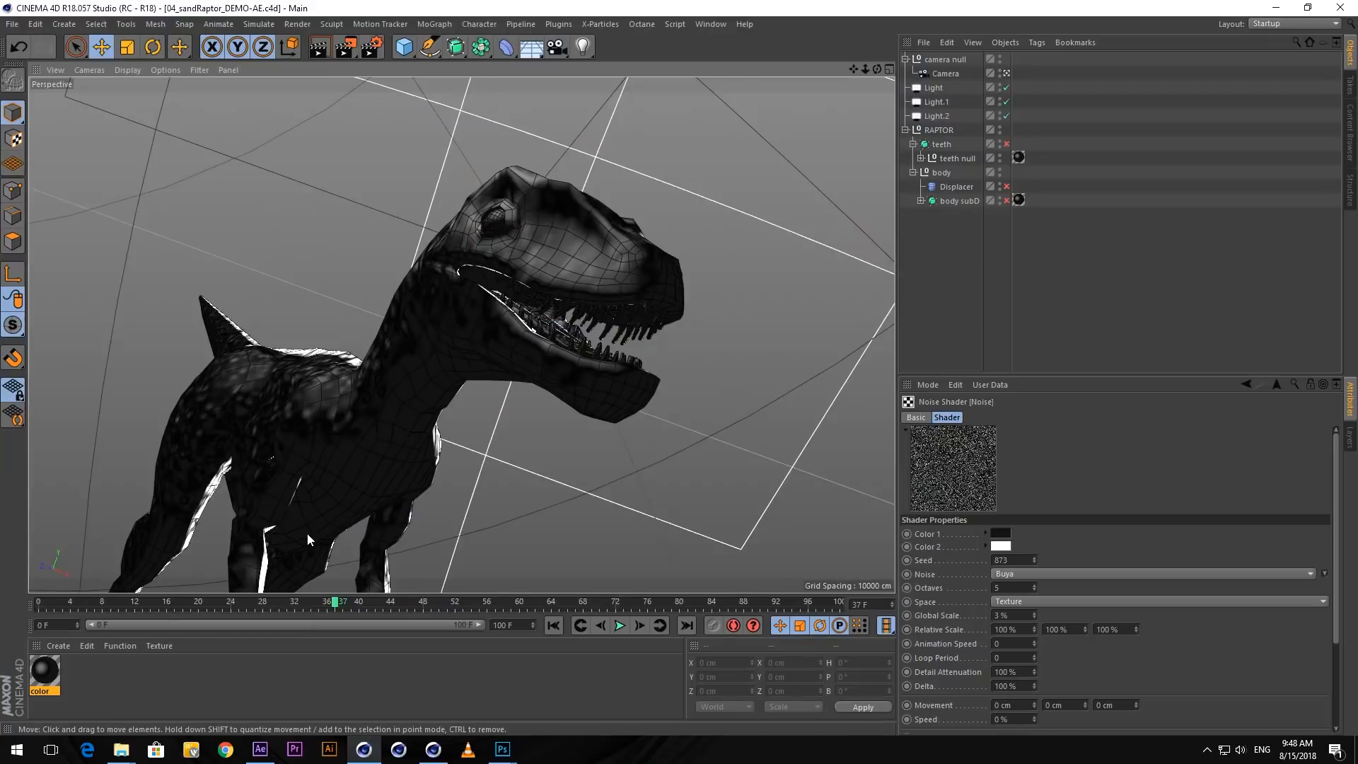
# - Switch to After Effects, import 04_sandRaptor_DEMO-AE.c4d from the Desktop, and create a composition from it
pyautogui.click(261, 749)
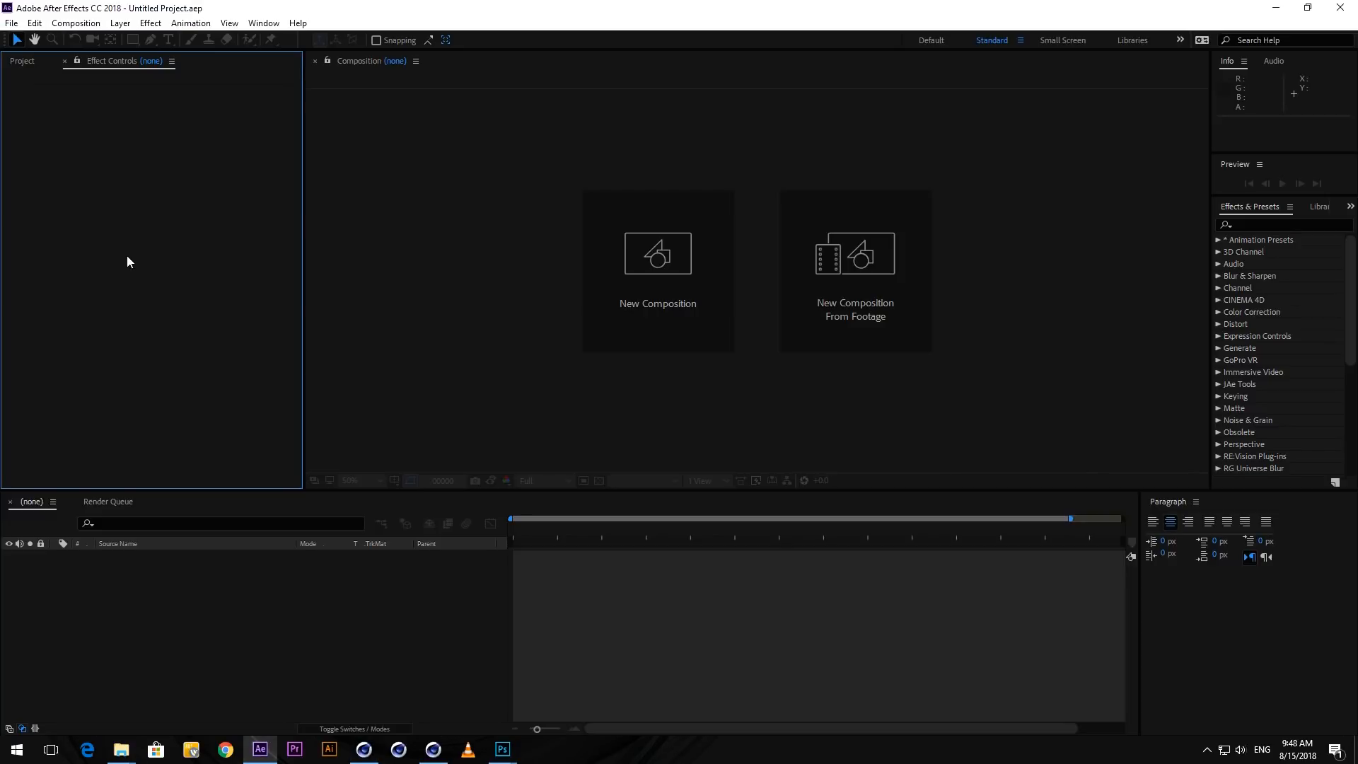
pyautogui.hotkey('ctrl', 'i')
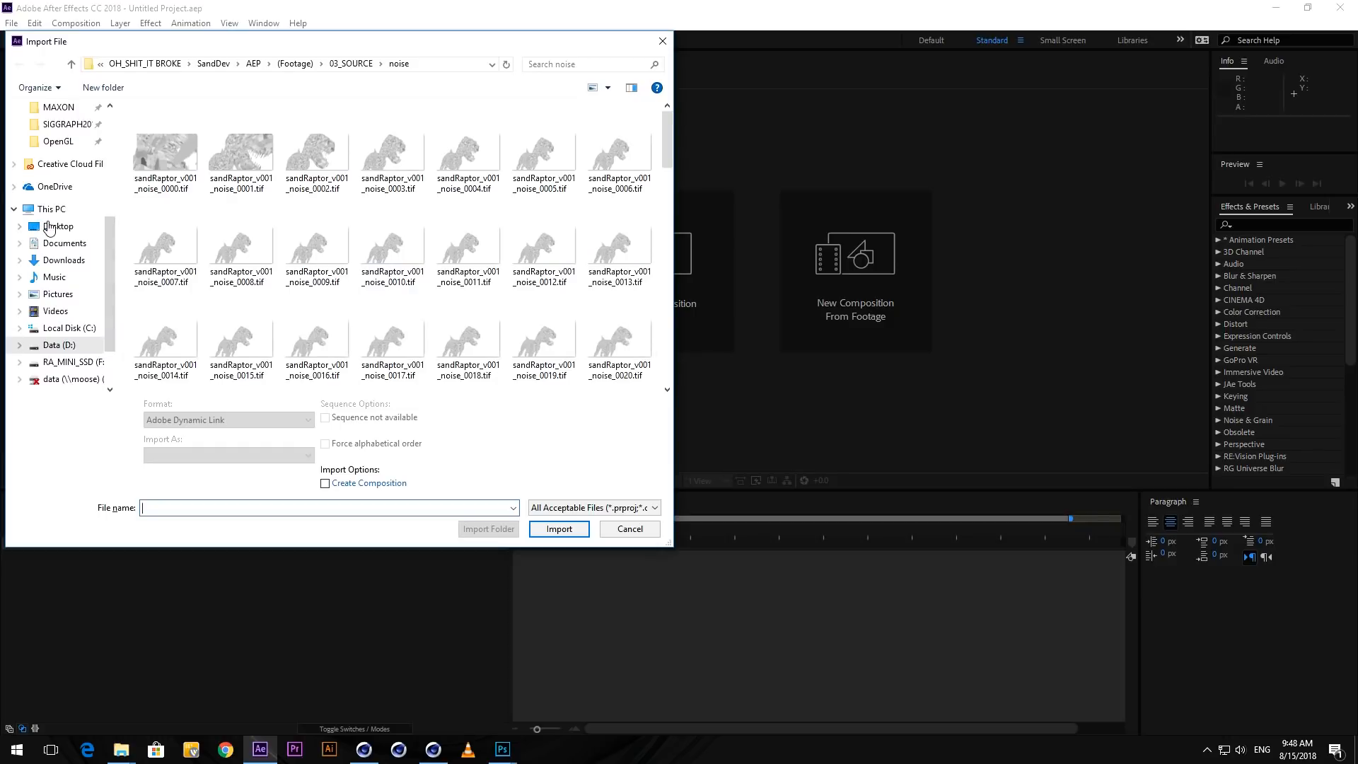
pyautogui.click(49, 226)
pyautogui.click(317, 326)
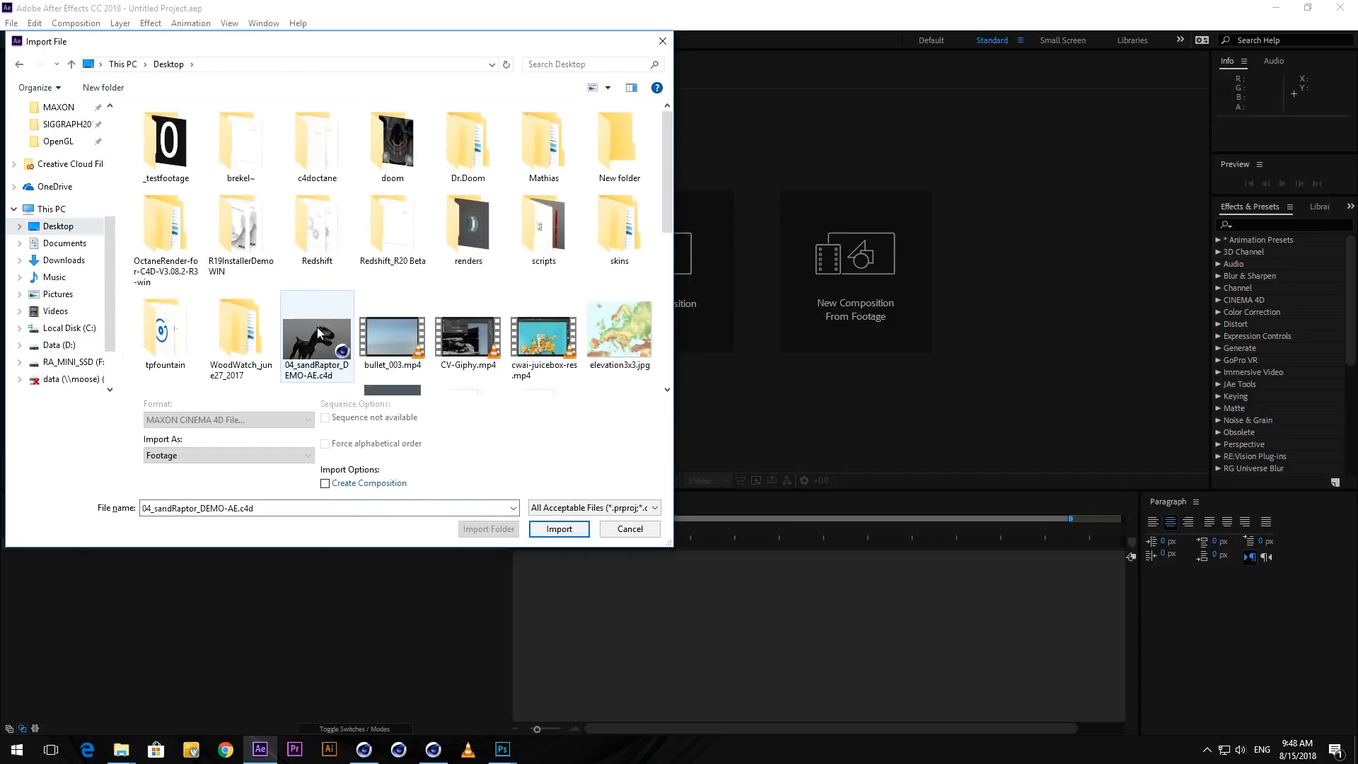
pyautogui.doubleClick(317, 326)
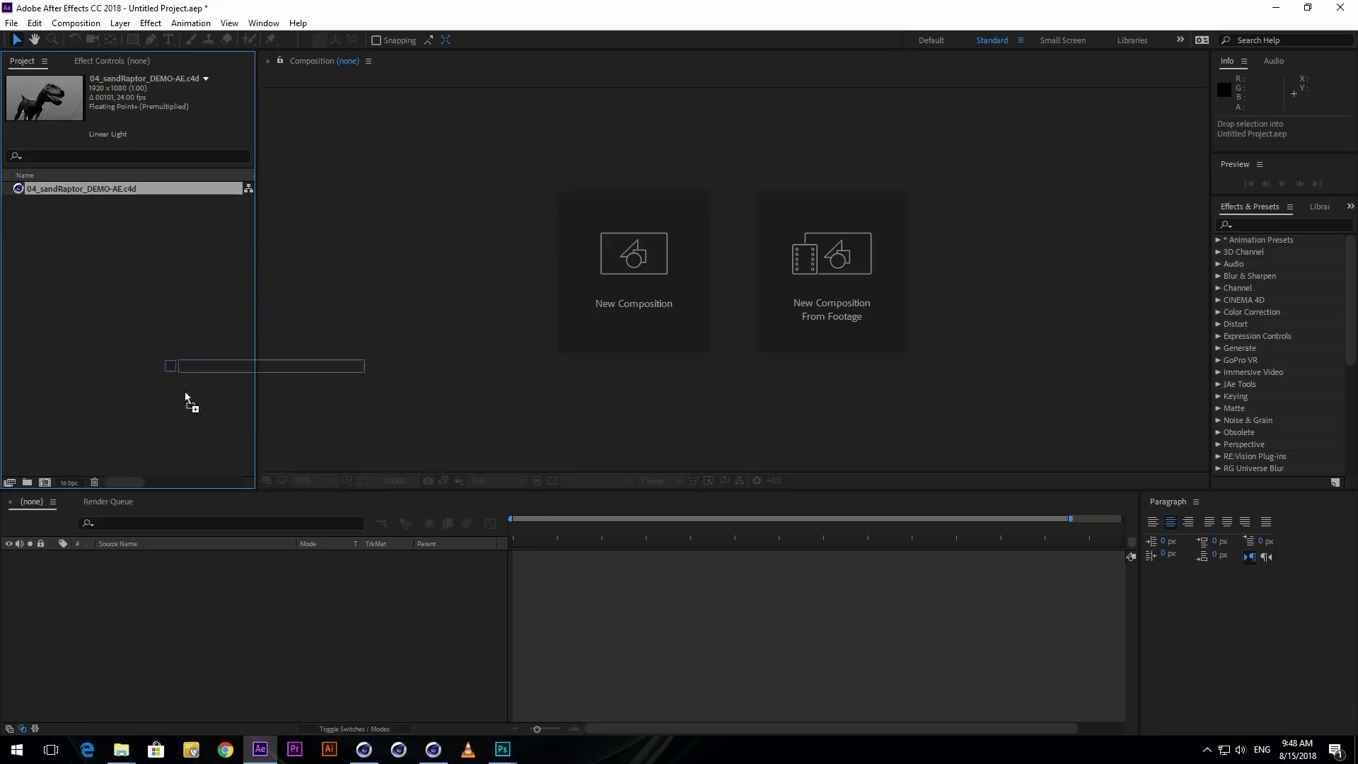
pyautogui.moveTo(189, 397); pyautogui.dragTo(322, 632)
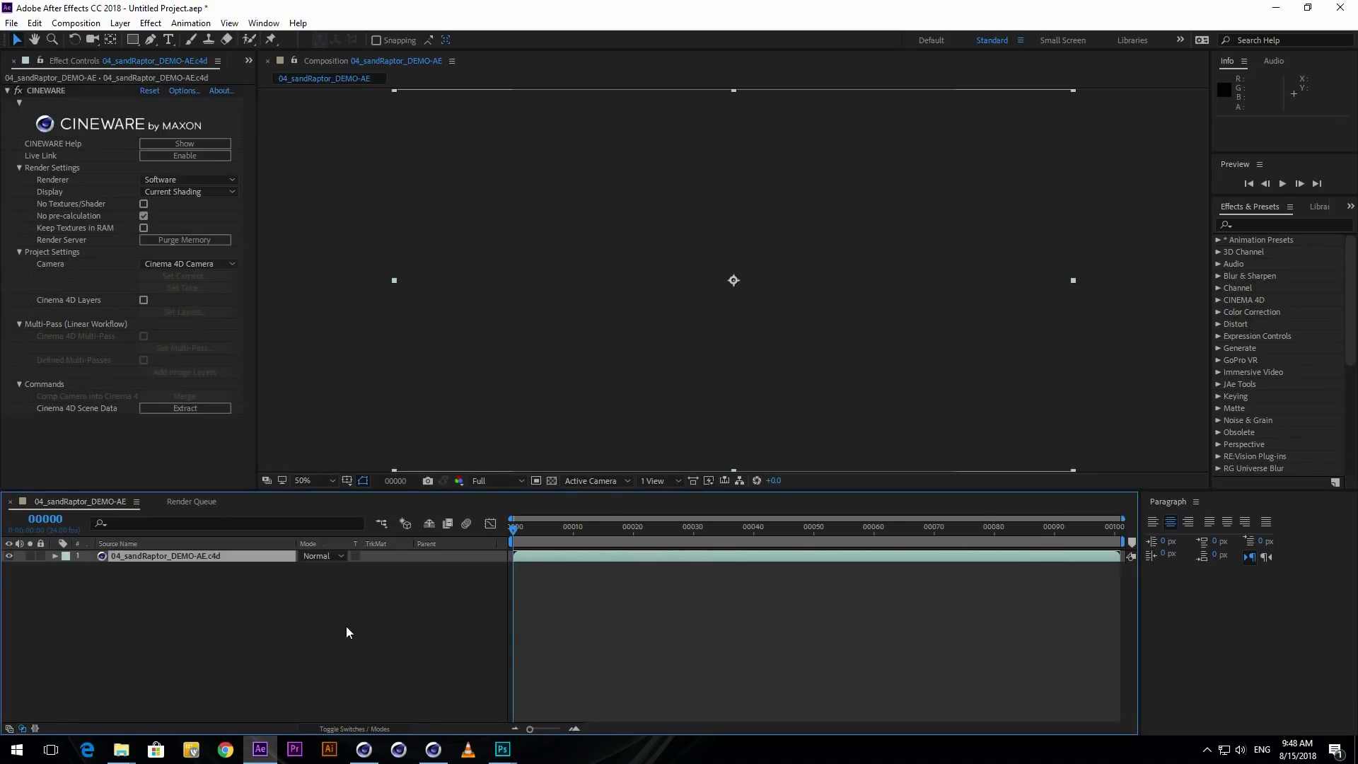
# - In the Cineware effect, disable No pre-calculation, enable Keep Textures in RAM, and set the renderer to Standard (Final)
pyautogui.click(144, 216)
pyautogui.click(144, 228)
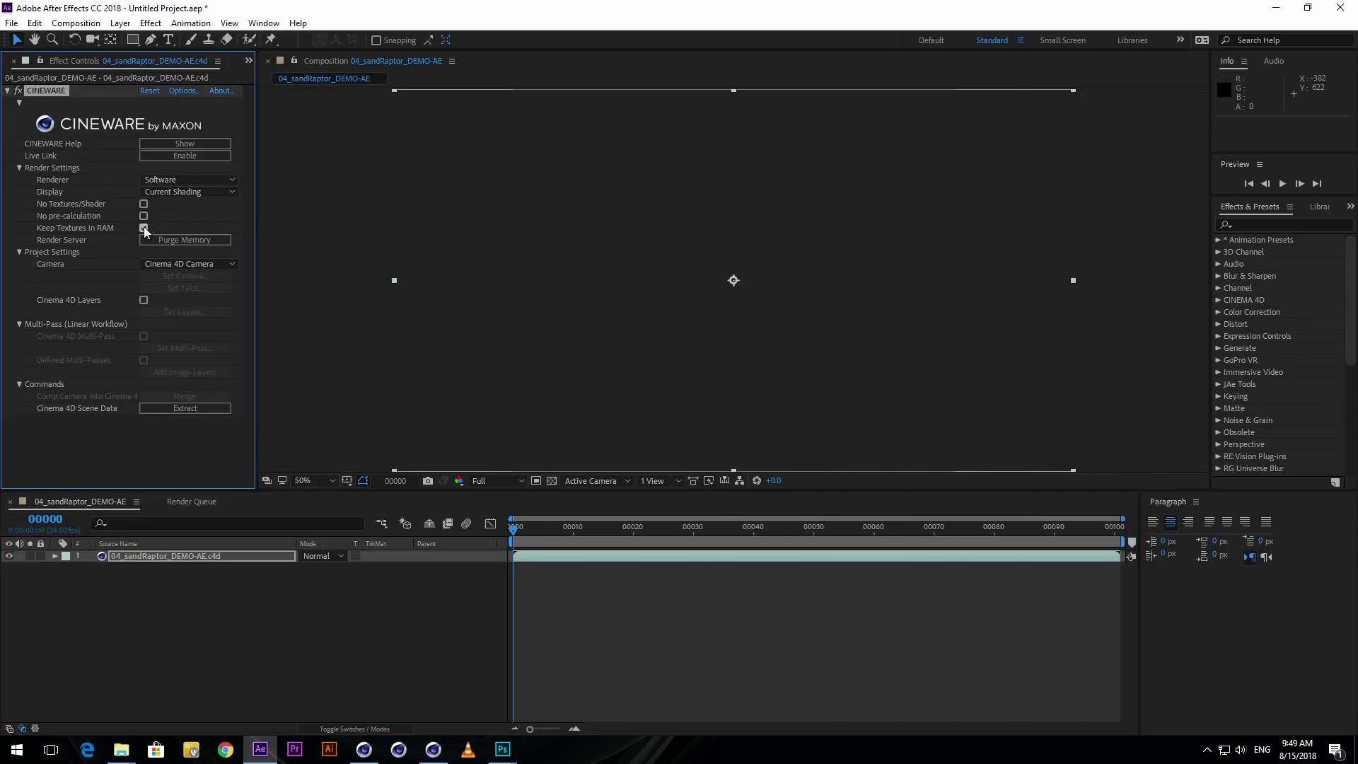
pyautogui.click(193, 179)
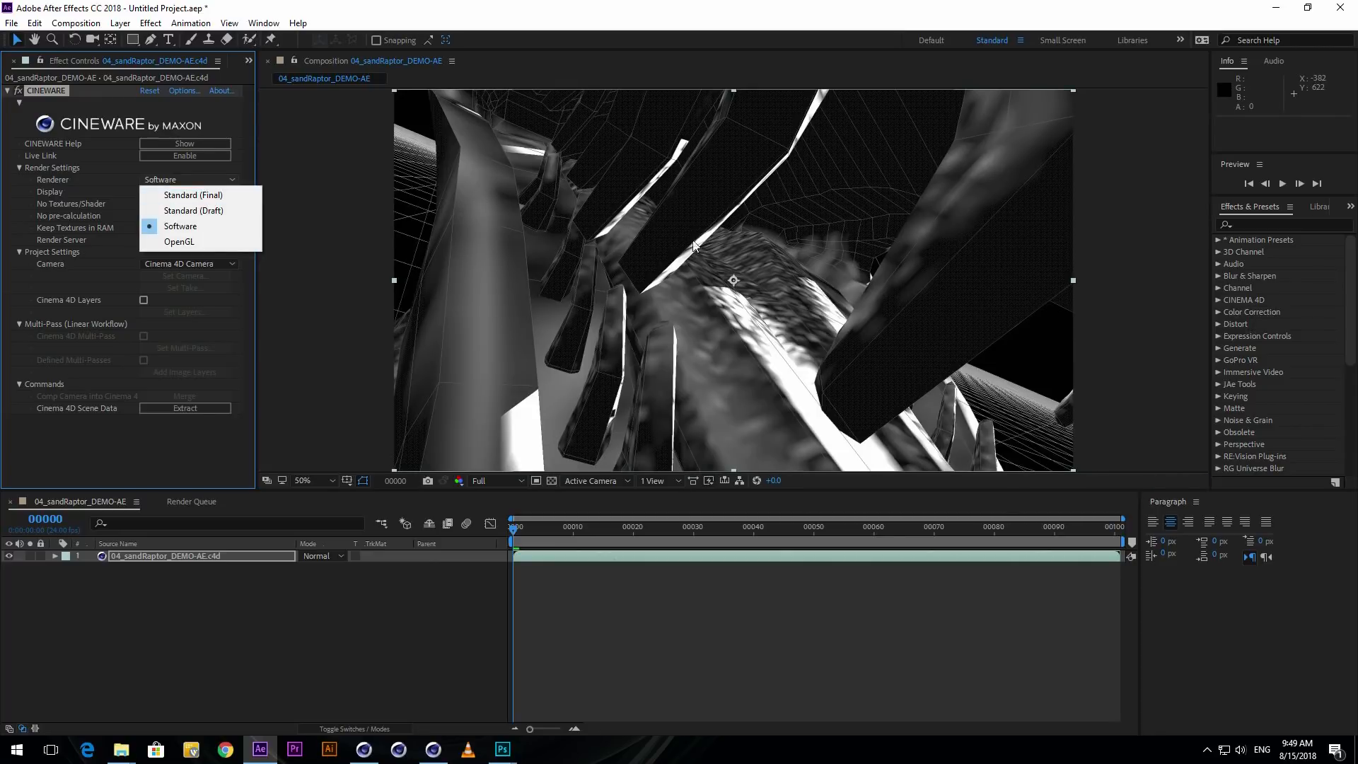
pyautogui.click(228, 196)
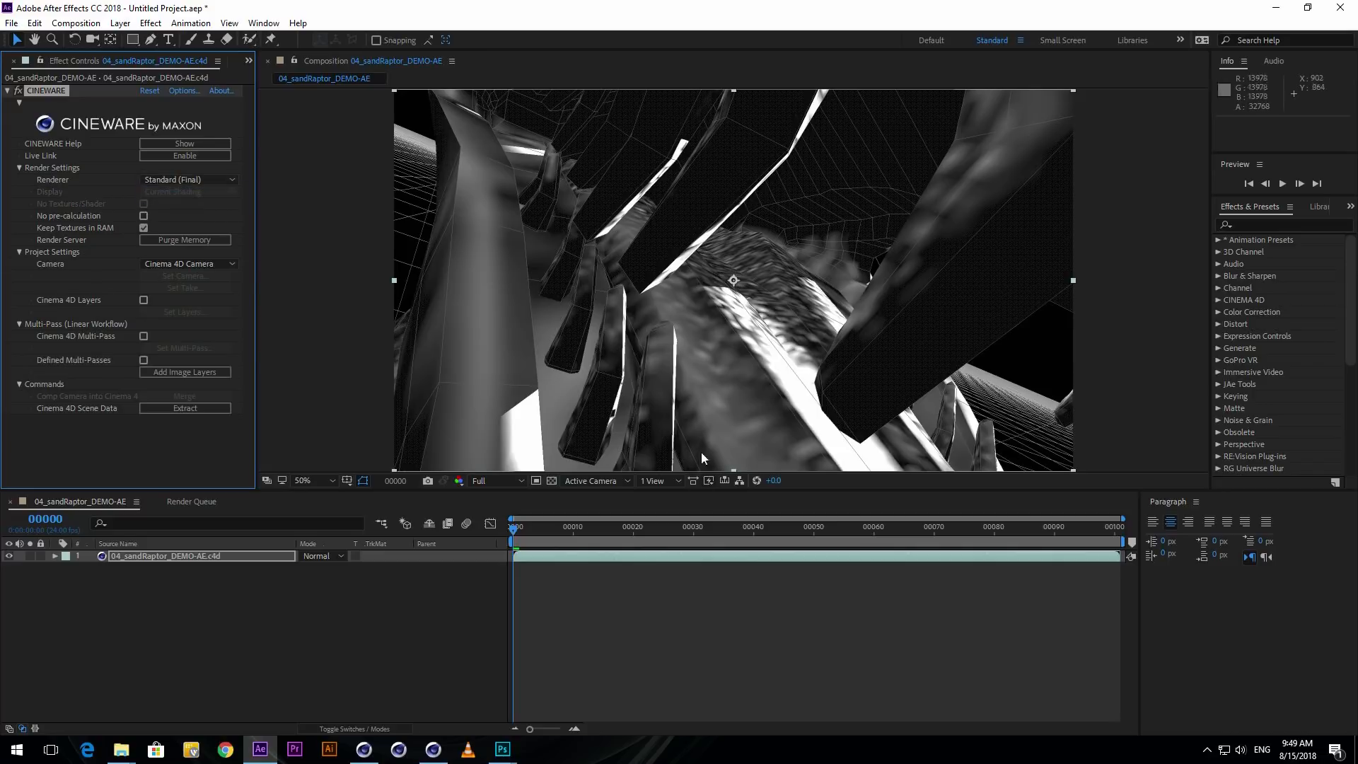
# - Go to frame 40 of the composition to preview the raptor with the chosen renderer
pyautogui.click(753, 528)
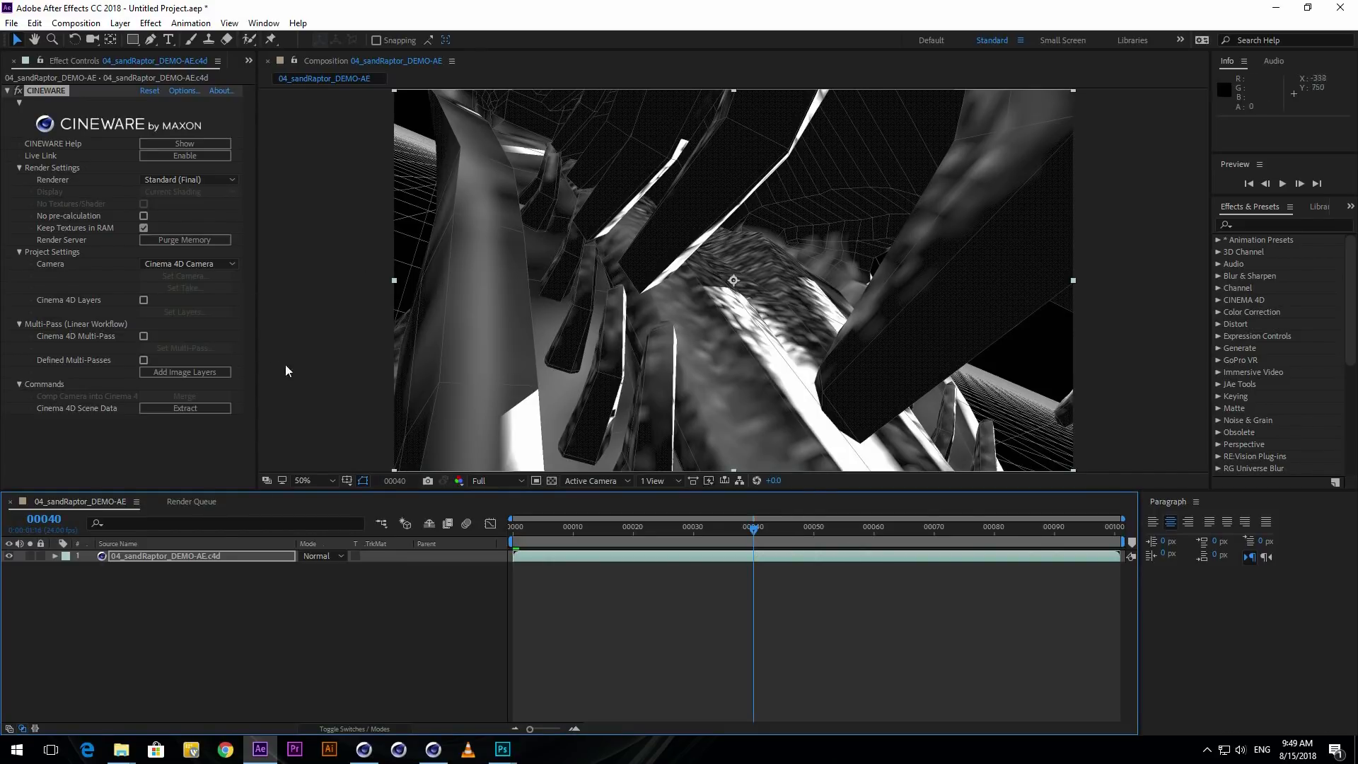
pyautogui.click(781, 607)
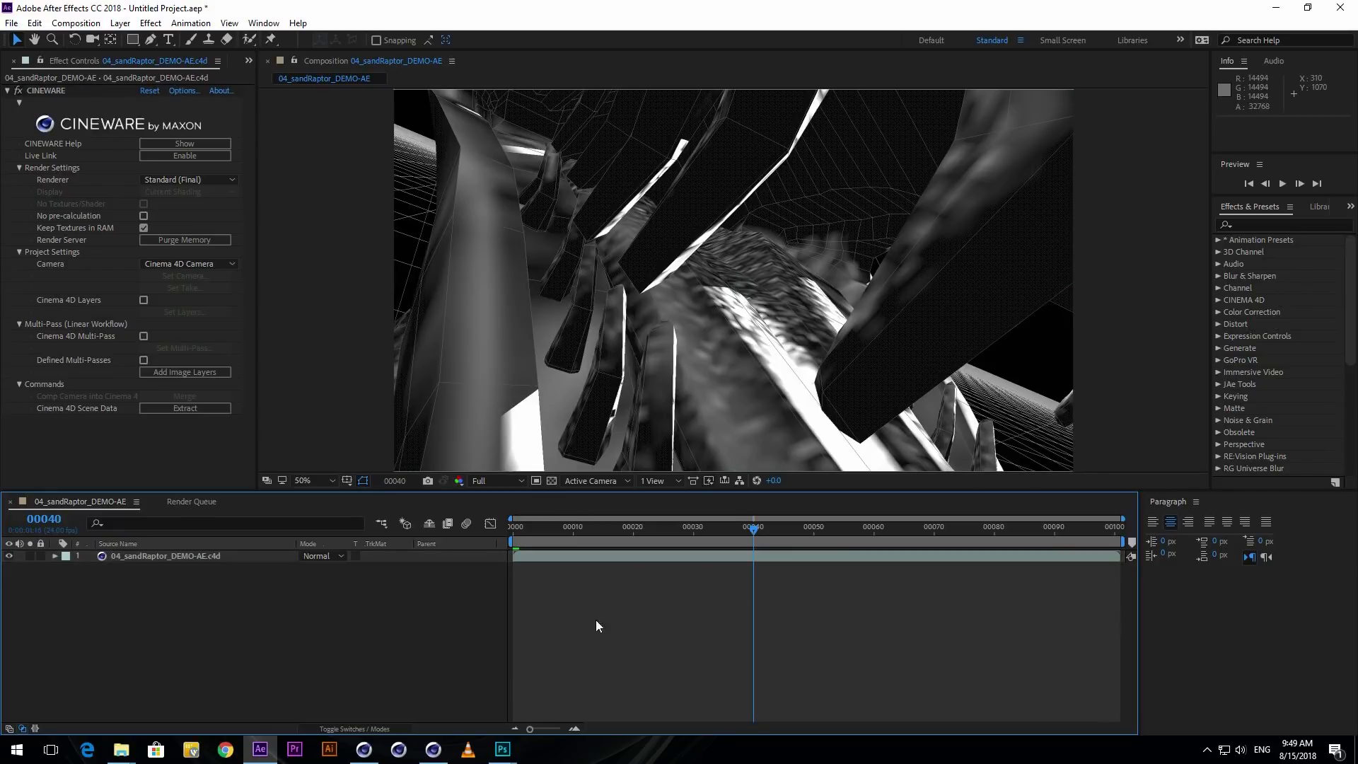
pyautogui.moveTo(364, 748)
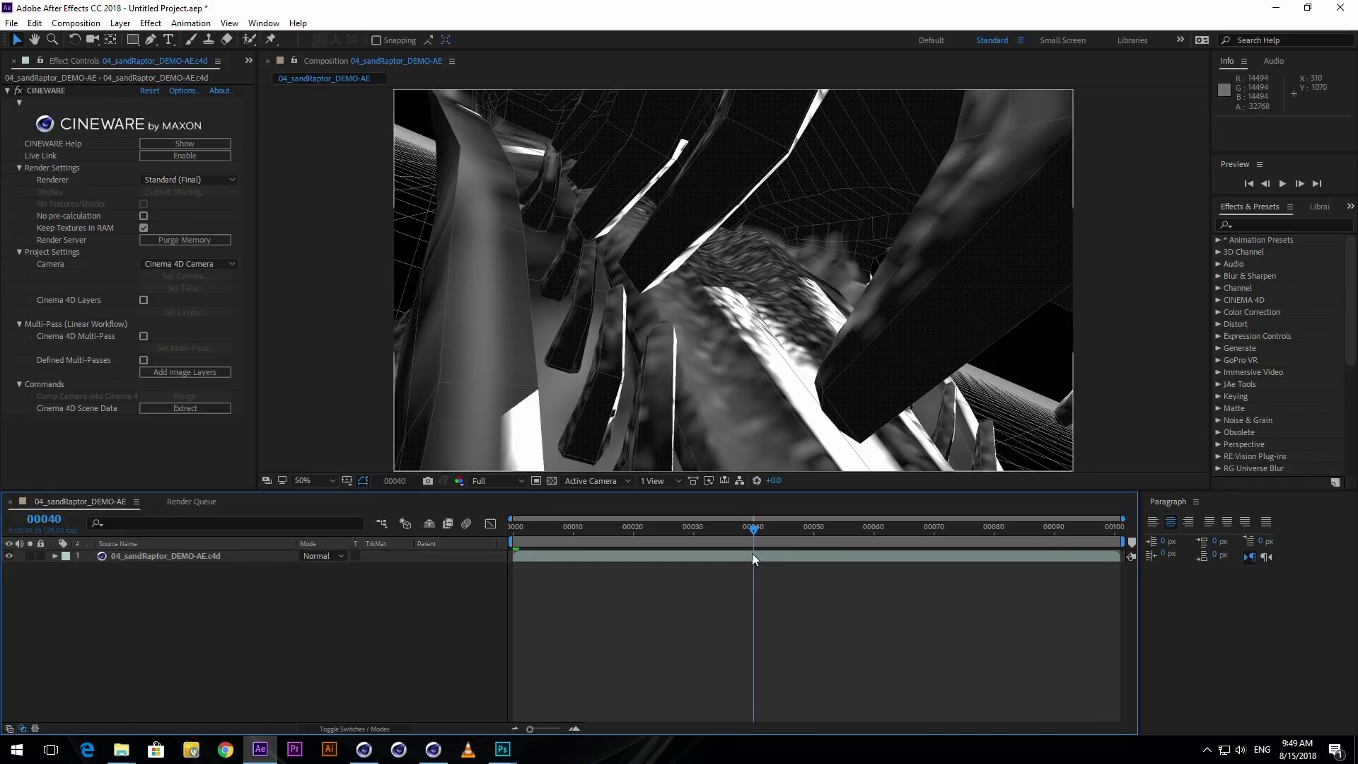
pyautogui.click(753, 529)
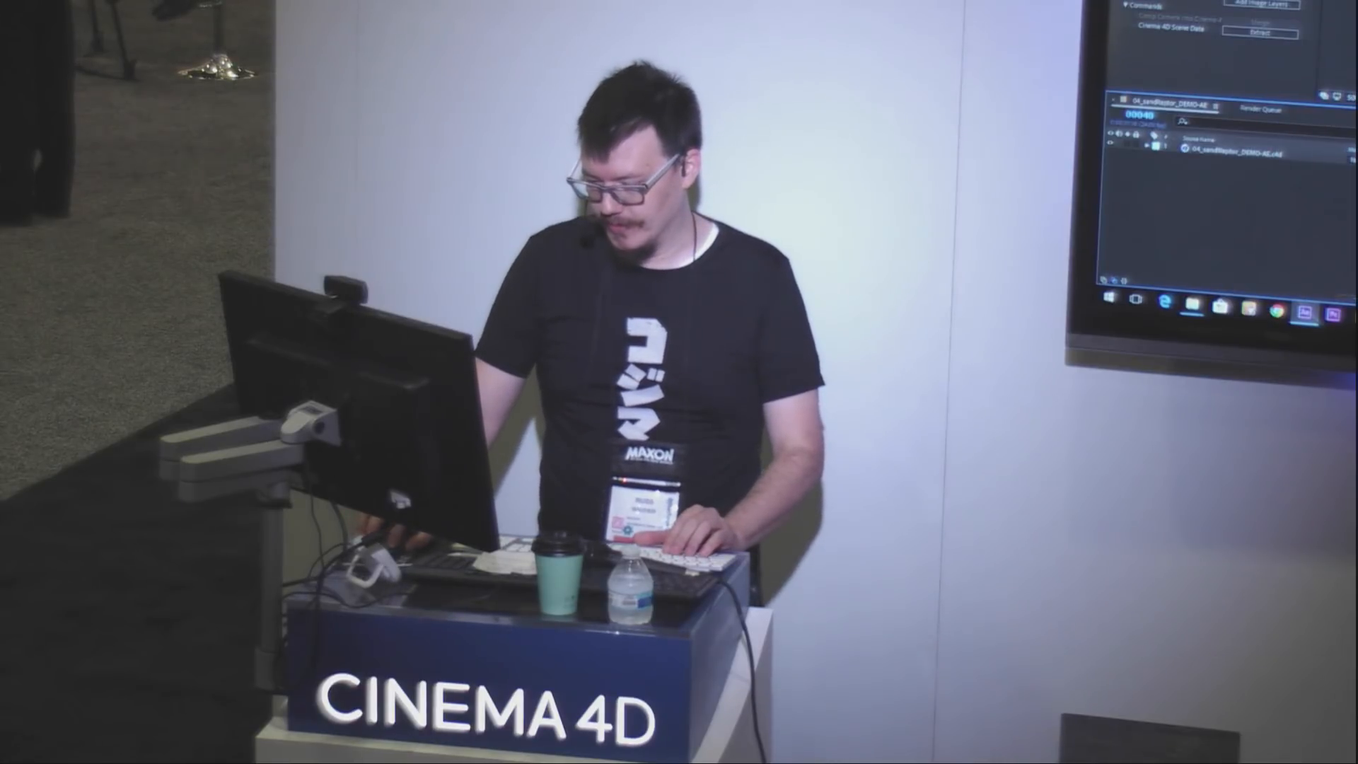
# - Switch to Cinema 4D and replace the color material's Default Specular reflectance layer with a GGX layer
pyautogui.hotkey('alt', 'Tab')
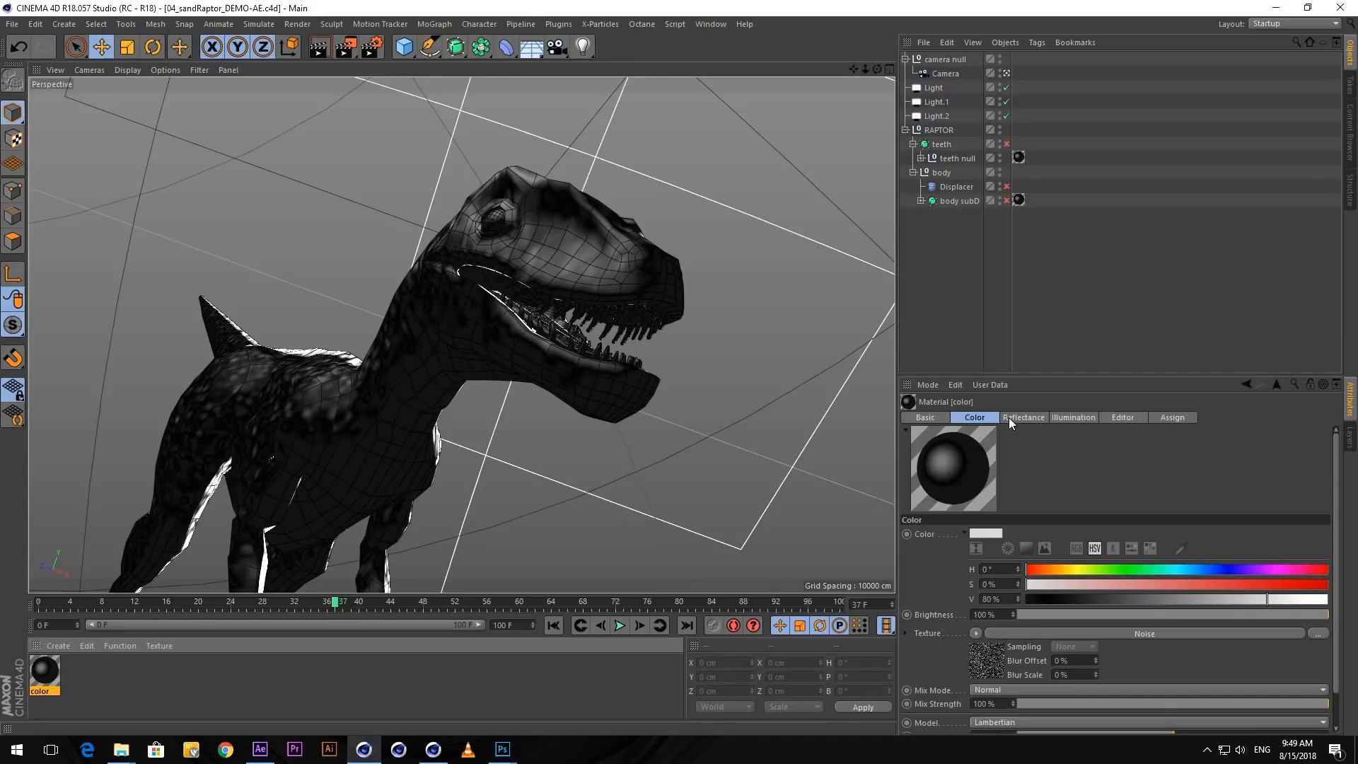
pyautogui.click(1019, 417)
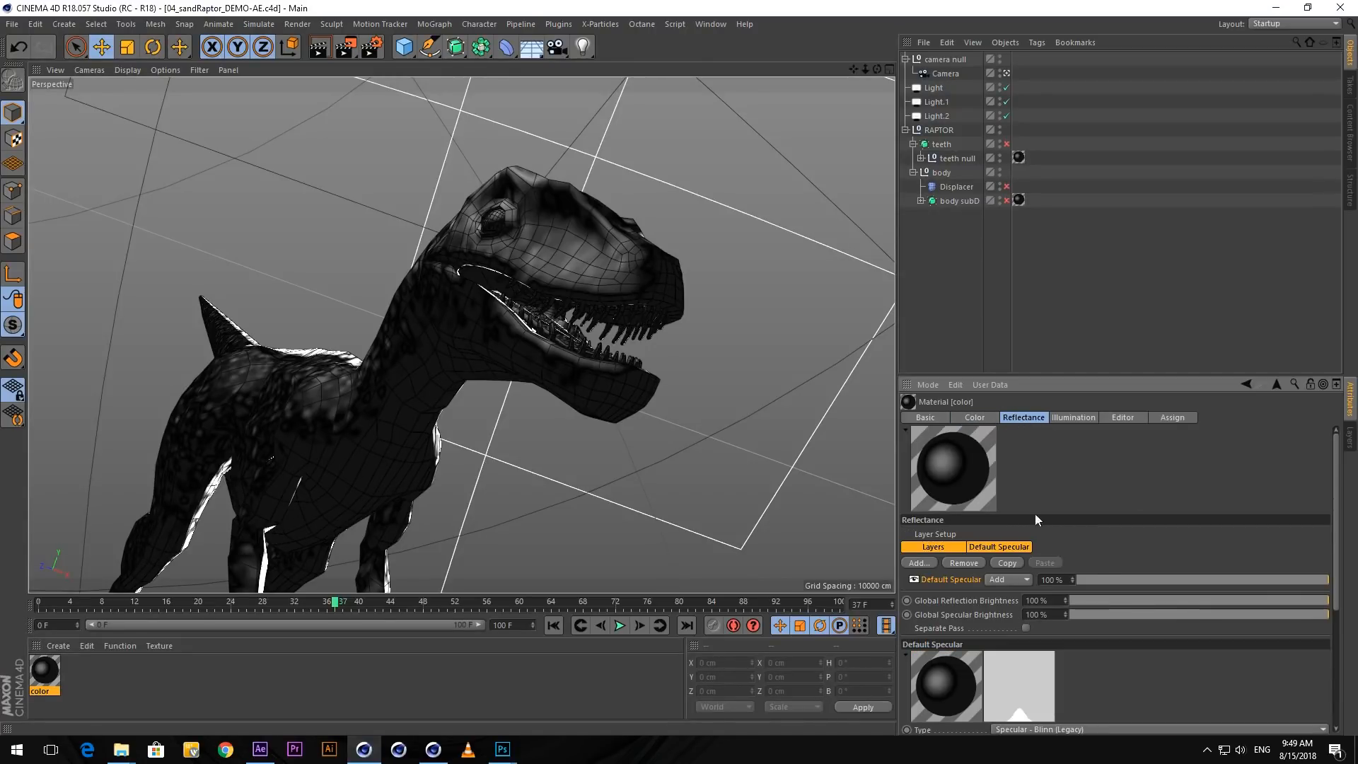
pyautogui.click(946, 579)
pyautogui.press('Delete')
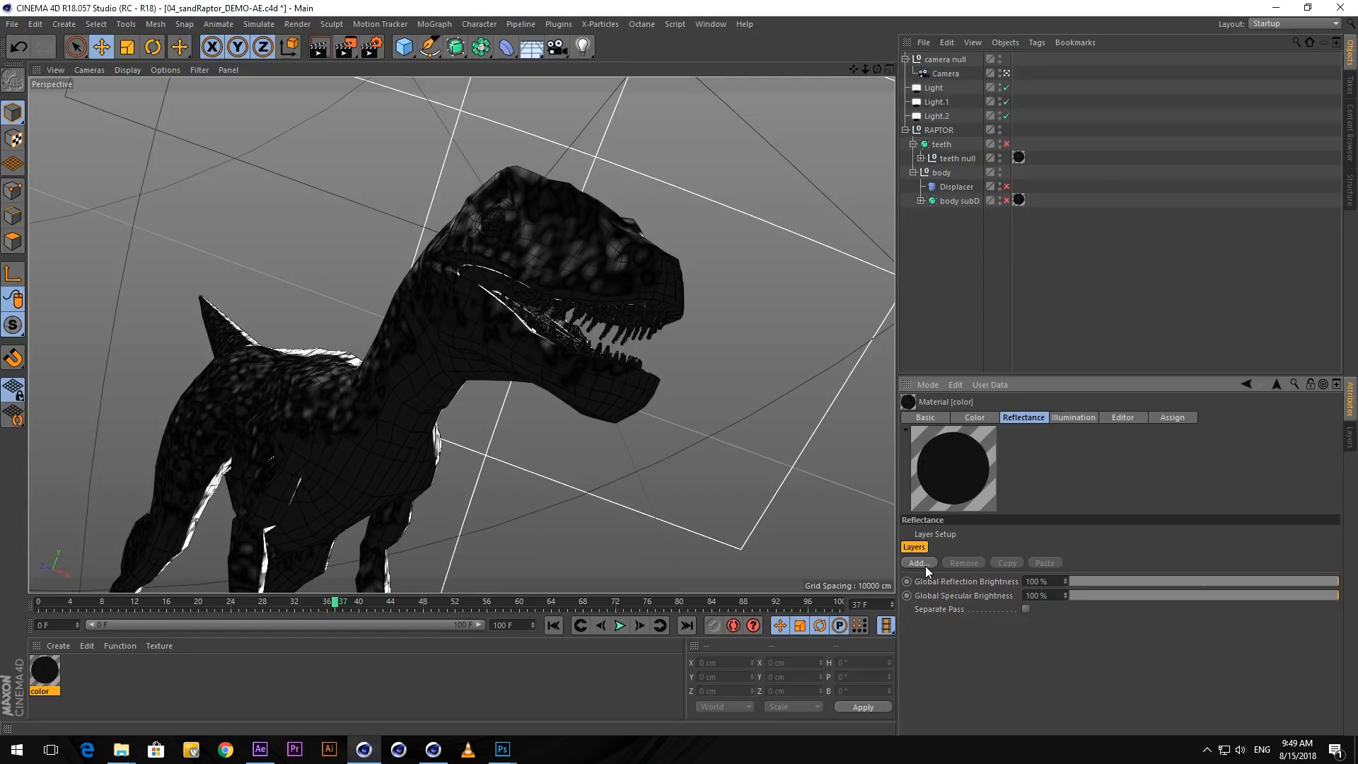
pyautogui.click(915, 563)
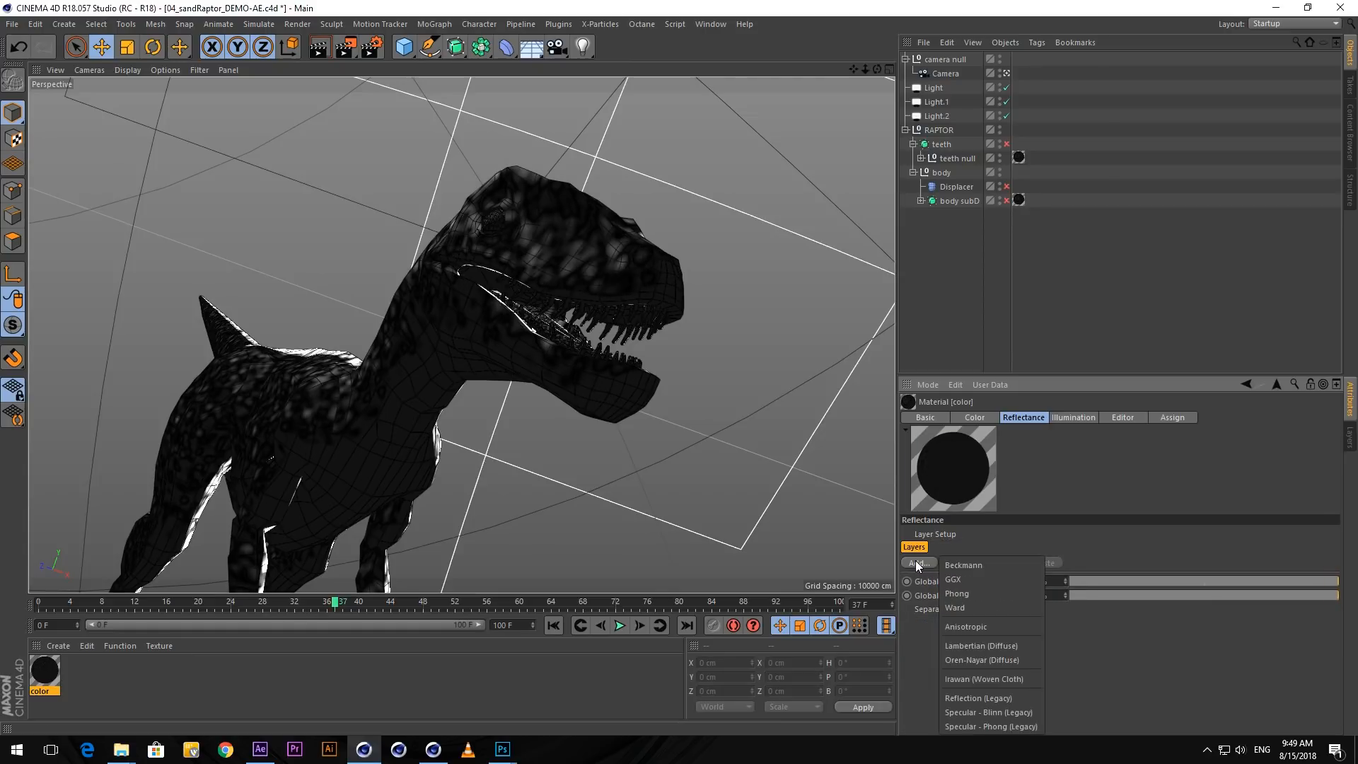
pyautogui.click(979, 574)
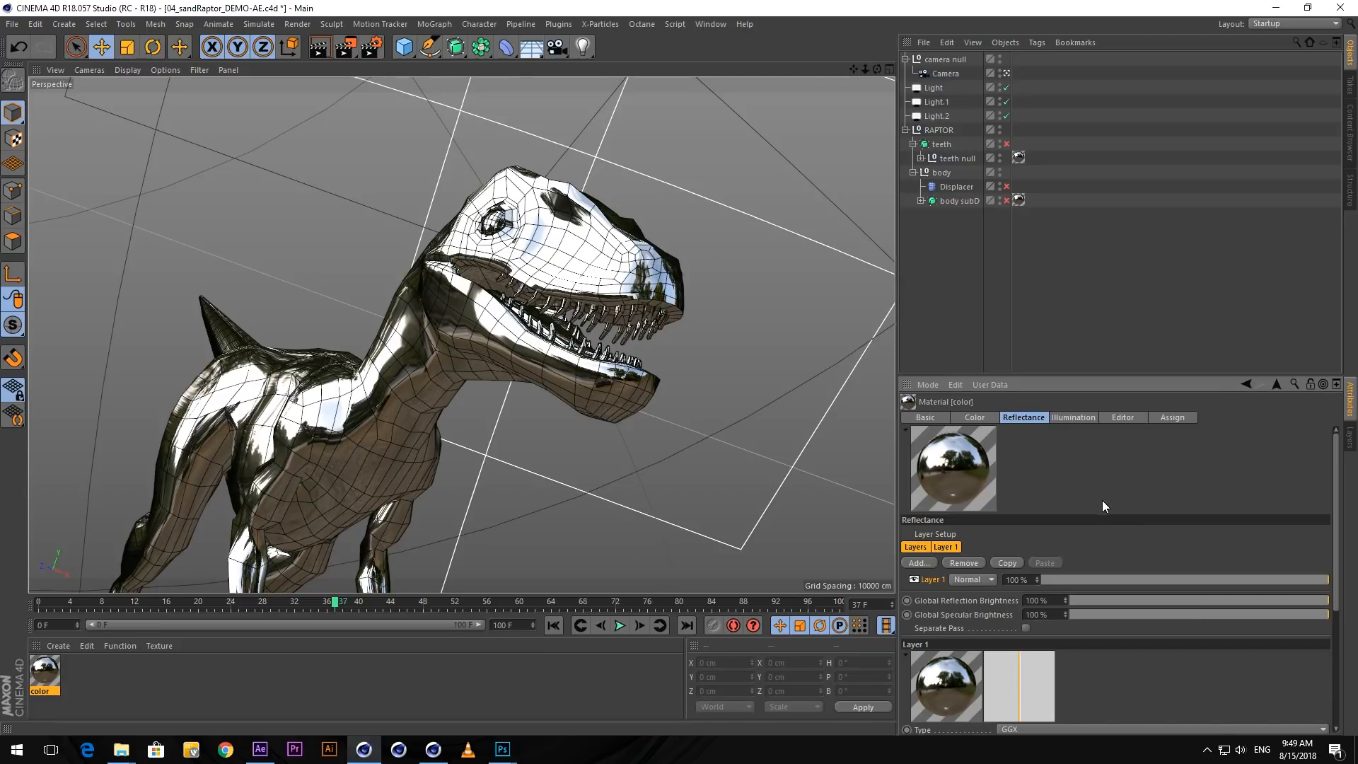
# - Set the GGX layer's roughness to 60% and load a Noise shader as its layer color texture
pyautogui.scroll(-4, 1191, 651)
pyautogui.moveTo(1191, 605); pyautogui.dragTo(1221, 604)
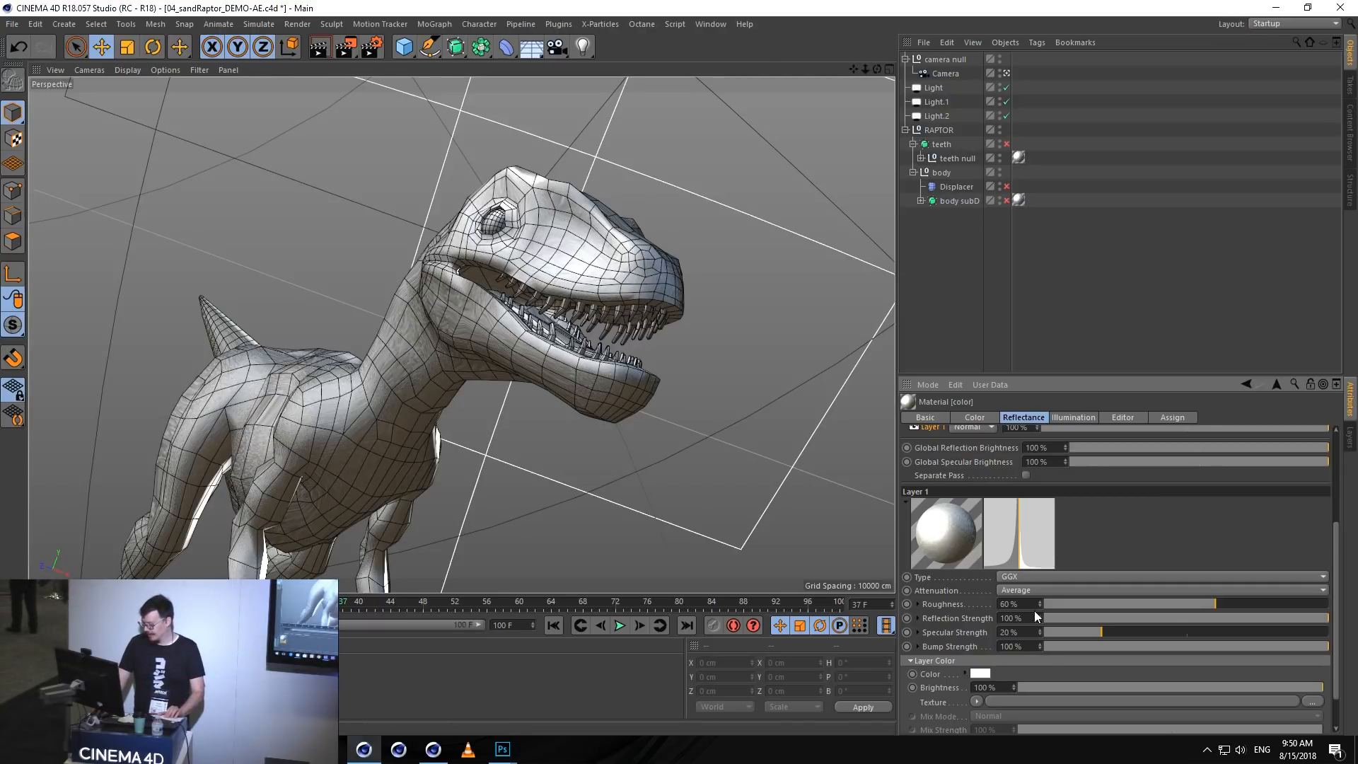
pyautogui.click(975, 700)
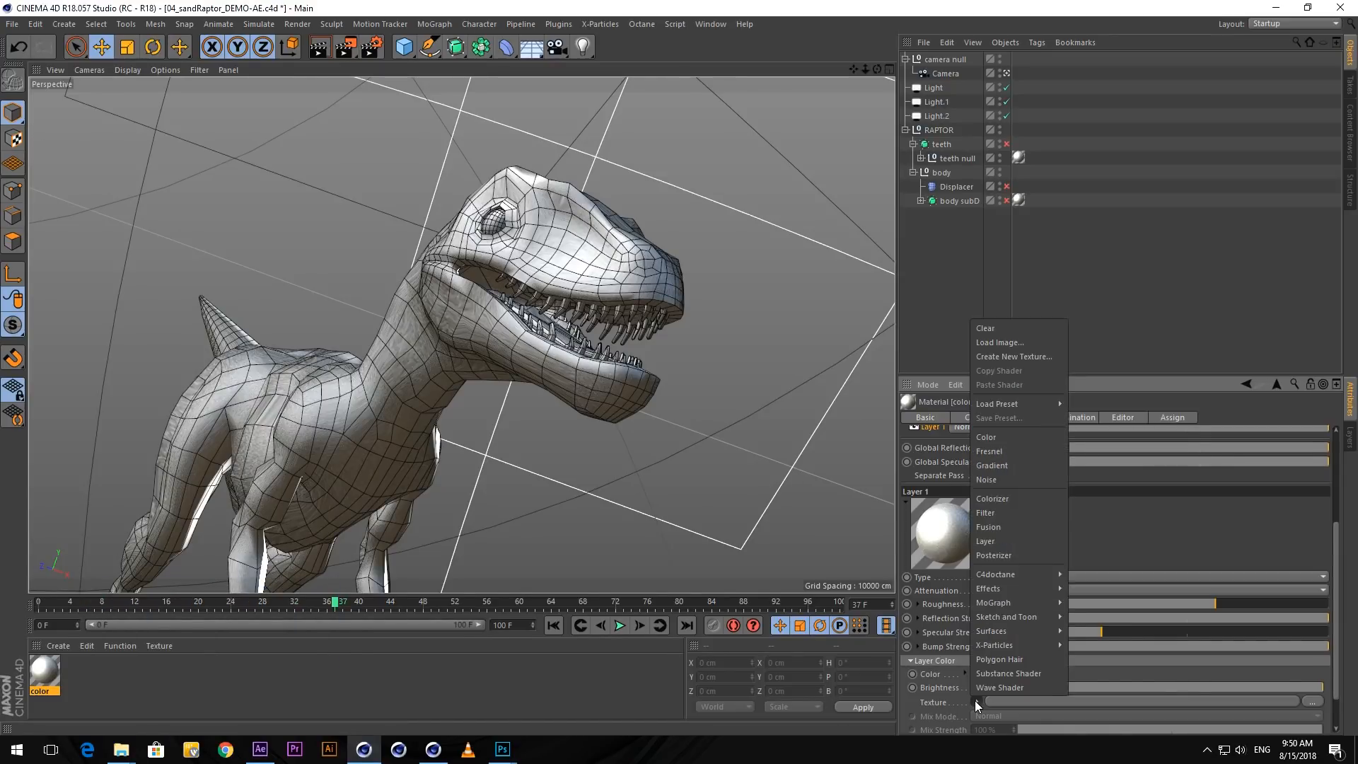
pyautogui.click(1004, 480)
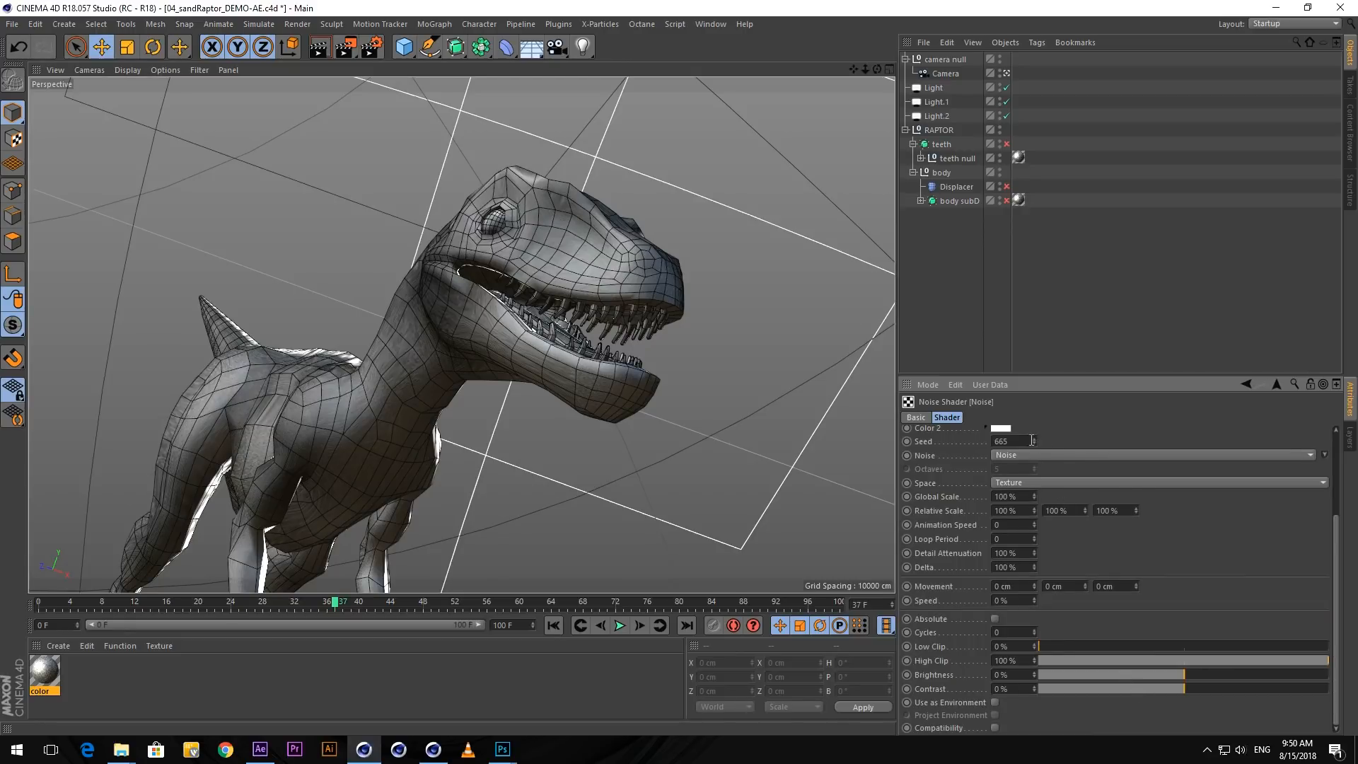
# - Set the reflectance Noise shader's seed to 548, noise type to Dents and global scale to 3%, and save the scene
pyautogui.moveTo(1034, 441); pyautogui.dragTo(1034, 494)
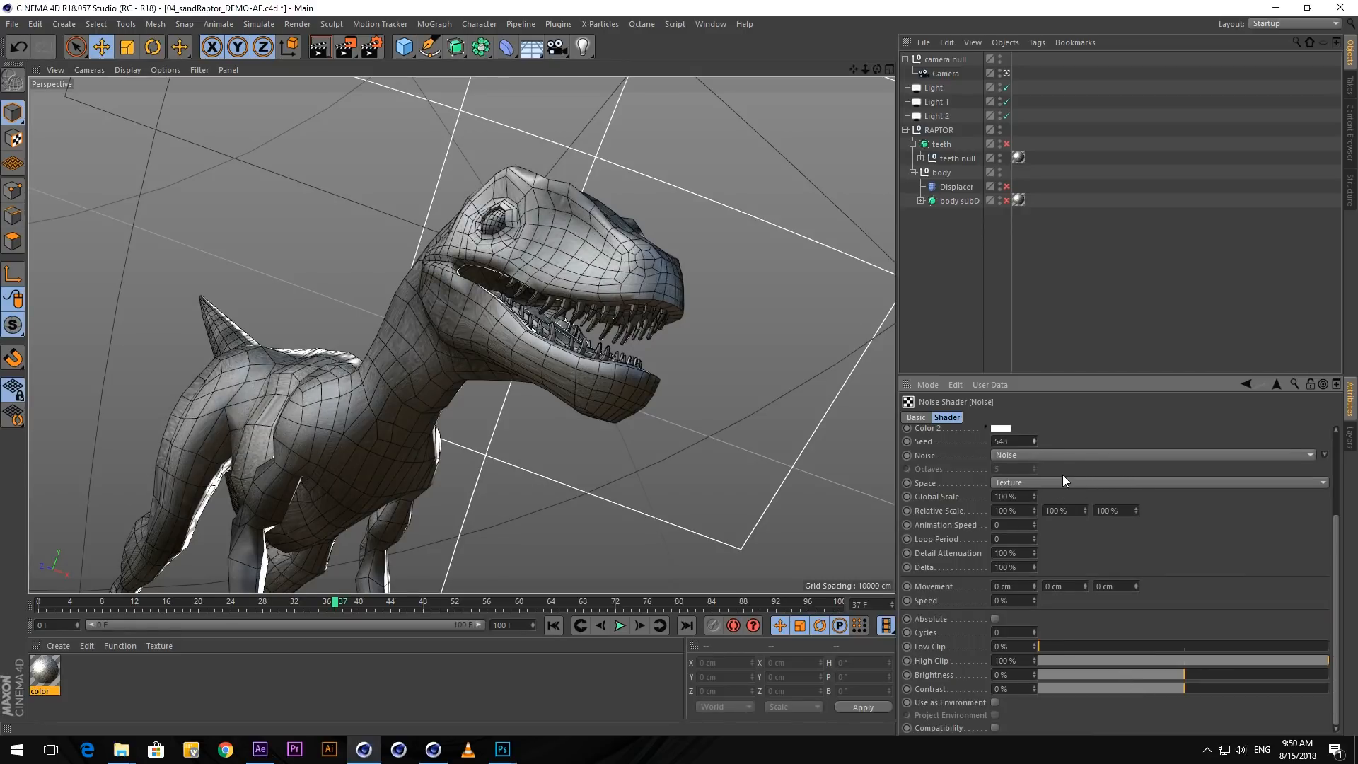
pyautogui.click(1054, 455)
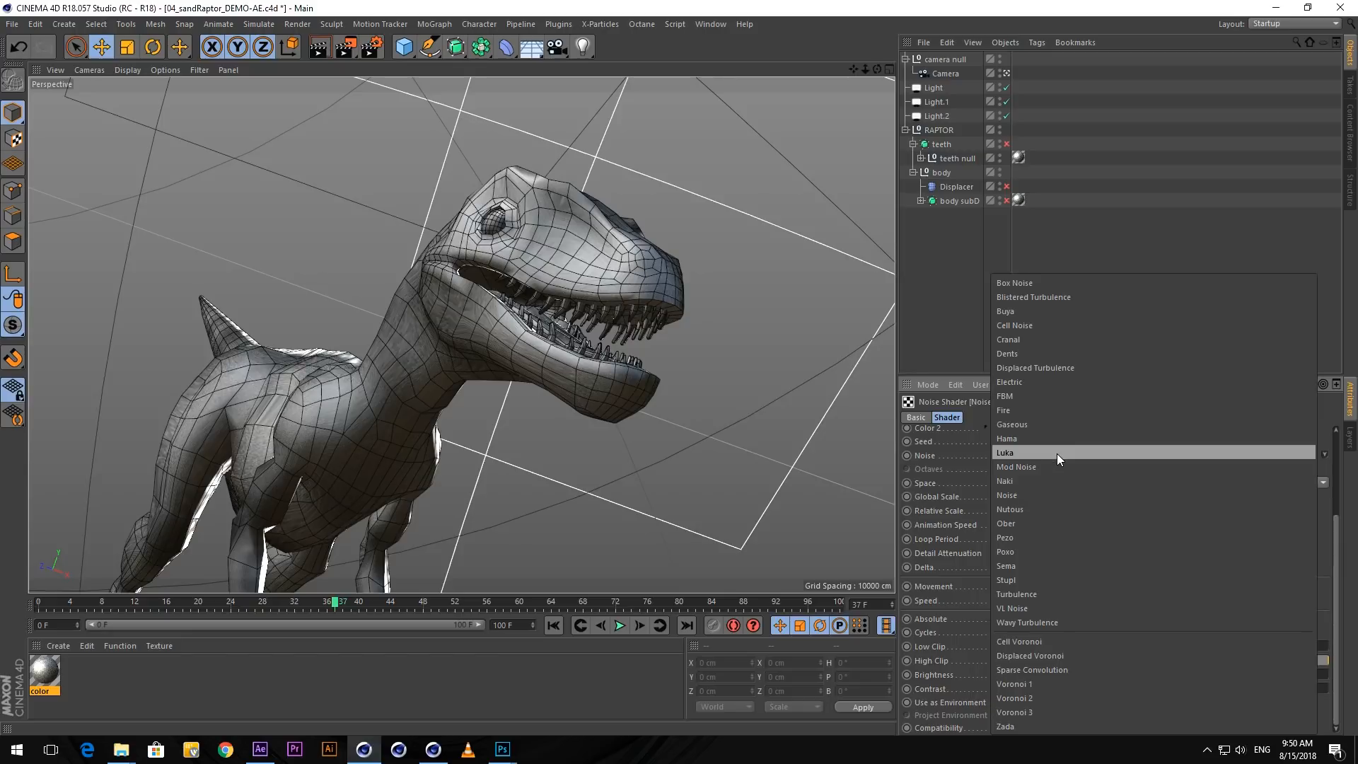
pyautogui.click(1071, 354)
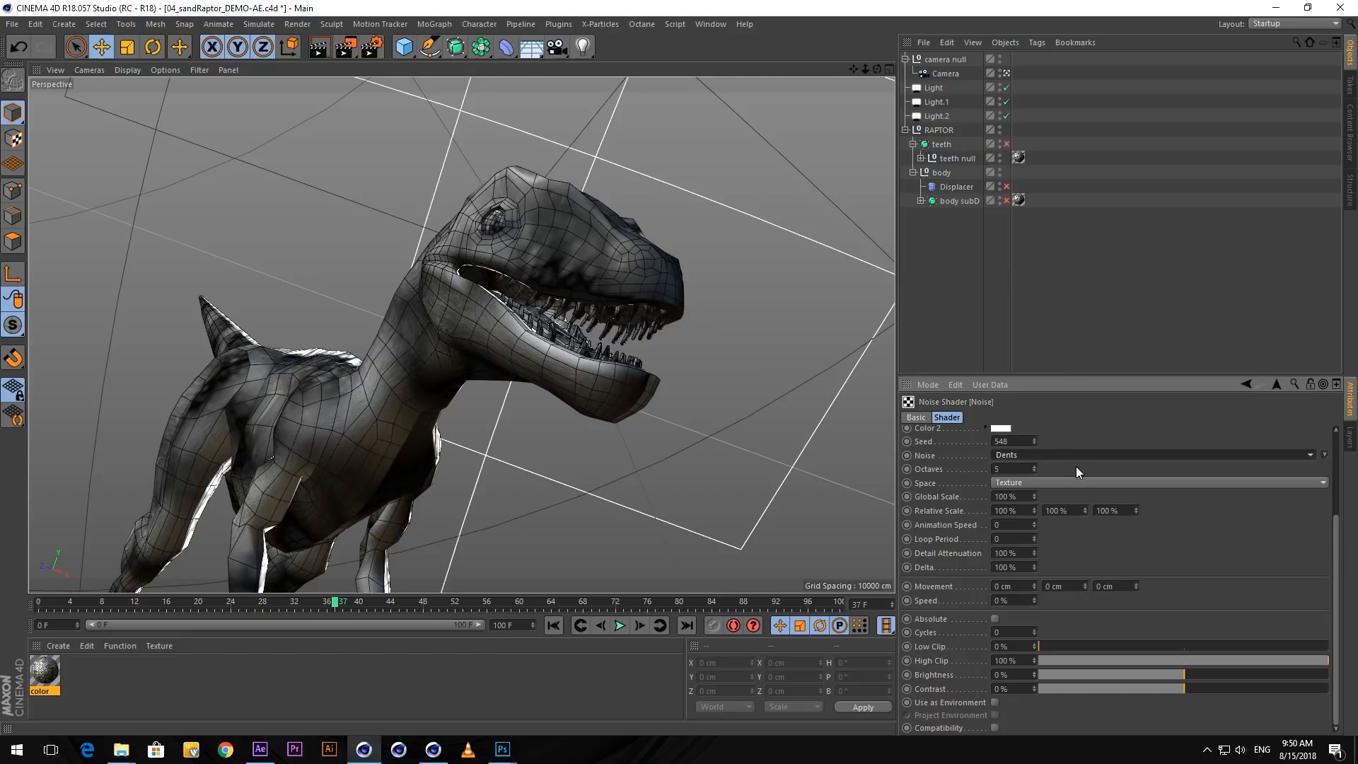
pyautogui.scroll(4, 1110, 457)
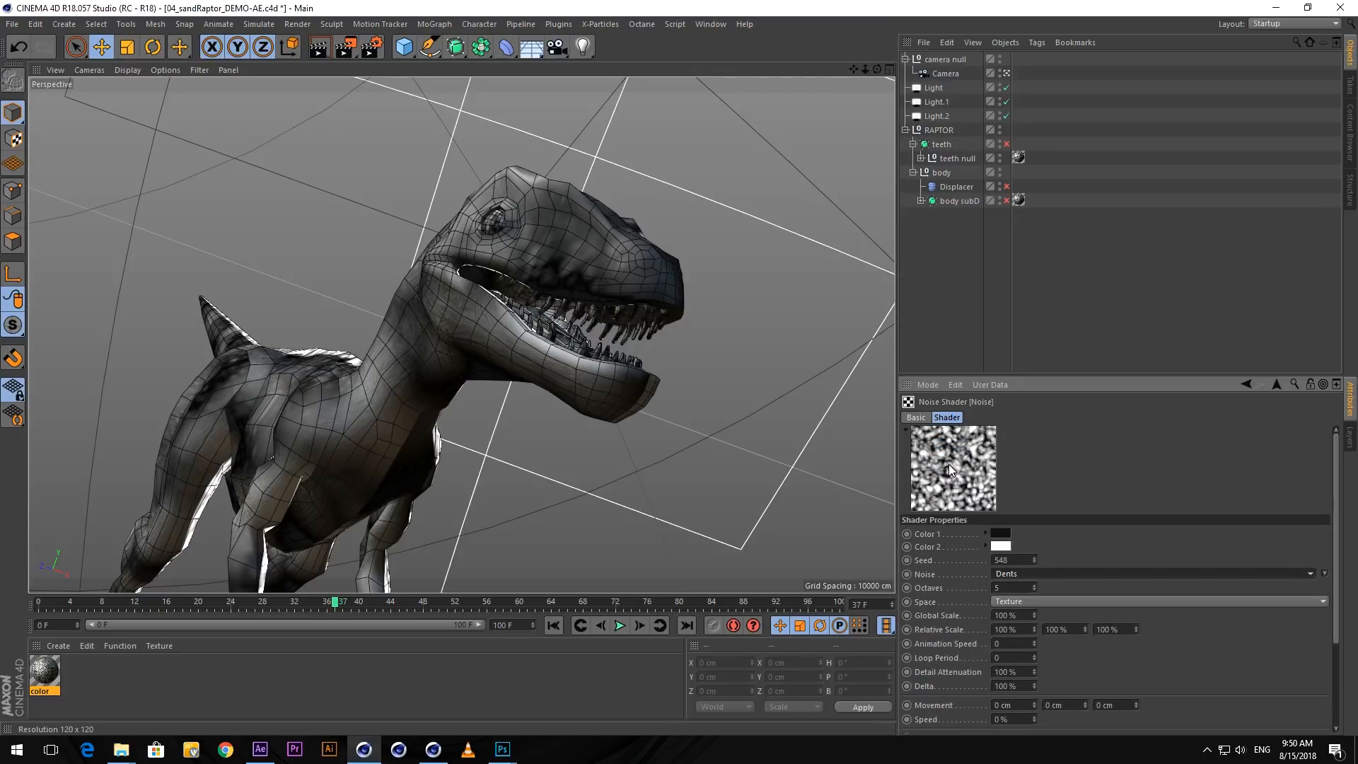
pyautogui.click(1028, 615)
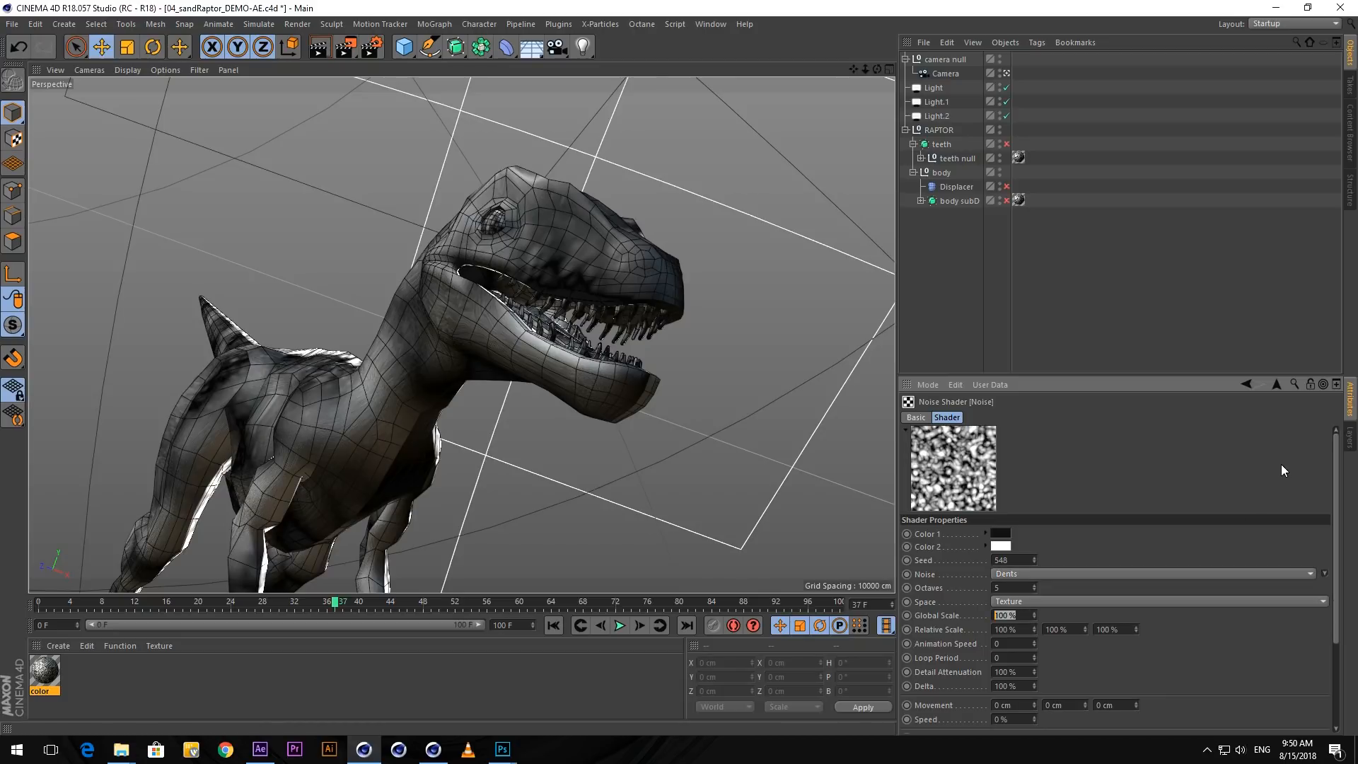
pyautogui.write('3')
pyautogui.press('Return')
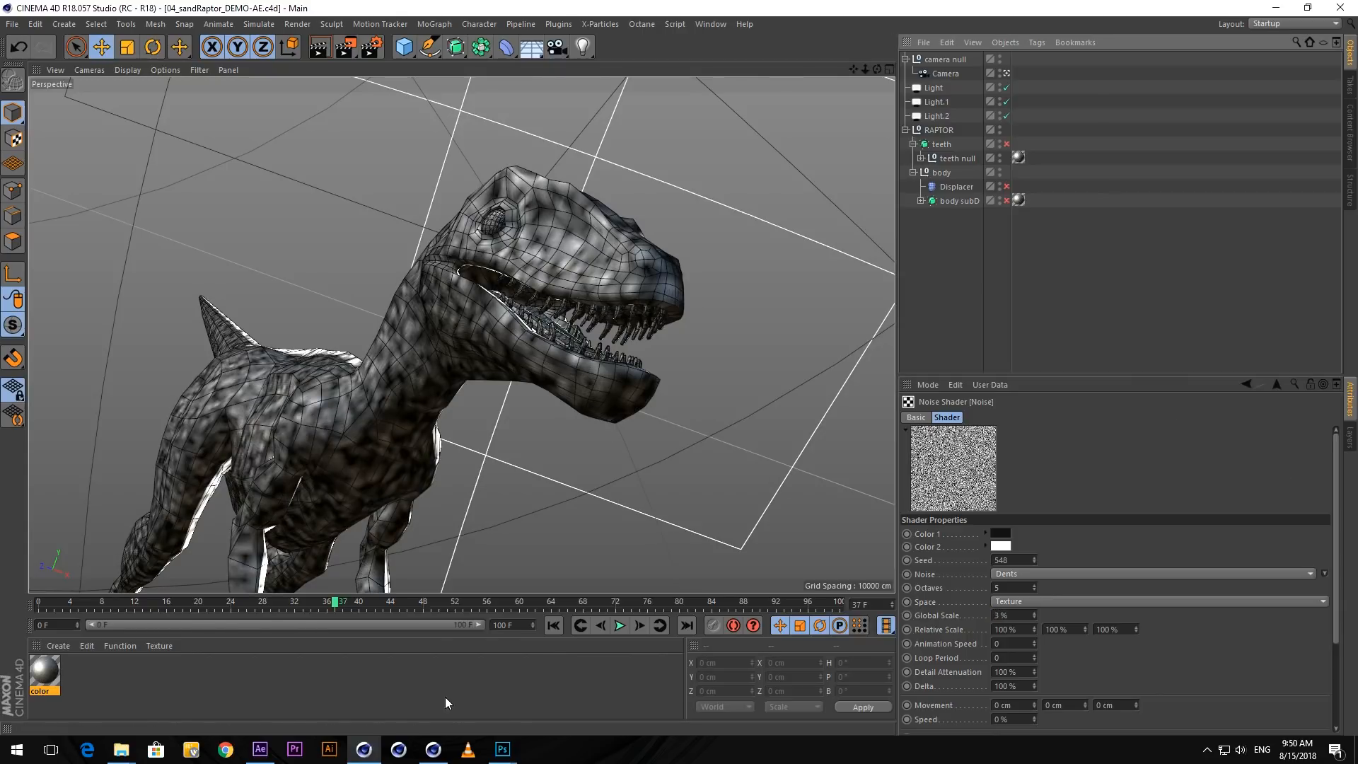
# - Switch to After Effects and step back to frame 39 to preview the updated raptor material
pyautogui.click(259, 751)
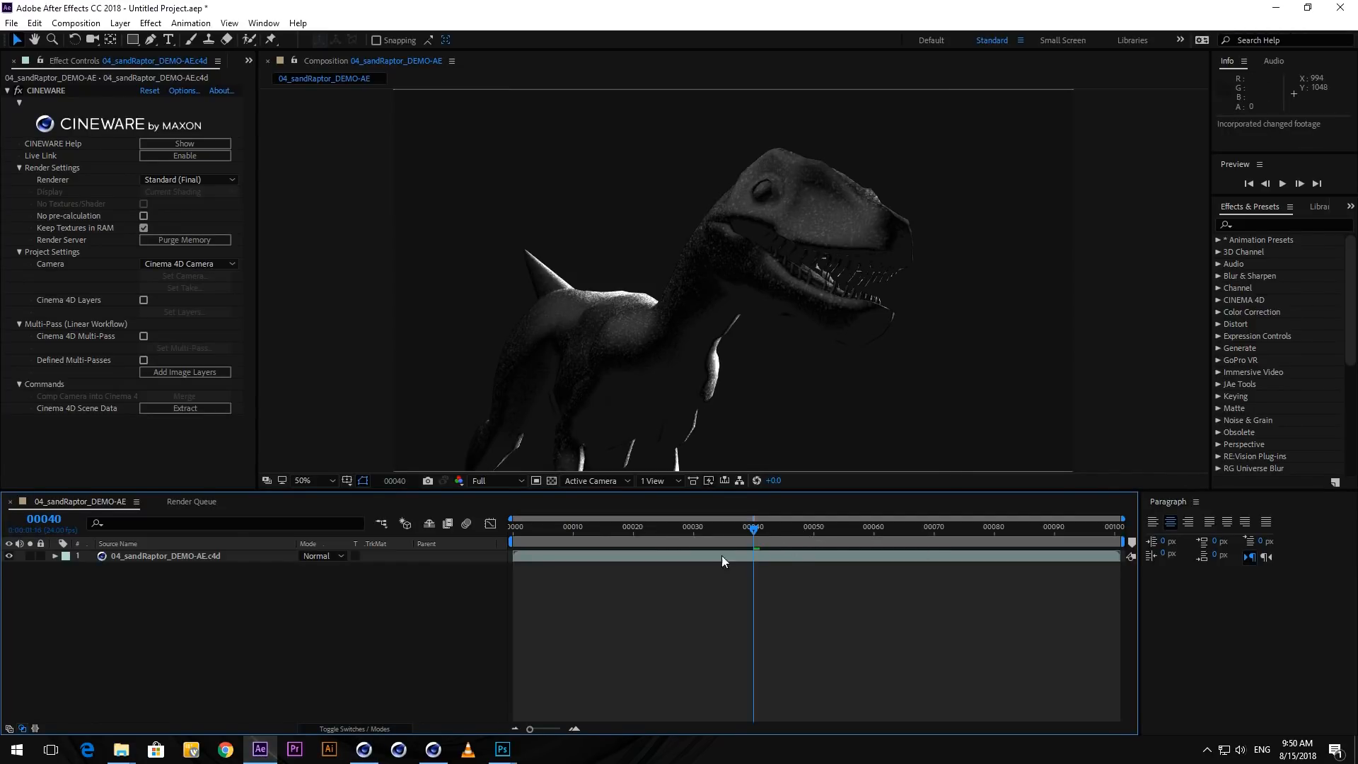
pyautogui.press('pageup')
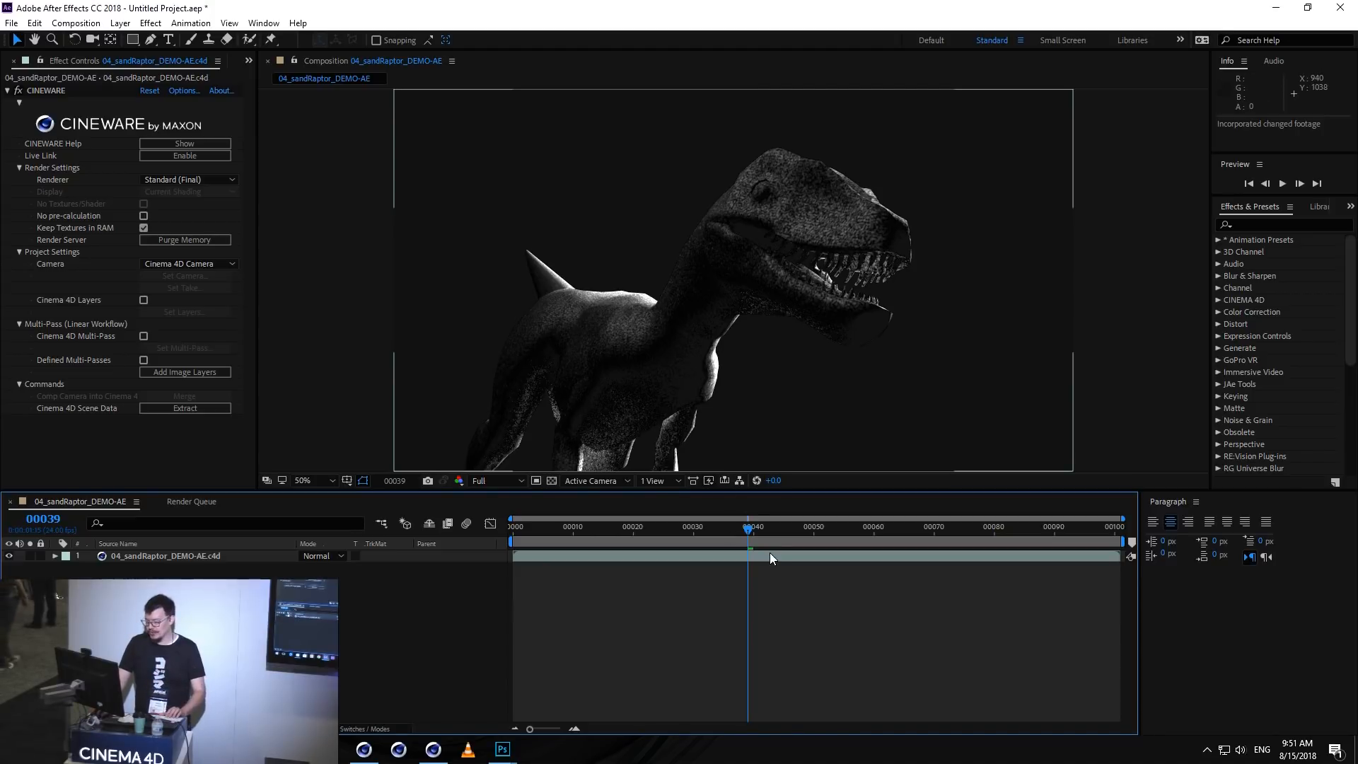
# - Switch to Cinema 4D, set the reflectance Noise shader's low clip to 66%, and save the scene
pyautogui.click(364, 749)
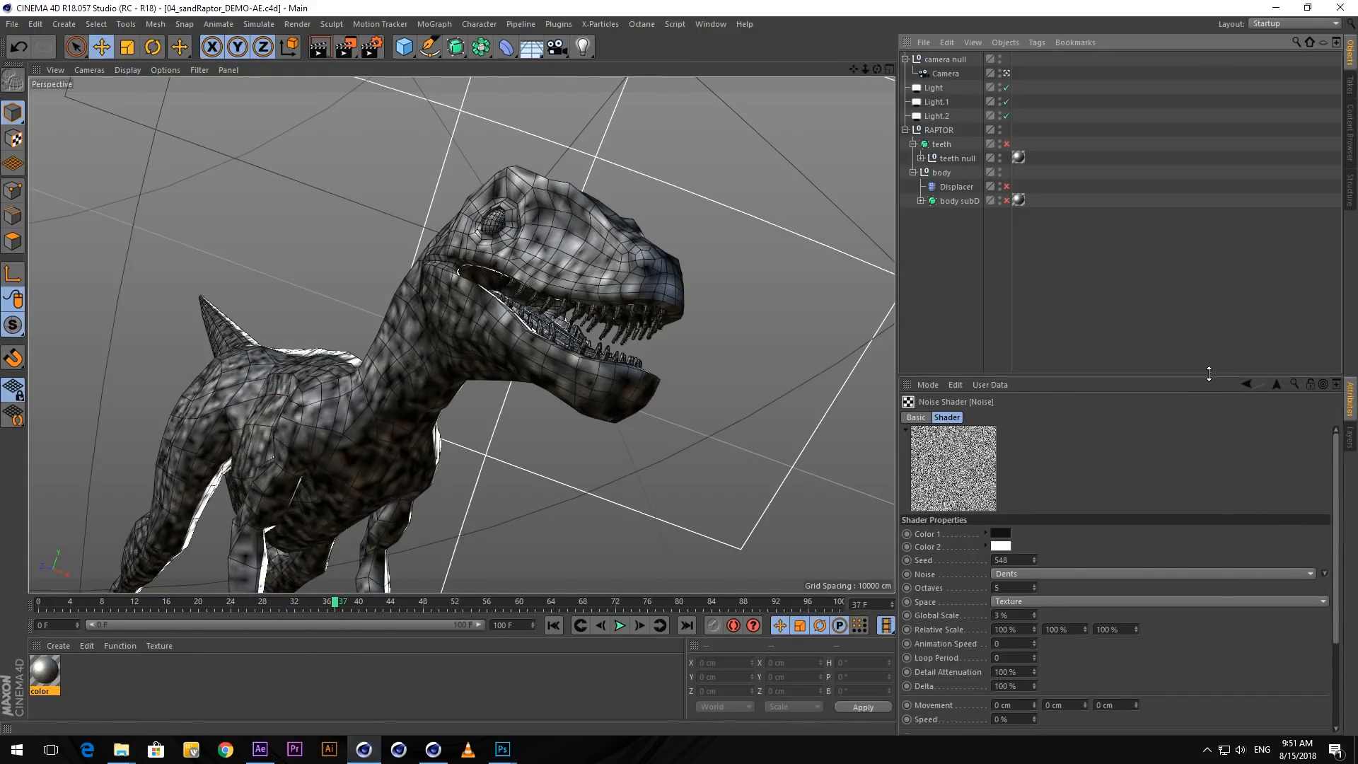
pyautogui.moveTo(1207, 373); pyautogui.dragTo(1208, 218)
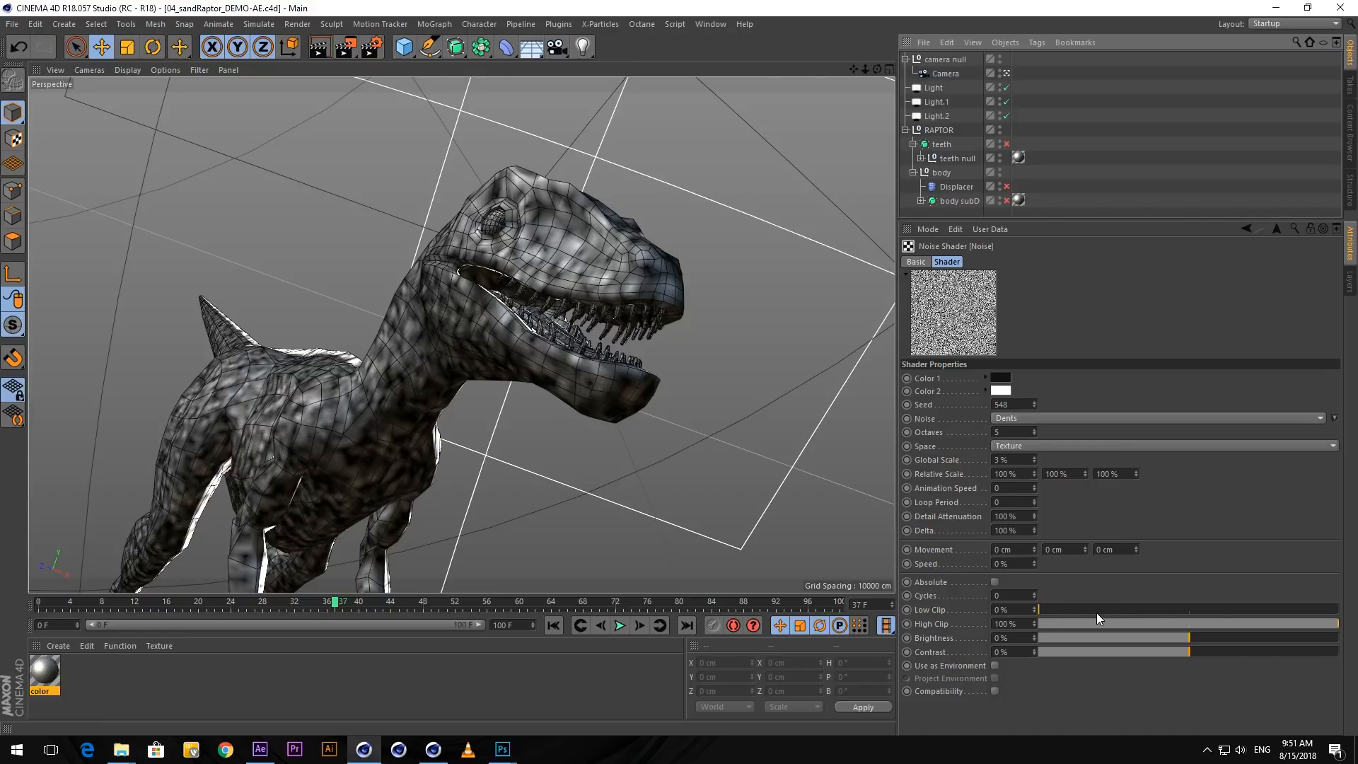
pyautogui.moveTo(1096, 611); pyautogui.dragTo(1109, 609)
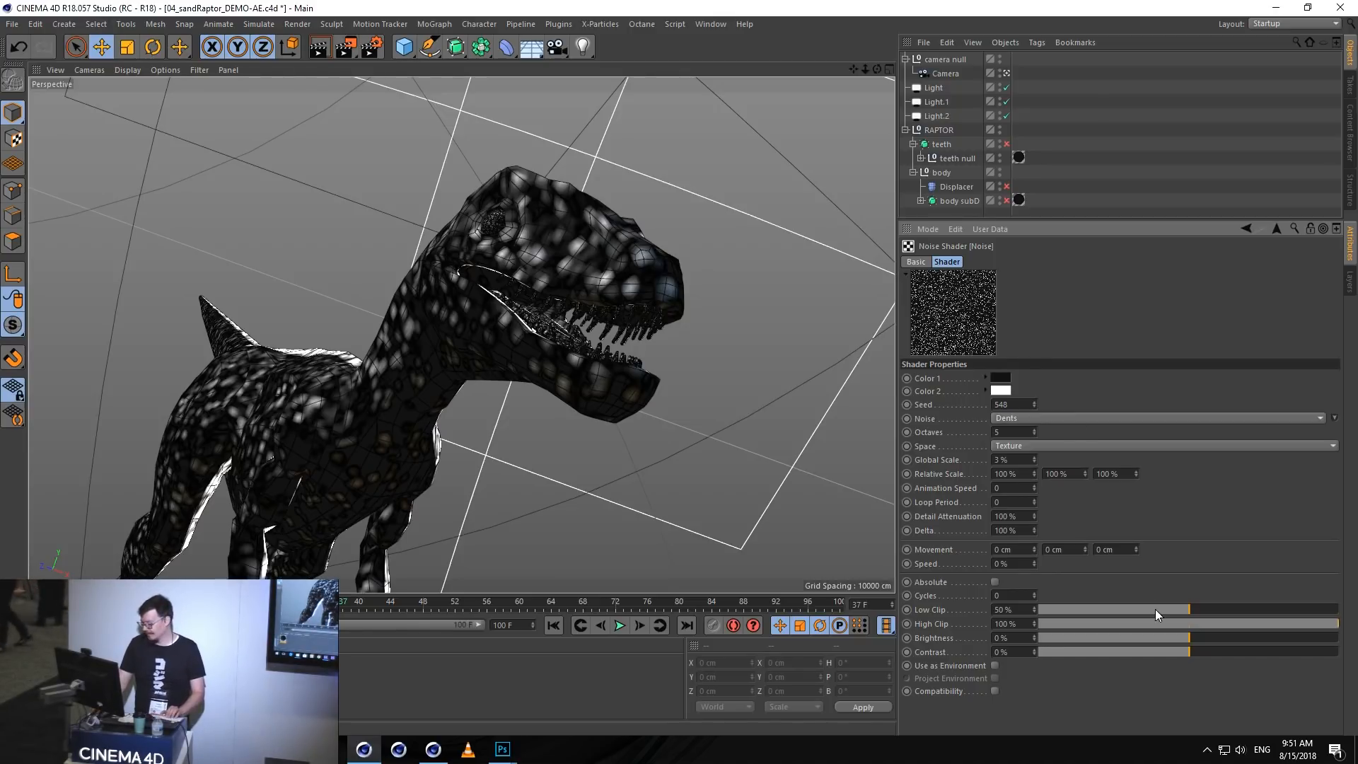
pyautogui.moveTo(1198, 608); pyautogui.dragTo(1237, 603)
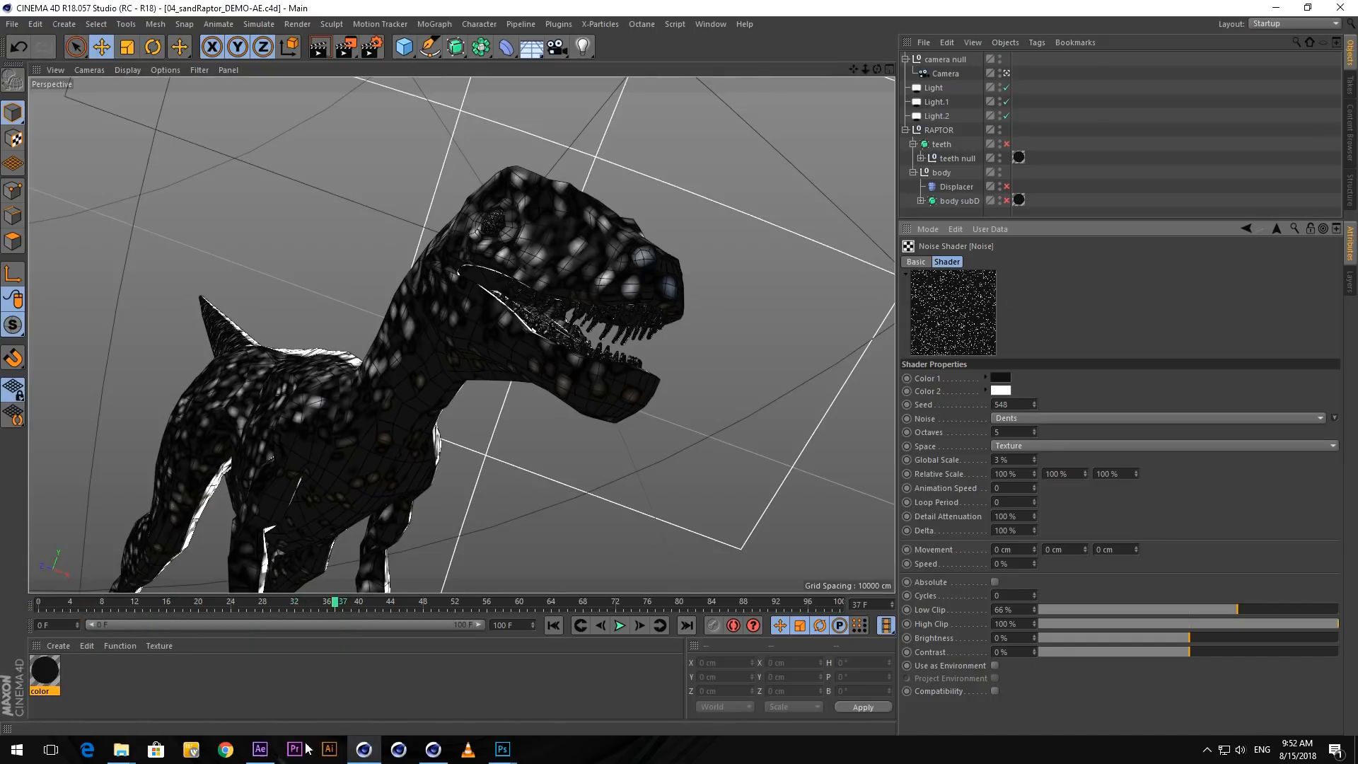
# - Switch to After Effects and check how the clipped reflectance noise renders on the raptor
pyautogui.click(259, 753)
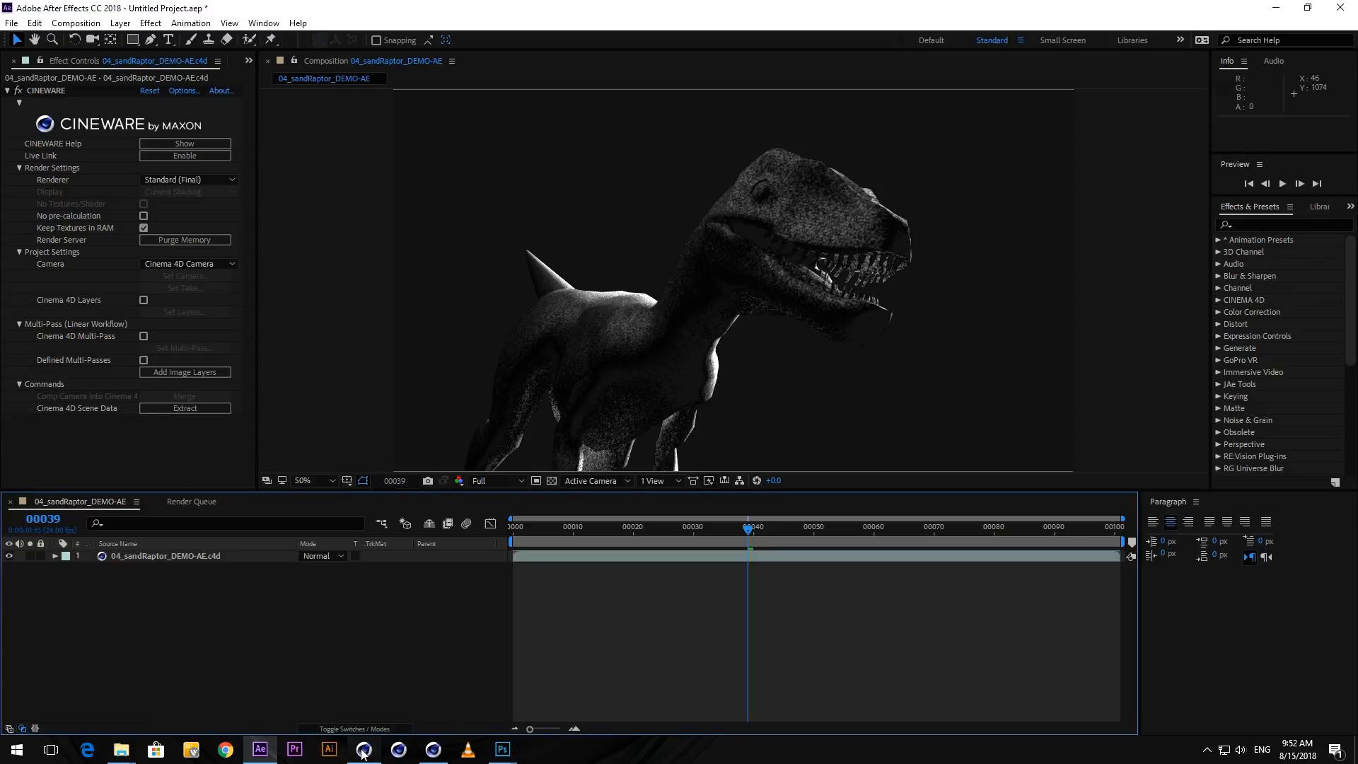
pyautogui.moveTo(362, 754)
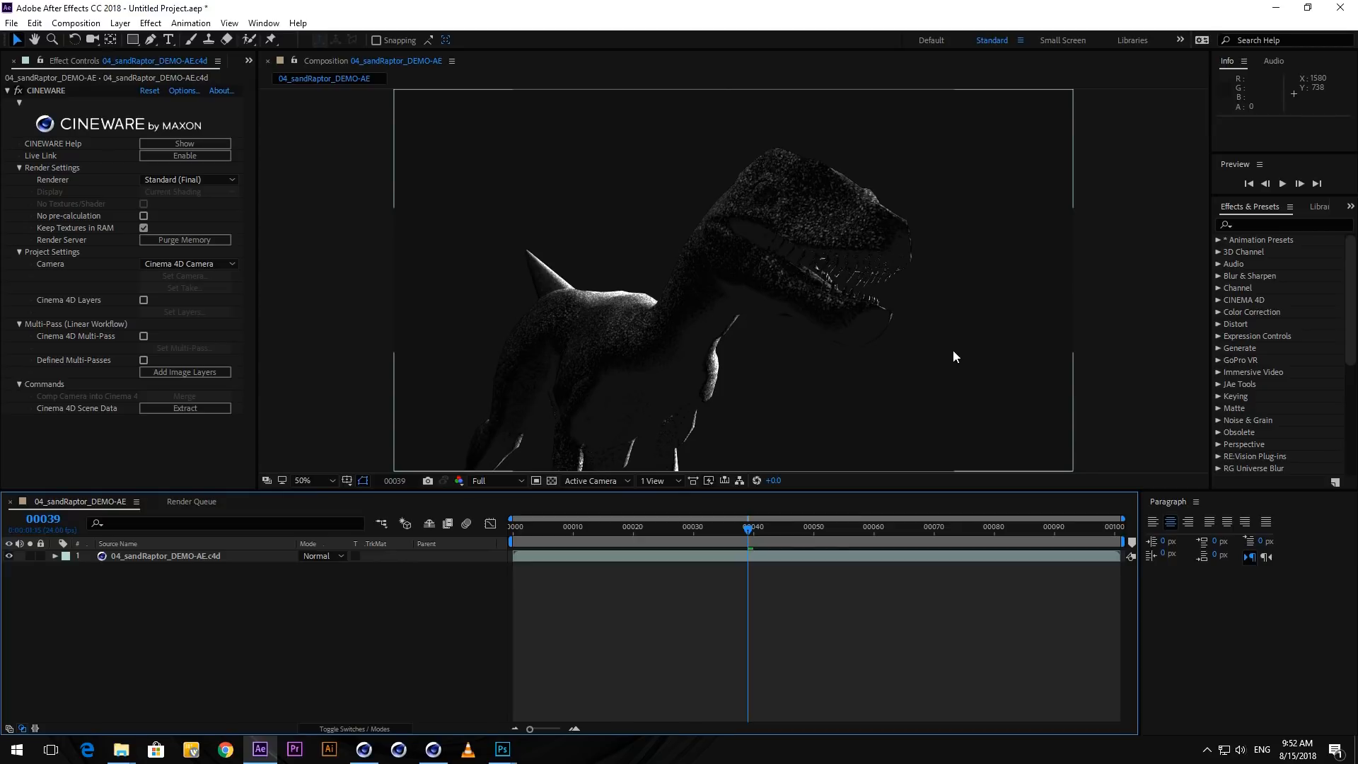
# - Switch to Cinema 4D, enable the color material's Bump channel, and load a Noise shader as its texture, opening the shader's settings
pyautogui.click(364, 749)
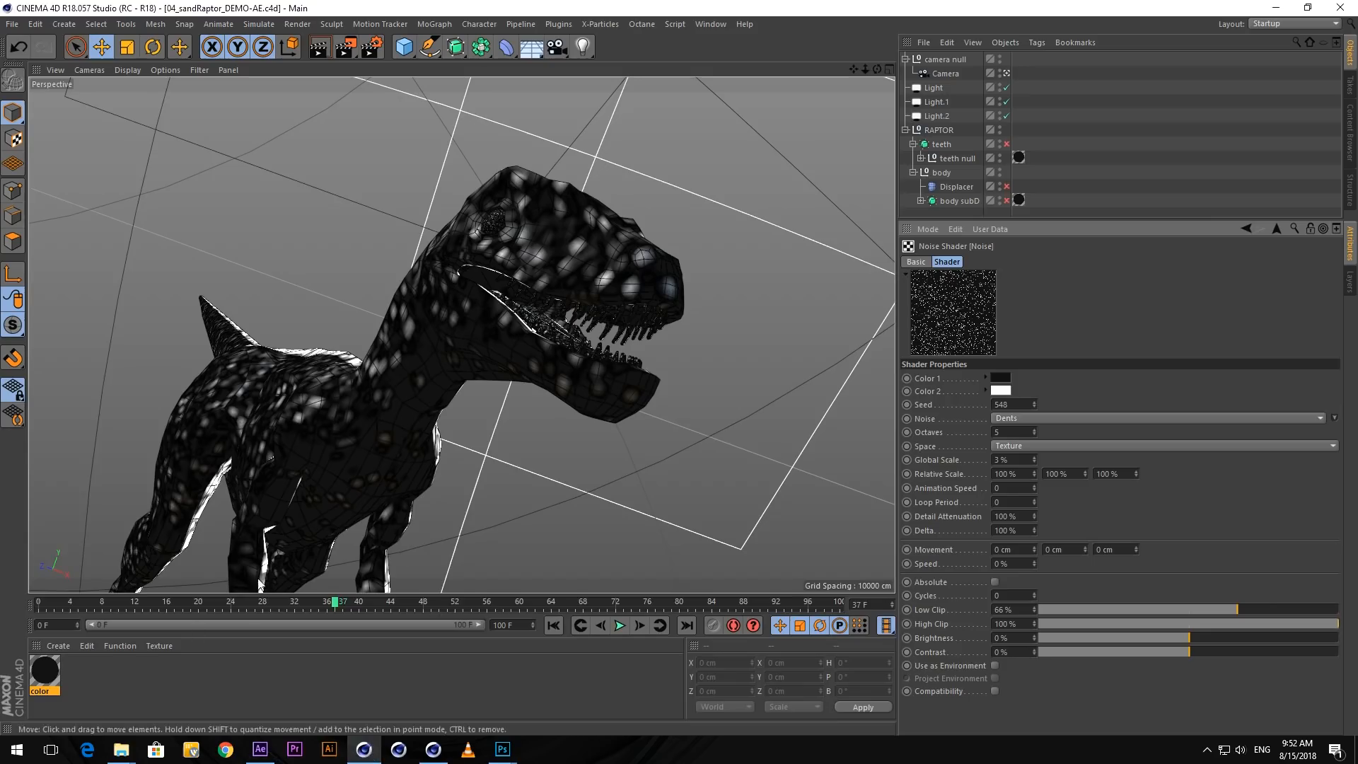
pyautogui.click(44, 672)
pyautogui.click(925, 262)
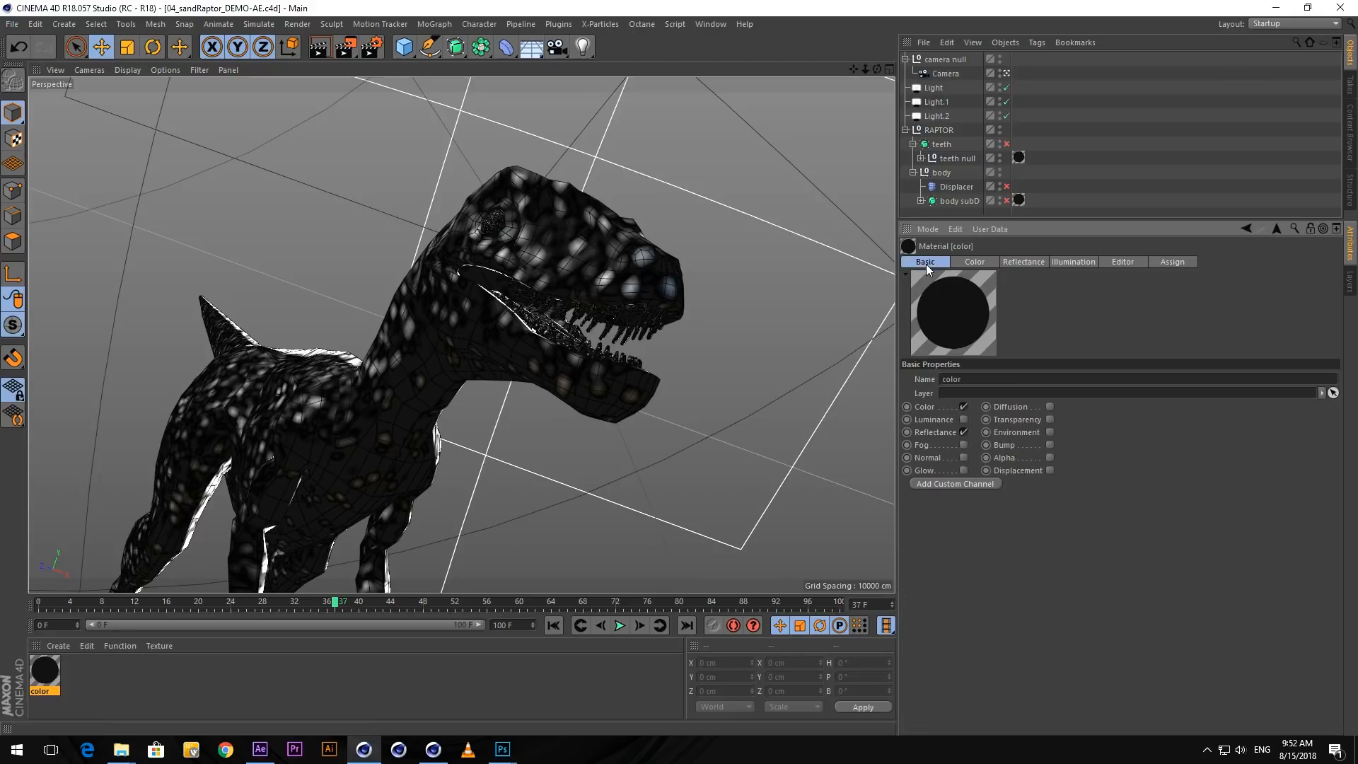
pyautogui.click(1049, 445)
pyautogui.click(1075, 262)
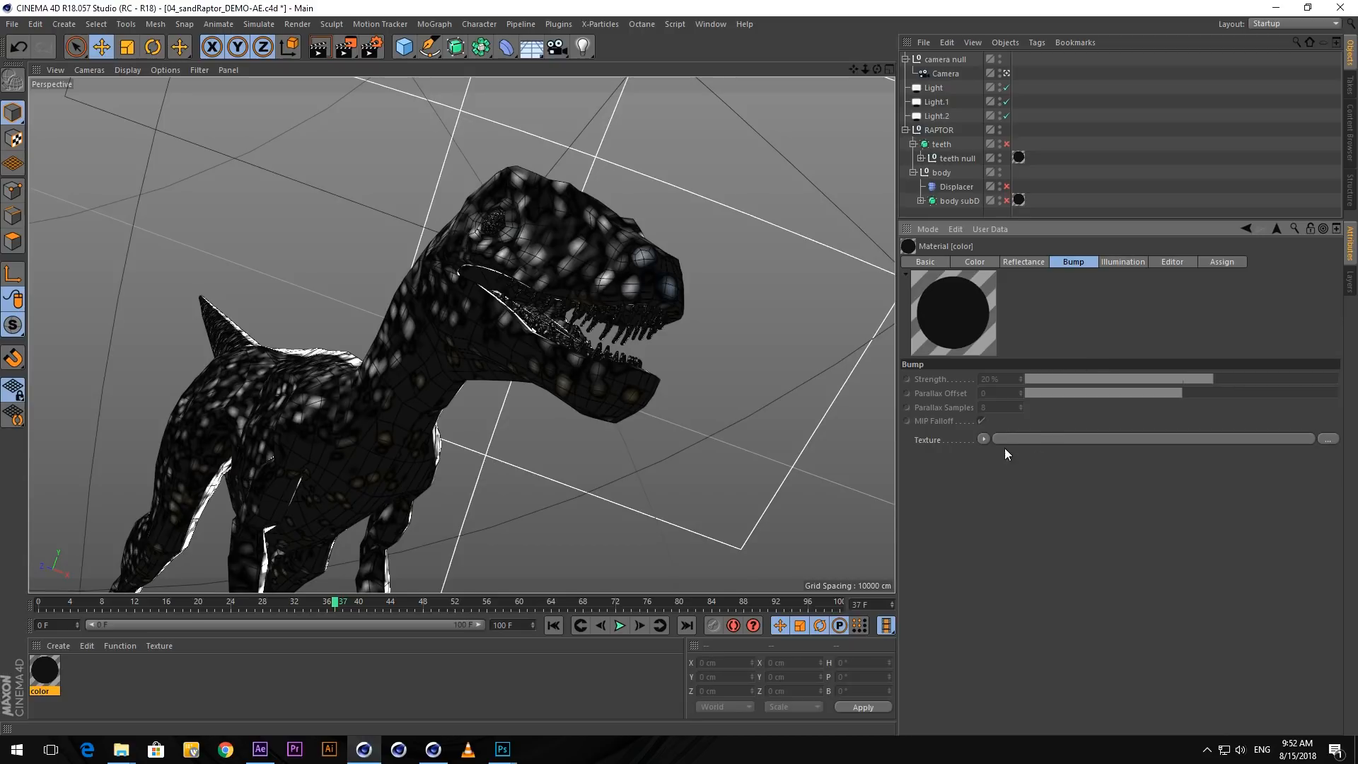
pyautogui.click(983, 439)
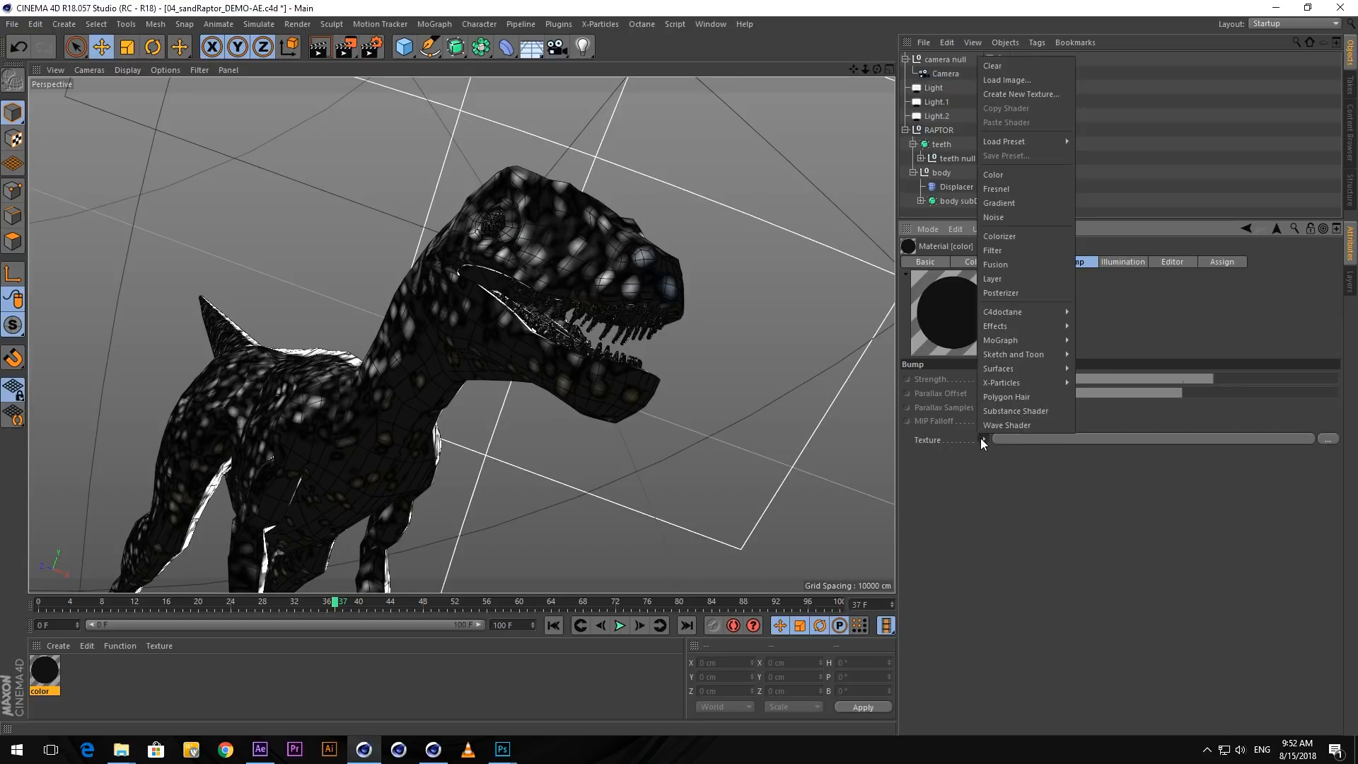
pyautogui.click(1018, 216)
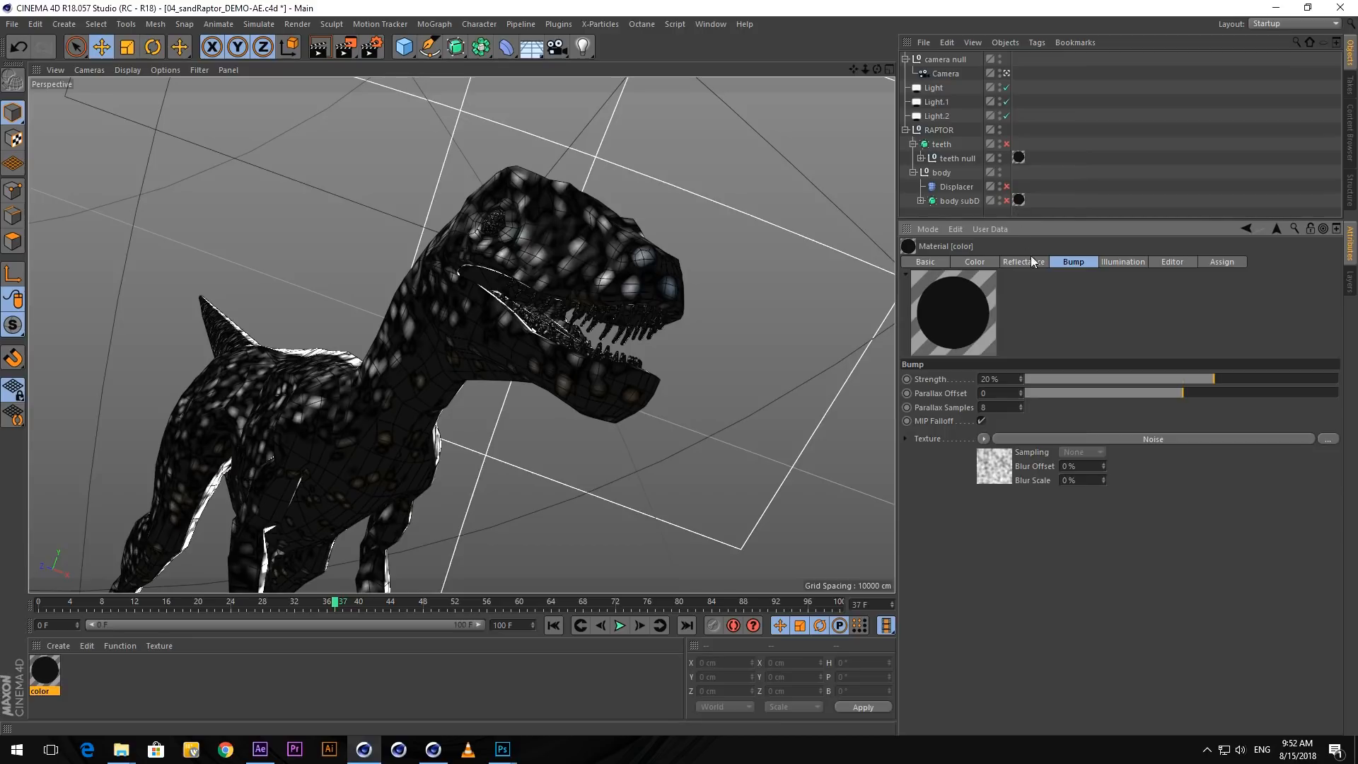
pyautogui.click(1130, 439)
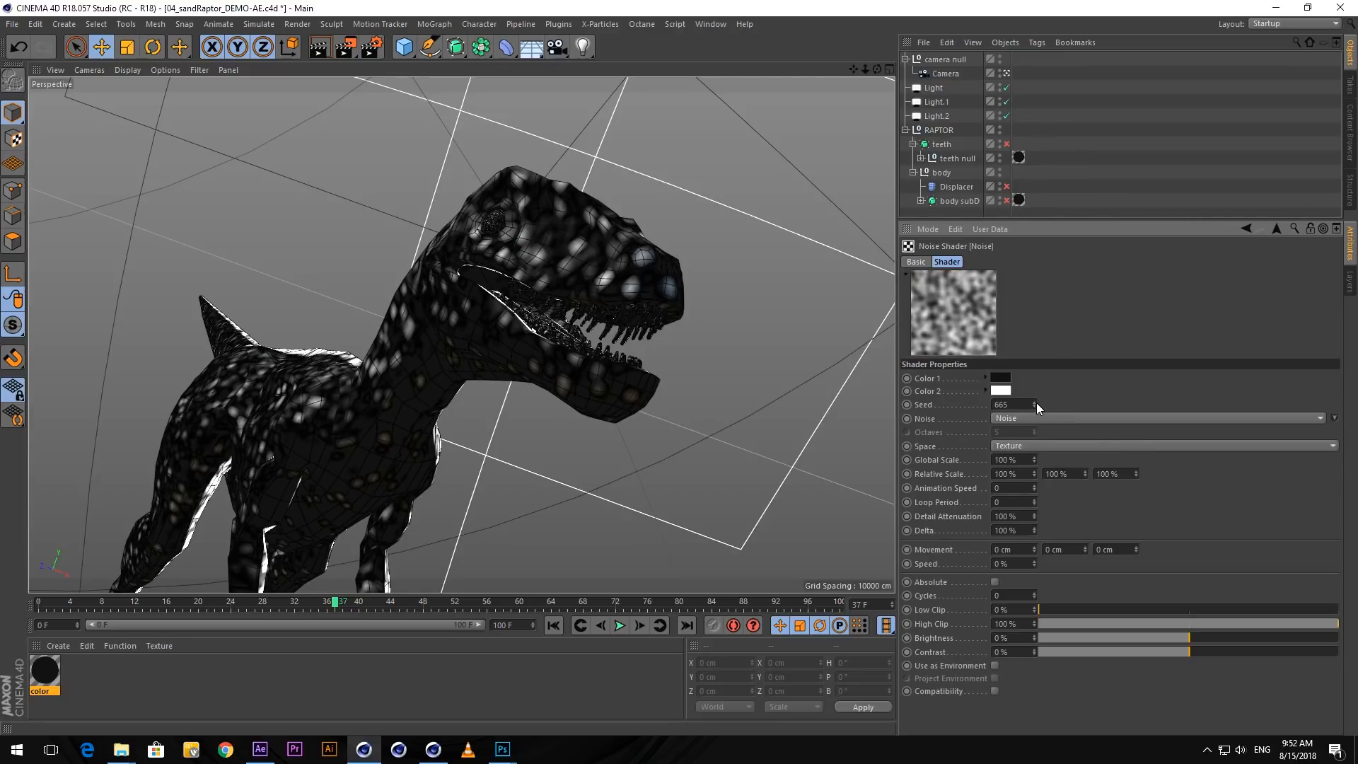
# - Set the bump Noise shader's seed to 446, its noise type to Buya, and its global scale to 4%
pyautogui.moveTo(1036, 402); pyautogui.dragTo(1102, 406)
pyautogui.click(1101, 420)
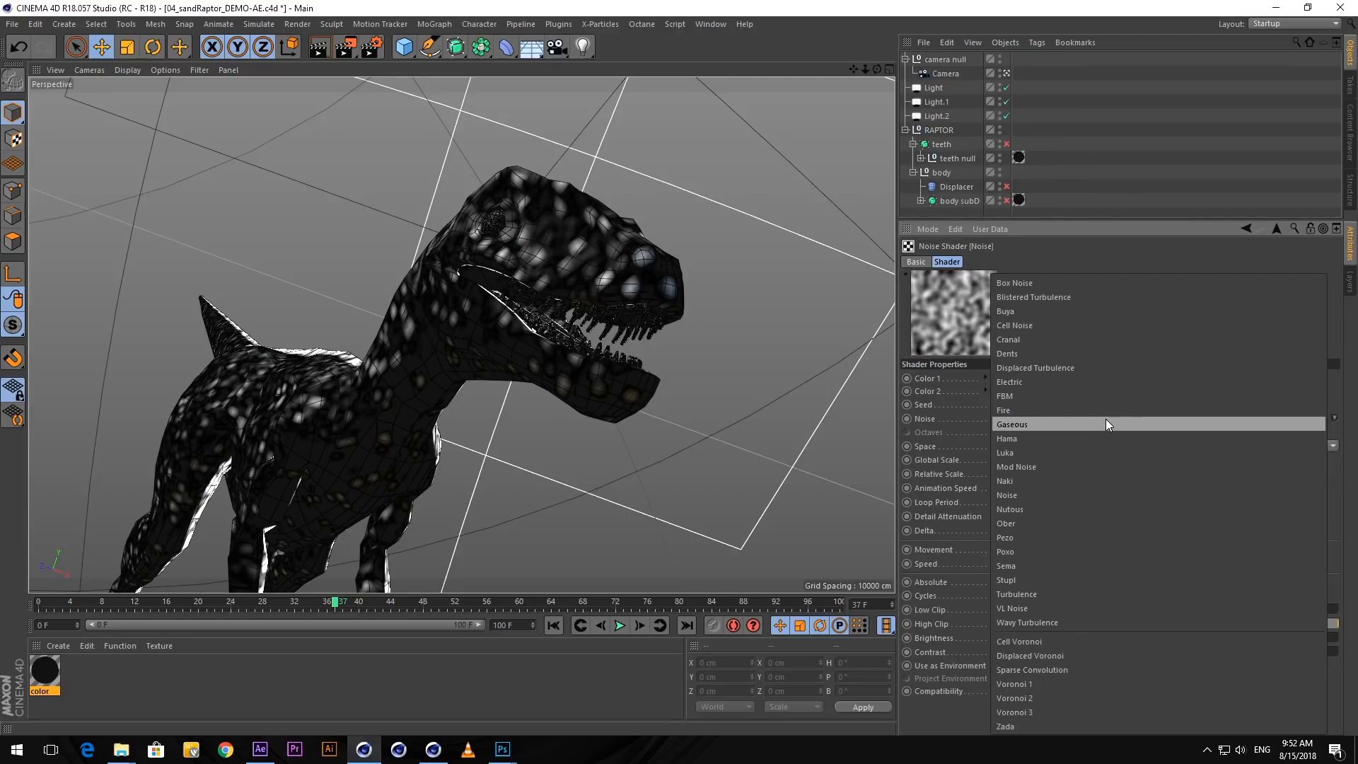
pyautogui.click(1058, 312)
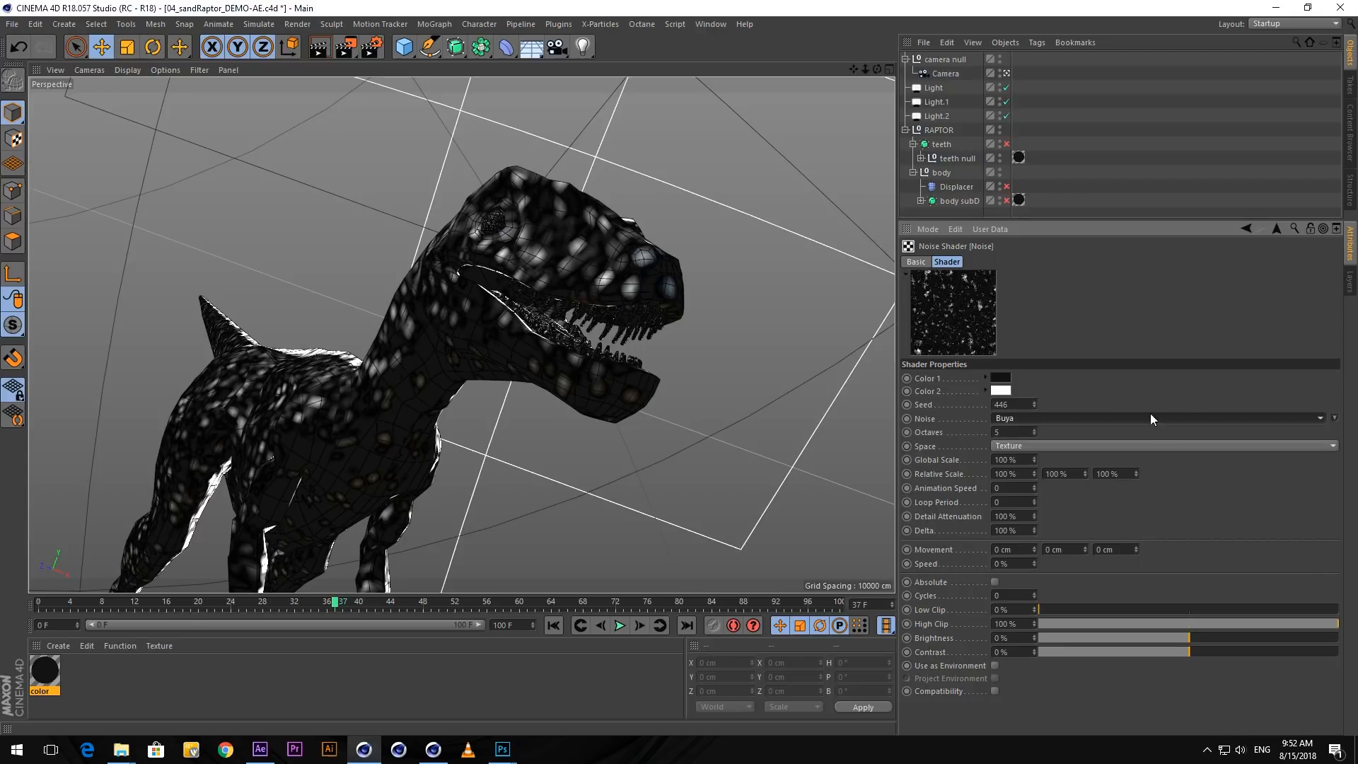
pyautogui.click(1027, 460)
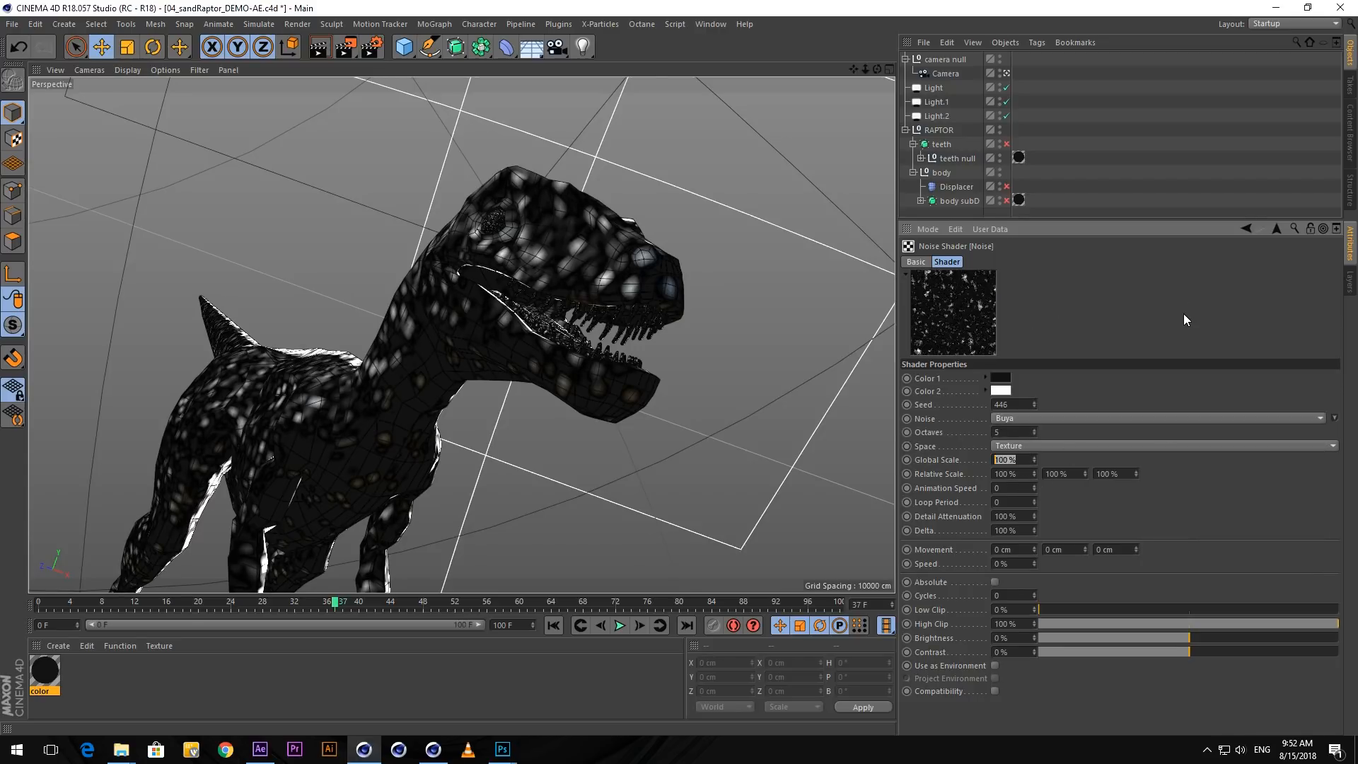
pyautogui.write('4')
pyautogui.press('Return')
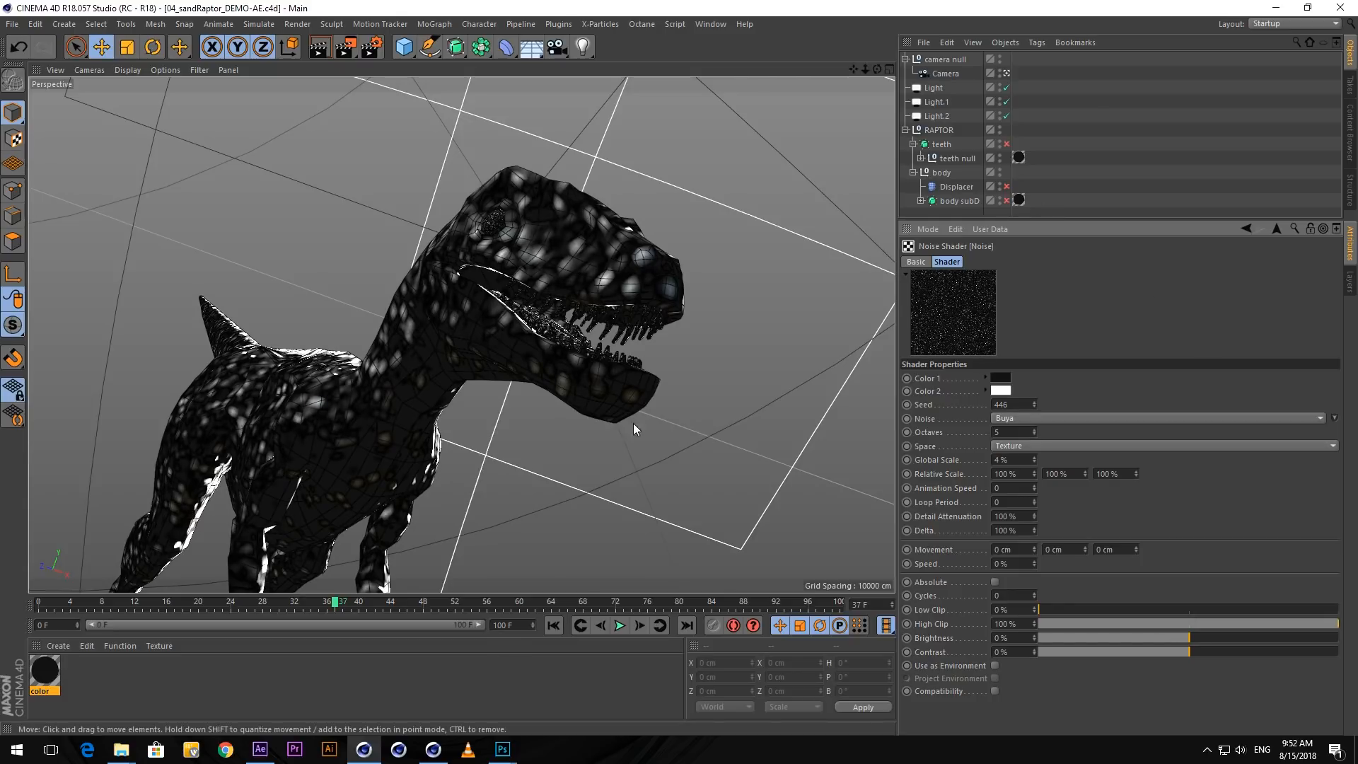
# - Switch to After Effects and inspect the raptor's bump render, toggling the transparency grid on and off
pyautogui.click(260, 753)
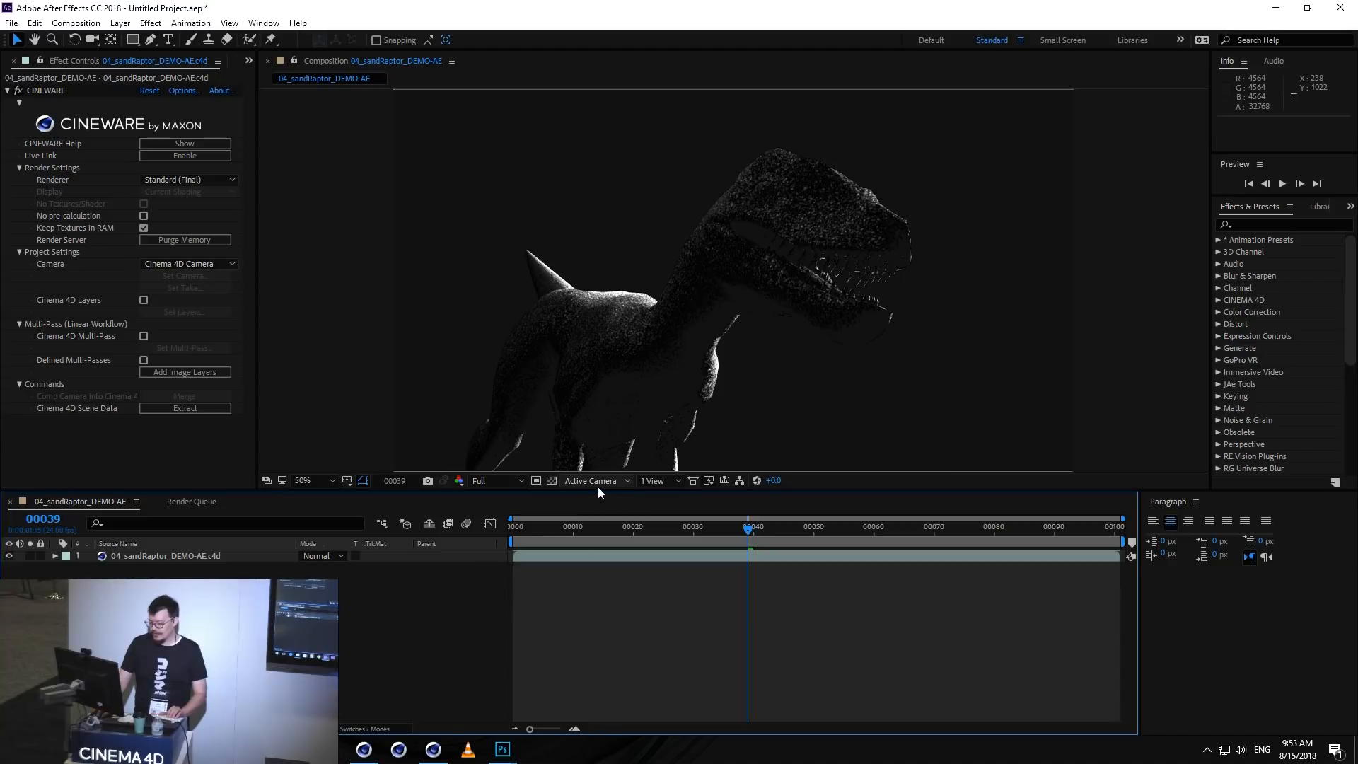
pyautogui.click(551, 480)
pyautogui.click(551, 480)
pyautogui.click(363, 617)
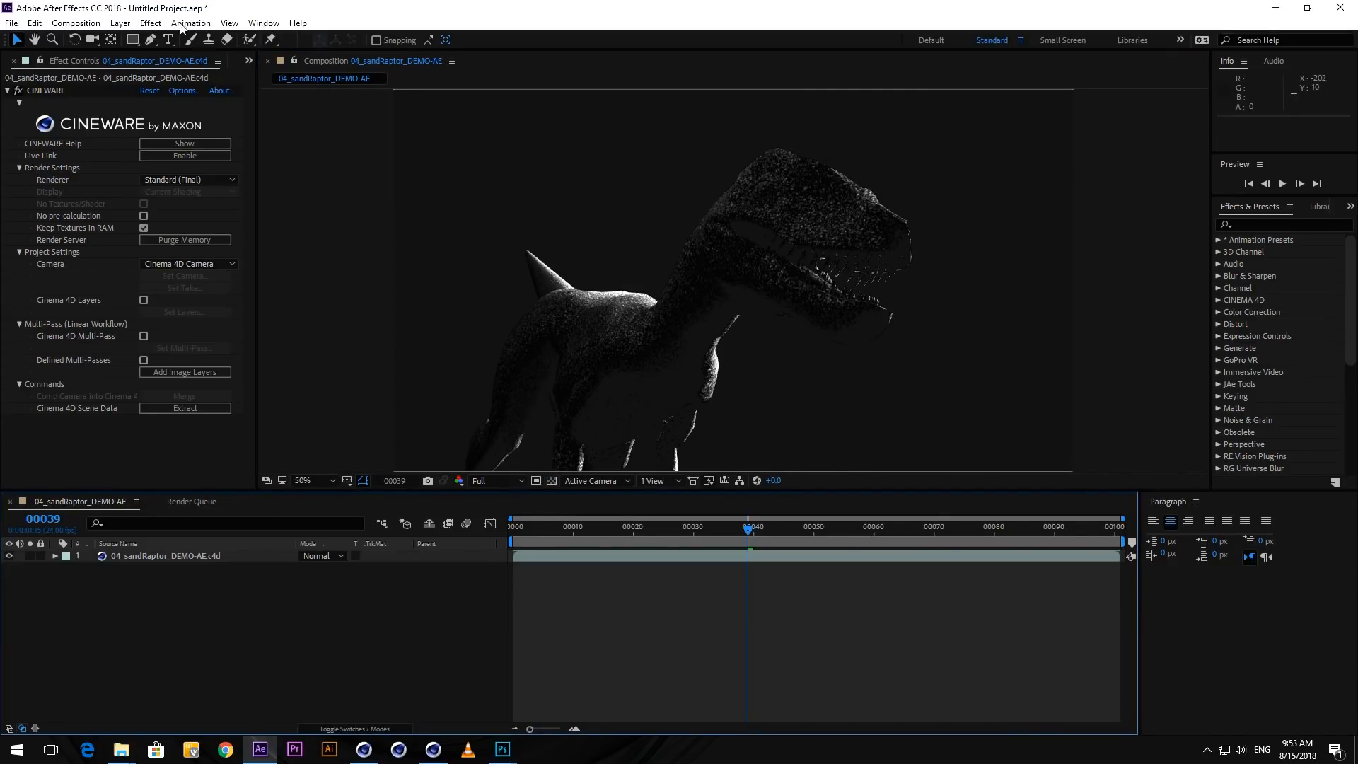
# - Create a white 1920 x 1080 solid and place it beneath the raptor layer as a background
pyautogui.click(120, 24)
pyautogui.moveTo(149, 40)
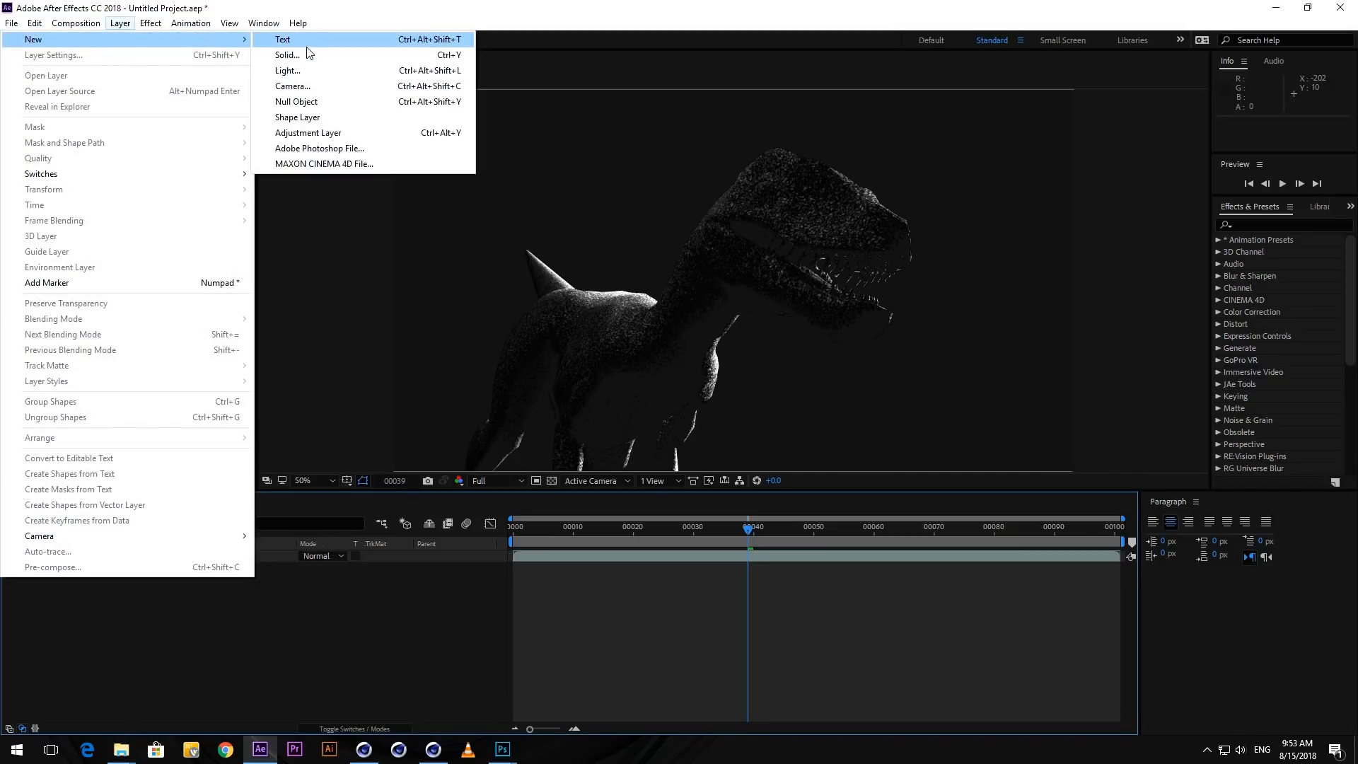
pyautogui.click(297, 54)
pyautogui.click(669, 491)
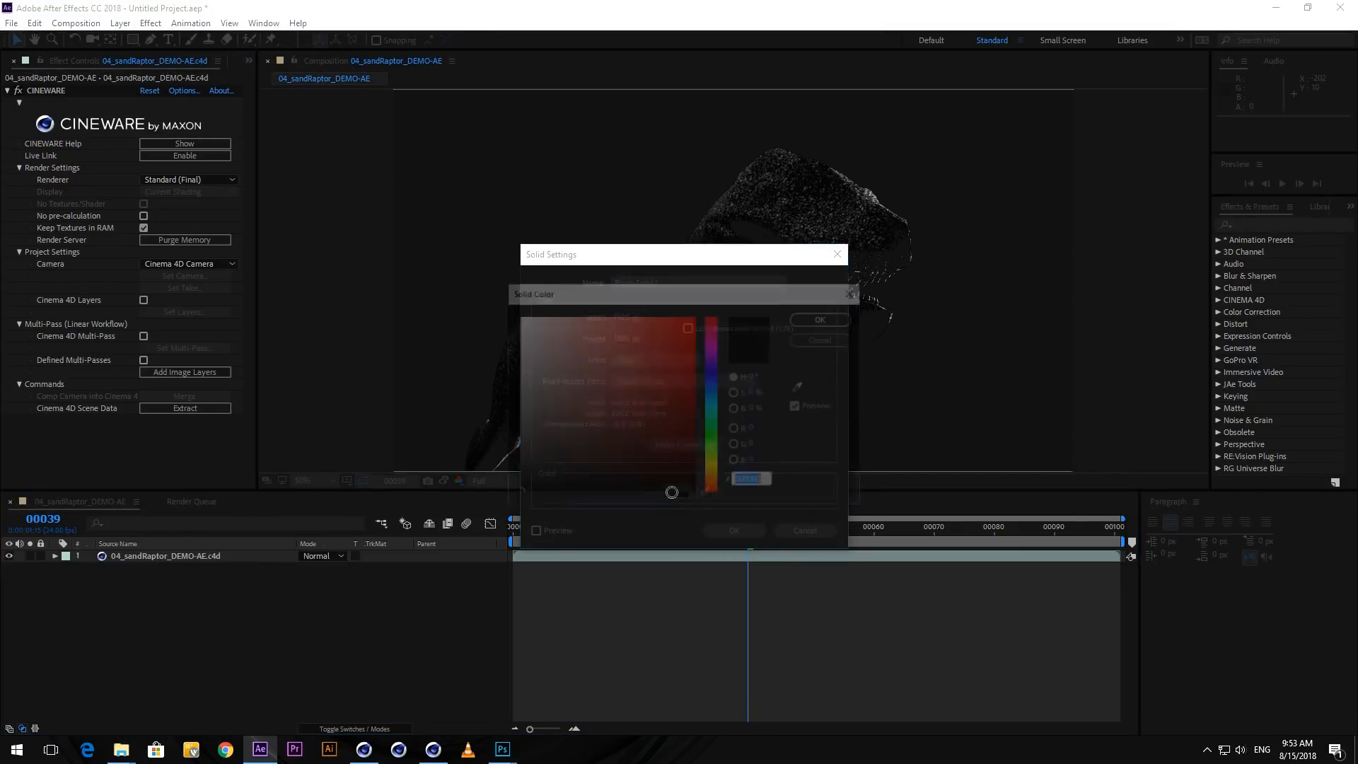
pyautogui.moveTo(614, 352); pyautogui.dragTo(432, 258)
pyautogui.press('Return')
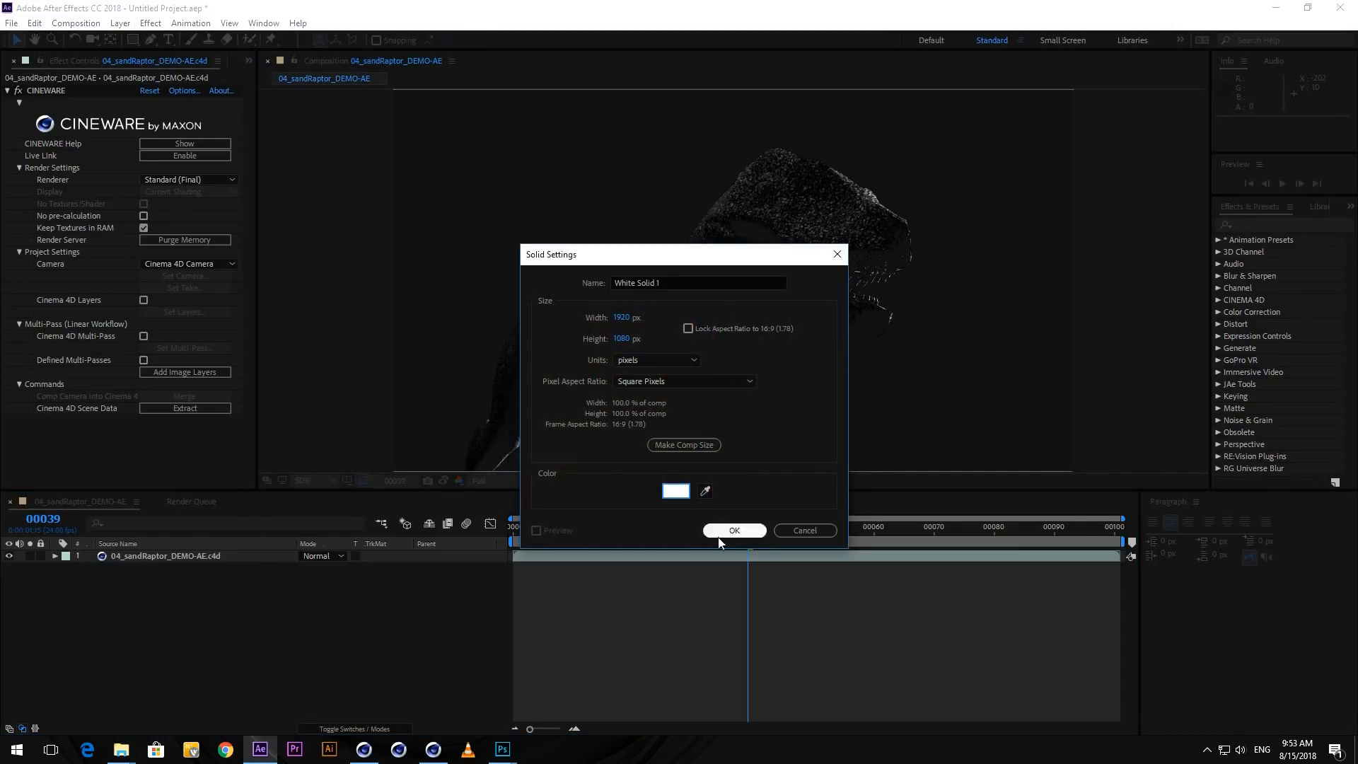
pyautogui.click(735, 529)
pyautogui.moveTo(135, 559); pyautogui.dragTo(358, 626)
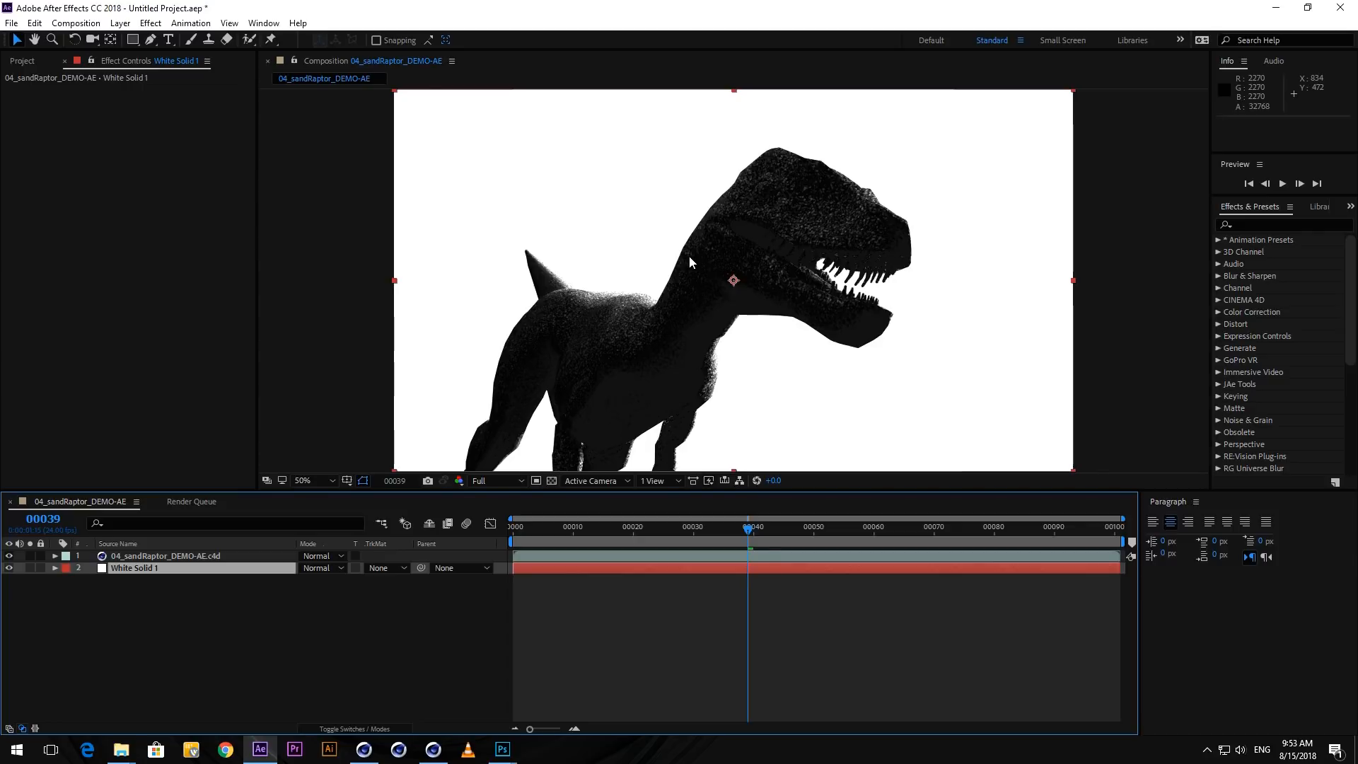
# - Switch to Cinema 4D, enable the teeth and body subD subdivision objects, save the scene, and return to After Effects to preview it
pyautogui.click(365, 749)
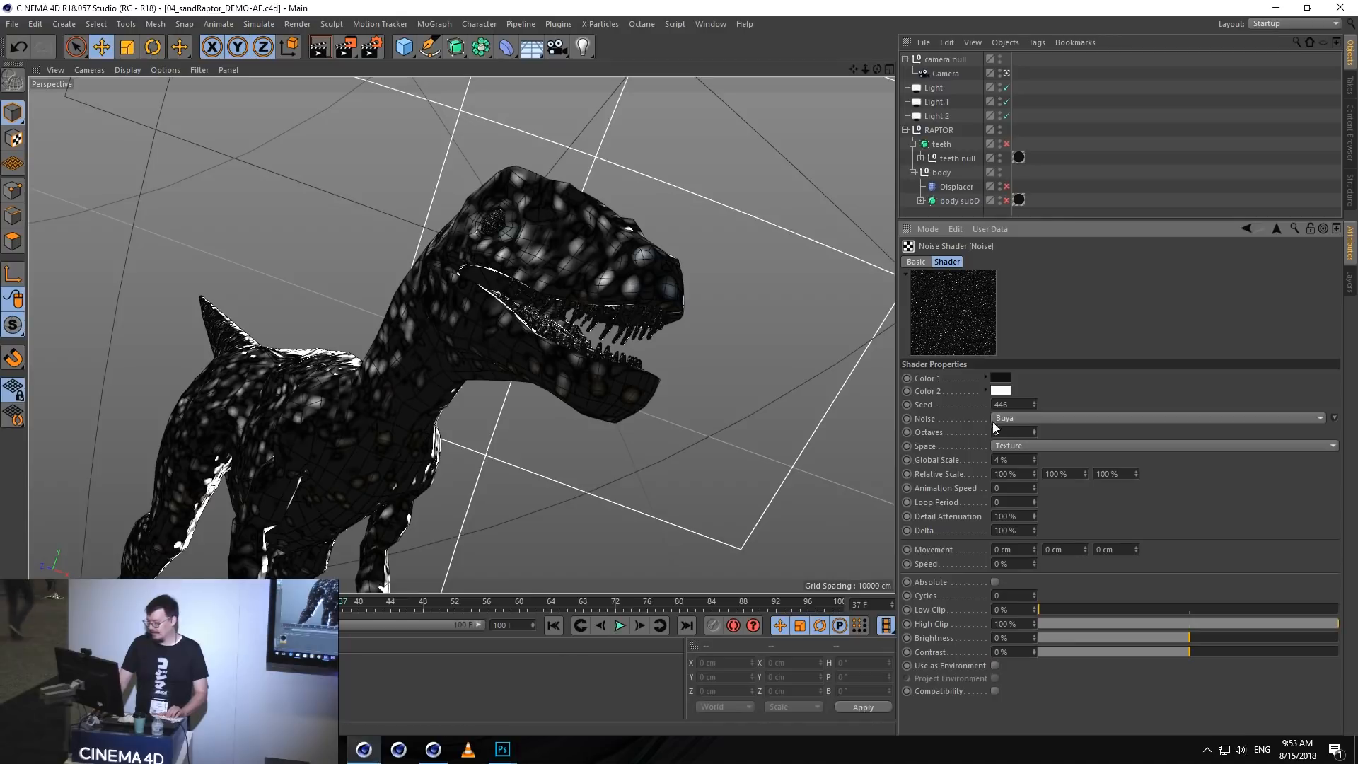
pyautogui.click(1007, 200)
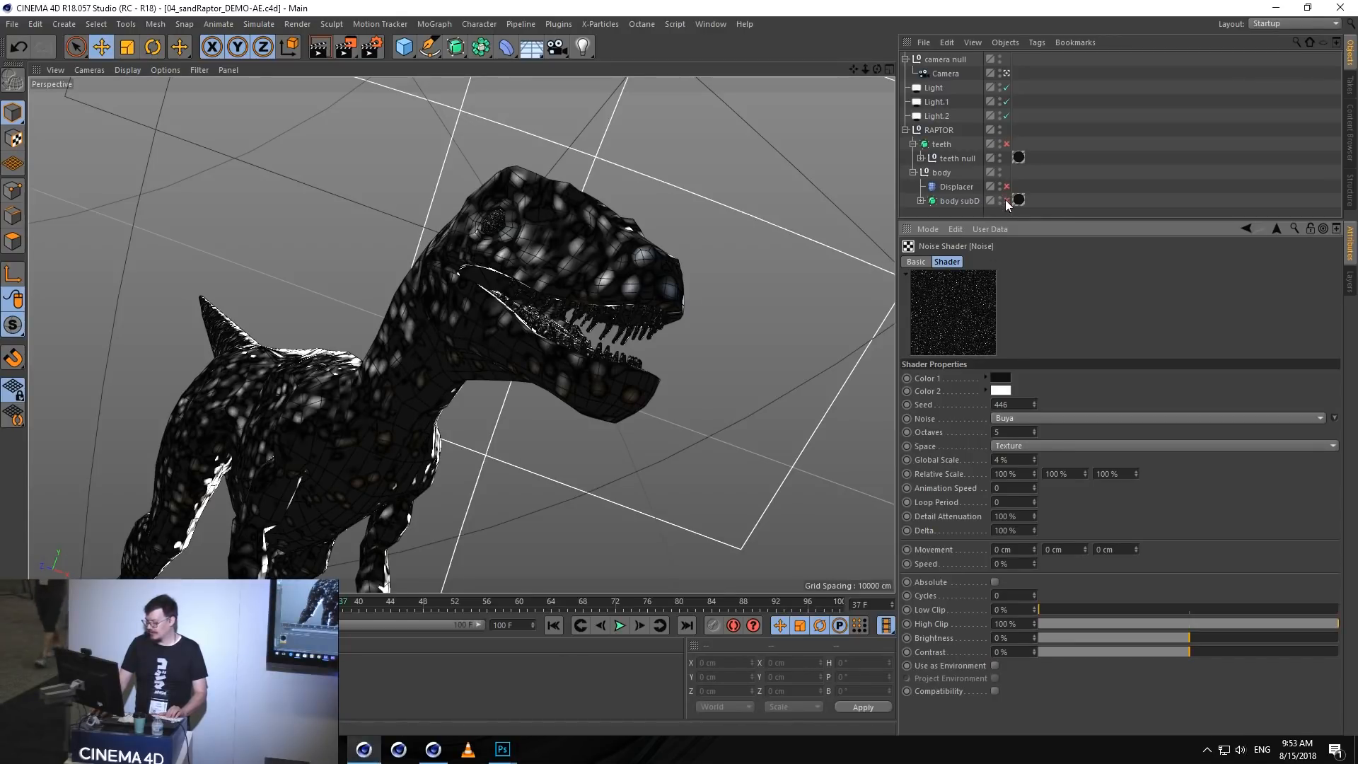
pyautogui.click(1006, 144)
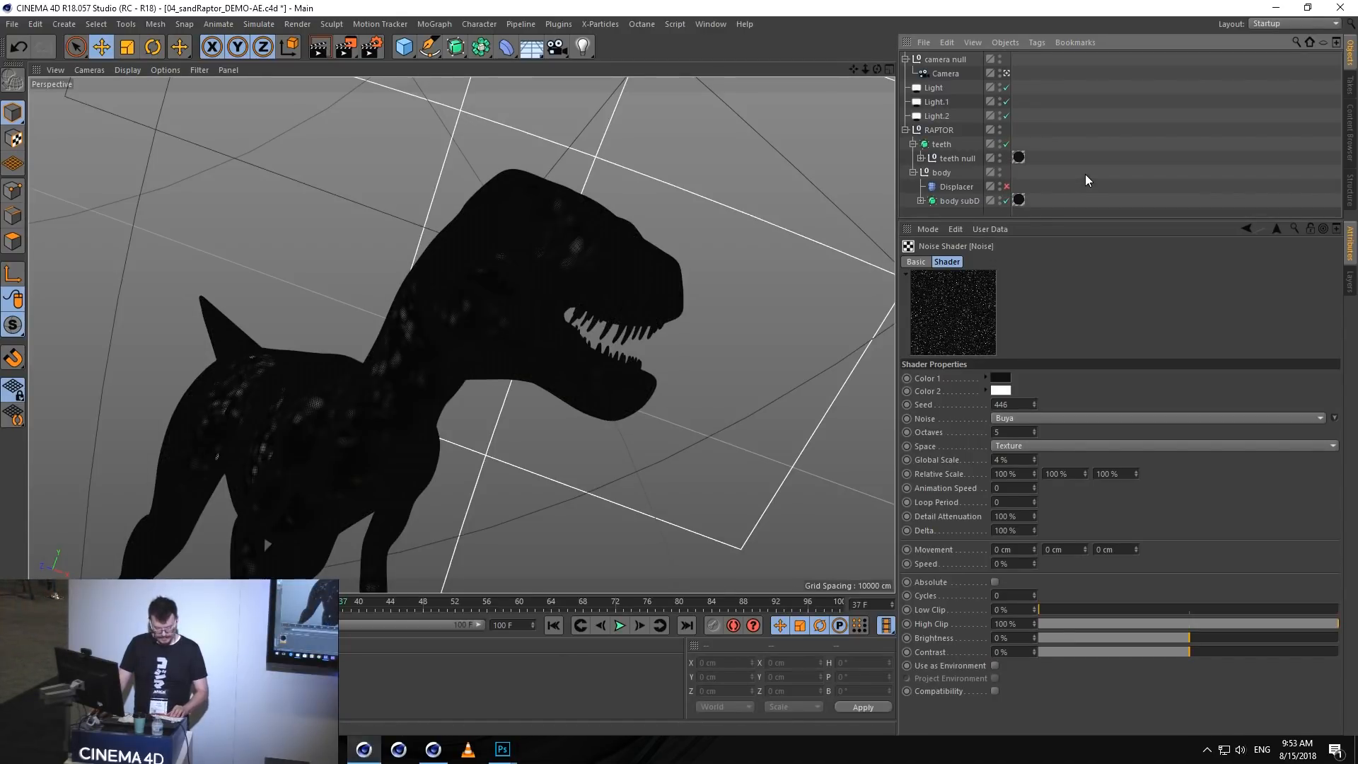
pyautogui.hotkey('ctrl', 's')
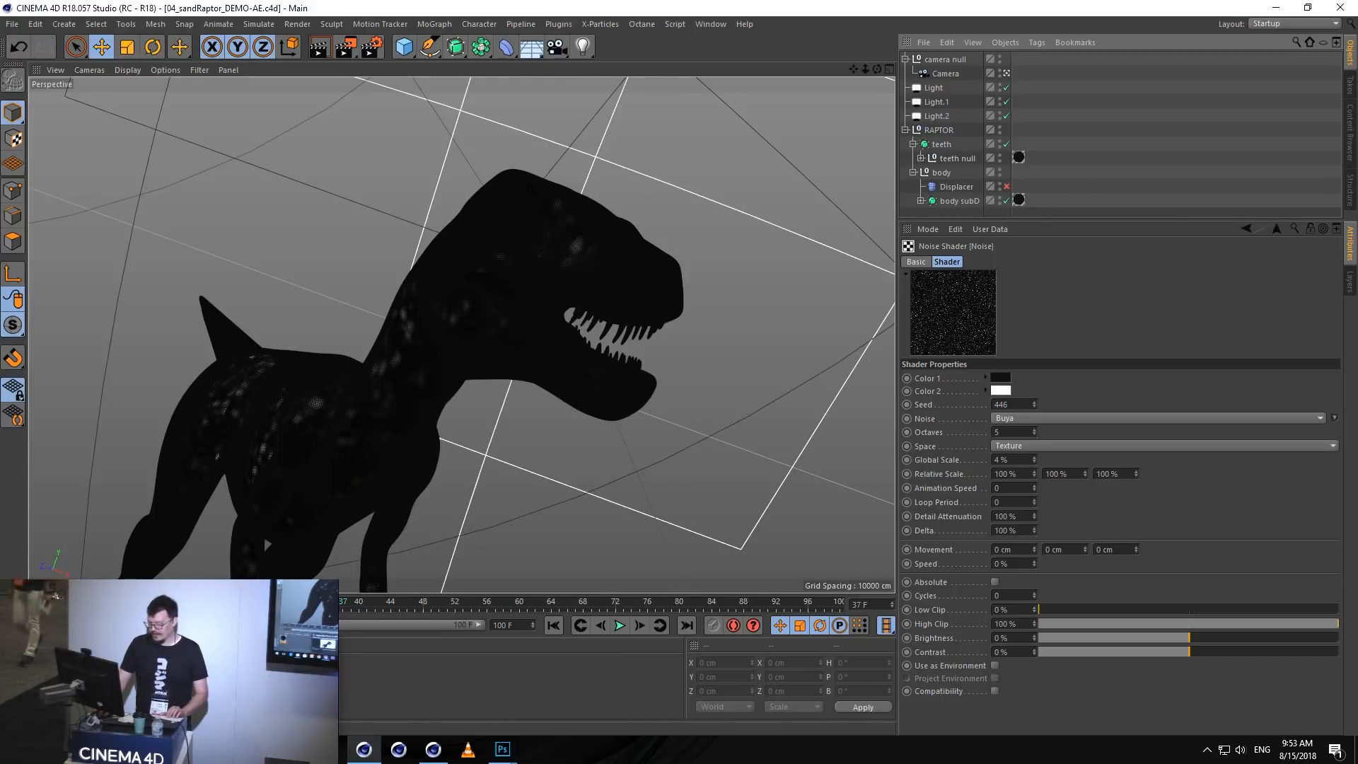
pyautogui.click(261, 749)
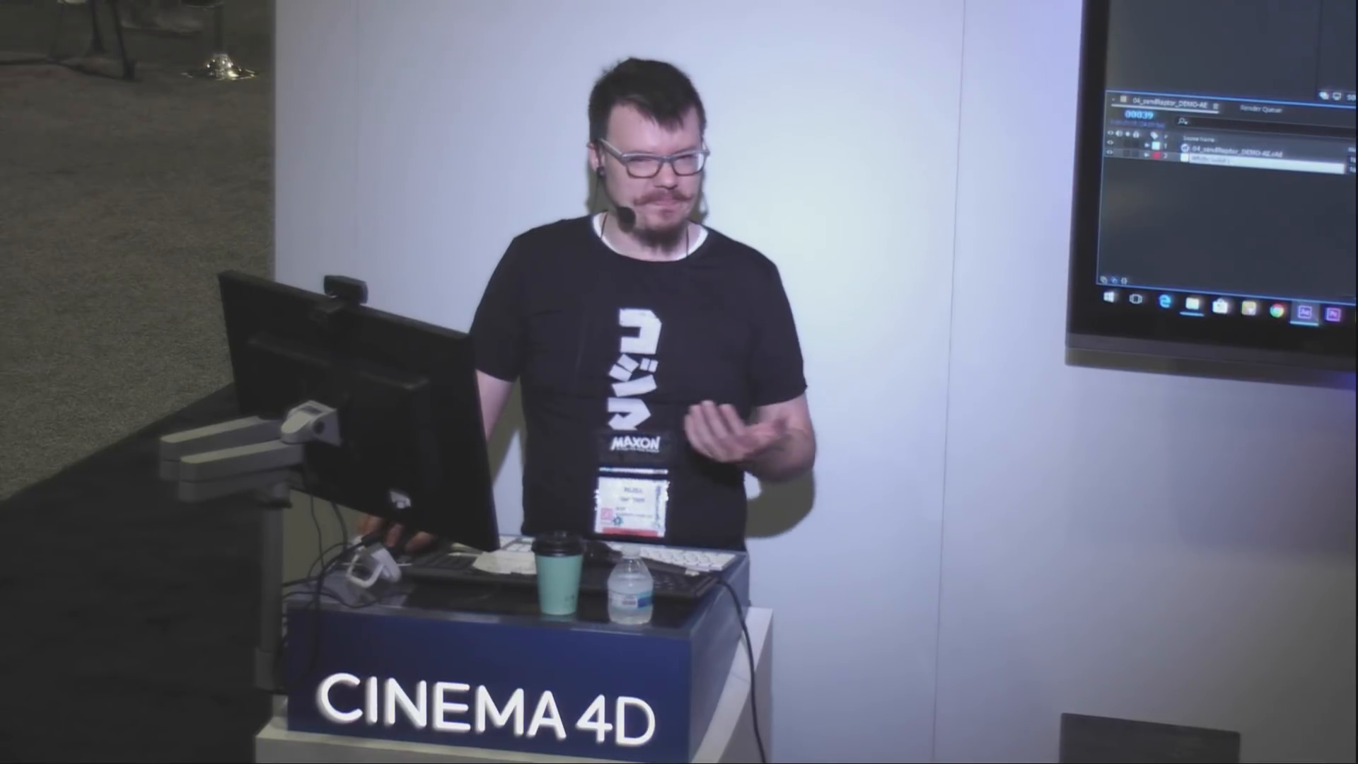
pyautogui.hotkey('ctrl', 'shift', 'a')
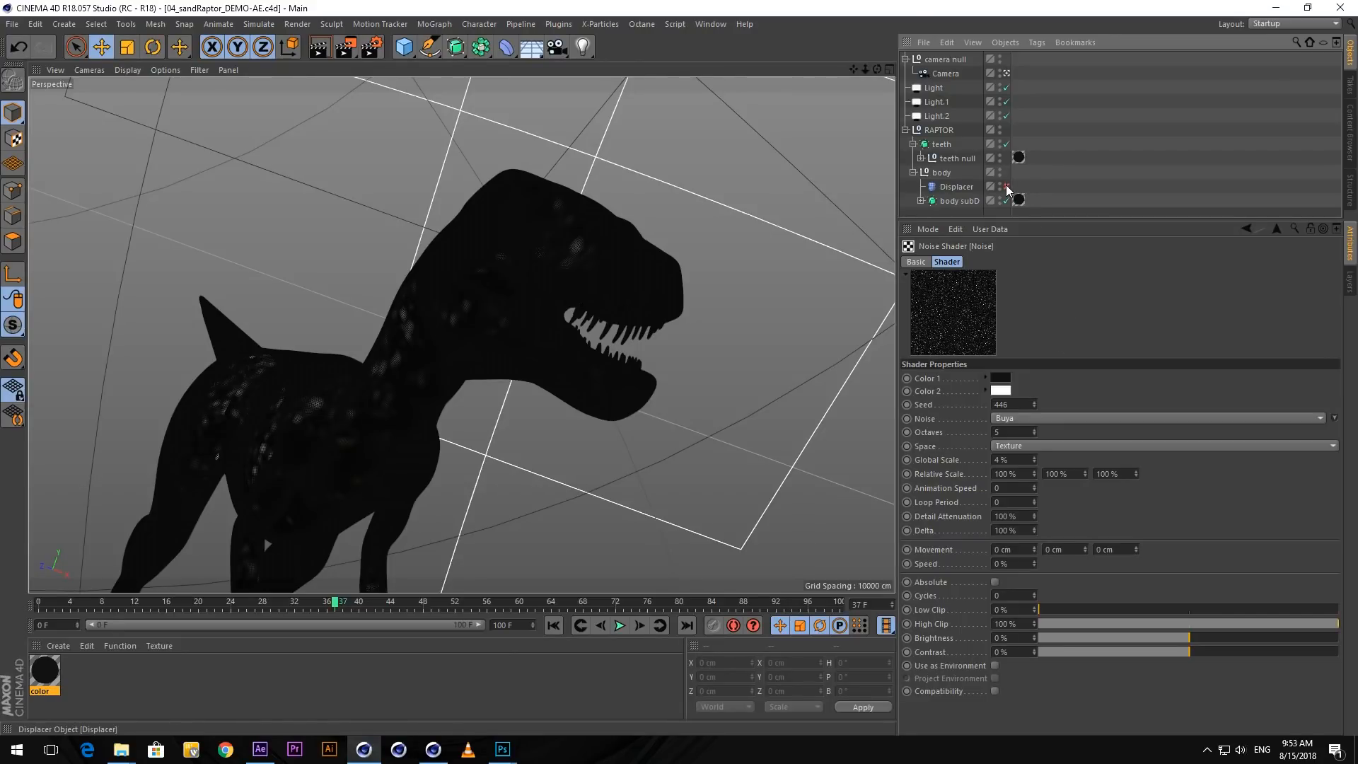
# - In Cinema 4D, enable the body's Displacer, save the scene, and switch to After Effects
pyautogui.click(1006, 187)
pyautogui.hotkey('ctrl', 's')
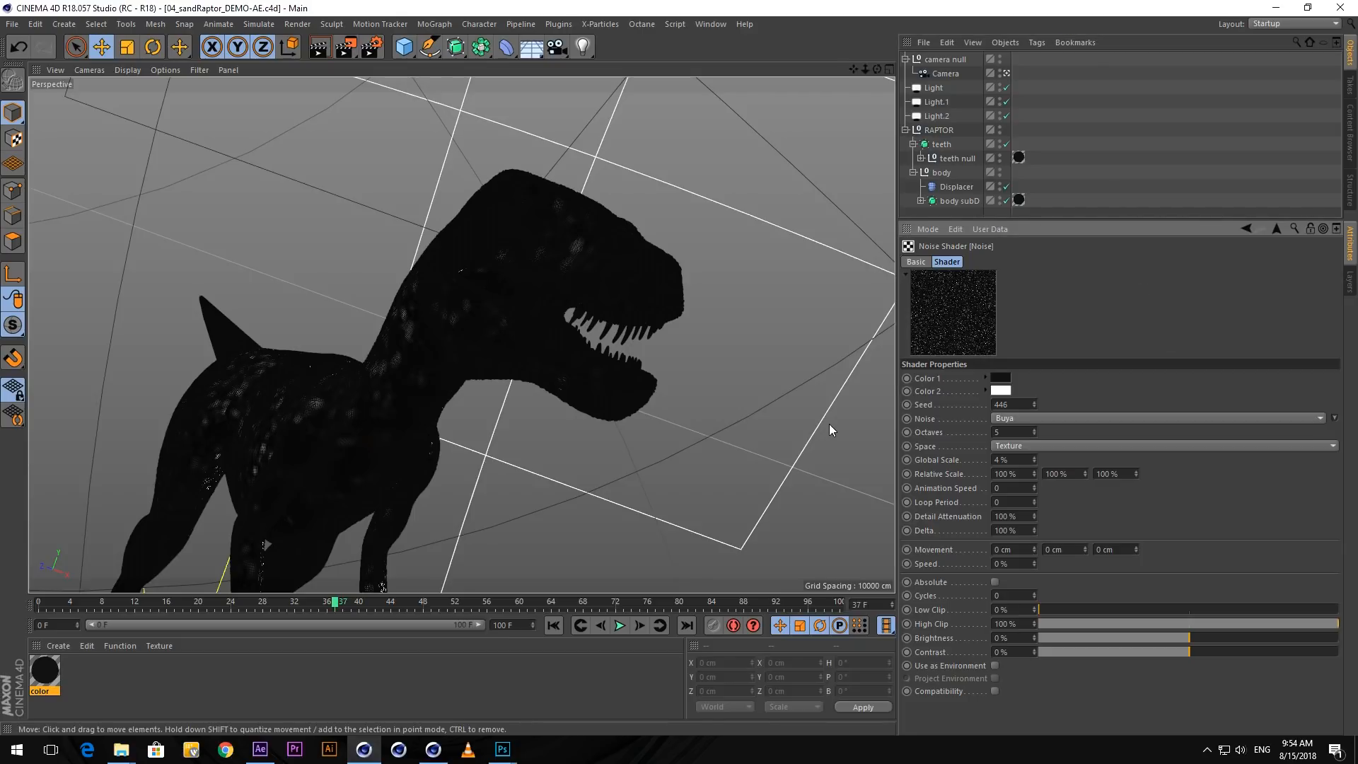
pyautogui.click(262, 751)
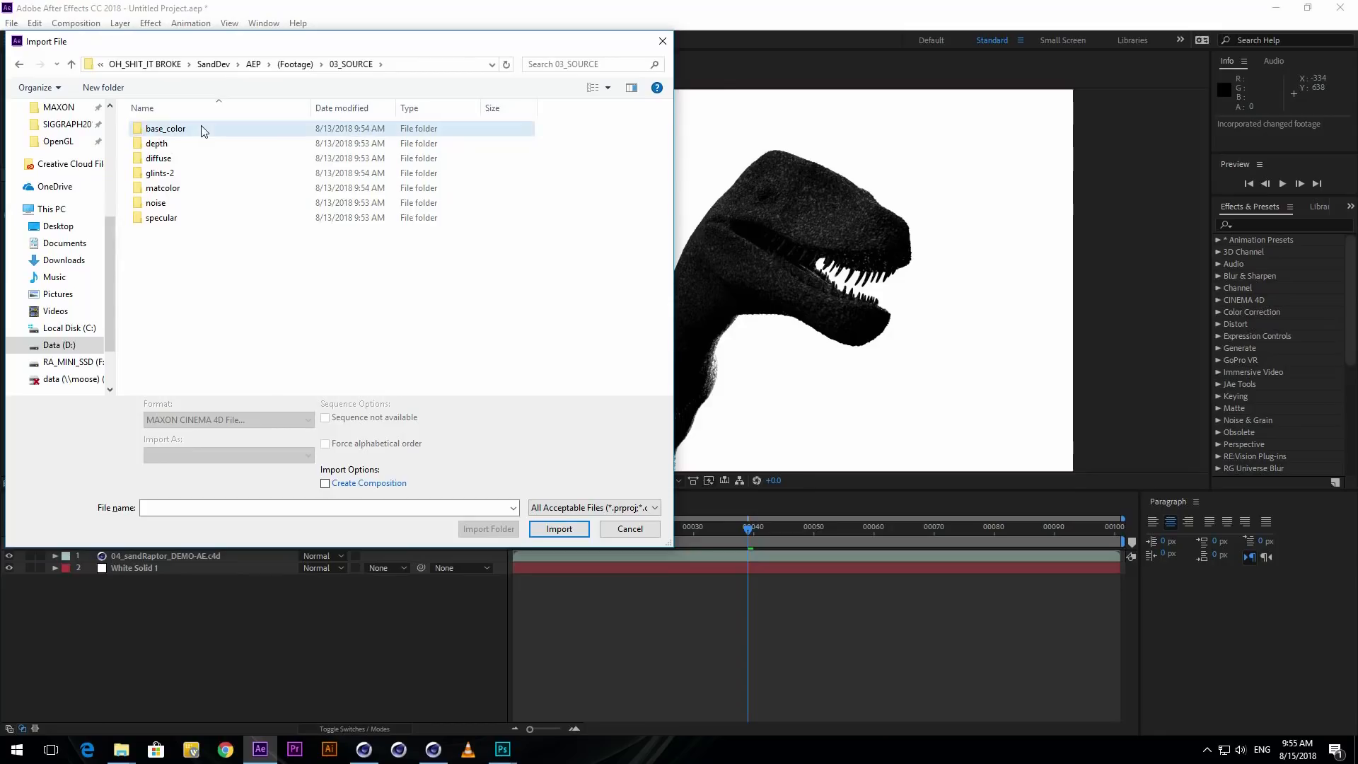
# - Import the sandRaptor_v001_base_color TIFF sequence from the base_color folder, with its alpha interpreted as premultiplied with black
pyautogui.doubleClick(167, 131)
pyautogui.click(178, 147)
pyautogui.doubleClick(179, 147)
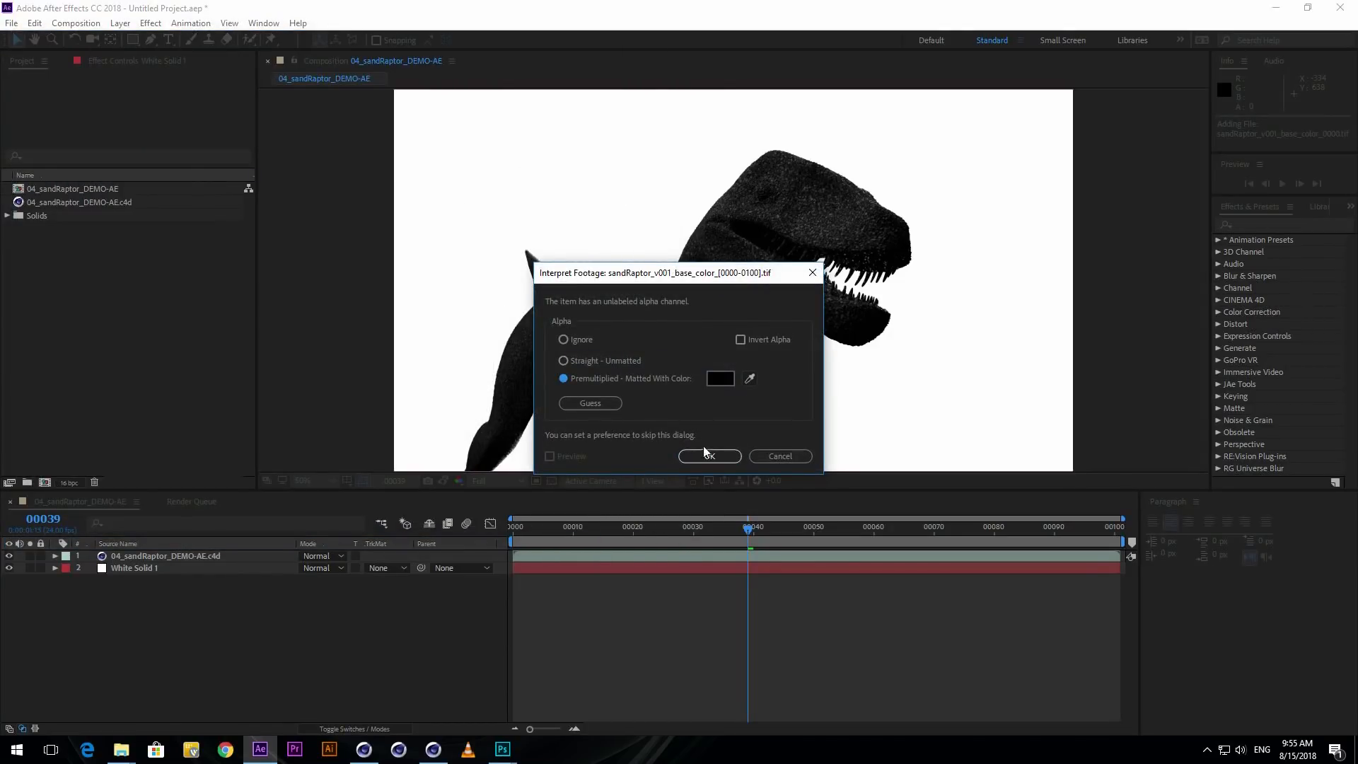
pyautogui.click(709, 456)
# - Replace the 04_sandRaptor_DEMO-AE.c4d layer with the base_color sequence and set the footage's frame rate to 24 fps
pyautogui.click(180, 556)
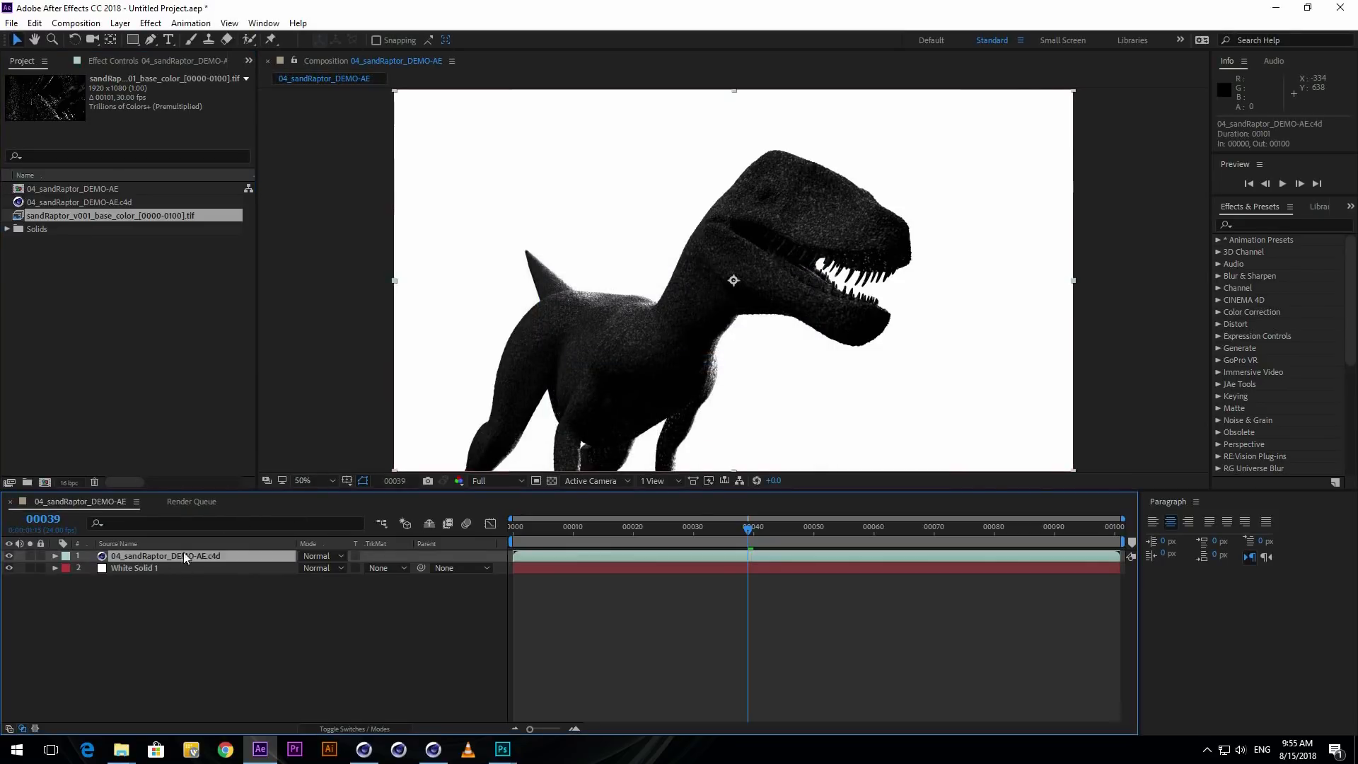
pyautogui.keyDown('alt'); pyautogui.moveTo(70, 213); pyautogui.dragTo(151, 554); pyautogui.keyUp('alt')
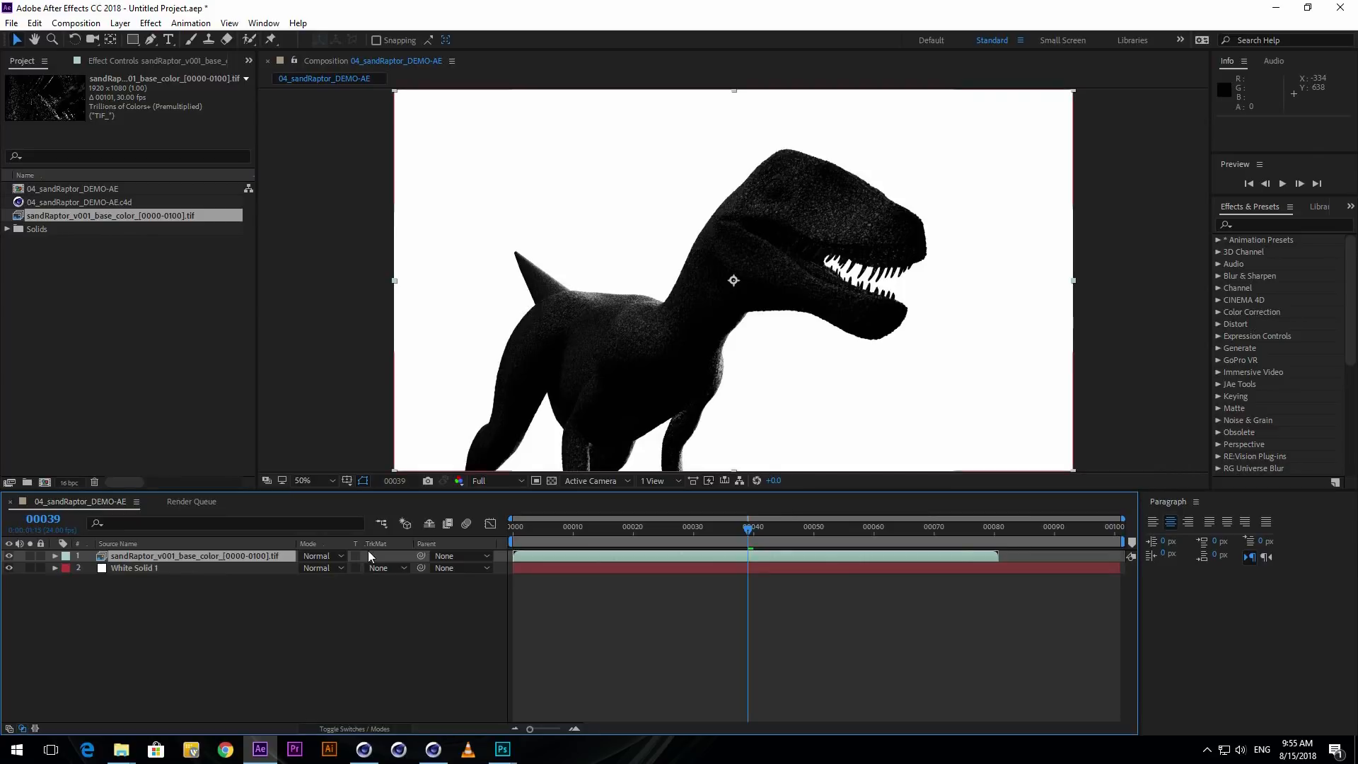
pyautogui.rightClick(122, 215)
pyautogui.click(343, 319)
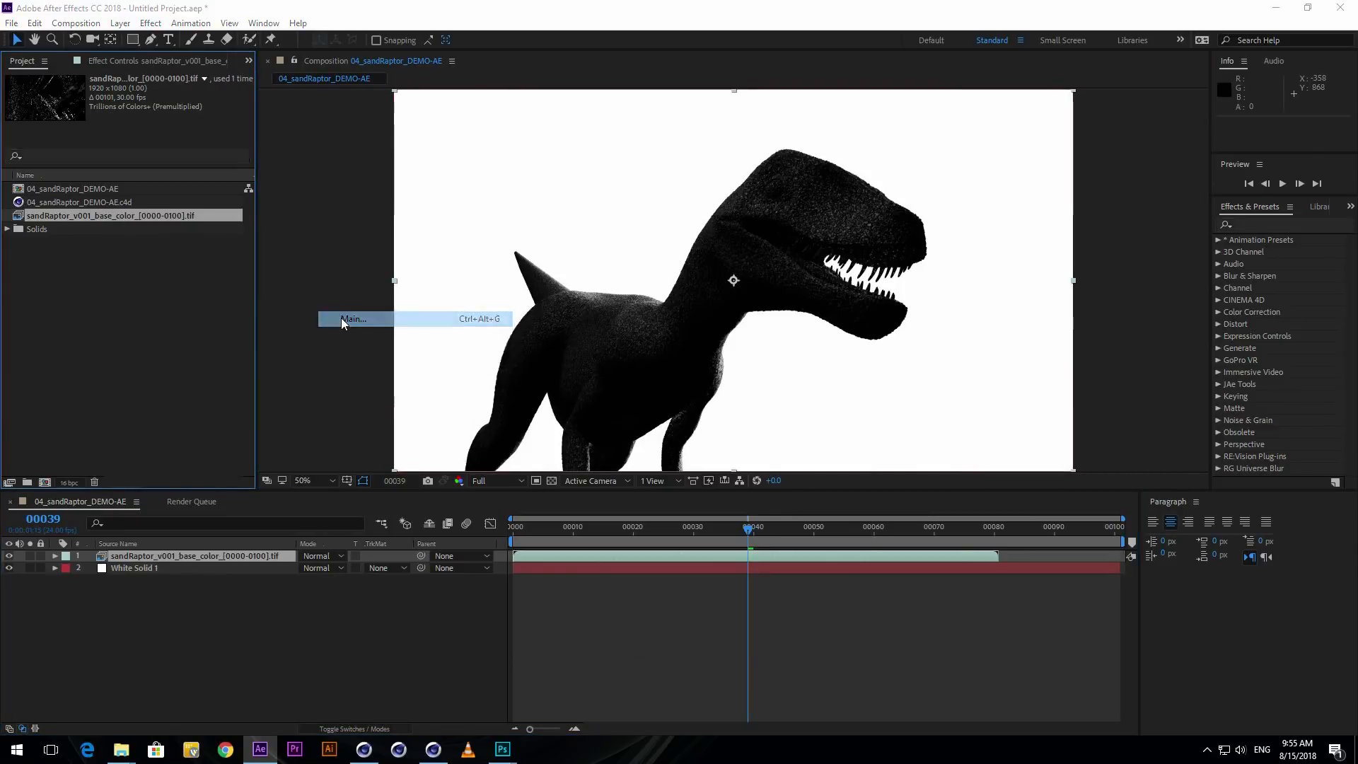
pyautogui.write('24')
pyautogui.press('Return')
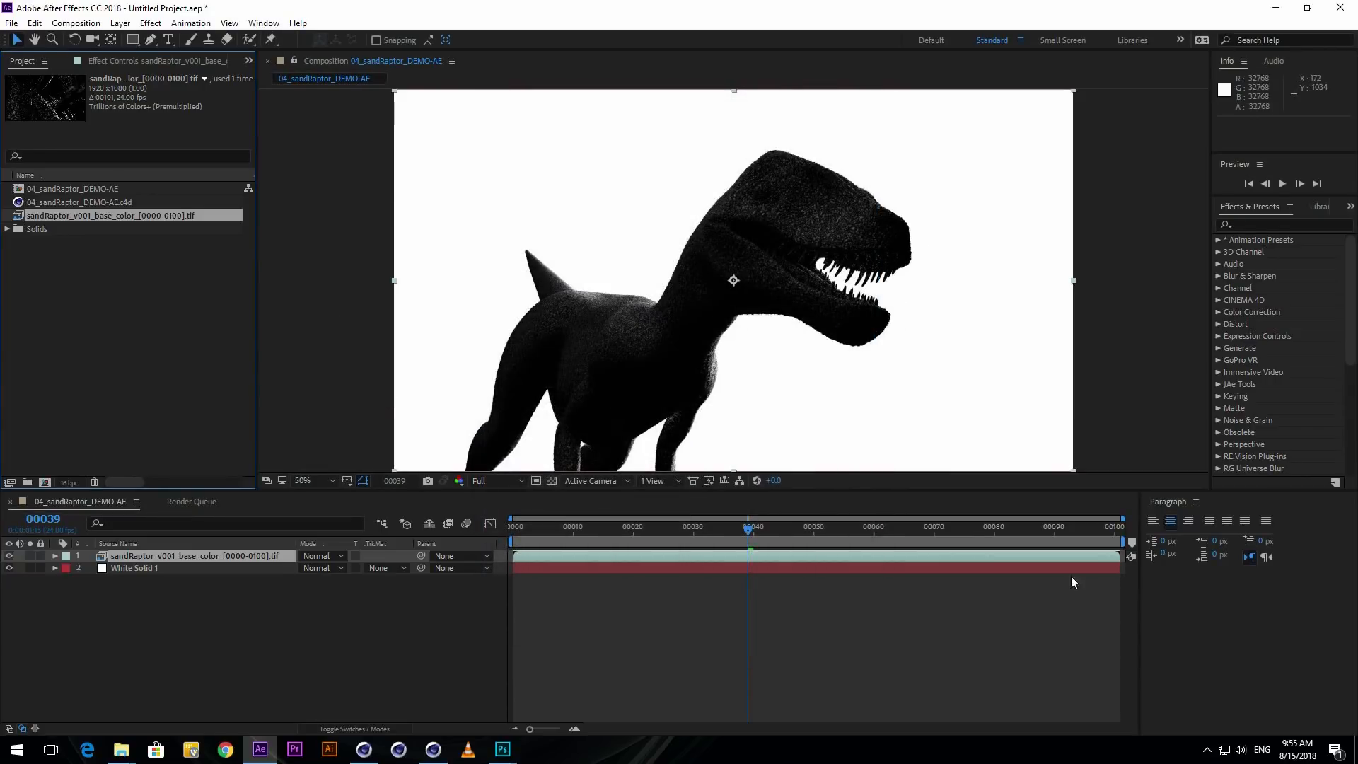
# - Go to frame 0, hide the white solid layer, and play back the base color sequence
pyautogui.moveTo(751, 539); pyautogui.dragTo(527, 533)
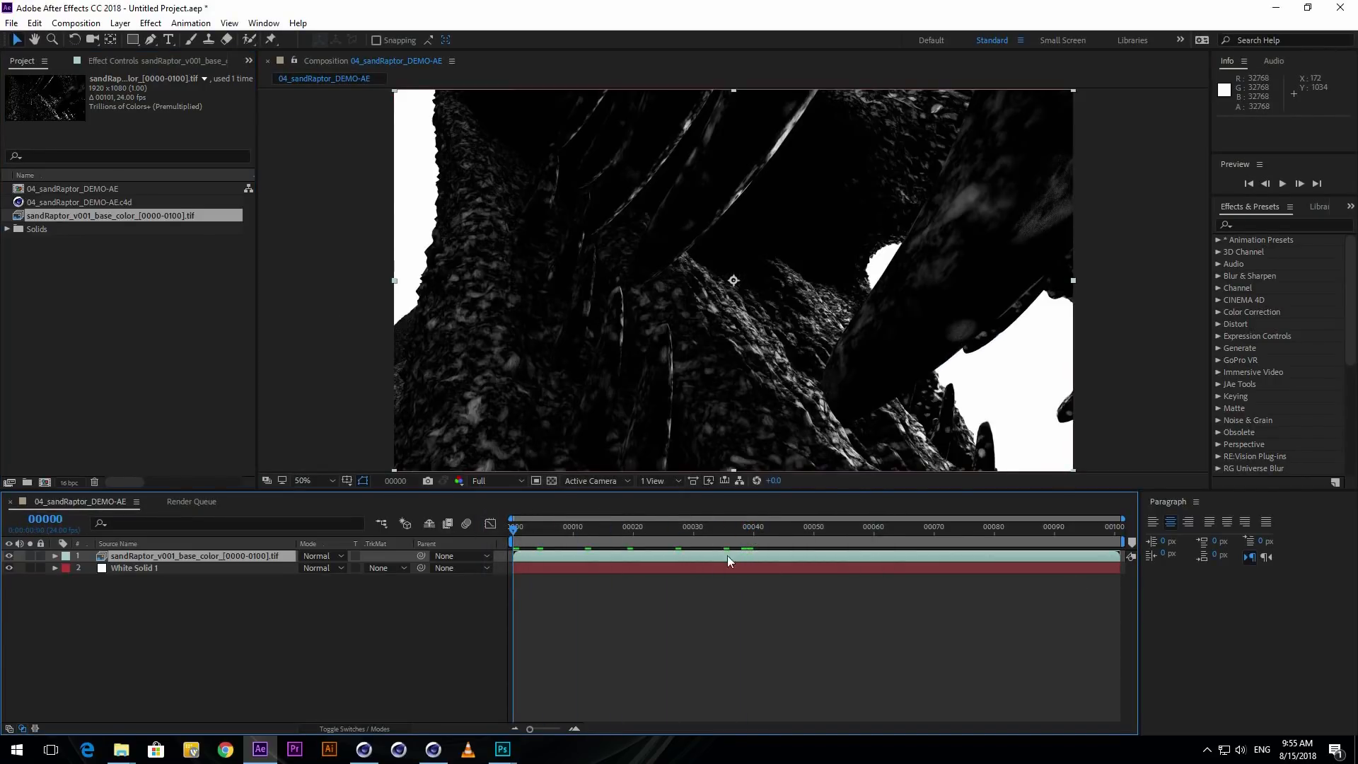
pyautogui.click(9, 568)
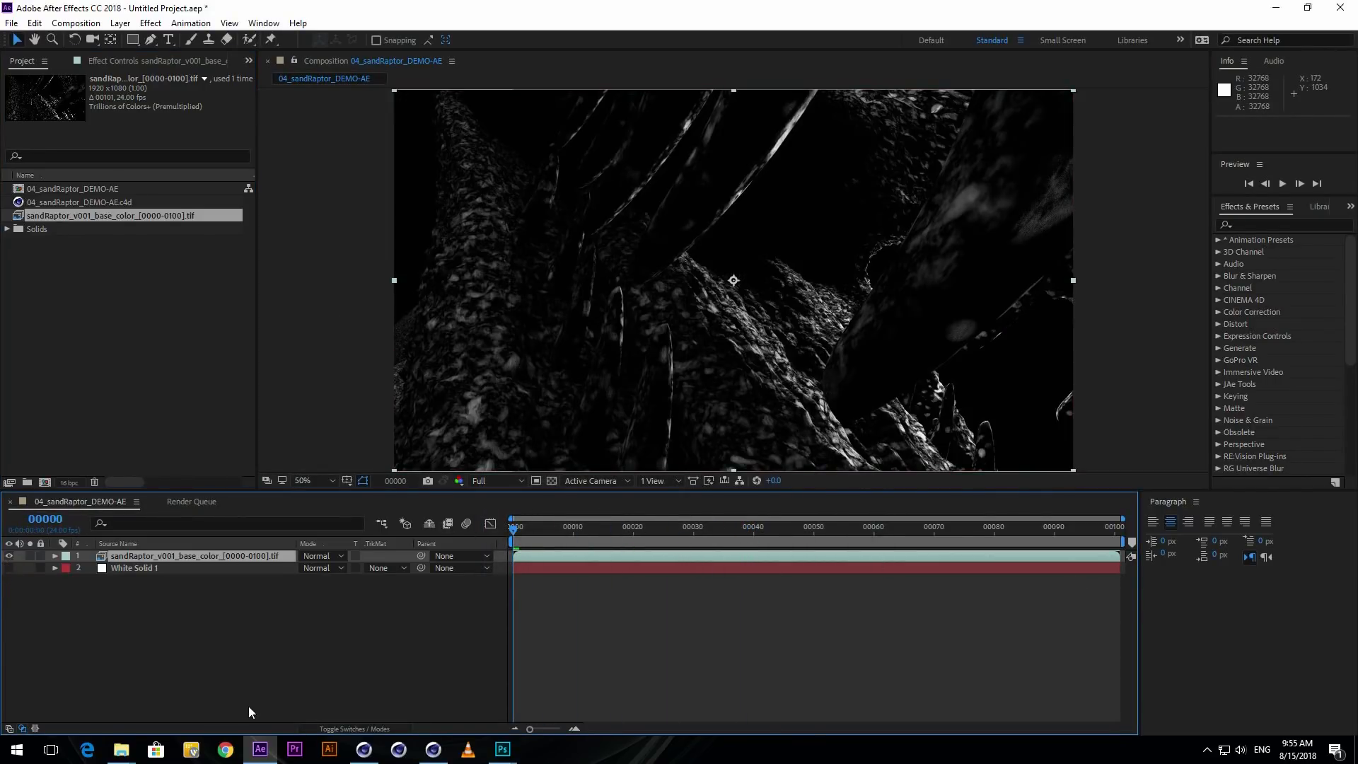
pyautogui.click(251, 703)
pyautogui.press('space')
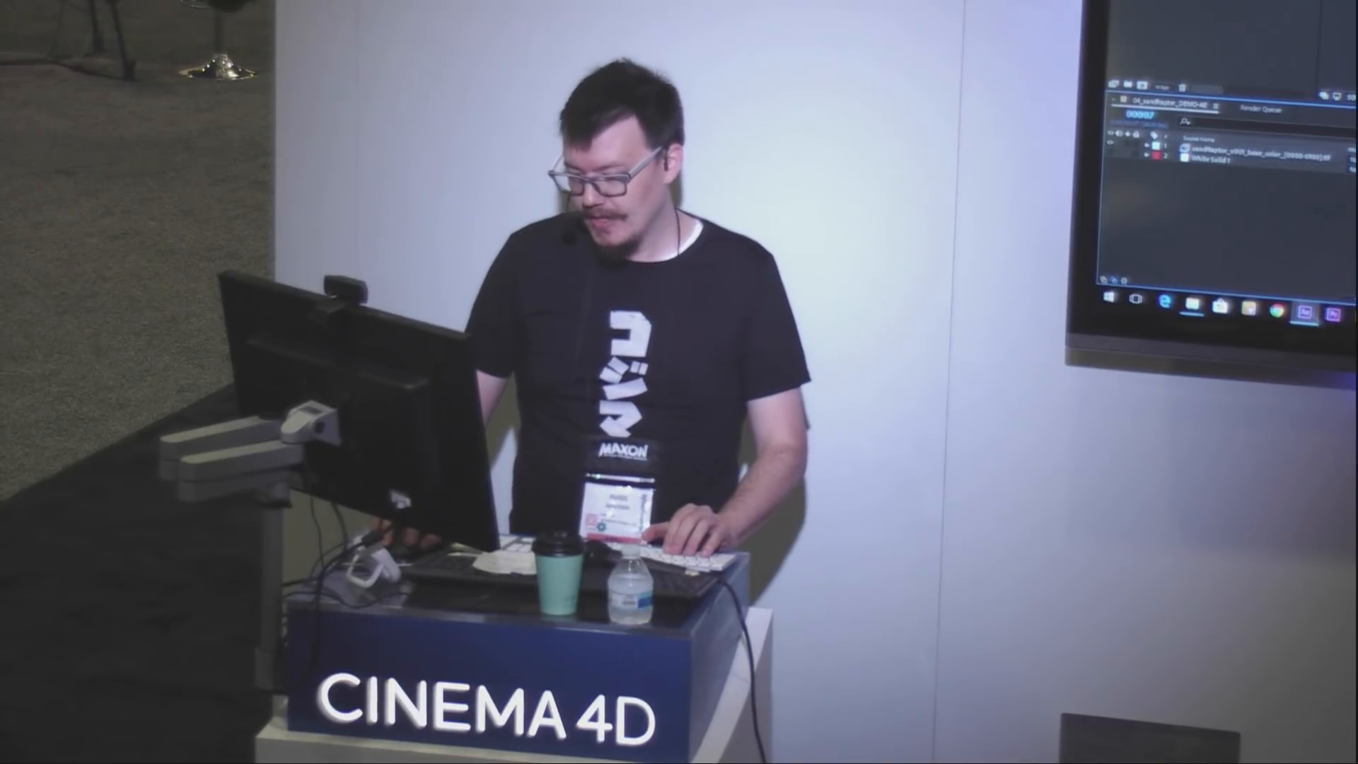
# - Switch to Cinema 4D, create a new material, and name it glints
pyautogui.hotkey('alt', 'Tab')
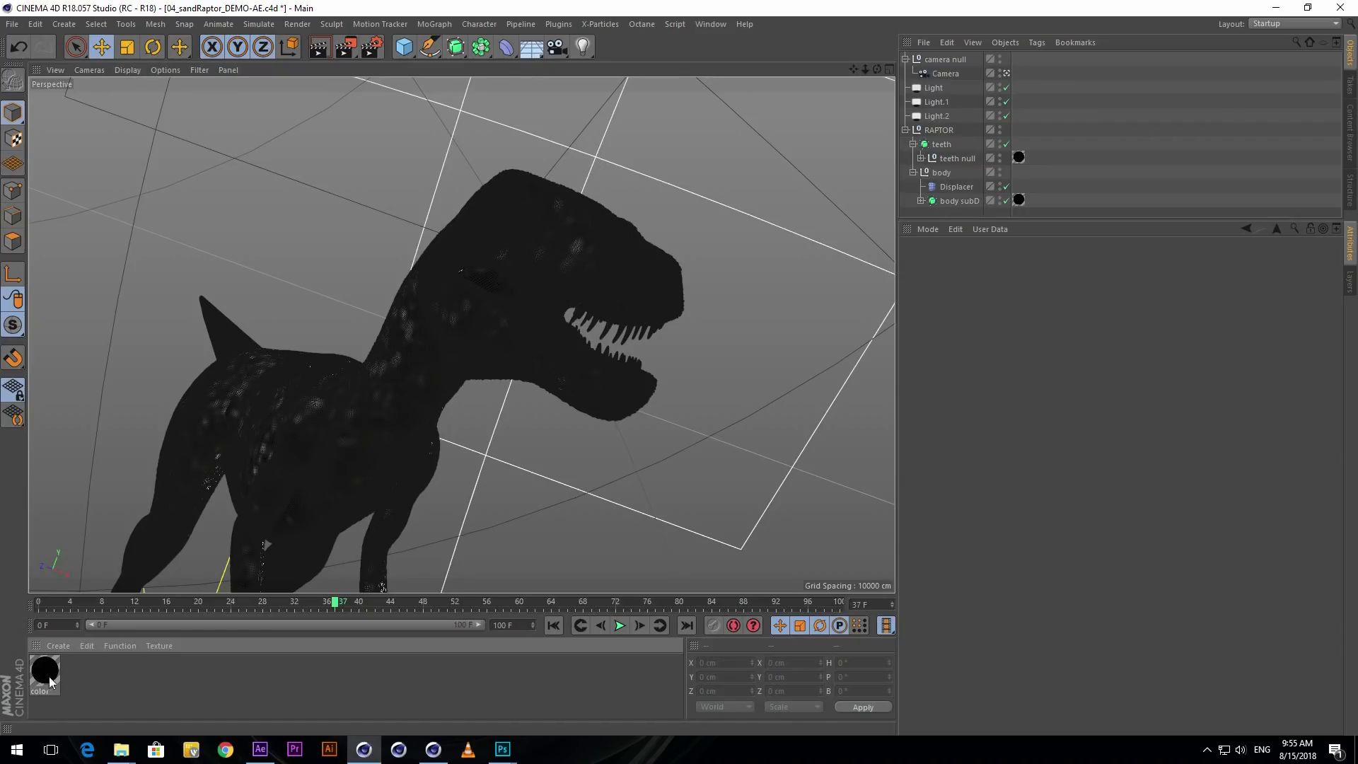
pyautogui.click(47, 671)
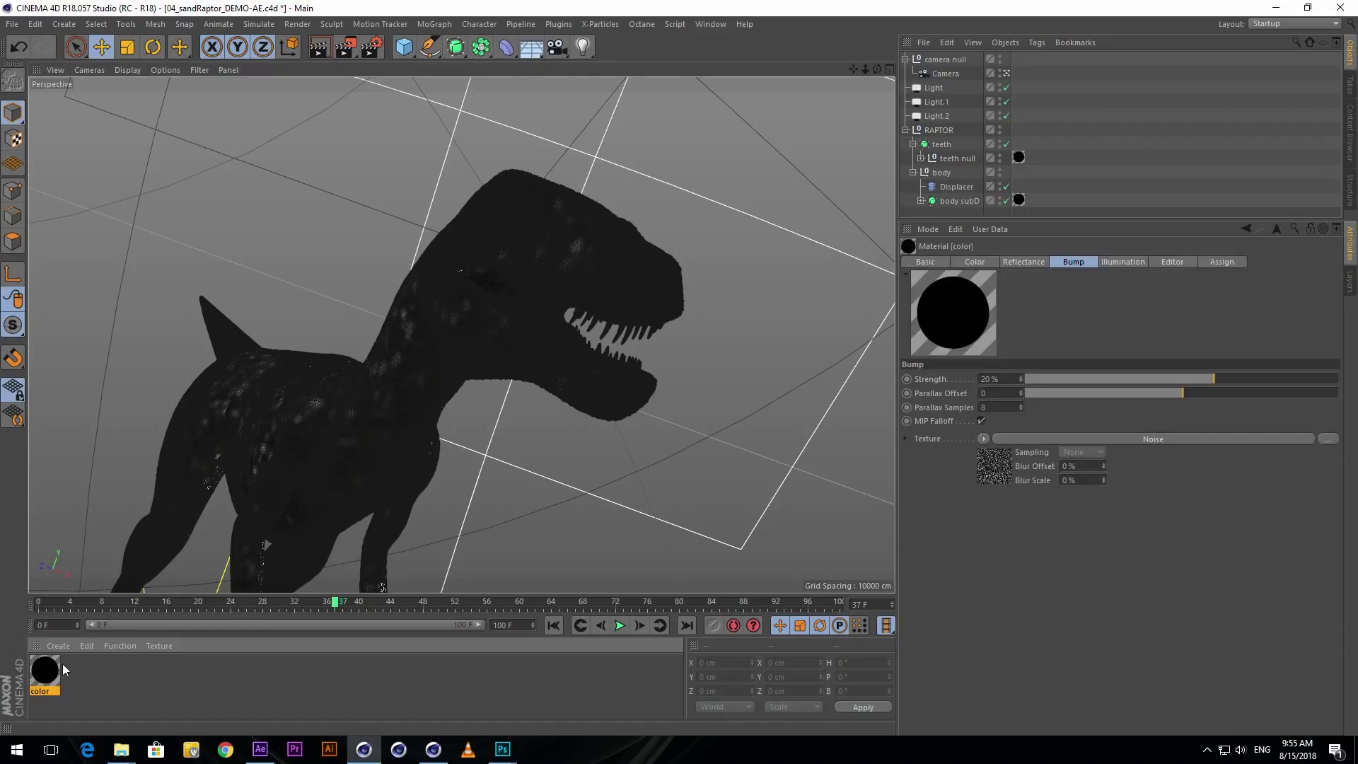
pyautogui.click(58, 646)
pyautogui.click(95, 512)
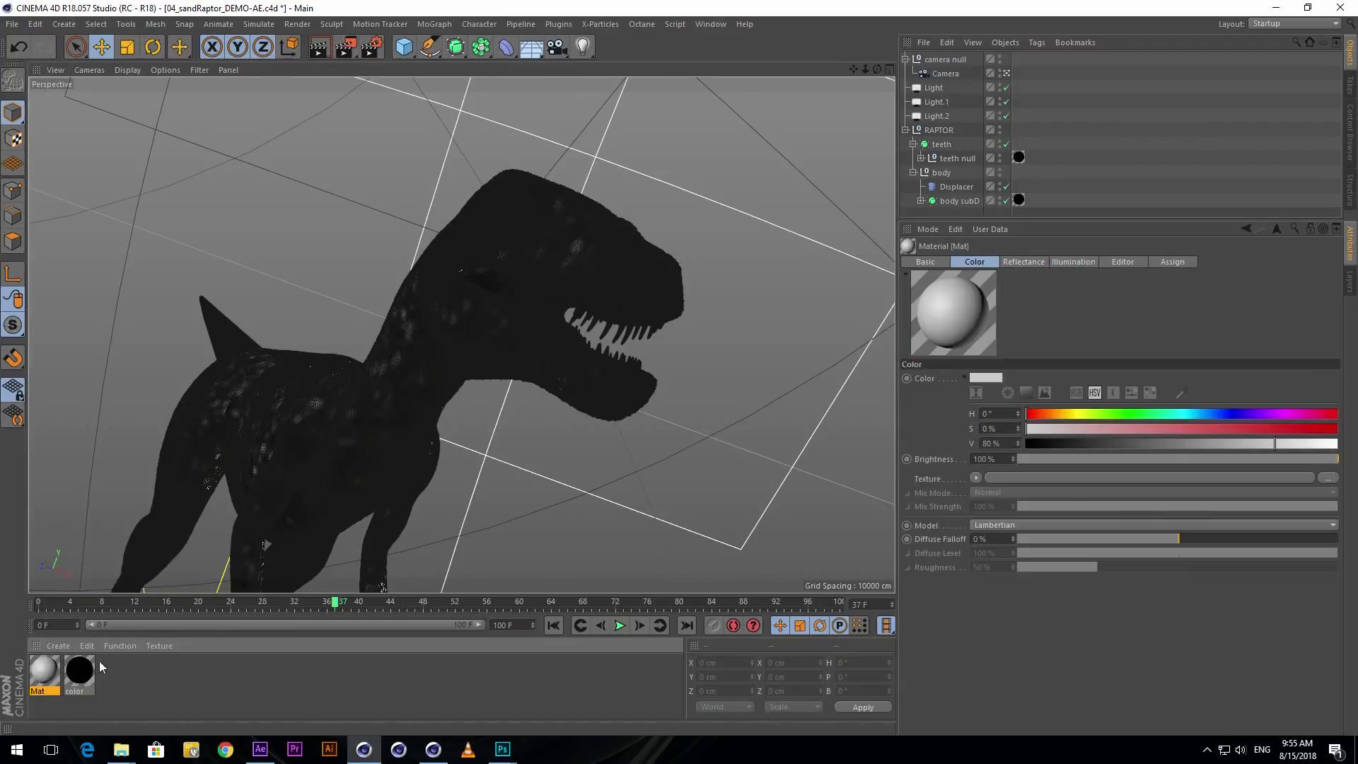
pyautogui.click(104, 684)
pyautogui.click(41, 669)
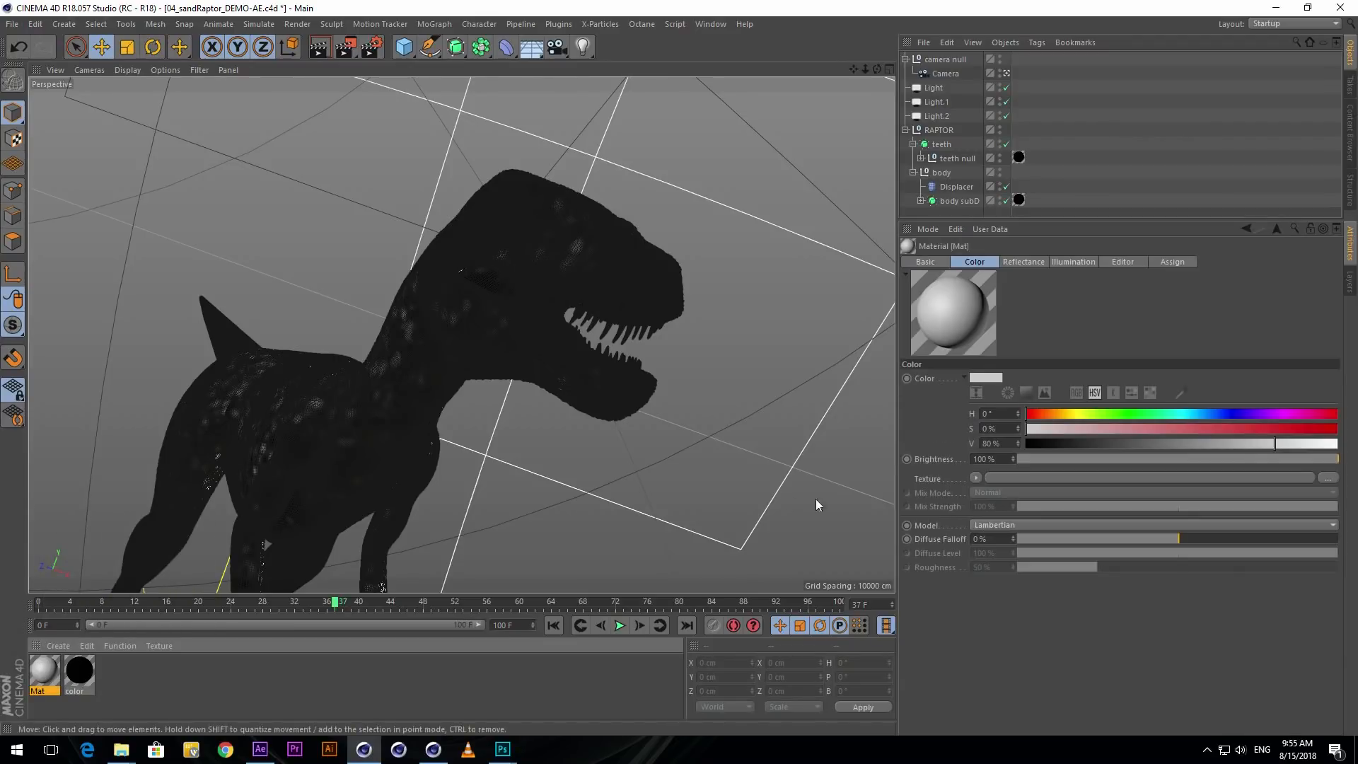
pyautogui.click(925, 262)
pyautogui.write('glints')
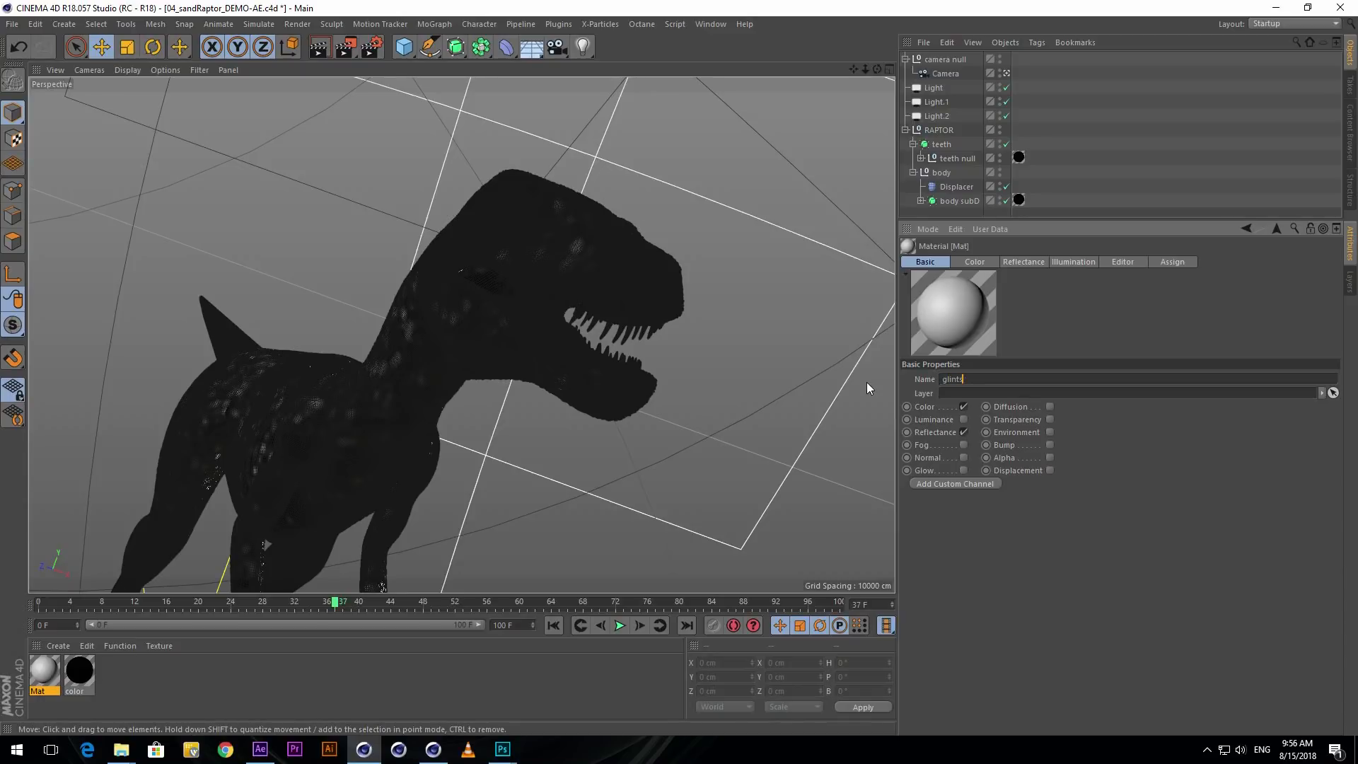
pyautogui.press('Return')
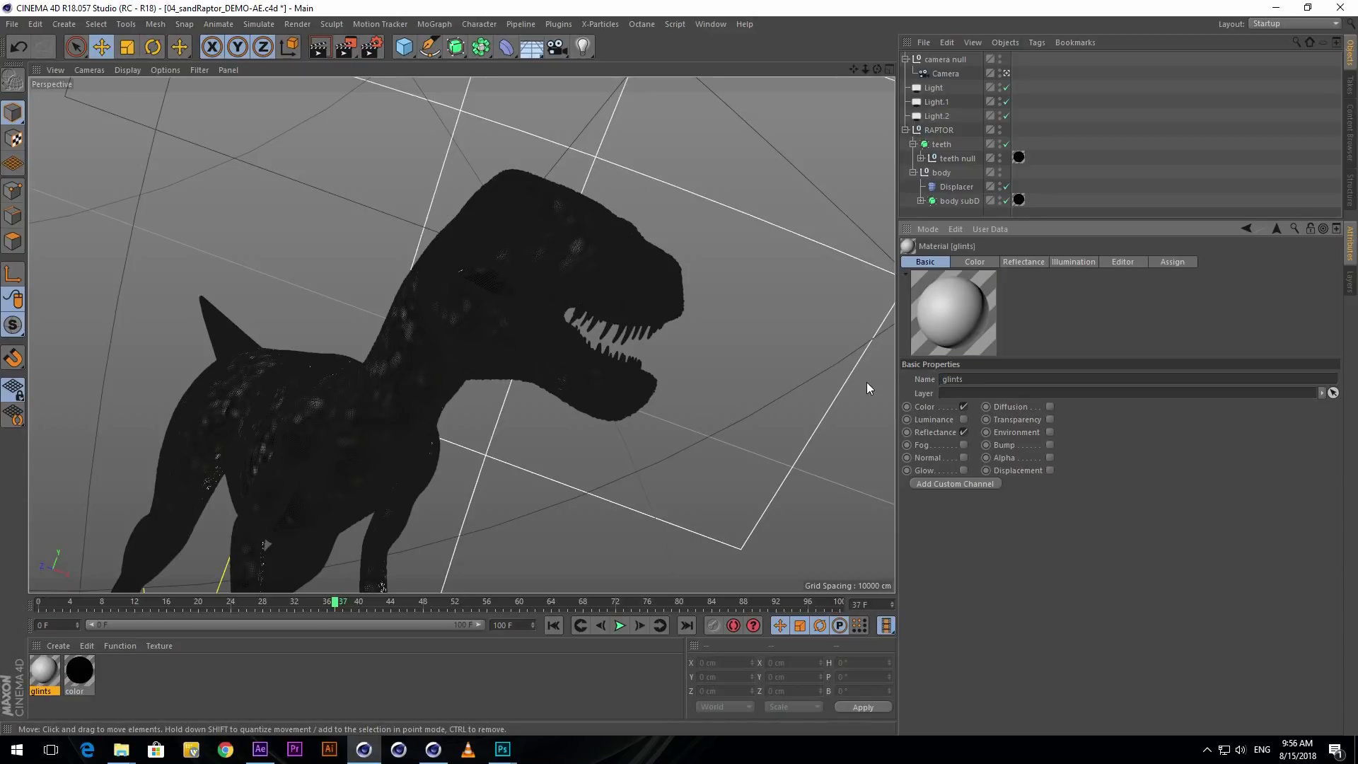
# - Disable Color and Reflectance on the glints material, enable Luminance, and apply the material to the teeth null and body subD
pyautogui.click(963, 407)
pyautogui.click(963, 432)
pyautogui.click(963, 420)
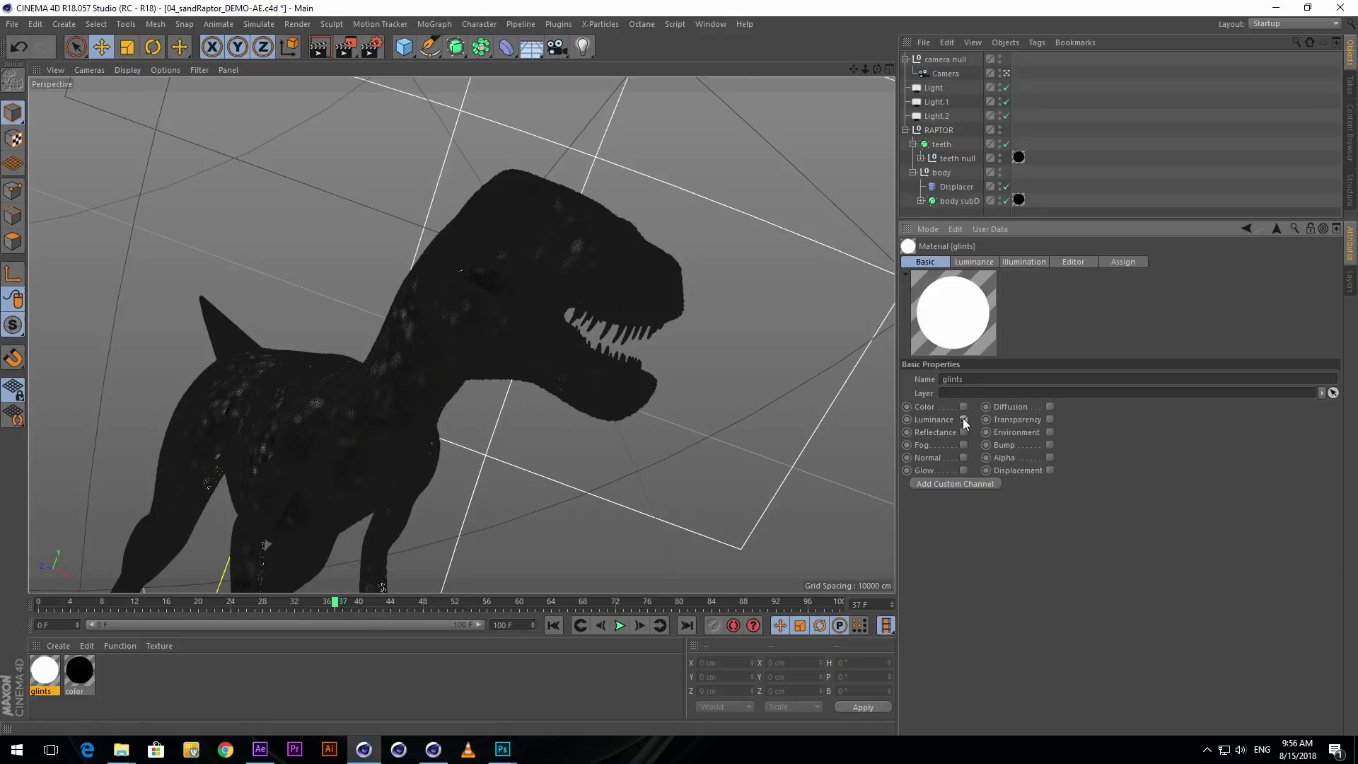
pyautogui.moveTo(50, 672); pyautogui.dragTo(951, 158)
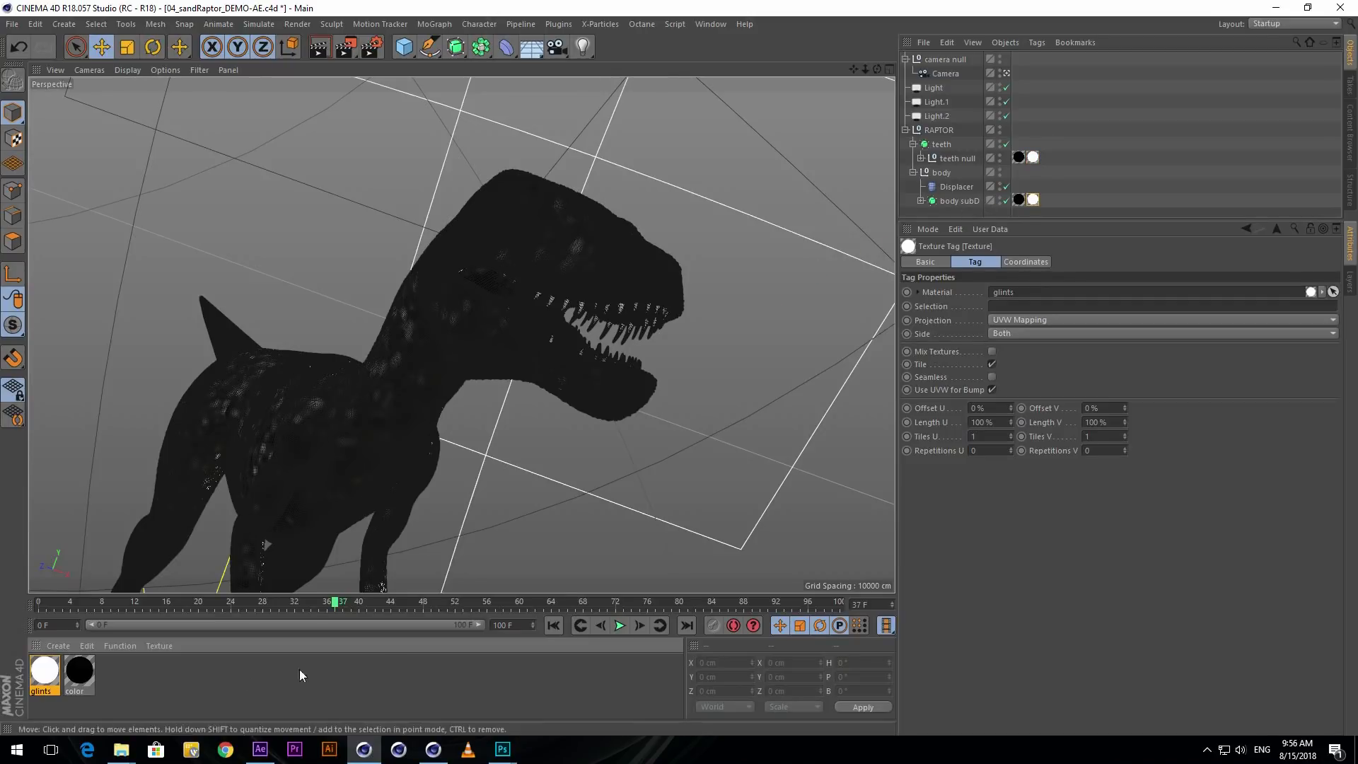
pyautogui.moveTo(45, 672); pyautogui.dragTo(961, 200)
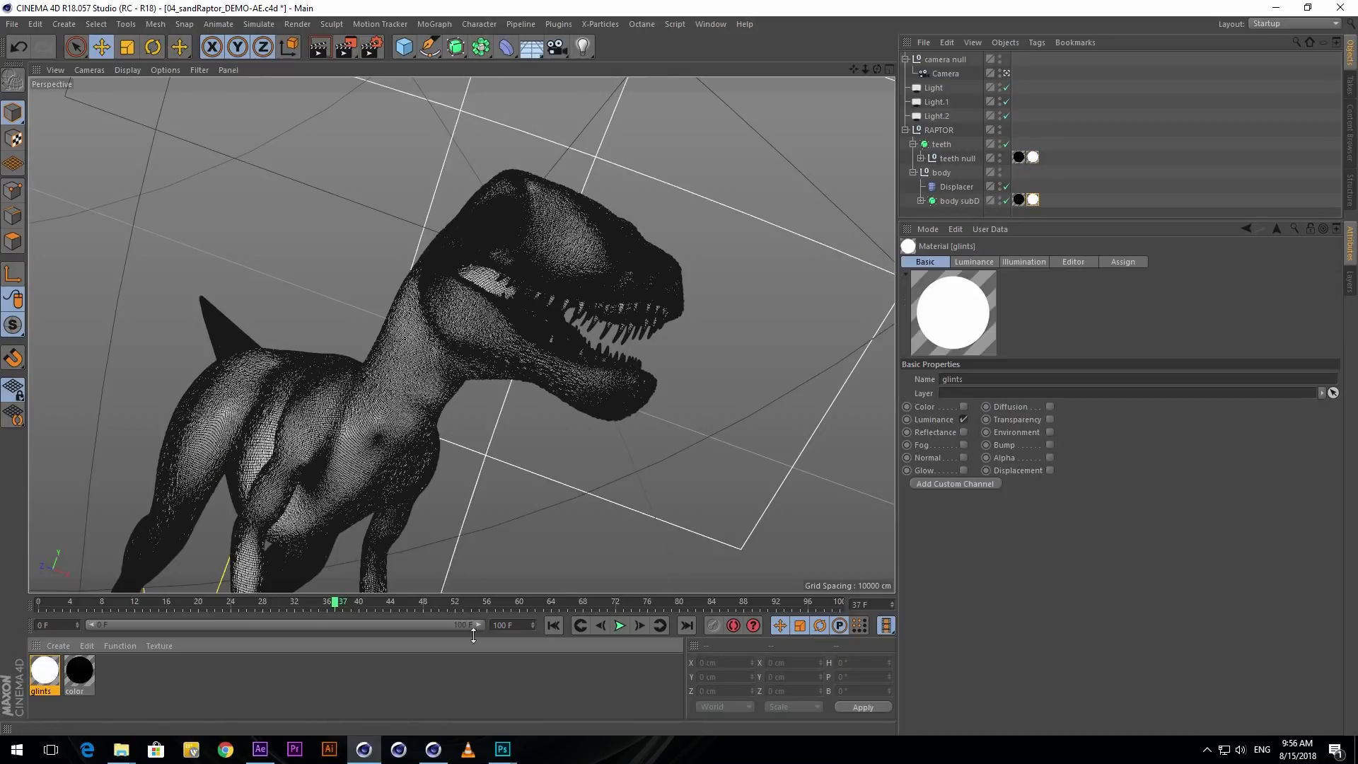
# - Load a Noise shader into the glints material's Luminance texture and set its noise type to Dents
pyautogui.click(977, 260)
pyautogui.click(971, 478)
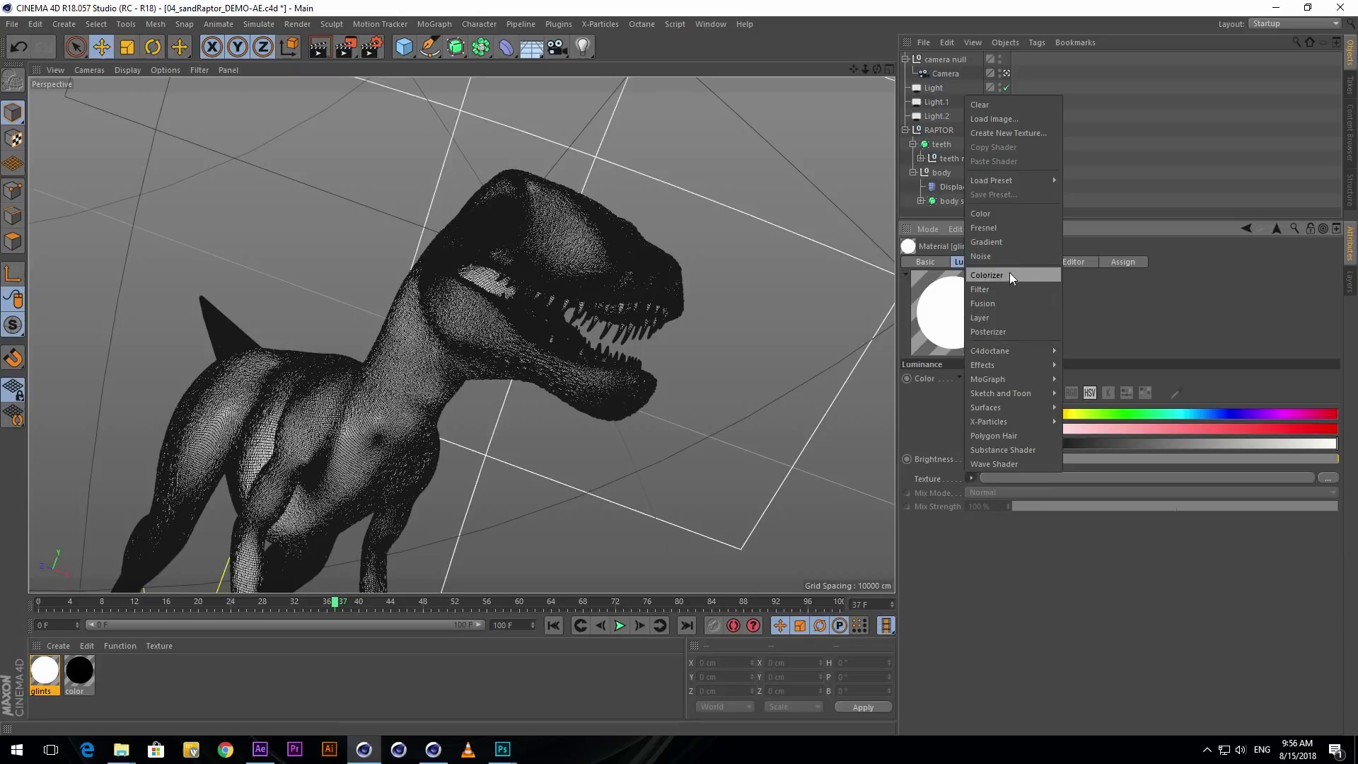
pyautogui.click(998, 256)
pyautogui.click(1088, 478)
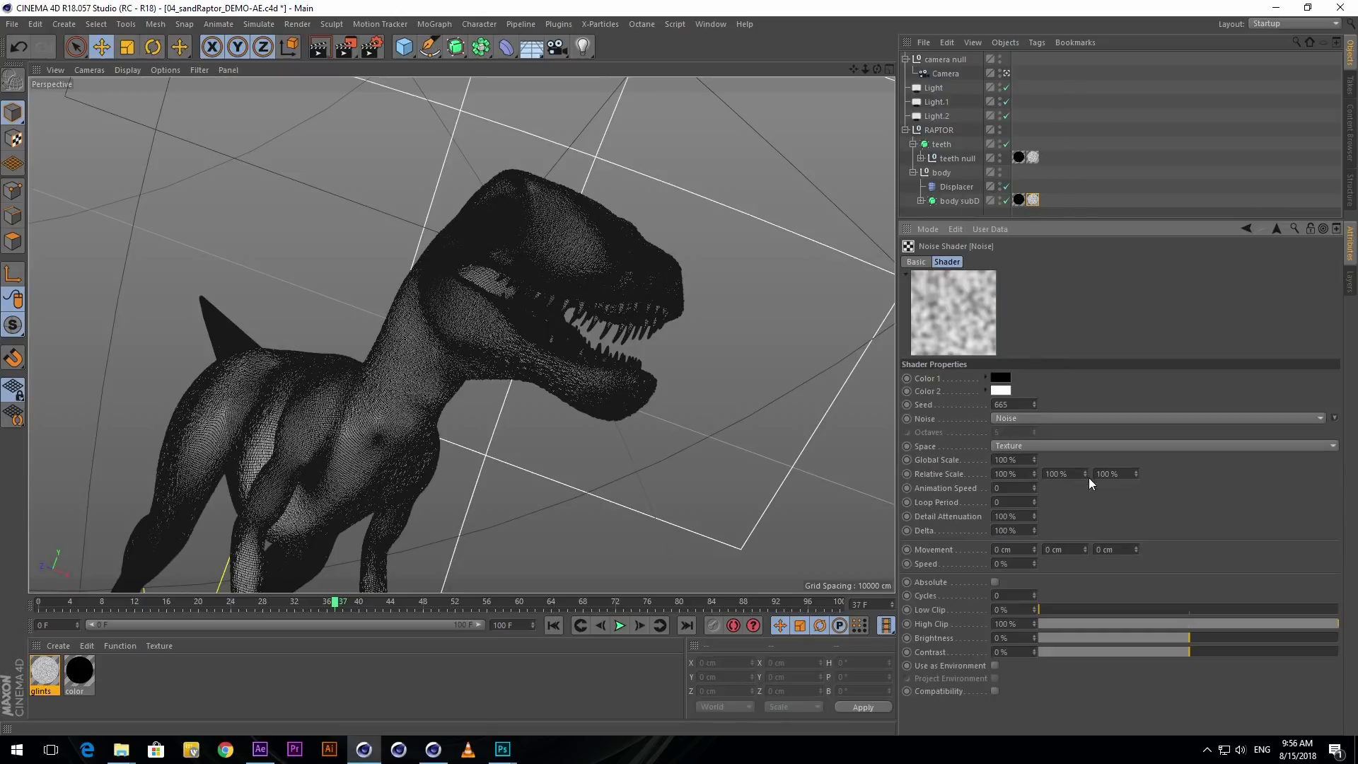
pyautogui.click(1048, 418)
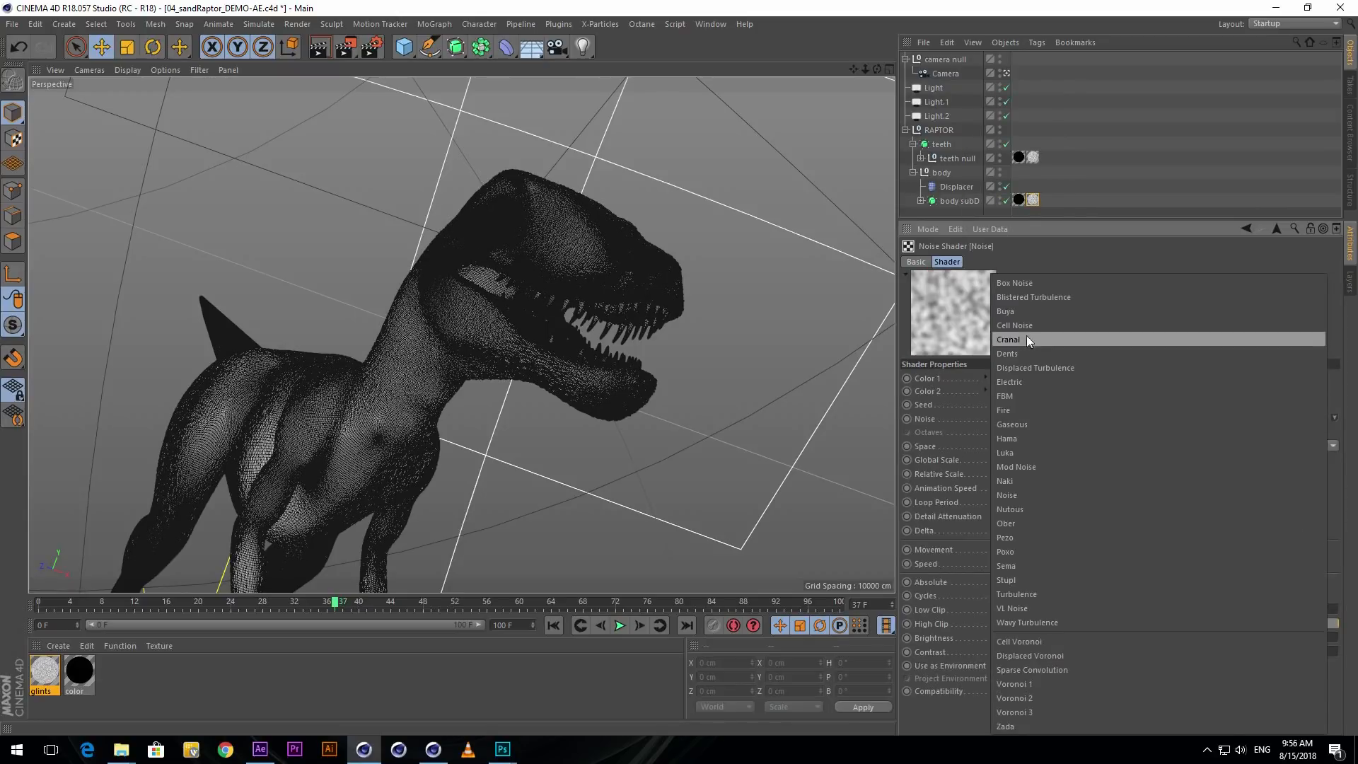
pyautogui.click(1030, 316)
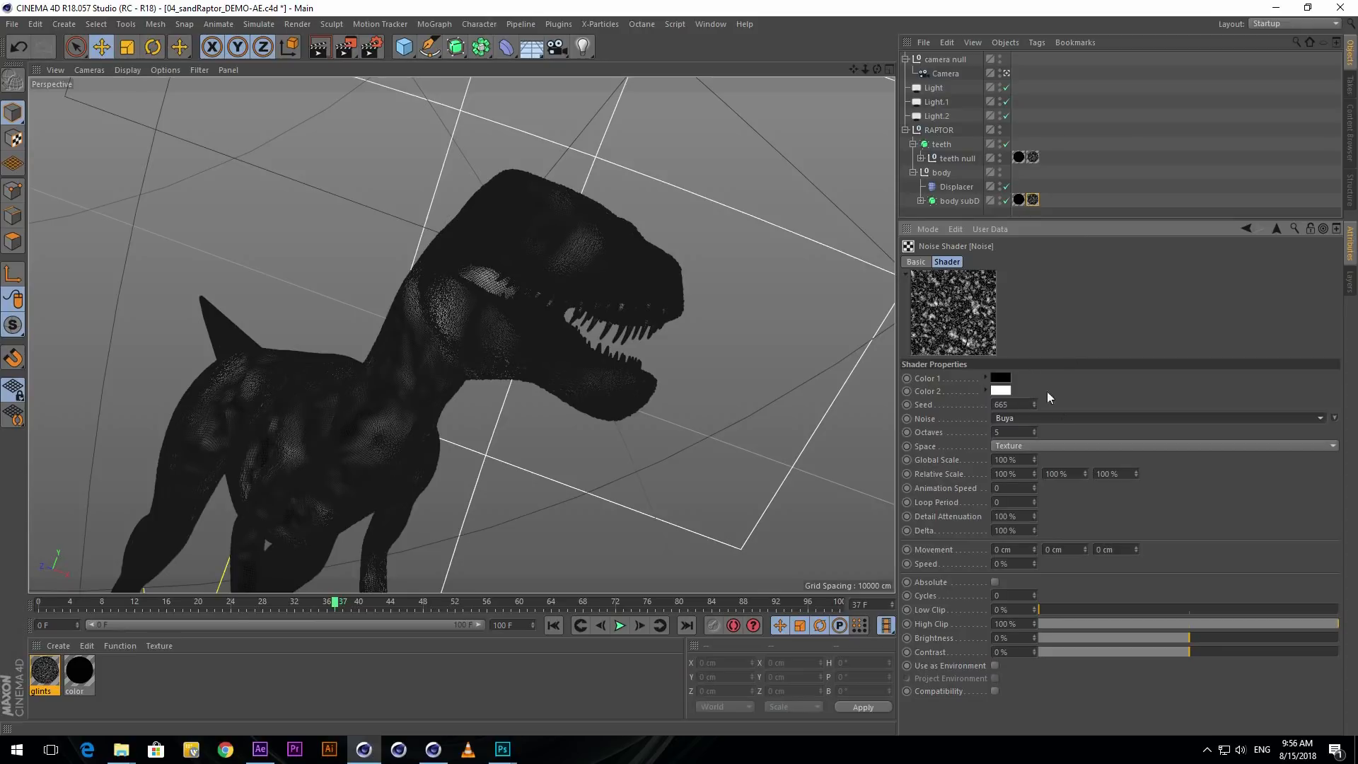
pyautogui.click(1061, 418)
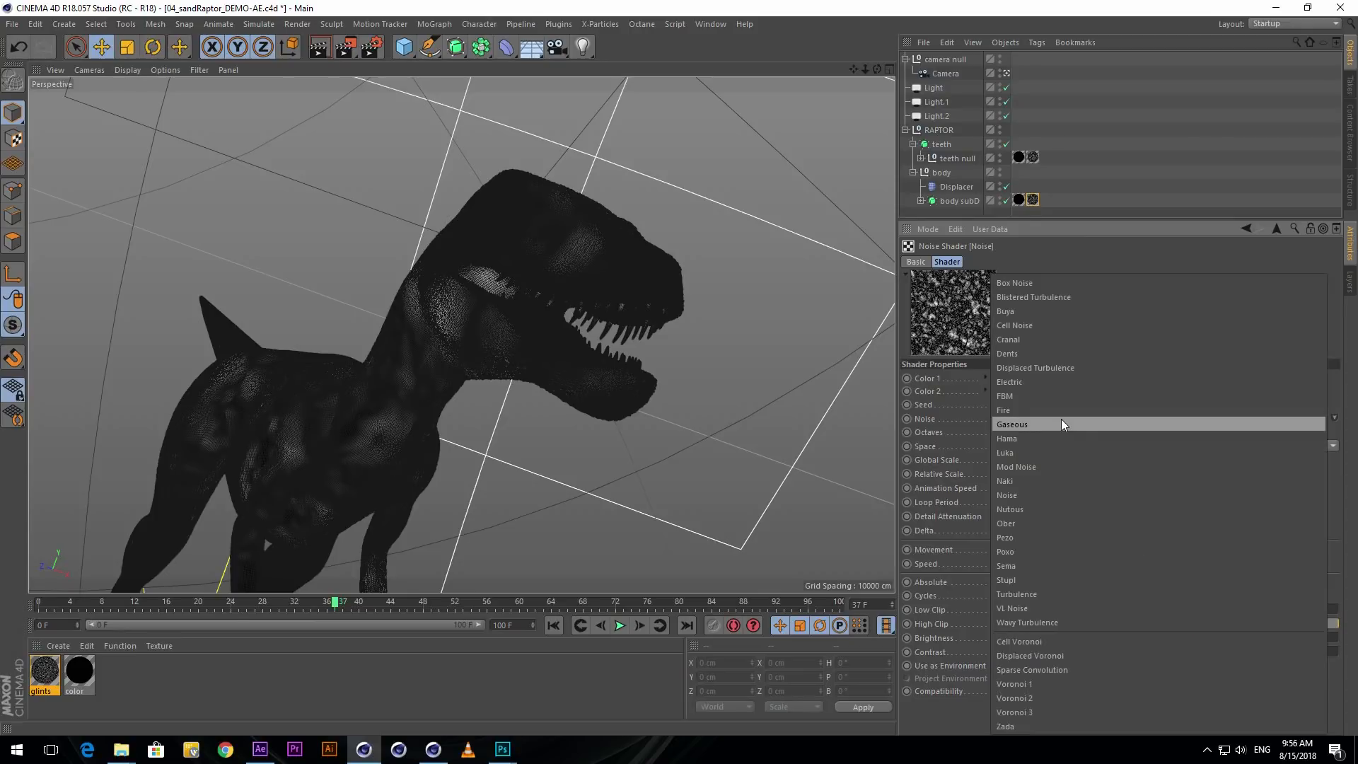
pyautogui.click(1033, 355)
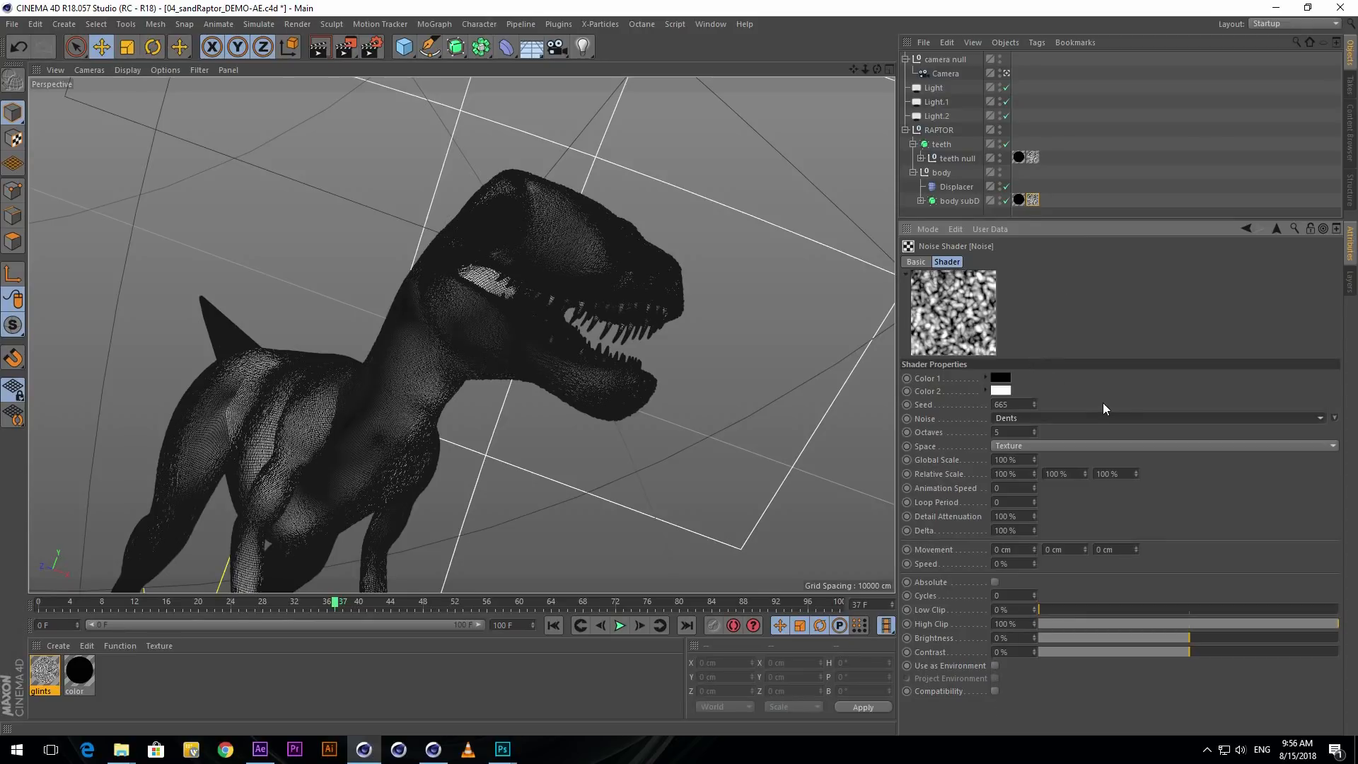
# - Set the glints noise shader's Global Scale to 7% and its Low Clip to 69%
pyautogui.click(1023, 459)
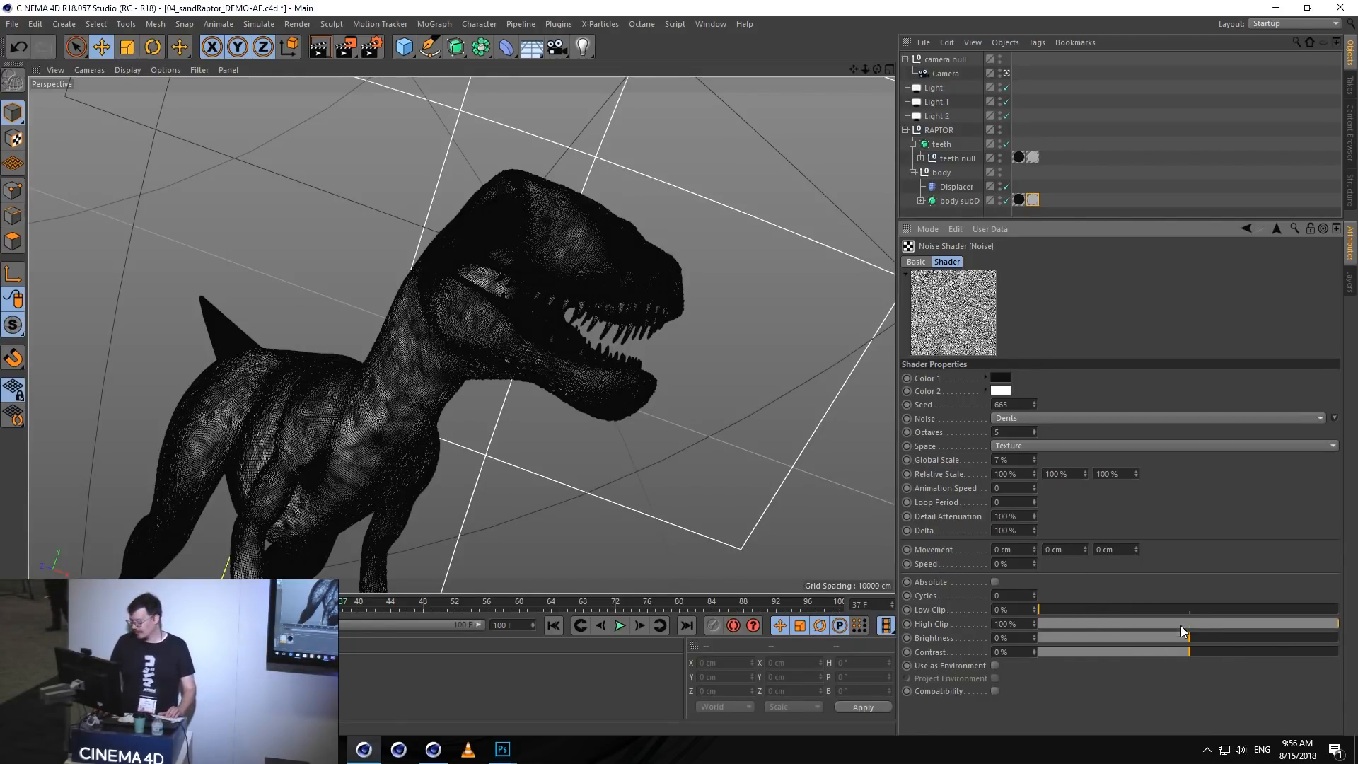
pyautogui.moveTo(1195, 610); pyautogui.dragTo(1245, 608)
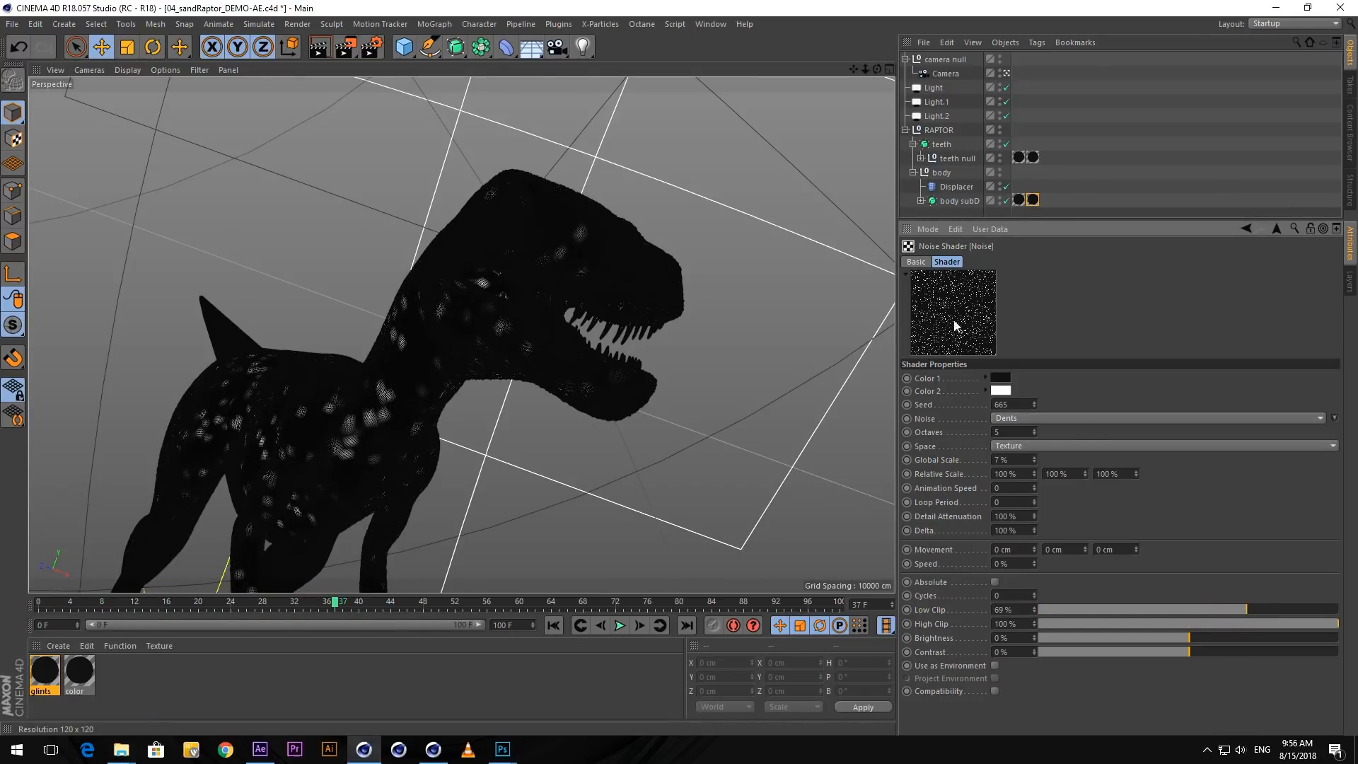
pyautogui.click(1150, 163)
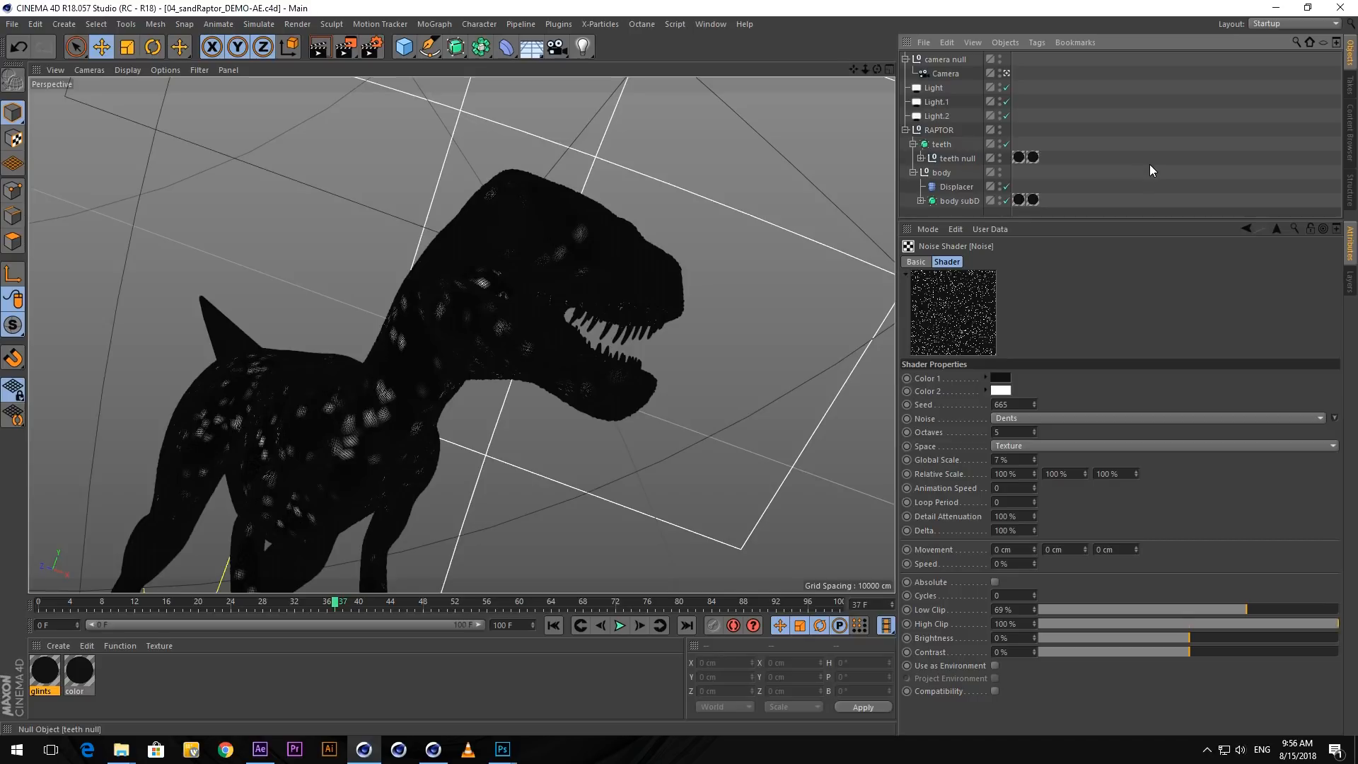
# - Switch to After Effects, add 04_sandRaptor_DEMO-AE.c4d as the top layer, and set Cineware to Standard (Final) with pre-calculation allowed and textures kept in RAM
pyautogui.click(260, 749)
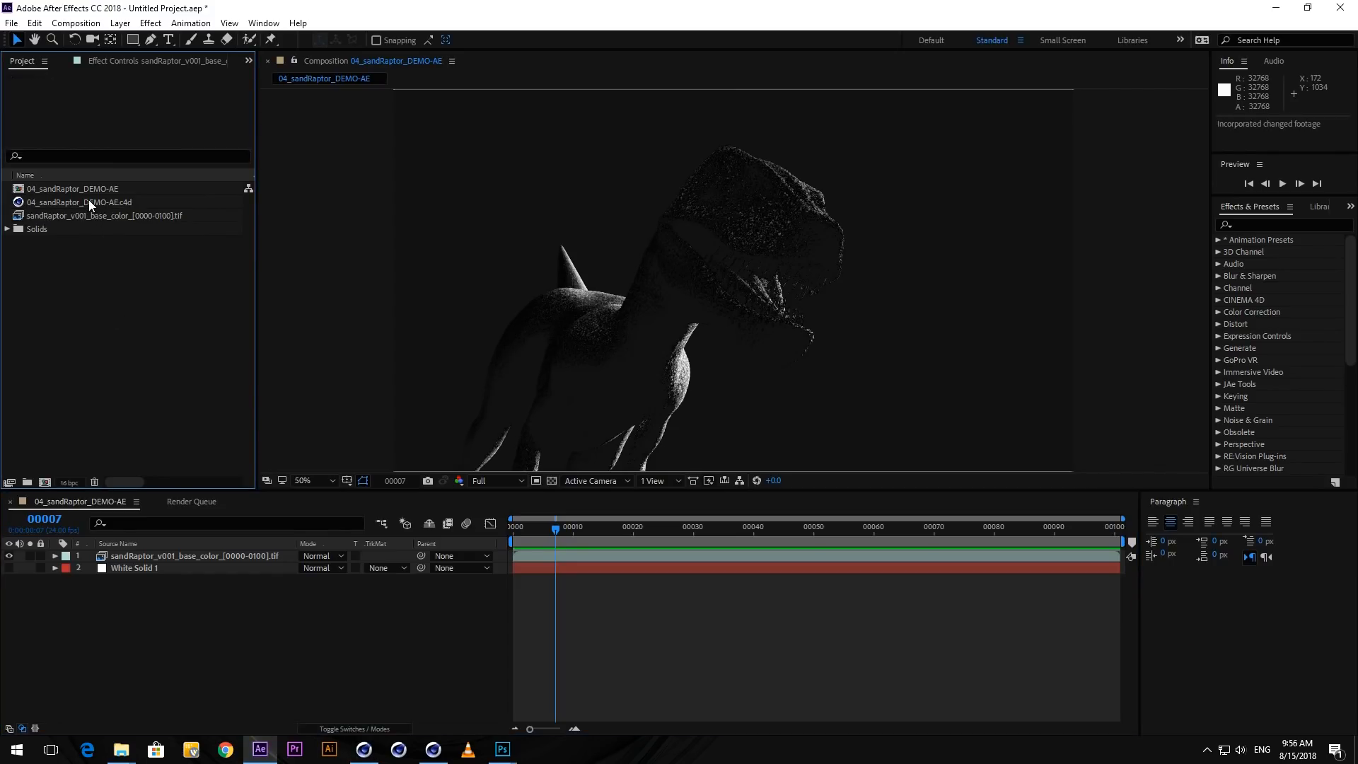
pyautogui.moveTo(80, 198); pyautogui.dragTo(152, 555)
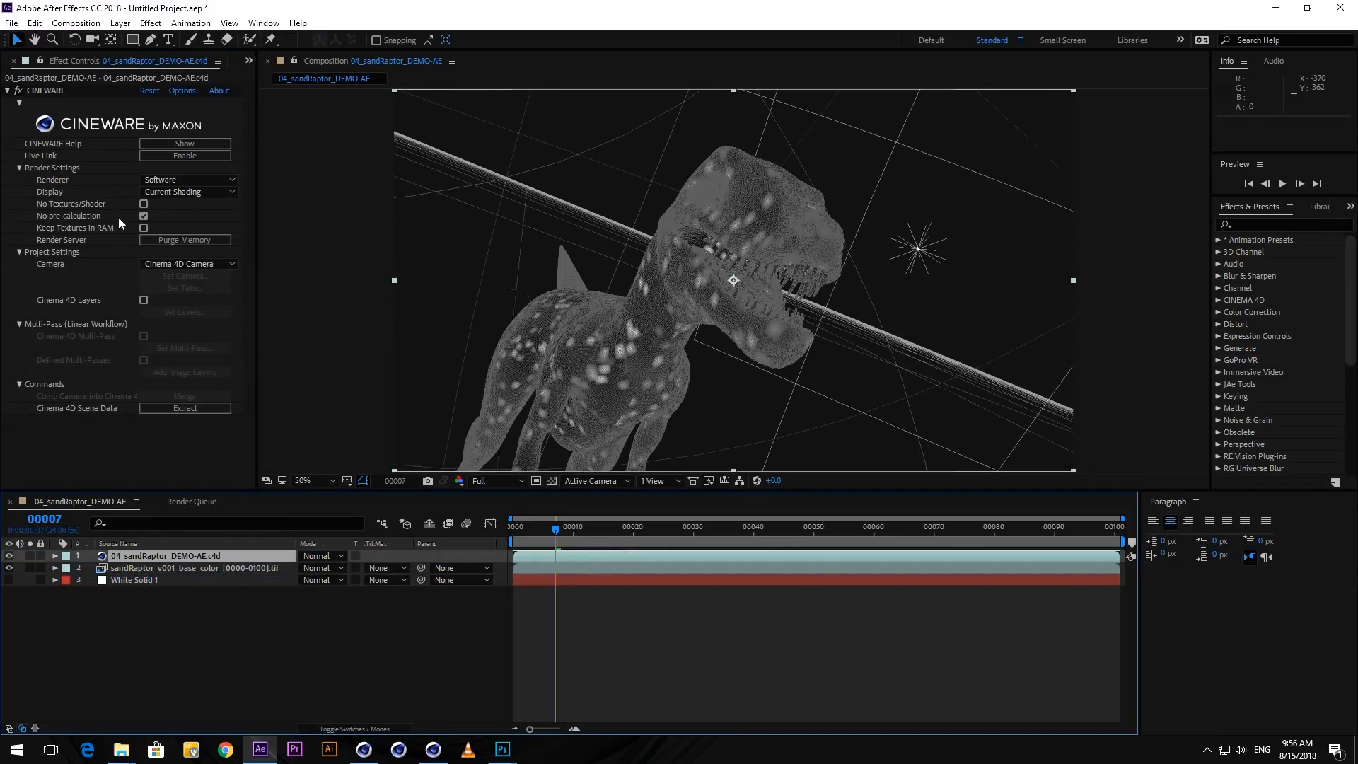
pyautogui.click(144, 216)
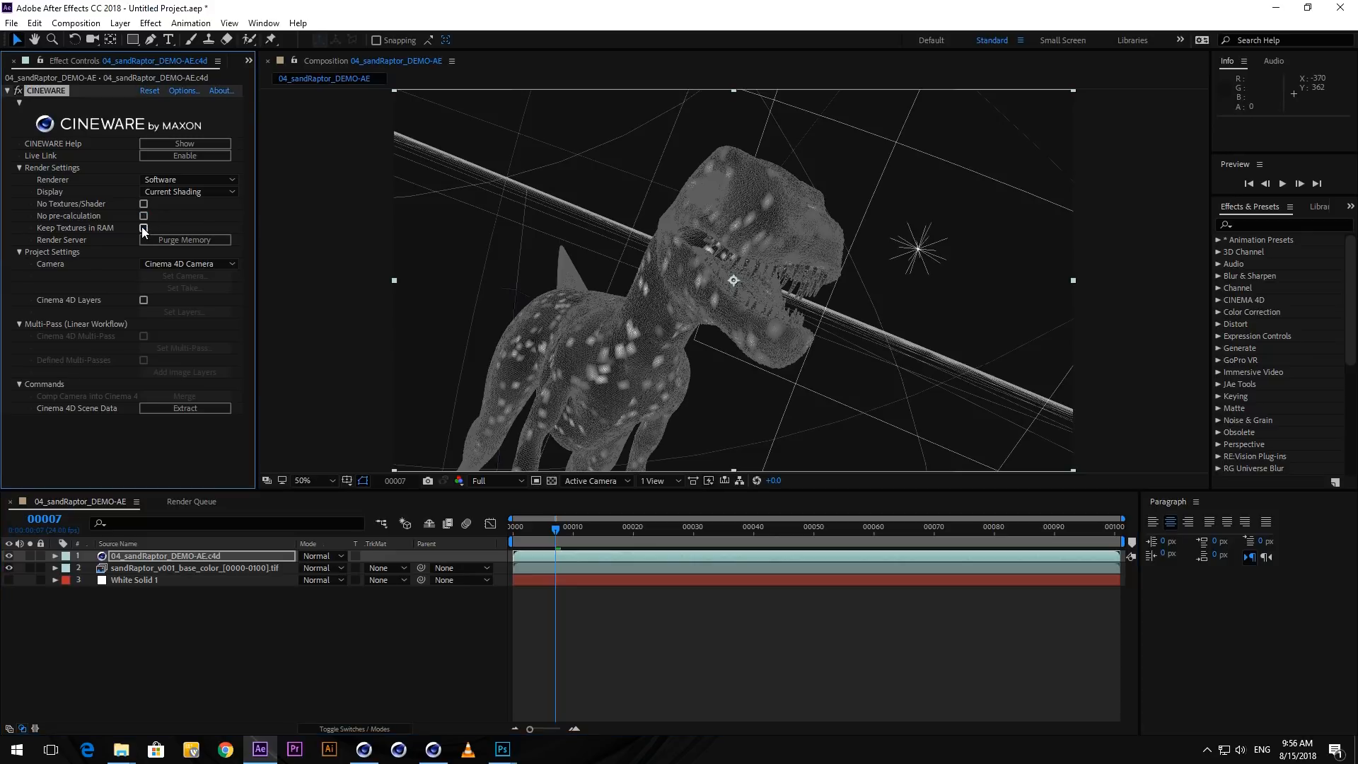
pyautogui.click(197, 180)
pyautogui.click(185, 191)
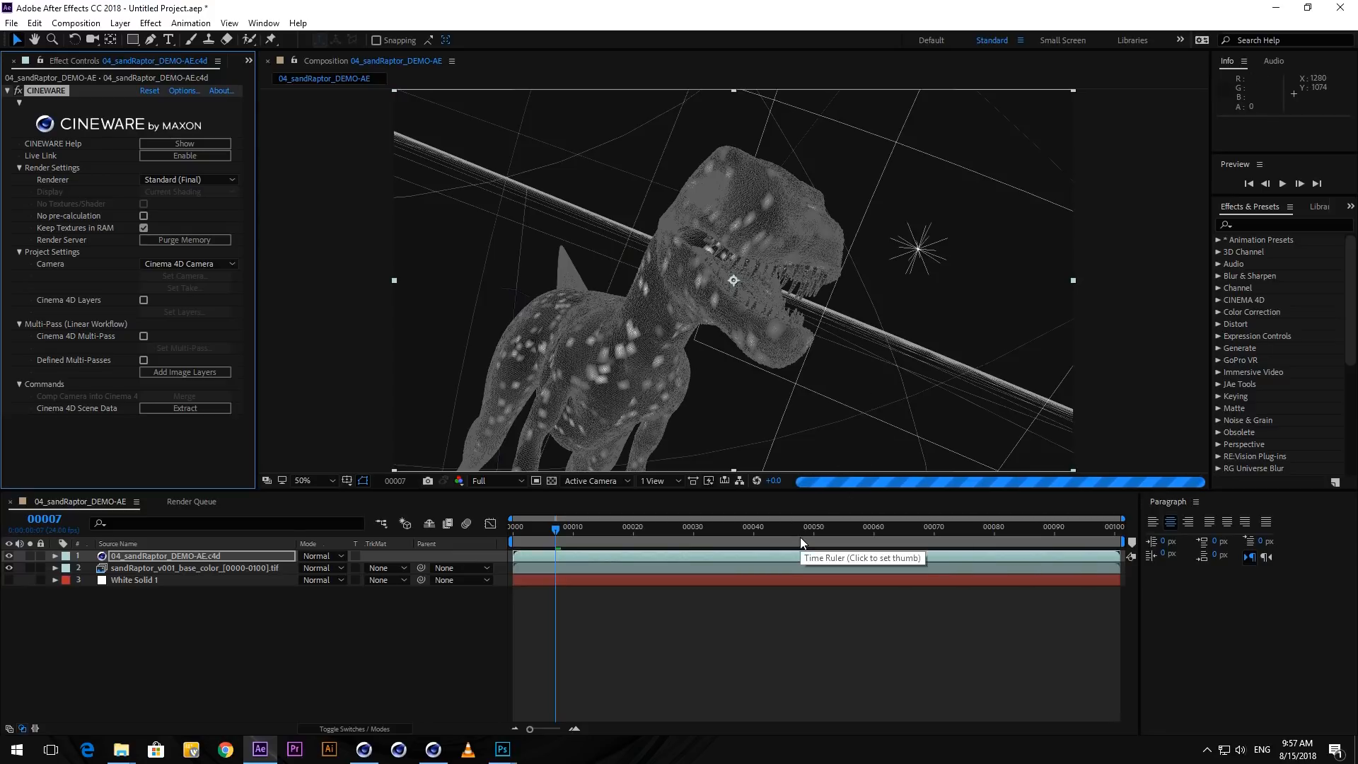
pyautogui.click(816, 624)
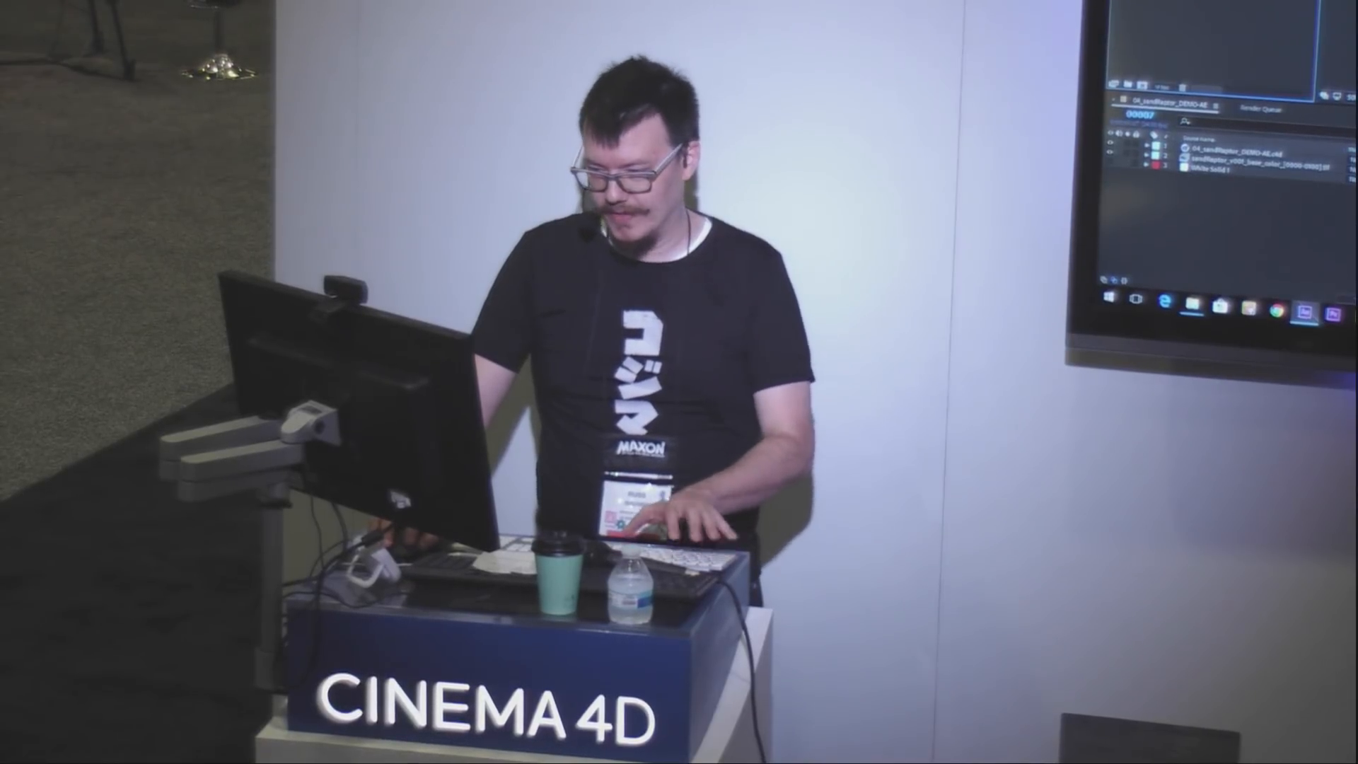
# - Import the sandRaptor_glints_v002 TIFF sequence from the glints-2 folder with premultiplied alpha
pyautogui.hotkey('ctrl', 'i')
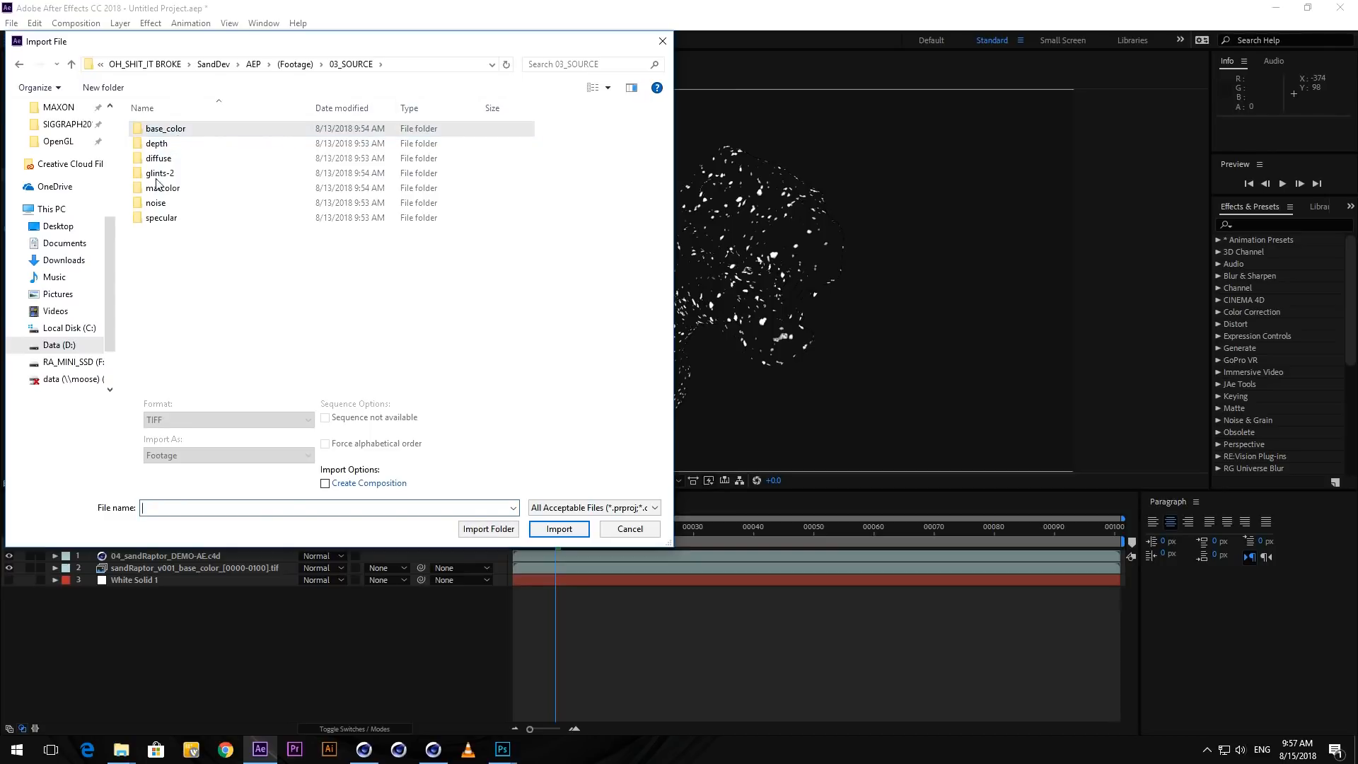
pyautogui.doubleClick(159, 174)
pyautogui.click(167, 157)
pyautogui.doubleClick(167, 157)
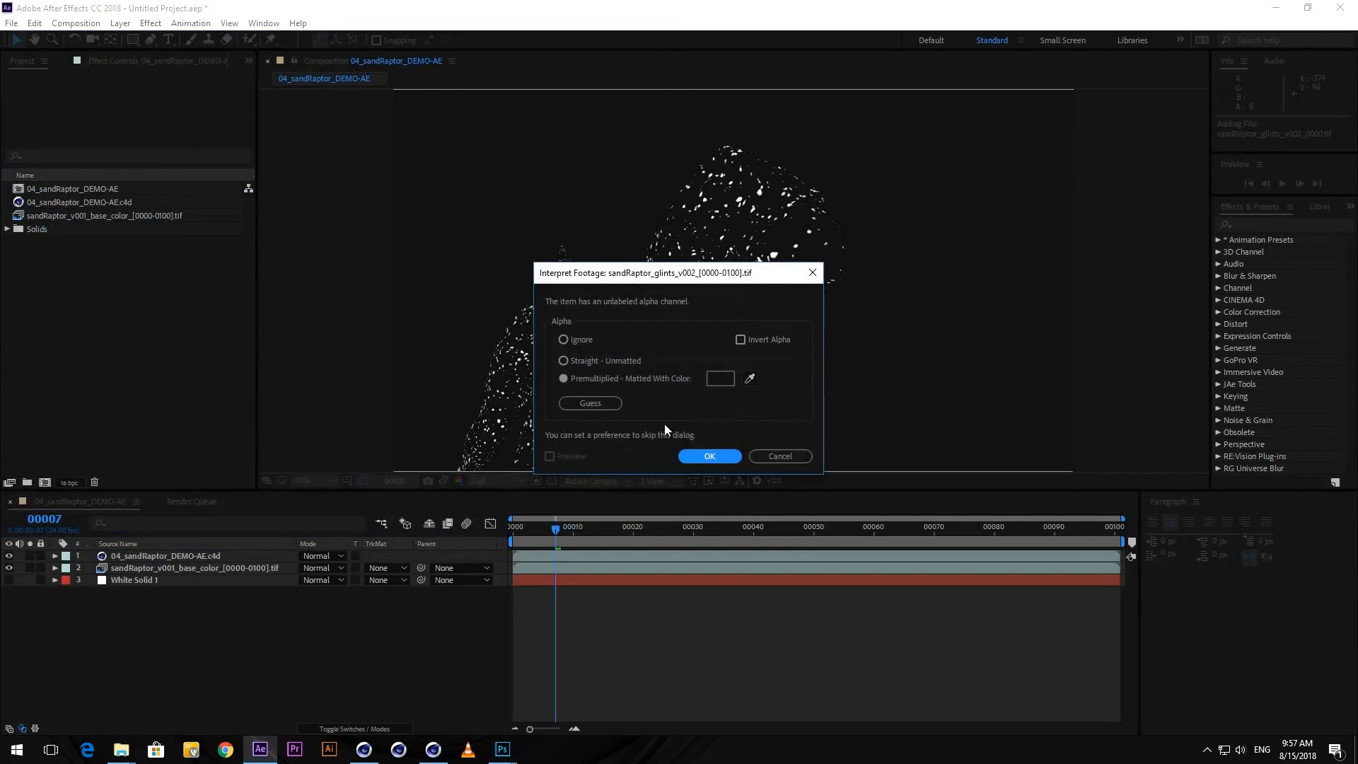
pyautogui.click(710, 456)
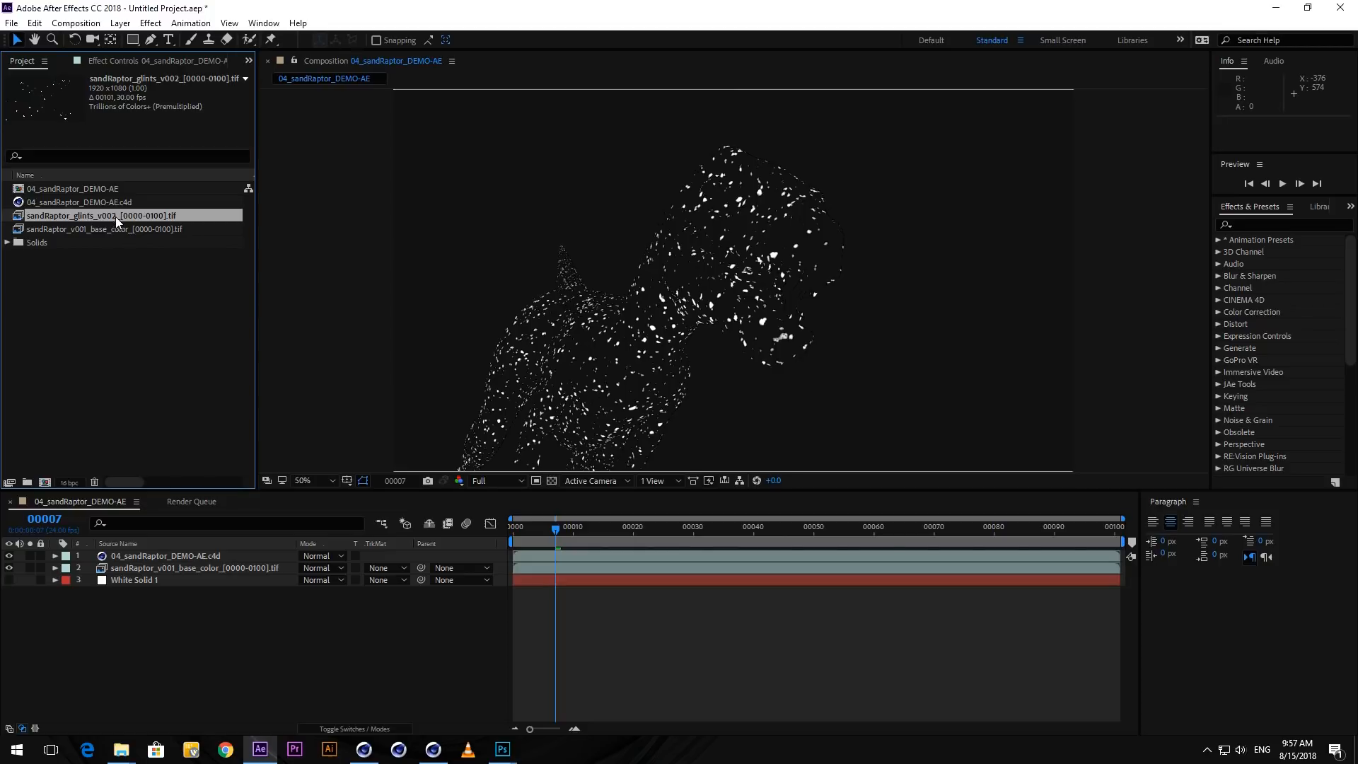
# - Replace the 04_sandRaptor_DEMO-AE.c4d layer with the glints sequence and set the footage's frame rate to 24 fps
pyautogui.click(151, 551)
pyautogui.keyDown('alt'); pyautogui.moveTo(112, 213); pyautogui.dragTo(198, 556); pyautogui.keyUp('alt')
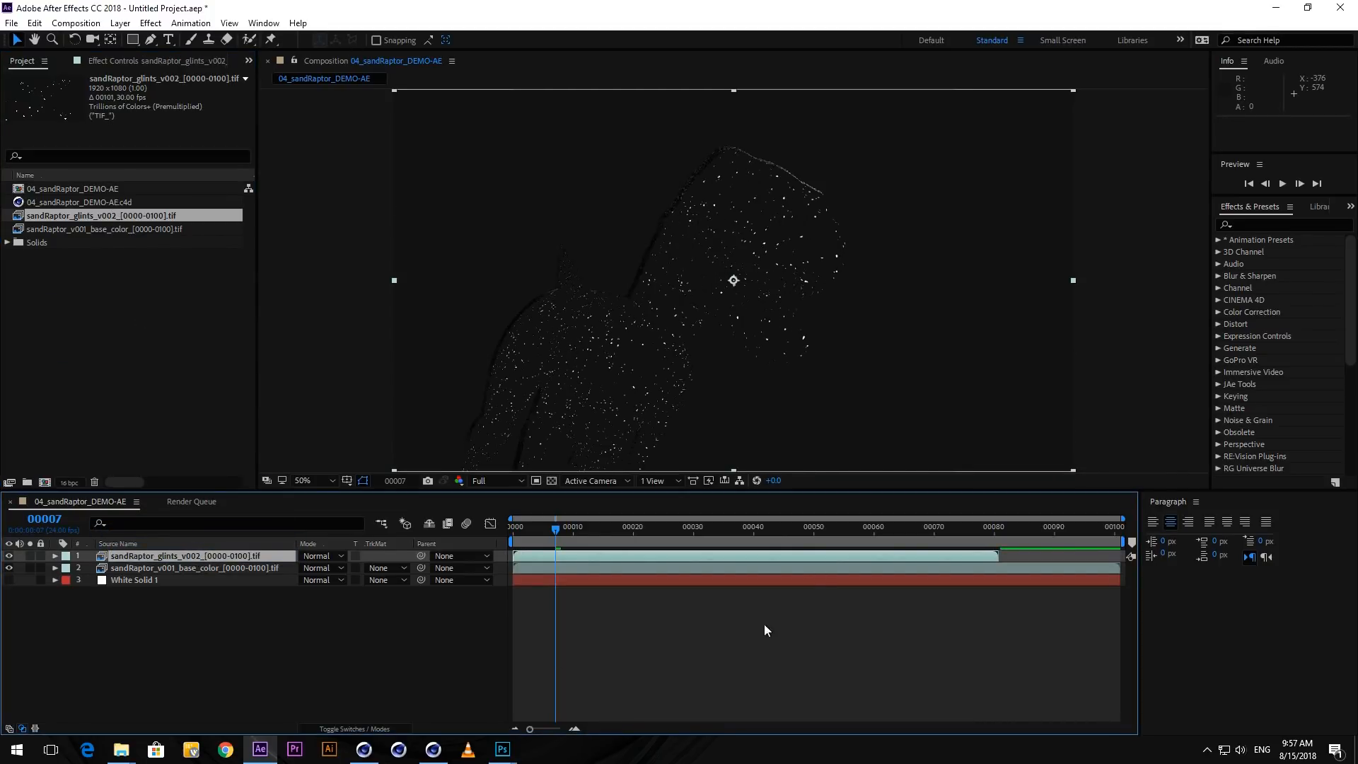
pyautogui.rightClick(113, 212)
pyautogui.moveTo(182, 320)
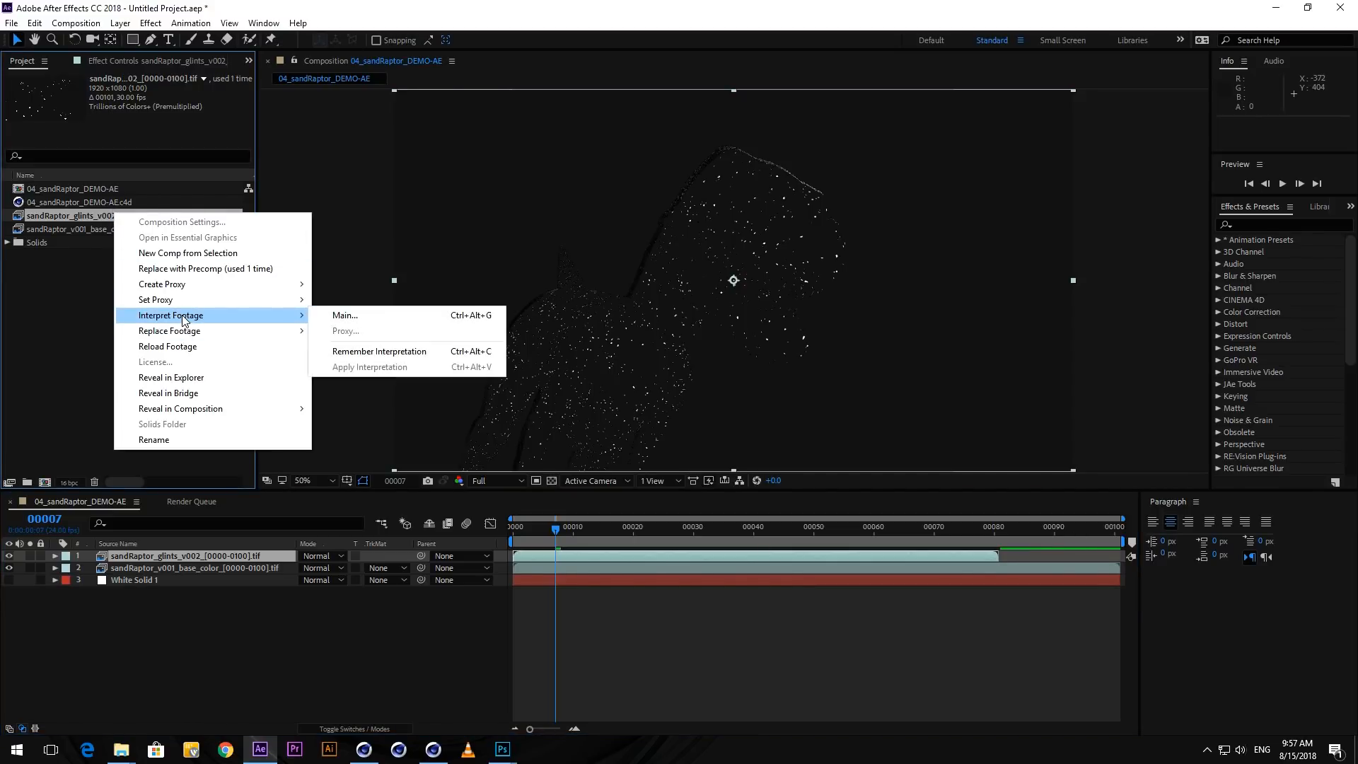
pyautogui.click(341, 319)
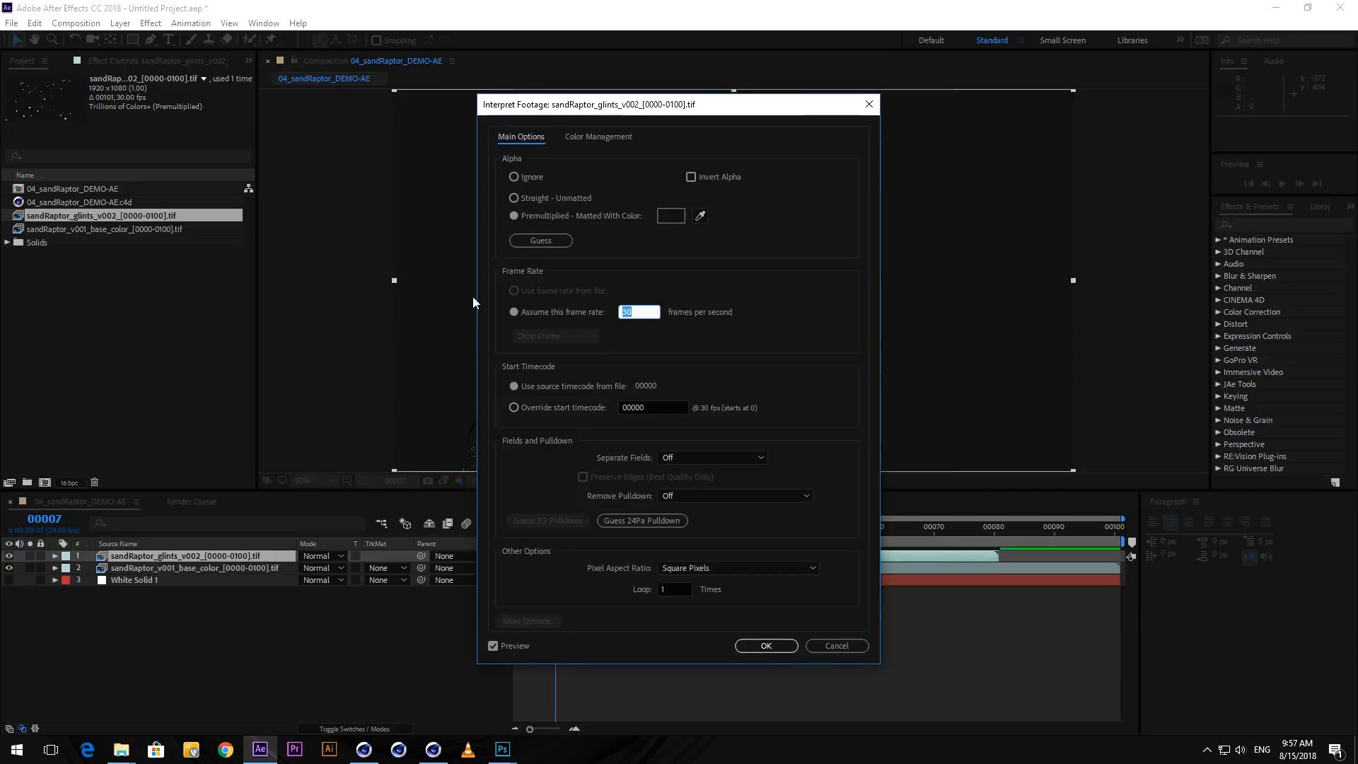
pyautogui.press('Return')
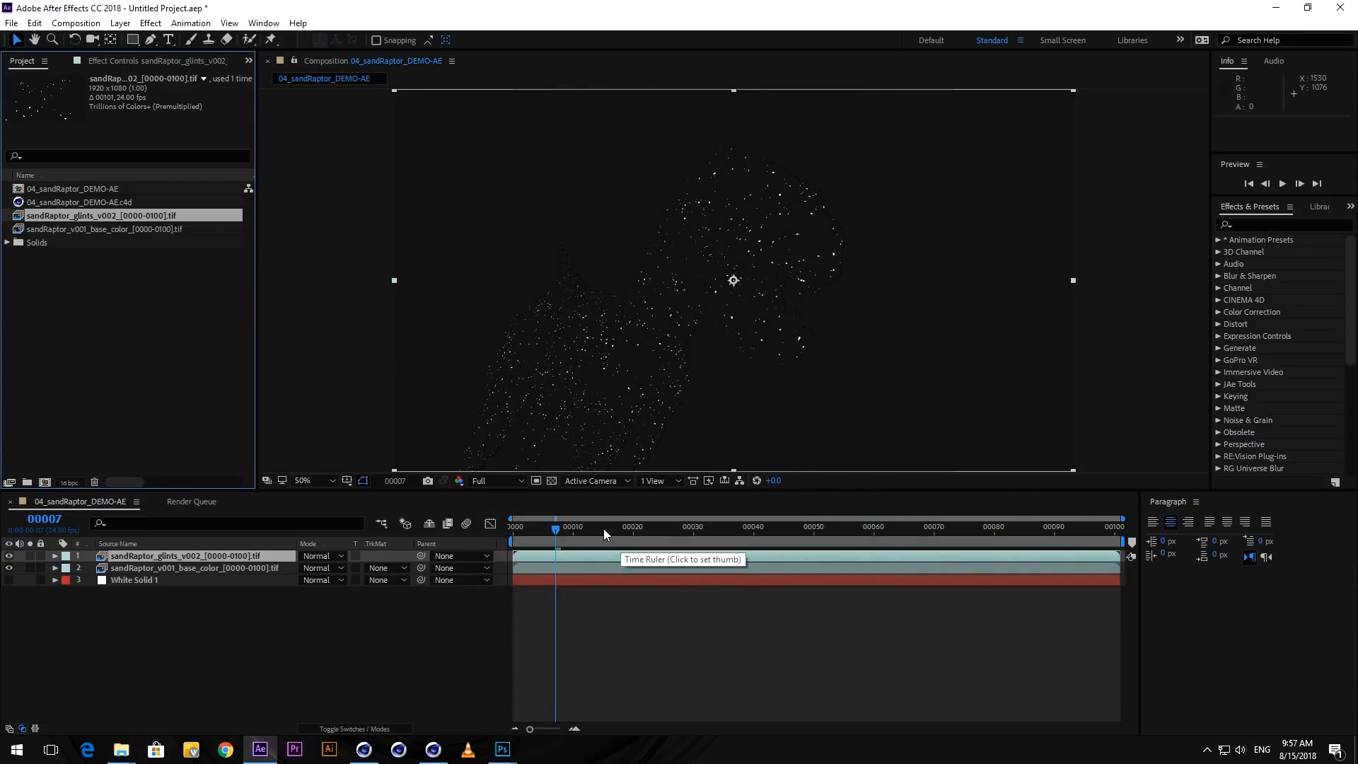
# - Scrub through the composition's timeline and play back the glints sequence
pyautogui.moveTo(604, 528); pyautogui.dragTo(757, 533)
pyautogui.press('space')
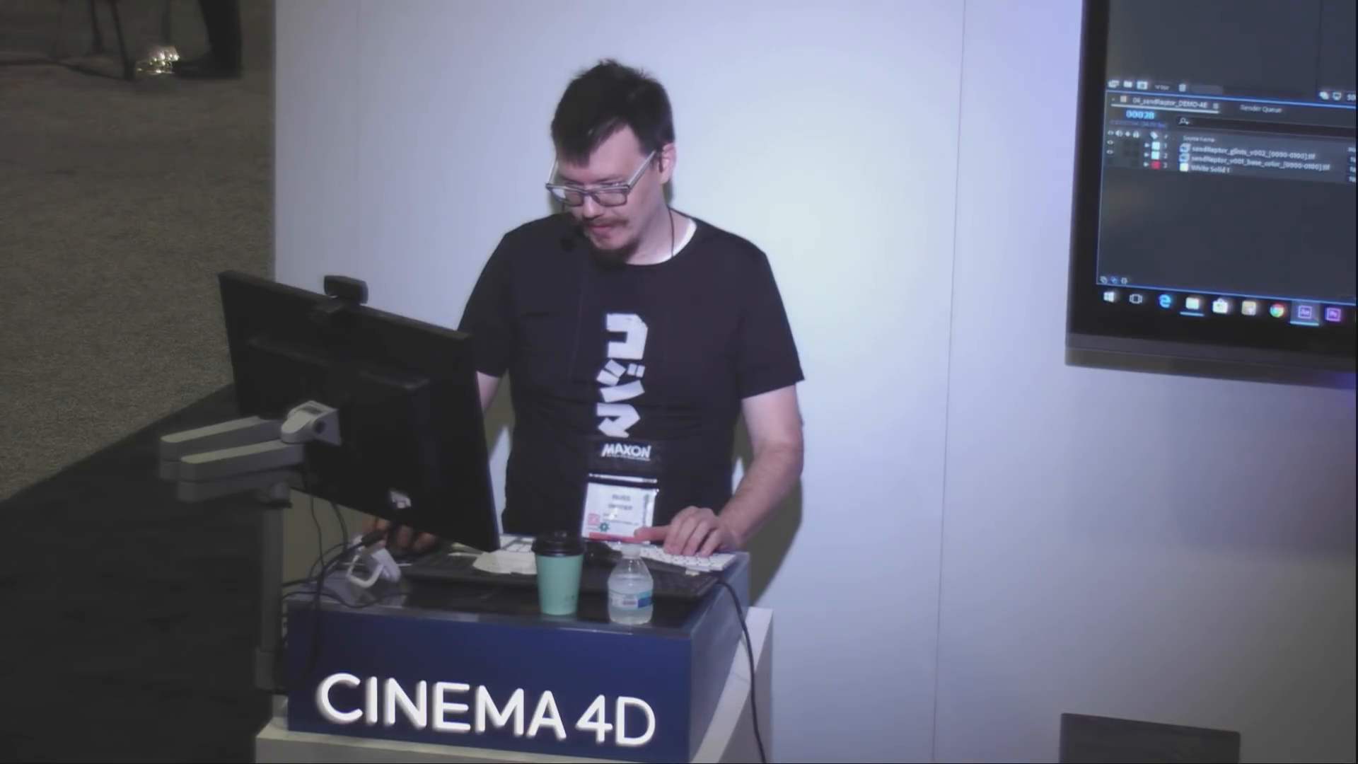
# - Switch to Cinema 4D, create a new material, and apply it to the teeth null and body subD
pyautogui.click(1356, 317)
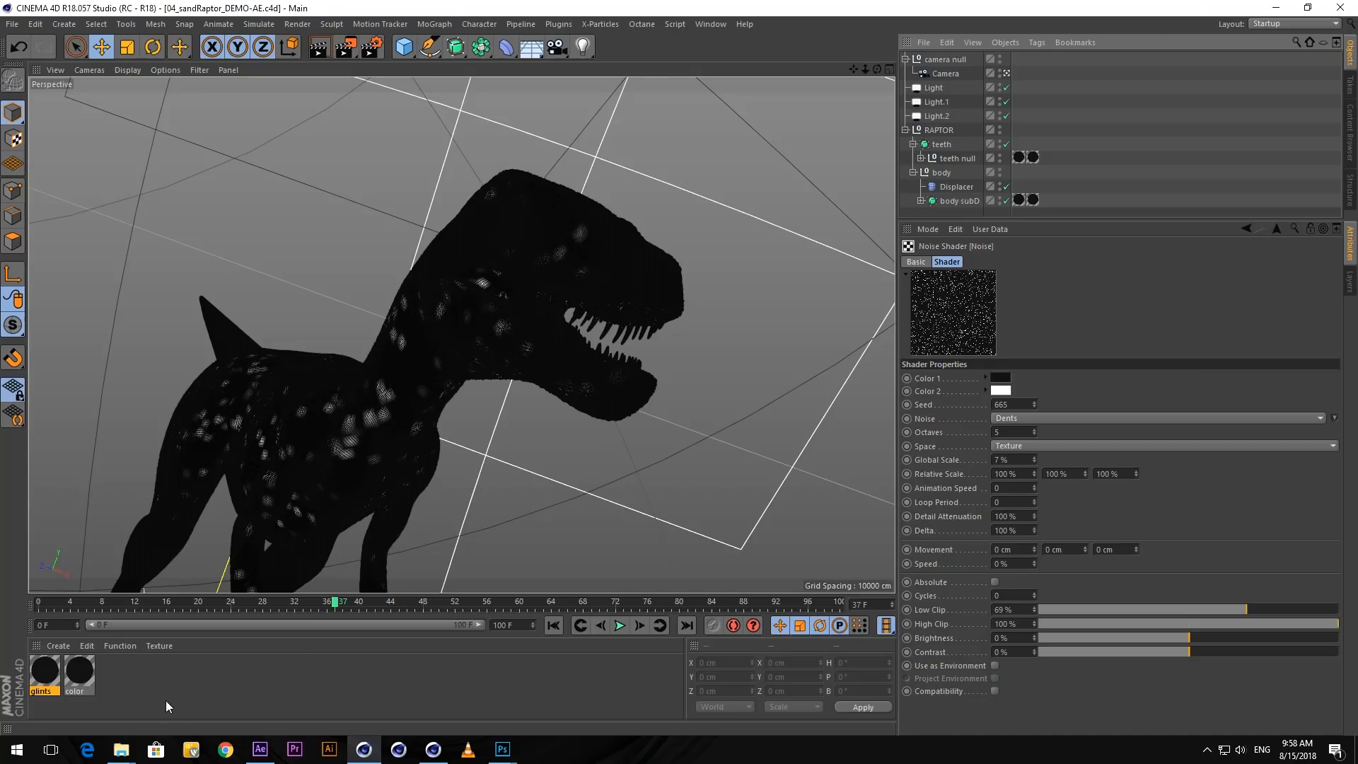
pyautogui.click(150, 680)
pyautogui.click(53, 645)
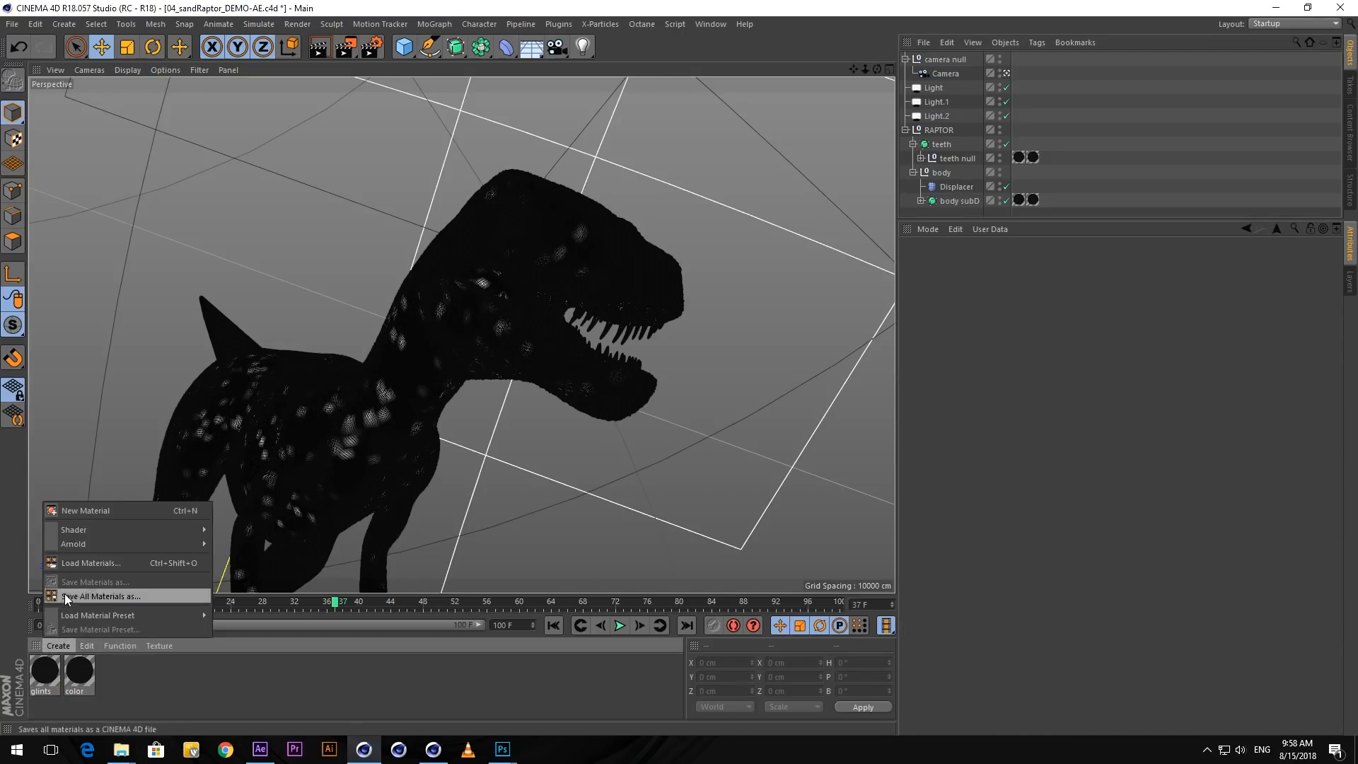
pyautogui.click(82, 511)
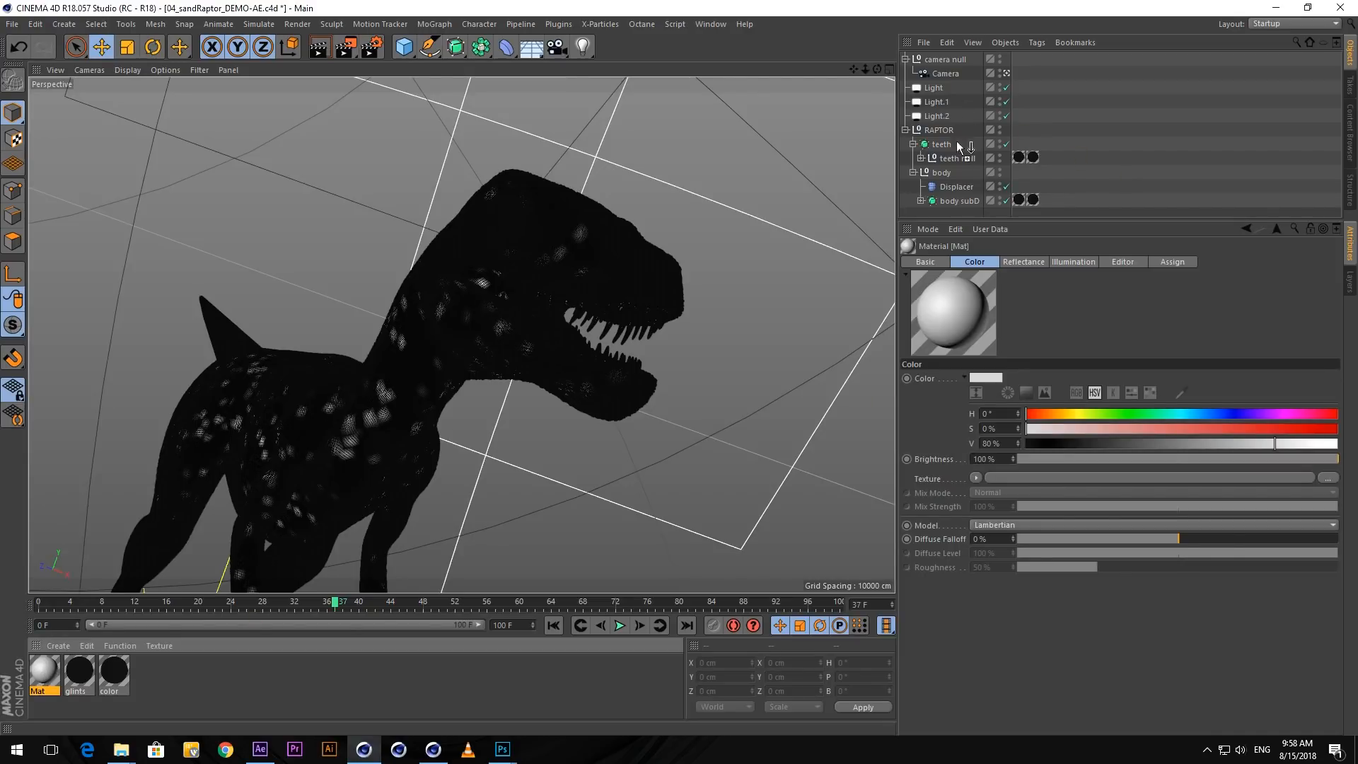
pyautogui.moveTo(964, 162); pyautogui.dragTo(966, 158)
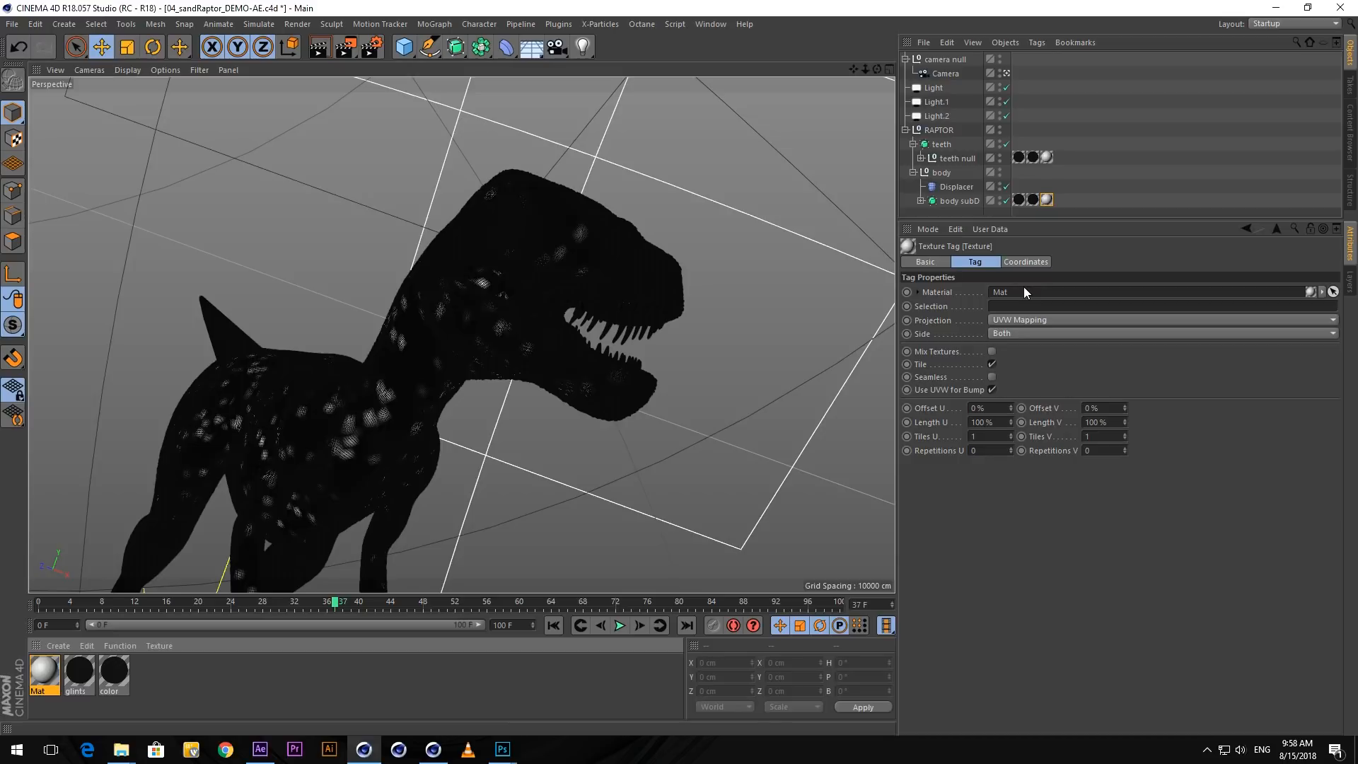
# - Rename the new material as noise, disable its Color and Reflectance channels, and enable Luminance
pyautogui.click(53, 675)
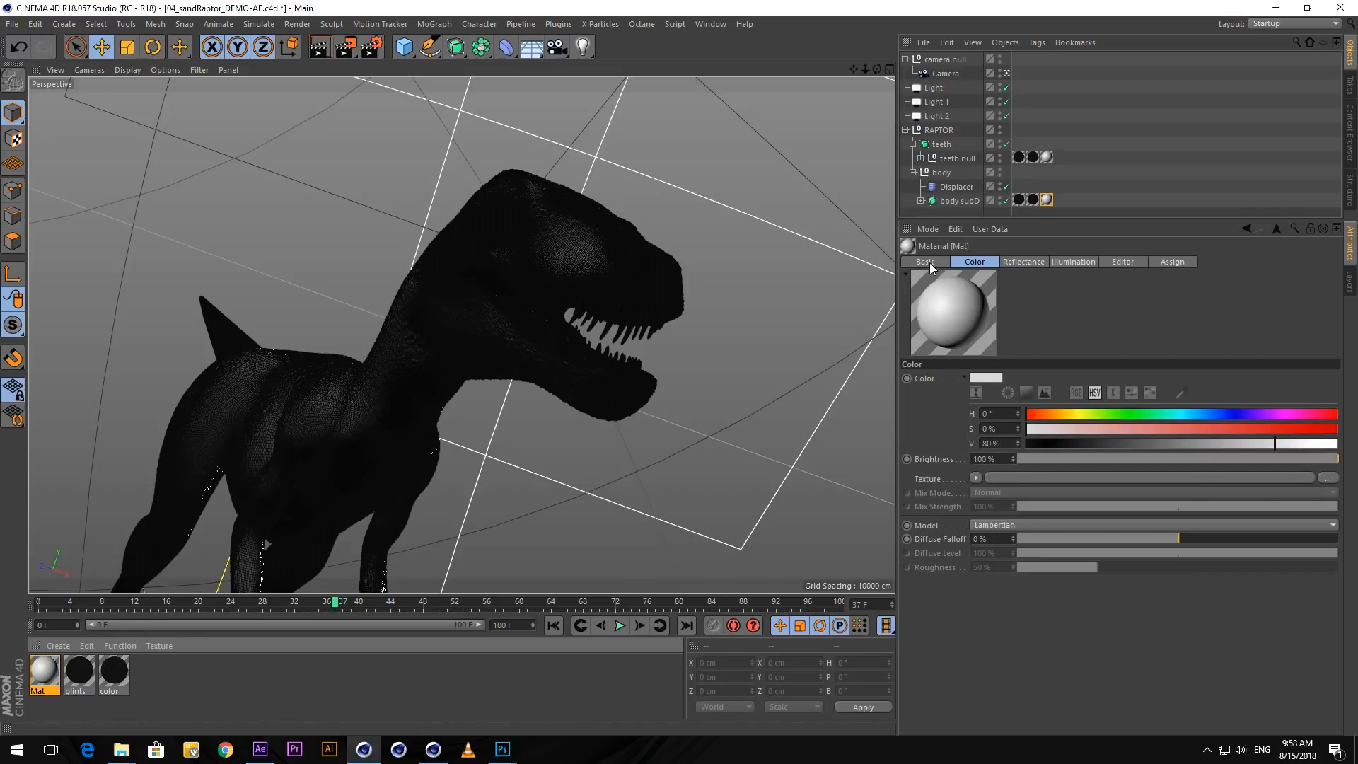
pyautogui.click(927, 263)
pyautogui.moveTo(990, 377); pyautogui.dragTo(834, 365)
pyautogui.write('noise')
pyautogui.press('Return')
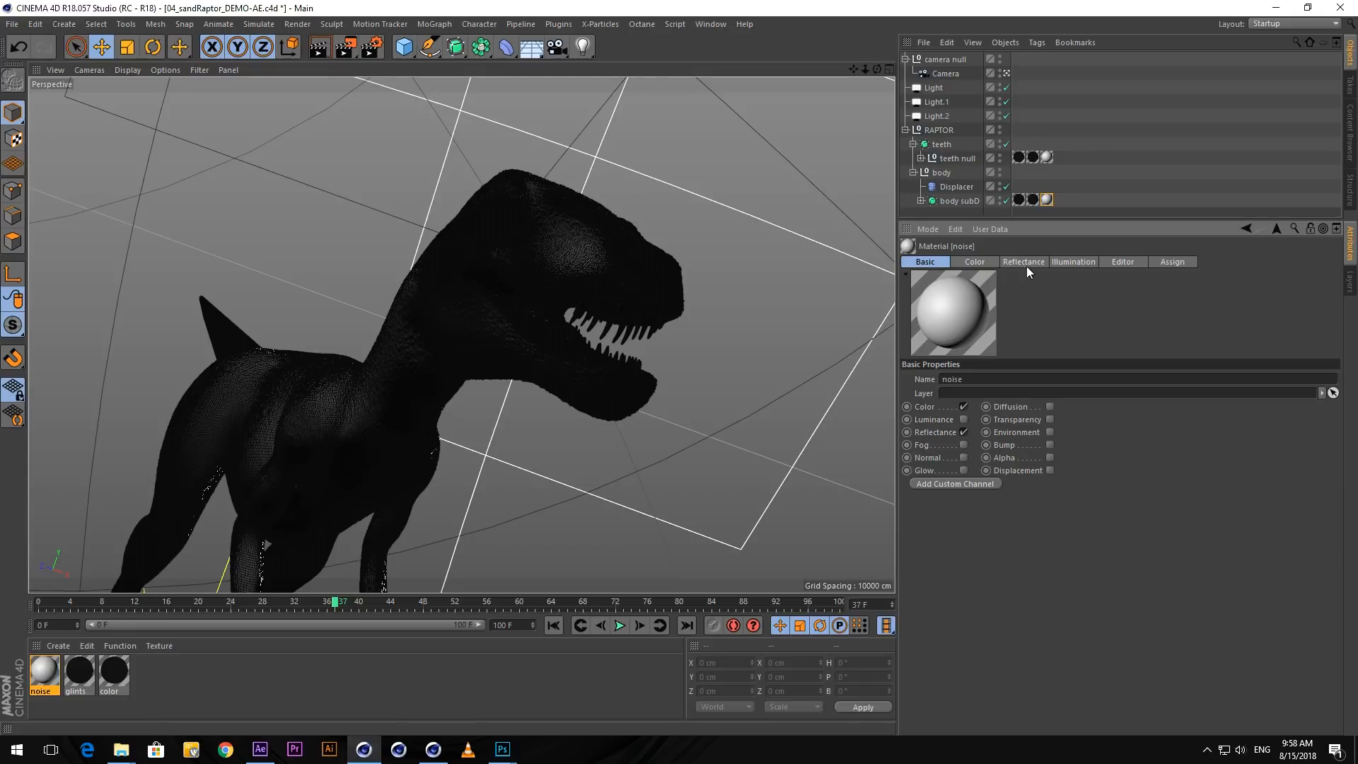
pyautogui.click(963, 406)
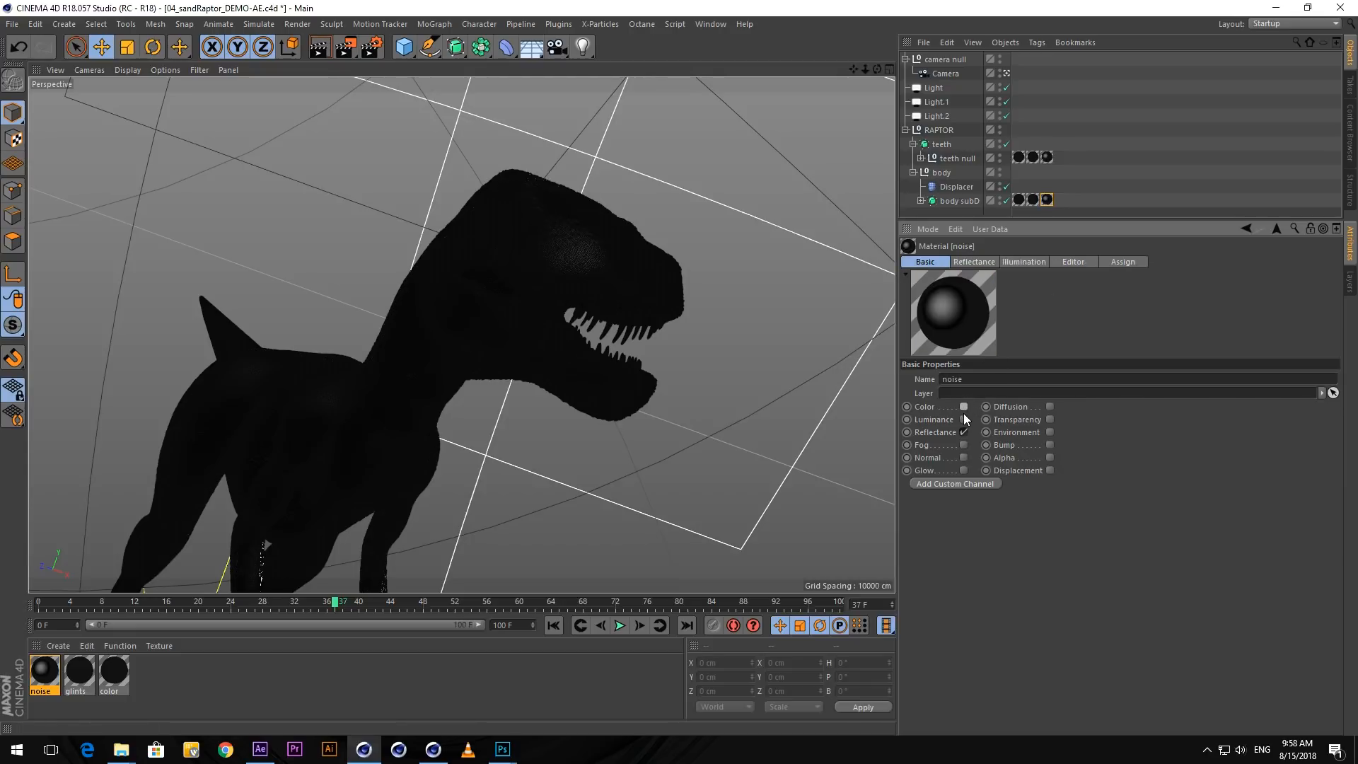
pyautogui.click(963, 420)
# - Load a Noise shader into the noise material's Luminance texture and set its noise type to Cell Voronoi
pyautogui.click(972, 262)
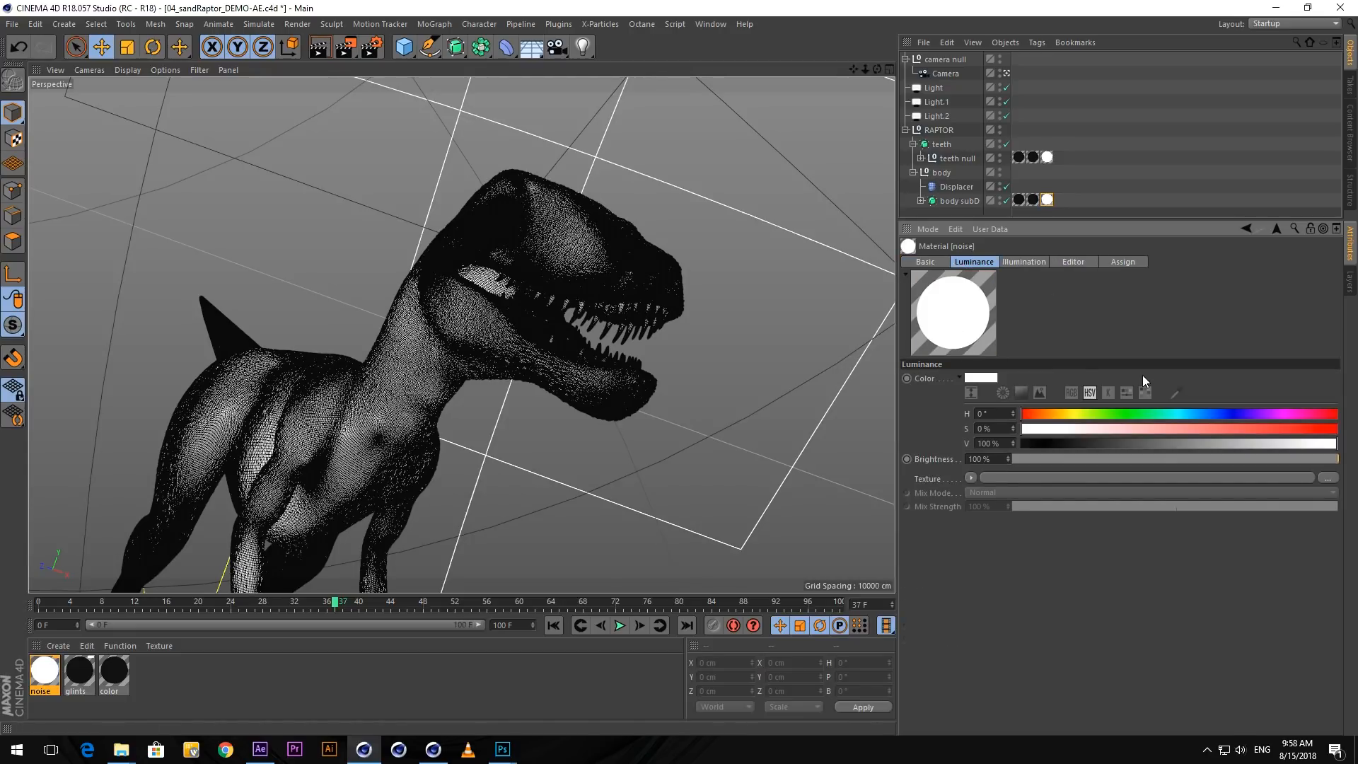
pyautogui.click(969, 475)
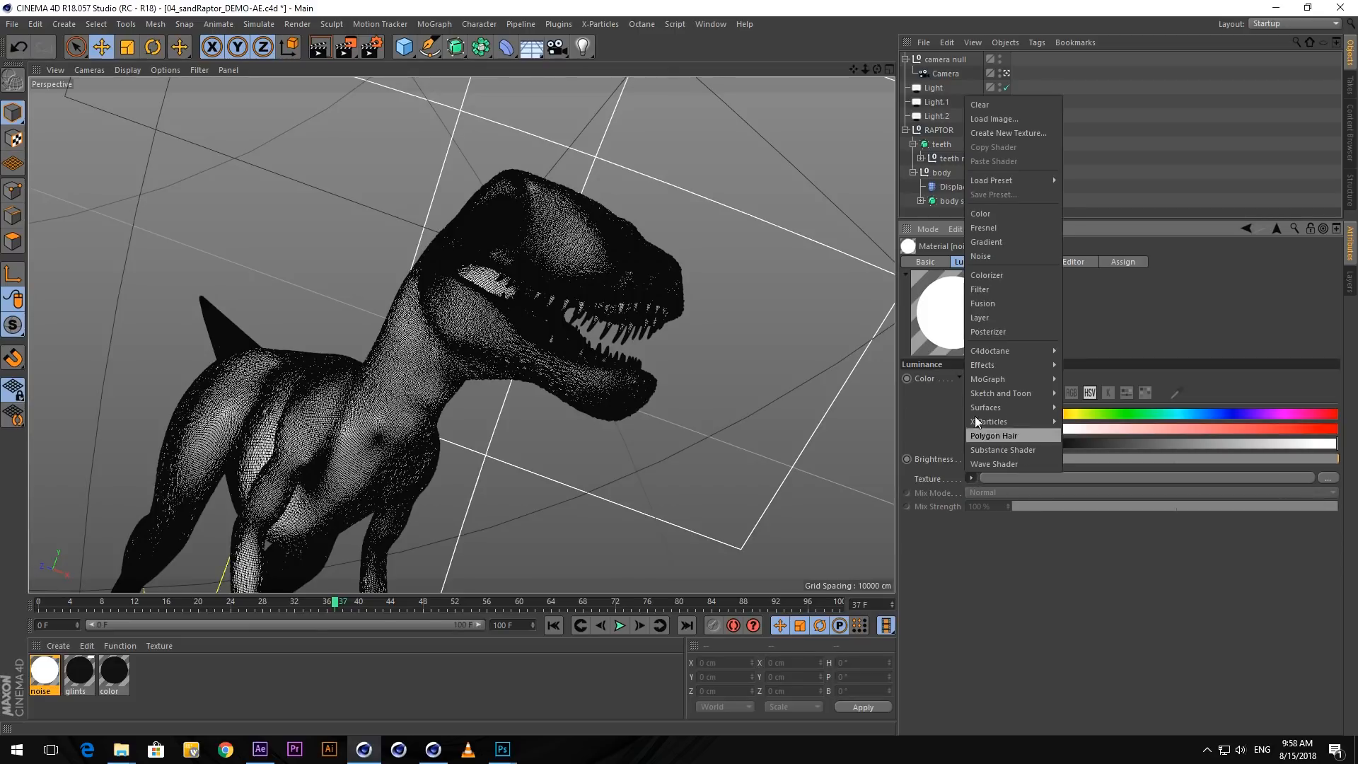
pyautogui.click(1007, 255)
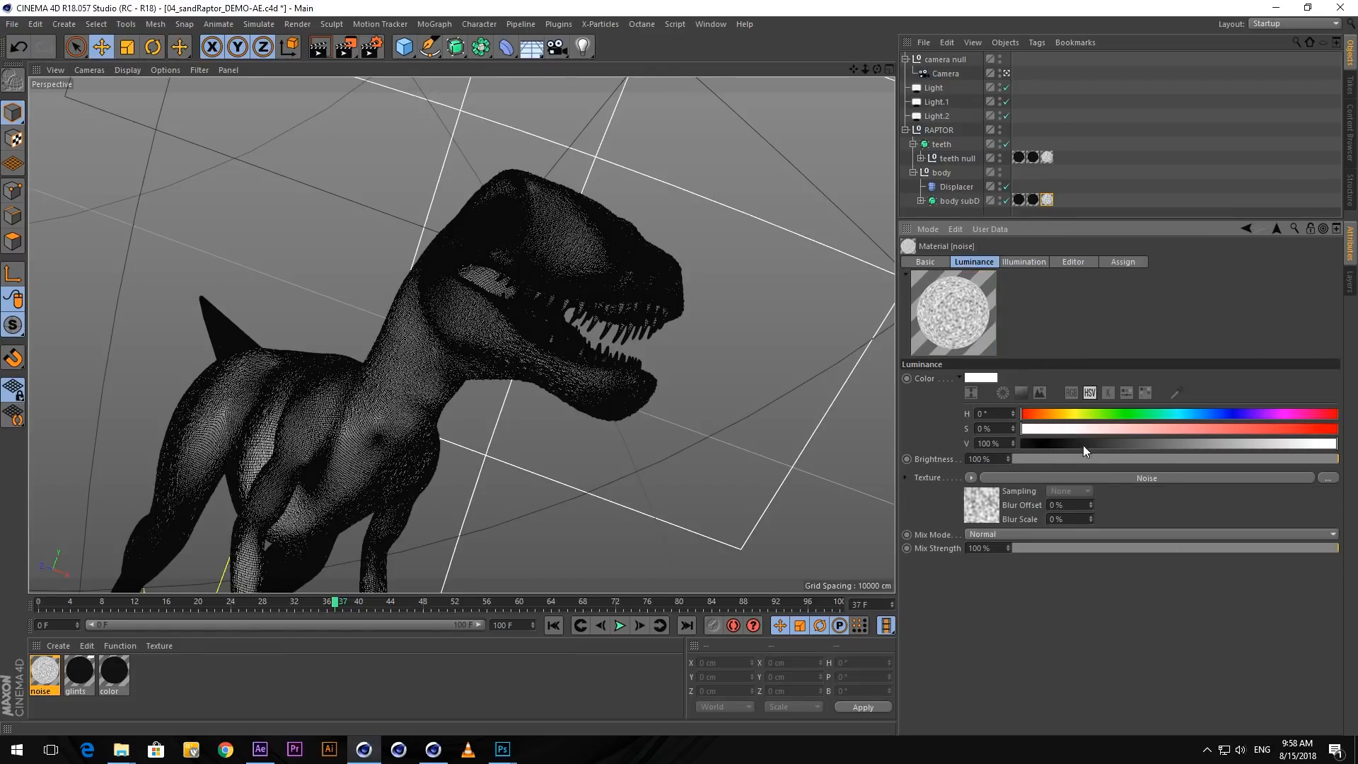
pyautogui.click(1106, 478)
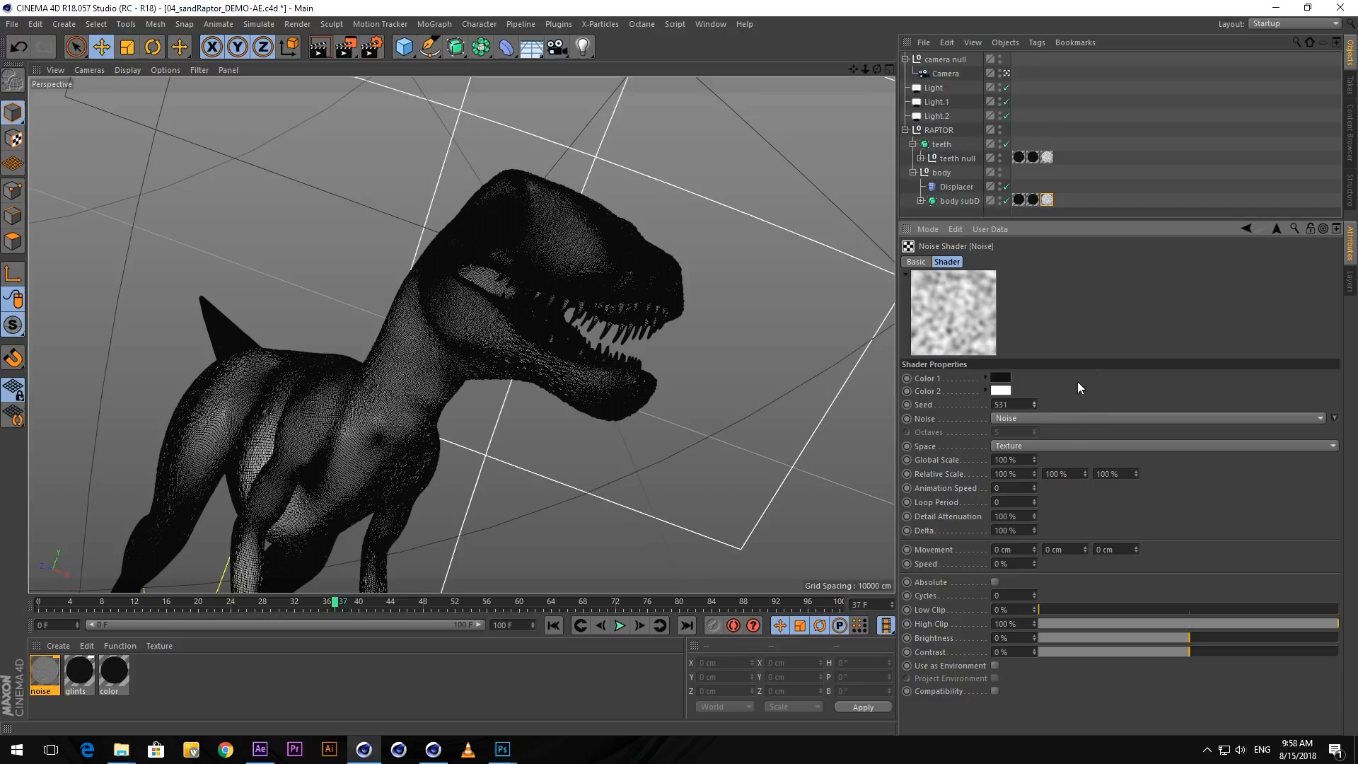
pyautogui.click(1108, 417)
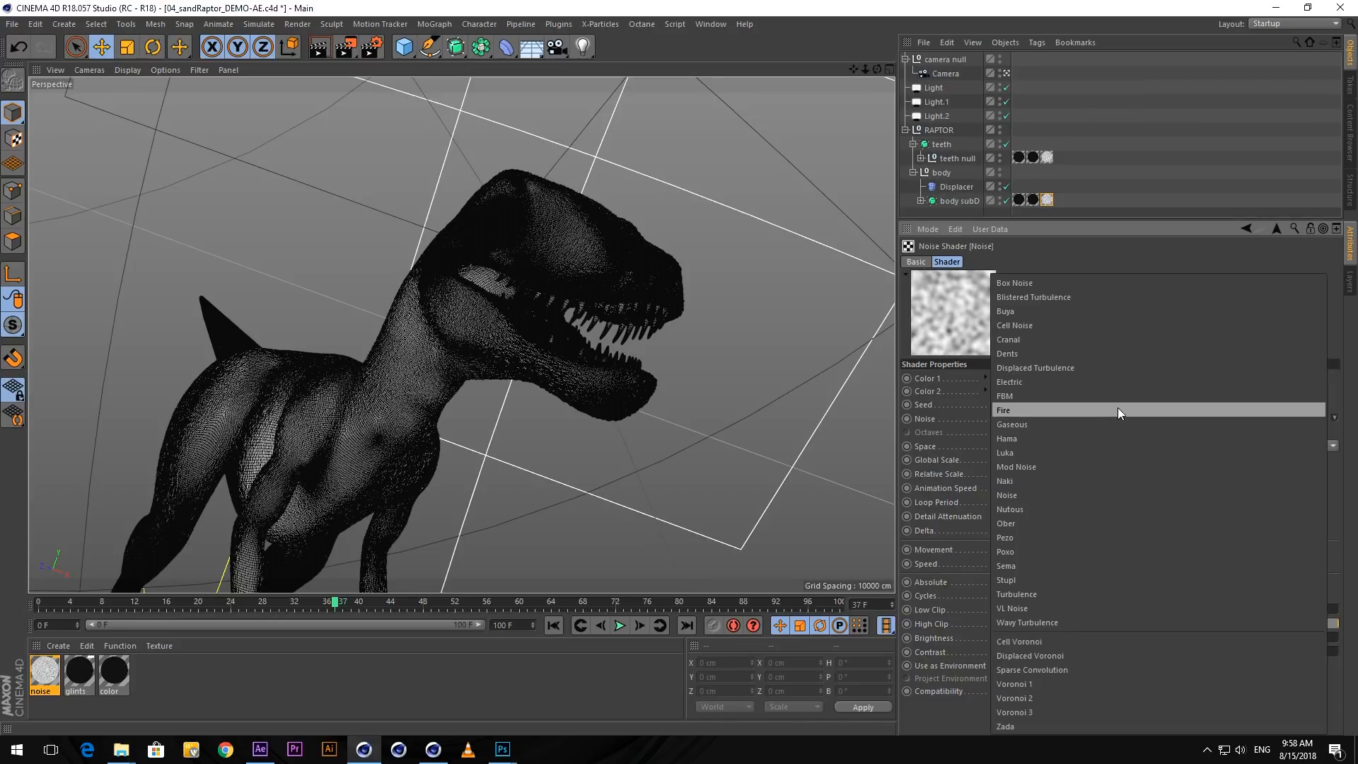
pyautogui.click(1088, 642)
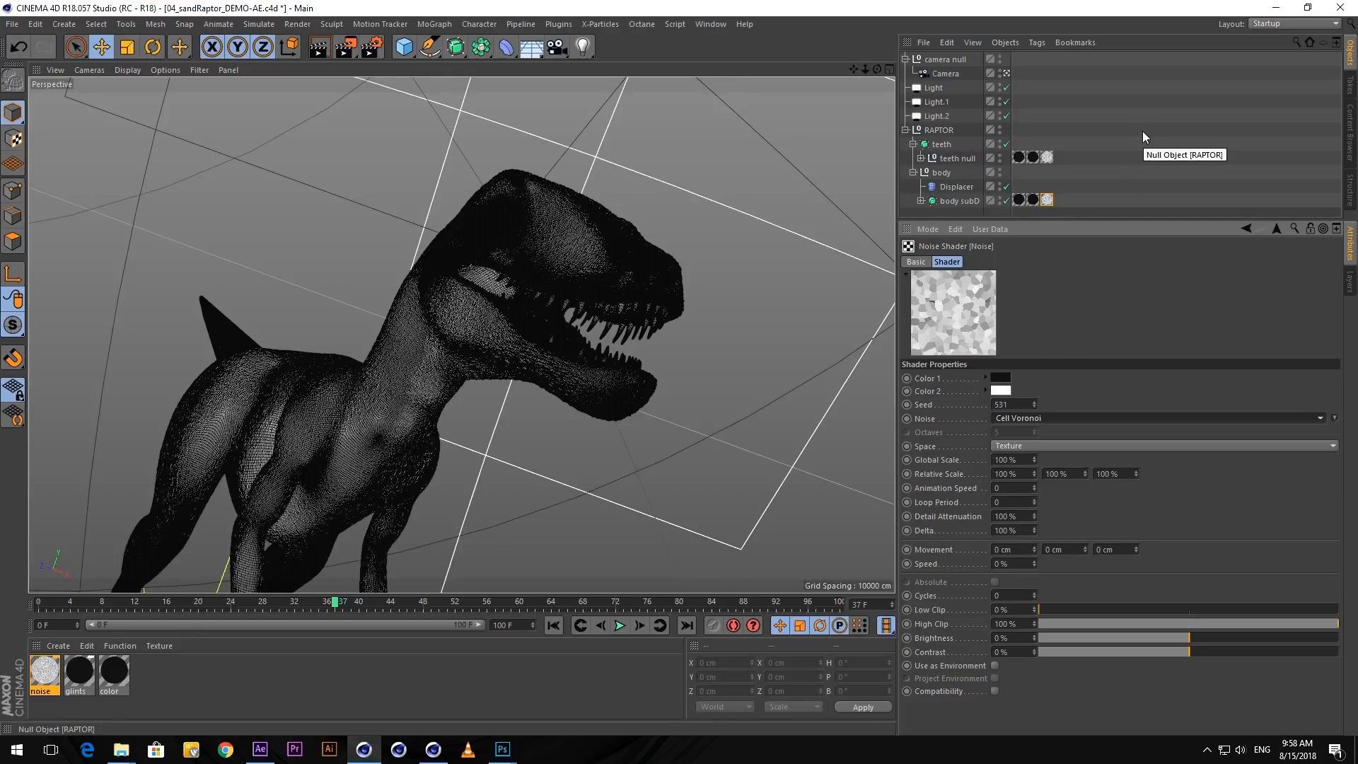
# - Switch to After Effects and add 04_sandRaptor_DEMO-AE.c4d as the top layer of the composition
pyautogui.click(260, 749)
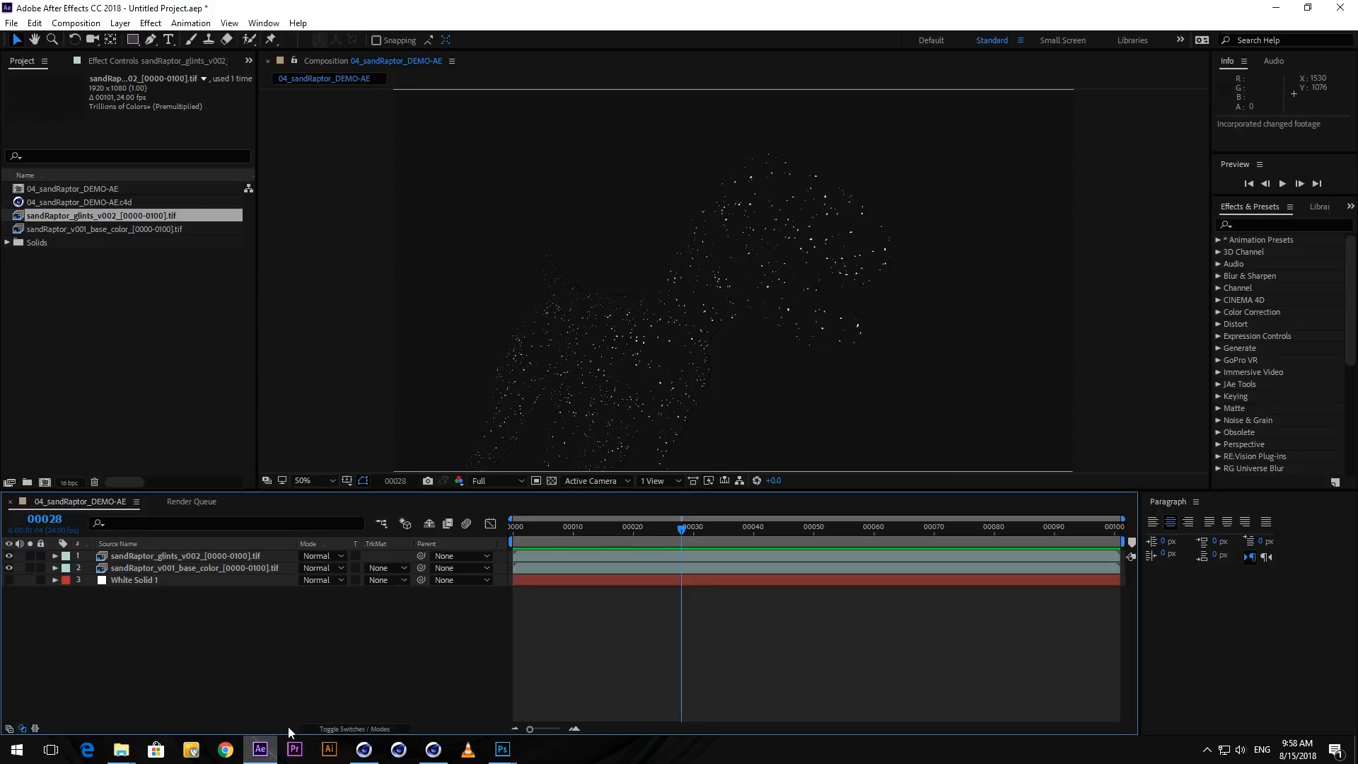
pyautogui.click(69, 283)
pyautogui.moveTo(79, 198); pyautogui.dragTo(172, 553)
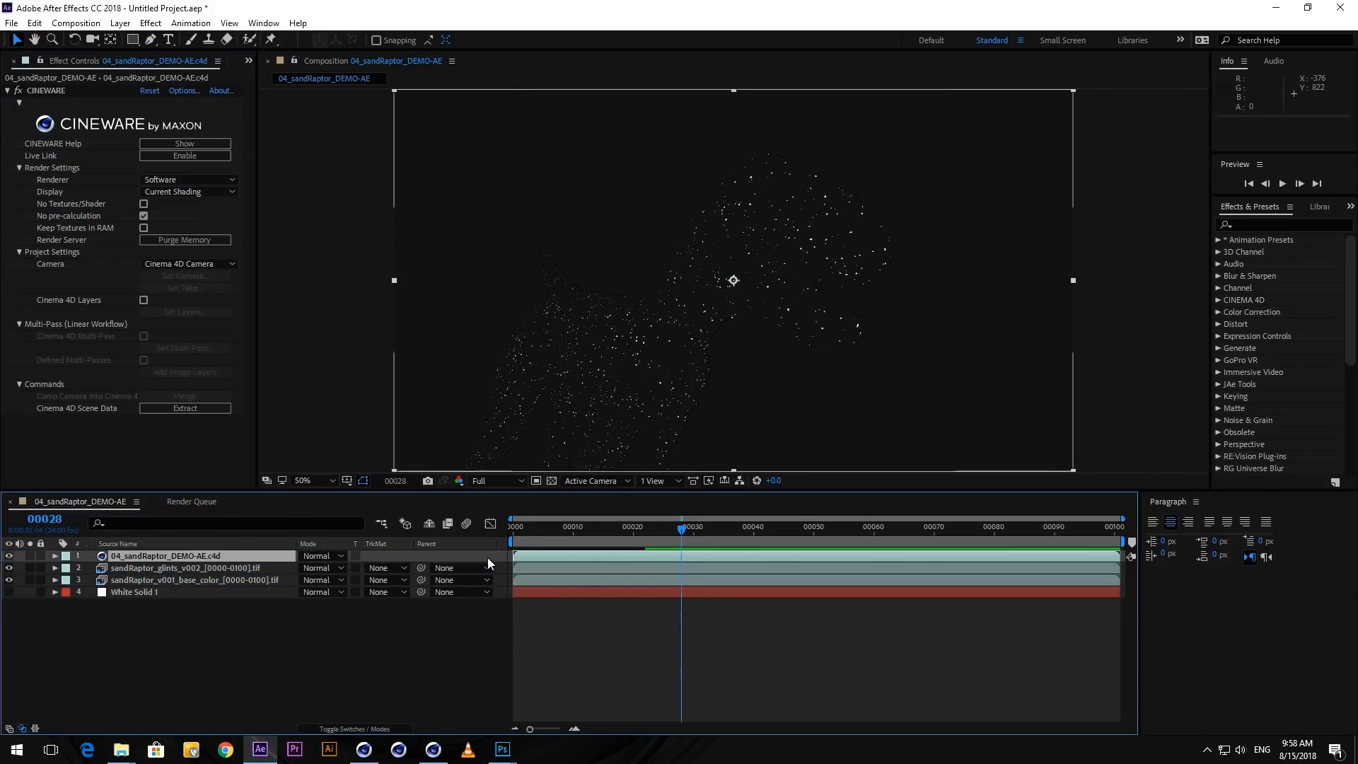
# - Set the Cineware renderer to Standard (Final), disable No pre-calculation, and enable Keep Textures in RAM
pyautogui.click(190, 180)
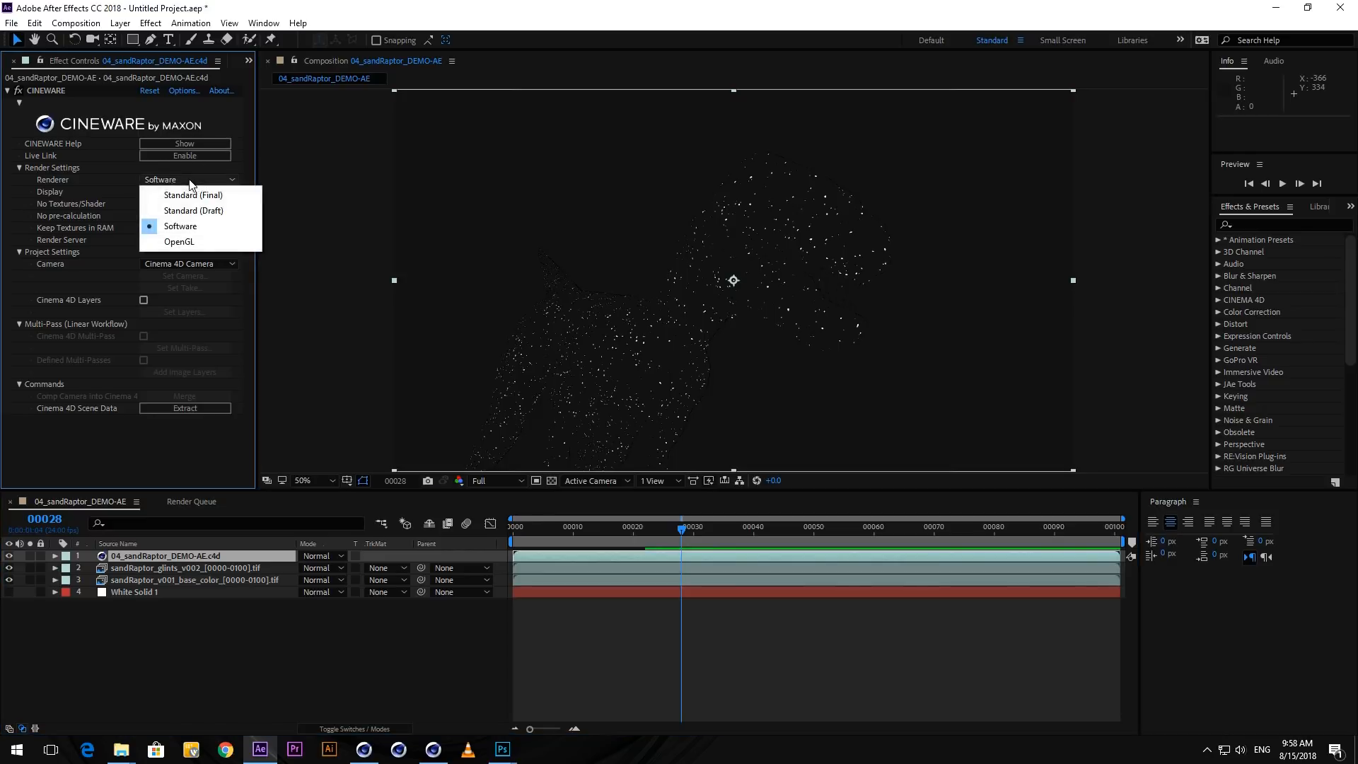
pyautogui.click(187, 188)
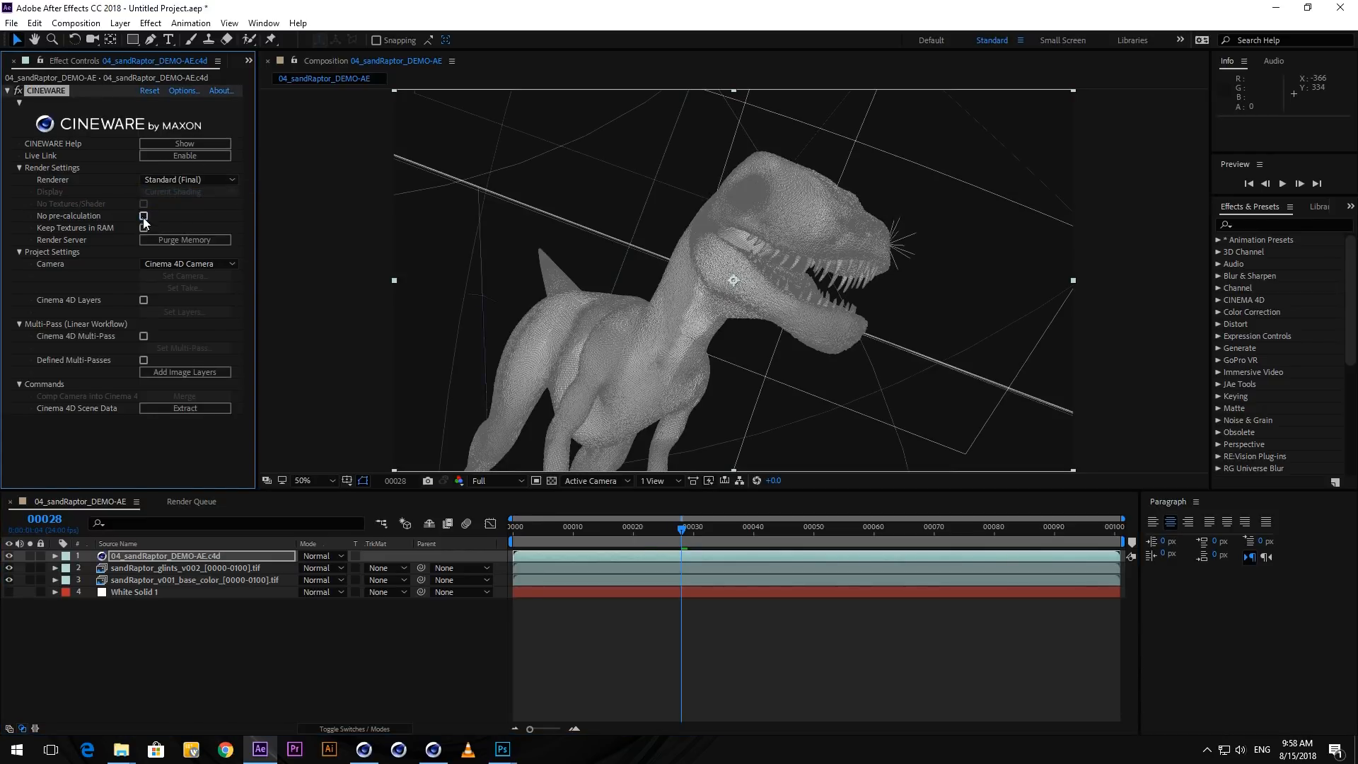
pyautogui.click(143, 228)
pyautogui.click(749, 674)
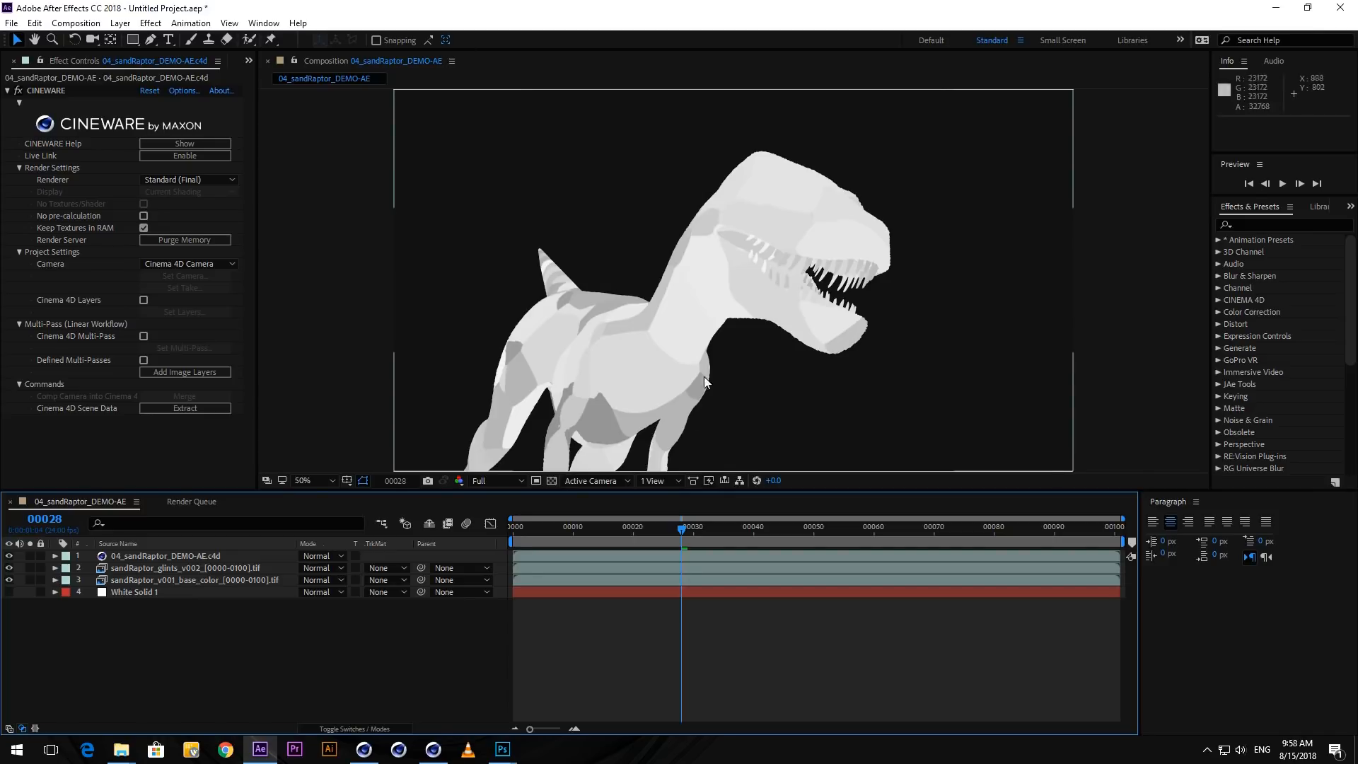
# - Switch to Cinema 4D, set the Noise shader's Global Scale to 12%, and save the scene
pyautogui.click(363, 754)
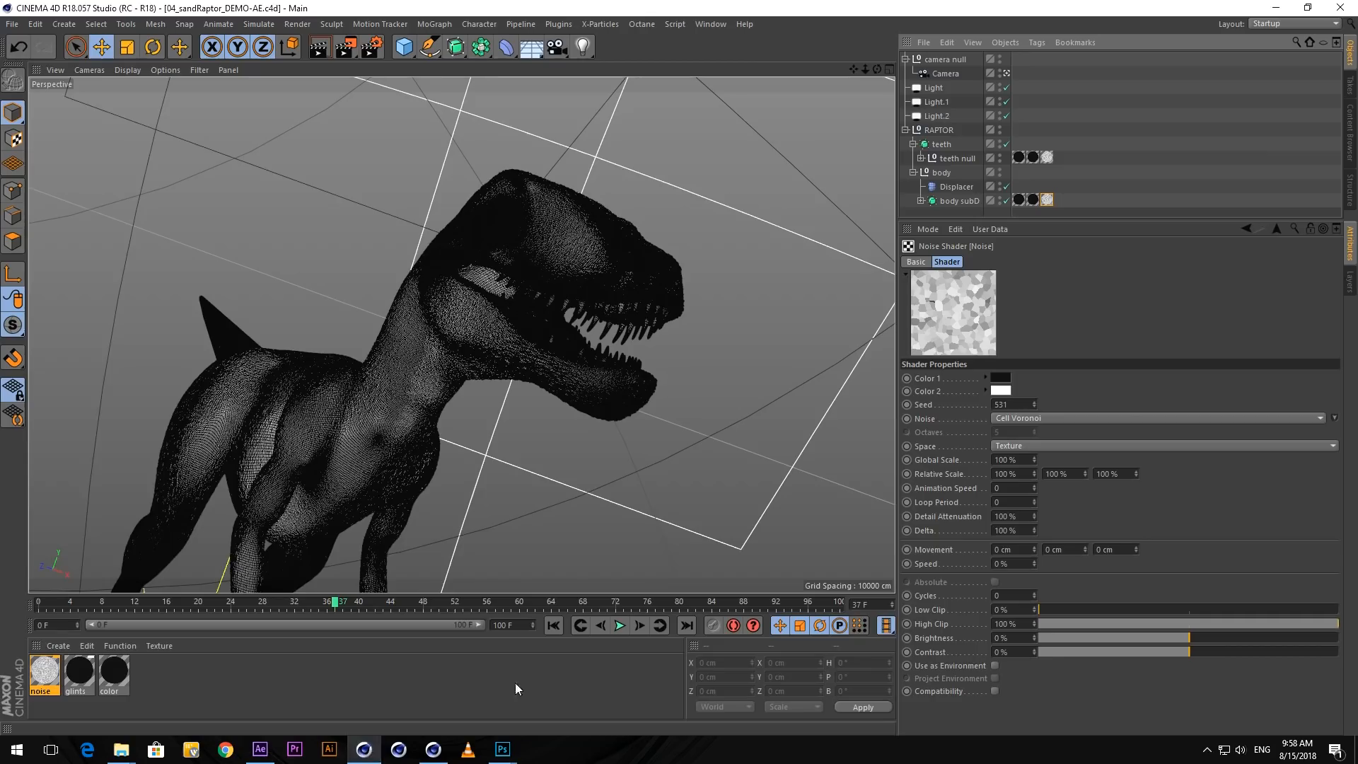
pyautogui.click(1023, 460)
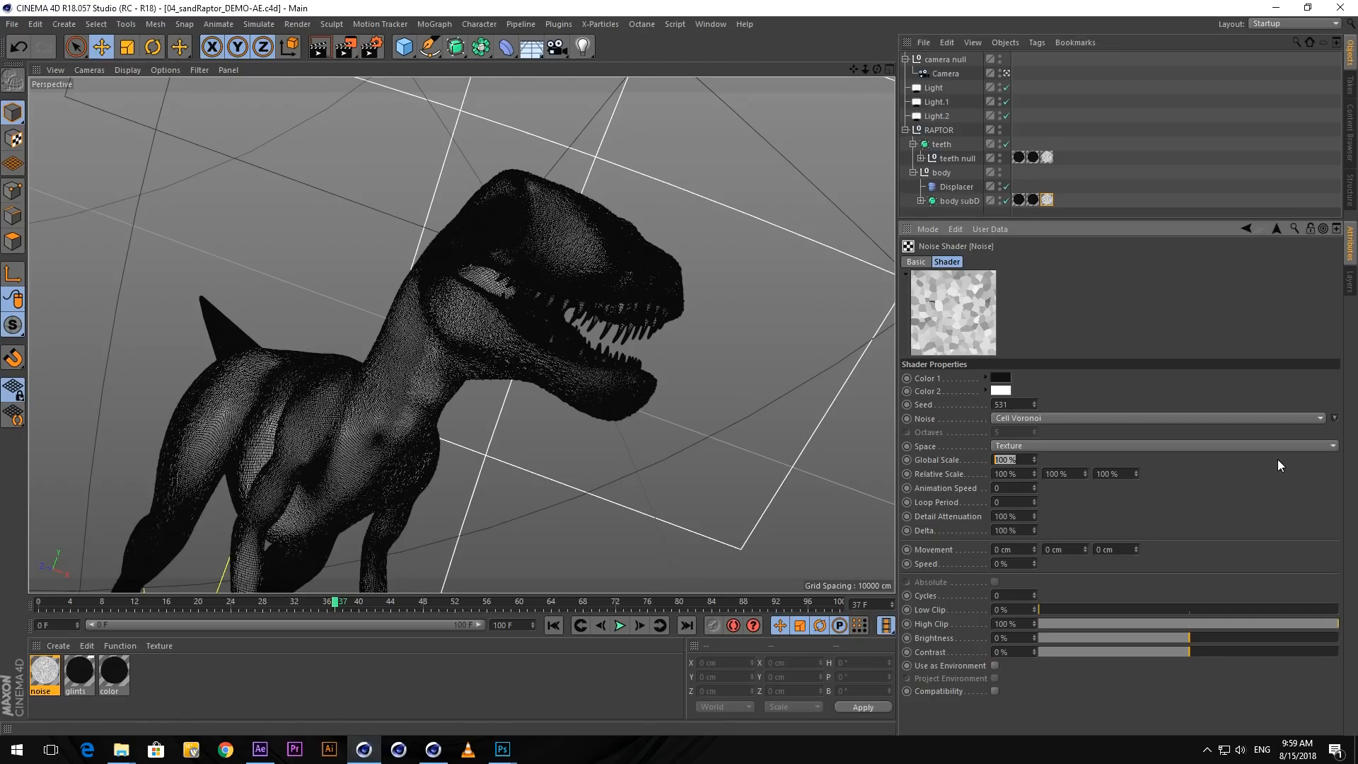
pyautogui.write('12')
pyautogui.press('Return')
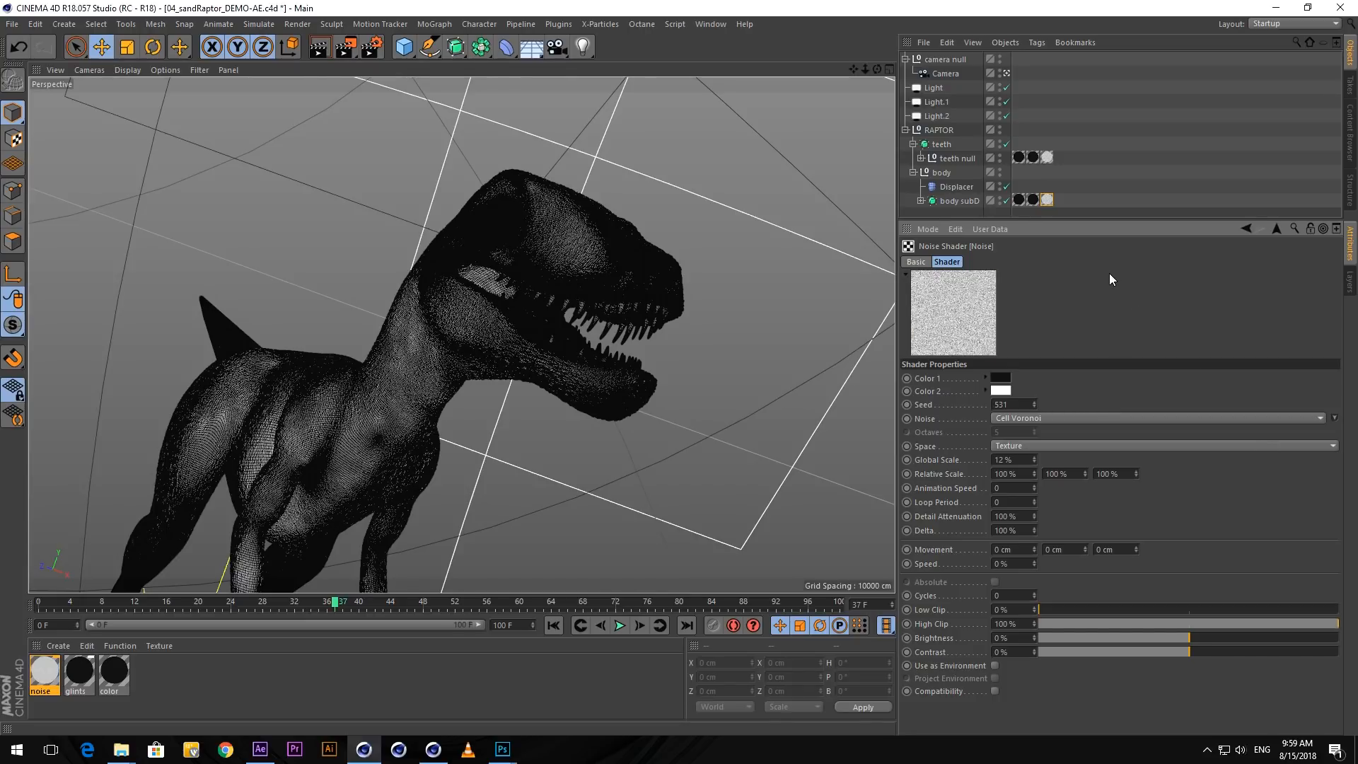
pyautogui.hotkey('ctrl', 's')
# - Switch to After Effects and import the sandRaptor_v001_noise sequence from the noise folder with premultiplied alpha
pyautogui.click(260, 749)
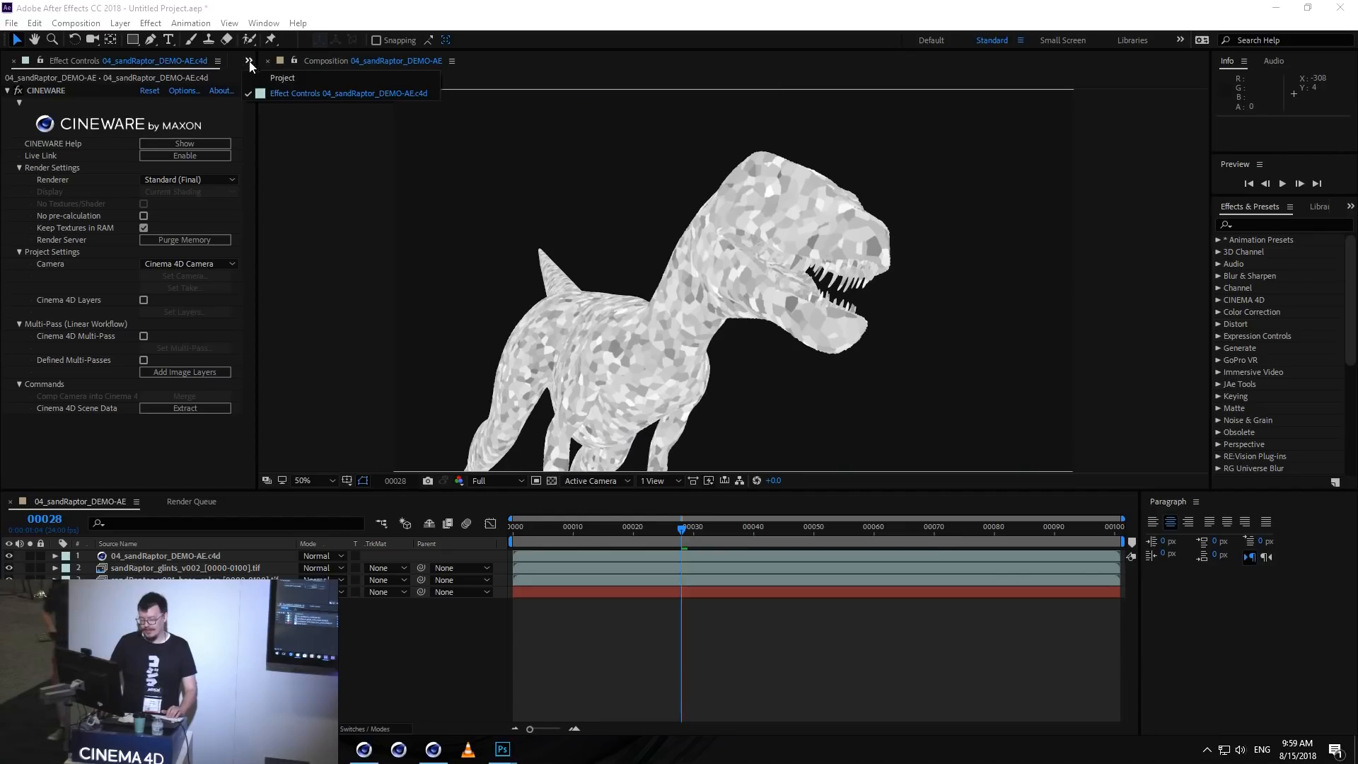
pyautogui.click(22, 60)
pyautogui.click(86, 329)
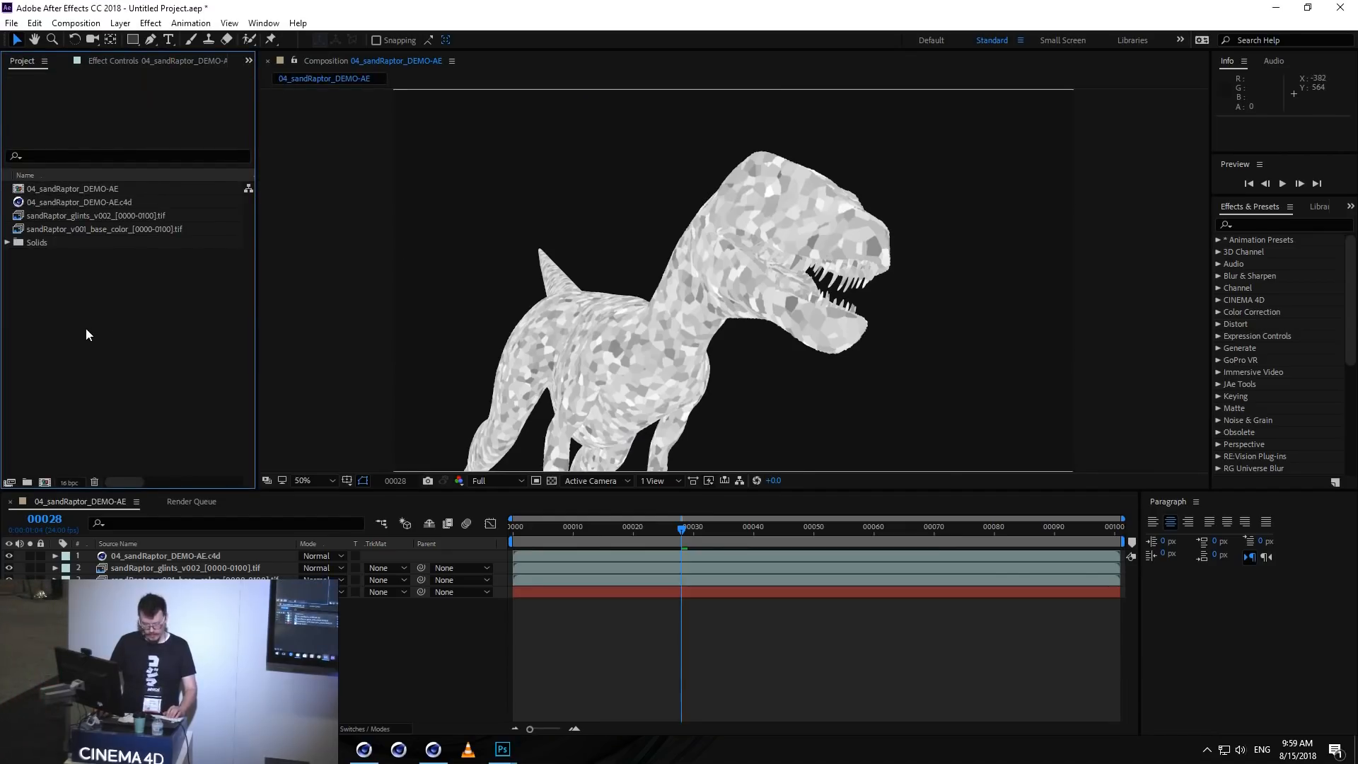
pyautogui.doubleClick(96, 330)
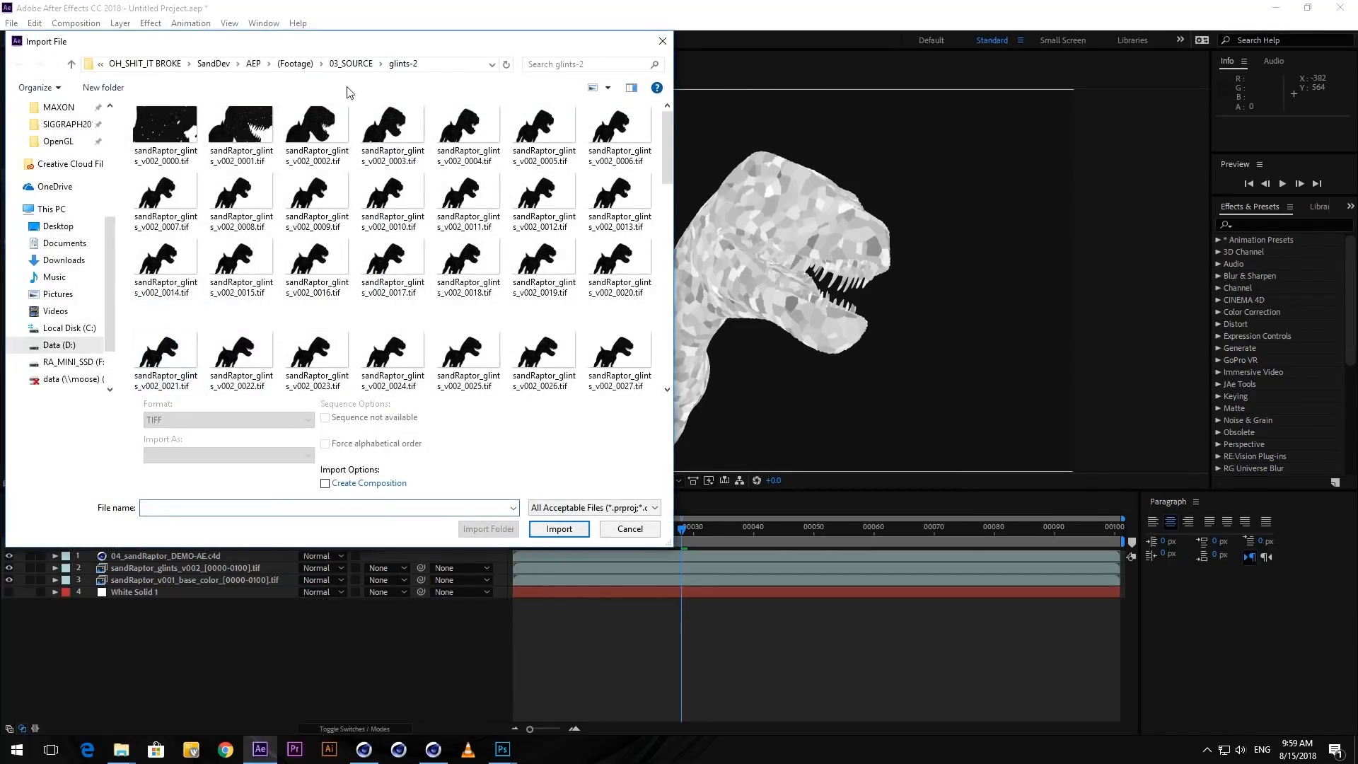
pyautogui.click(356, 65)
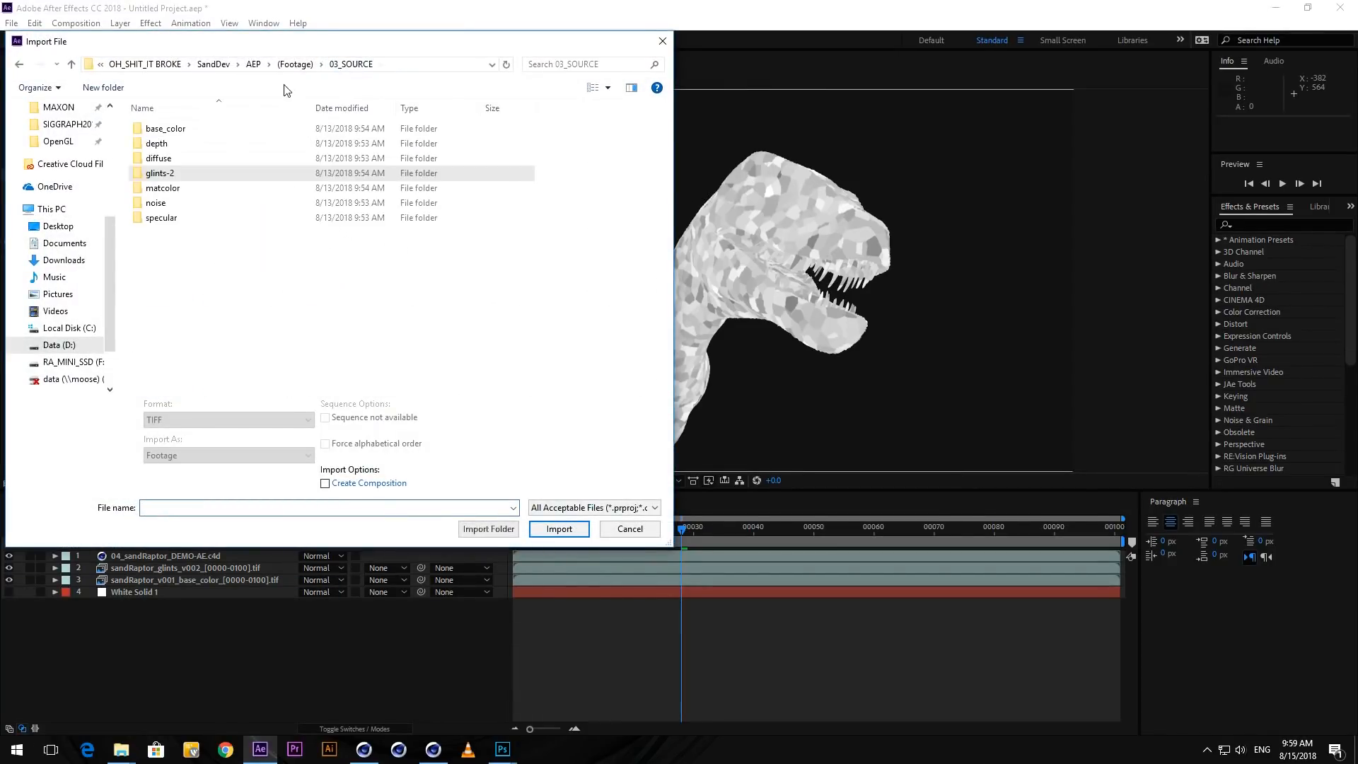
pyautogui.doubleClick(177, 203)
pyautogui.doubleClick(242, 137)
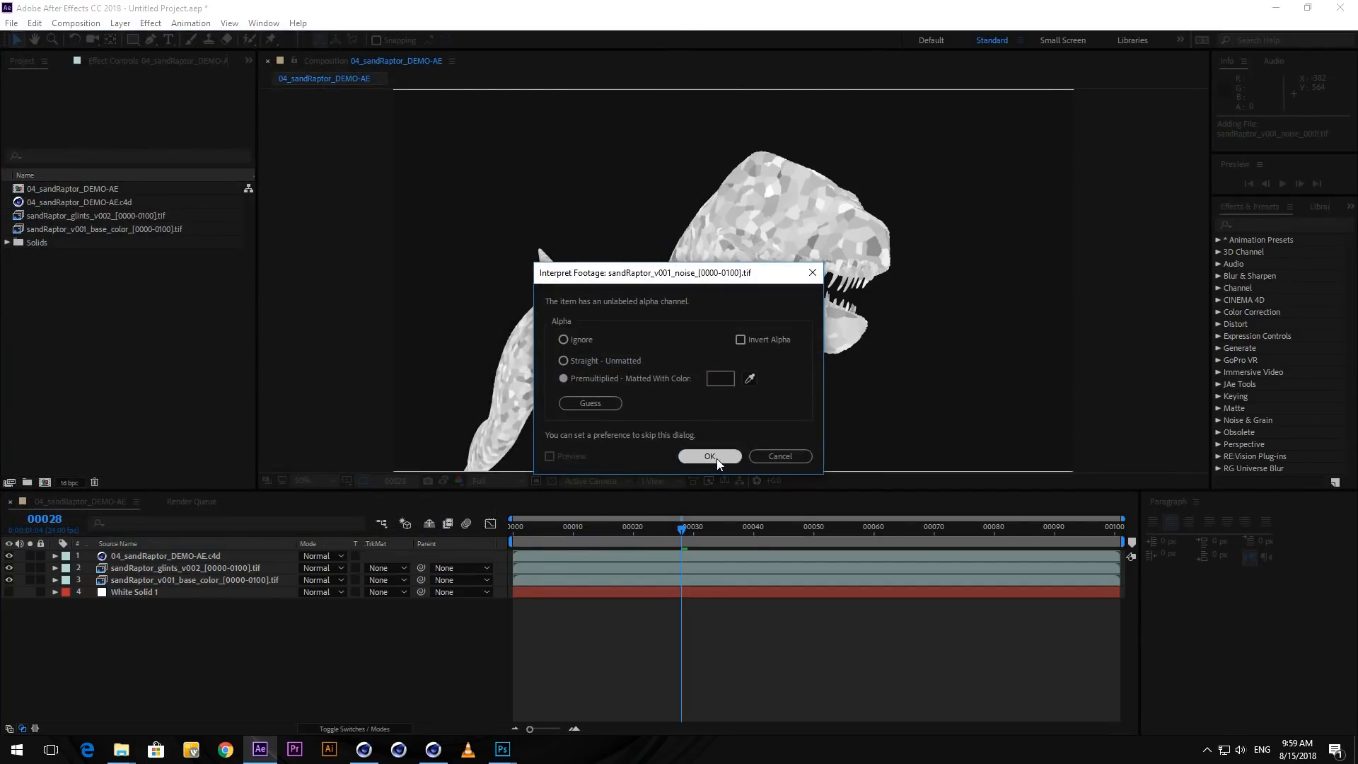
pyautogui.click(709, 456)
# - Replace the Cinema 4D scene layer with the imported noise sequence and interpret that footage at 24 fps
pyautogui.click(124, 556)
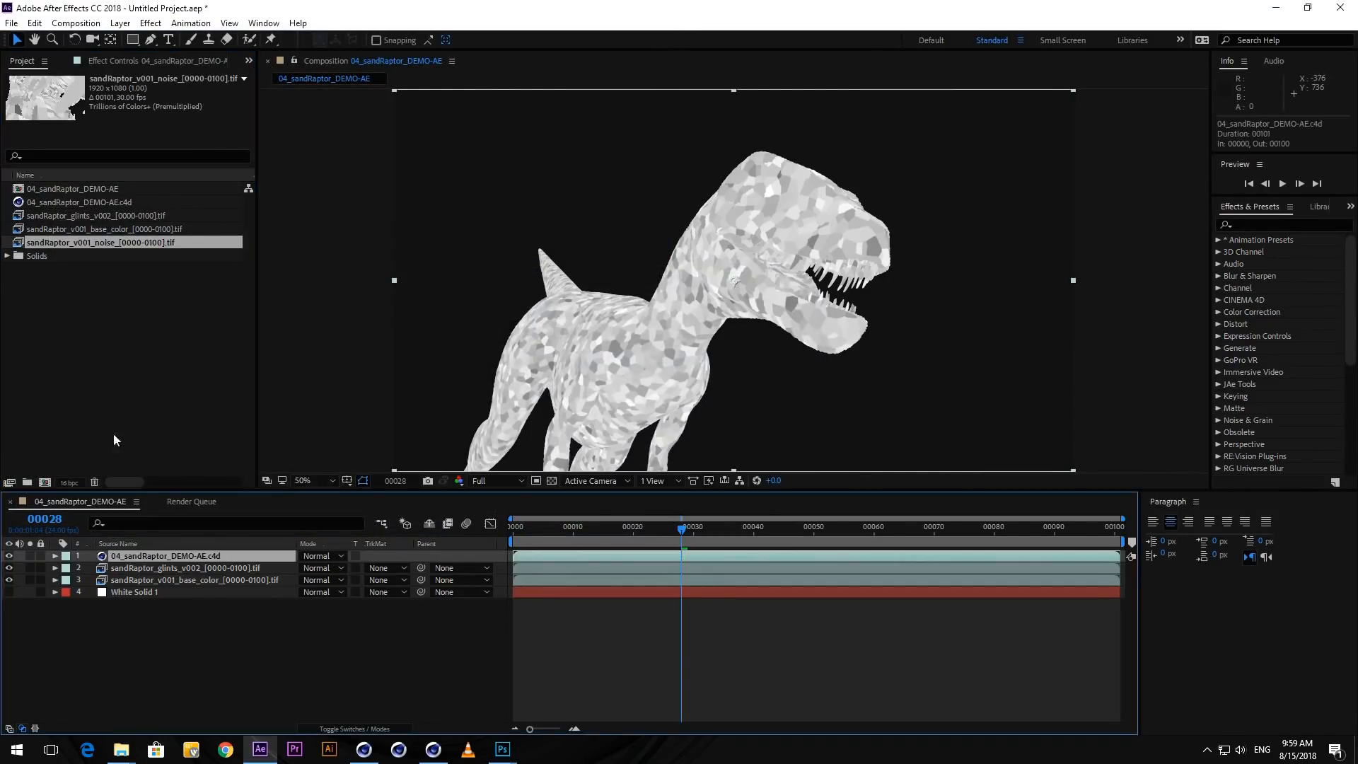
pyautogui.keyDown('alt'); pyautogui.moveTo(80, 243); pyautogui.dragTo(171, 554); pyautogui.keyUp('alt')
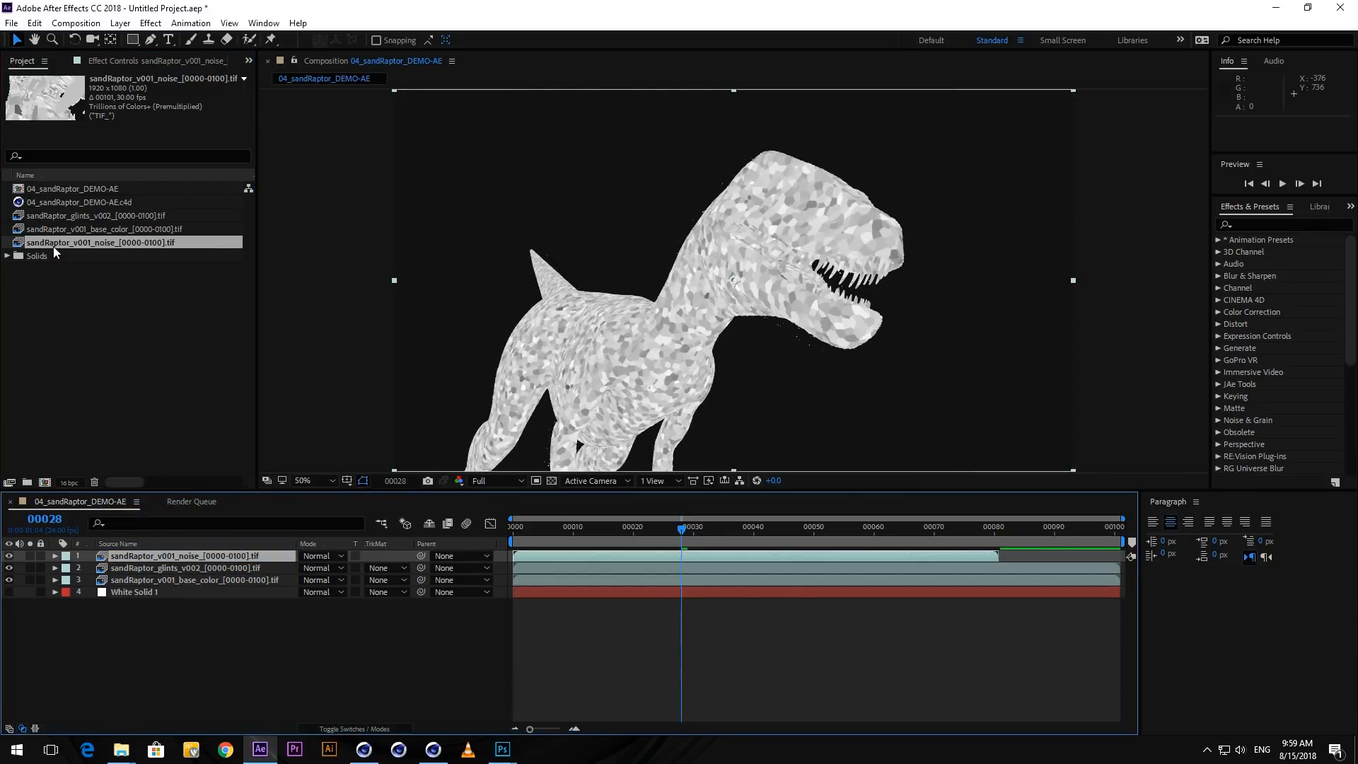
pyautogui.rightClick(99, 244)
pyautogui.moveTo(230, 351)
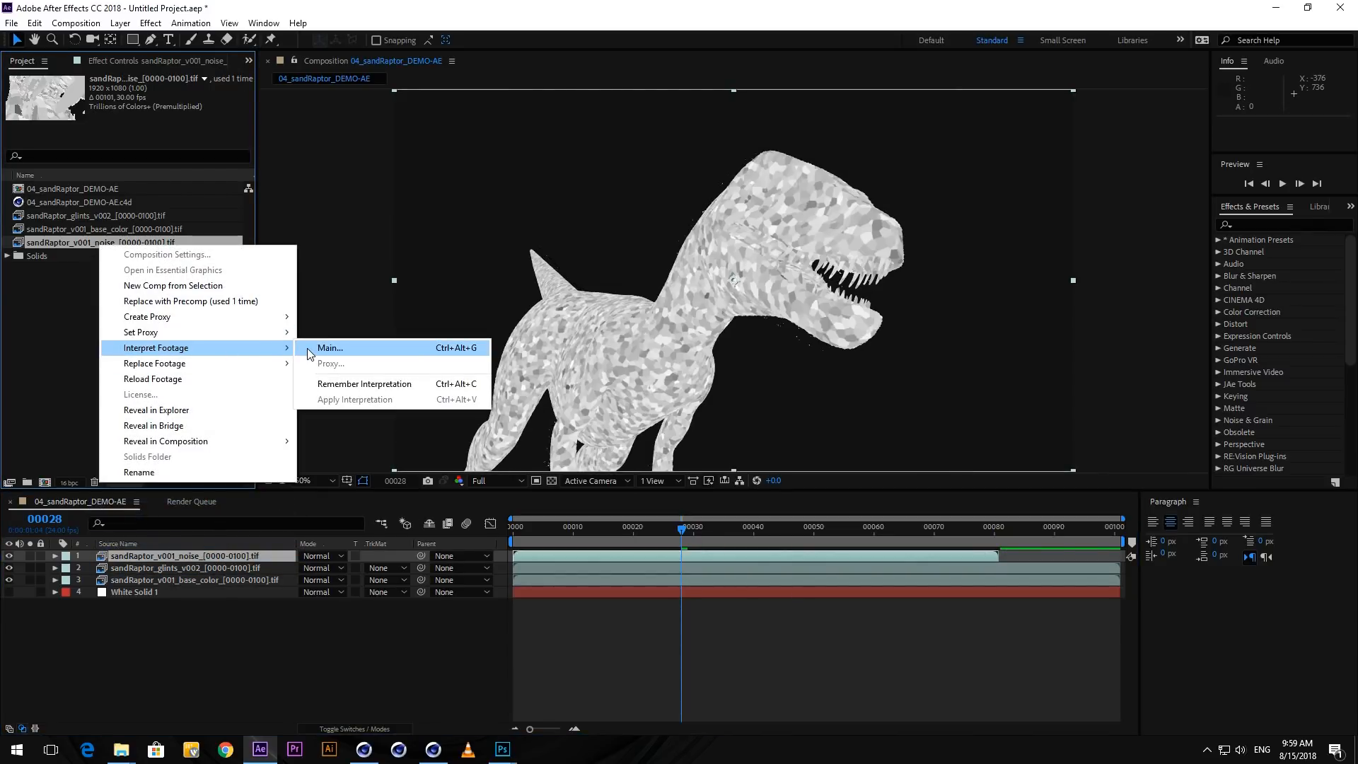
pyautogui.click(316, 348)
pyautogui.write('24')
pyautogui.press('Return')
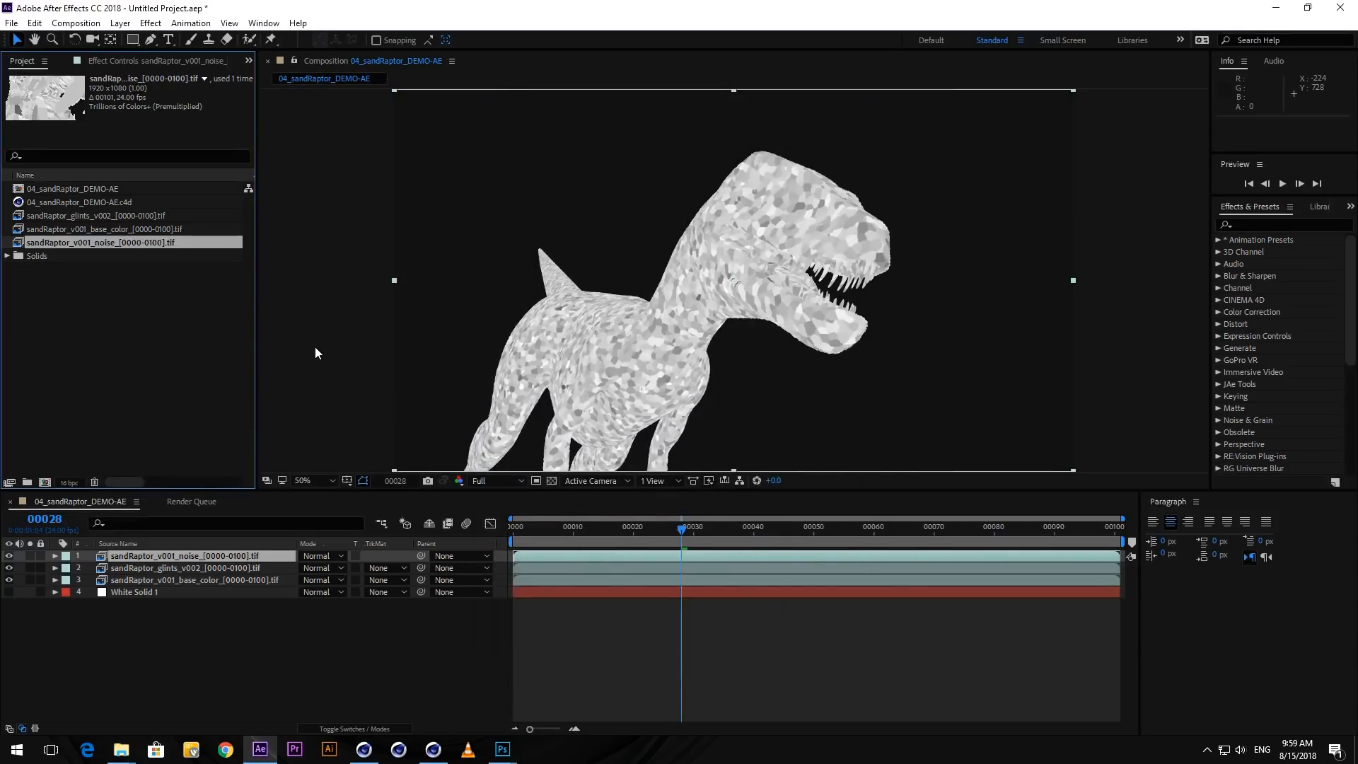
# - Play back the noise sequence from the start and scrub through the timeline to frame 35
pyautogui.moveTo(680, 528); pyautogui.dragTo(500, 533)
pyautogui.press('space')
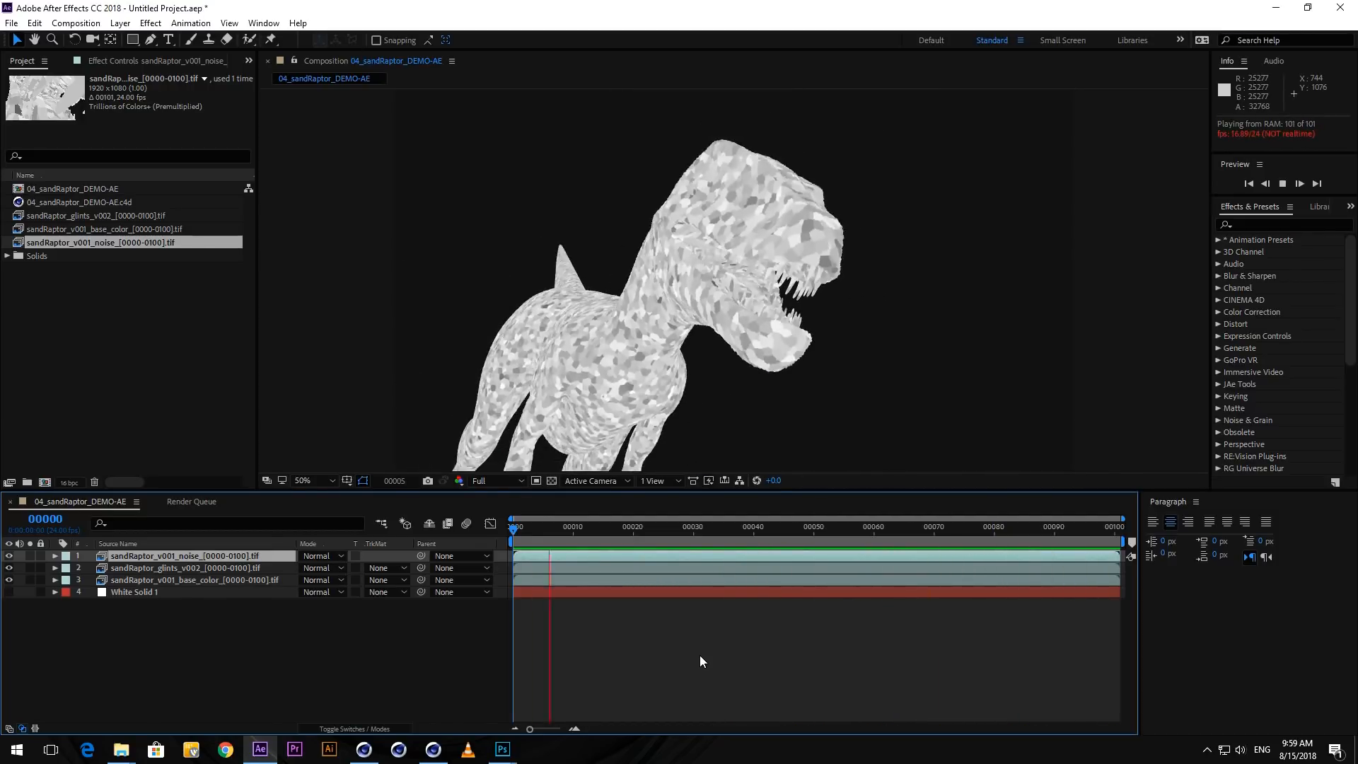
pyautogui.press('space')
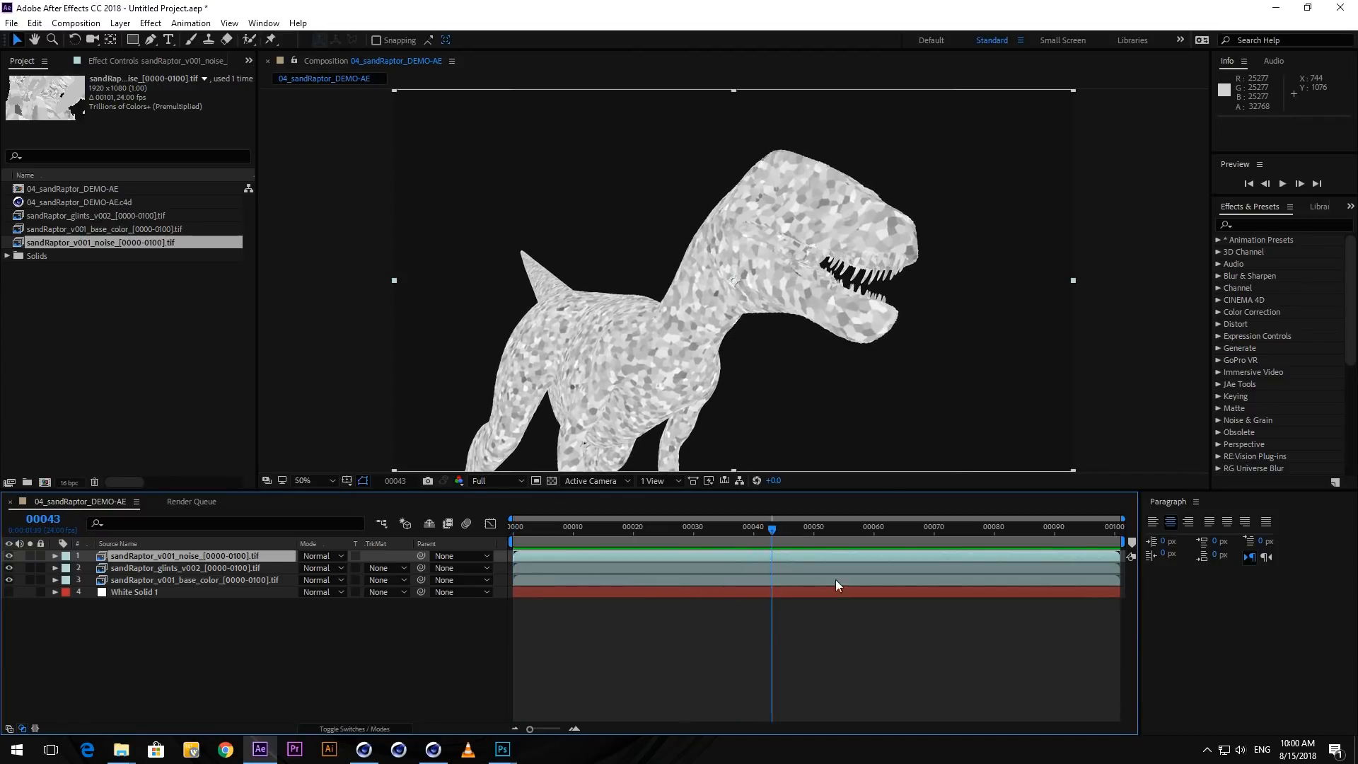
pyautogui.moveTo(758, 528); pyautogui.dragTo(531, 535)
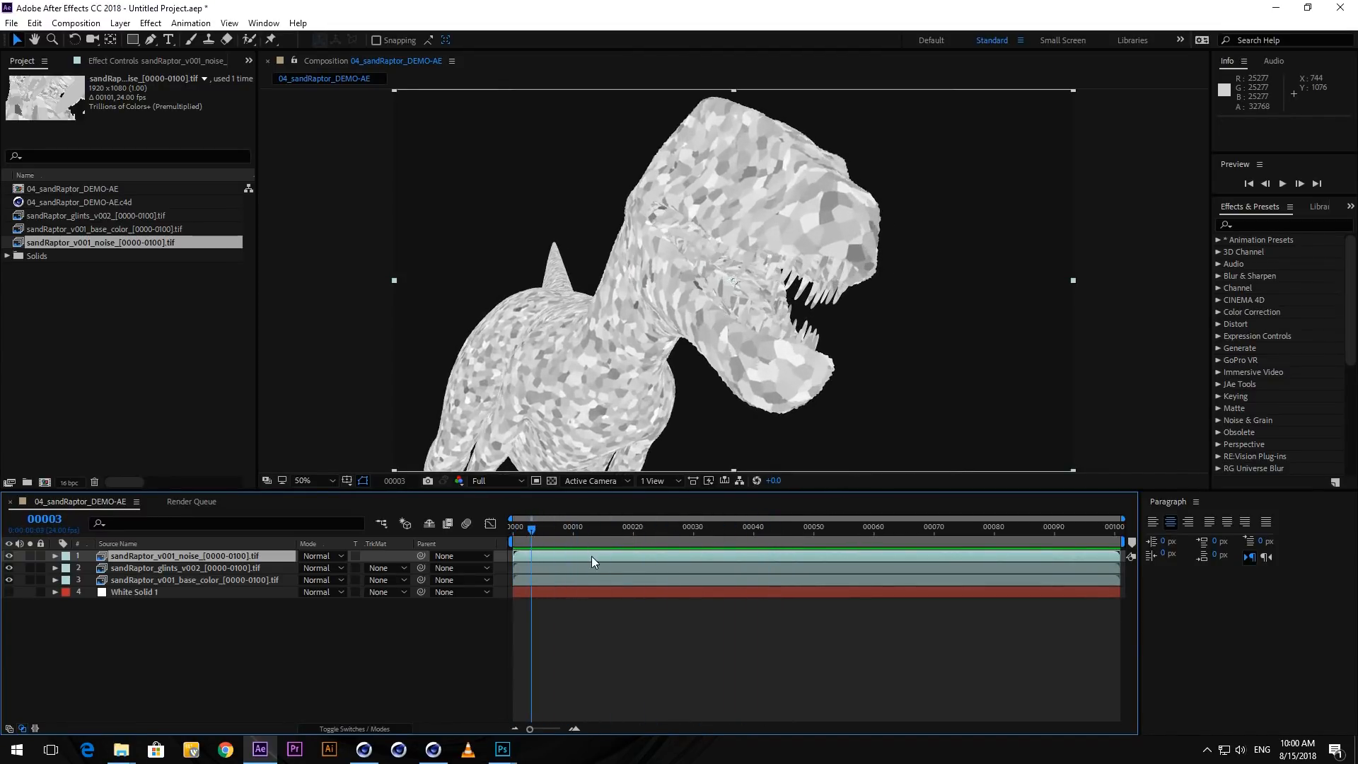
pyautogui.click(723, 529)
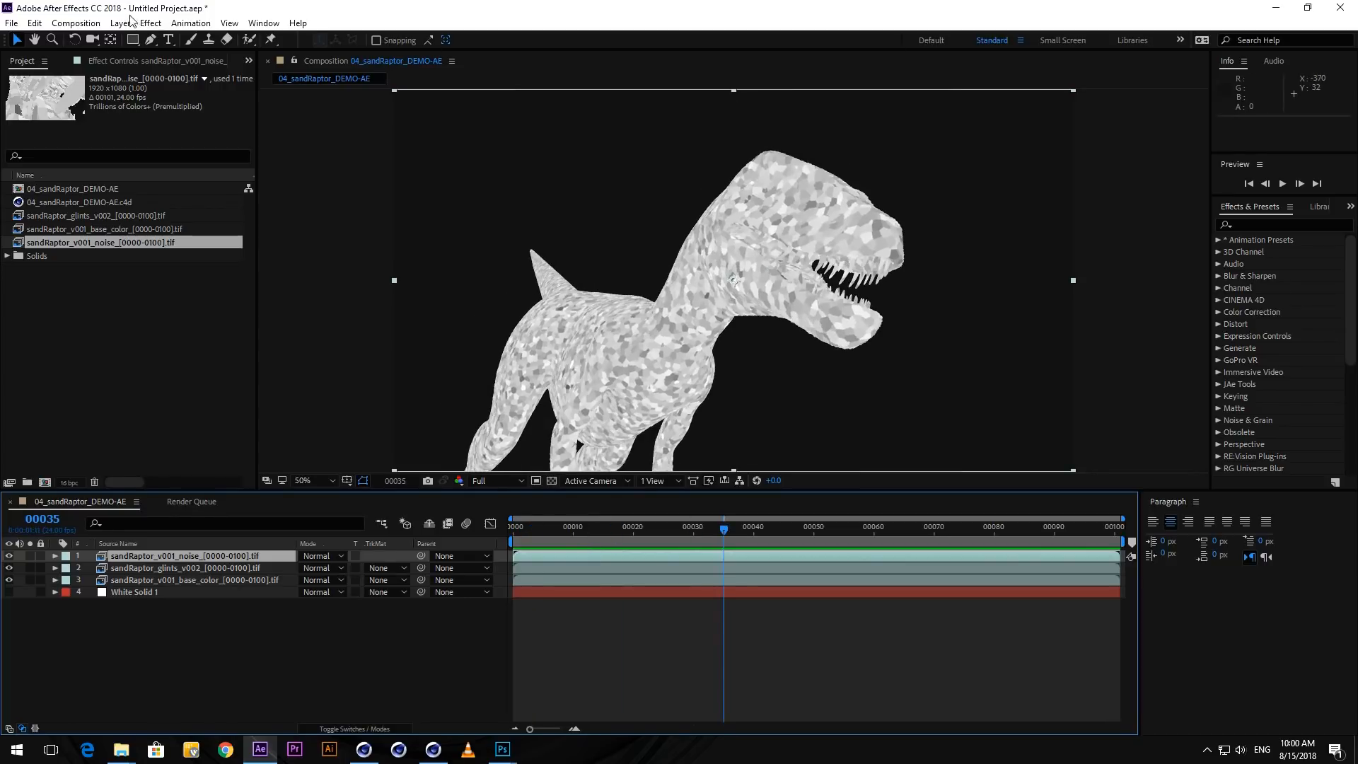
# - Apply the Colorama color correction effect to the noise sequence layer
pyautogui.click(150, 24)
pyautogui.moveTo(164, 171)
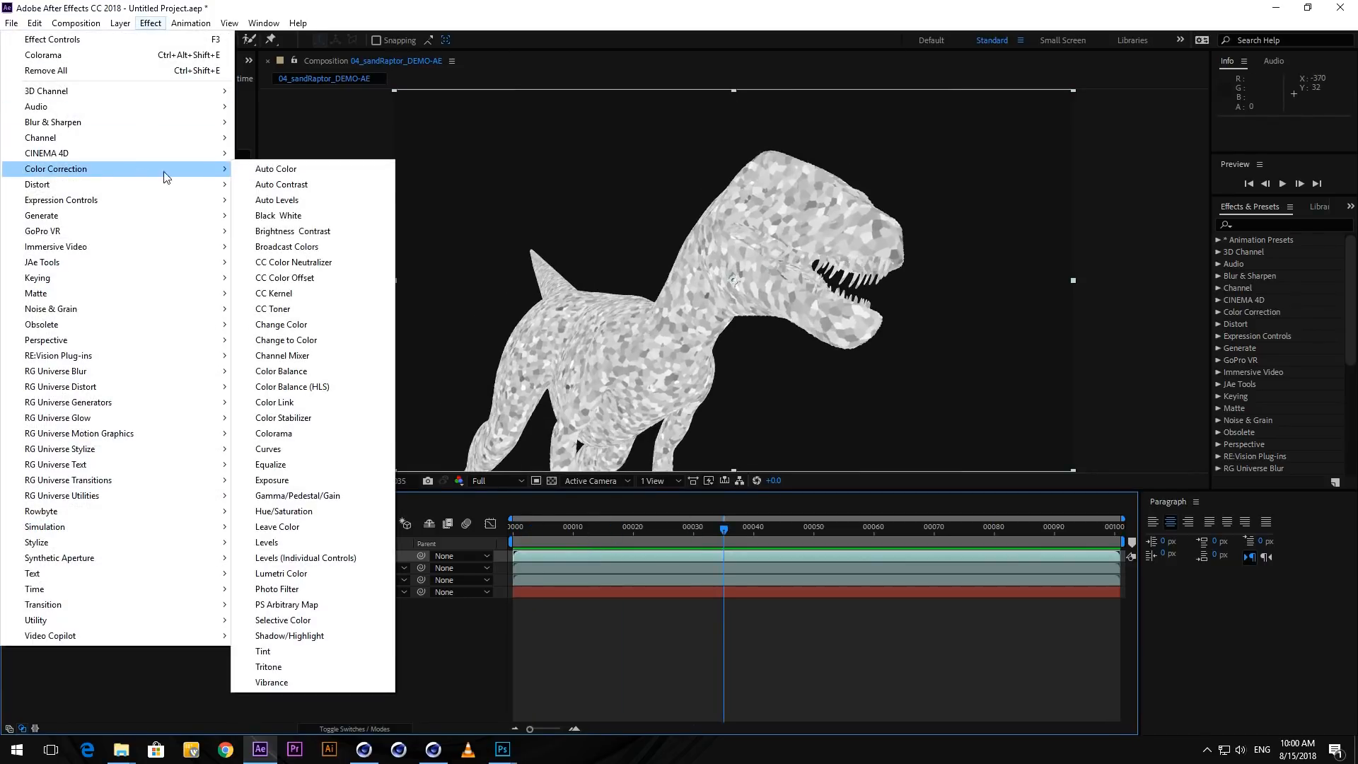
pyautogui.click(315, 435)
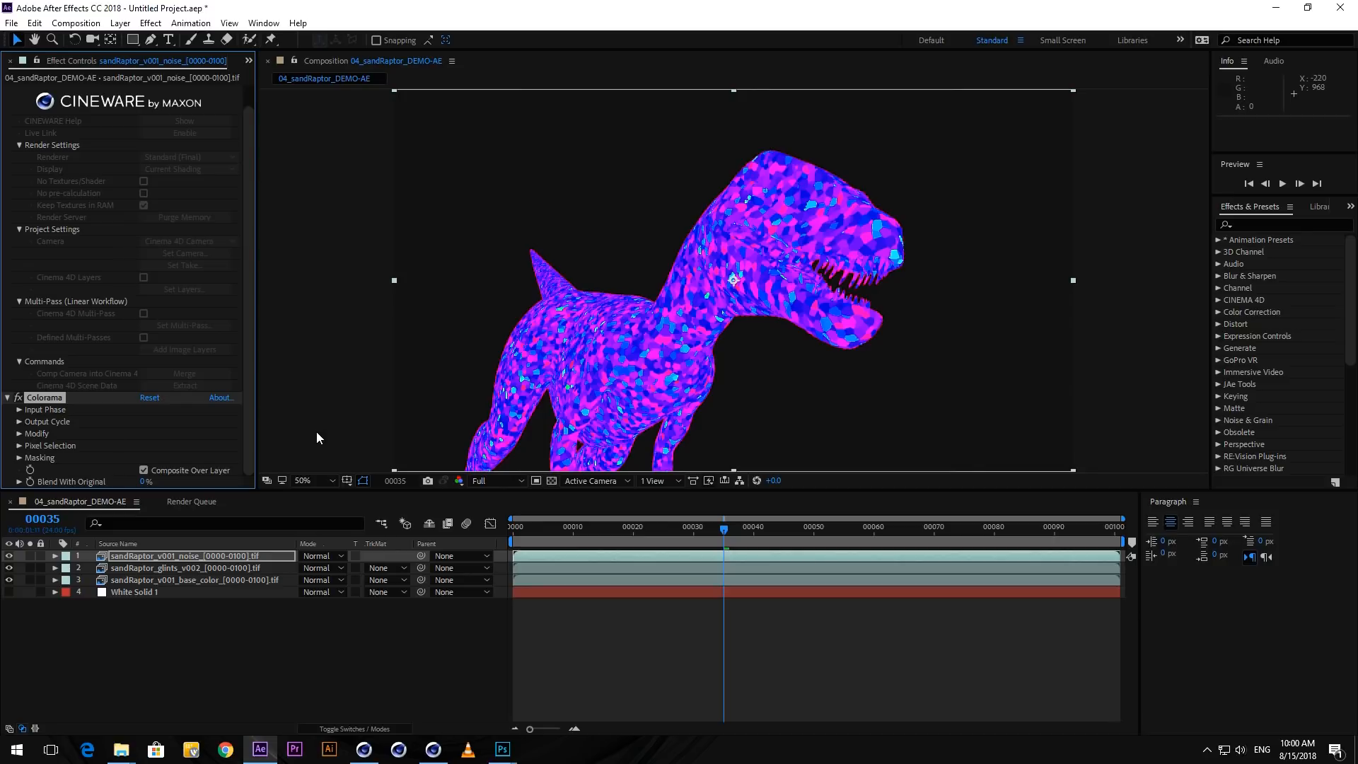
pyautogui.click(187, 648)
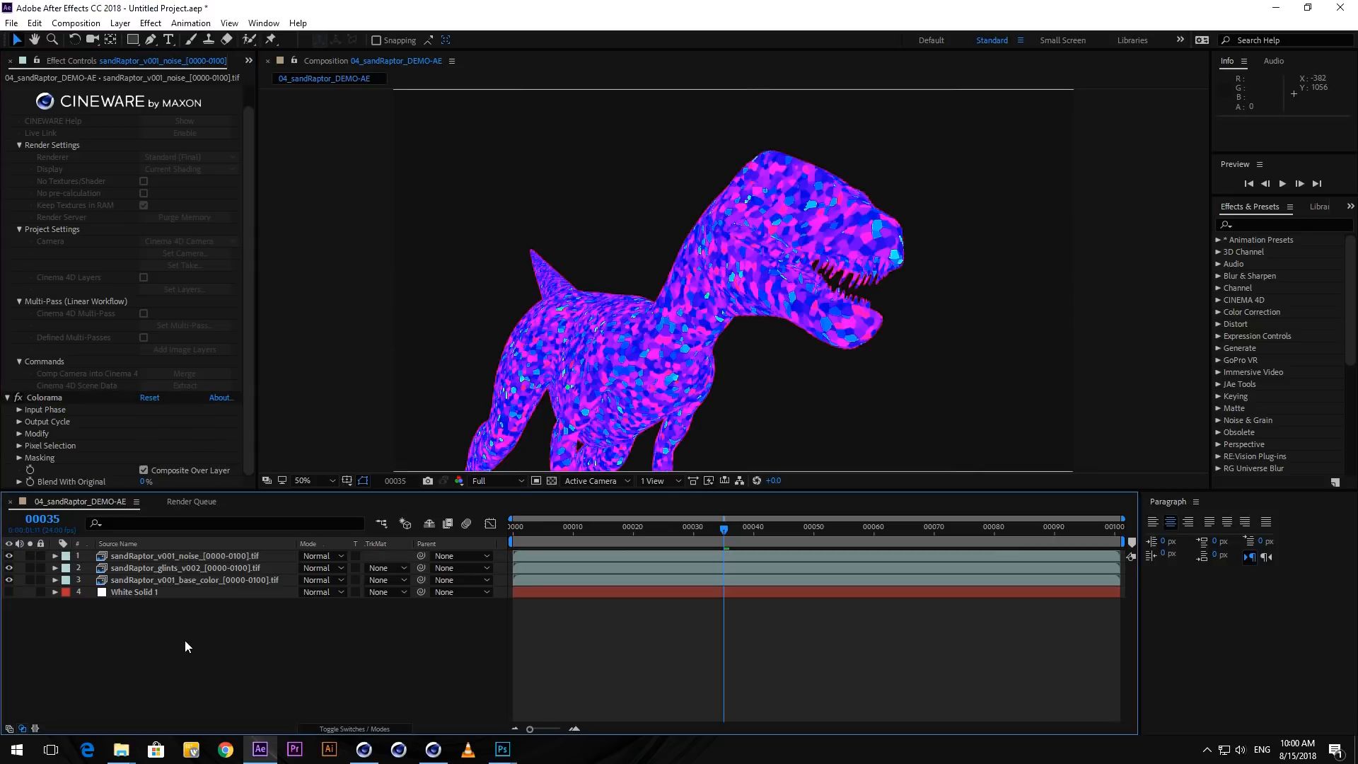
pyautogui.click(215, 553)
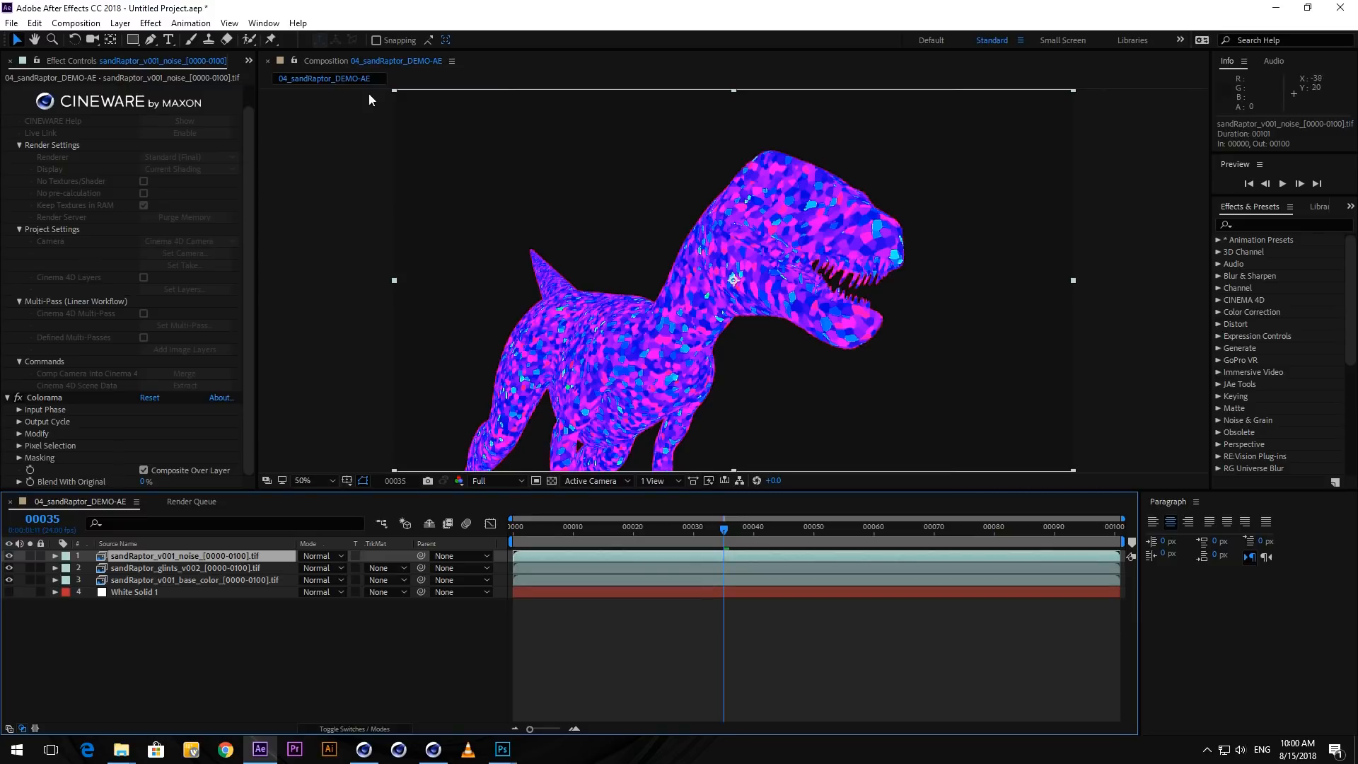
pyautogui.click(248, 61)
pyautogui.click(291, 77)
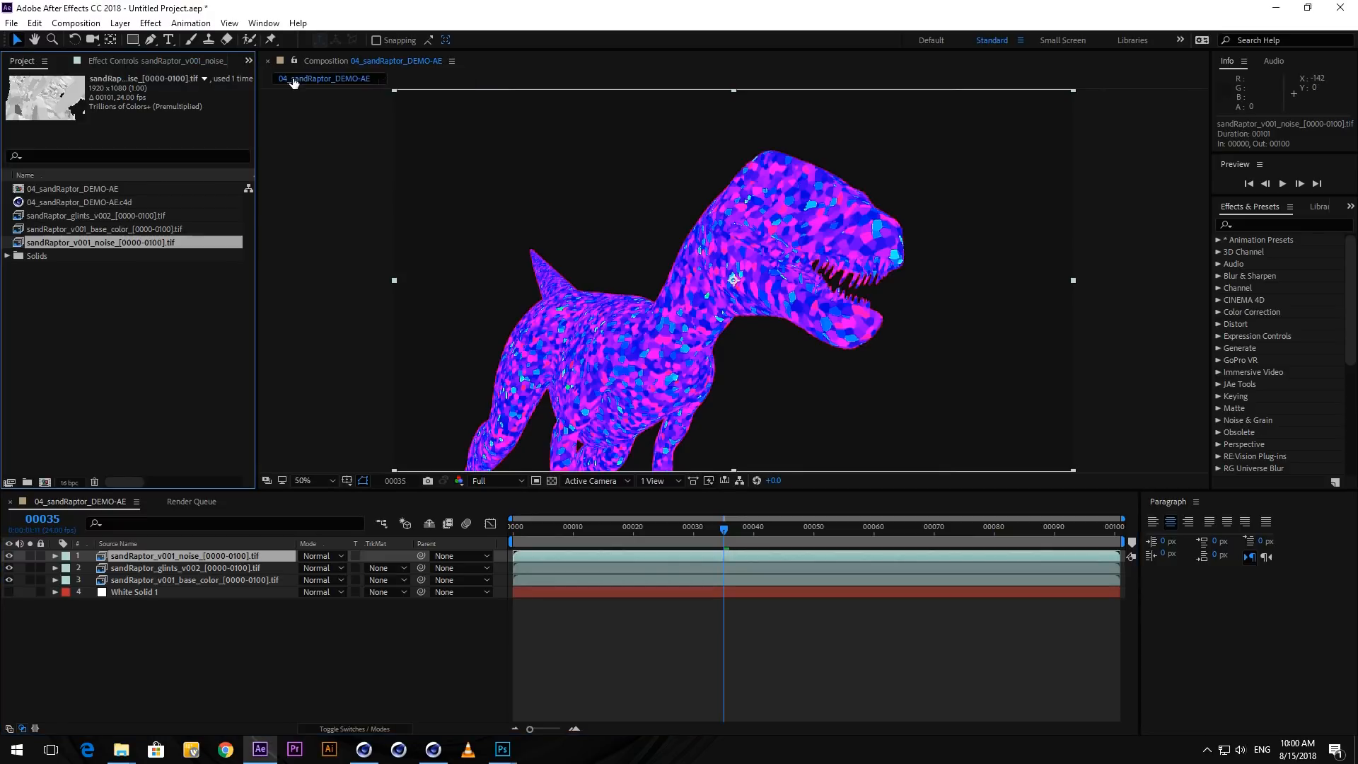
pyautogui.click(140, 316)
pyautogui.click(201, 633)
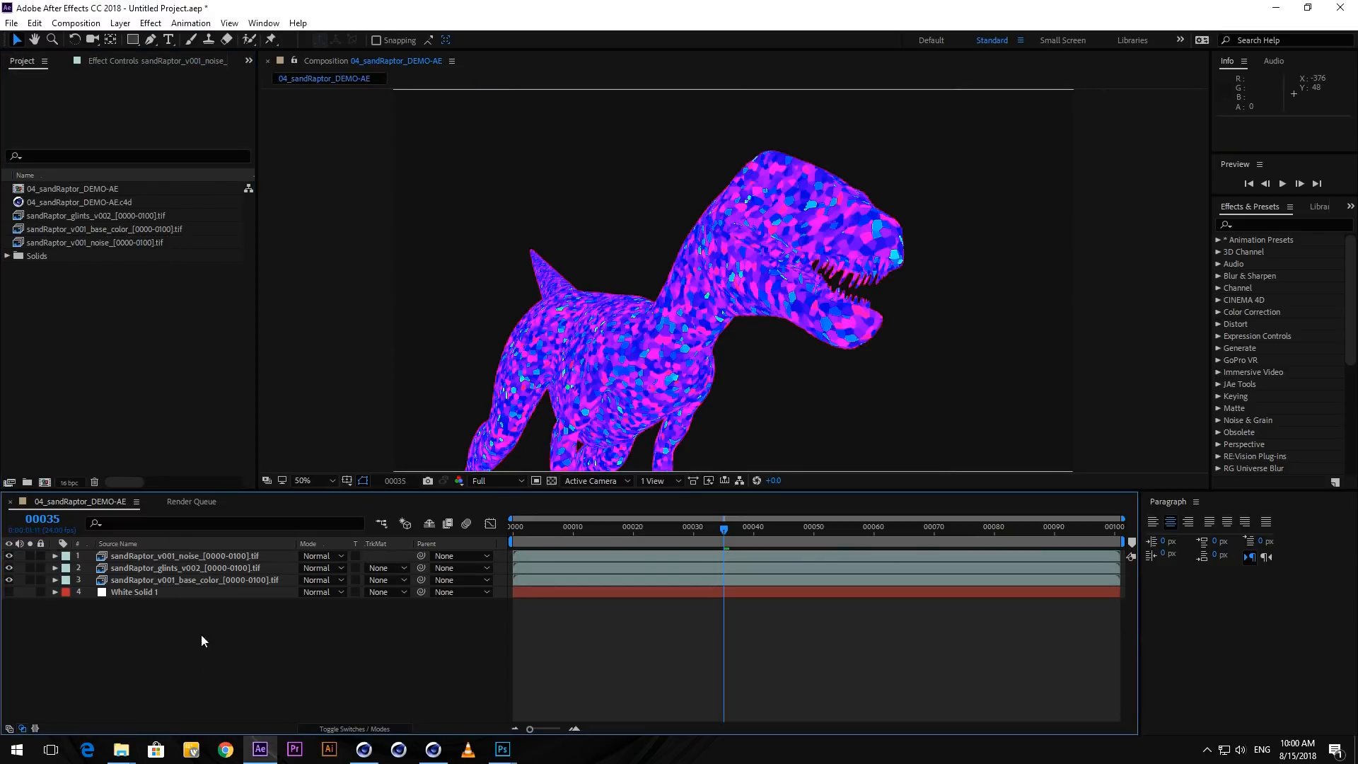
# - Delete the leftover CINEWARE effect from the noise sequence layer
pyautogui.click(221, 553)
pyautogui.click(137, 61)
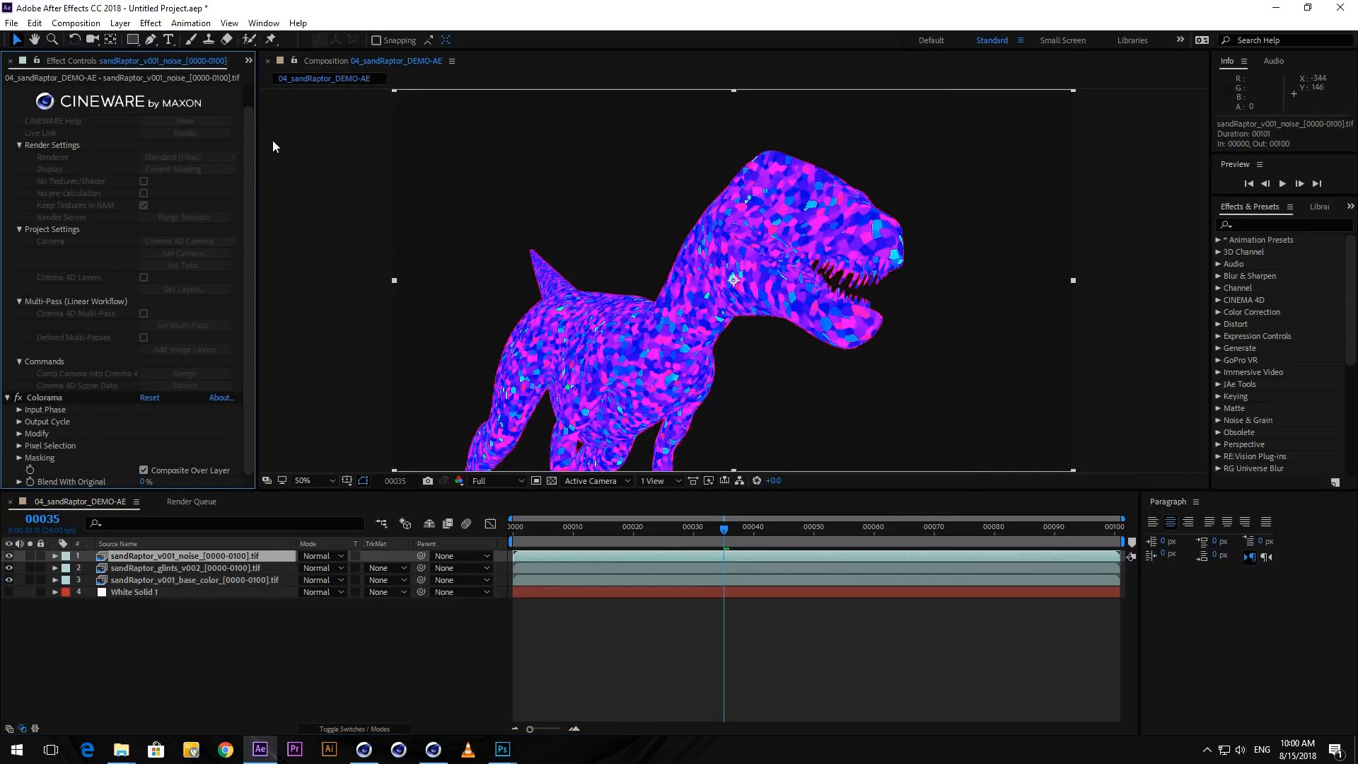
pyautogui.moveTo(252, 164); pyautogui.dragTo(249, 110)
pyautogui.click(38, 90)
pyautogui.press('Delete')
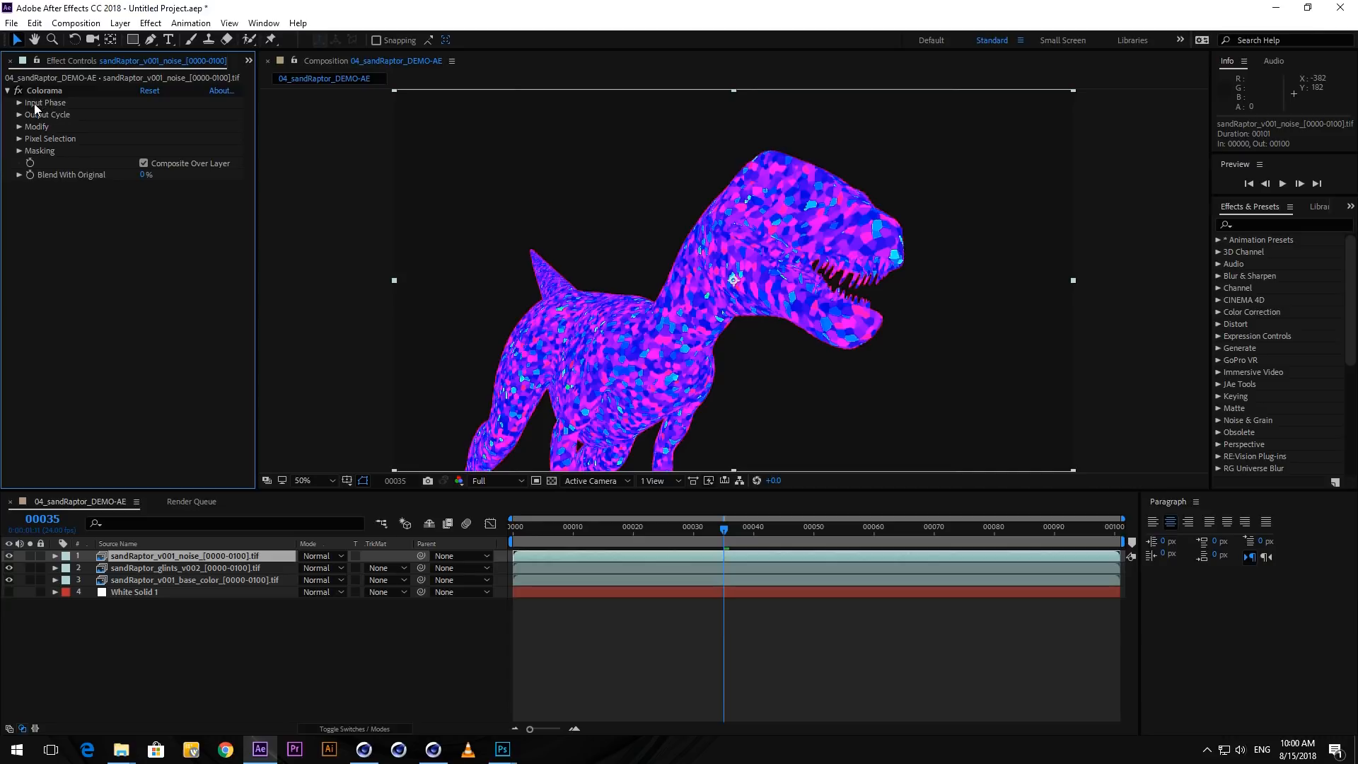
# - Expand Colorama's Output Cycle settings and compare the noise layer with the effect off and on
pyautogui.click(19, 115)
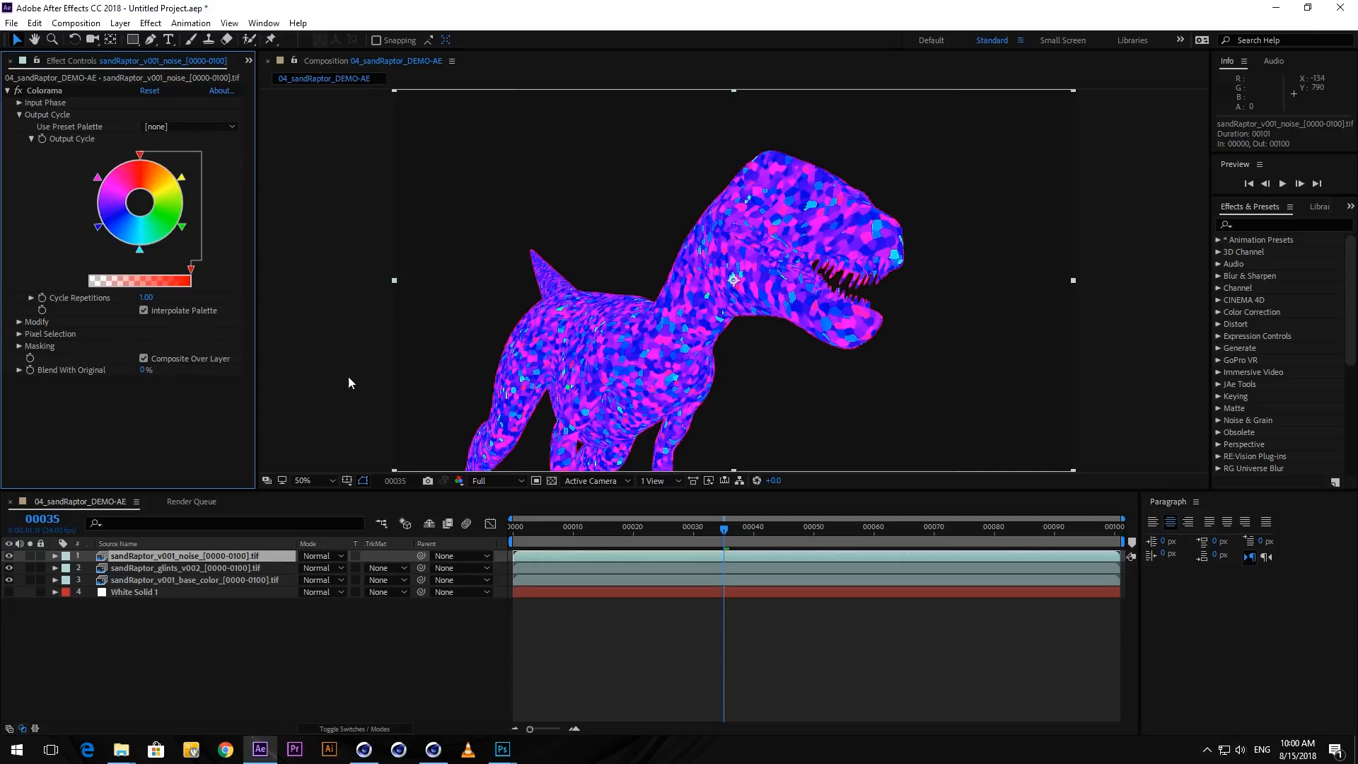
pyautogui.click(18, 91)
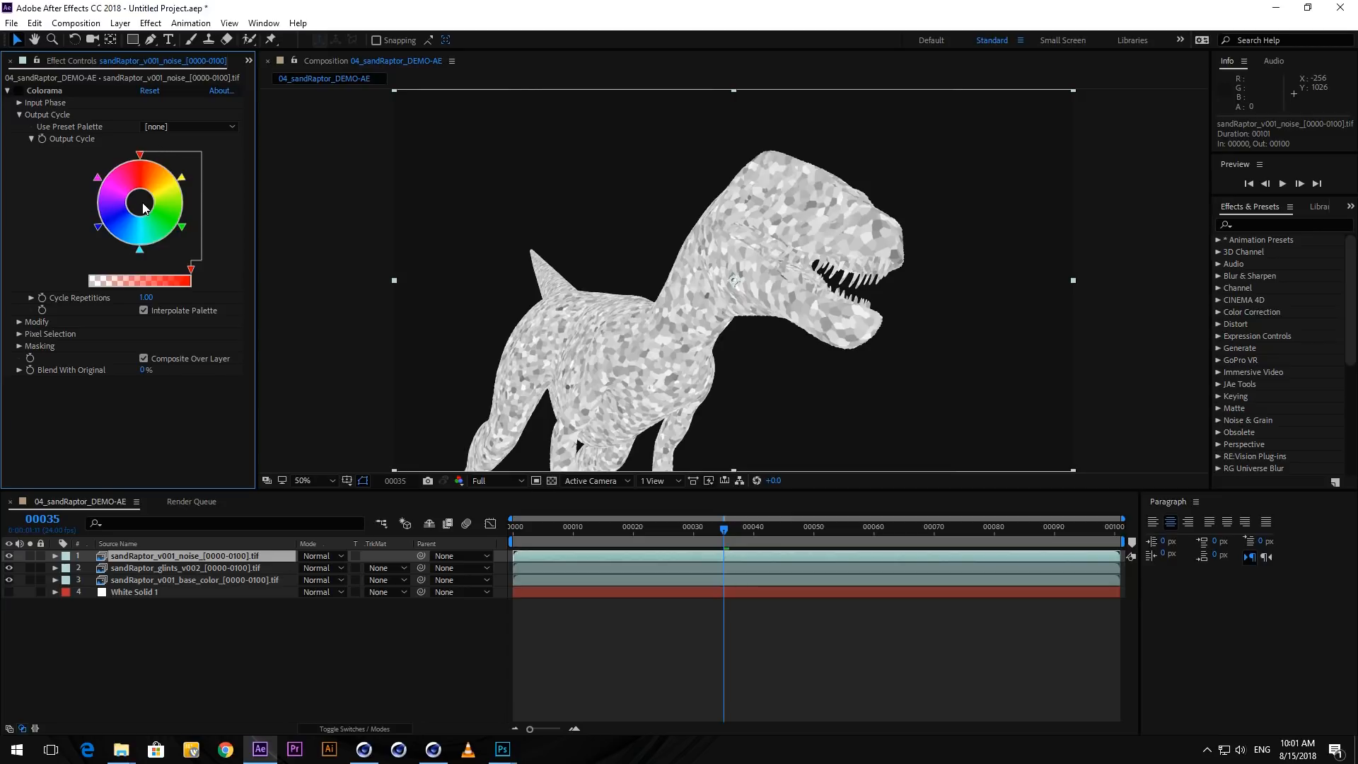
pyautogui.click(18, 91)
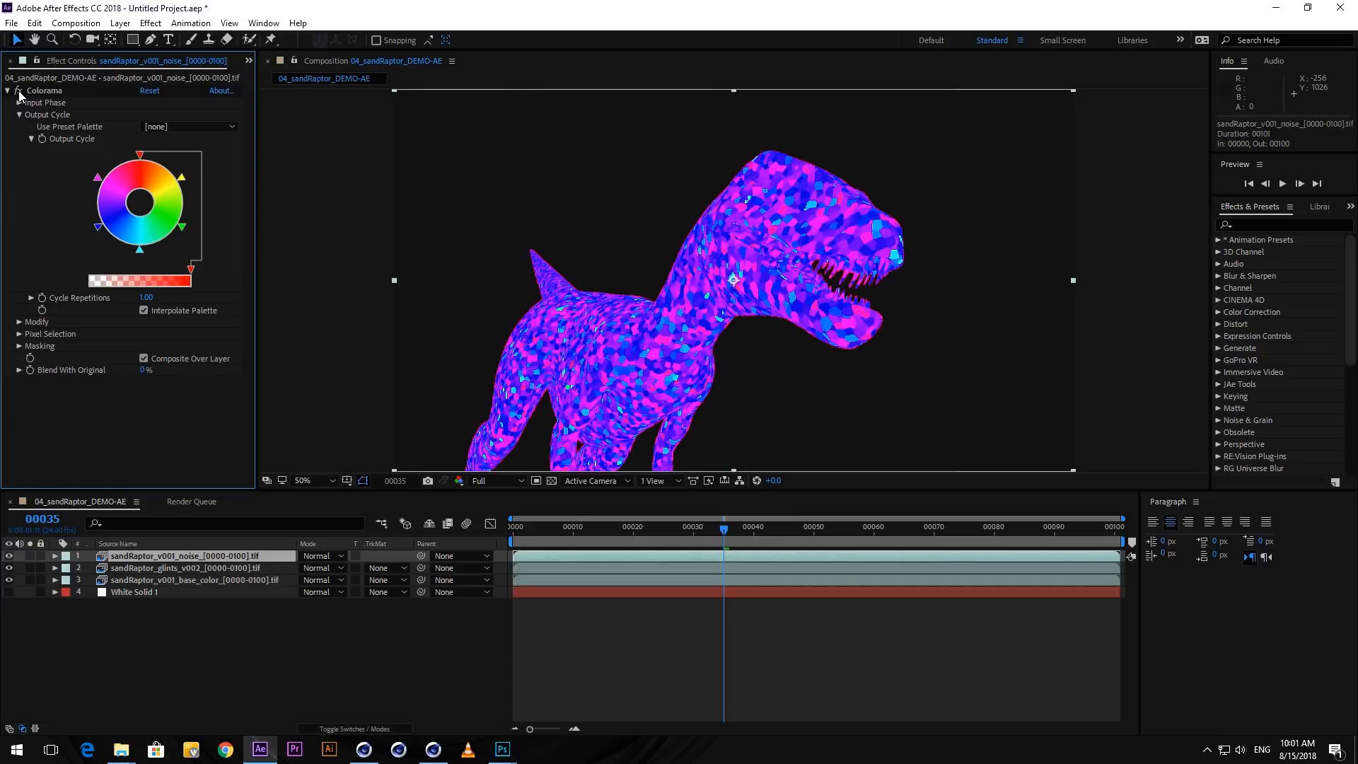
# - Apply the Ramp Grey preset palette to Colorama and move the white marker to the opposite side of the Output Cycle wheel
pyautogui.click(218, 127)
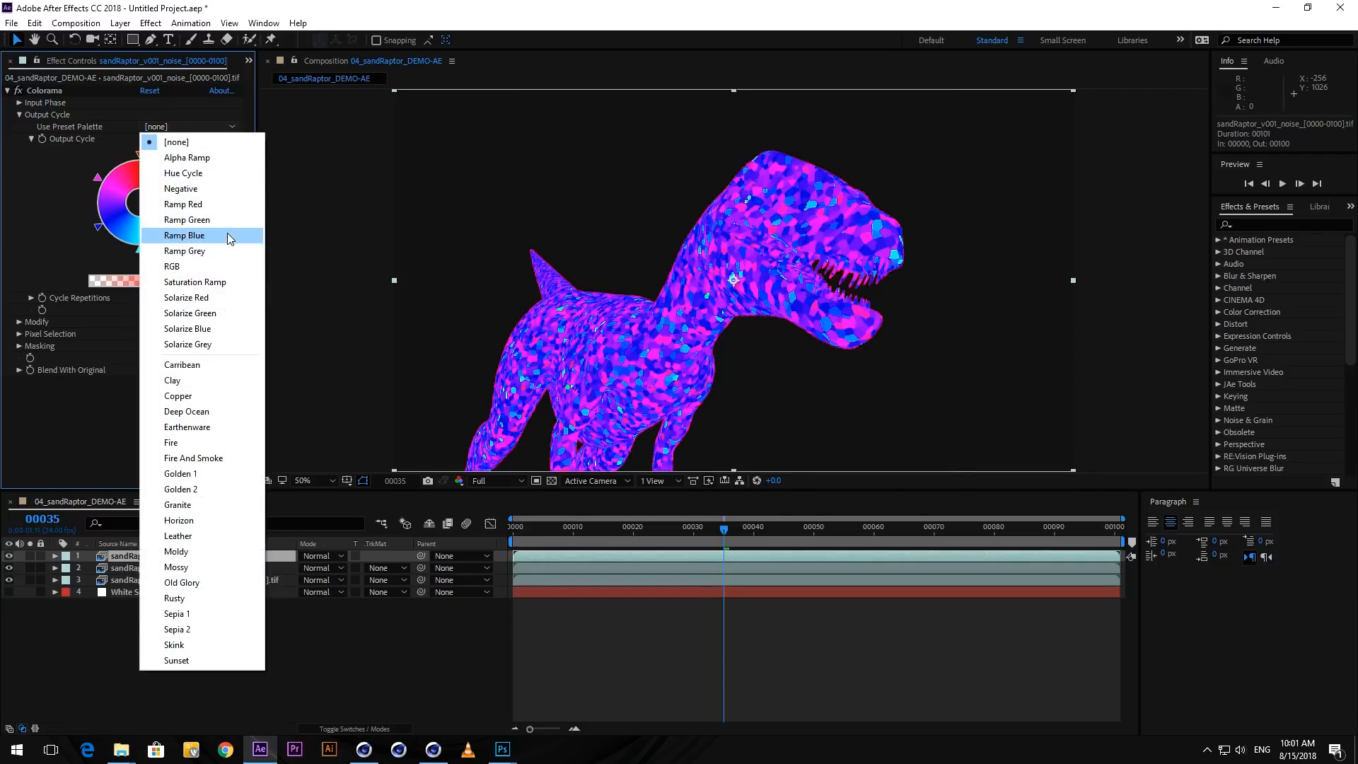
pyautogui.click(222, 252)
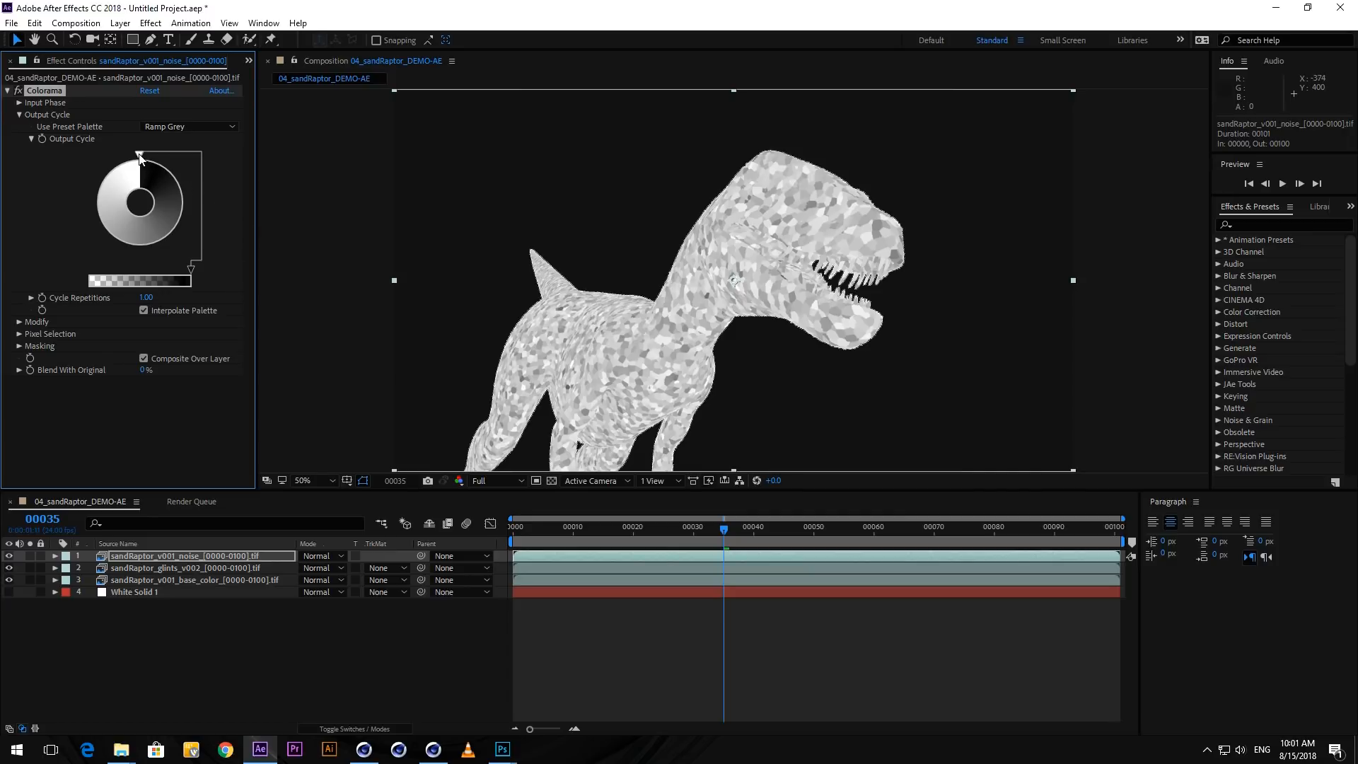
pyautogui.moveTo(141, 160); pyautogui.dragTo(143, 242)
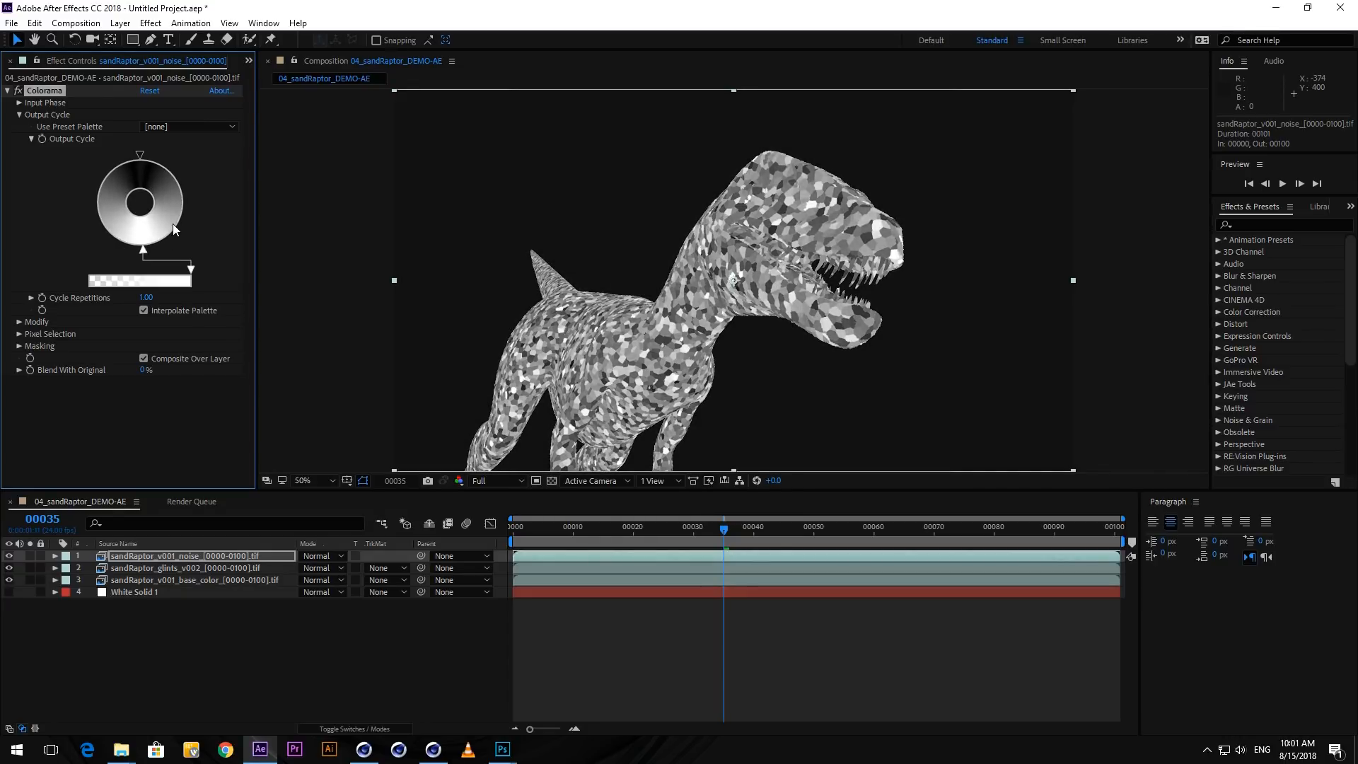
# - Add two black markers to Colorama's Output Cycle wheel, one on each side of the white marker opposite the start
pyautogui.click(173, 225)
pyautogui.click(313, 181)
pyautogui.moveTo(316, 185); pyautogui.dragTo(315, 80)
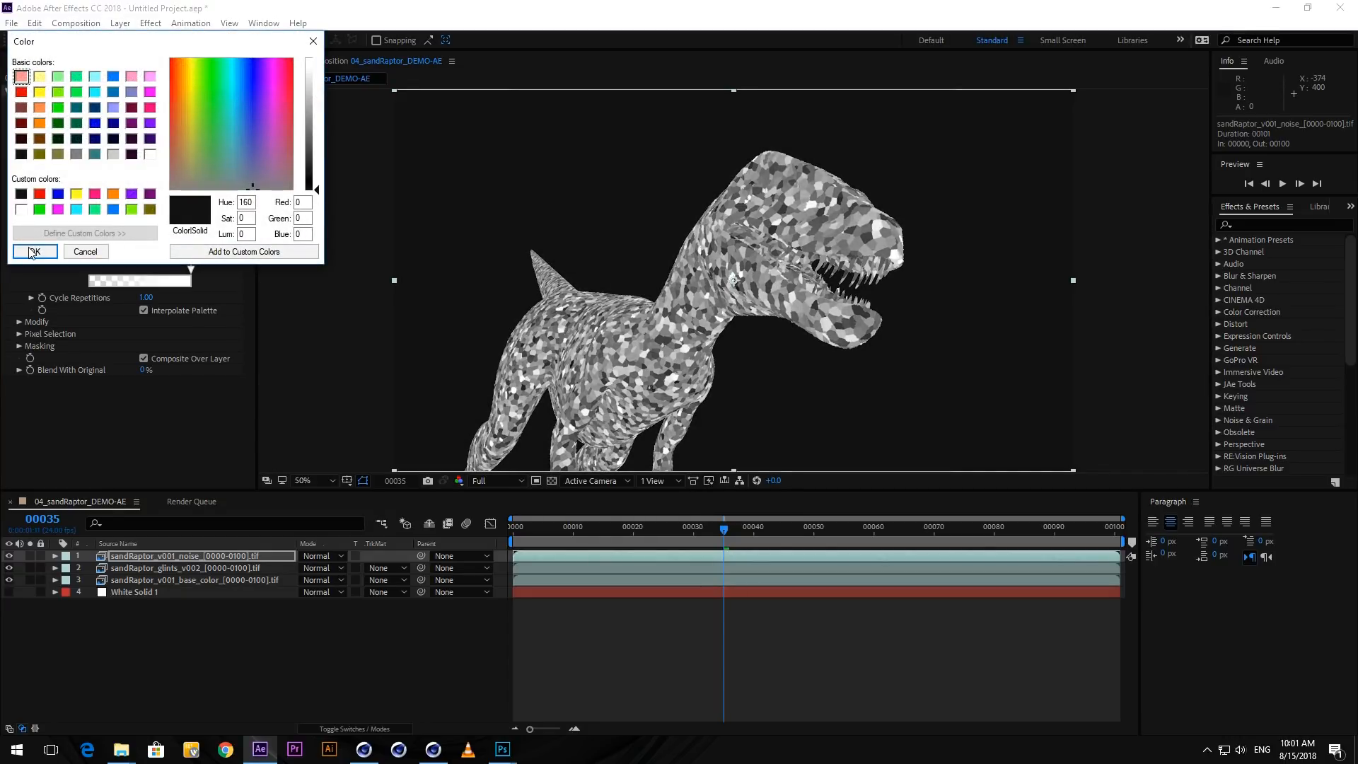
pyautogui.click(35, 252)
pyautogui.click(141, 249)
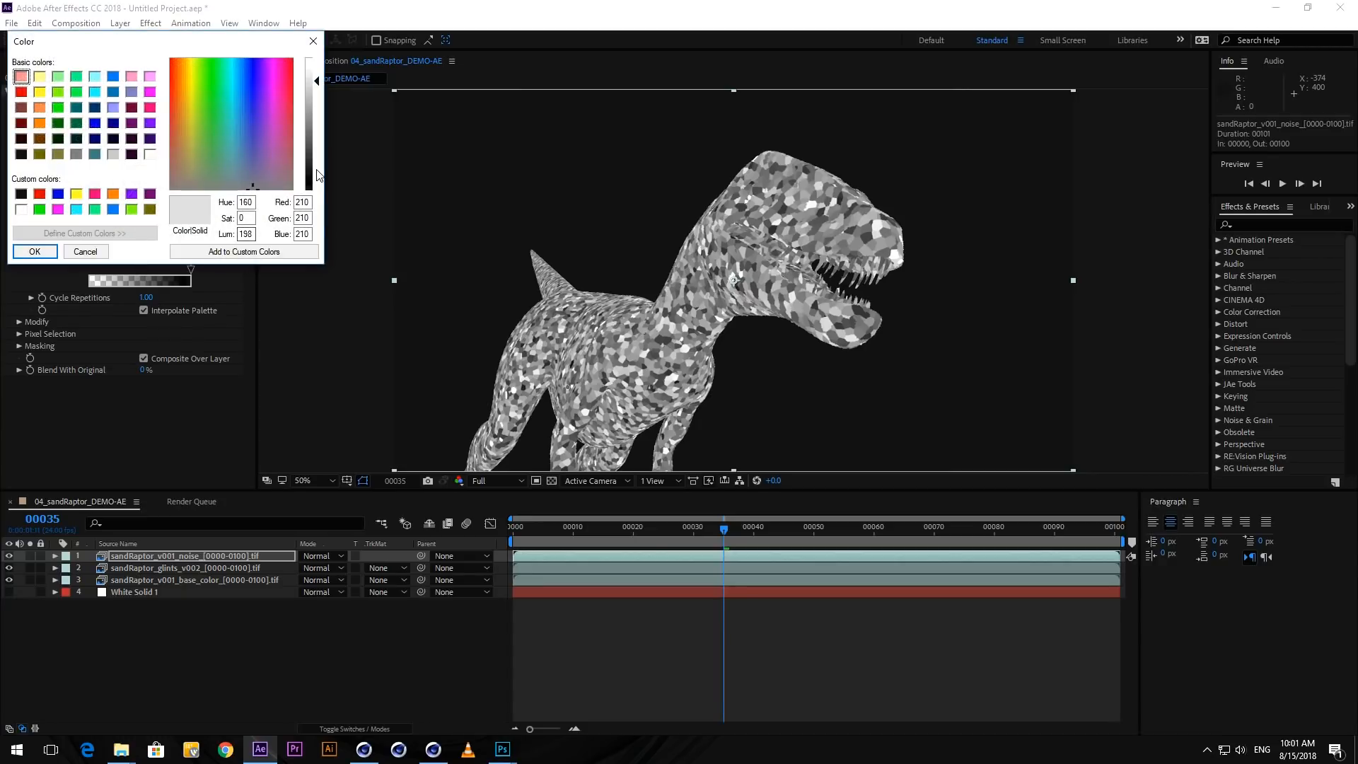
pyautogui.click(316, 194)
pyautogui.click(37, 251)
# - Add two white markers to the Output Cycle wheel, one on its left side and one near its top
pyautogui.click(140, 203)
pyautogui.click(315, 61)
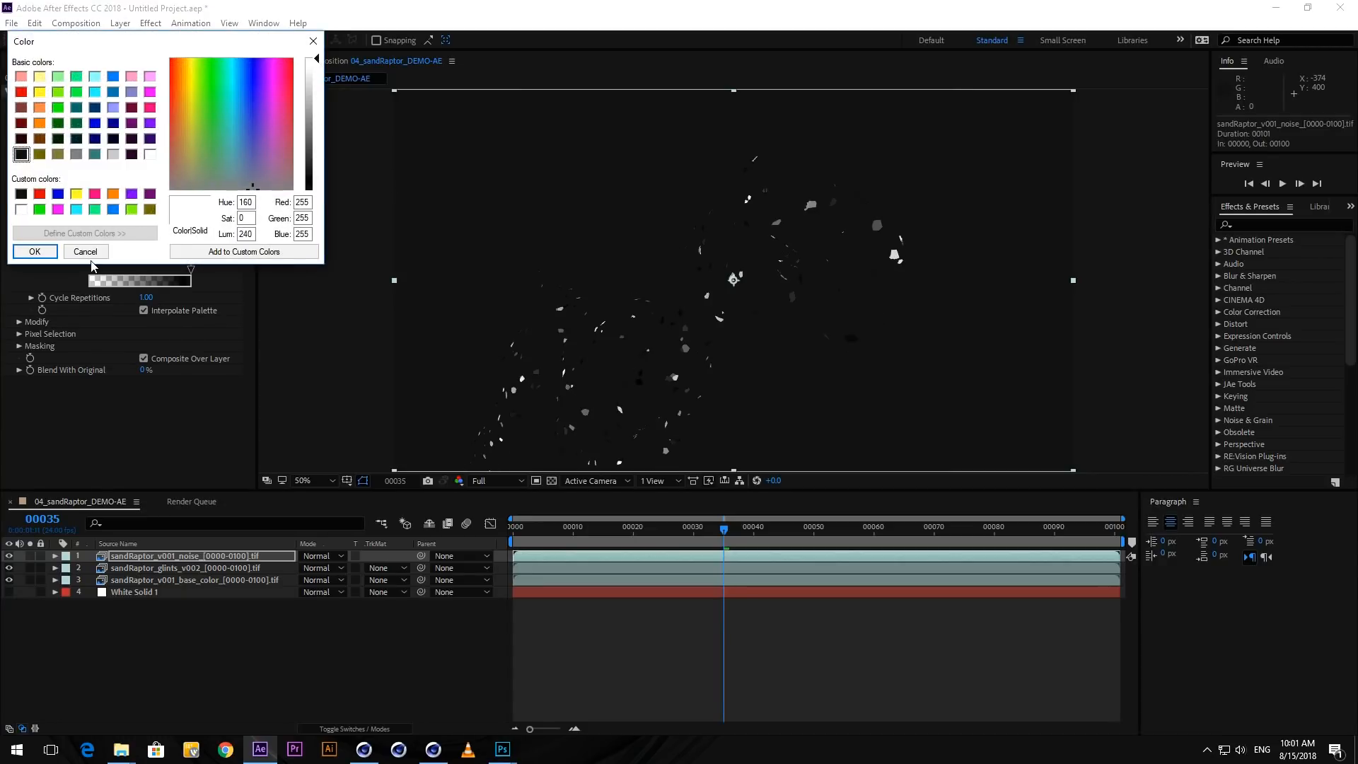
pyautogui.click(51, 254)
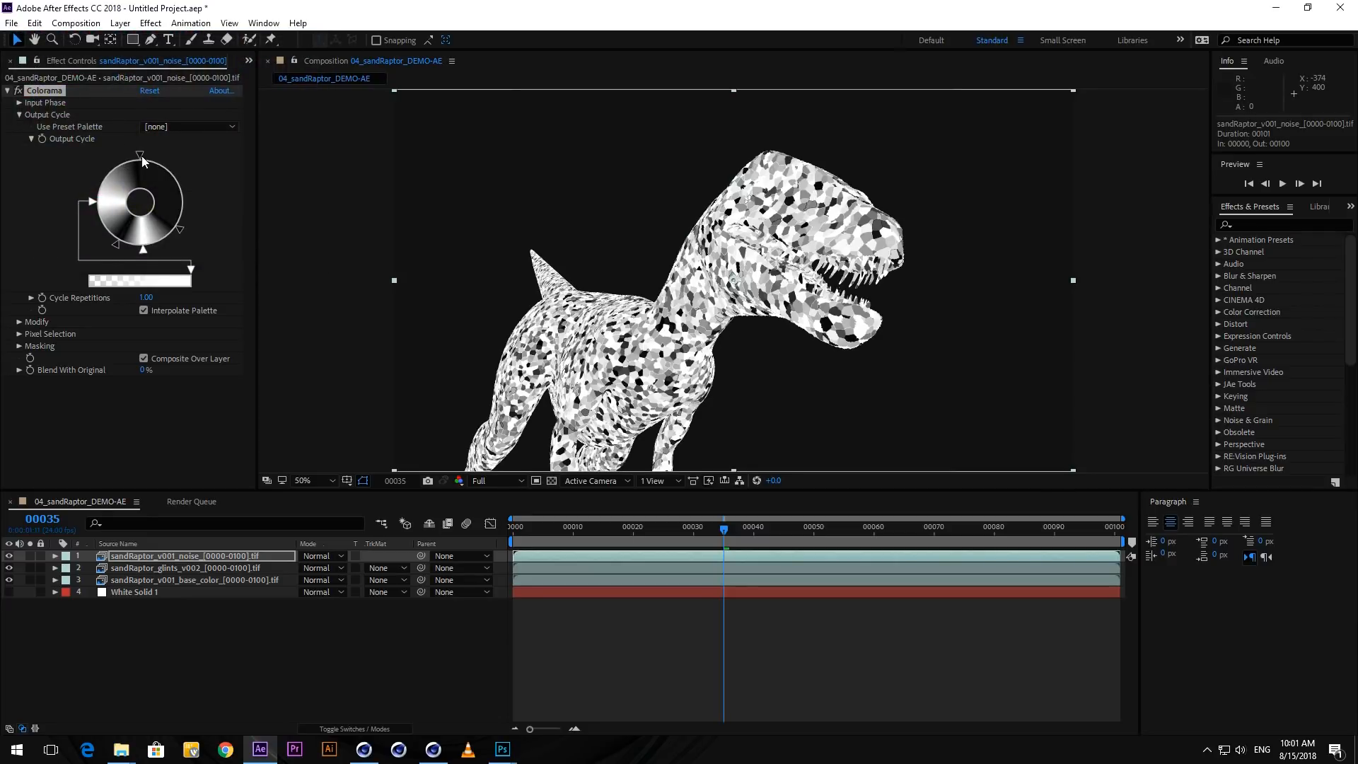
pyautogui.doubleClick(141, 160)
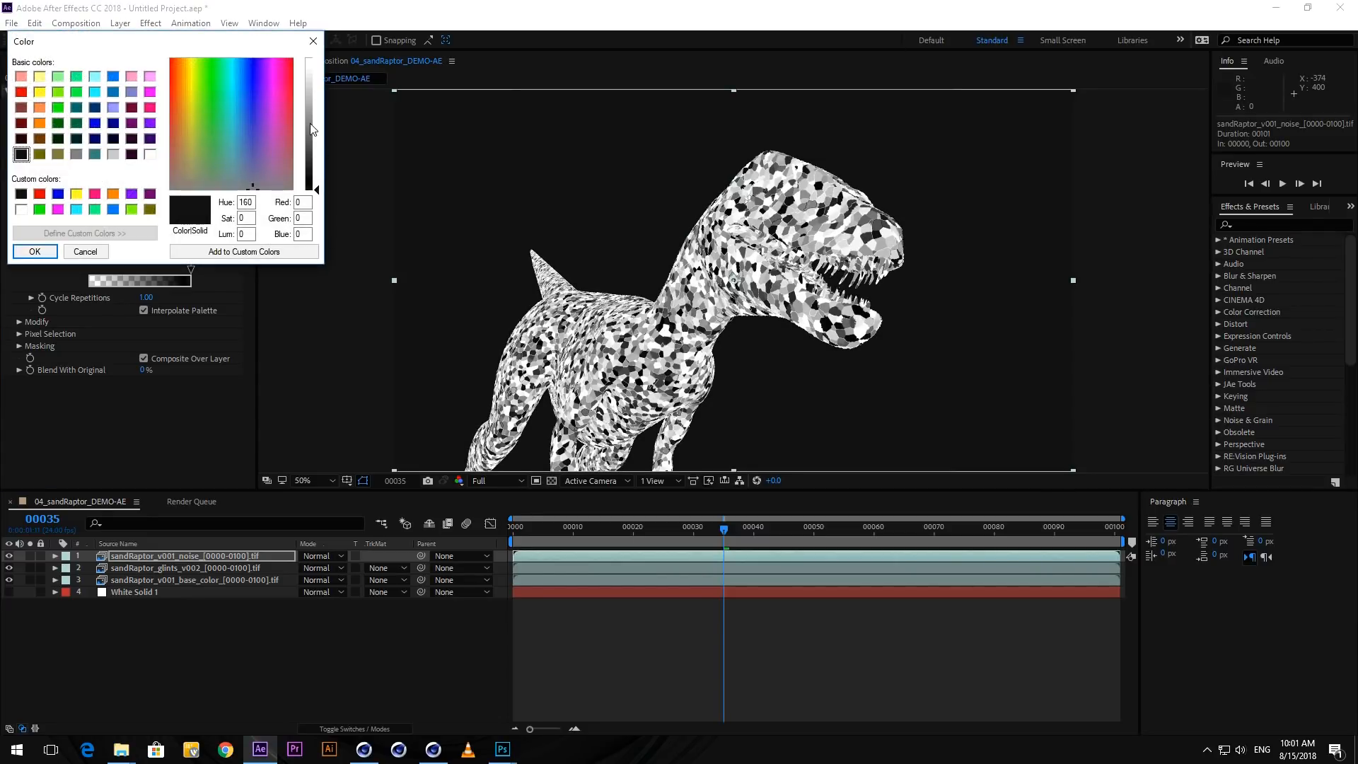
pyautogui.click(315, 60)
pyautogui.click(34, 251)
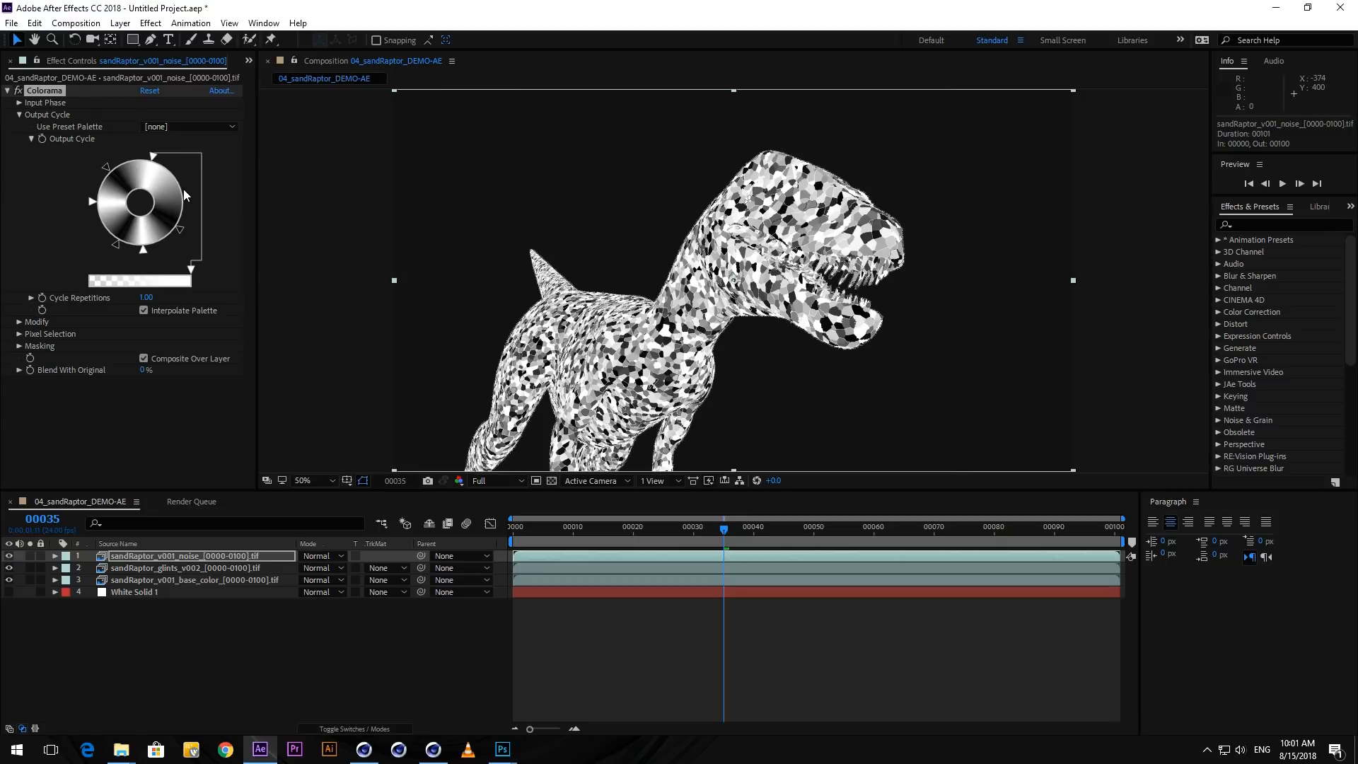
# - Complete the alternating pattern on the right side of the Output Cycle wheel with one black and one white marker
pyautogui.doubleClick(179, 188)
pyautogui.click(316, 187)
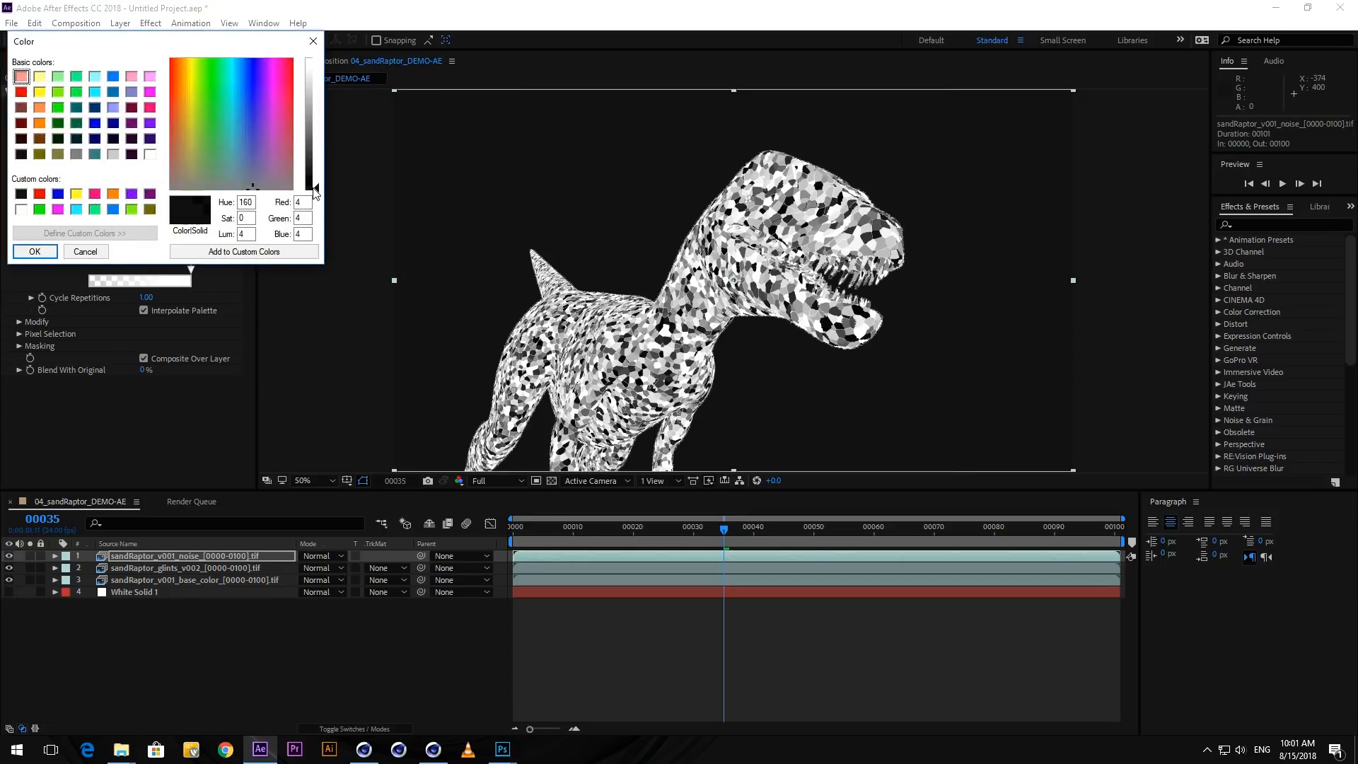
pyautogui.click(35, 251)
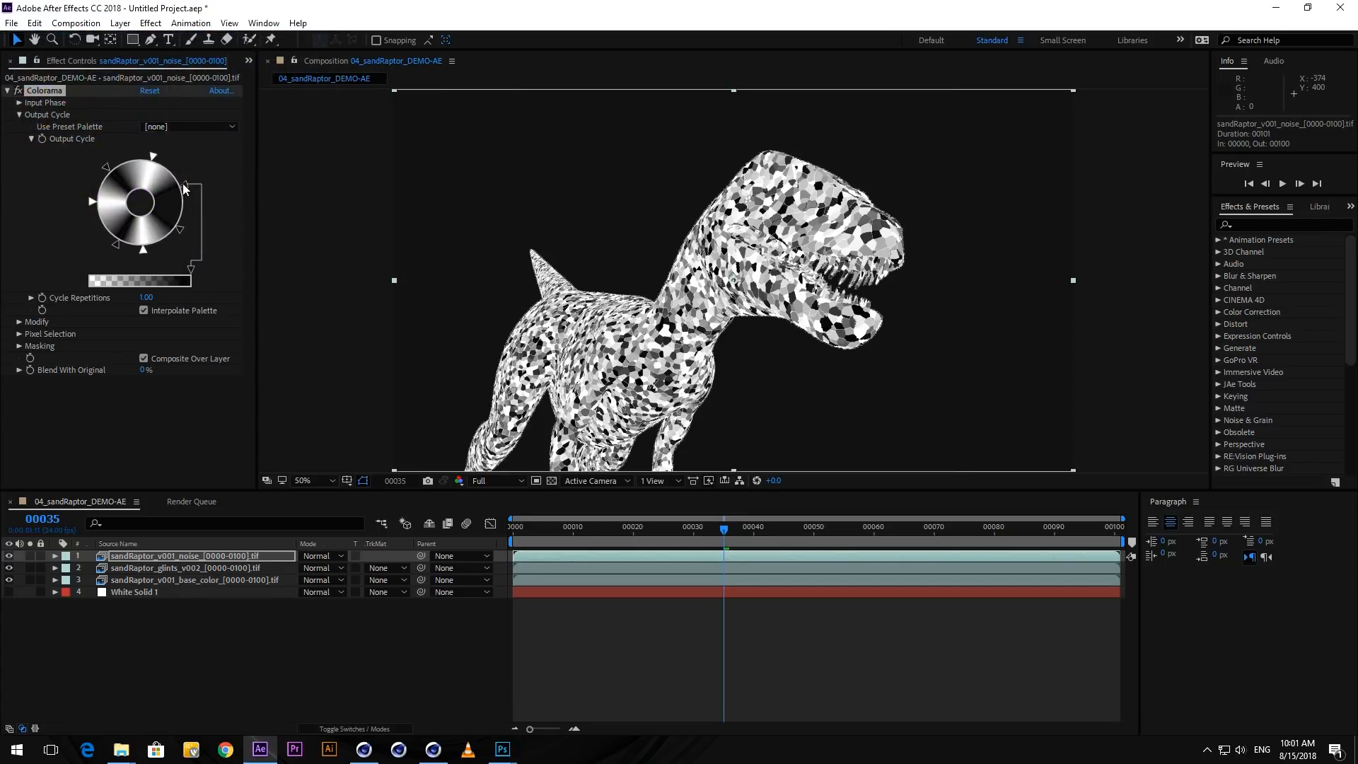
pyautogui.doubleClick(183, 187)
pyautogui.click(315, 76)
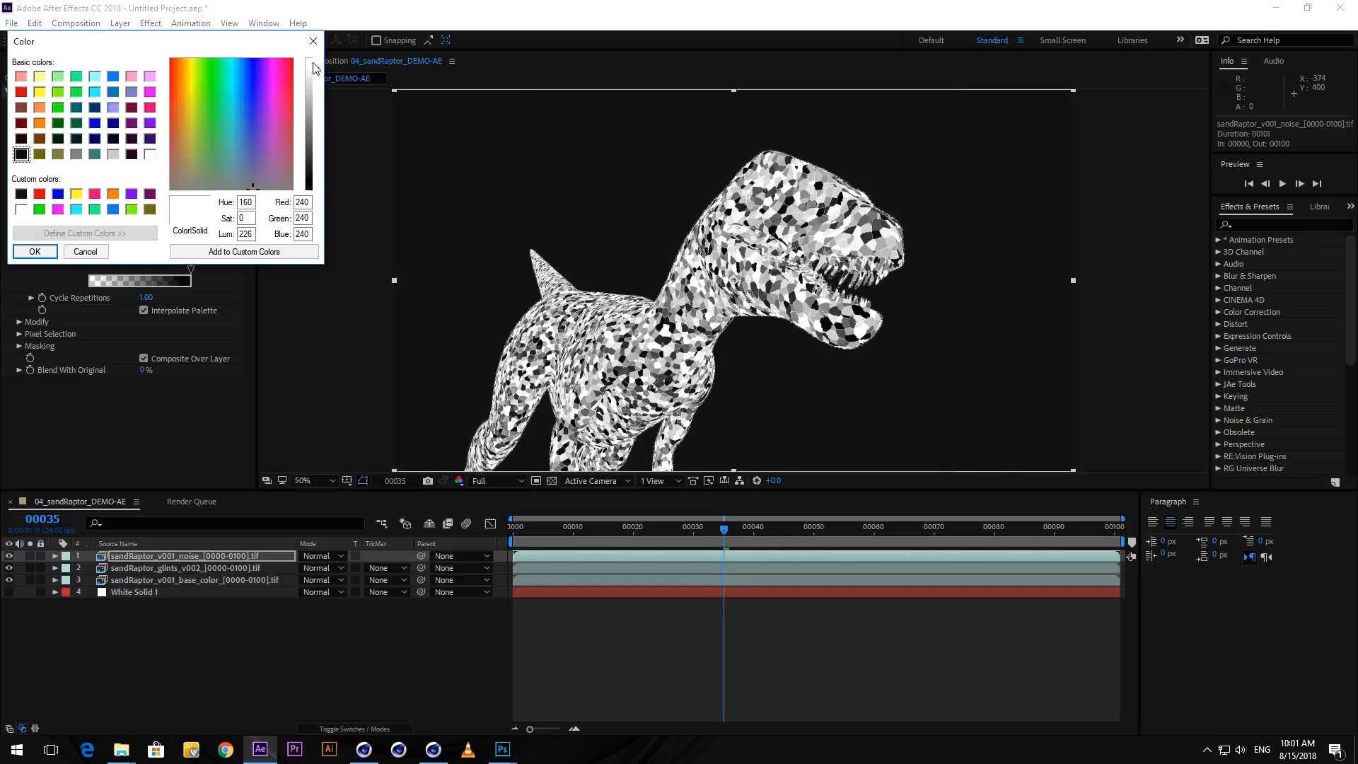
pyautogui.click(35, 251)
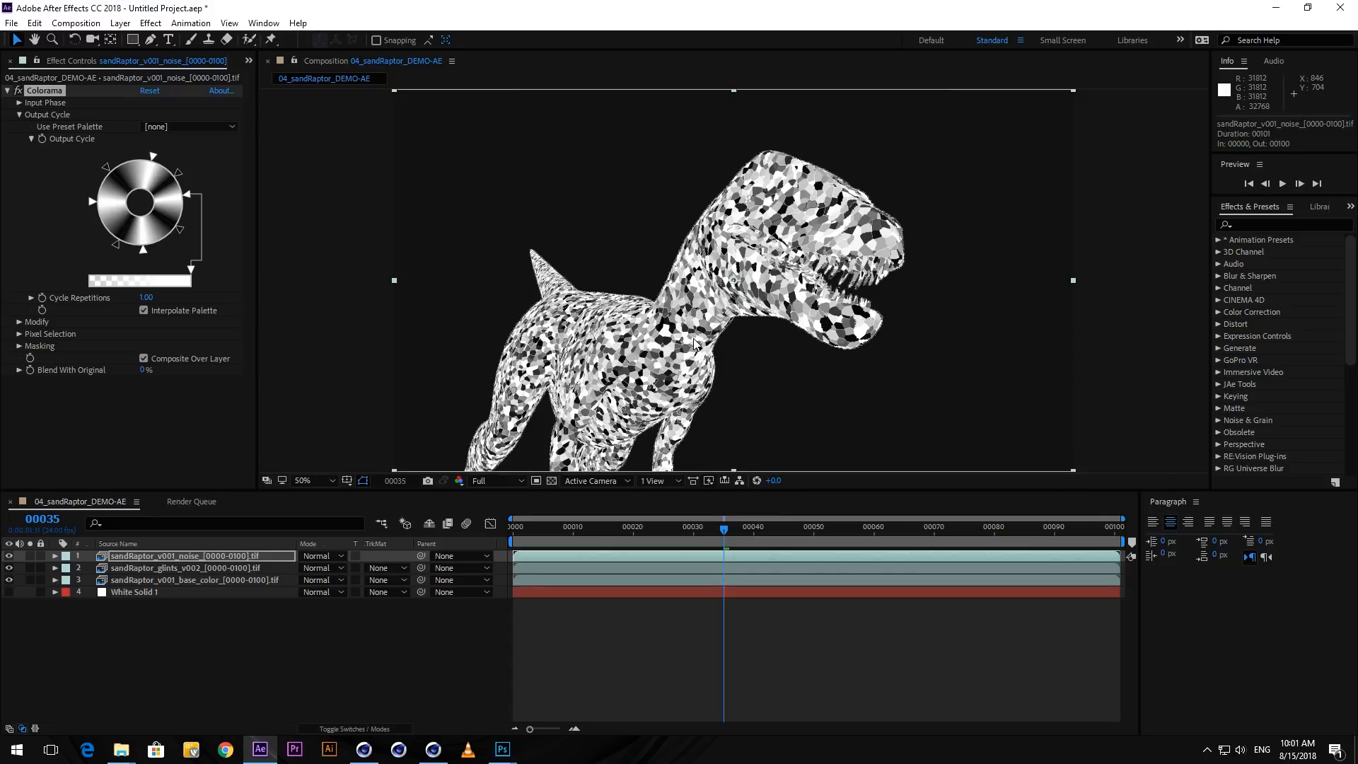
# - Expand Colorama's Input Phase settings and set Phase Shift to about 1x+163°
pyautogui.click(19, 103)
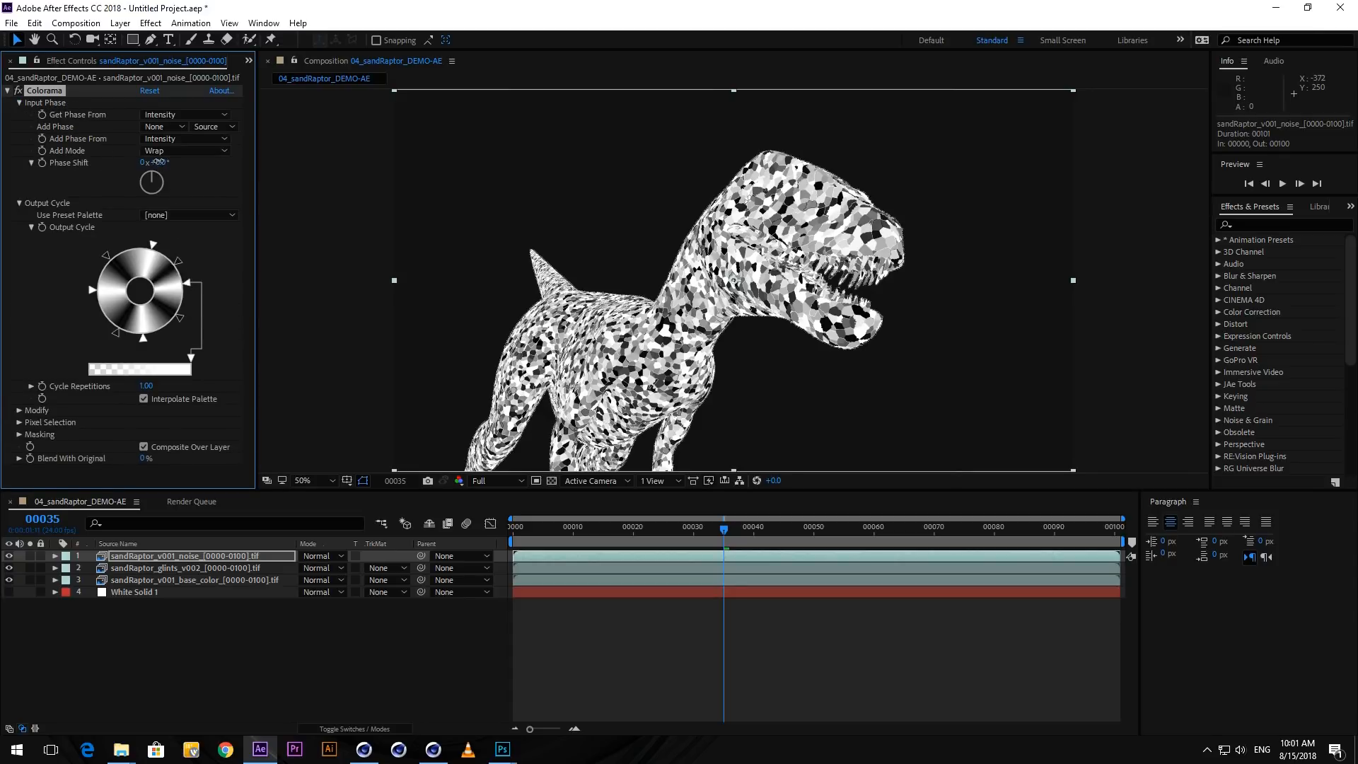
pyautogui.moveTo(164, 162); pyautogui.dragTo(554, 186)
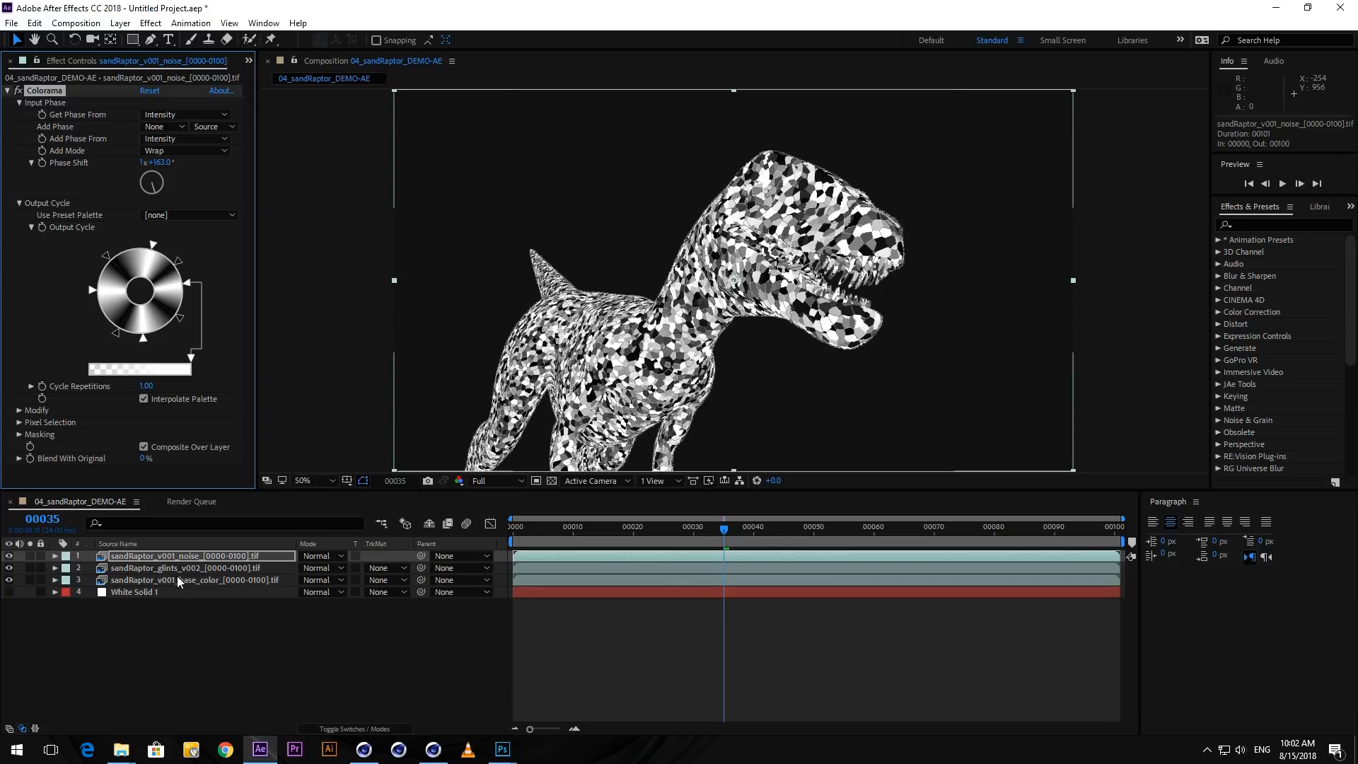
# - Delete the CINEWARE effect from the glints layer and set its track matte to Luma Matte using the noise layer
pyautogui.click(203, 570)
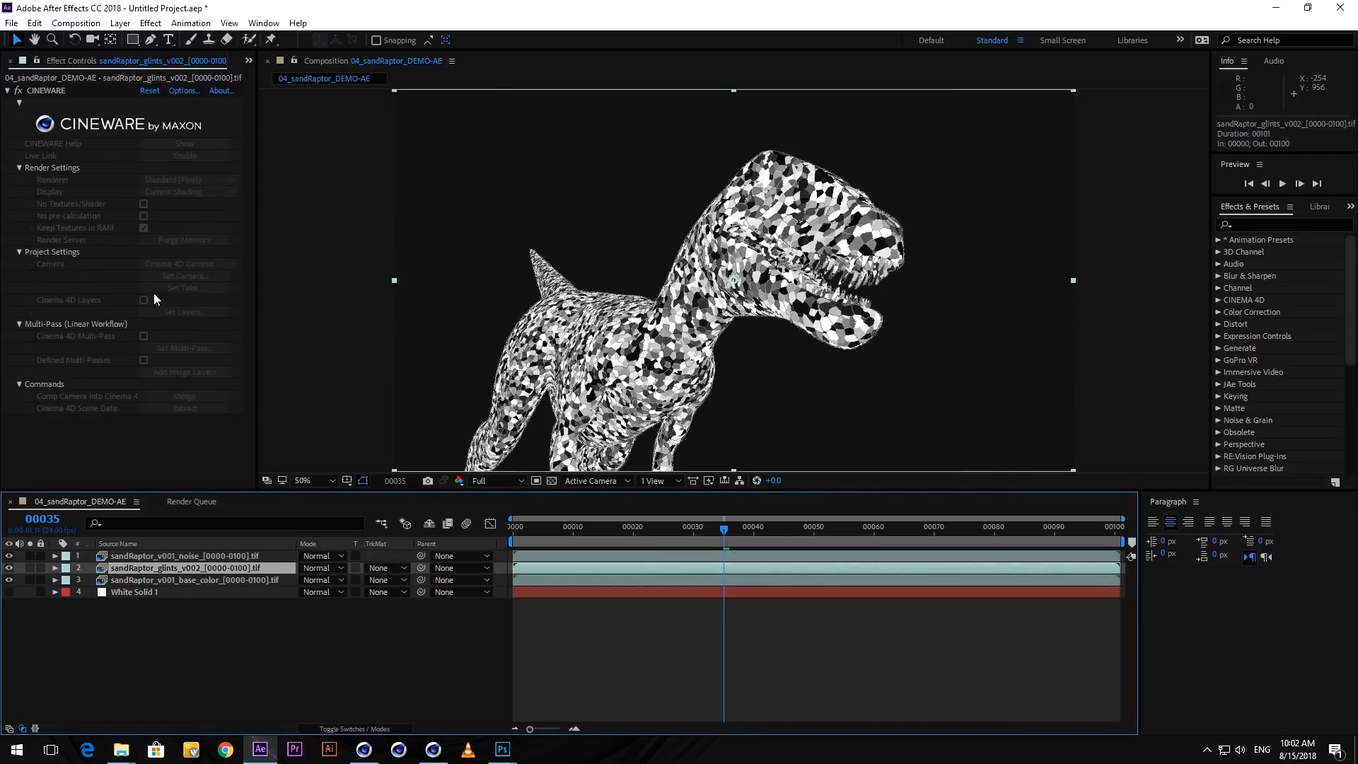
pyautogui.click(49, 88)
pyautogui.press('Delete')
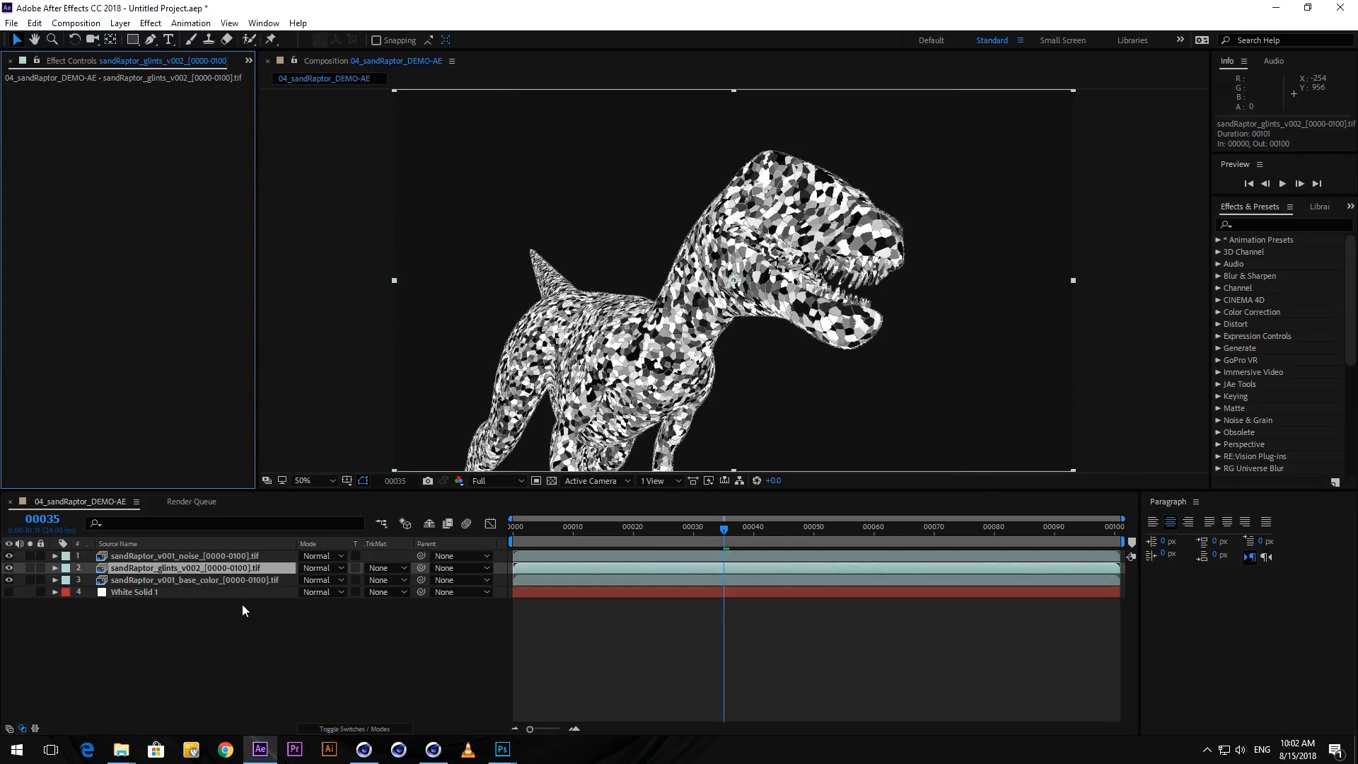
pyautogui.click(400, 570)
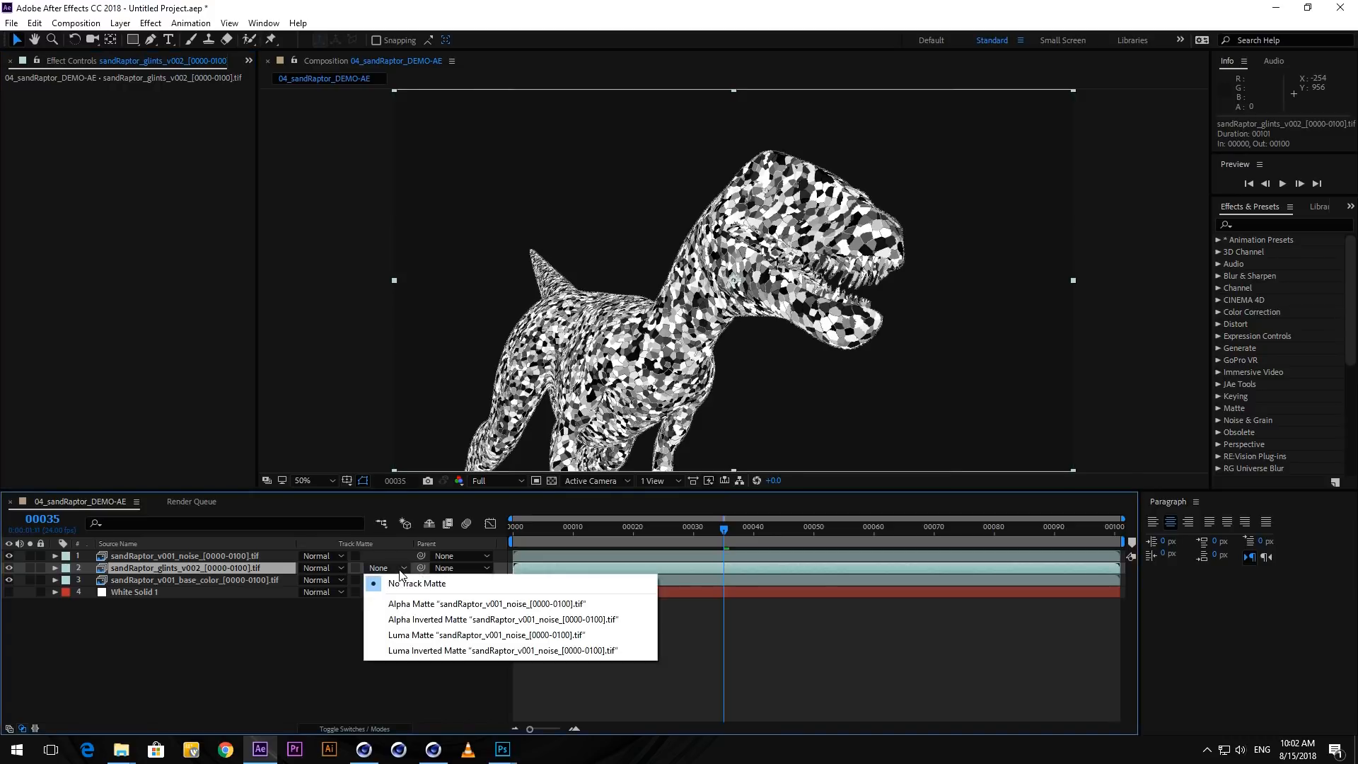
pyautogui.click(440, 636)
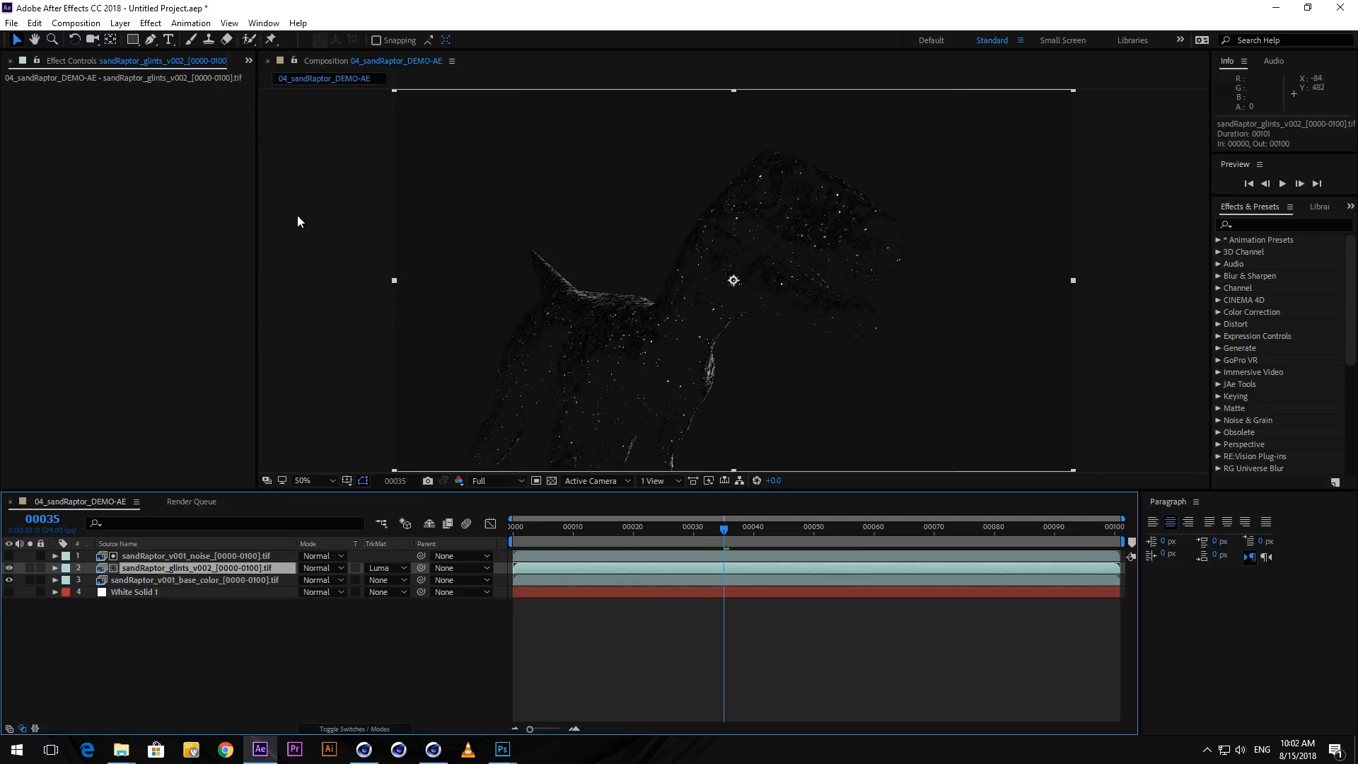
# - Increase the noise layer's Colorama Phase Shift and set the glints layer's blending mode to Screen
pyautogui.click(196, 558)
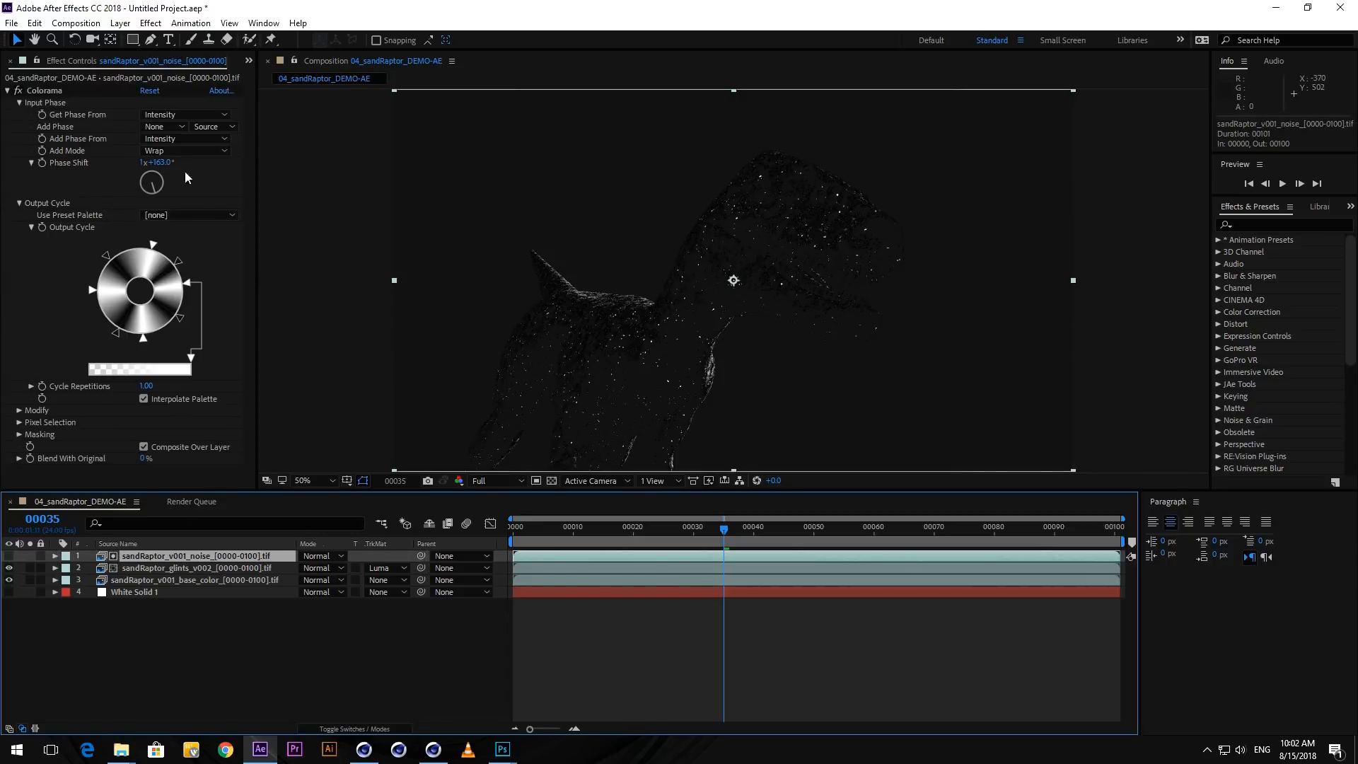
pyautogui.moveTo(160, 165); pyautogui.dragTo(197, 161)
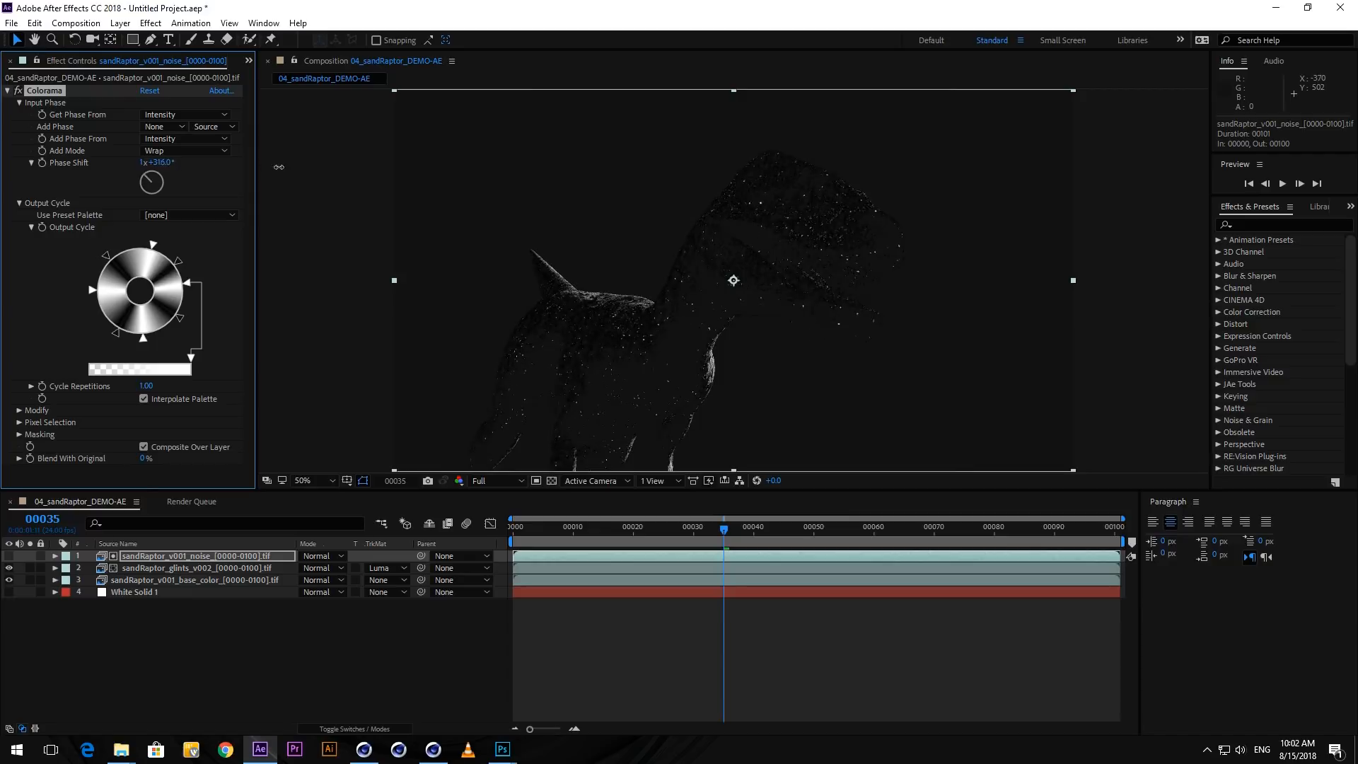
pyautogui.click(253, 568)
pyautogui.click(321, 568)
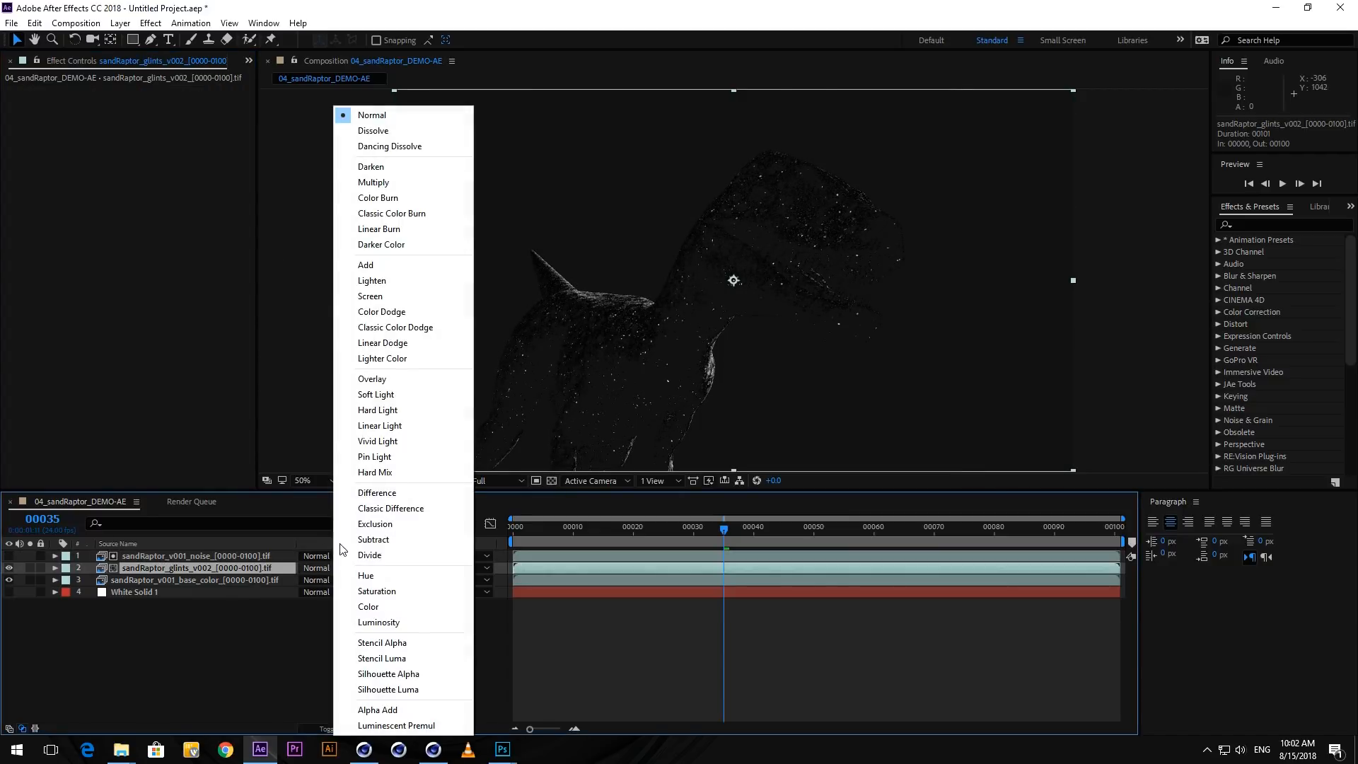
pyautogui.click(407, 295)
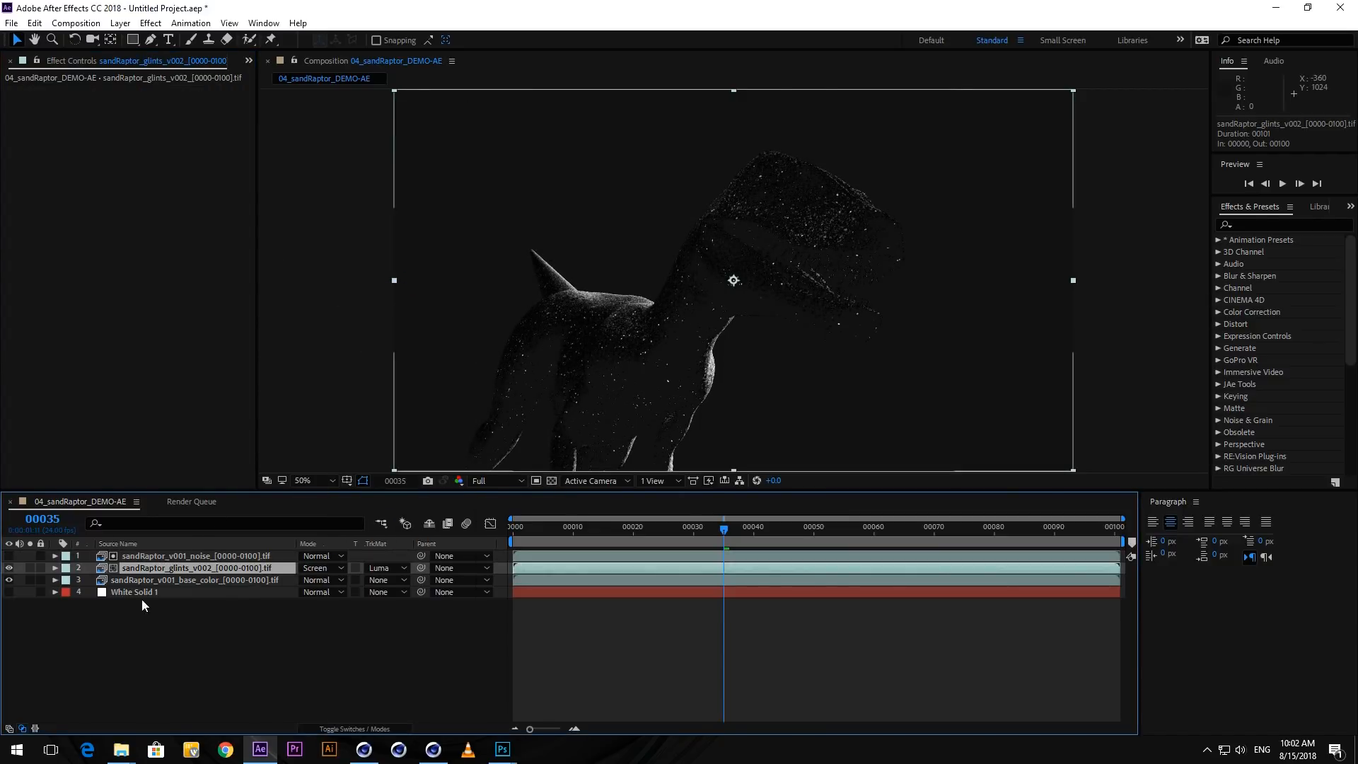
# - Set the noise layer's Phase Shift to 1x+191°, keyframe it at frame 10 and reveal the keyframe in the timeline
pyautogui.click(176, 555)
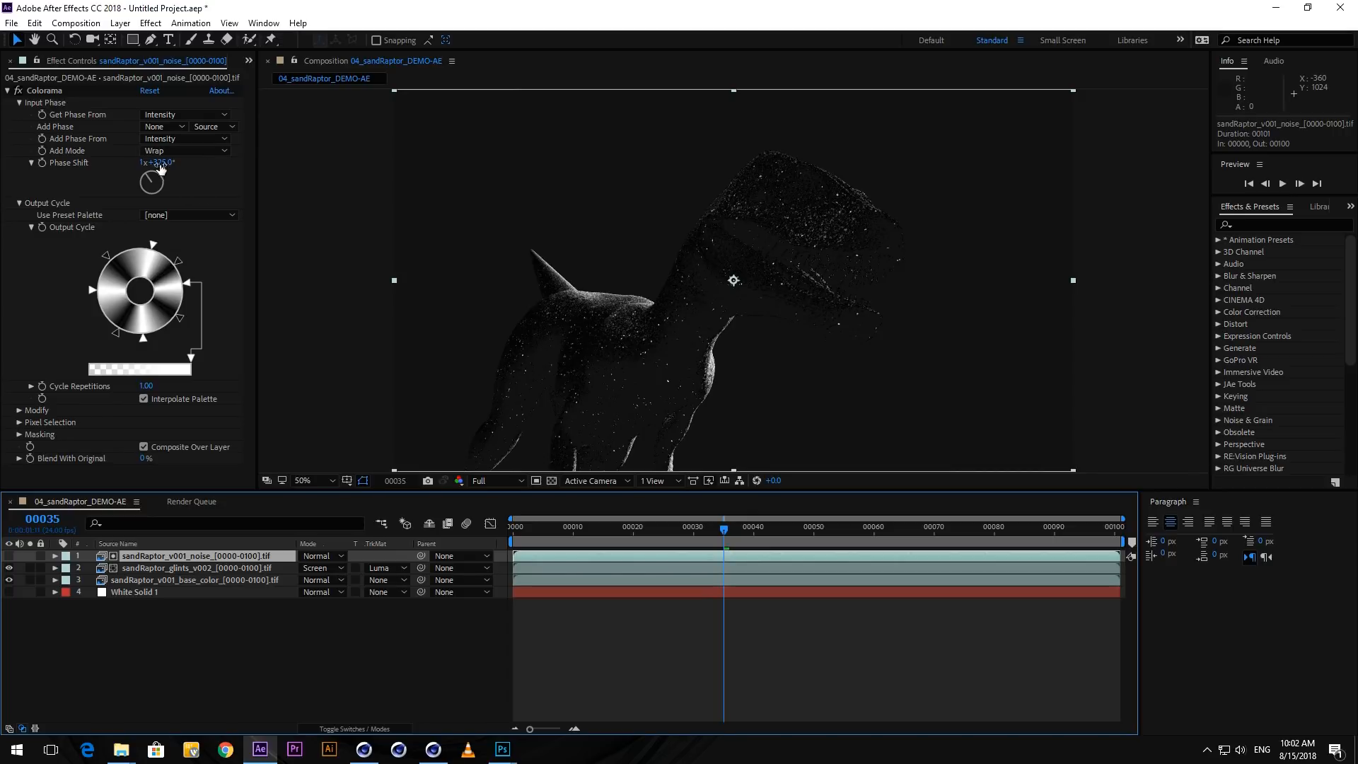
pyautogui.moveTo(164, 174); pyautogui.dragTo(178, 162)
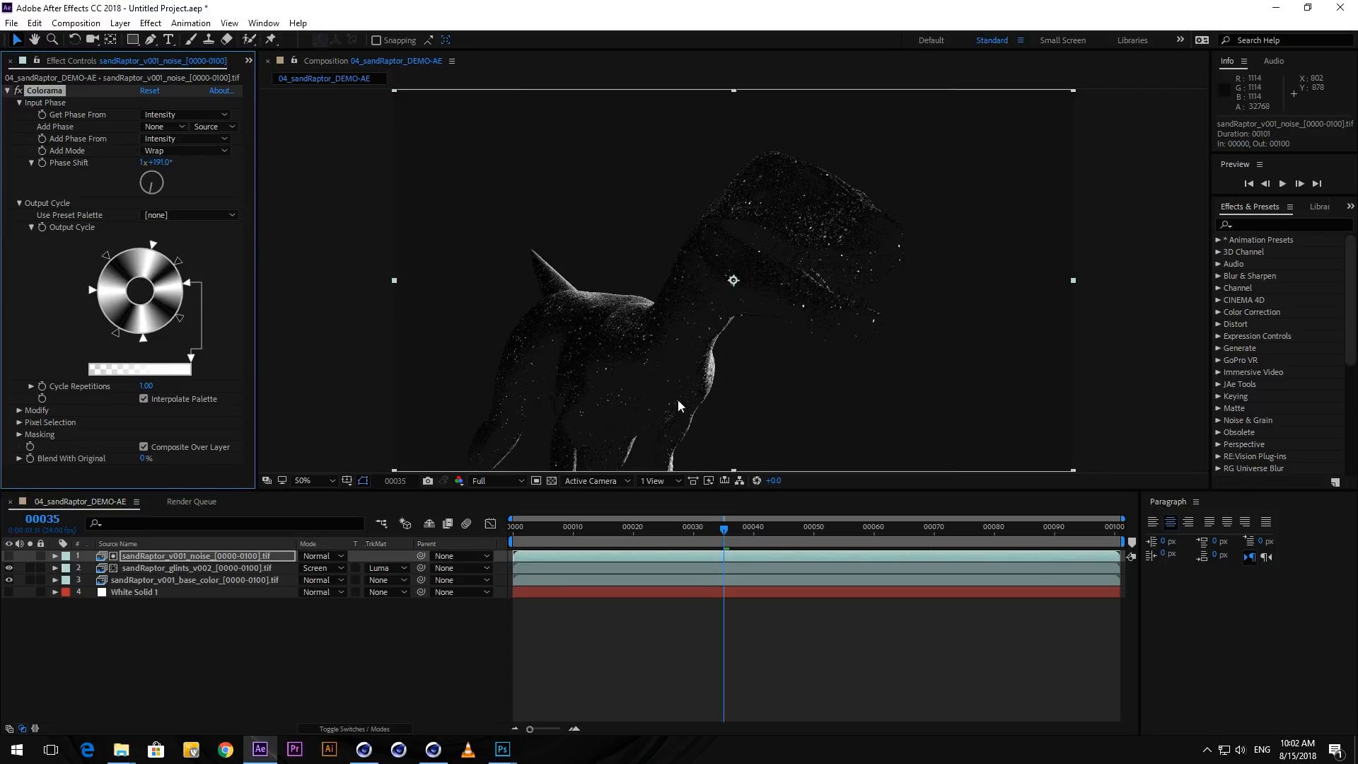
pyautogui.moveTo(617, 534); pyautogui.dragTo(574, 536)
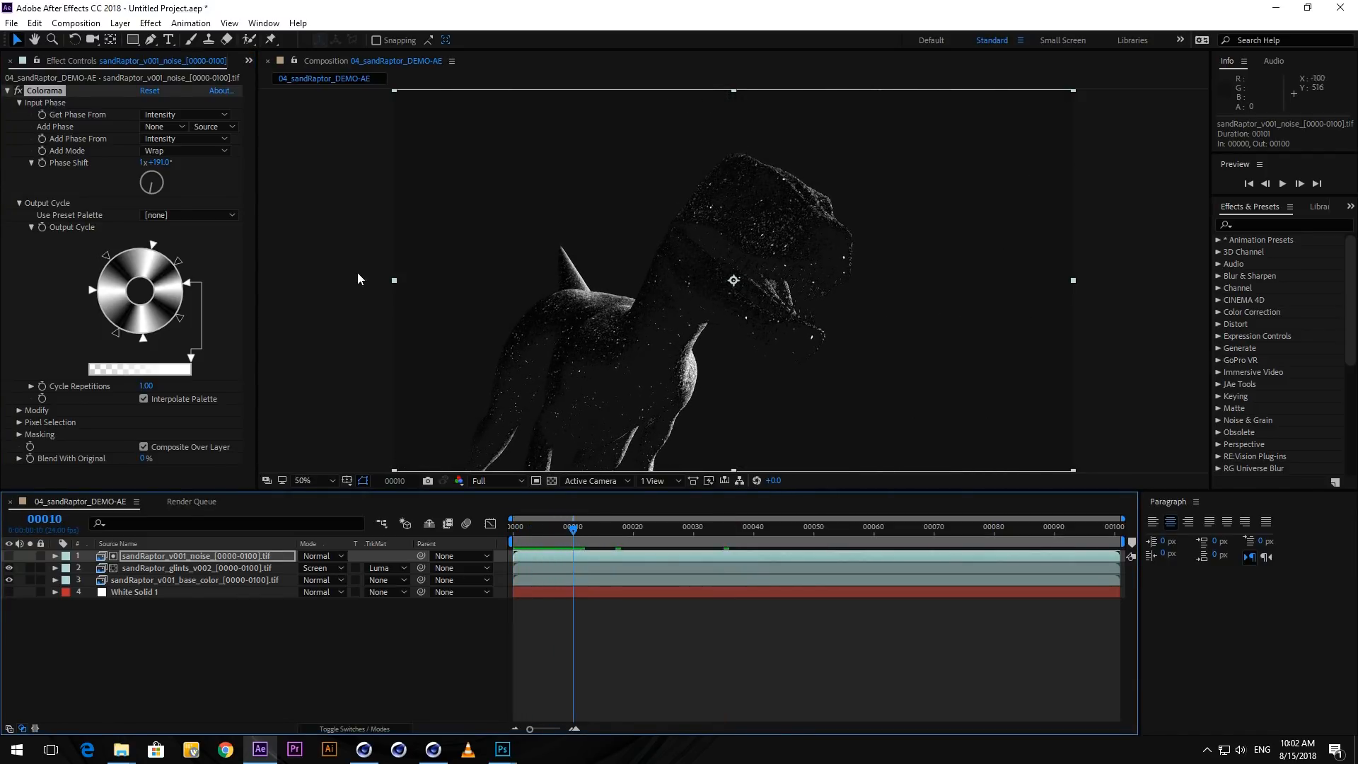
pyautogui.click(42, 163)
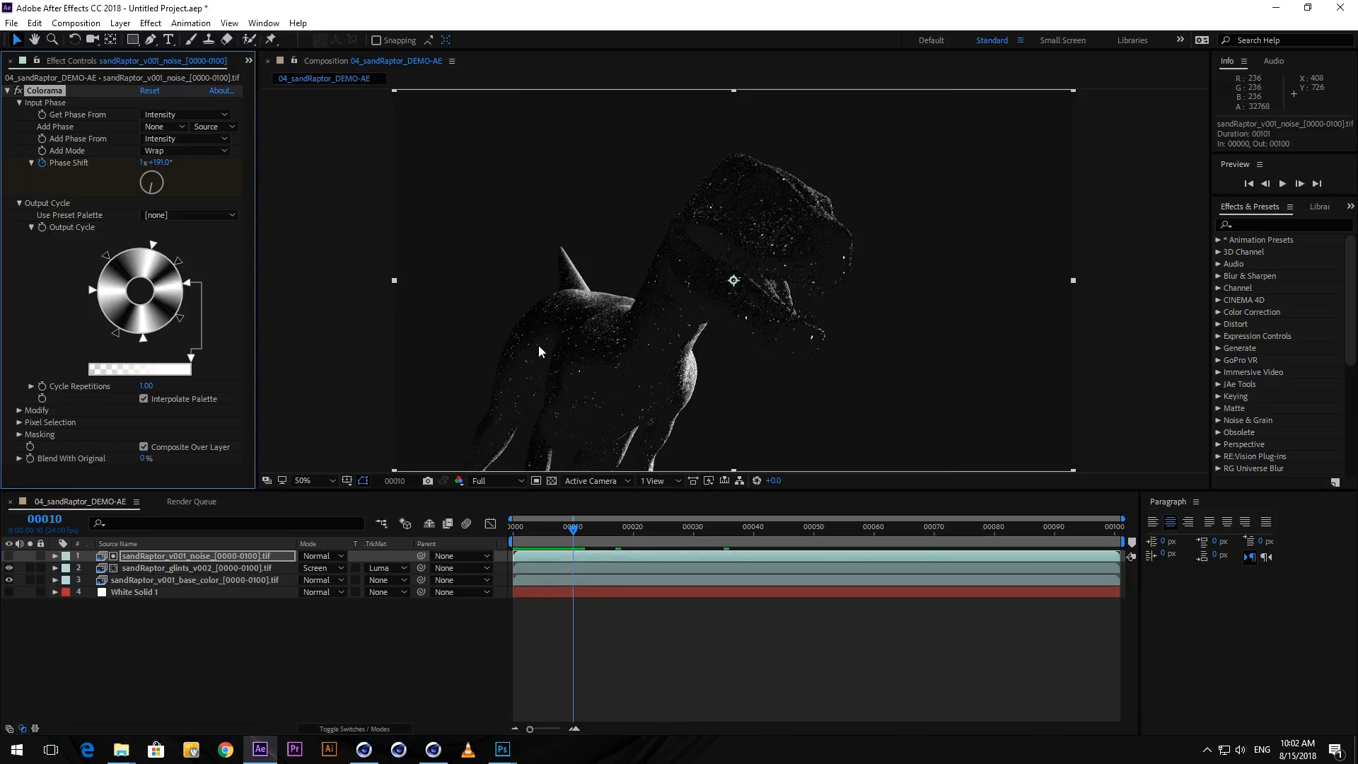
pyautogui.press('u')
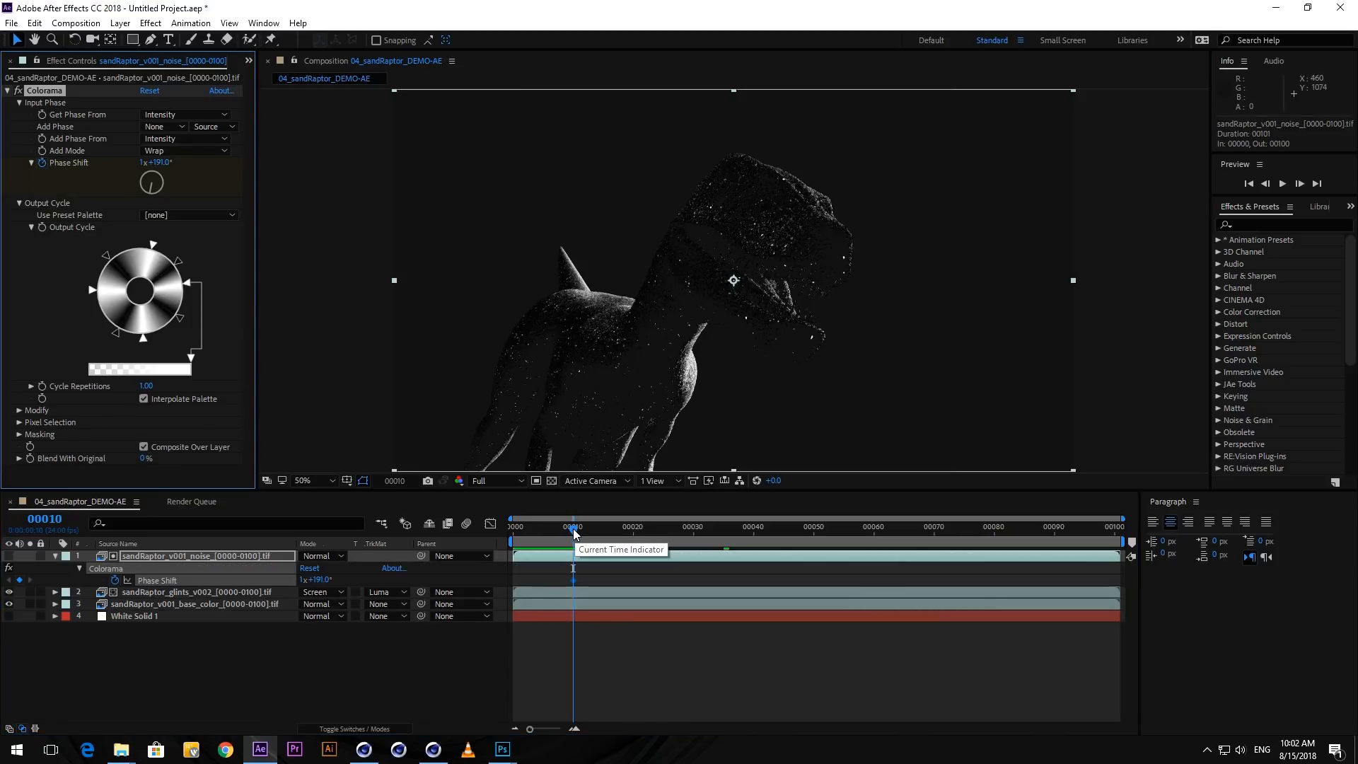
# - Add Phase Shift keyframes of 1x+13° at frame 0, 2x+4° at frame 90 and 2x+228° at frame 100
pyautogui.moveTo(574, 528); pyautogui.dragTo(512, 536)
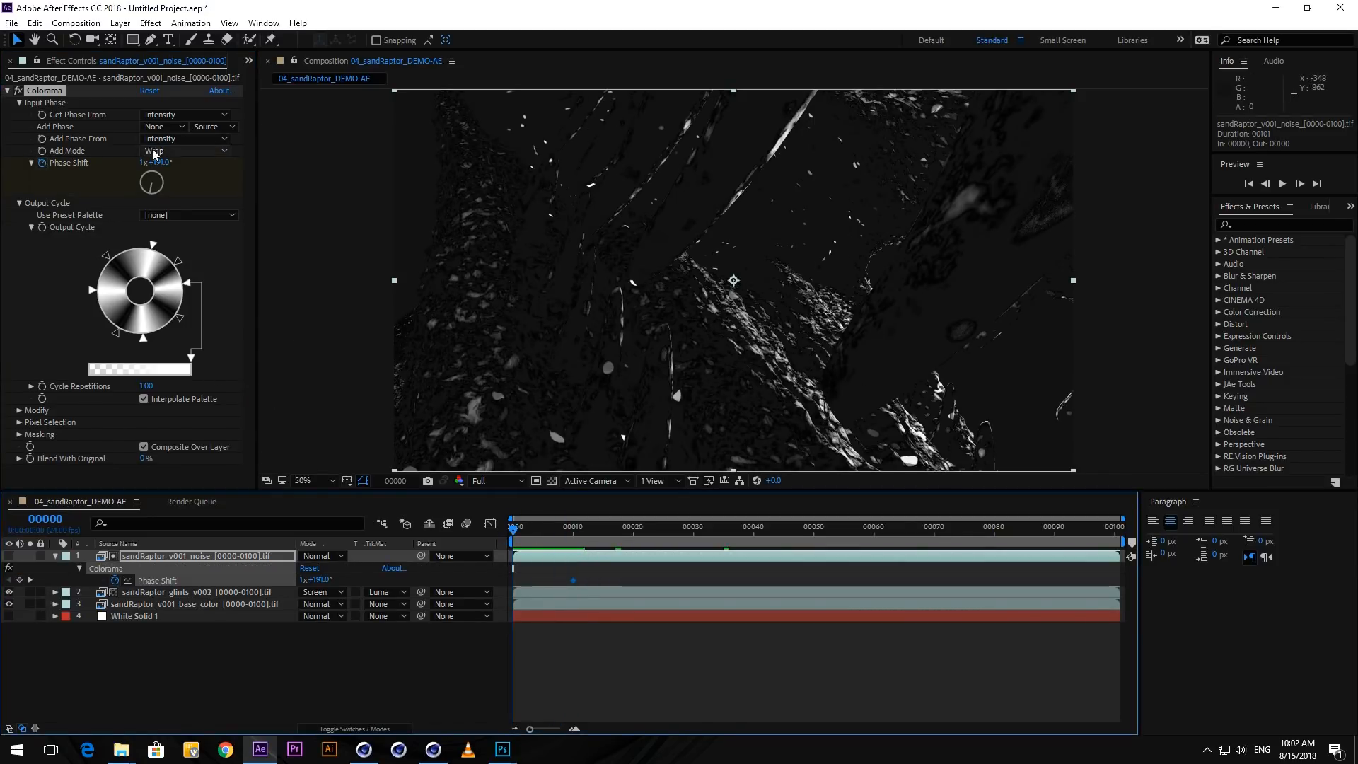
pyautogui.moveTo(156, 161); pyautogui.dragTo(54, 169)
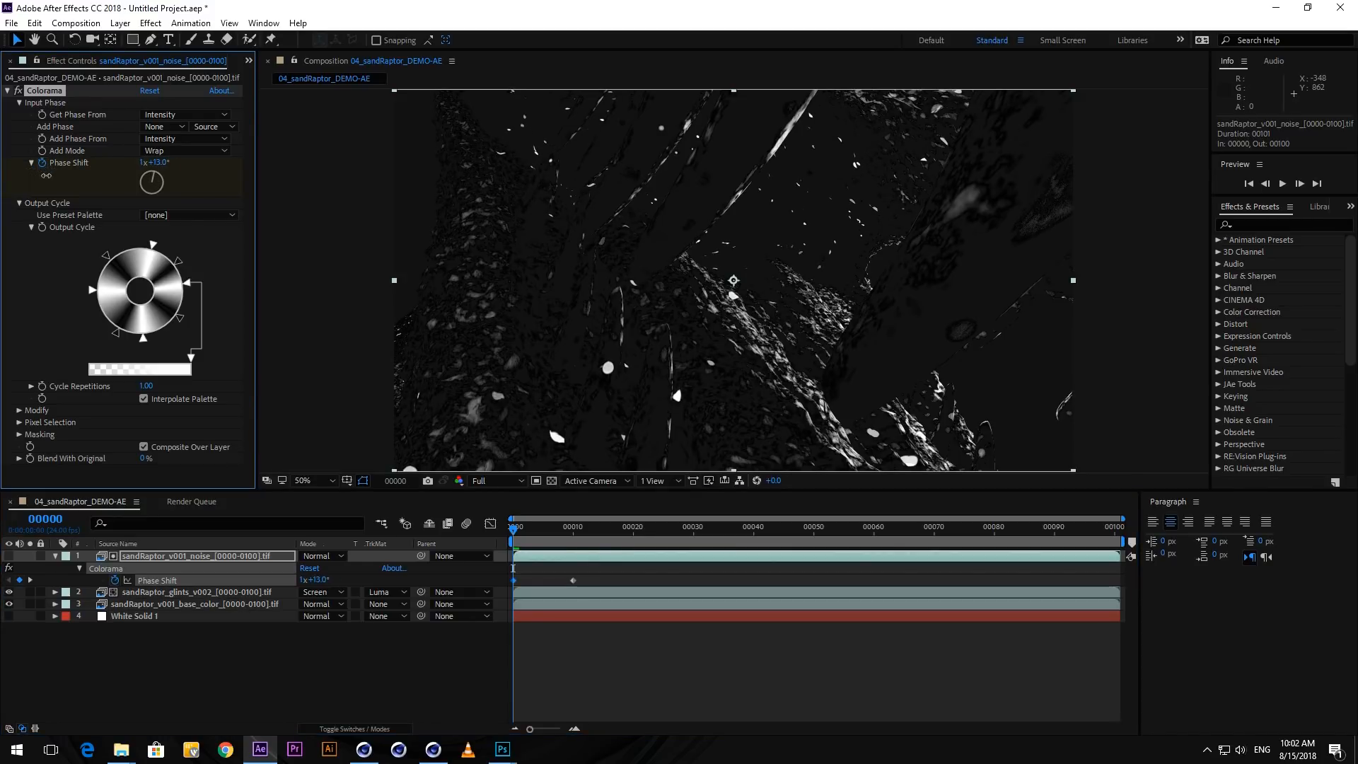
pyautogui.moveTo(543, 534); pyautogui.dragTo(1045, 543)
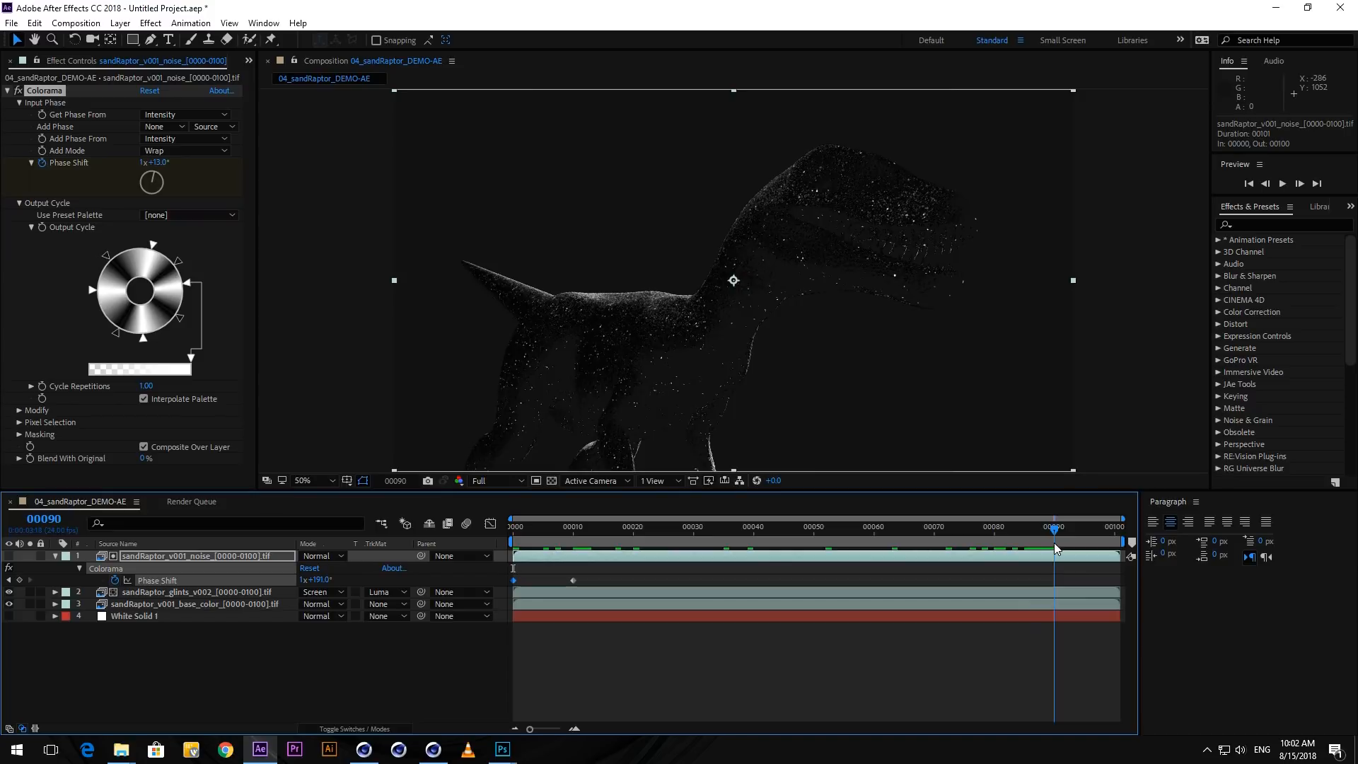
pyautogui.moveTo(159, 169); pyautogui.dragTo(183, 163)
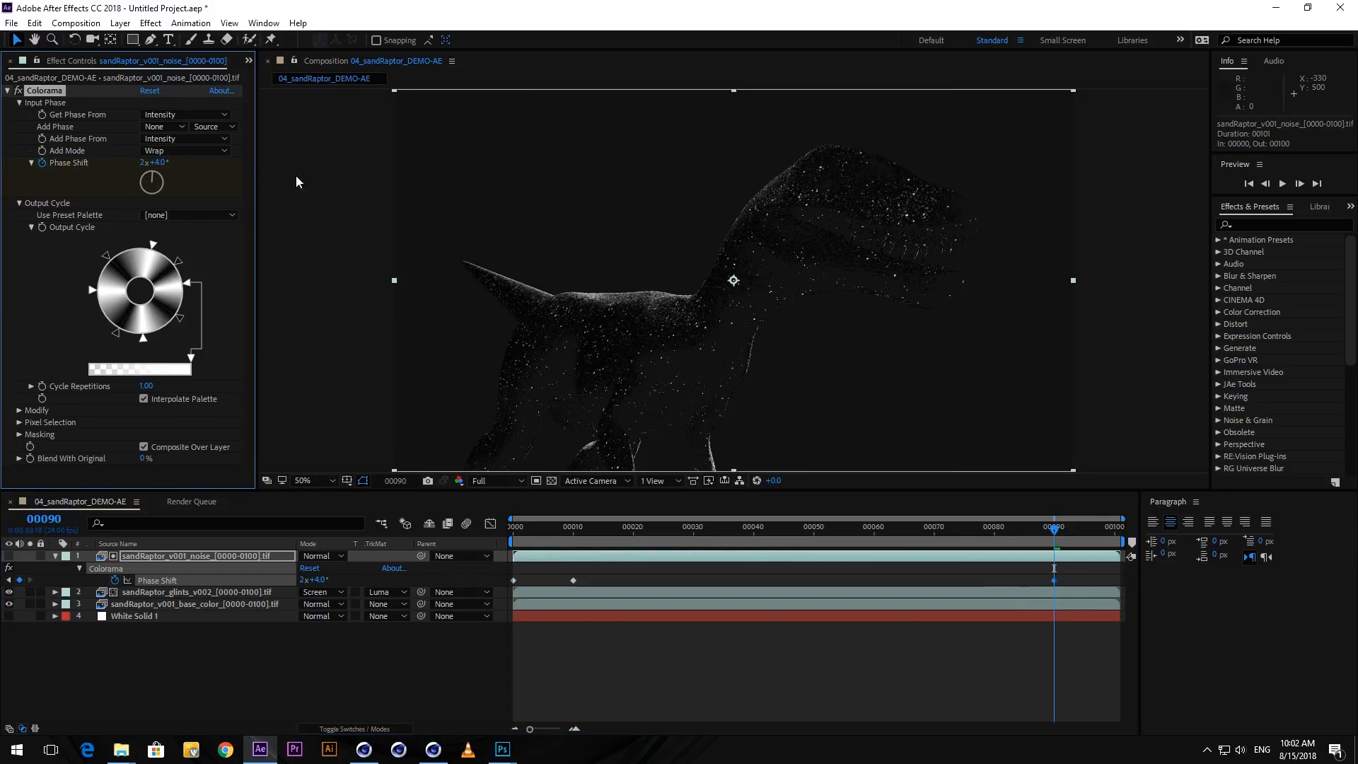
pyautogui.moveTo(1094, 537); pyautogui.dragTo(1121, 537)
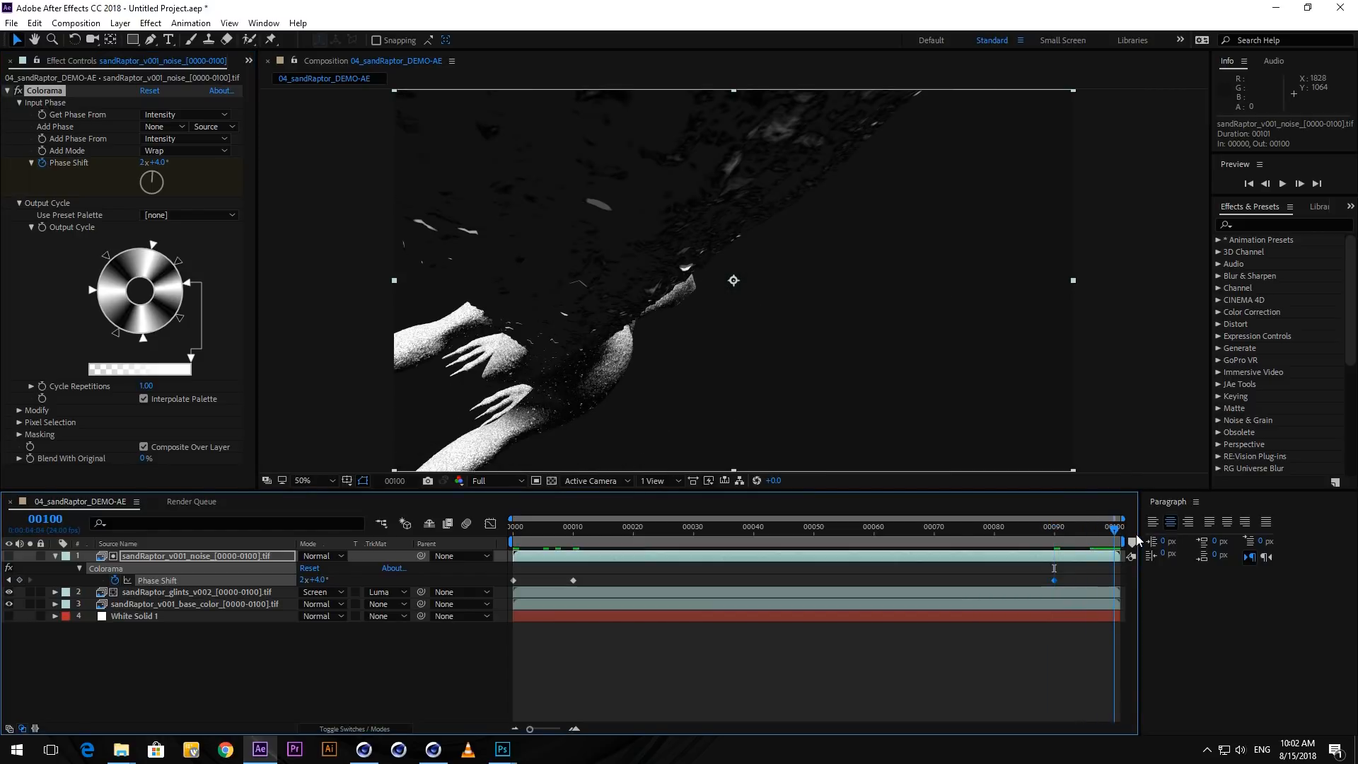
pyautogui.moveTo(159, 162); pyautogui.dragTo(193, 164)
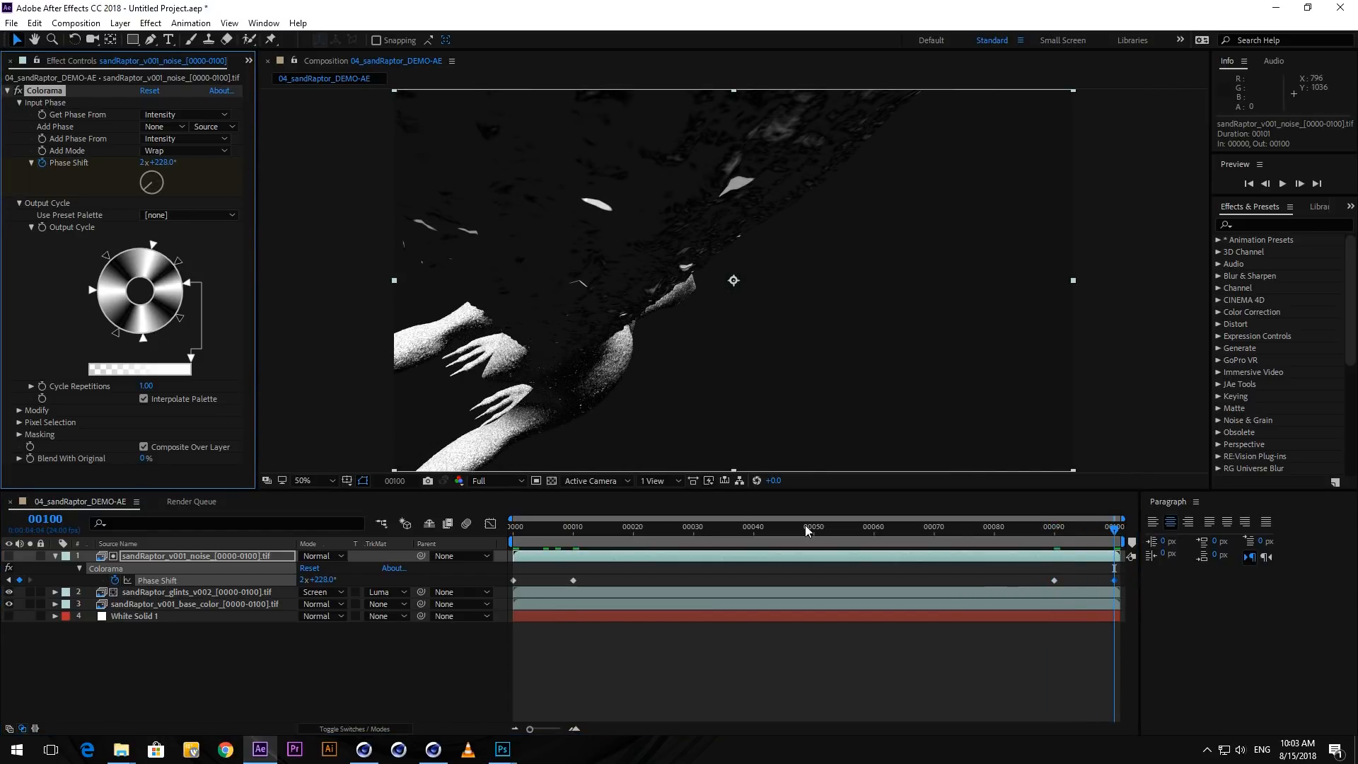
# - Apply Easy Ease In to the Phase Shift keyframe at frame 10 and Easy Ease Out to the one at frame 90, and return to frame 0
pyautogui.rightClick(573, 580)
pyautogui.moveTo(637, 571)
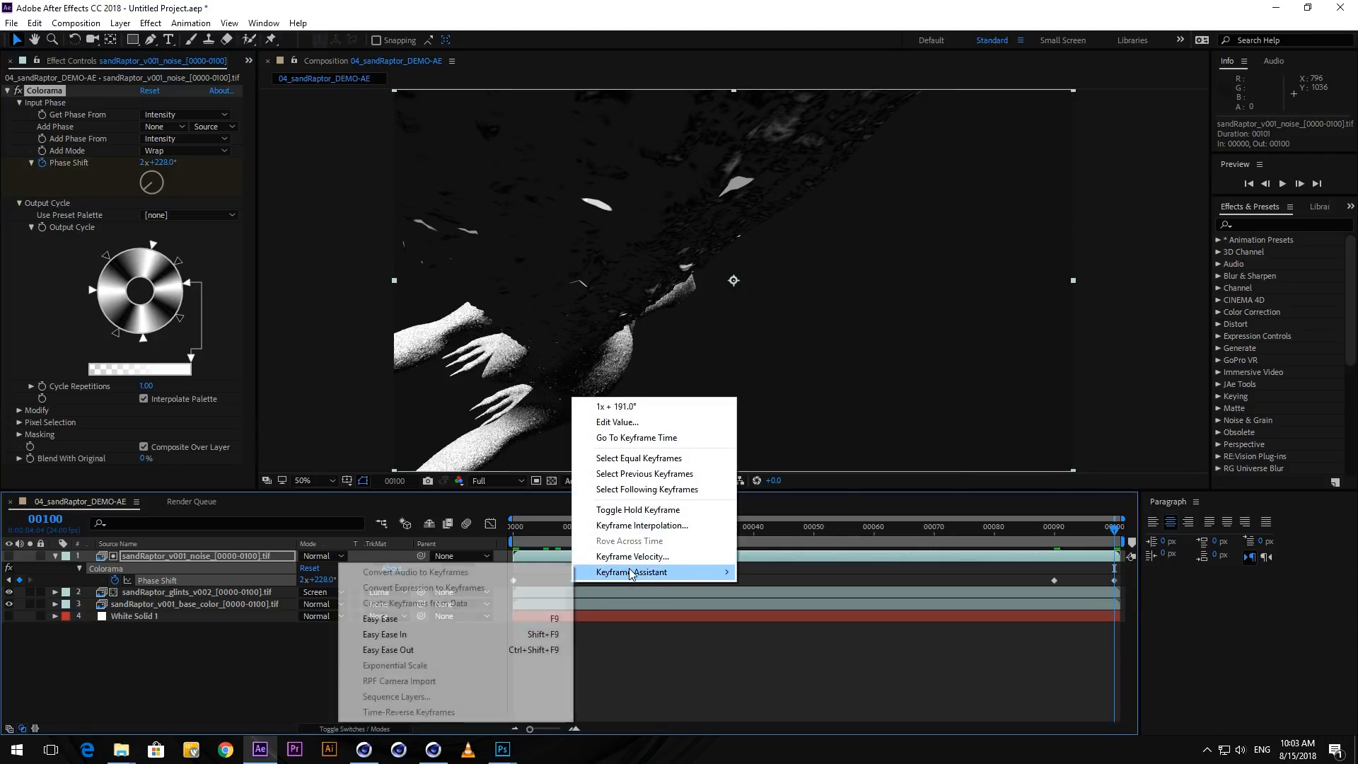
pyautogui.click(456, 634)
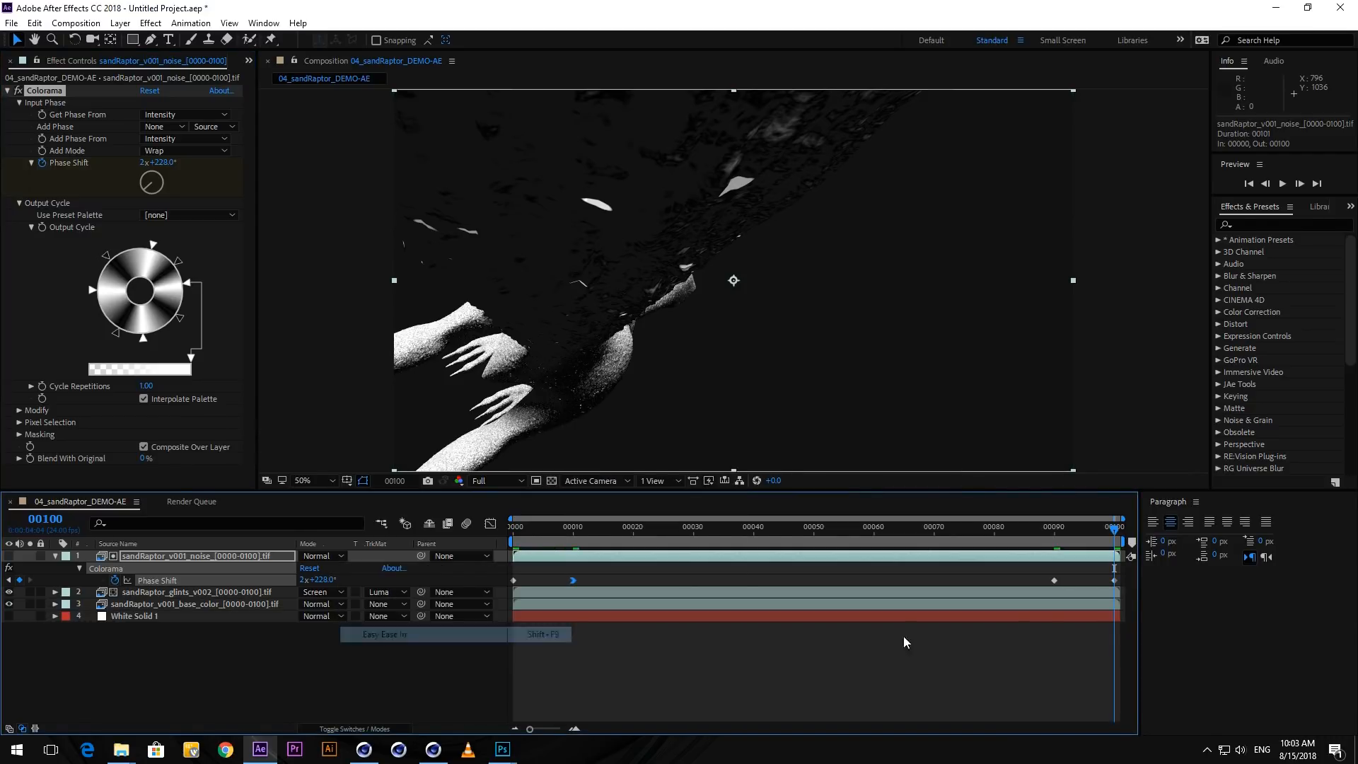
pyautogui.rightClick(1055, 581)
pyautogui.moveTo(1103, 571)
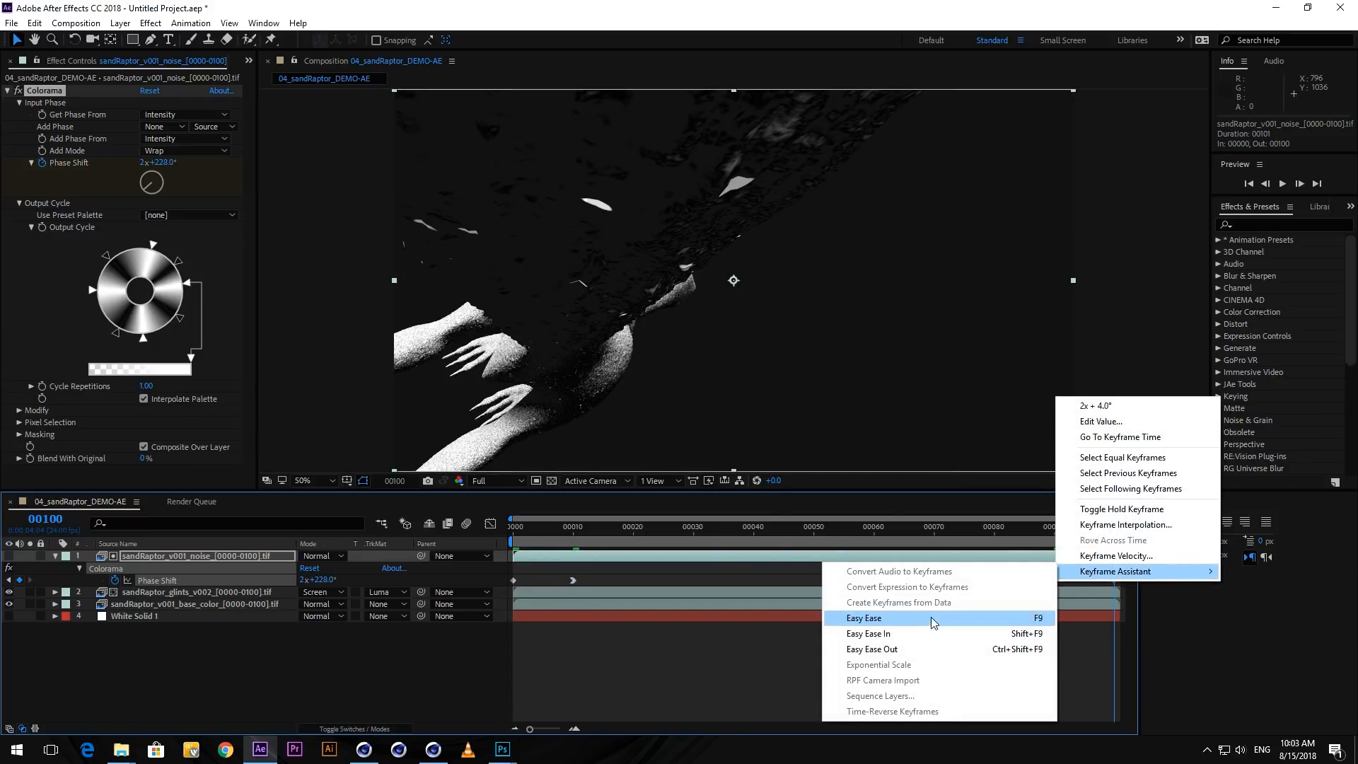
pyautogui.click(927, 649)
pyautogui.moveTo(580, 541); pyautogui.dragTo(498, 542)
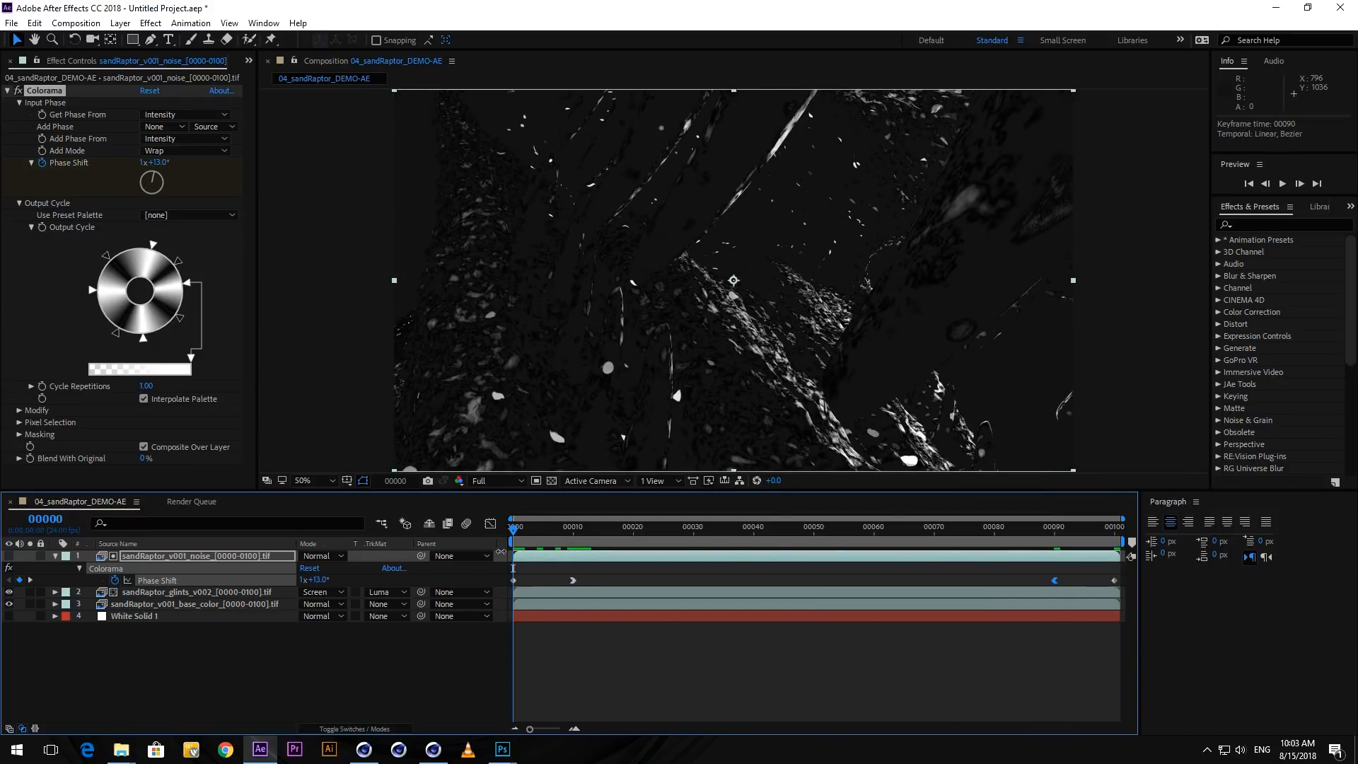
# - Preview the animated glints matte in the composition, replaying it from frame 0
pyautogui.press('space')
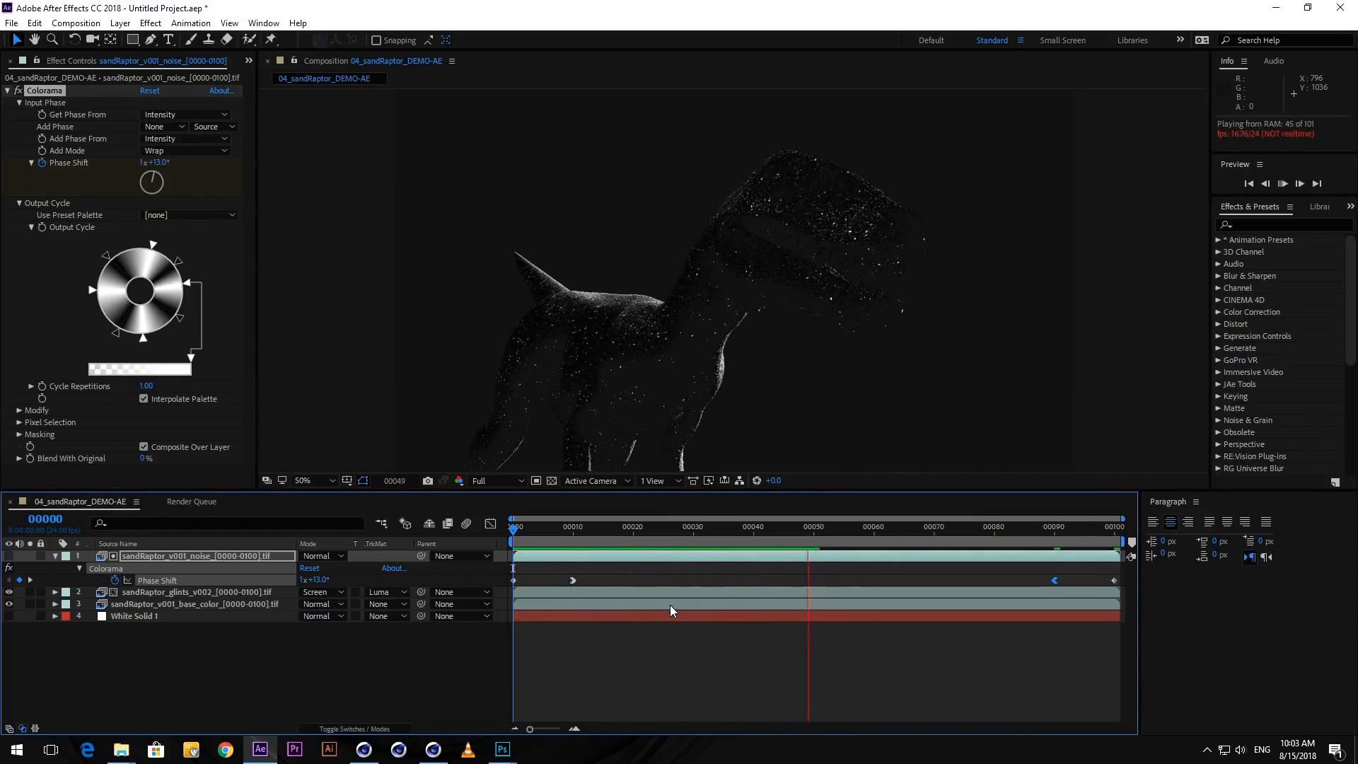
pyautogui.press('space')
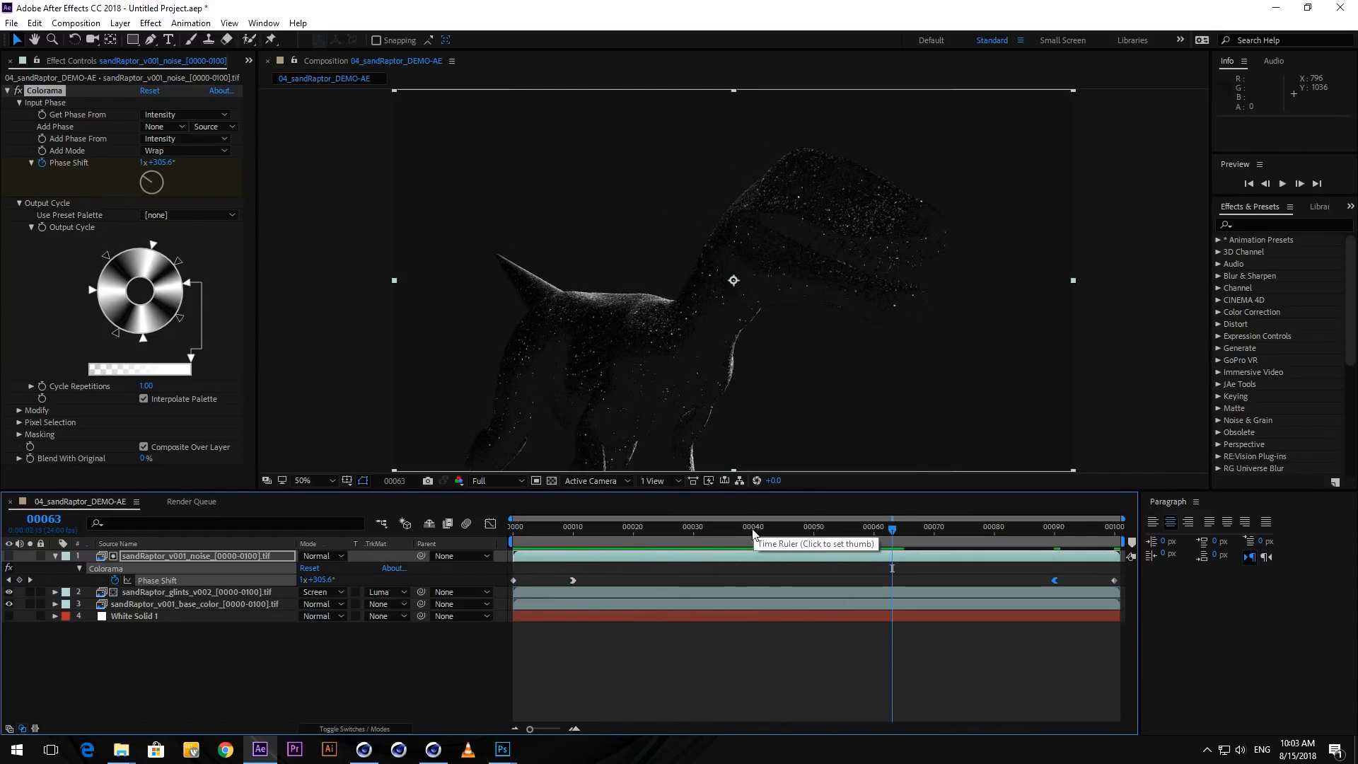
pyautogui.moveTo(753, 530); pyautogui.dragTo(419, 529)
pyautogui.press('space')
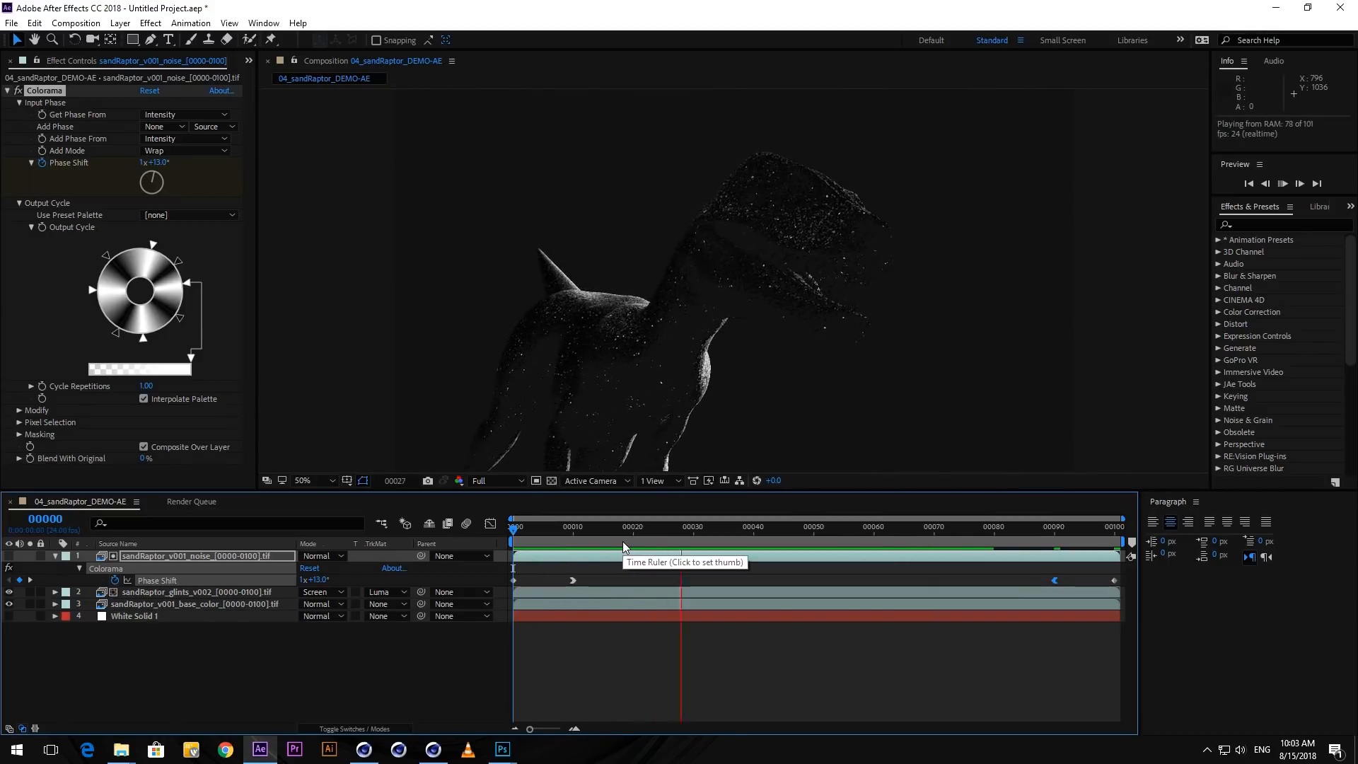
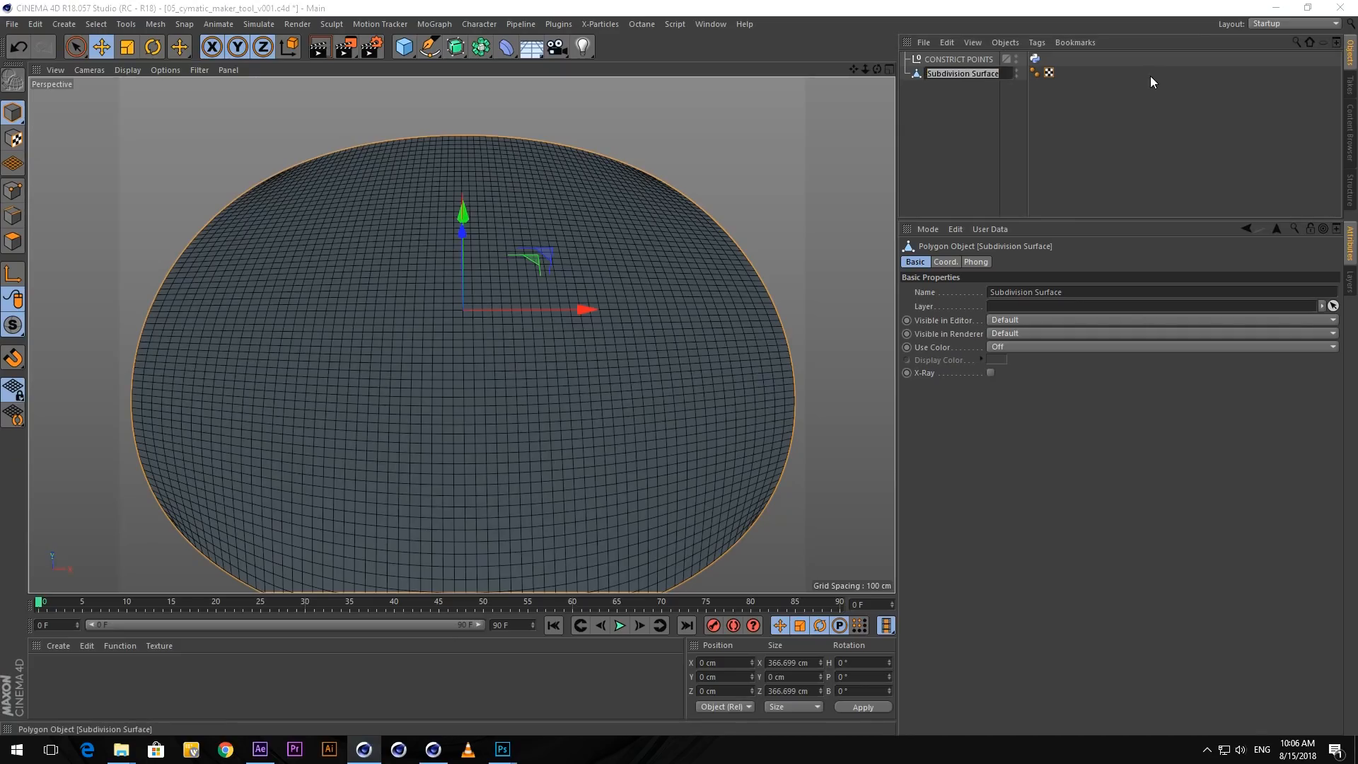
# - In Cinema 4D, rename the Subdivision Surface polygon object as "base object" and select it
pyautogui.write('base object')
pyautogui.press('Return')
pyautogui.click(1160, 139)
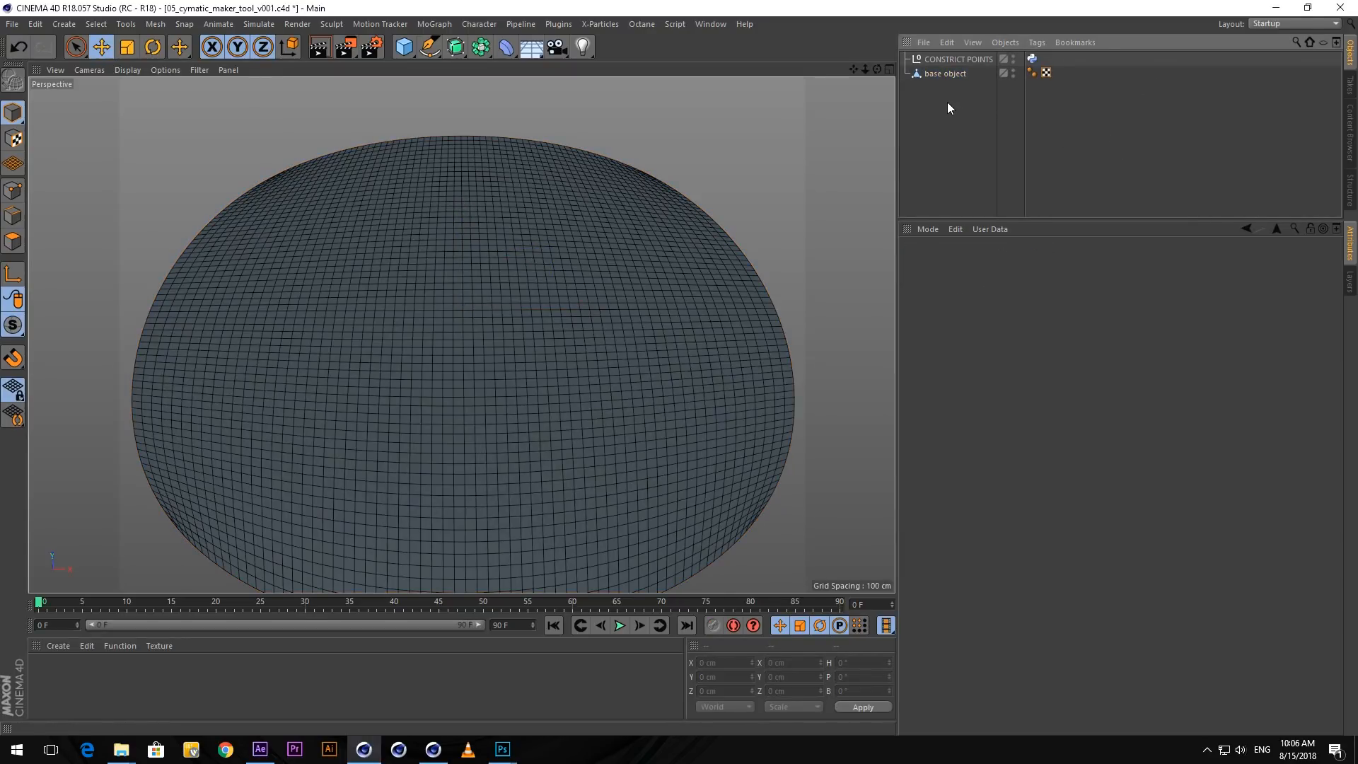
pyautogui.click(944, 74)
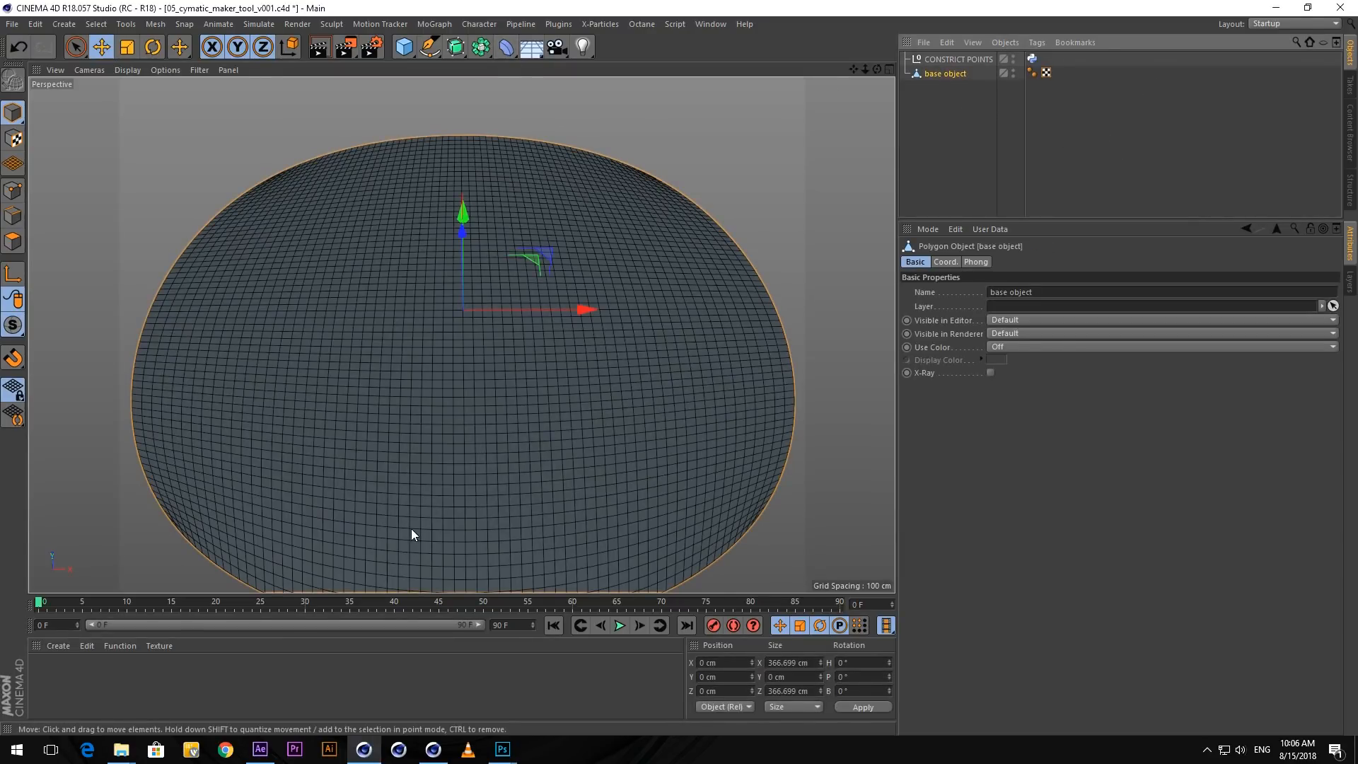
# - Switch to File Explorer and open the _sandPatterns folder inside 01_C4D_pres on the Data (D:) drive
pyautogui.moveTo(122, 749)
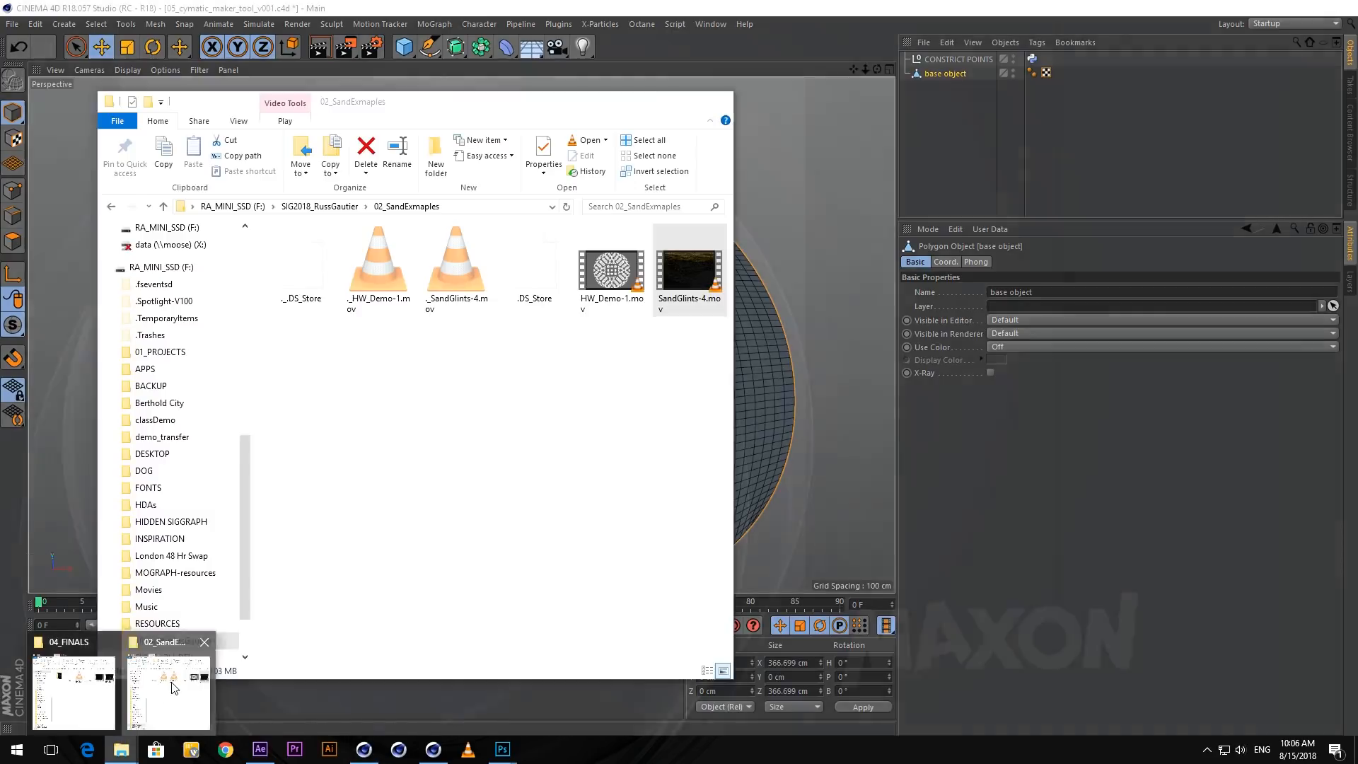
pyautogui.click(173, 686)
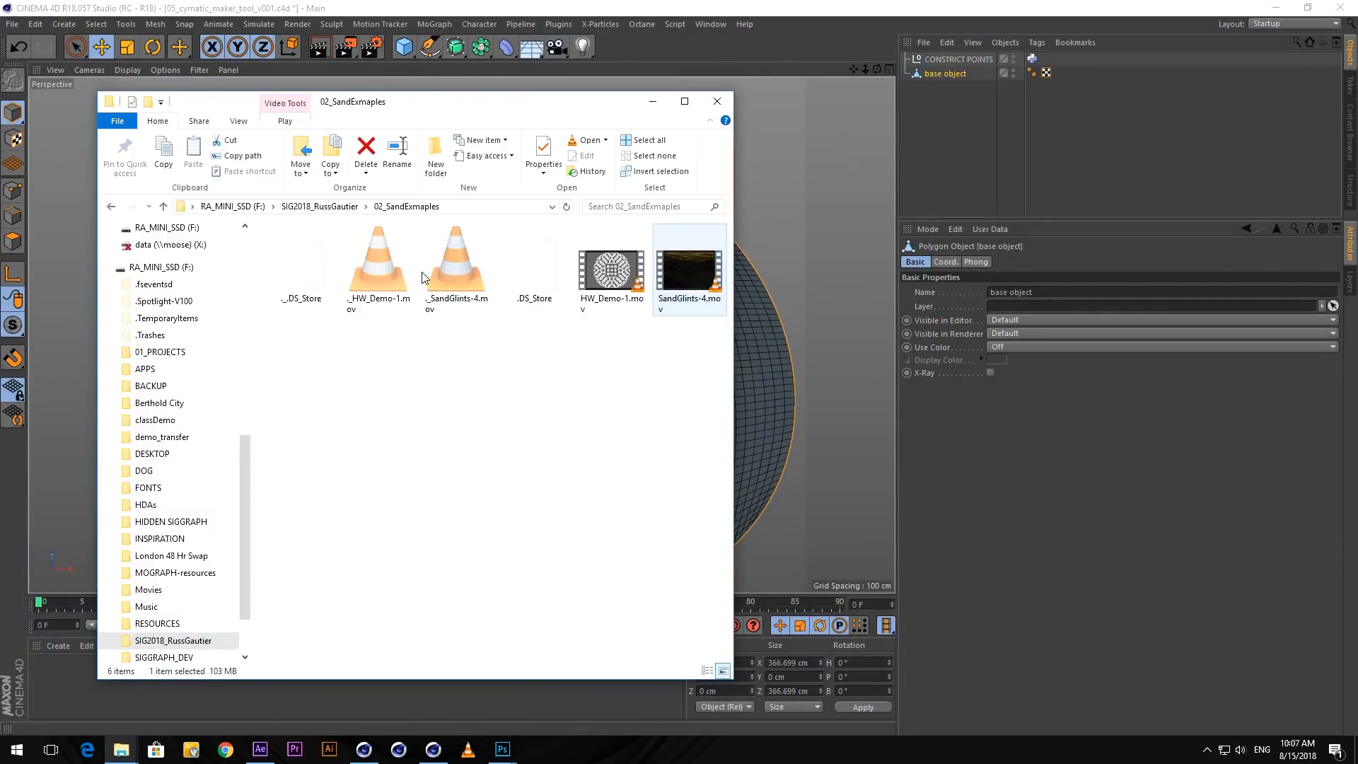
pyautogui.click(328, 206)
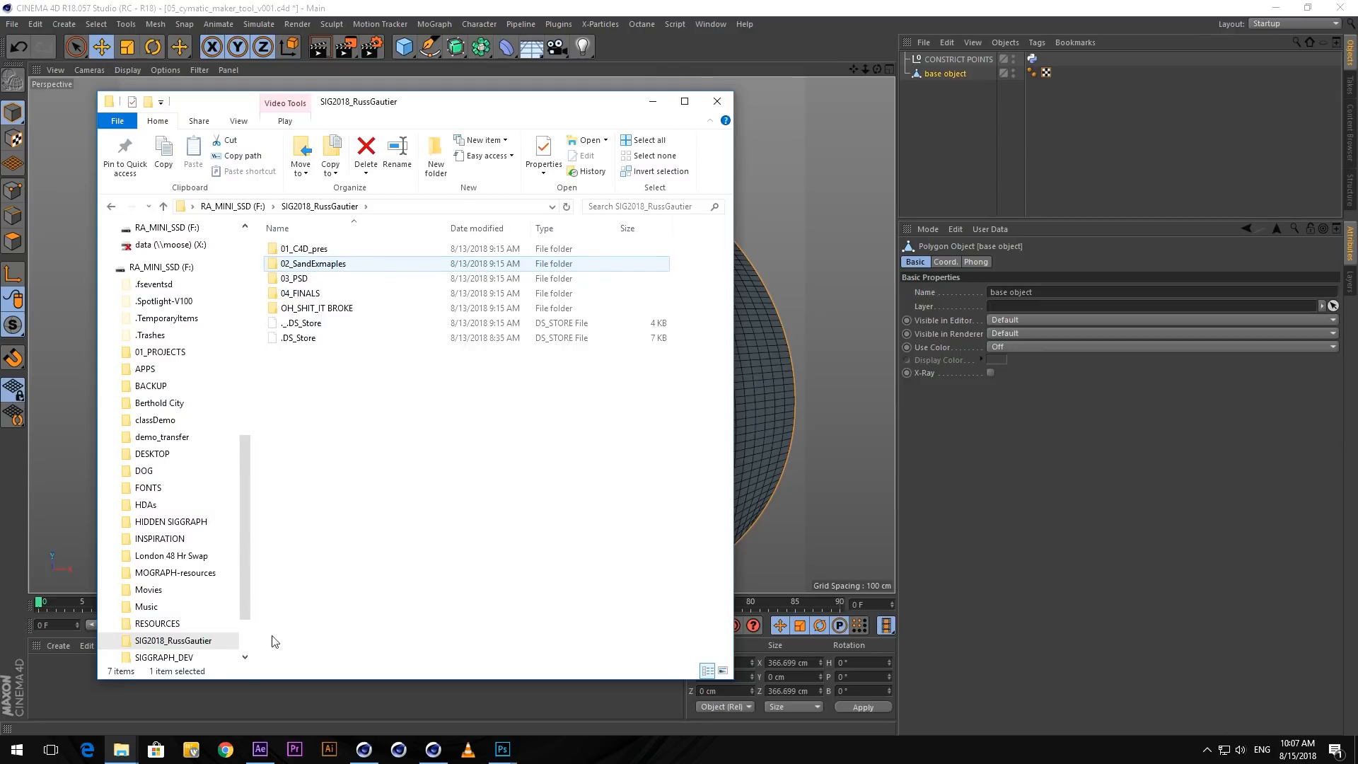
pyautogui.click(121, 750)
pyautogui.click(67, 696)
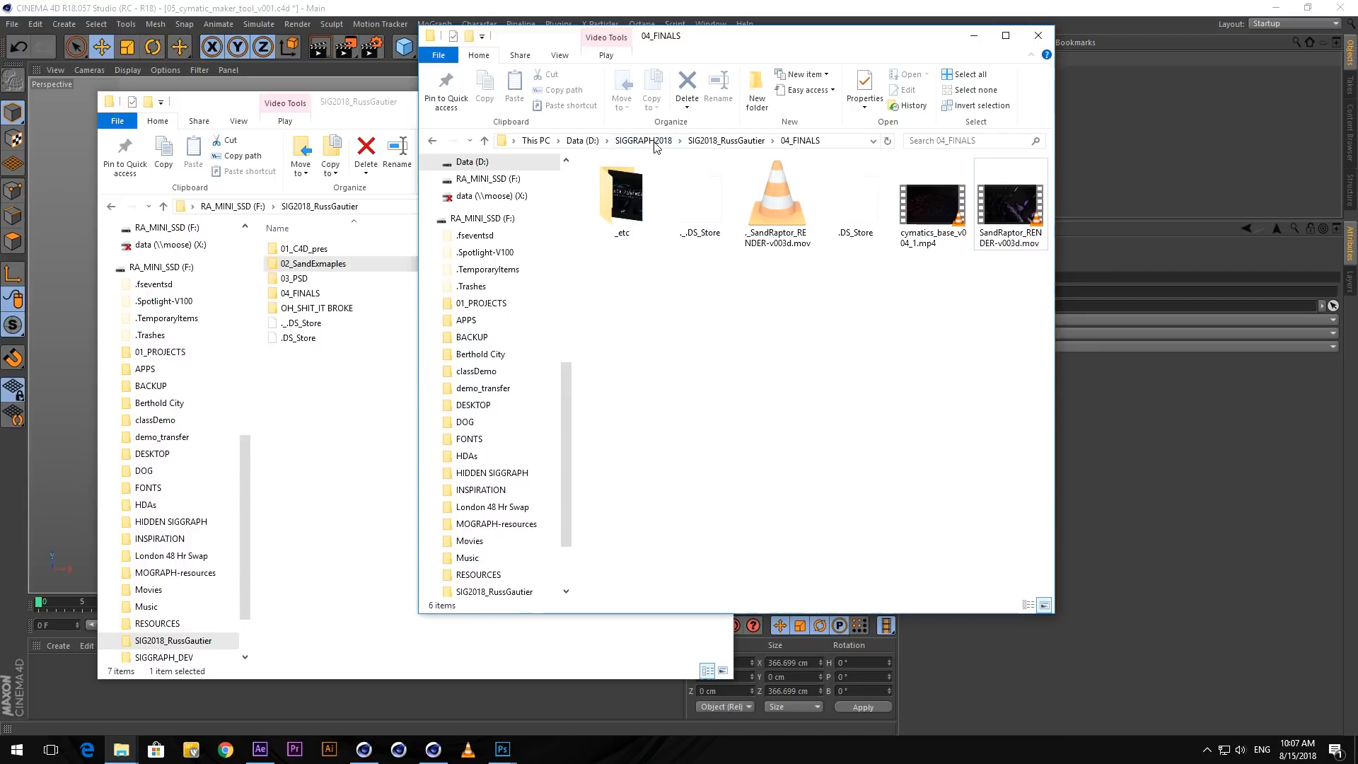
pyautogui.click(744, 142)
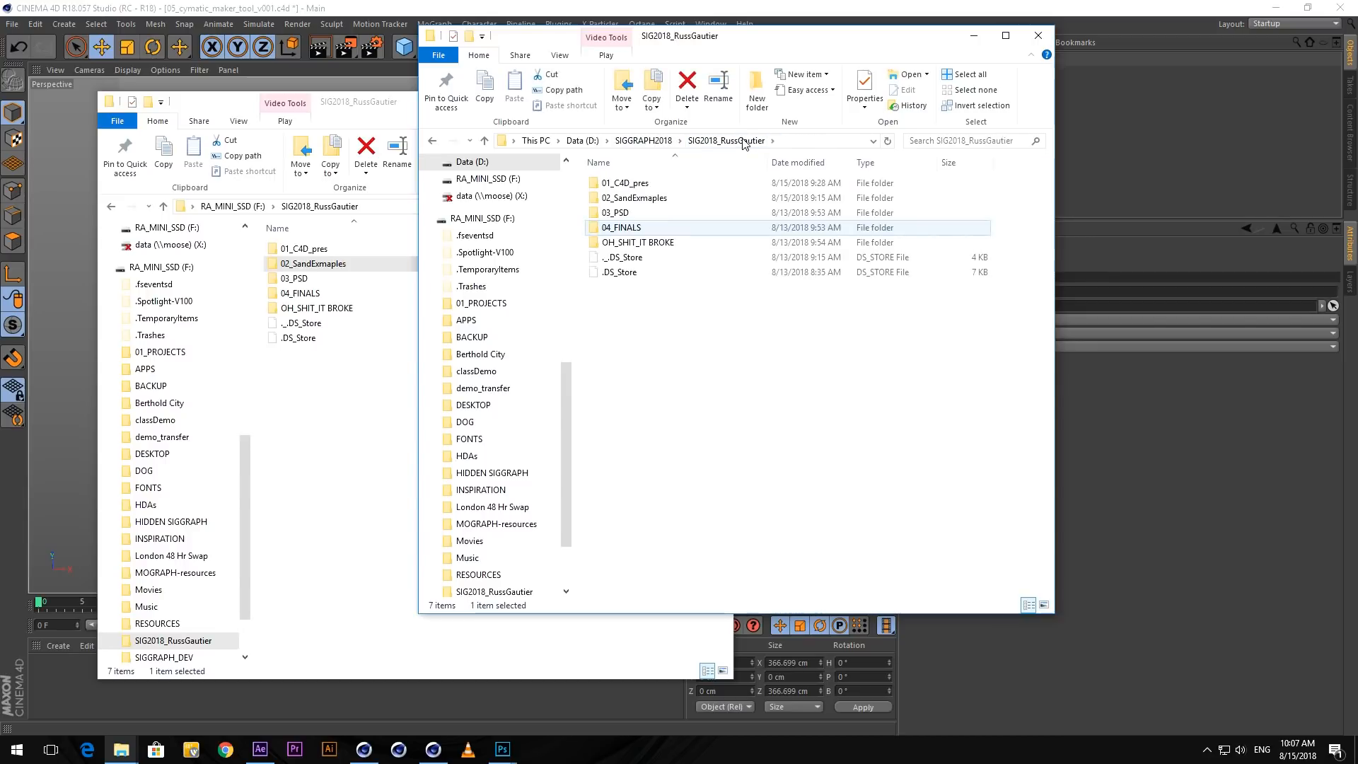
pyautogui.click(683, 185)
pyautogui.doubleClick(683, 186)
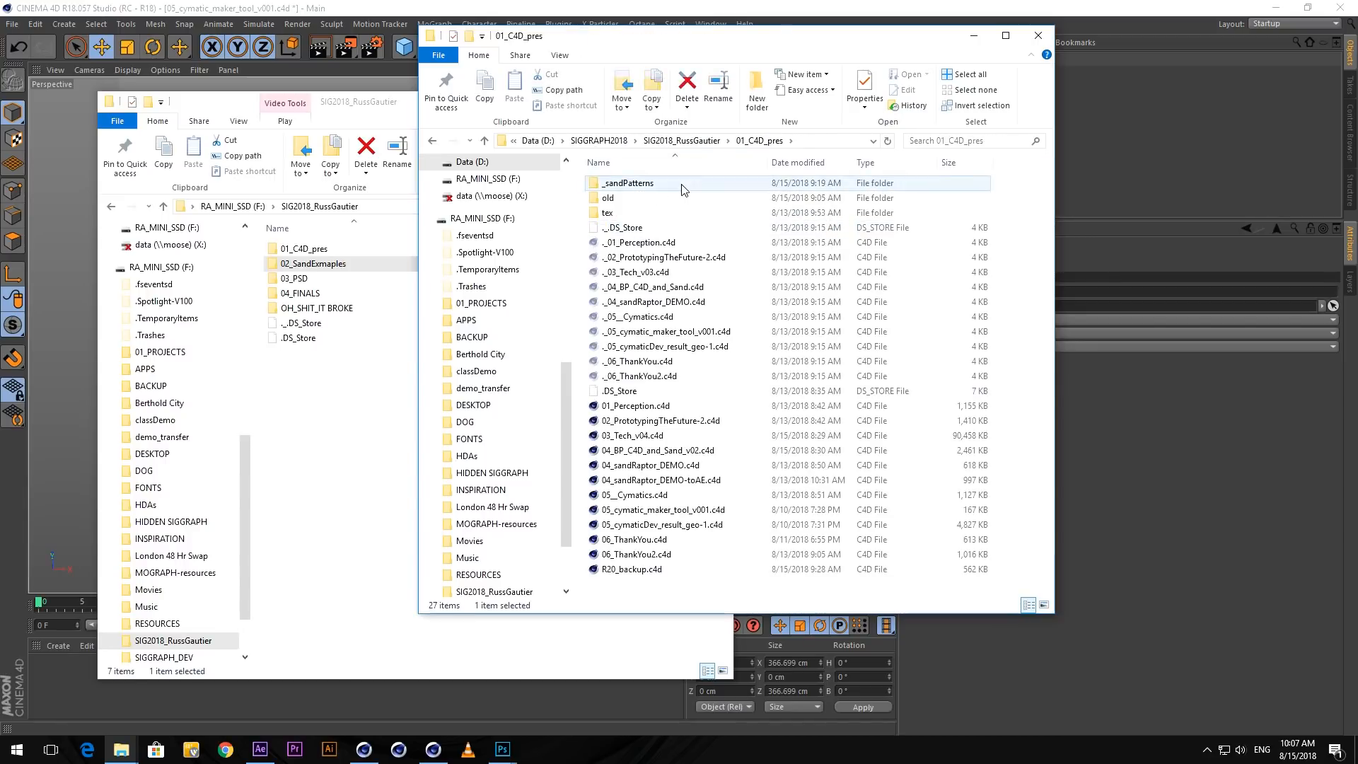
pyautogui.doubleClick(680, 185)
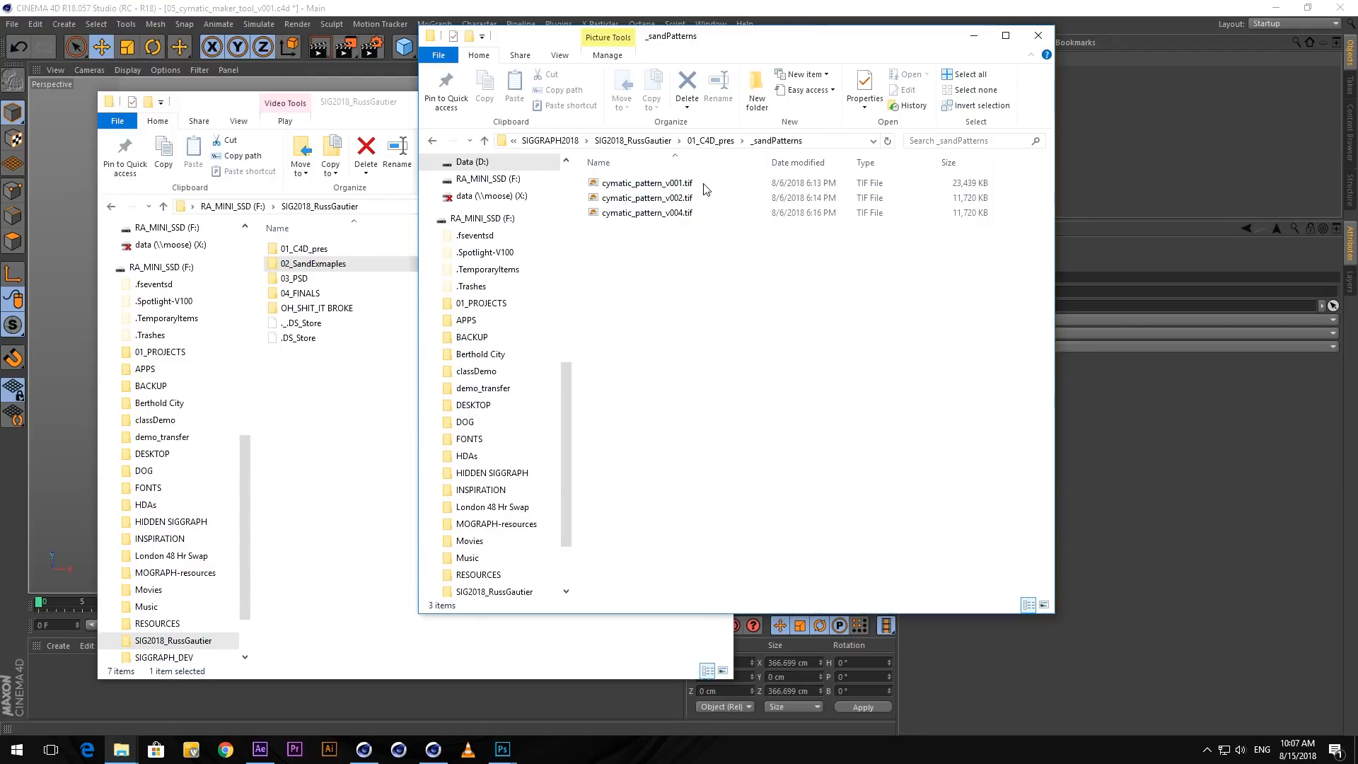
# - View the cymatic pattern images in sequence, starting with cymatic_pattern_v001.tif
pyautogui.doubleClick(704, 185)
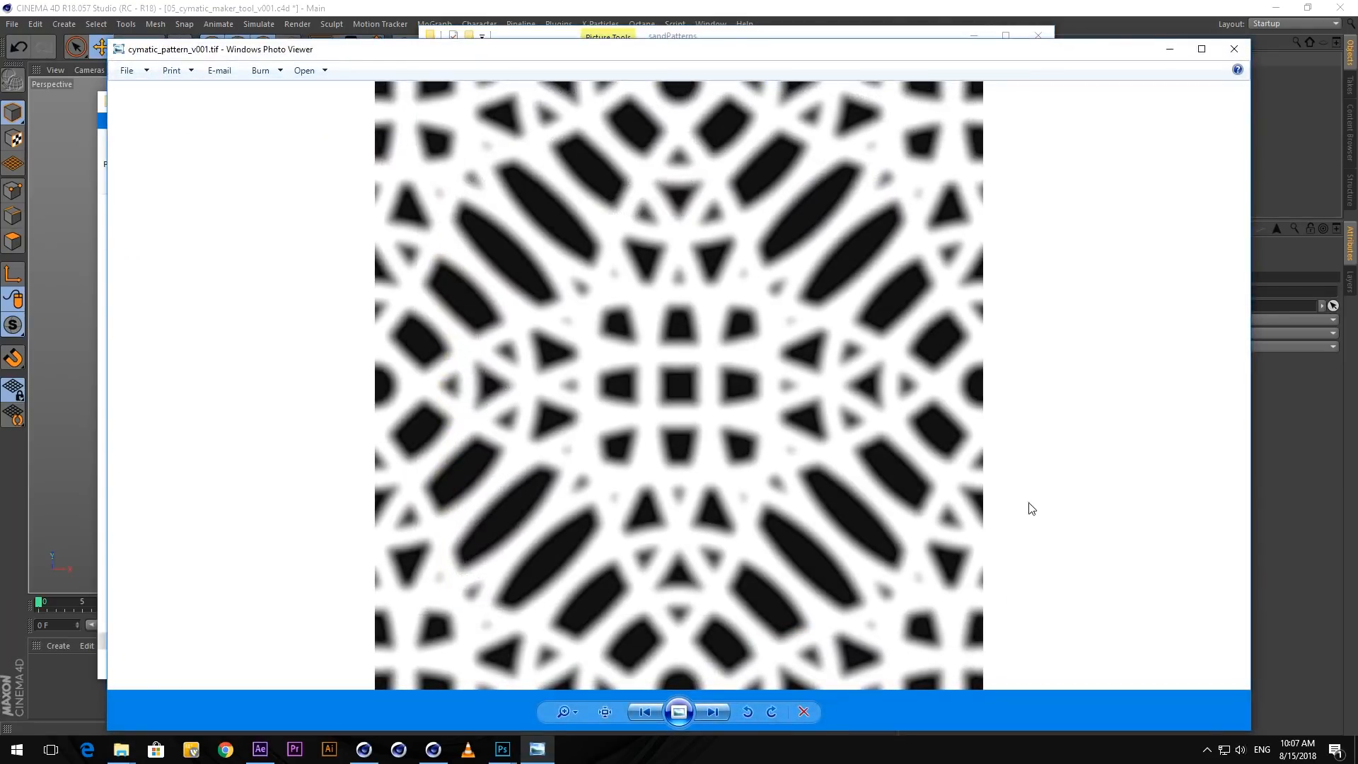
pyautogui.click(712, 713)
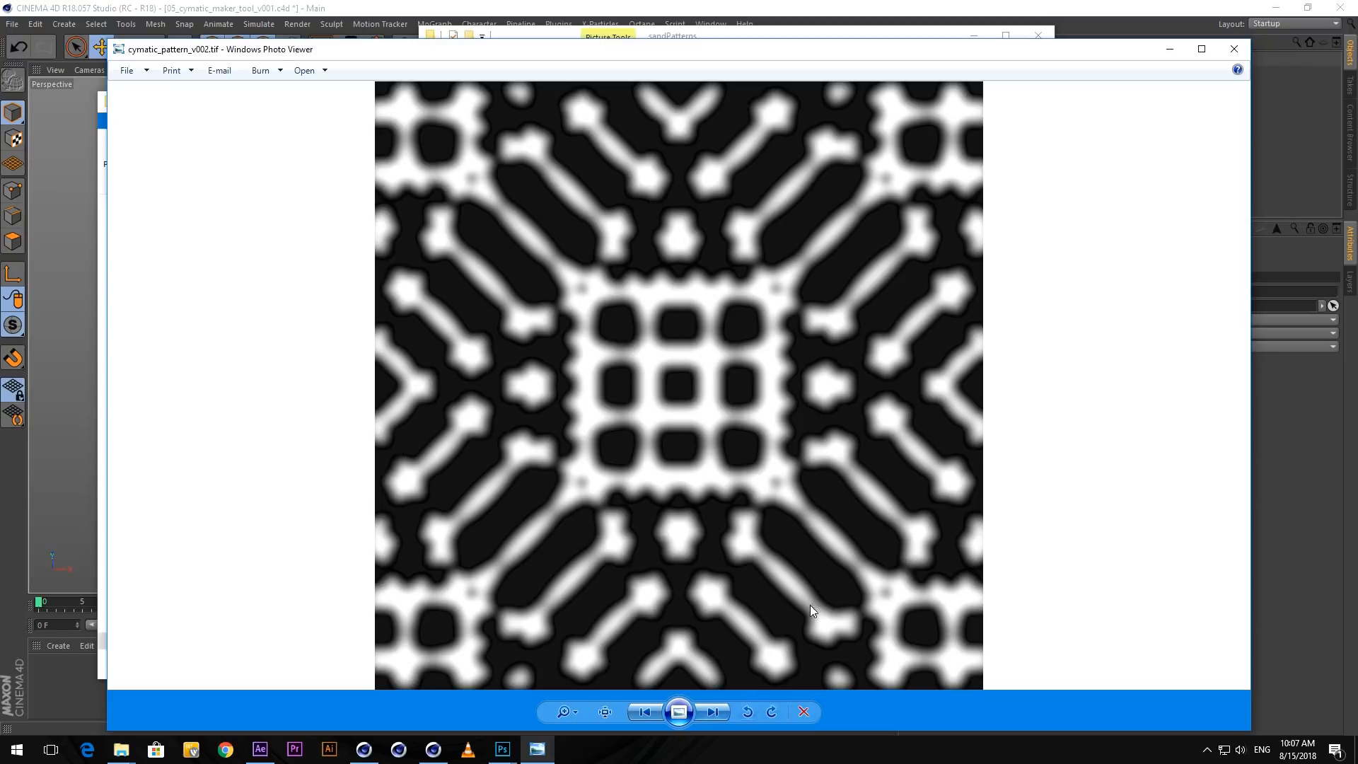
pyautogui.click(716, 712)
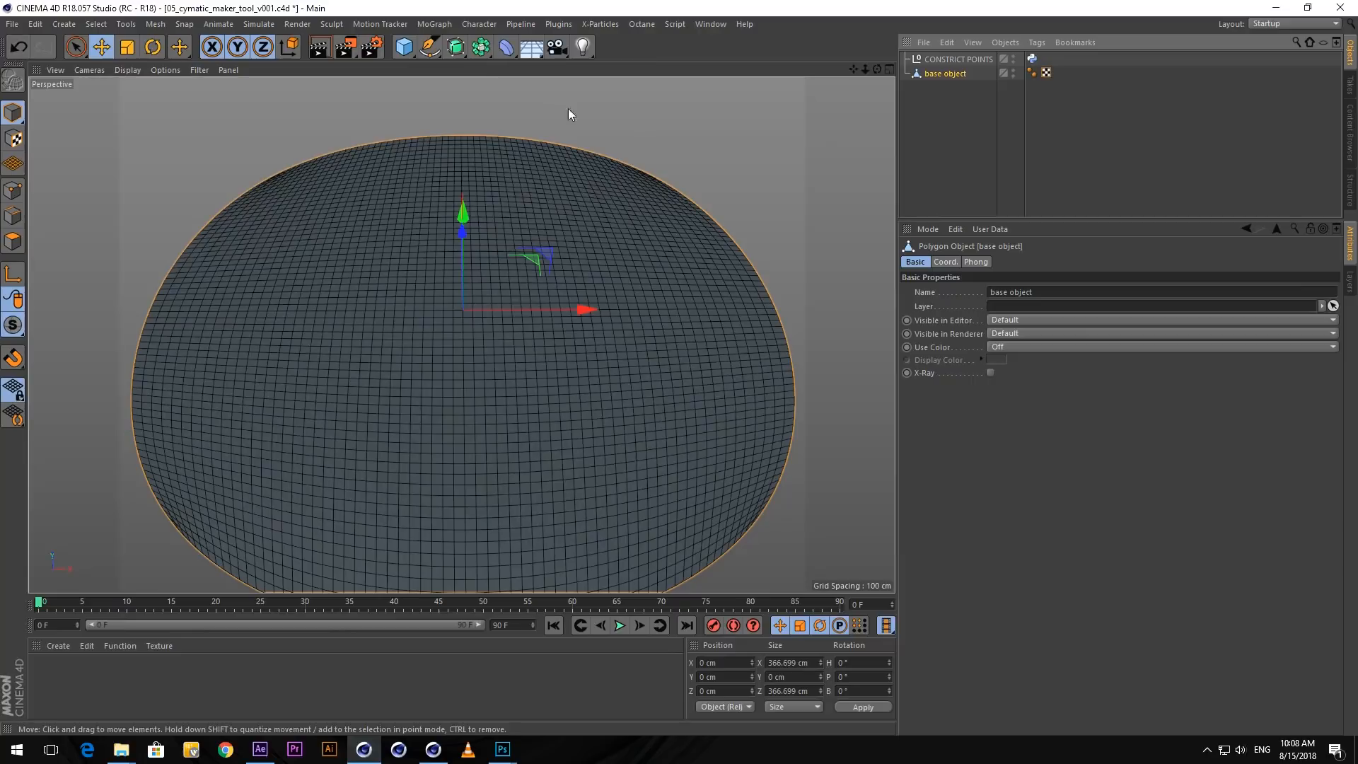
# - Add a Displacer deformer in Cinema 4D and make it a child of the base object
pyautogui.click(506, 47)
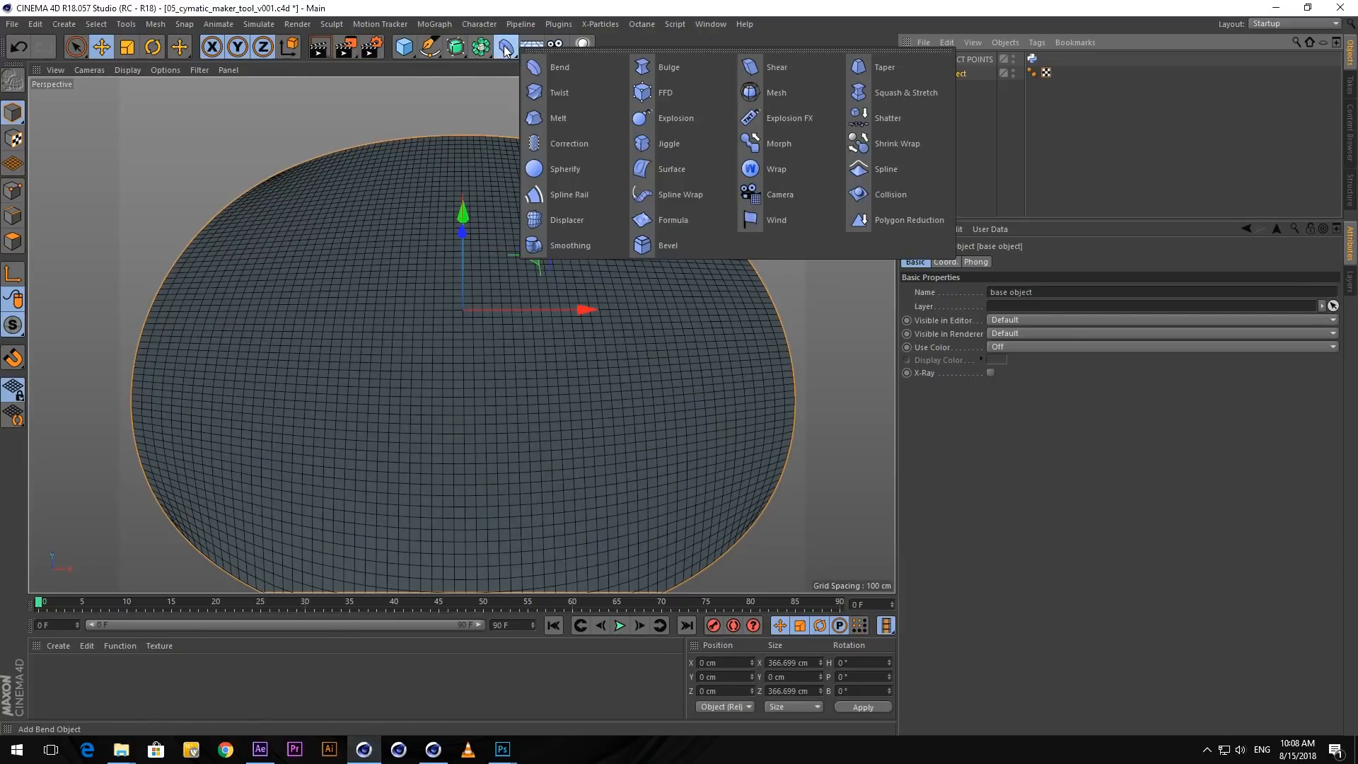
pyautogui.click(576, 225)
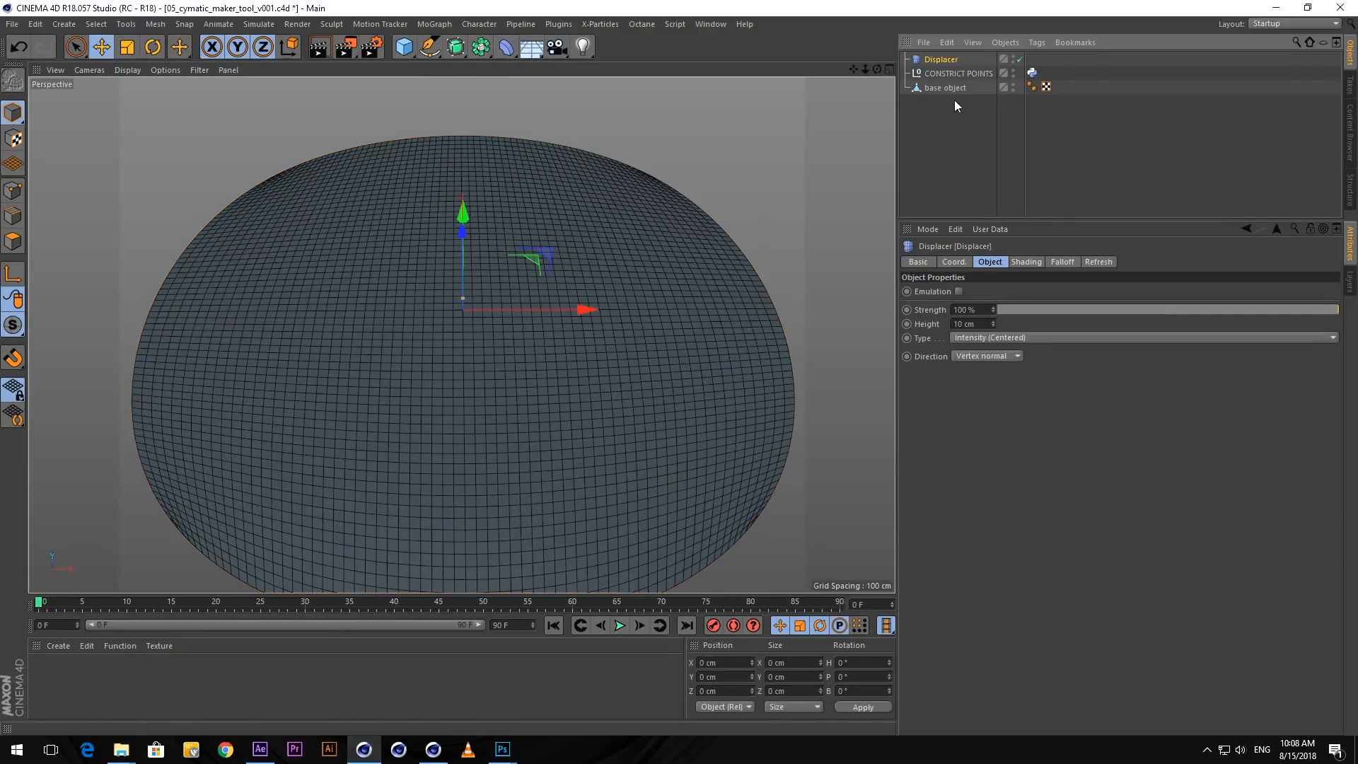
pyautogui.moveTo(948, 88); pyautogui.dragTo(948, 87)
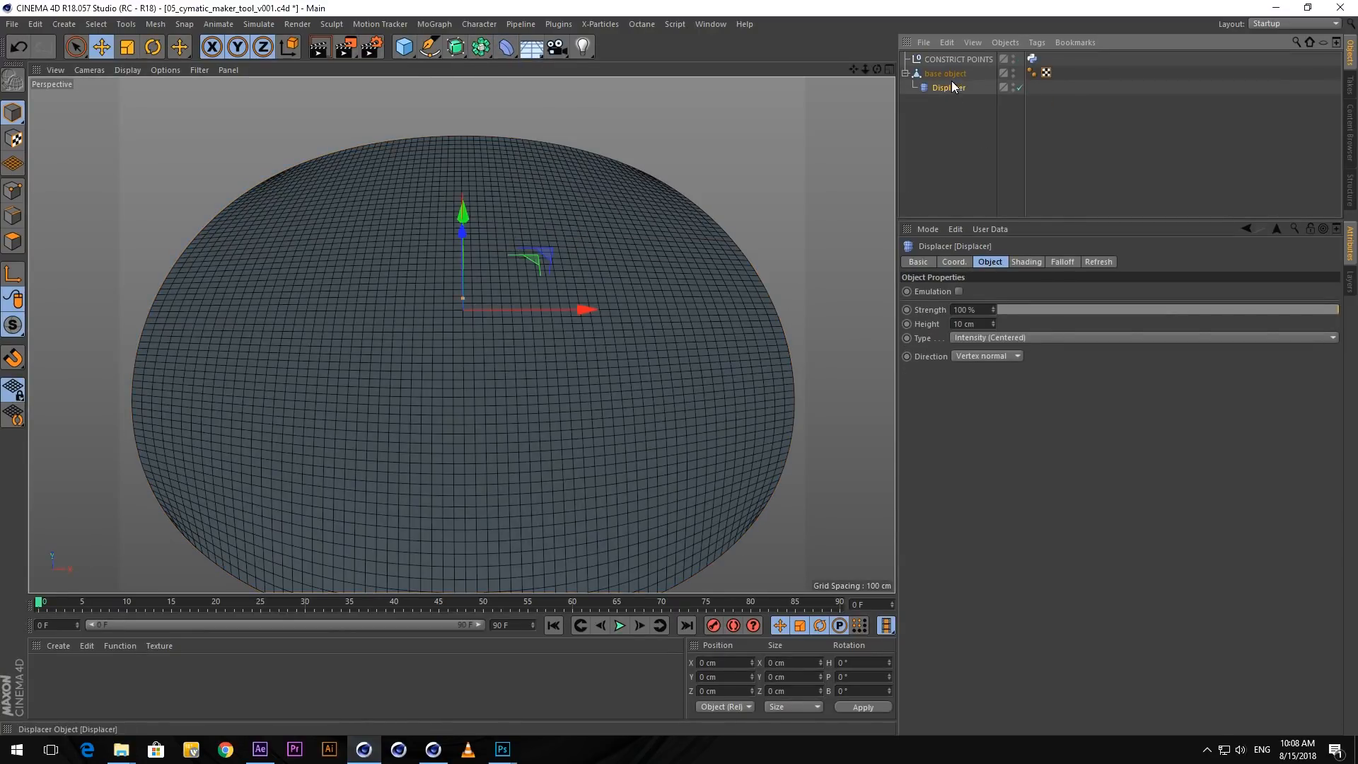
# - Load cymatic_pattern_v002.tif as the Displacer's custom shader, without copying the image to the project location
pyautogui.click(1016, 262)
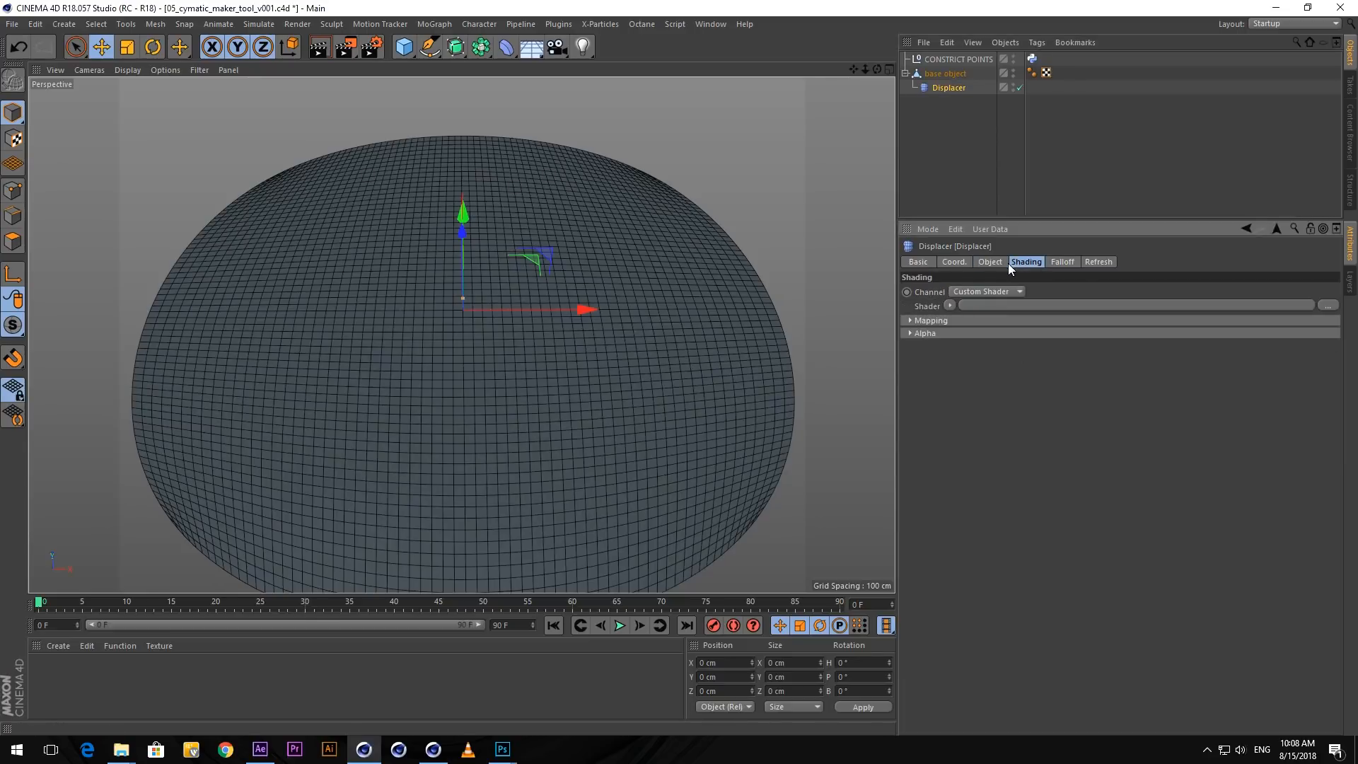
pyautogui.click(1329, 306)
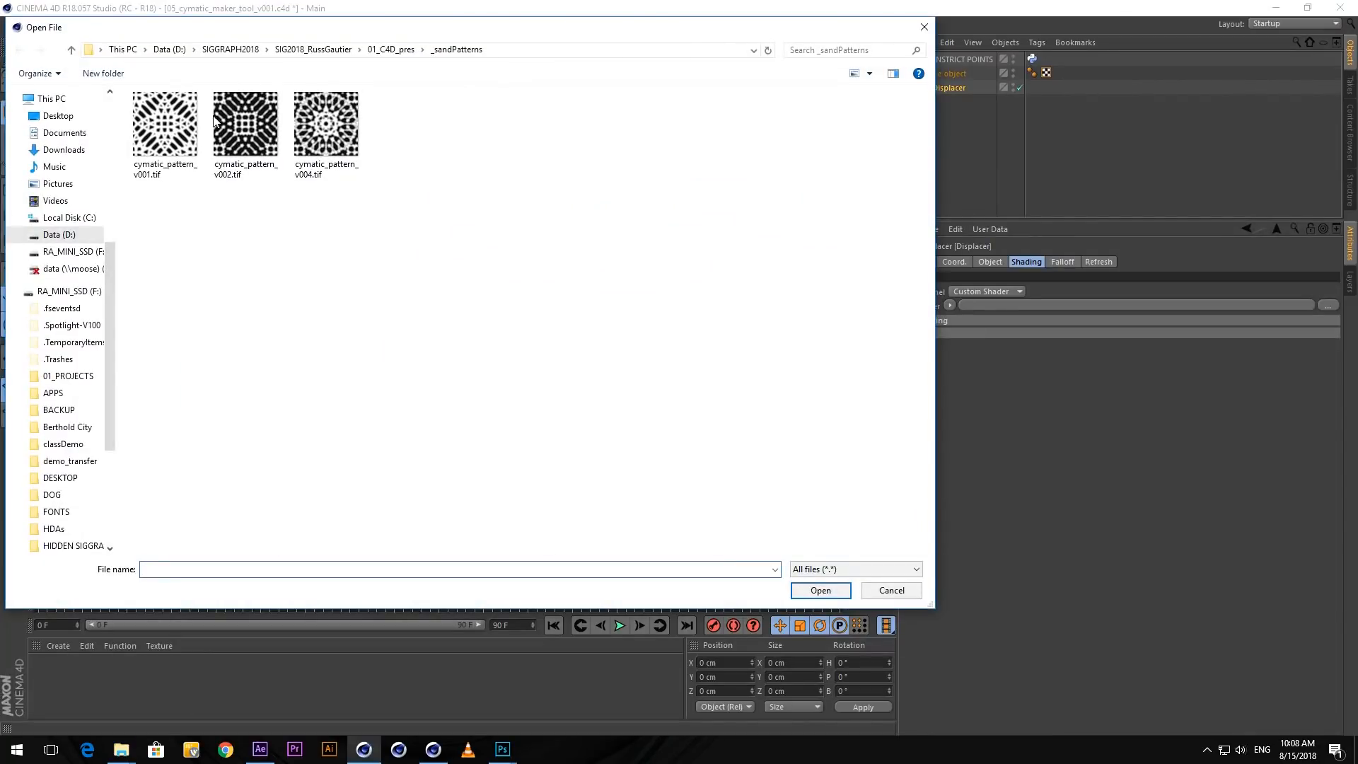
pyautogui.click(242, 127)
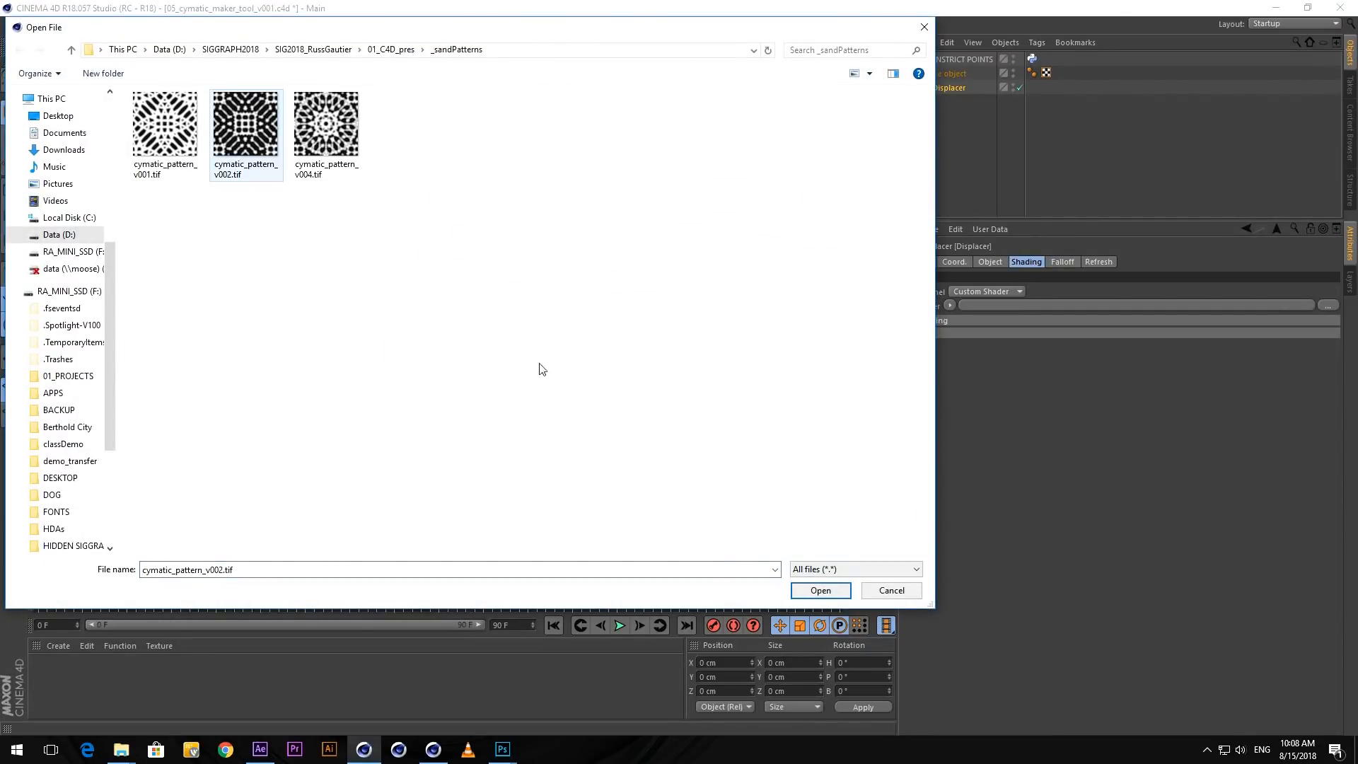
pyautogui.click(824, 591)
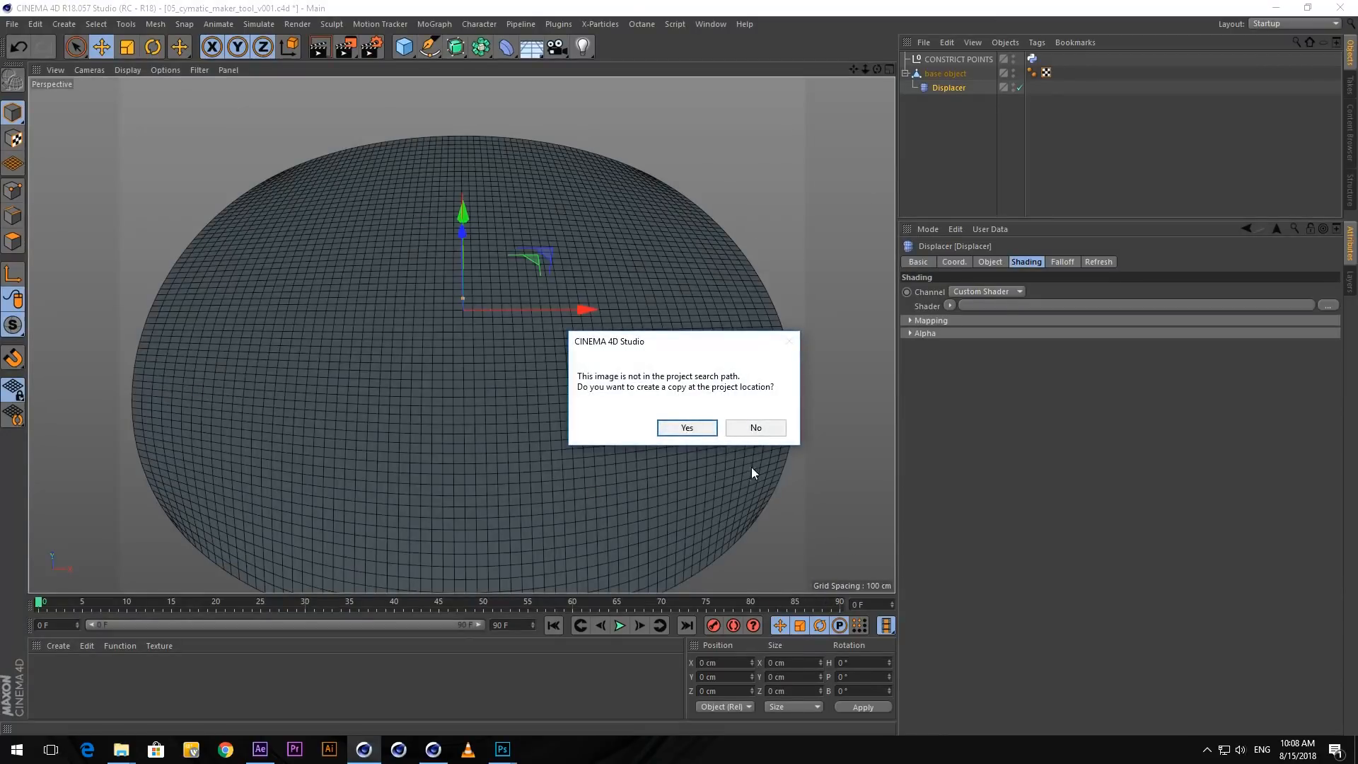
pyautogui.click(756, 430)
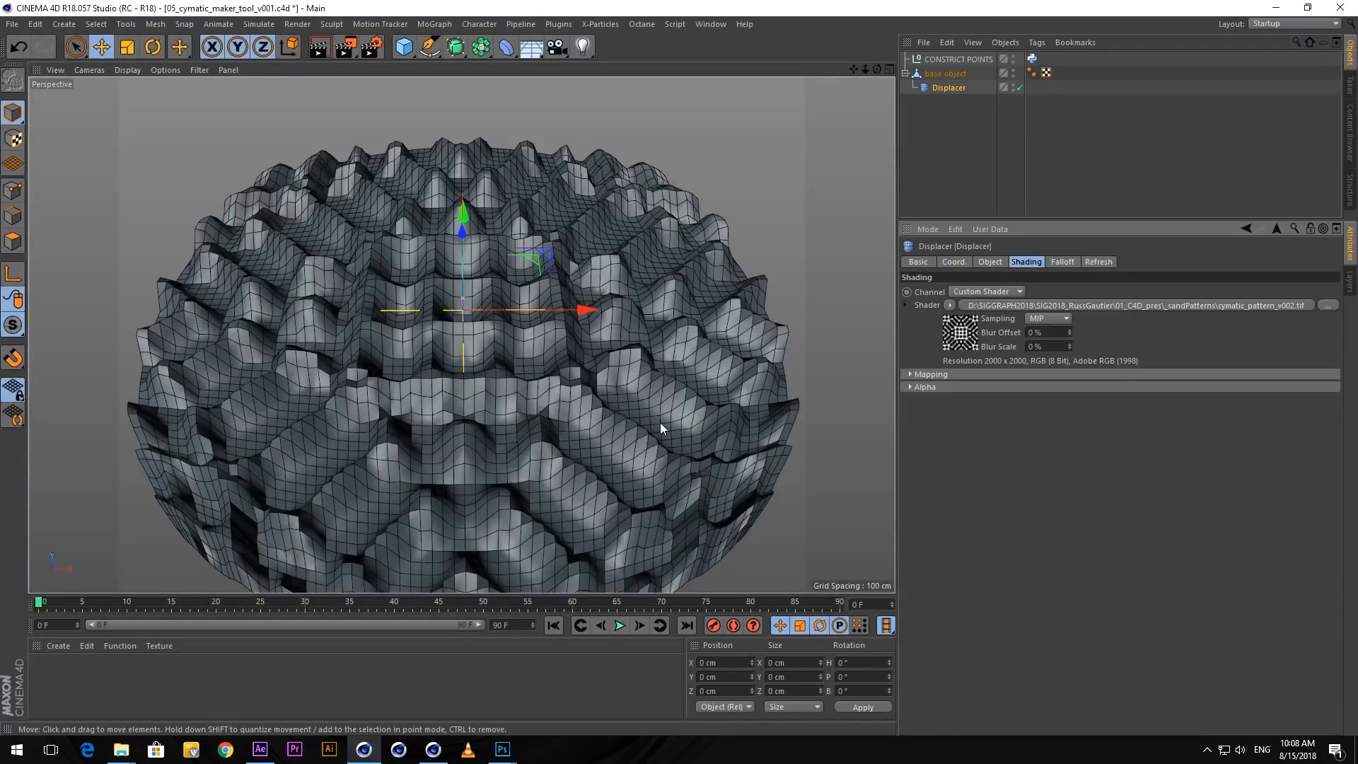
# - Check the displaced disc in the Front view and set the Displacer's Type to Intensity
pyautogui.middleClick(652, 367)
pyautogui.press('super')
pyautogui.middleClick(352, 224)
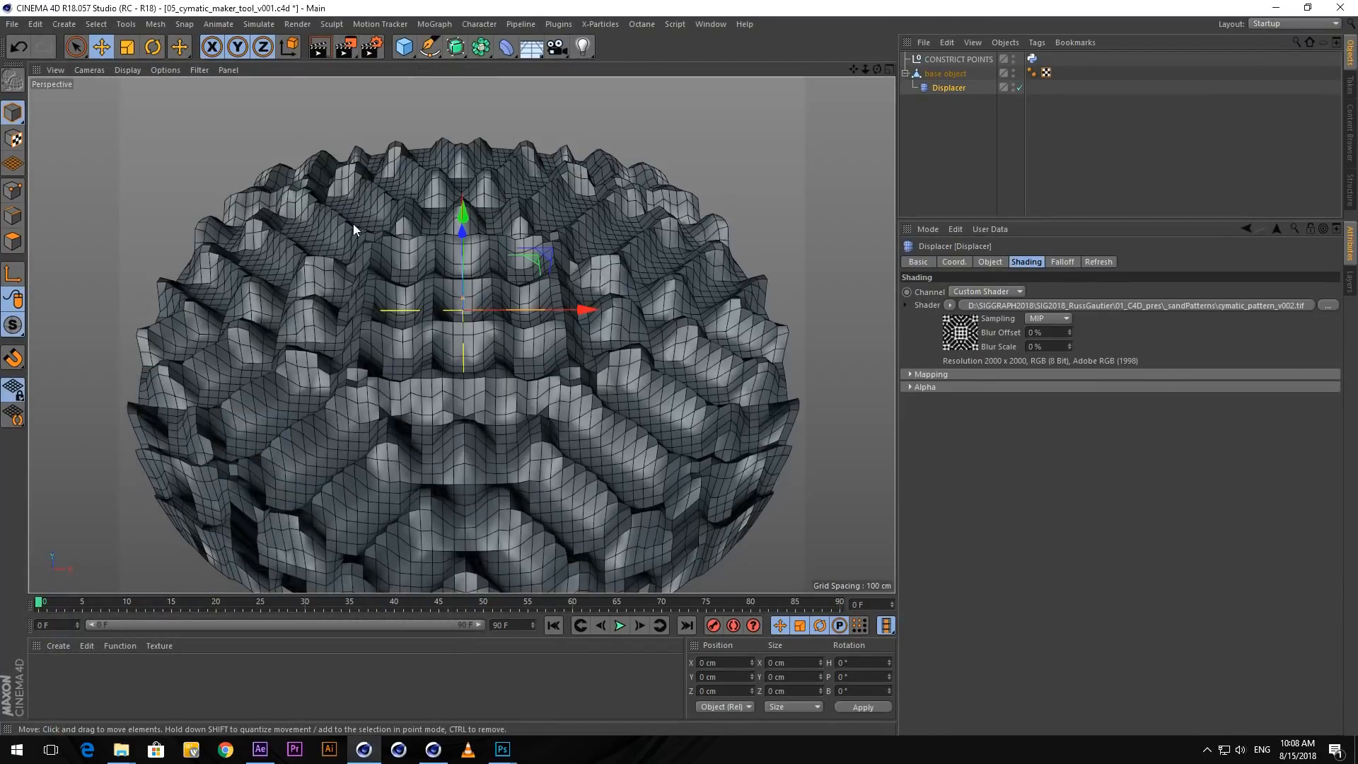
pyautogui.keyDown('alt'); pyautogui.moveTo(550, 366); pyautogui.dragTo(541, 187); pyautogui.keyUp('alt')
pyautogui.middleClick(660, 236)
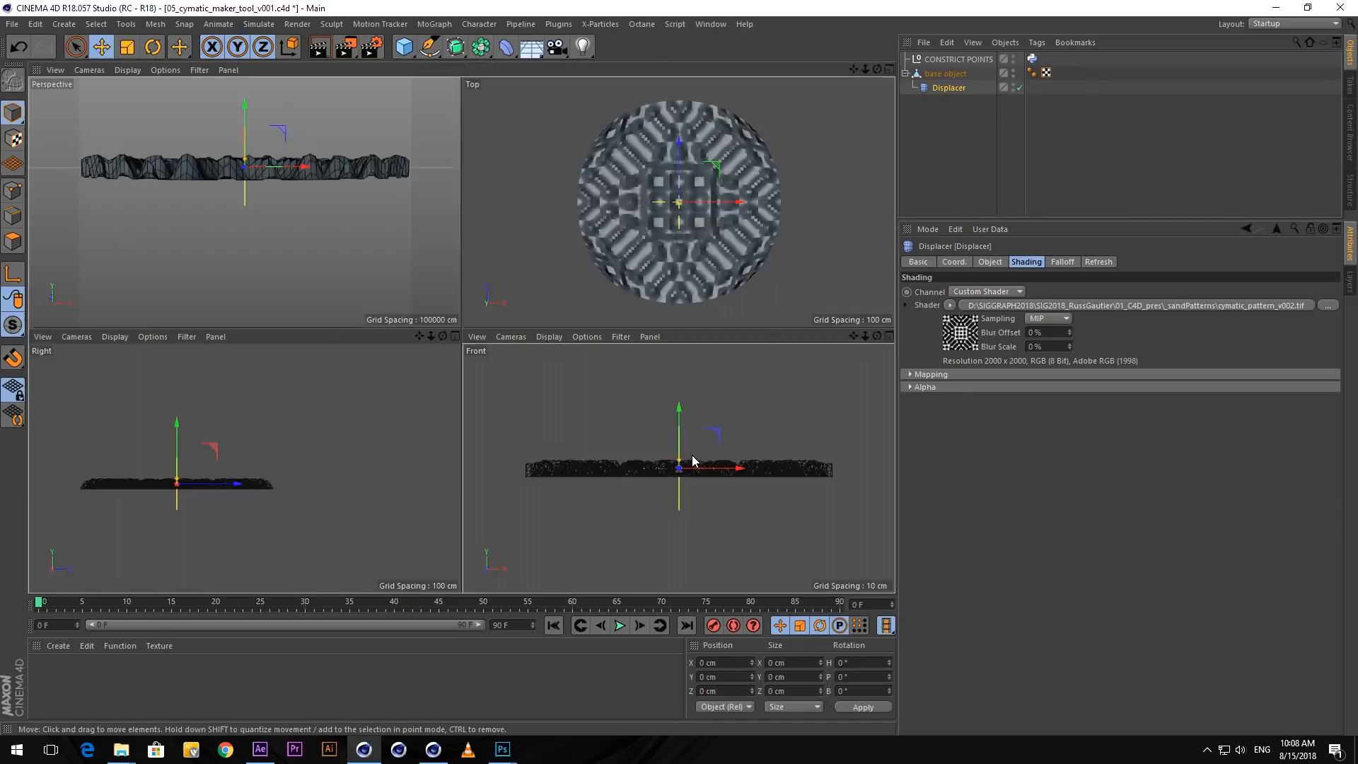
pyautogui.middleClick(731, 420)
pyautogui.keyDown('alt'); pyautogui.moveTo(731, 420); pyautogui.dragTo(712, 422, button='middle'); pyautogui.keyUp('alt')
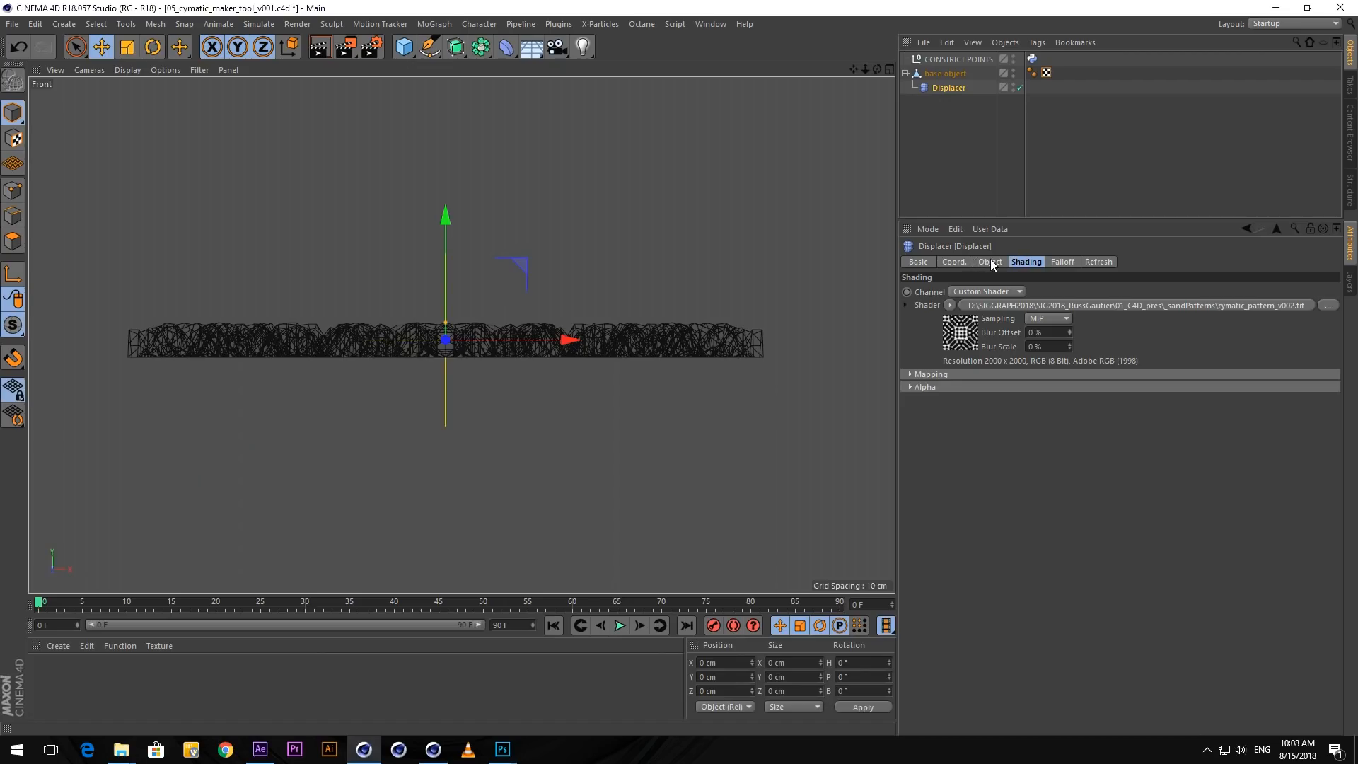
pyautogui.click(991, 263)
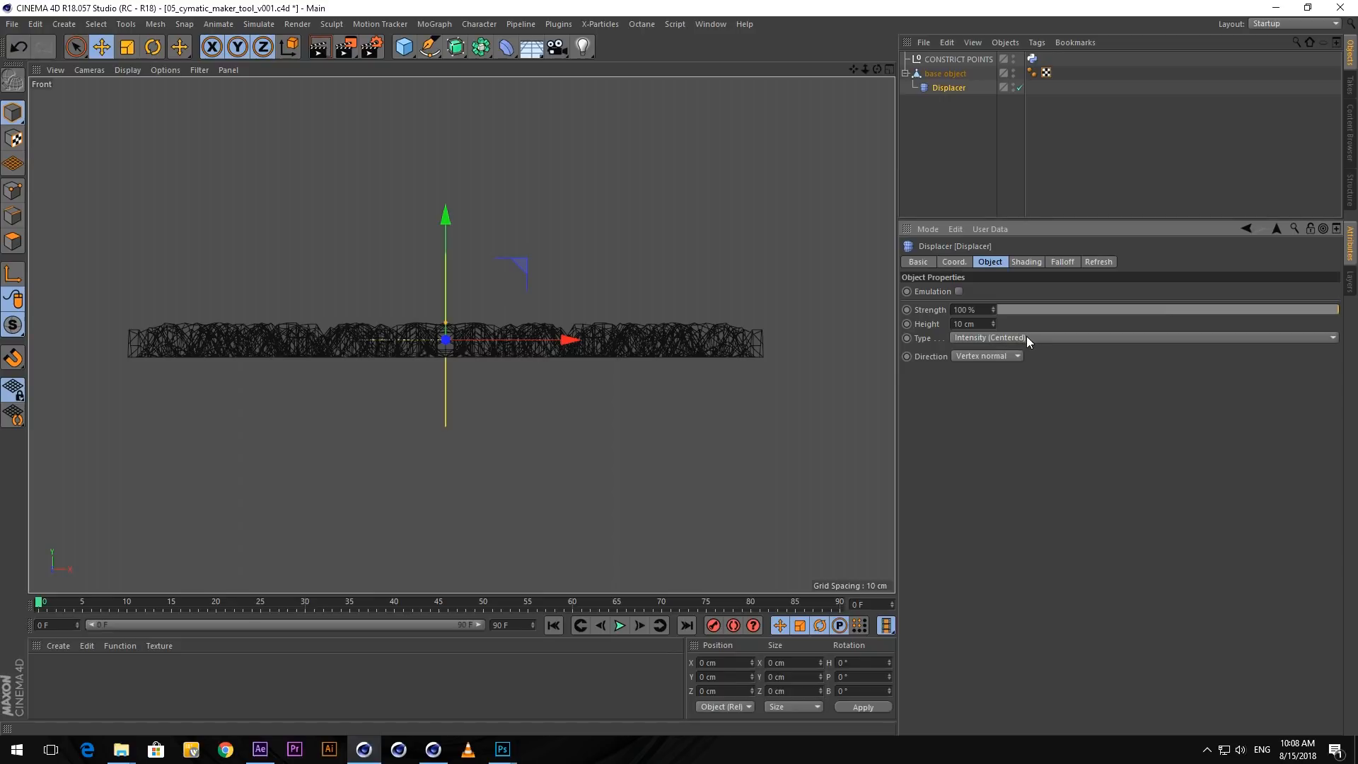
pyautogui.click(1025, 338)
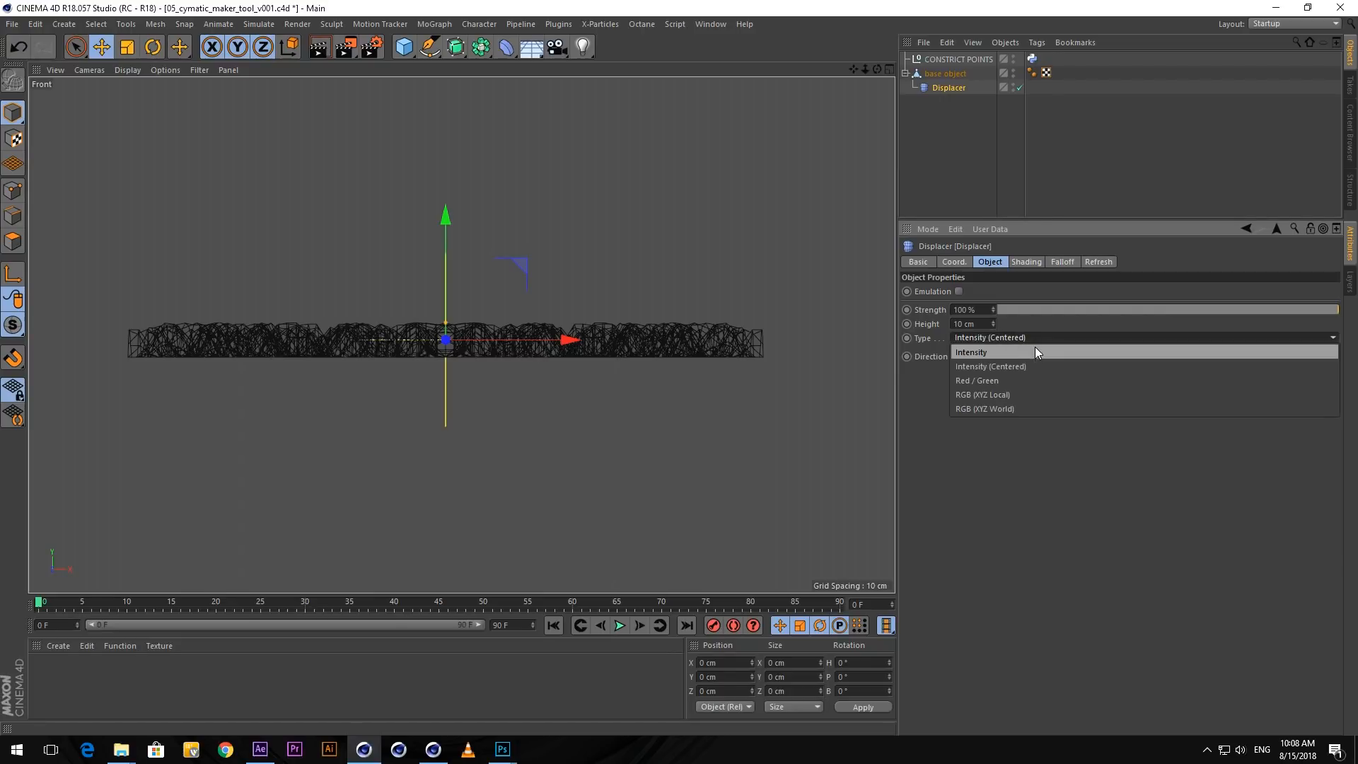
pyautogui.click(1038, 354)
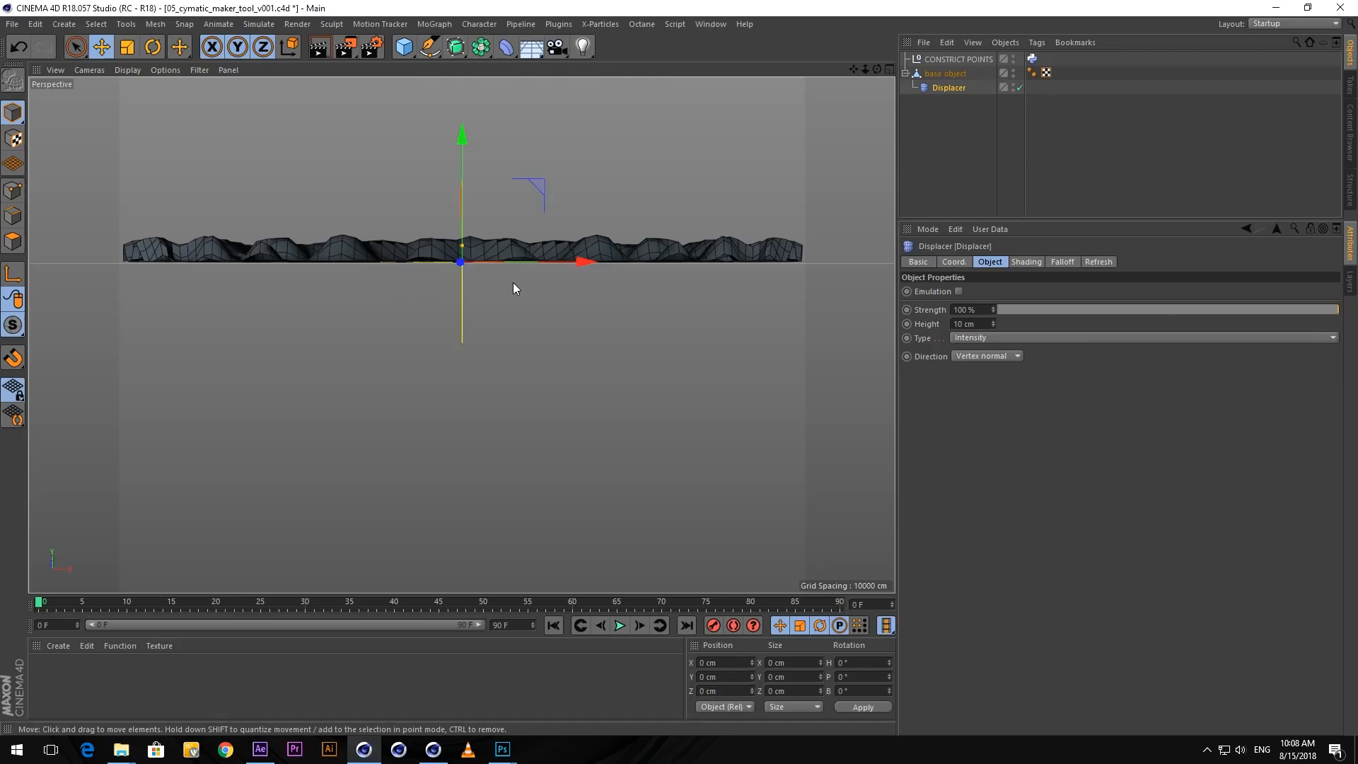
# - Set the Displacer's Height to 25 cm and inspect the displaced disc in the Perspective view
pyautogui.middleClick(515, 282)
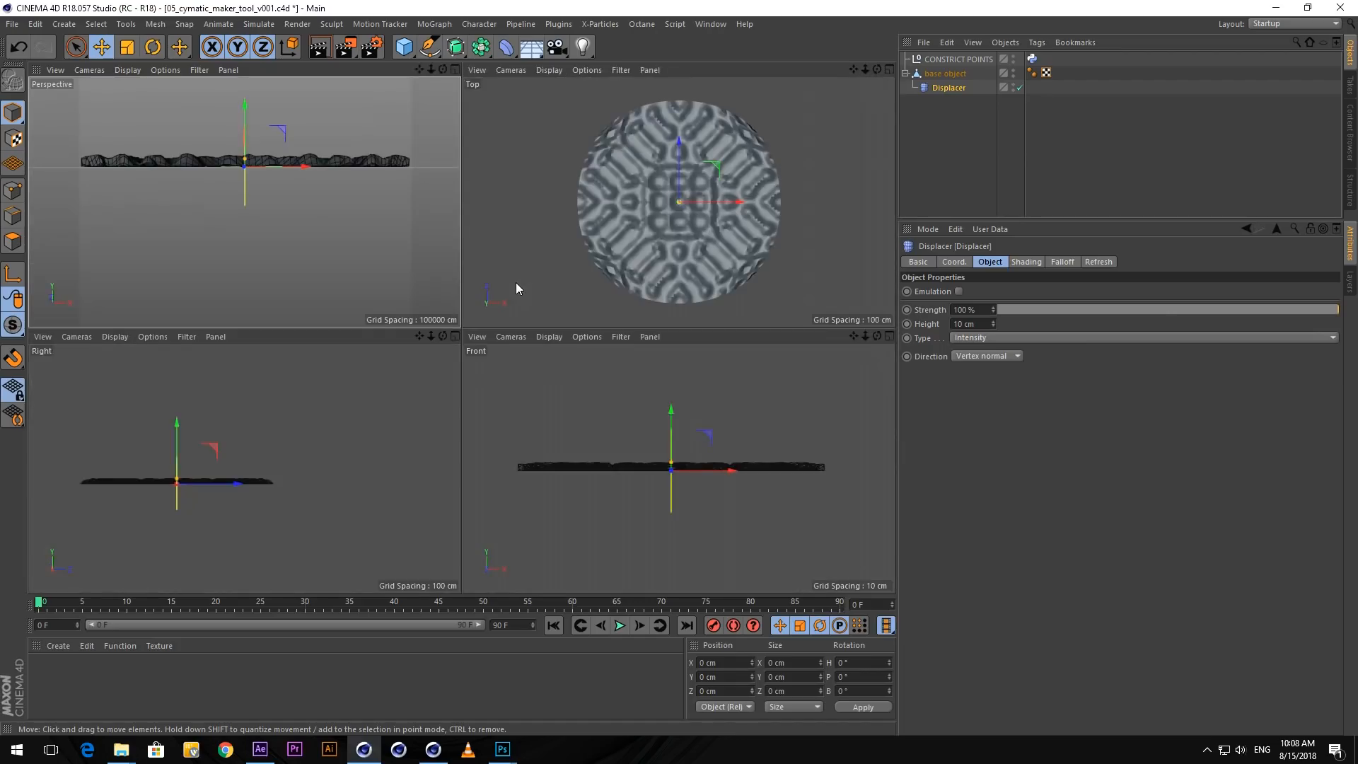
pyautogui.middleClick(340, 242)
pyautogui.moveTo(502, 231)
pyautogui.keyDown('alt'); pyautogui.mouseDown()
pyautogui.moveTo(499, 371)
pyautogui.moveTo(558, 392)
pyautogui.moveTo(542, 460)
pyautogui.moveTo(563, 419)
pyautogui.mouseUp(); pyautogui.keyUp('alt')
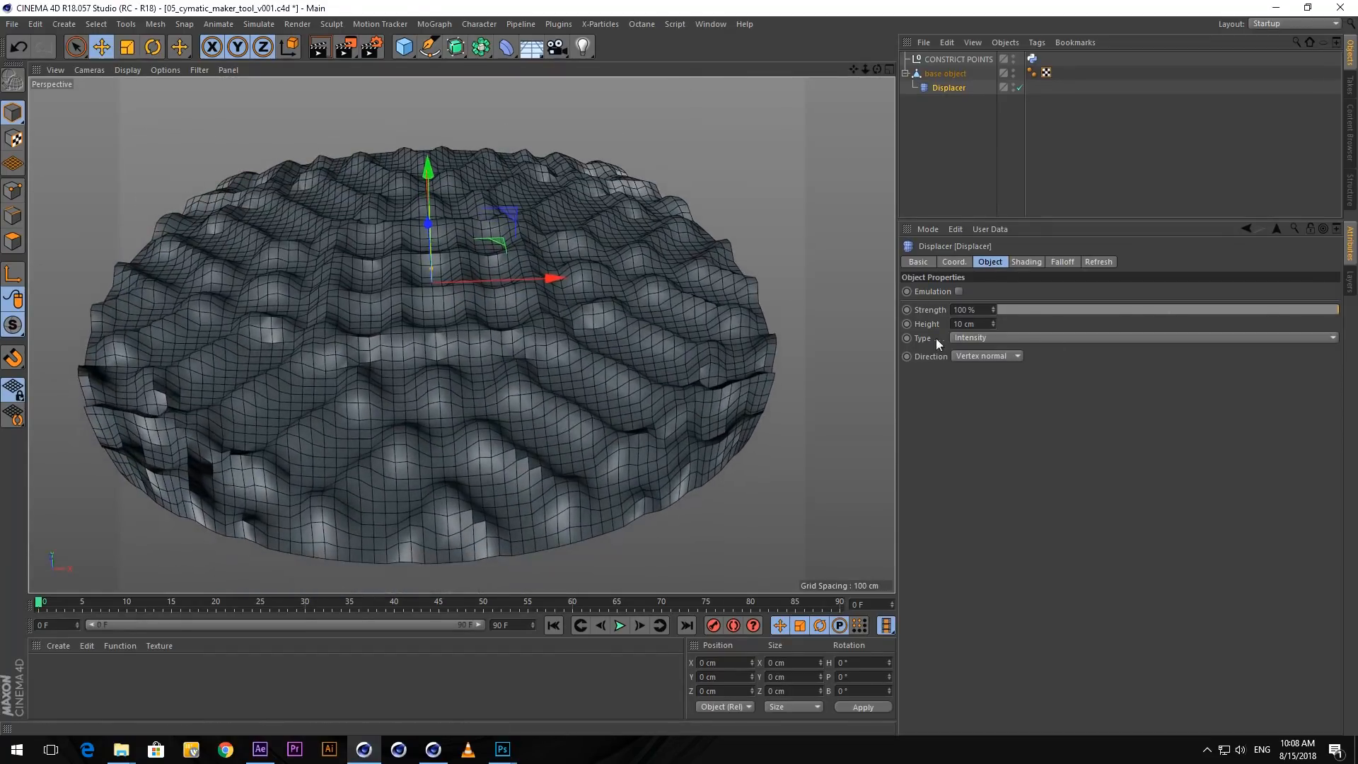
pyautogui.click(987, 322)
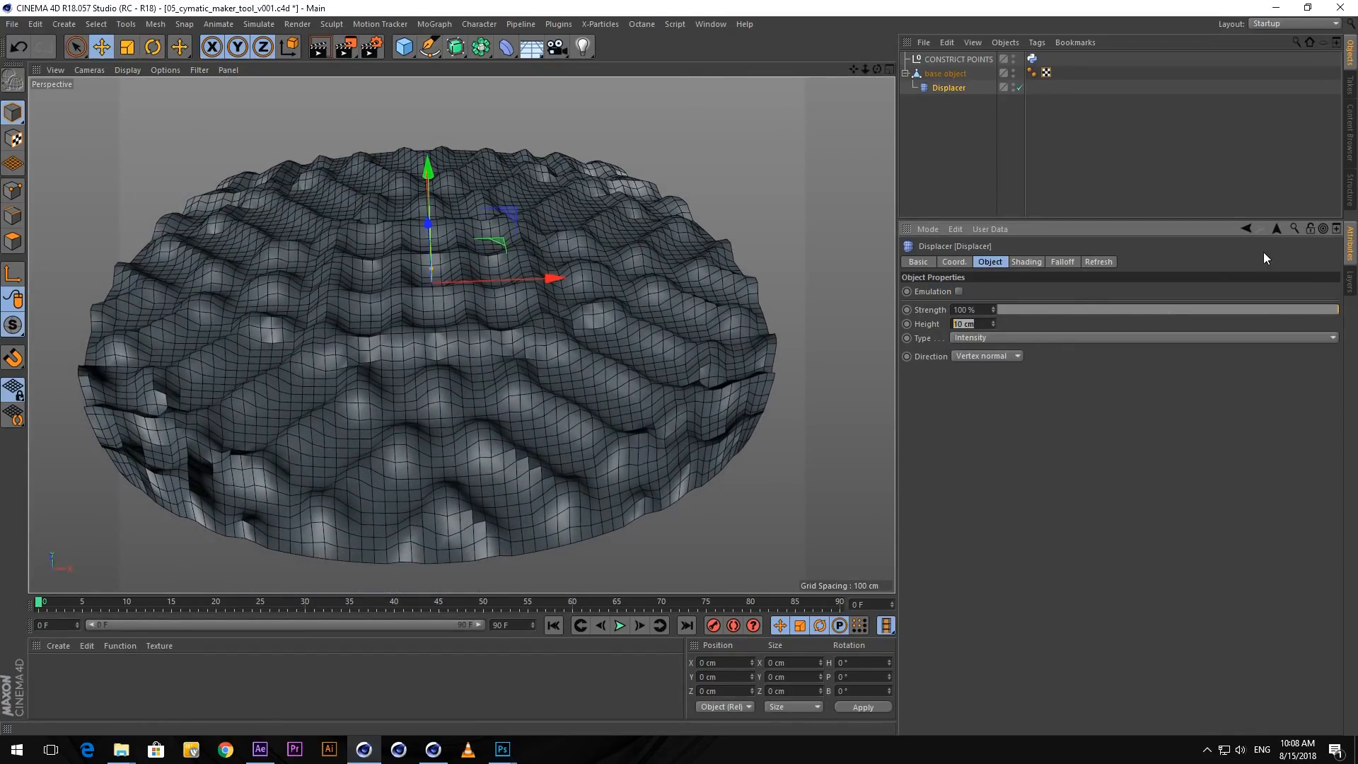
pyautogui.write('25')
pyautogui.press('Return')
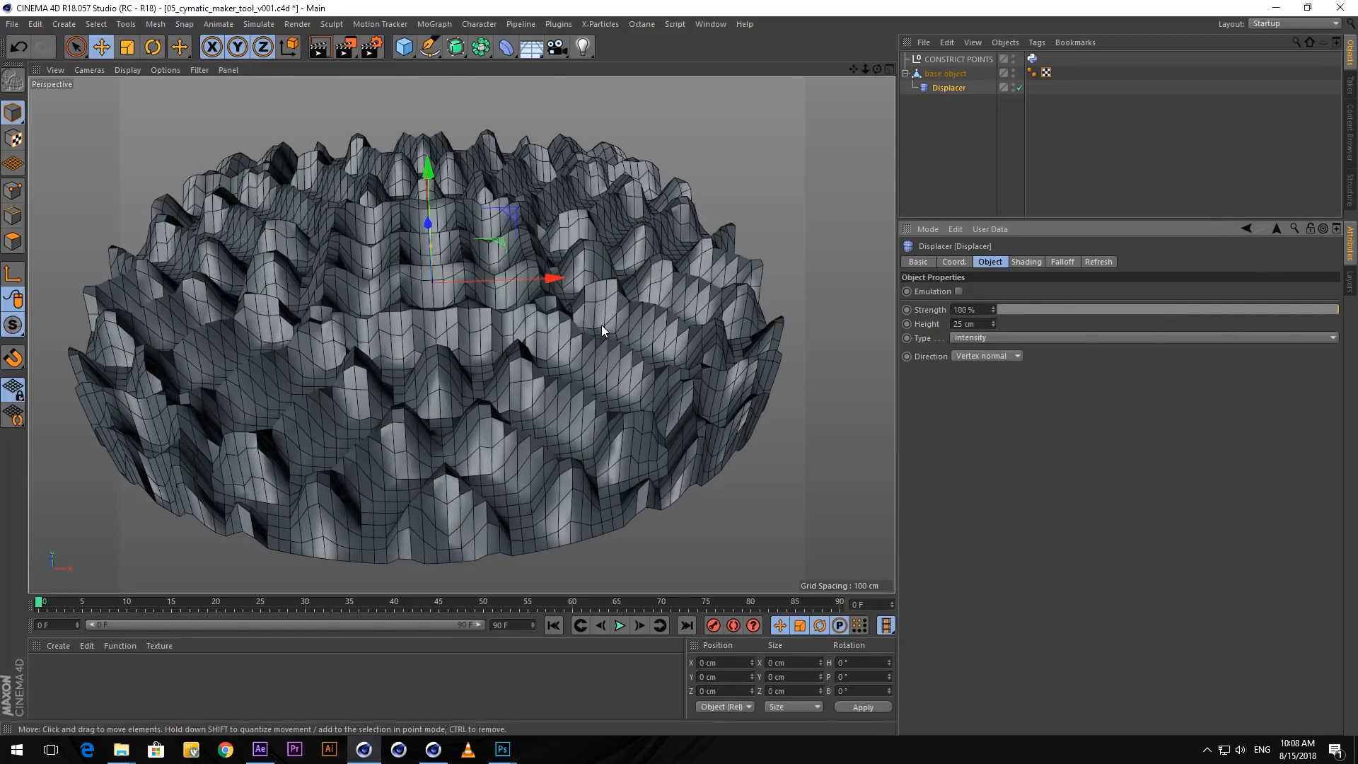
pyautogui.keyDown('alt'); pyautogui.moveTo(602, 324); pyautogui.dragTo(575, 304); pyautogui.keyUp('alt')
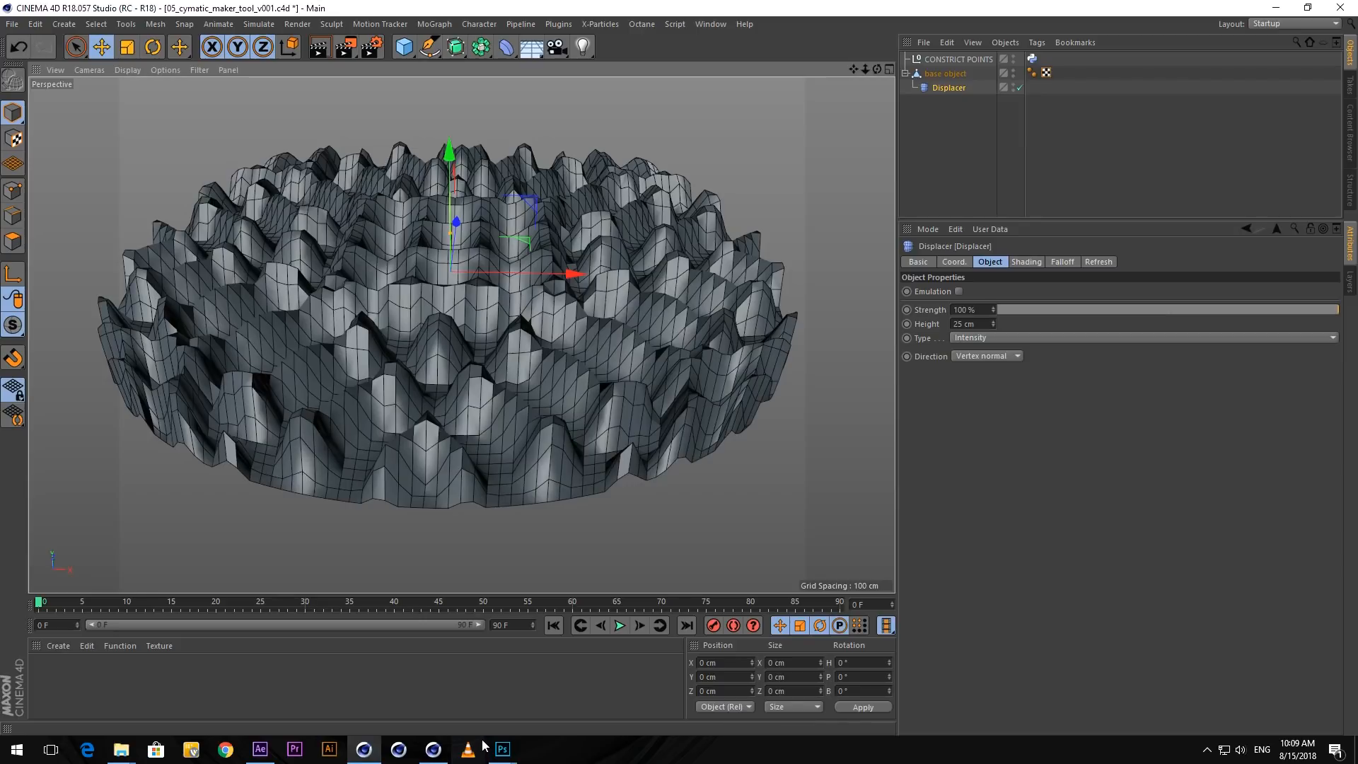
# - Switch to toolDemo-1.psd in Photoshop, show the points 2 group, and add a new layer above it
pyautogui.moveTo(514, 757)
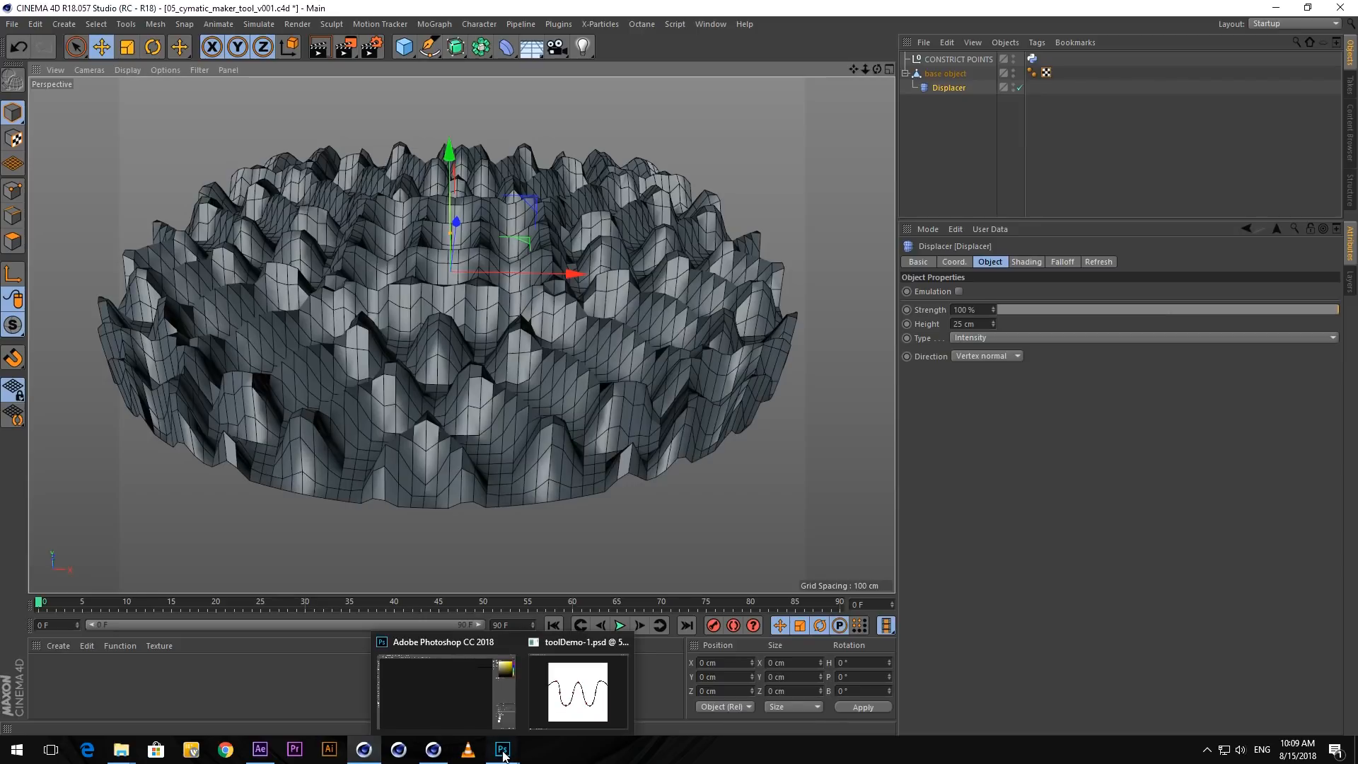
pyautogui.click(583, 690)
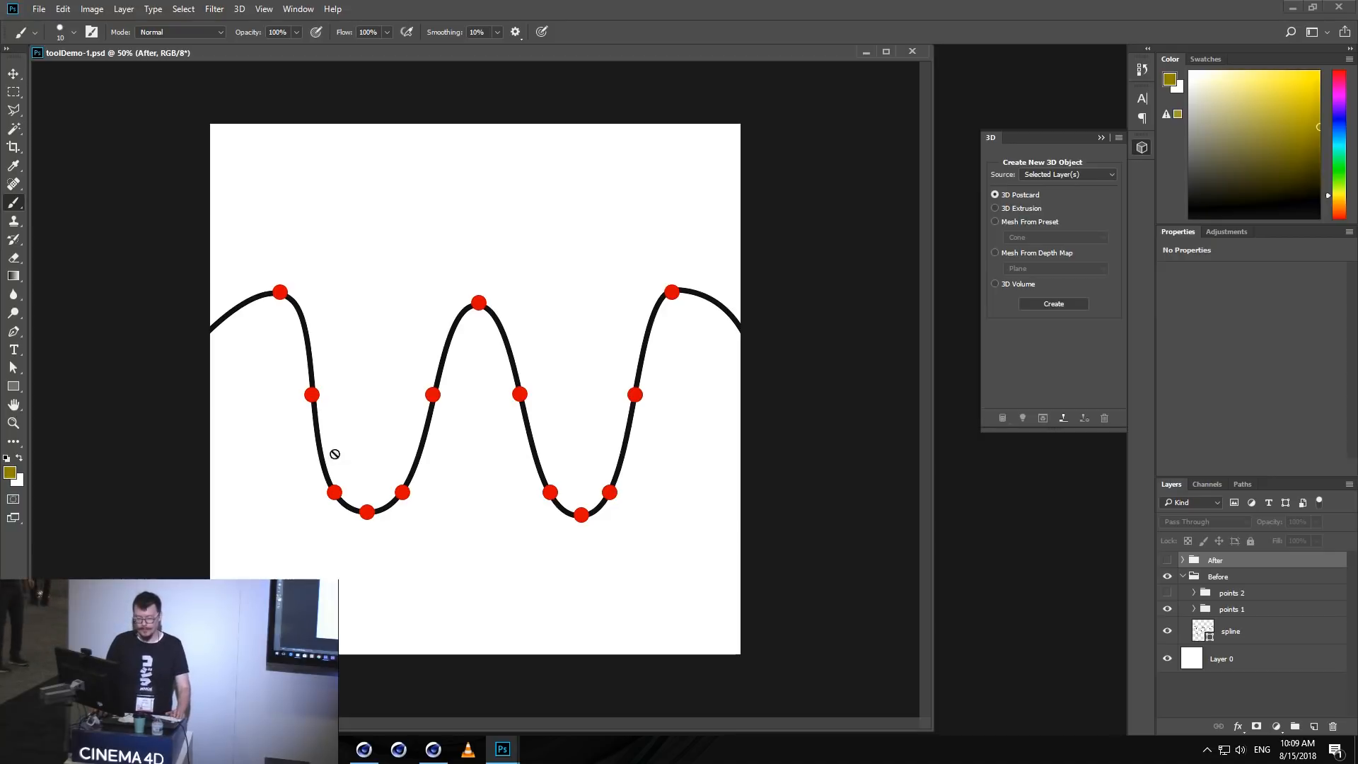
pyautogui.click(1168, 594)
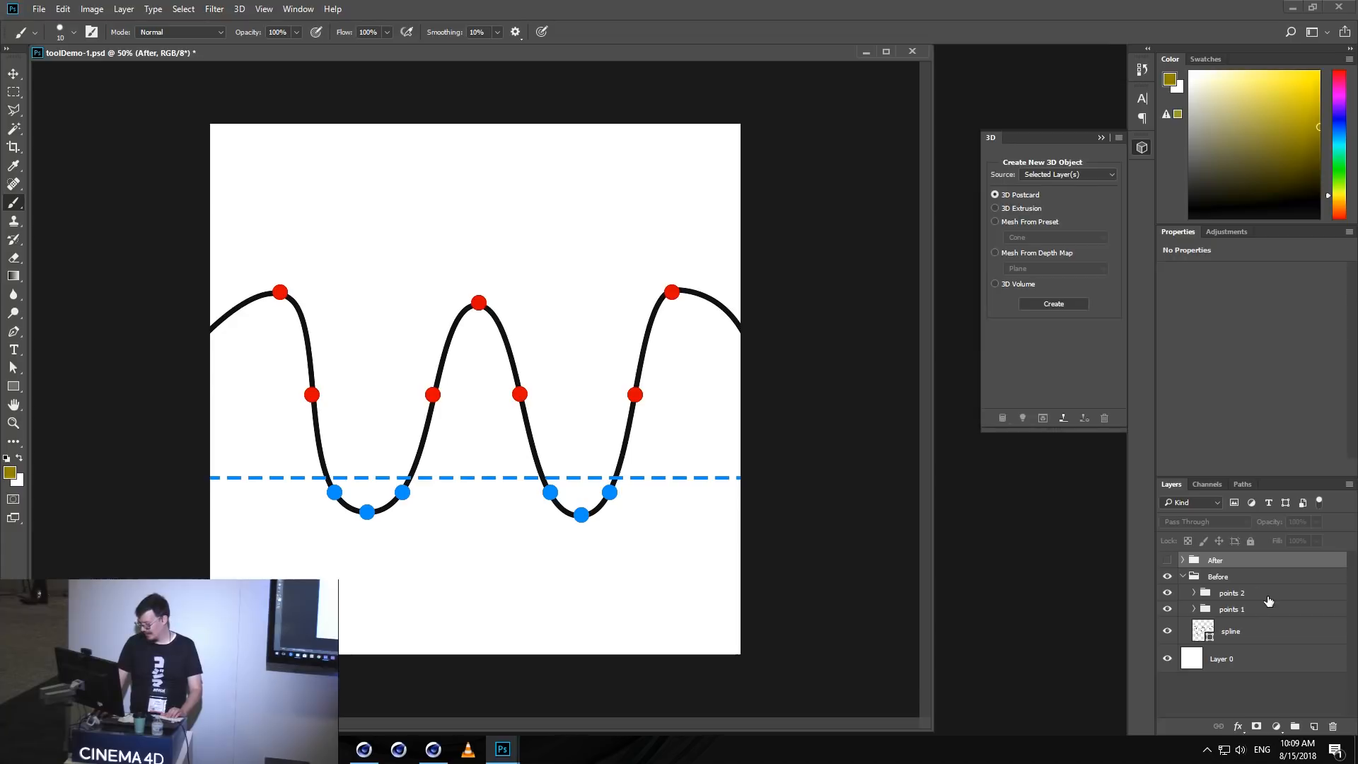
pyautogui.click(1244, 594)
pyautogui.click(1313, 726)
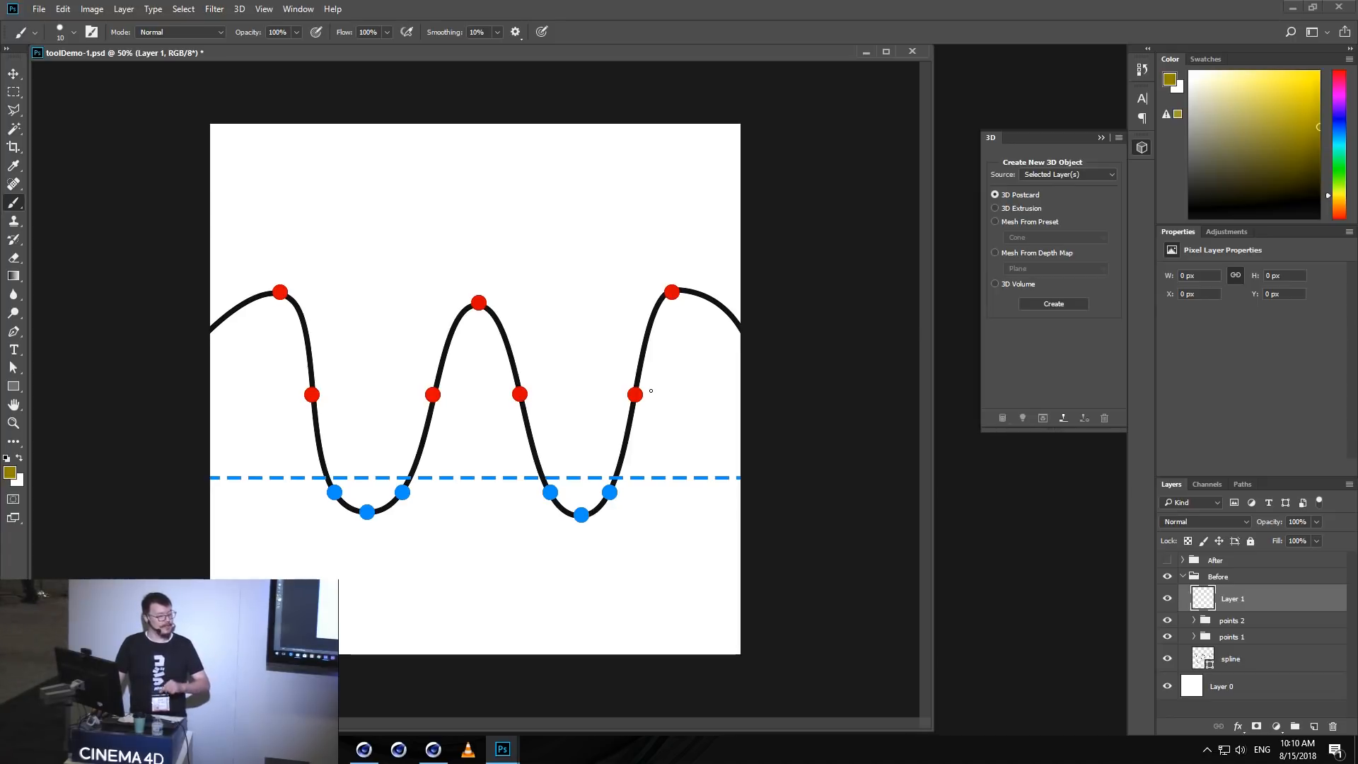
# - Brush circles around points along the wave with lines running down toward the blue points, and show the After group
pyautogui.moveTo(641, 377)
pyautogui.mouseDown()
pyautogui.moveTo(622, 378)
pyautogui.moveTo(633, 409)
pyautogui.moveTo(652, 389)
pyautogui.mouseUp()
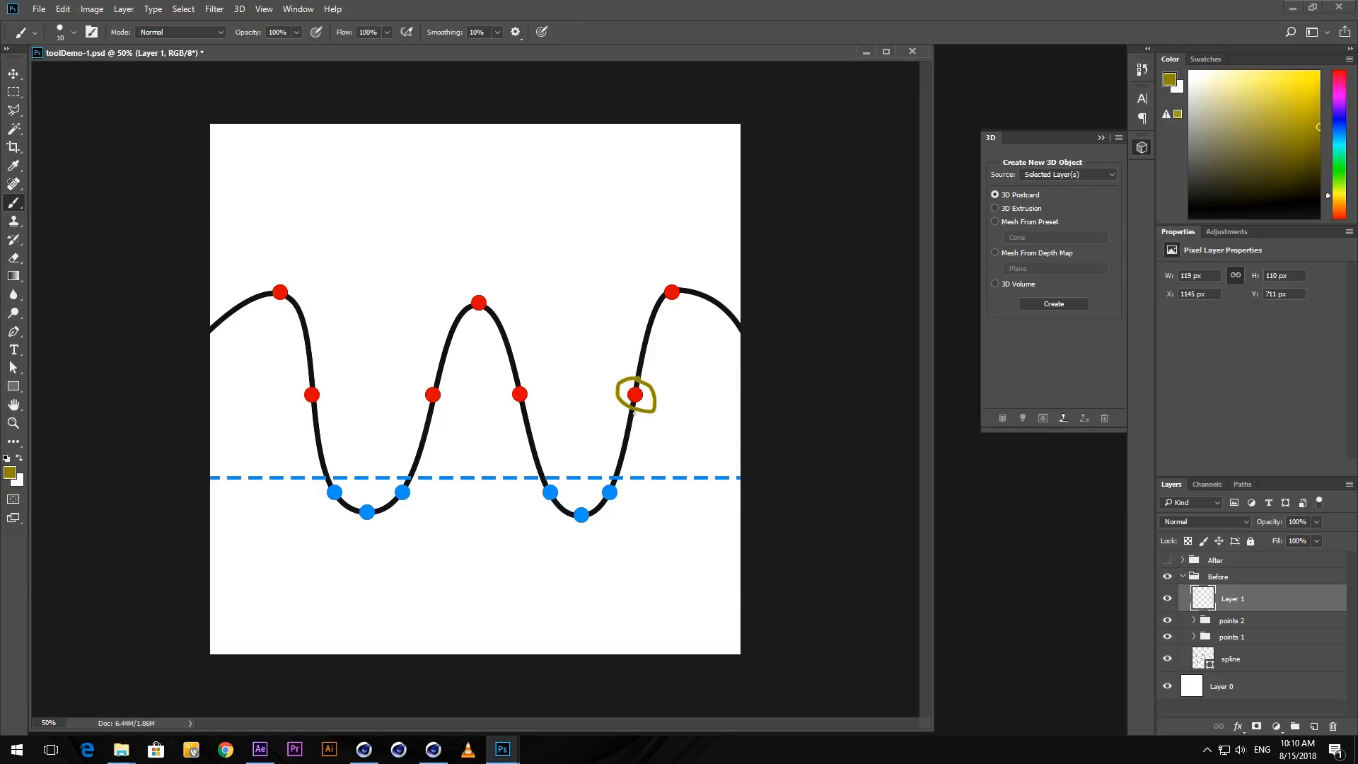
pyautogui.moveTo(634, 408)
pyautogui.mouseDown()
pyautogui.moveTo(620, 469)
pyautogui.moveTo(591, 505)
pyautogui.moveTo(619, 479)
pyautogui.mouseUp()
pyautogui.moveTo(685, 281)
pyautogui.mouseDown()
pyautogui.moveTo(661, 304)
pyautogui.moveTo(687, 285)
pyautogui.moveTo(622, 478)
pyautogui.mouseUp()
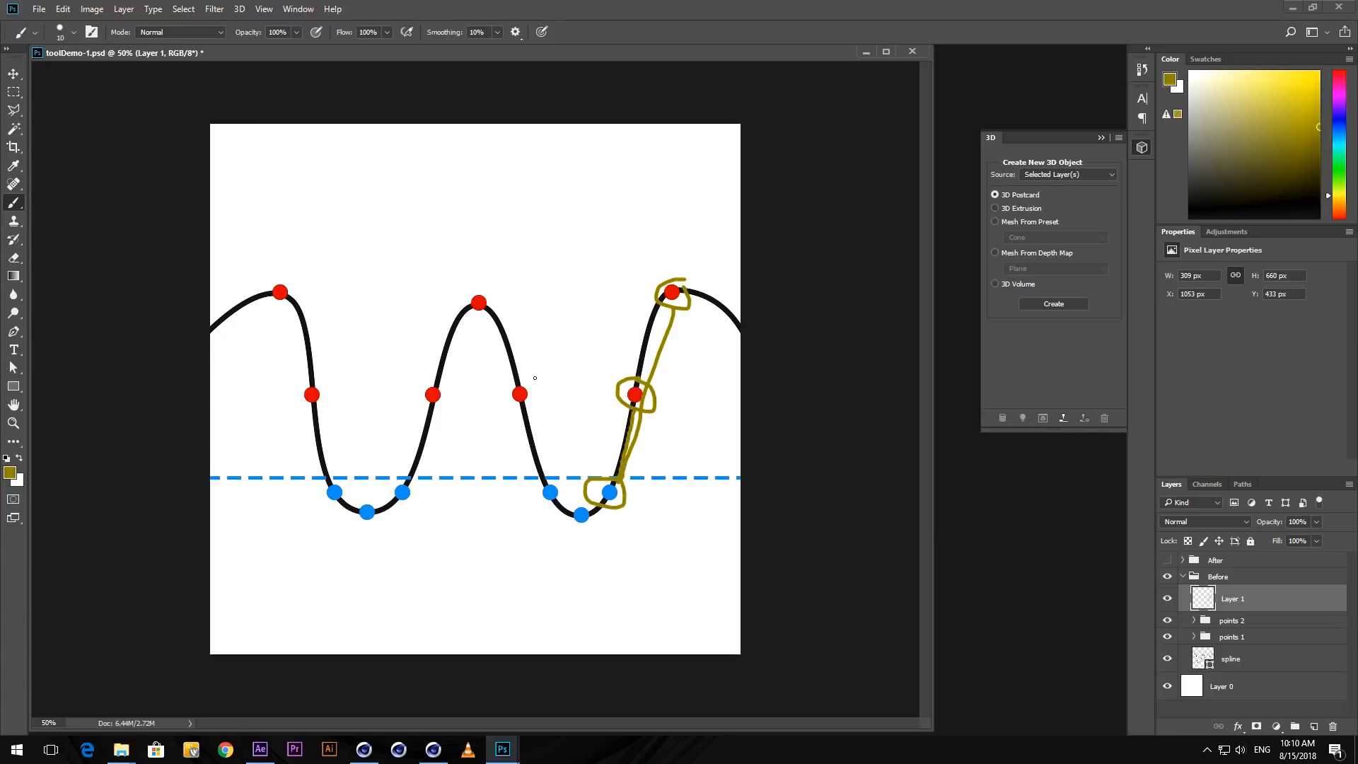
pyautogui.moveTo(536, 377)
pyautogui.mouseDown()
pyautogui.moveTo(510, 410)
pyautogui.moveTo(532, 385)
pyautogui.moveTo(544, 496)
pyautogui.moveTo(529, 499)
pyautogui.moveTo(553, 468)
pyautogui.mouseUp()
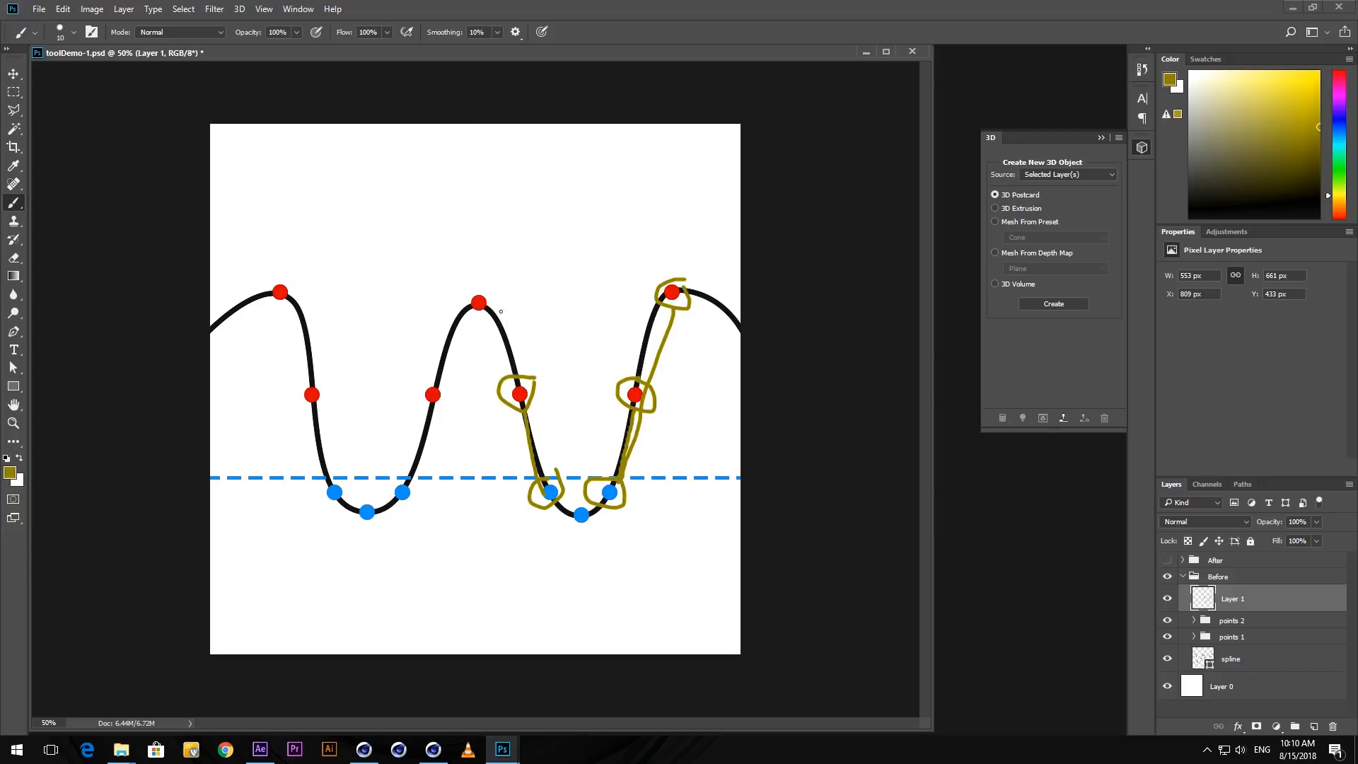
pyautogui.moveTo(484, 291); pyautogui.dragTo(419, 480)
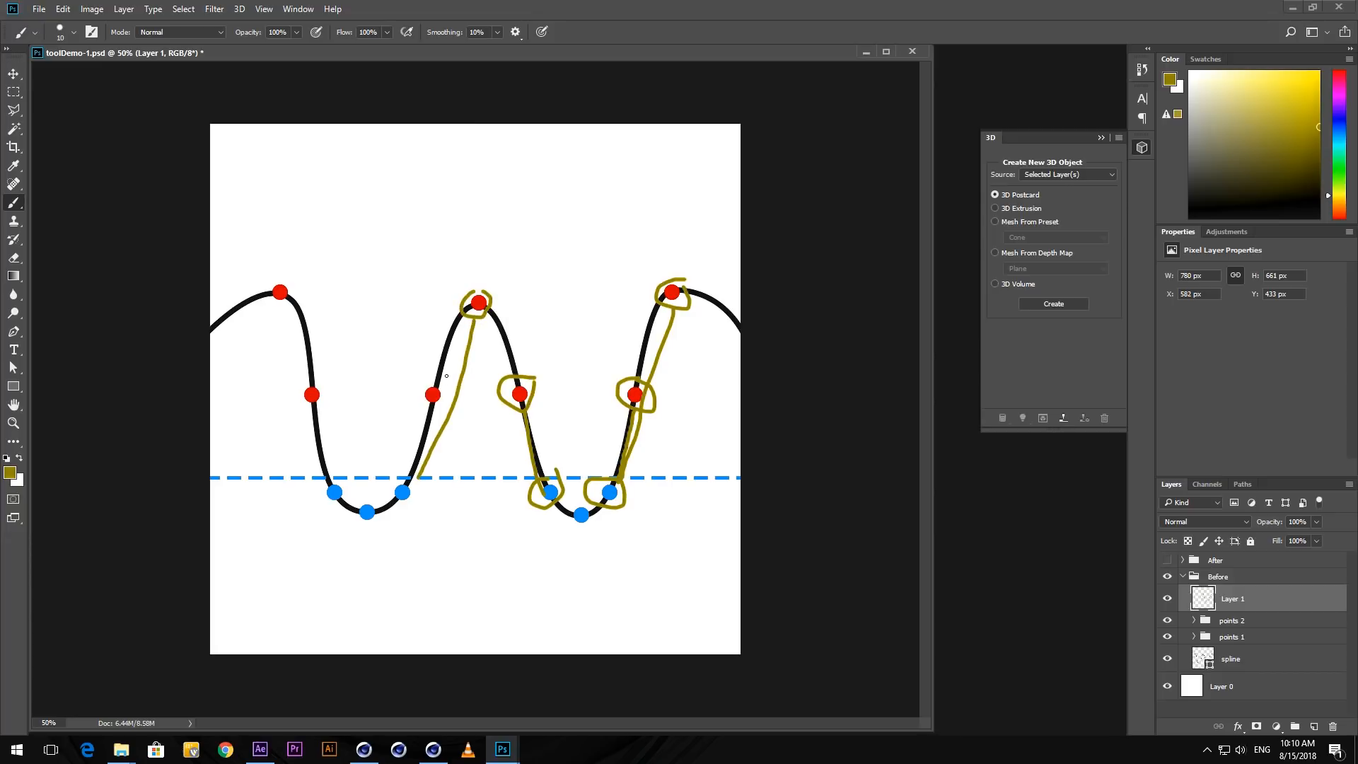
pyautogui.moveTo(446, 376)
pyautogui.mouseDown()
pyautogui.moveTo(422, 393)
pyautogui.moveTo(441, 384)
pyautogui.moveTo(410, 483)
pyautogui.mouseUp()
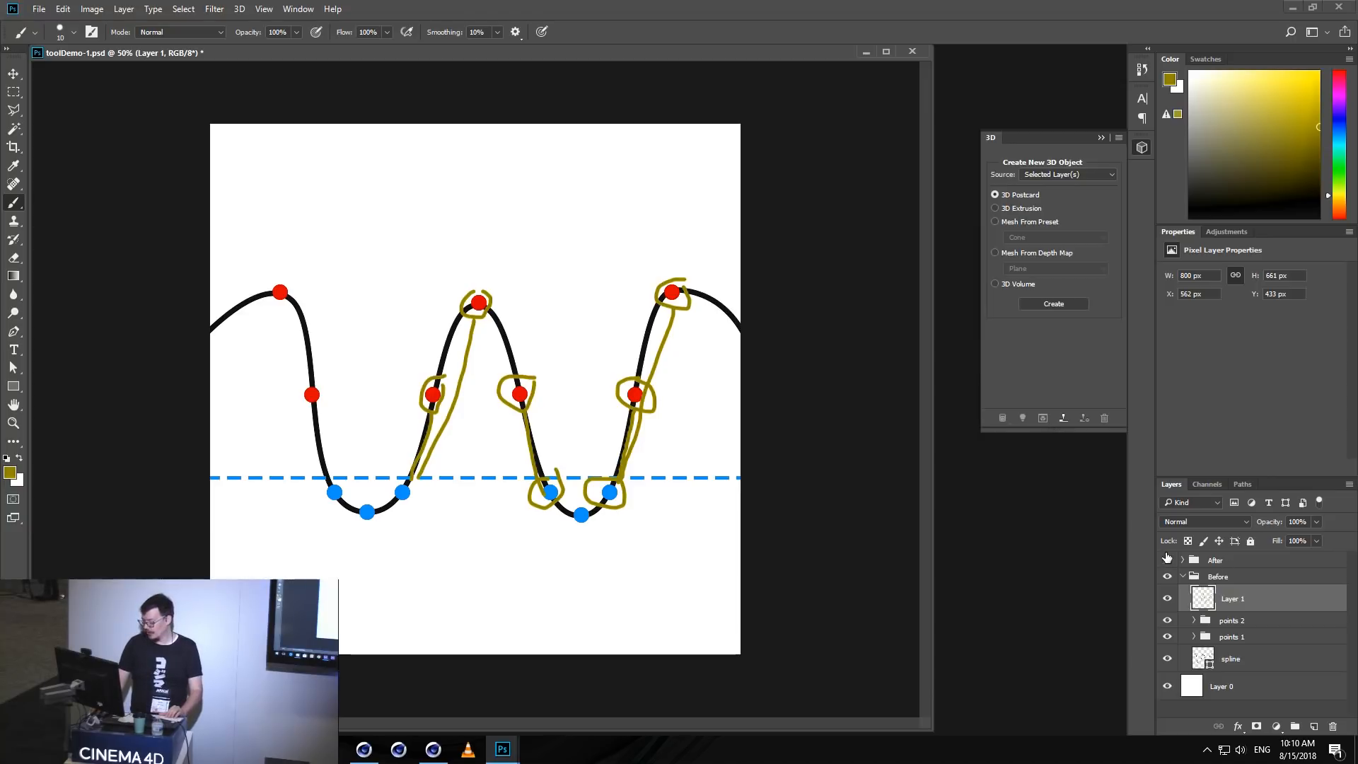
pyautogui.click(1167, 560)
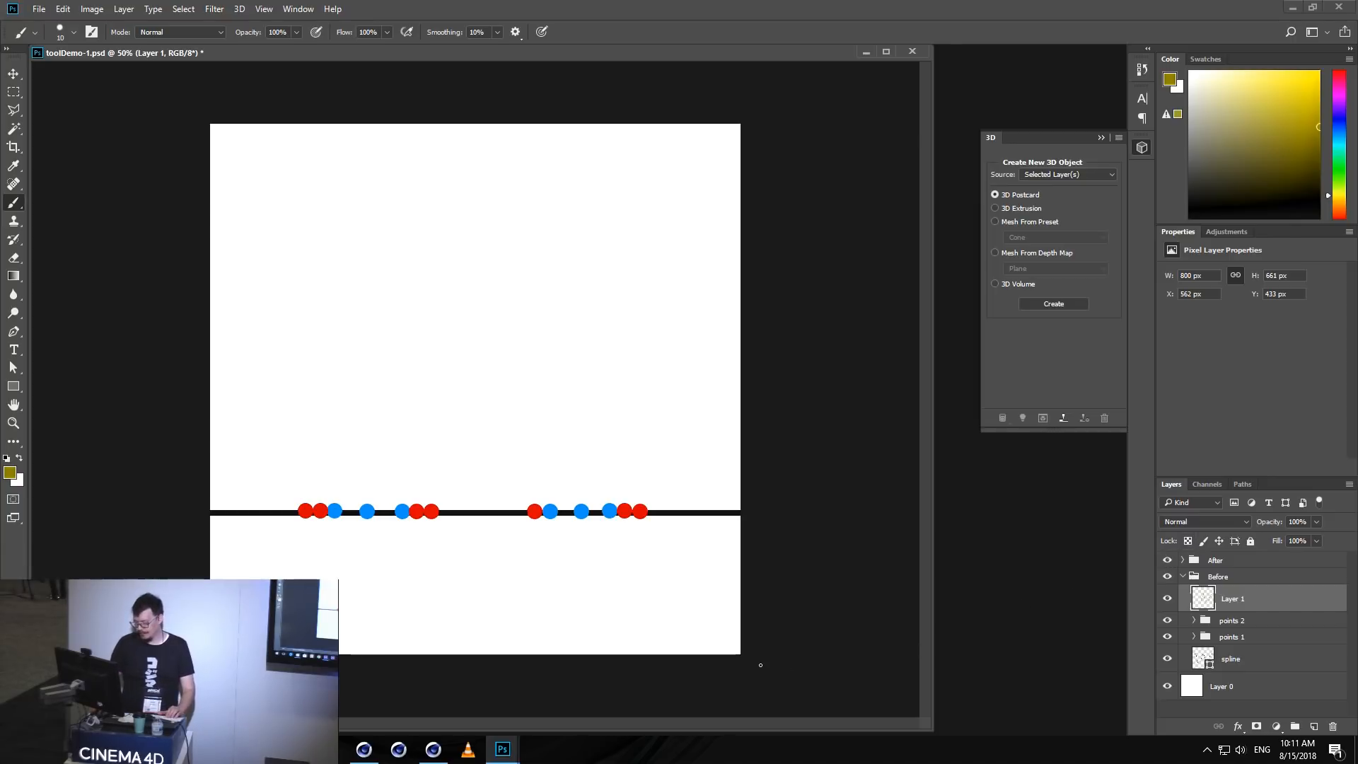
# - Switch back to Cinema 4D and bake the displaced base object into a new mesh with Current State to Object
pyautogui.click(363, 749)
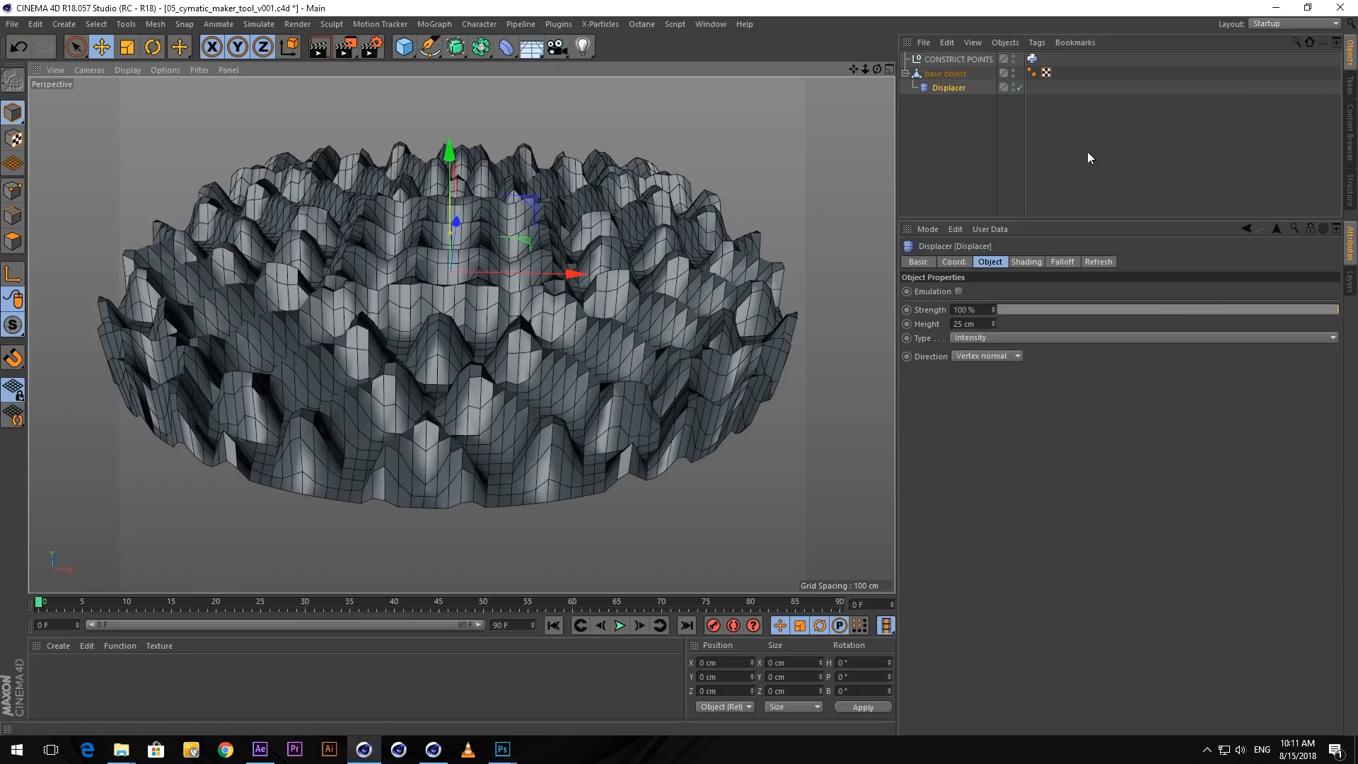
pyautogui.click(946, 73)
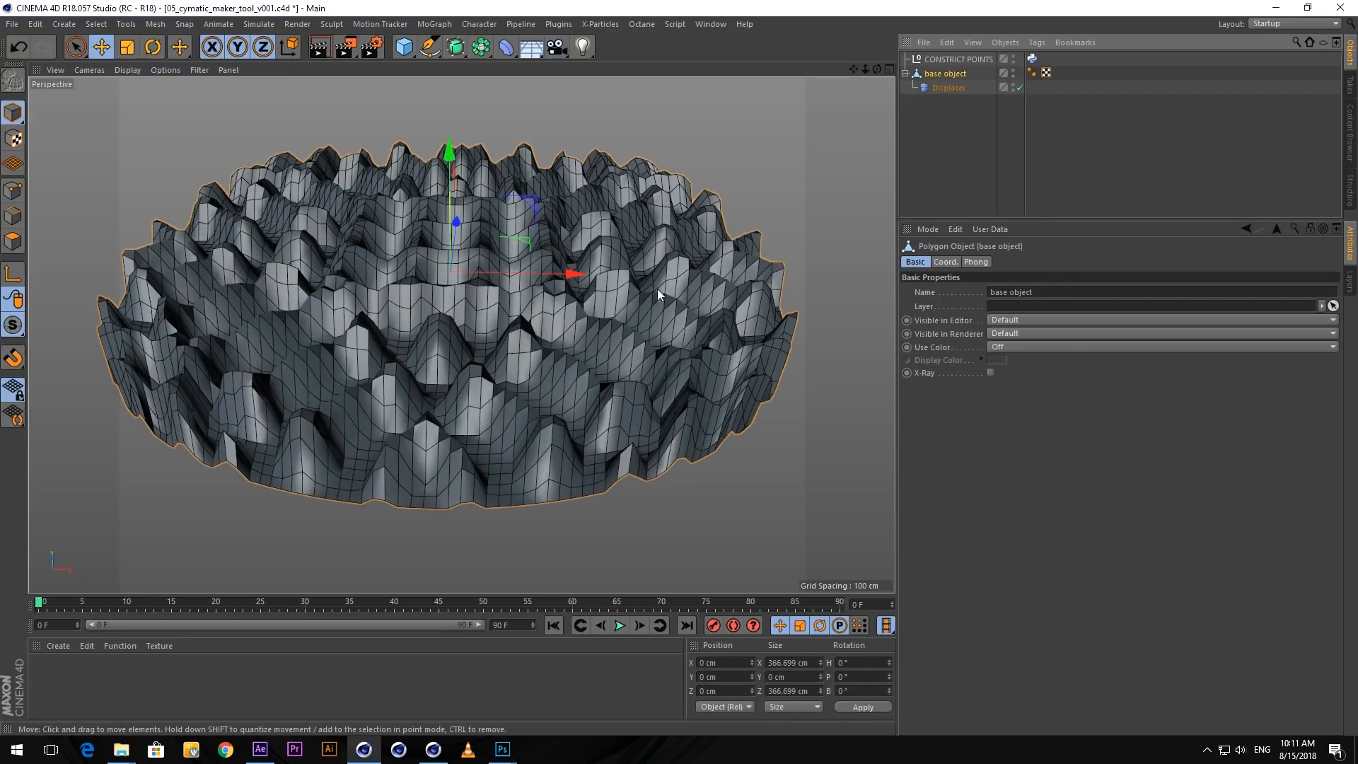
pyautogui.middleClick(608, 247)
pyautogui.press('super')
pyautogui.middleClick(388, 237)
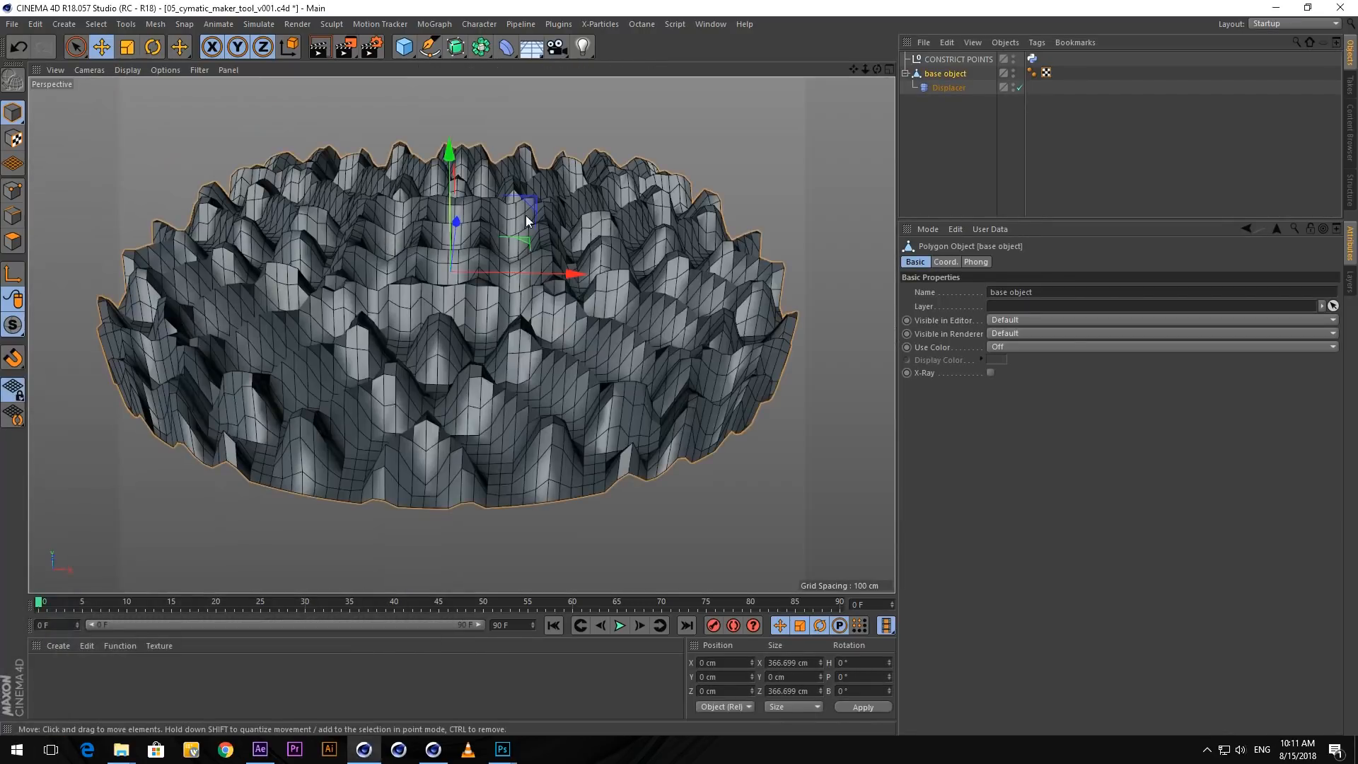
pyautogui.keyDown('alt'); pyautogui.moveTo(540, 215); pyautogui.dragTo(541, 235, button='middle'); pyautogui.keyUp('alt')
pyautogui.keyDown('alt'); pyautogui.moveTo(541, 235); pyautogui.dragTo(541, 244); pyautogui.keyUp('alt')
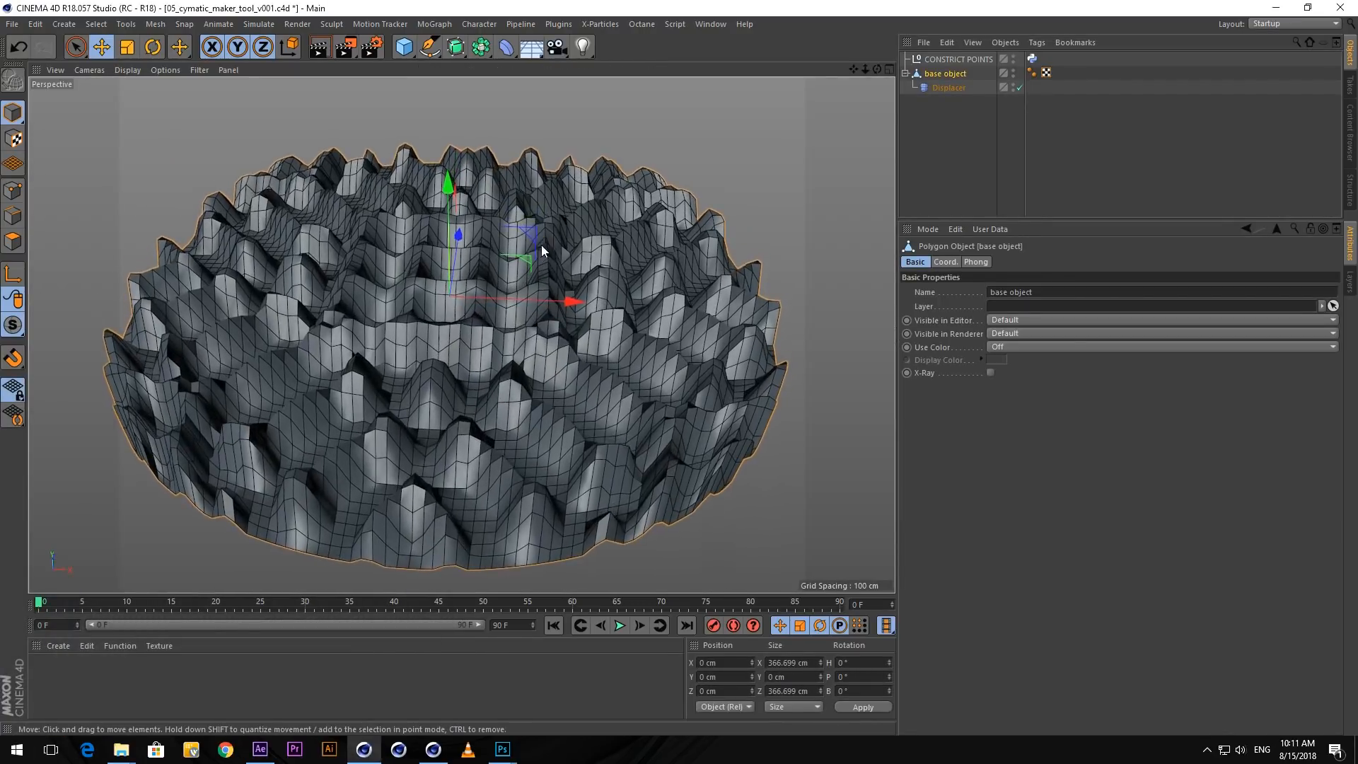
pyautogui.rightClick(947, 74)
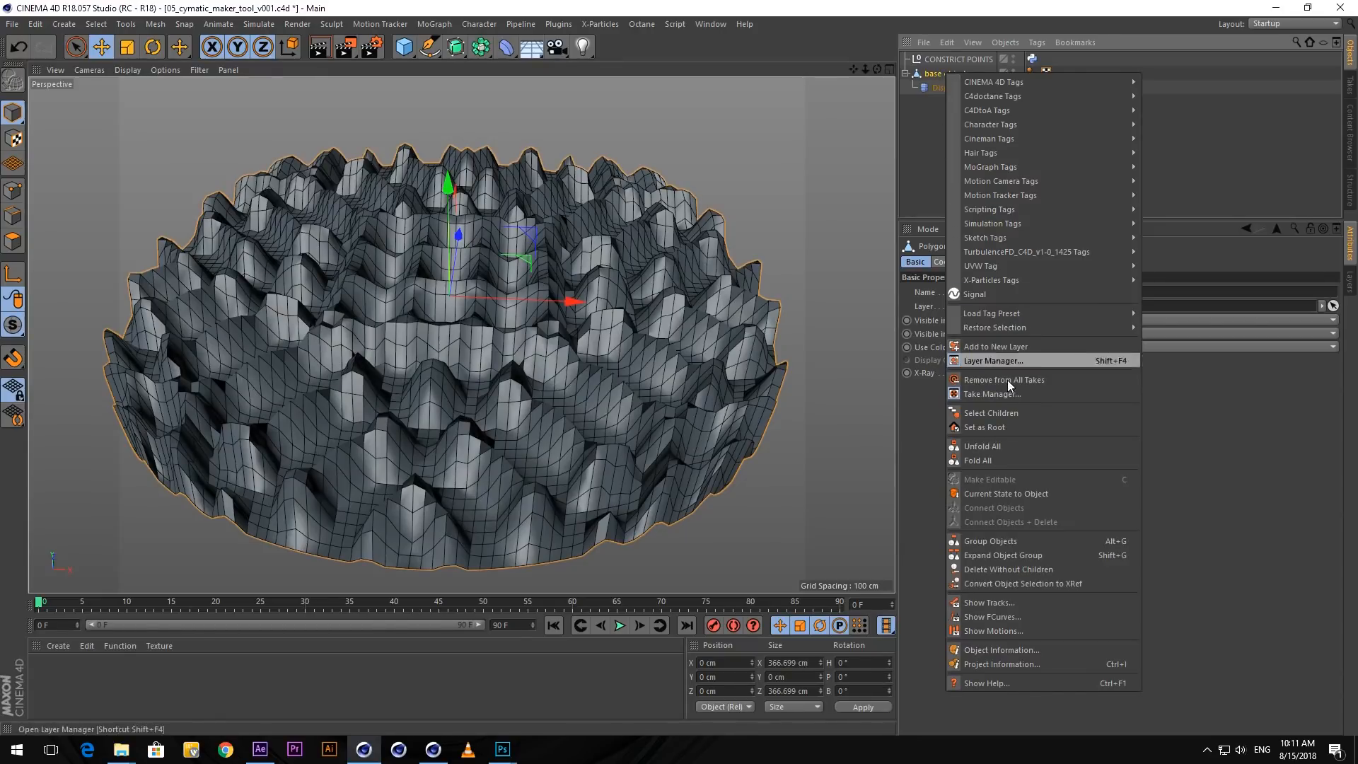
pyautogui.click(1028, 495)
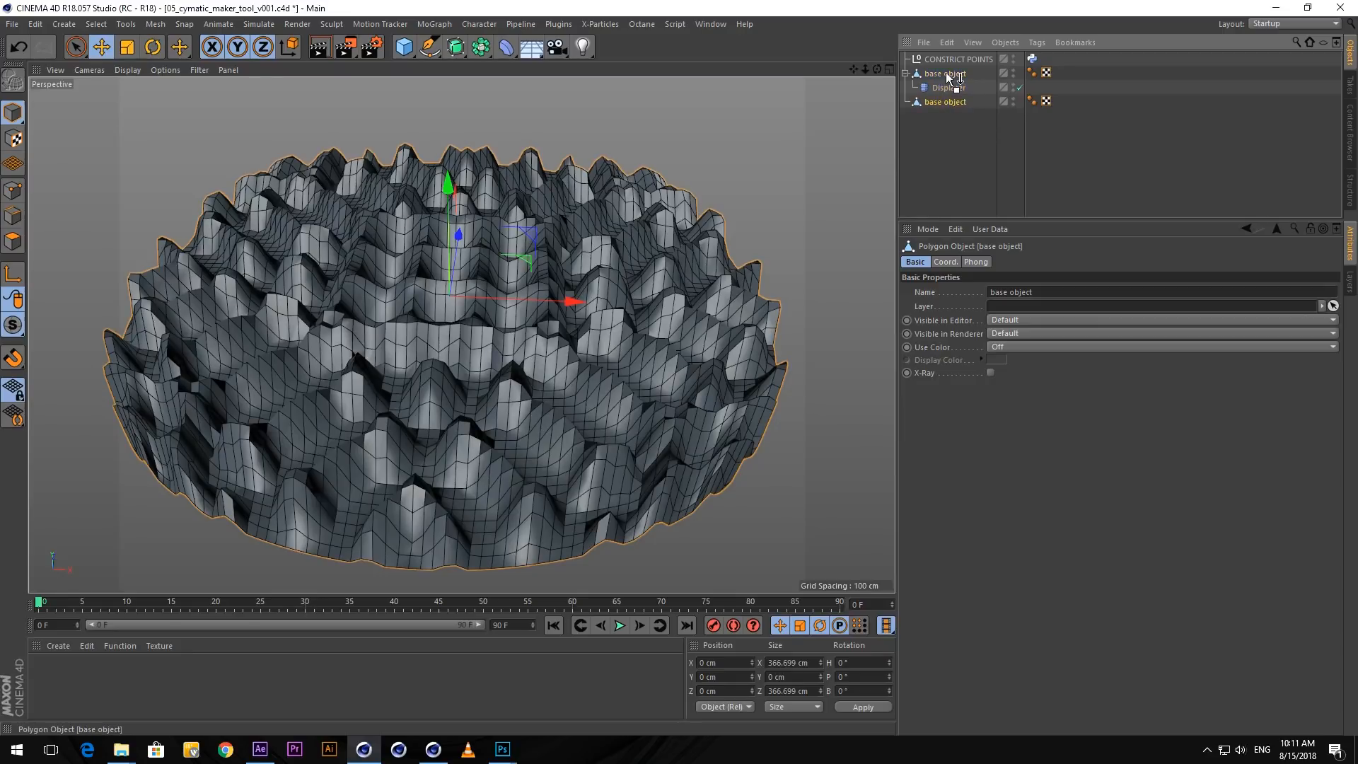
# - Place the baked mesh above the original base object, hide the original in editor and renderer, and collapse its hierarchy
pyautogui.moveTo(946, 73); pyautogui.dragTo(947, 67)
pyautogui.click(951, 89)
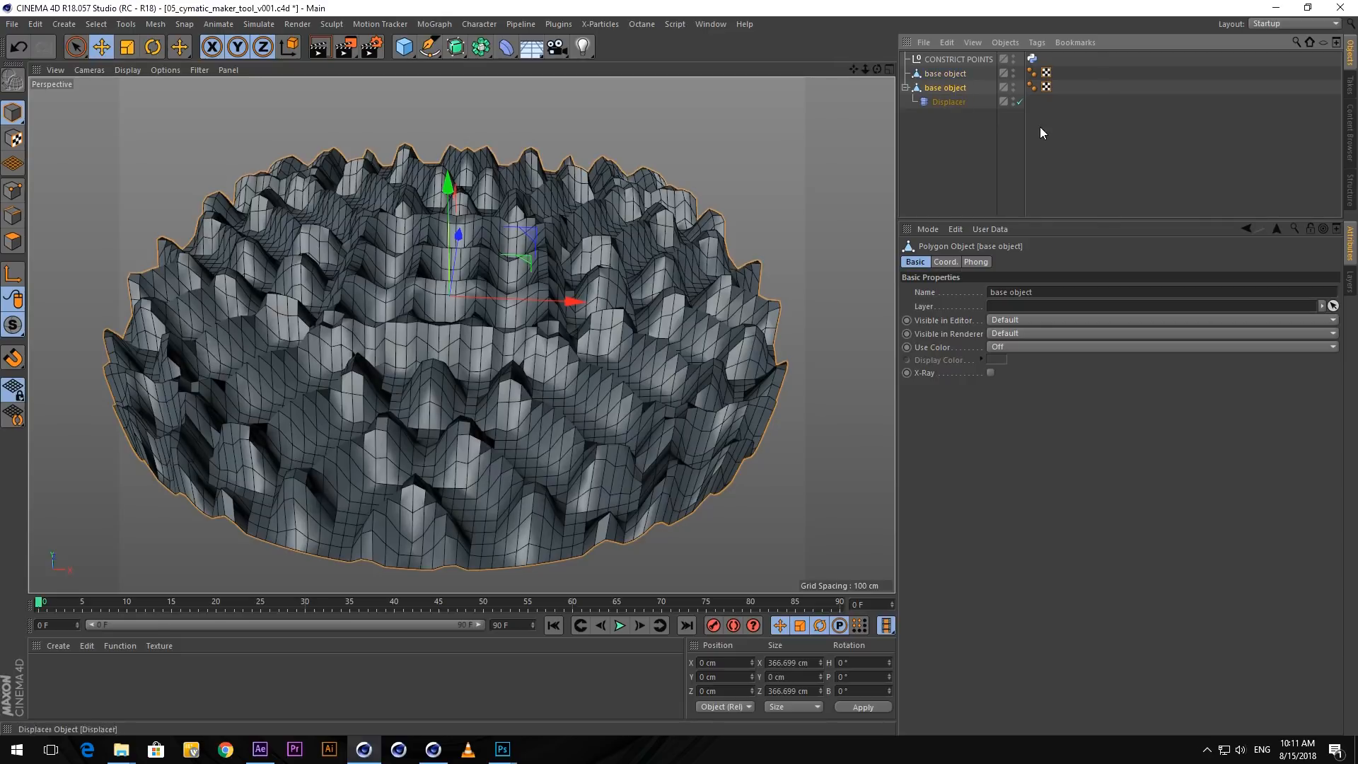
pyautogui.keyDown('ctrl'); pyautogui.click(1013, 87); pyautogui.keyUp('ctrl')
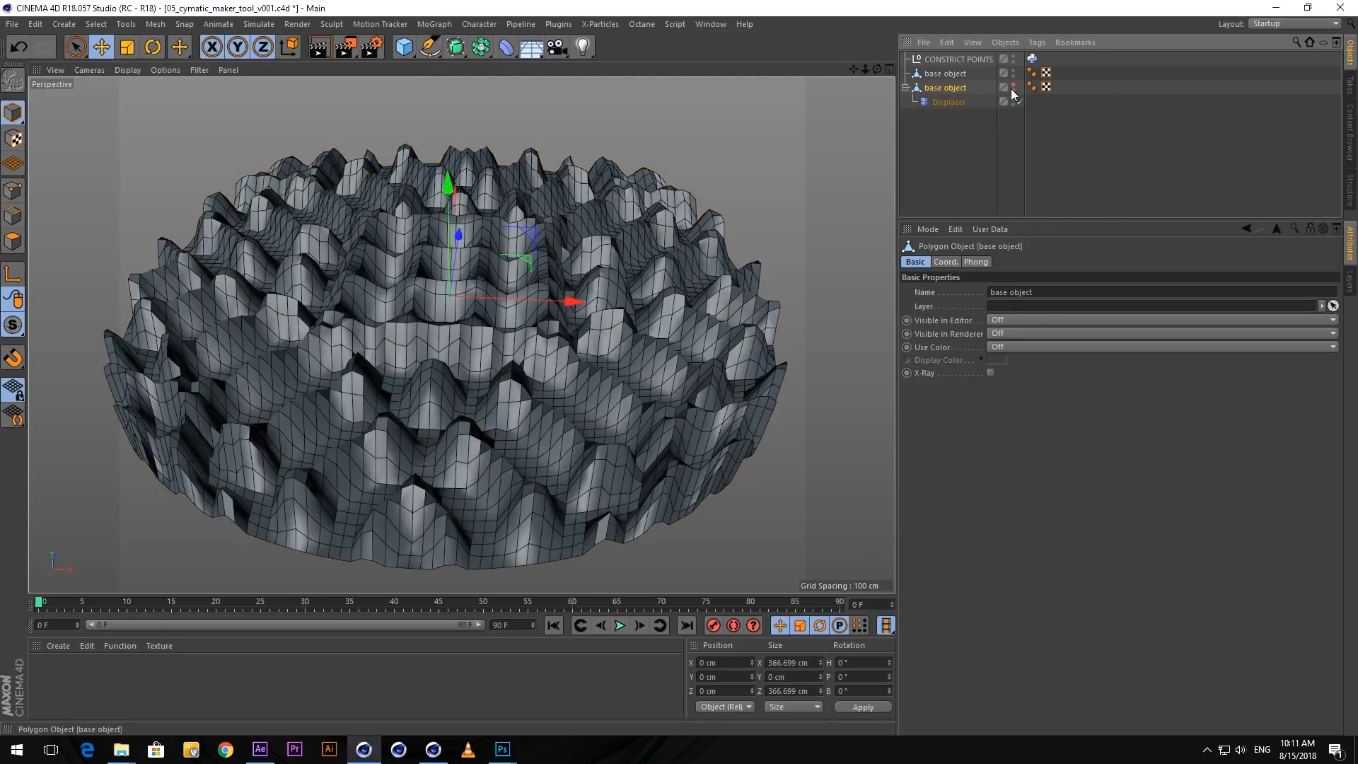
pyautogui.click(904, 87)
# - Rename the baked mesh as cymatic 1
pyautogui.doubleClick(951, 73)
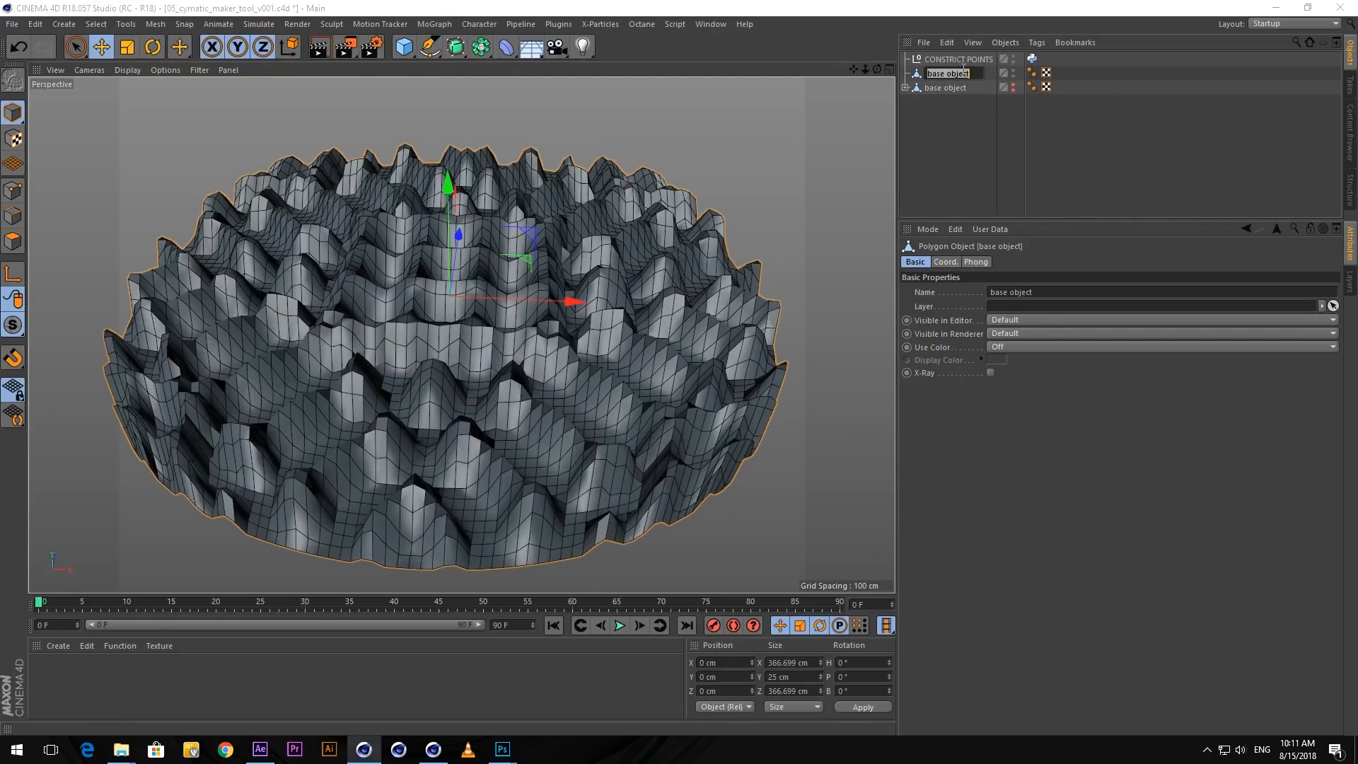
pyautogui.write('cymatic 1')
pyautogui.press('Return')
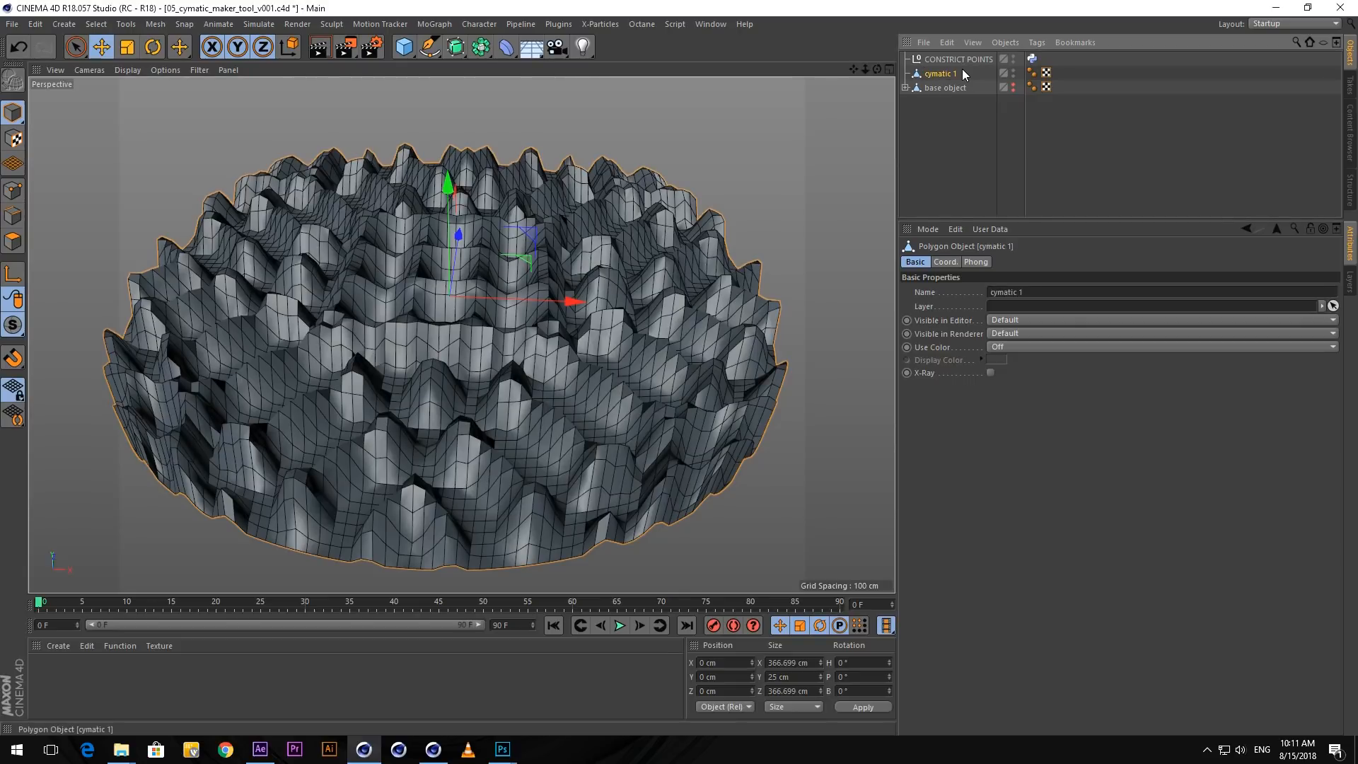
# - Assign cymatic 1 as the CONSTRICT POINTS null's object to deform, execute the tool, and inspect the constricted mesh
pyautogui.click(966, 61)
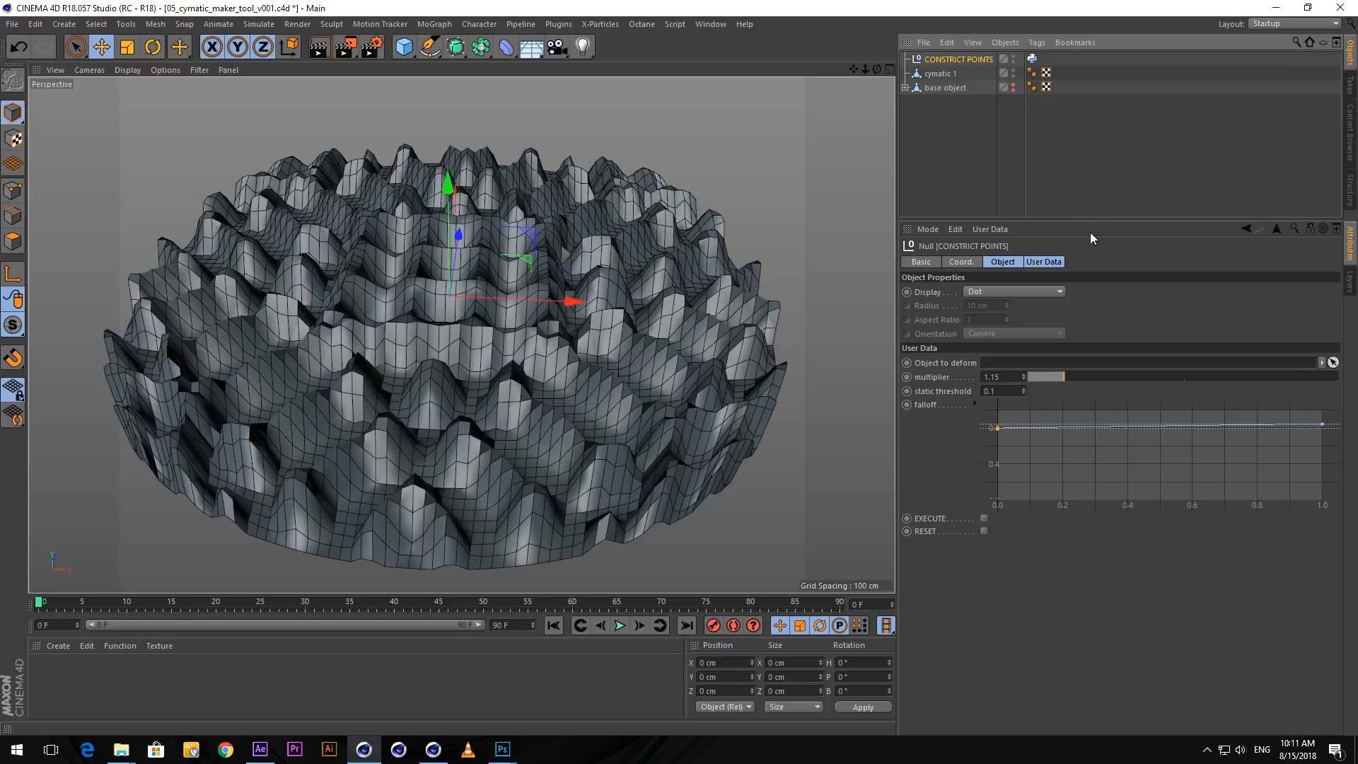
pyautogui.click(1043, 263)
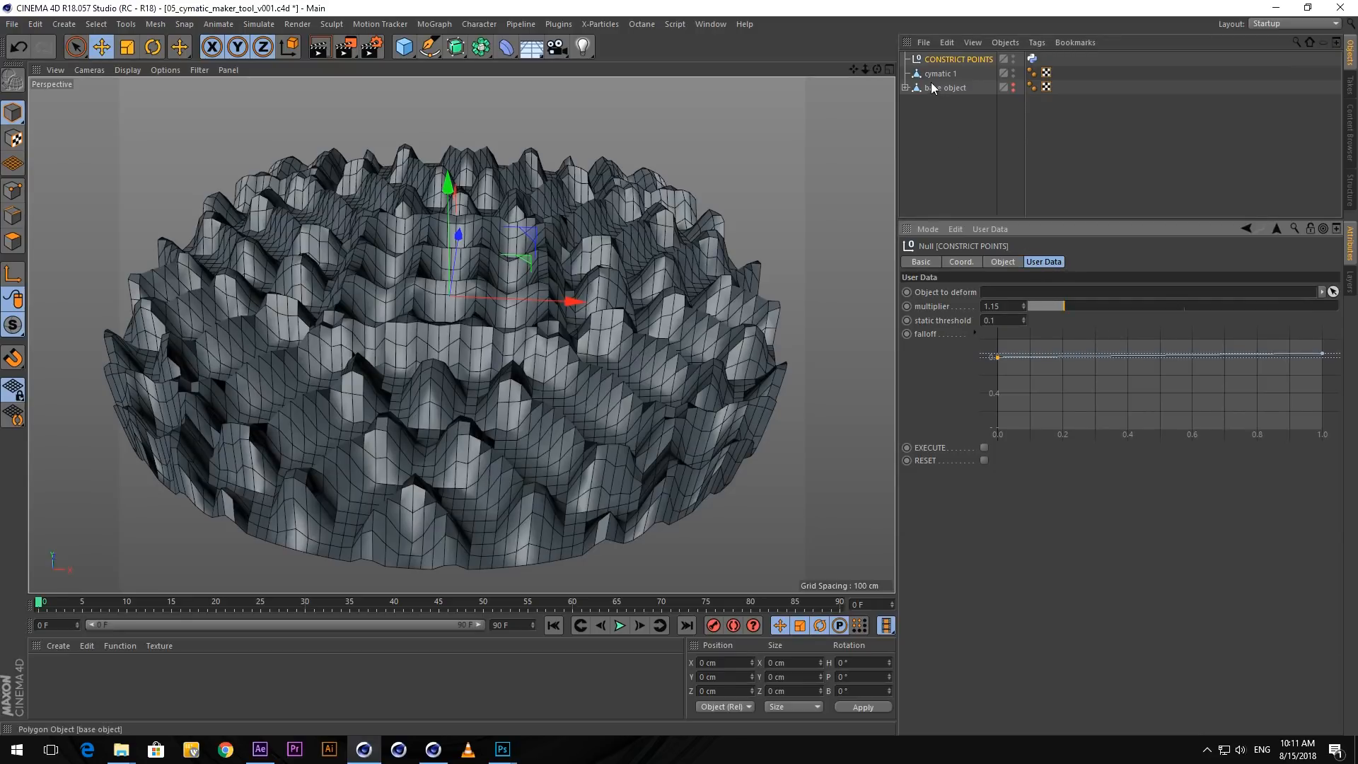
pyautogui.moveTo(935, 73); pyautogui.dragTo(1009, 292)
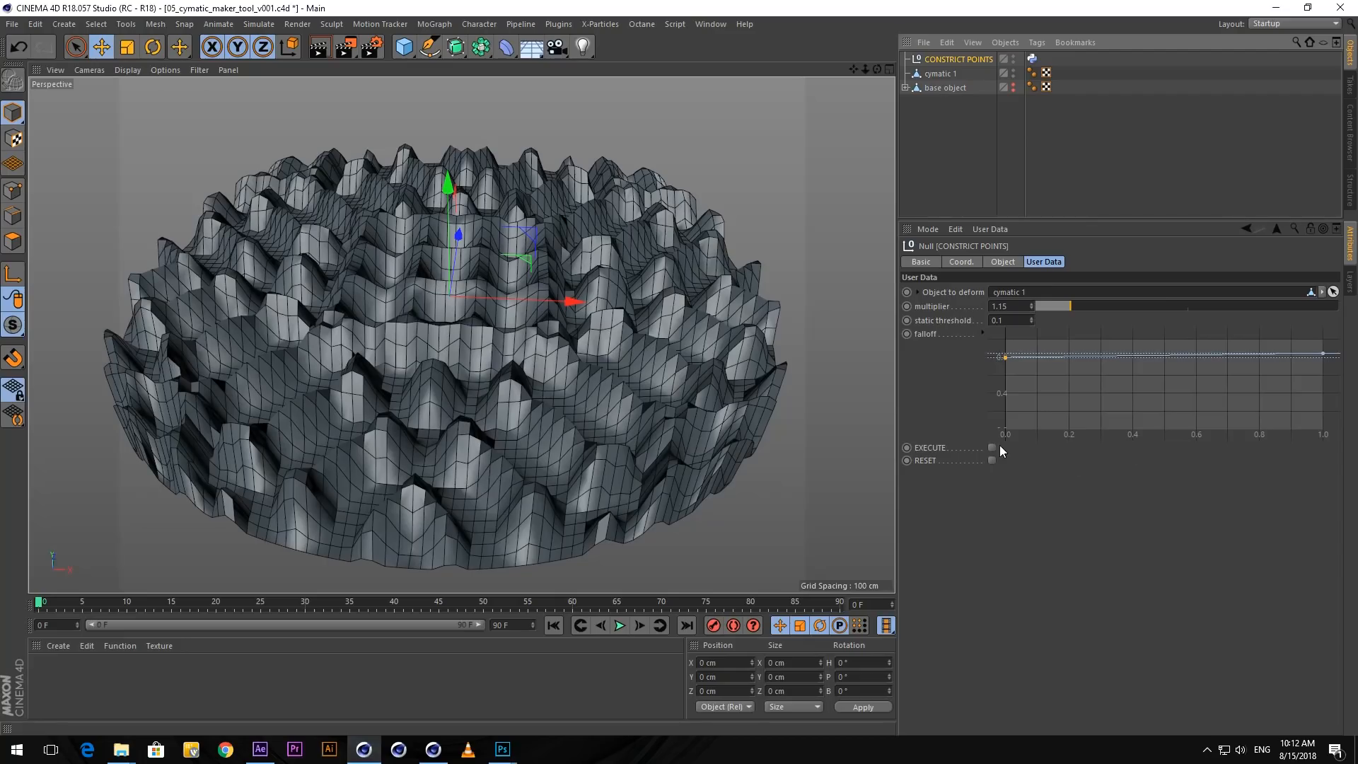
pyautogui.click(992, 447)
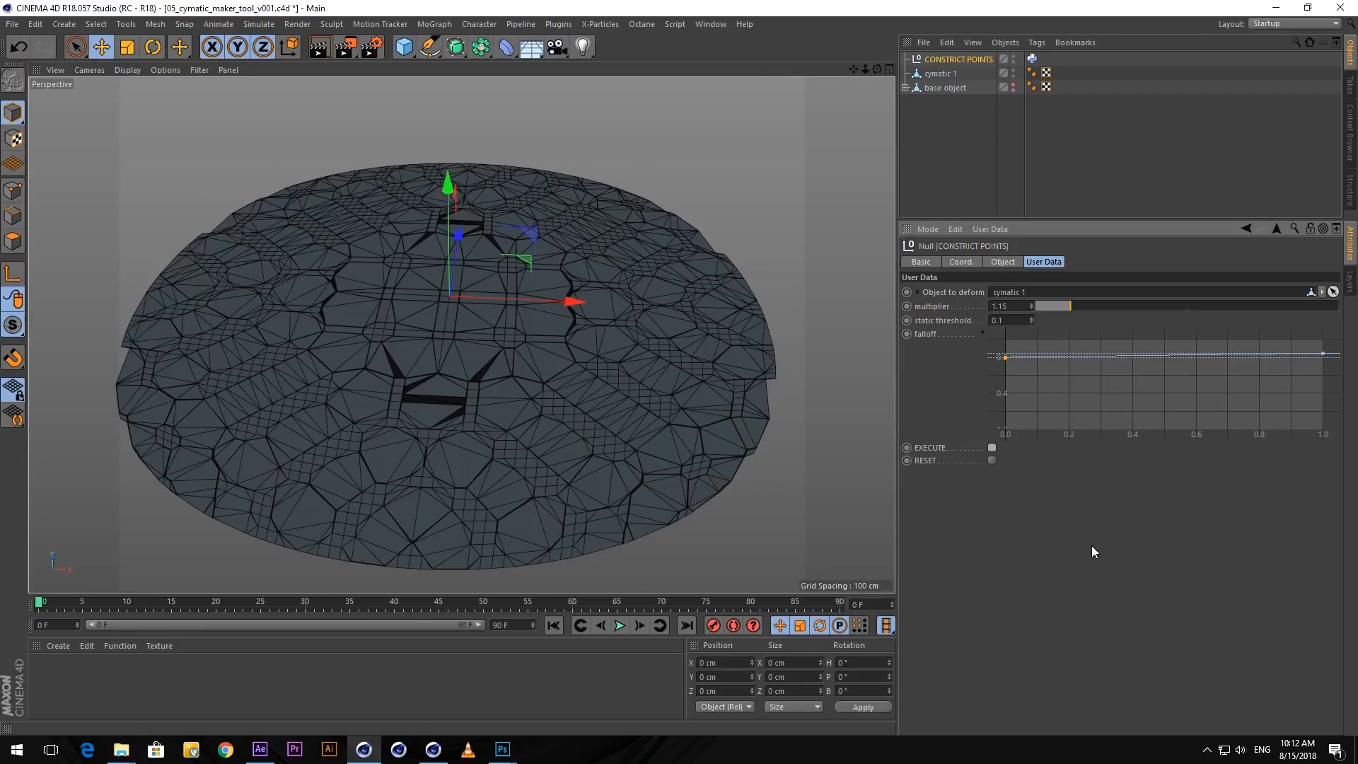
pyautogui.press('super')
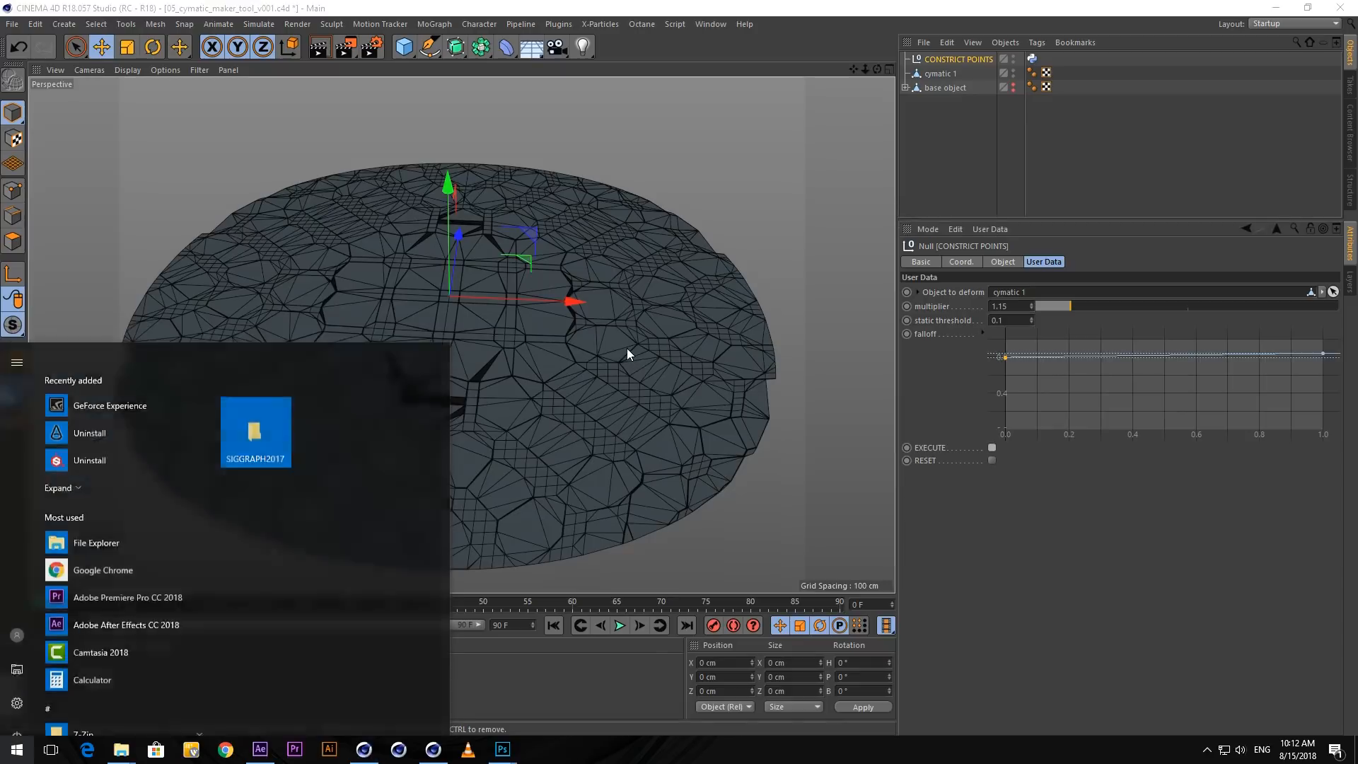
pyautogui.keyDown('alt'); pyautogui.moveTo(628, 350); pyautogui.dragTo(669, 290, button='middle'); pyautogui.keyUp('alt')
pyautogui.keyDown('alt'); pyautogui.moveTo(669, 290); pyautogui.dragTo(739, 272); pyautogui.keyUp('alt')
pyautogui.keyDown('alt'); pyautogui.moveTo(739, 271); pyautogui.dragTo(705, 344, button='middle'); pyautogui.keyUp('alt')
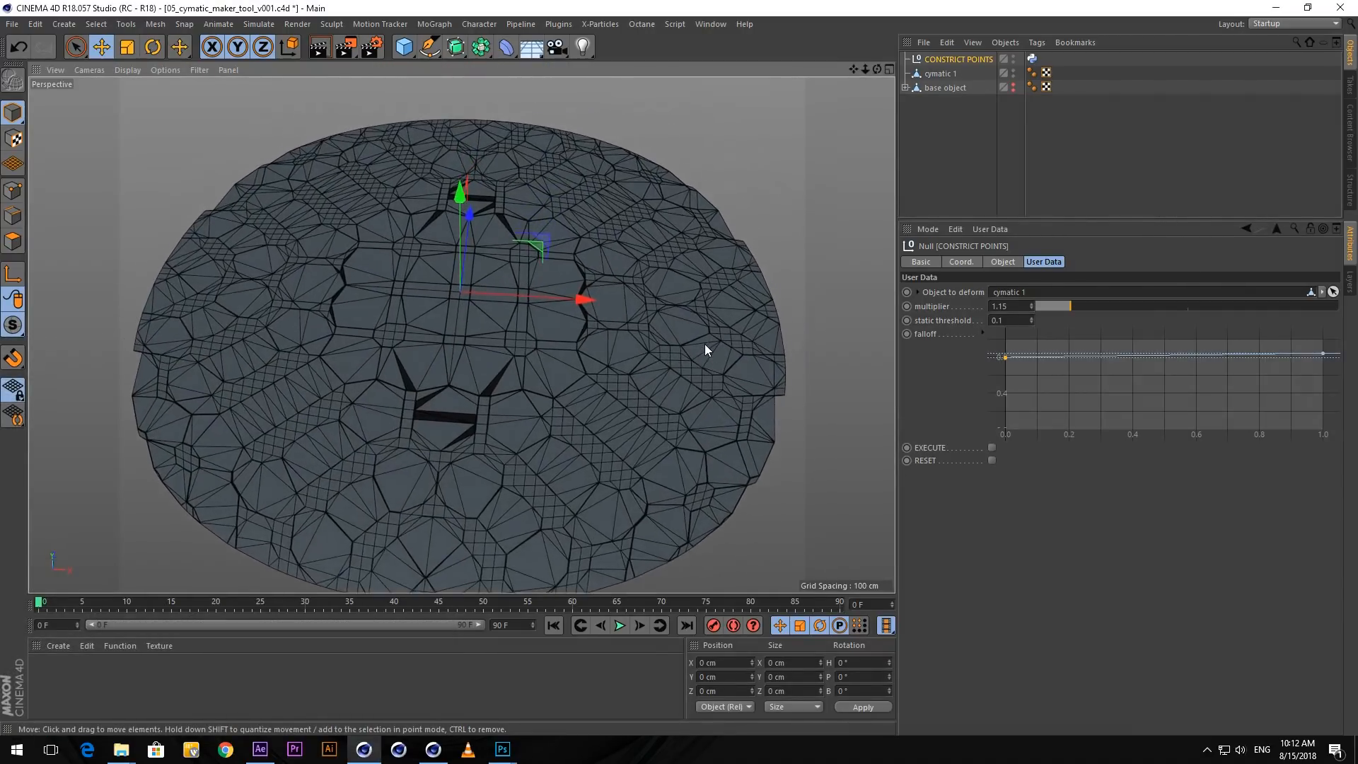
pyautogui.keyDown('alt'); pyautogui.moveTo(704, 344); pyautogui.dragTo(719, 317); pyautogui.keyUp('alt')
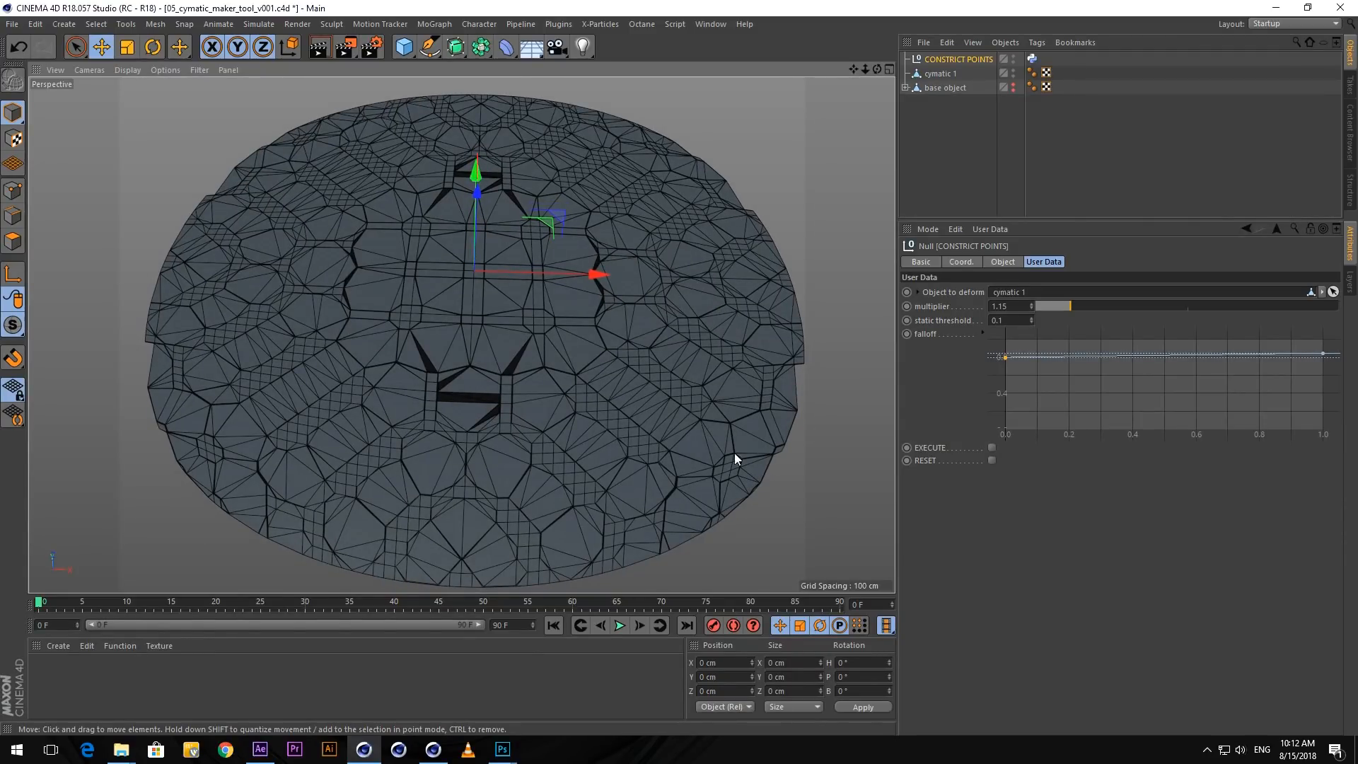
# - Duplicate the original base object with its Displacer and delete the Displacer from the copy
pyautogui.click(1115, 112)
pyautogui.click(932, 74)
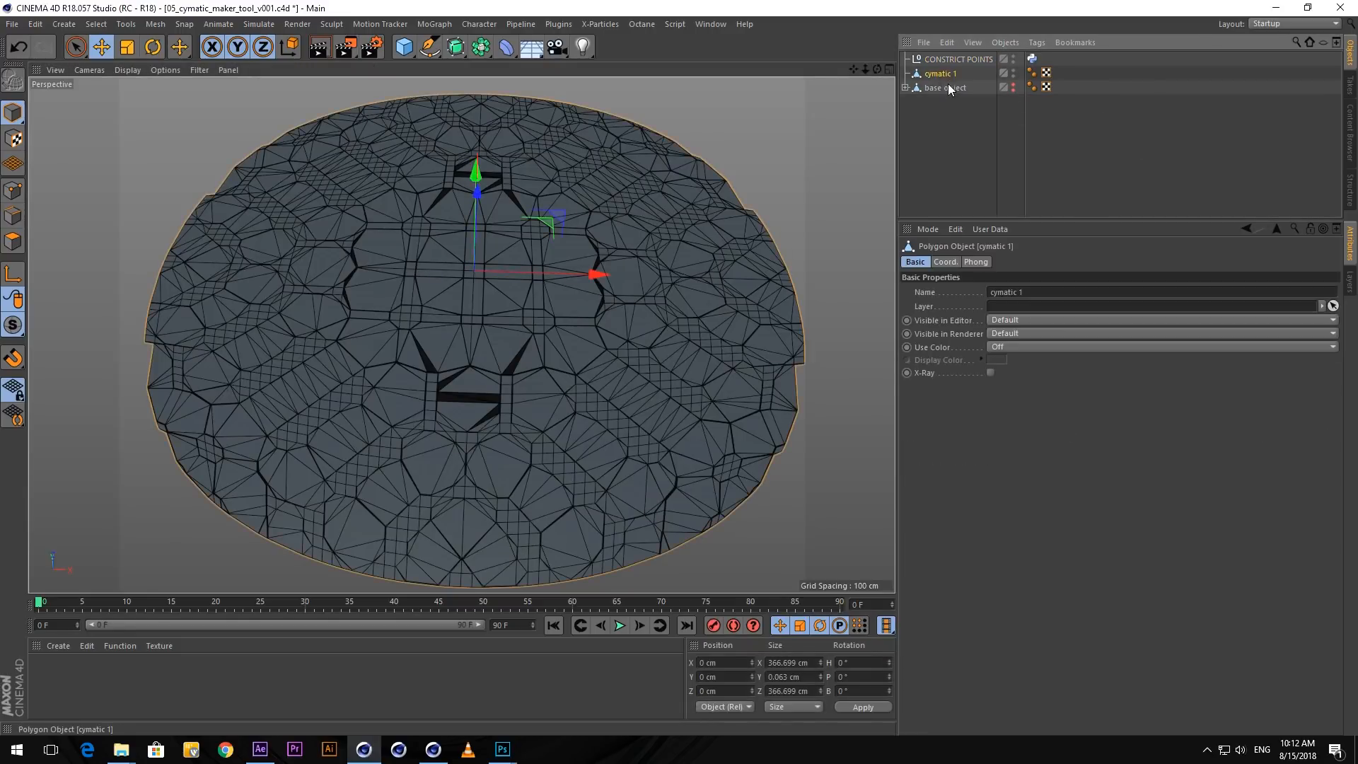
pyautogui.click(945, 88)
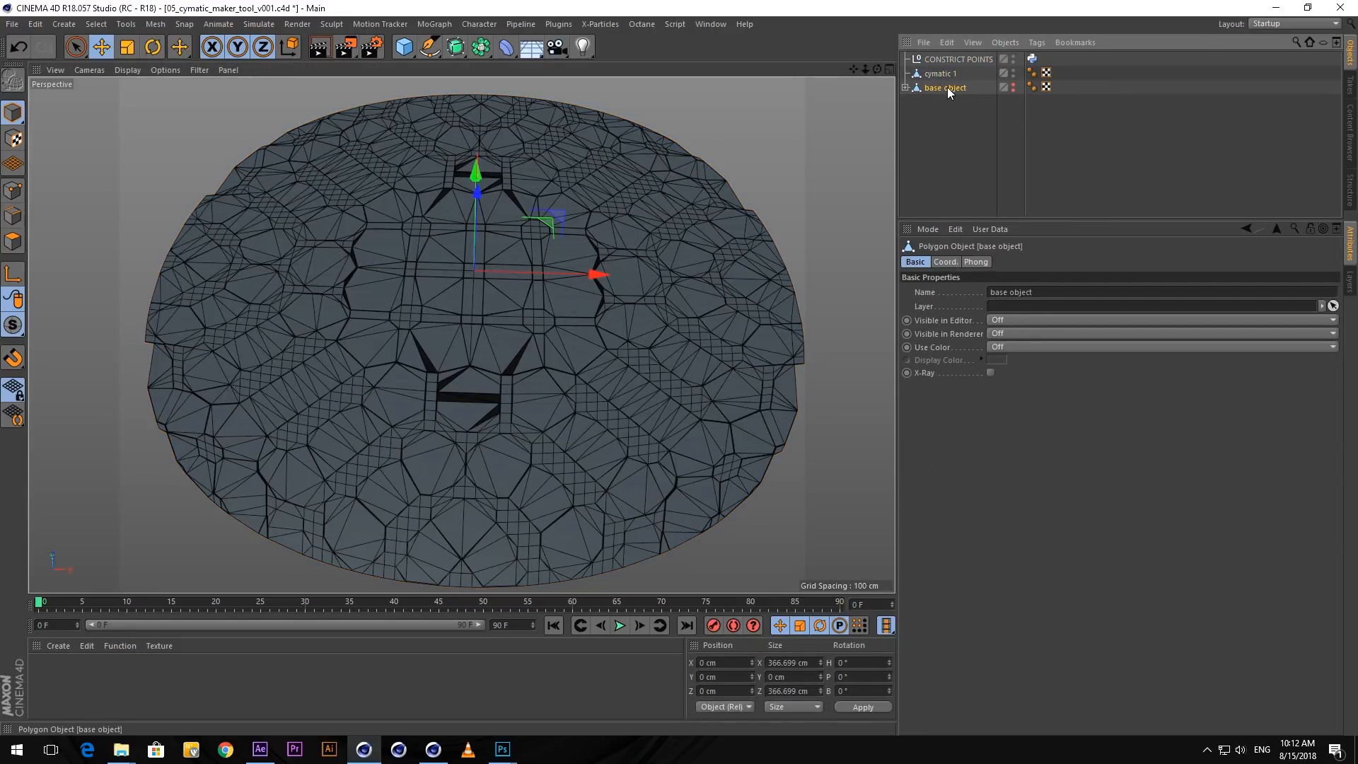
pyautogui.keyDown('ctrl'); pyautogui.moveTo(947, 87); pyautogui.dragTo(947, 83); pyautogui.keyUp('ctrl')
pyautogui.click(905, 88)
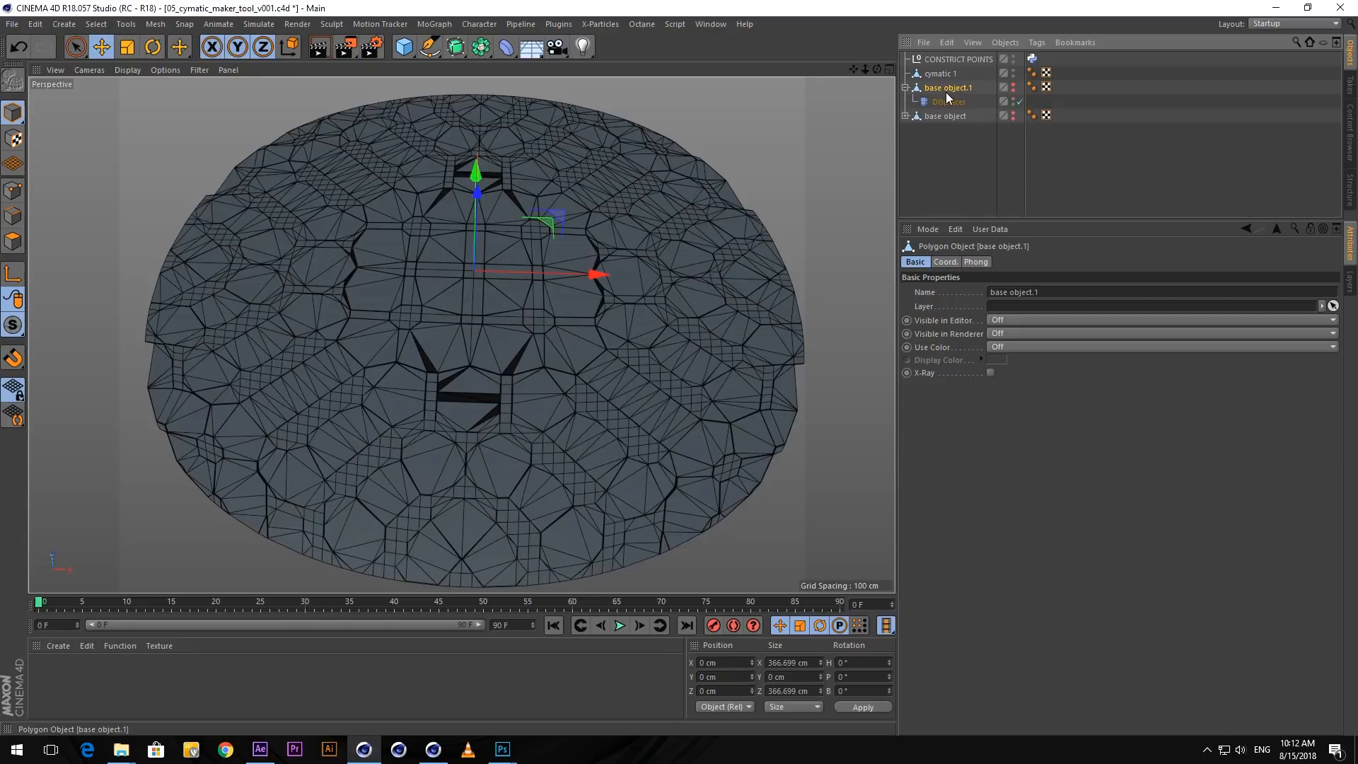
pyautogui.click(948, 103)
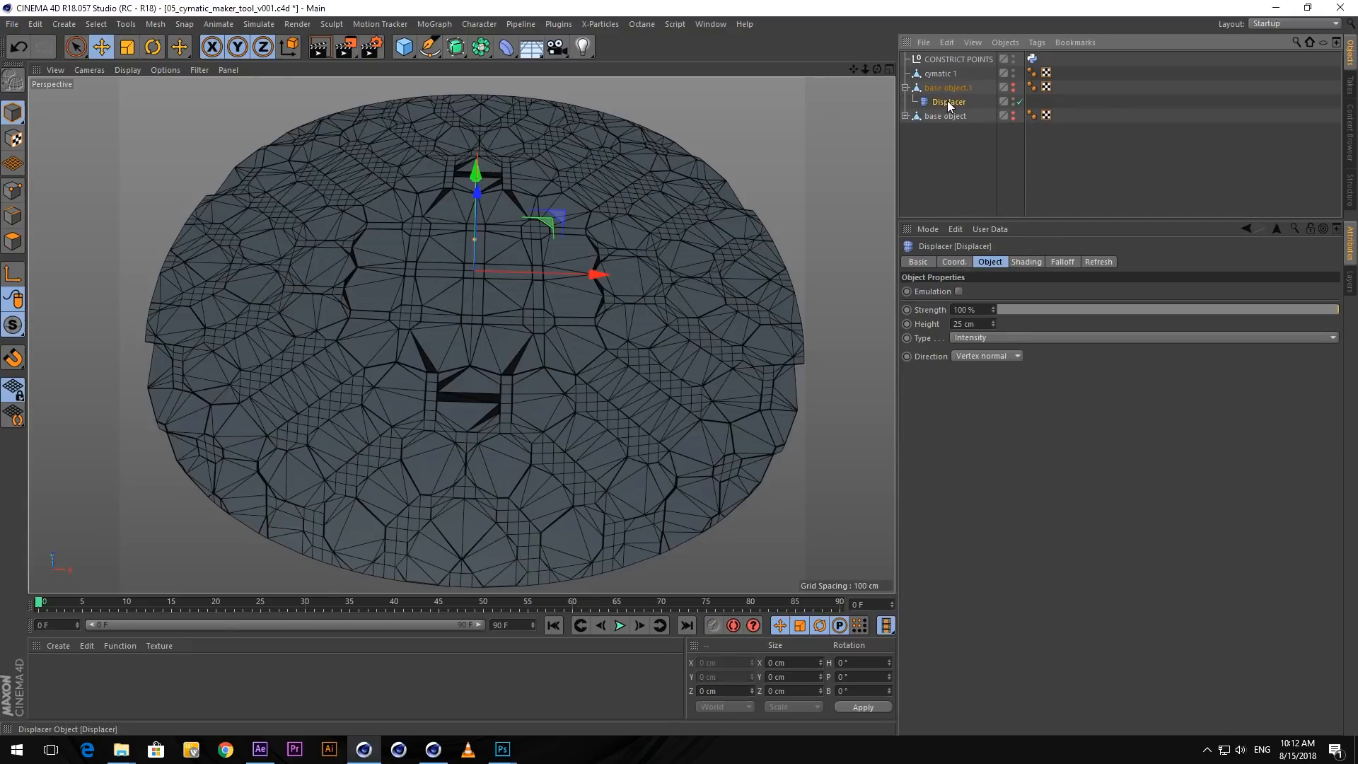
pyautogui.press('Delete')
# - Make the undeformed base object copy visible, place it above cymatic 1, and hide cymatic 1 in editor and renderer
pyautogui.click(948, 87)
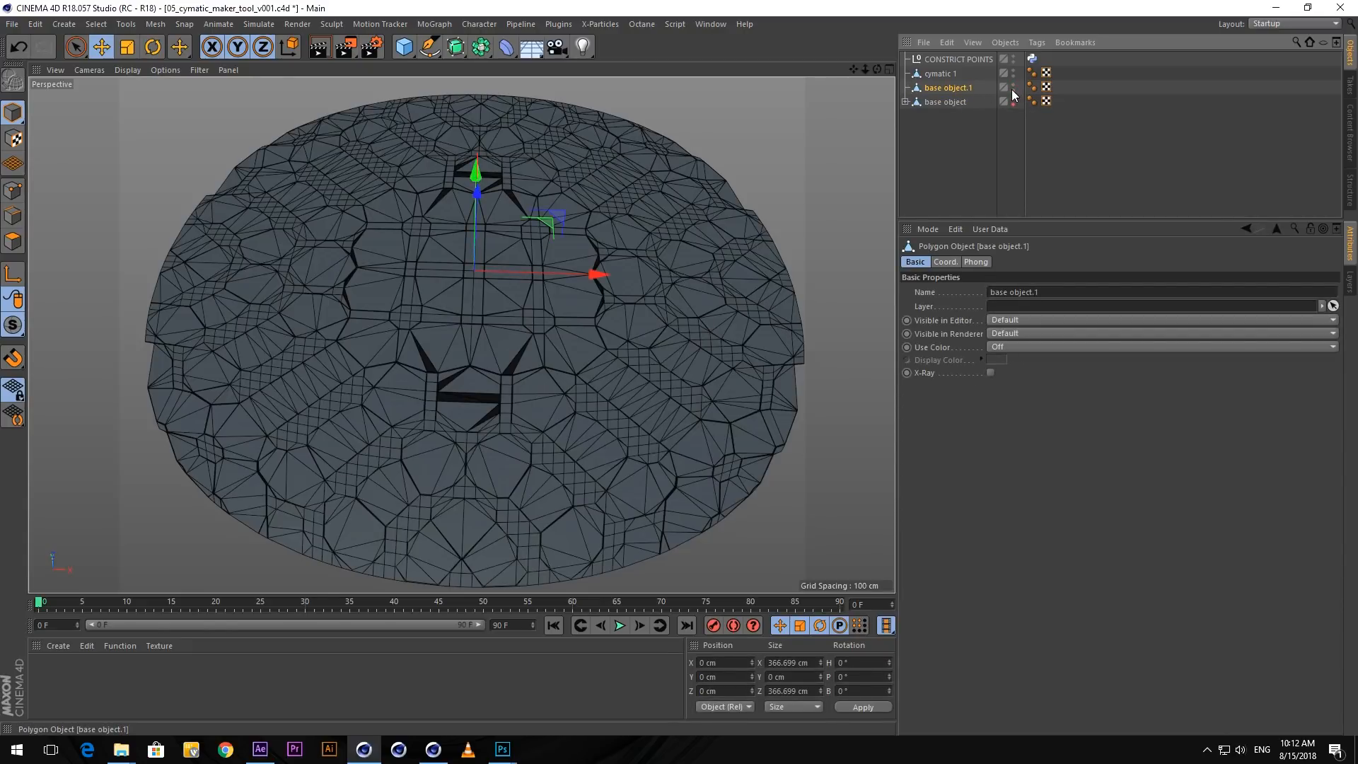
pyautogui.moveTo(948, 87); pyautogui.dragTo(952, 68)
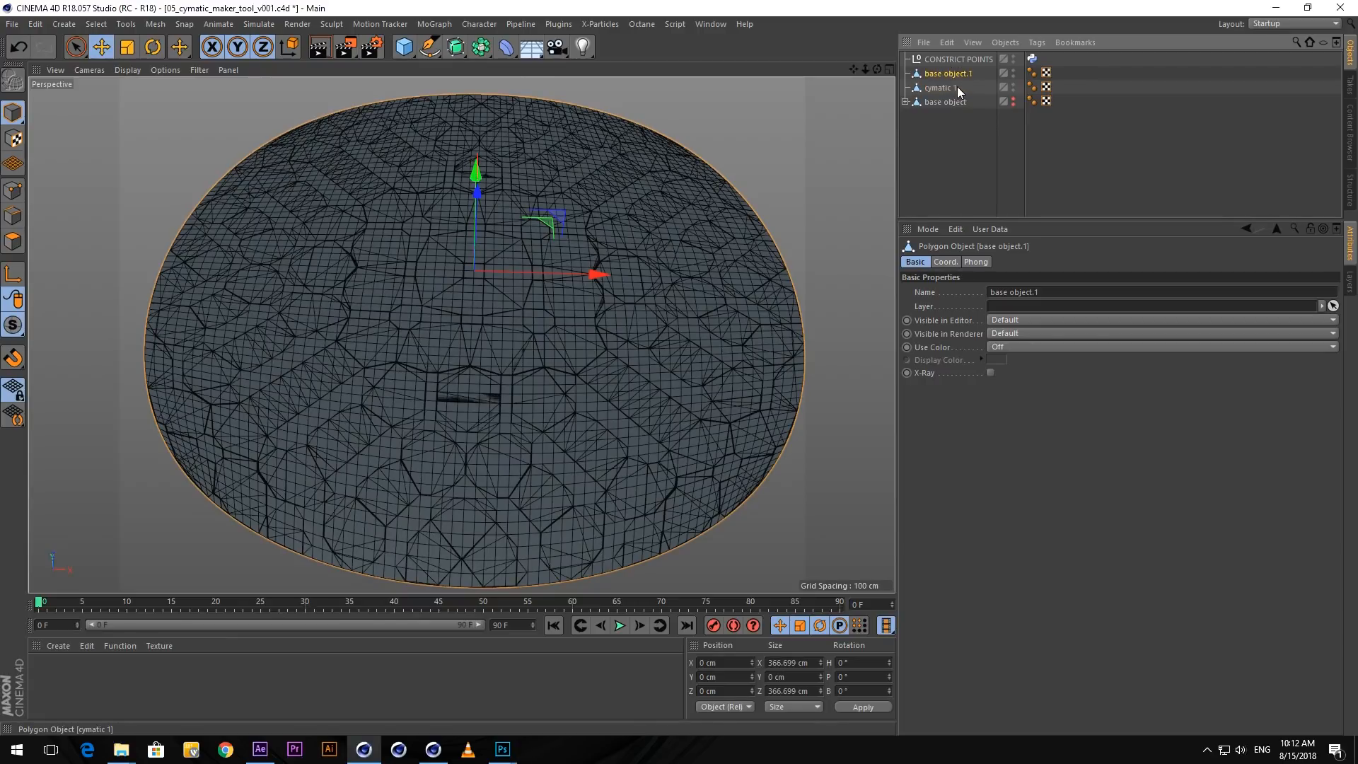
pyautogui.click(1014, 86)
pyautogui.click(1013, 86)
pyautogui.click(1074, 138)
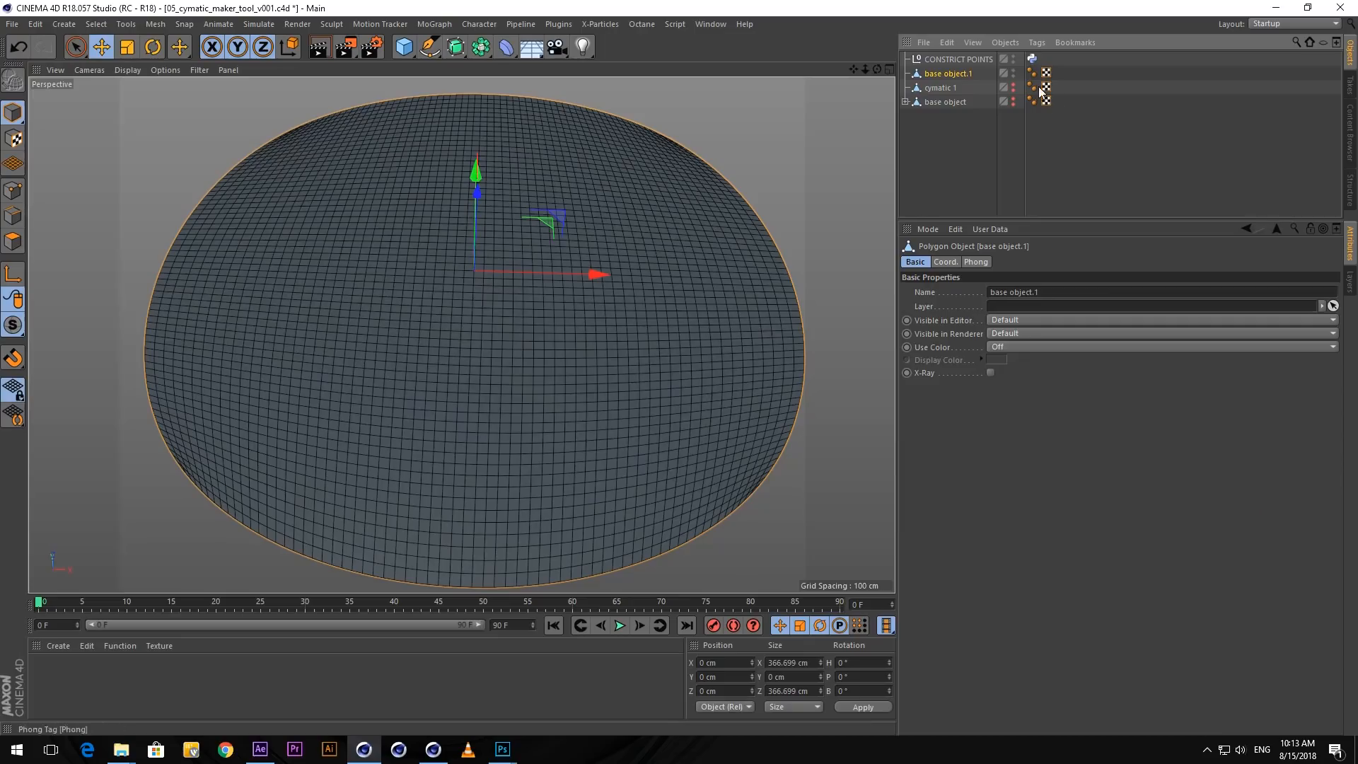
# - Add a Pose Morph tag to base object.1 and enable Points mixing
pyautogui.click(1037, 43)
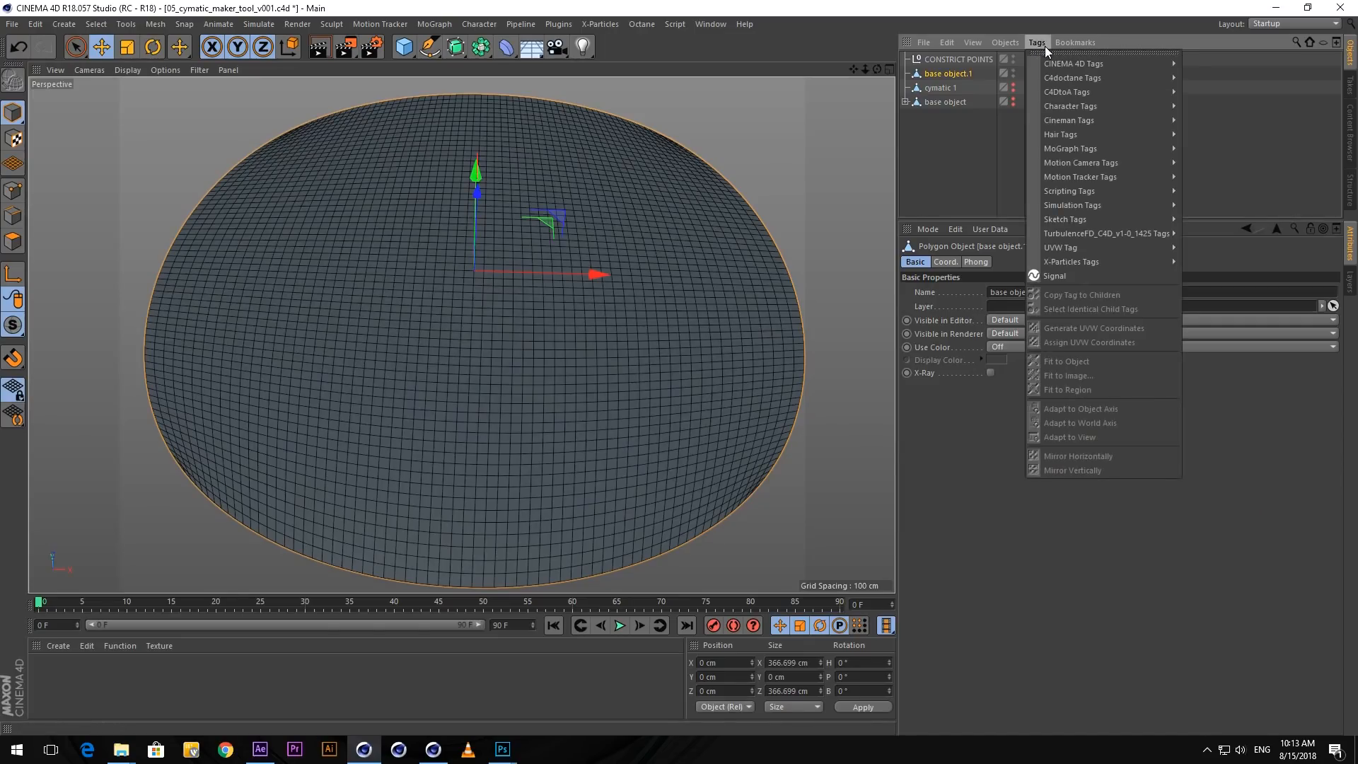
pyautogui.moveTo(1075, 110)
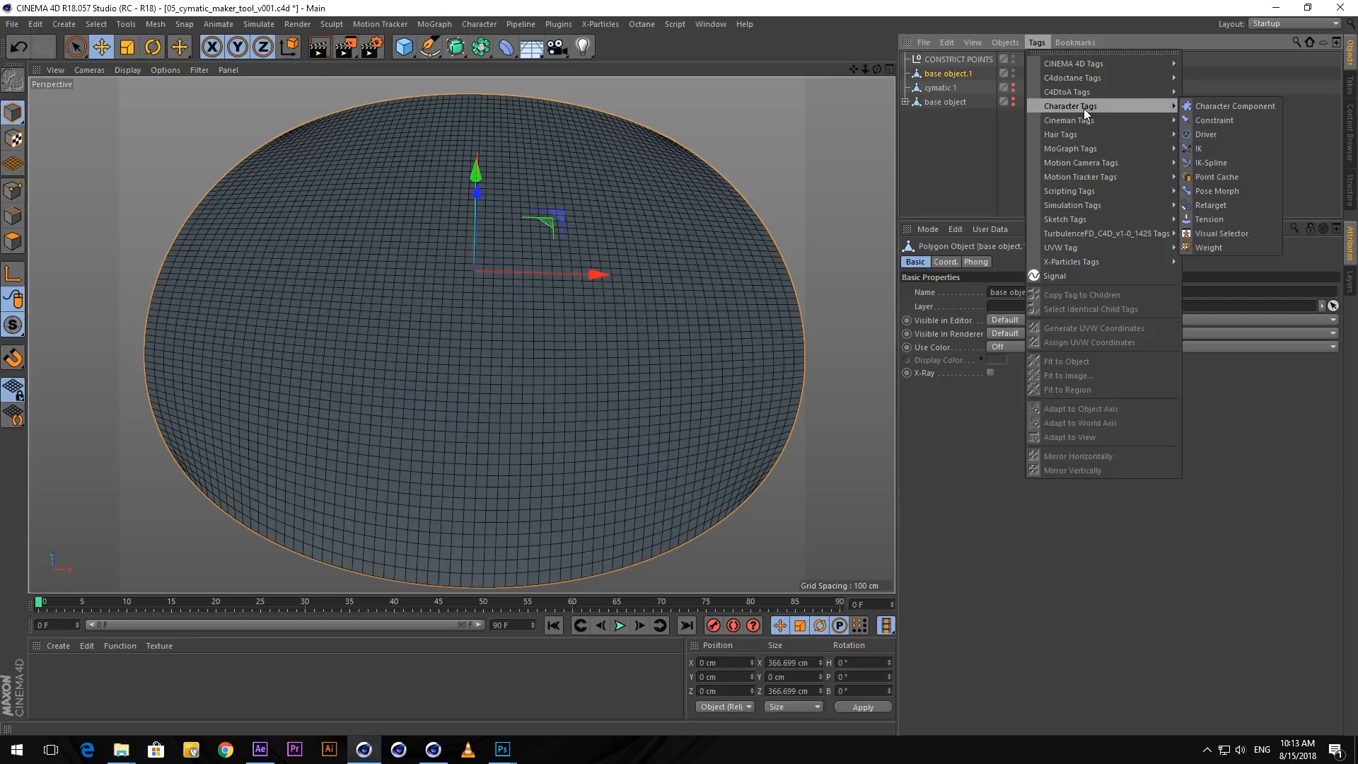
pyautogui.click(1237, 194)
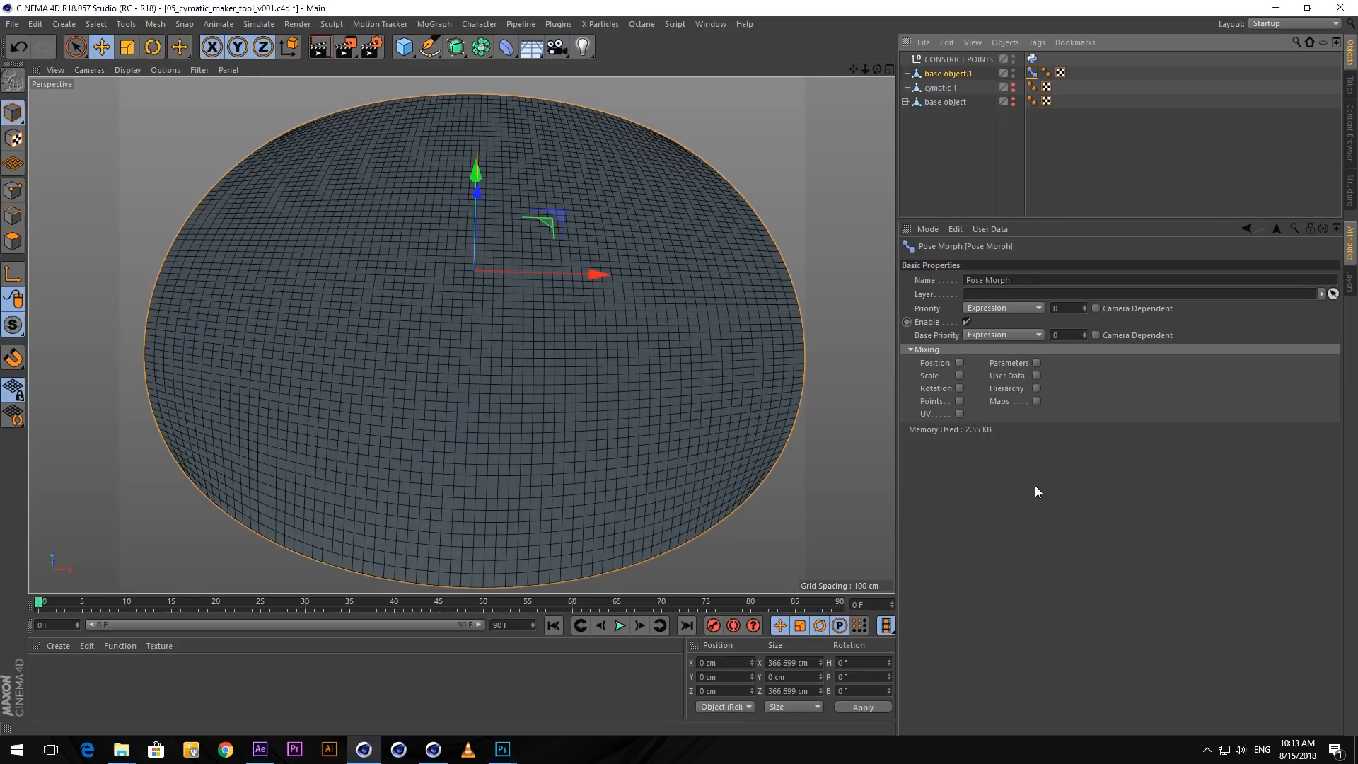
pyautogui.click(959, 401)
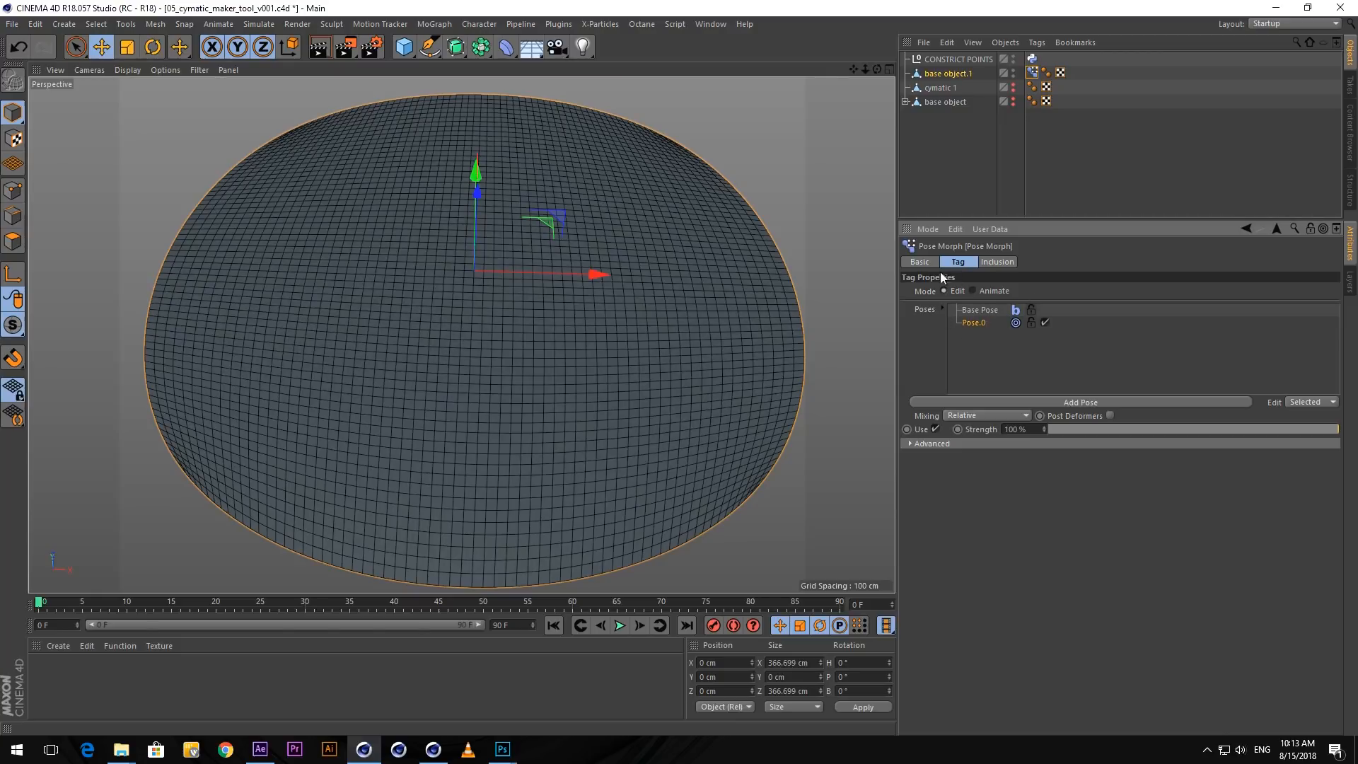
# - Assign cymatic 1 as the morph target of Pose.0 and compare it with the Base Pose
pyautogui.click(1016, 311)
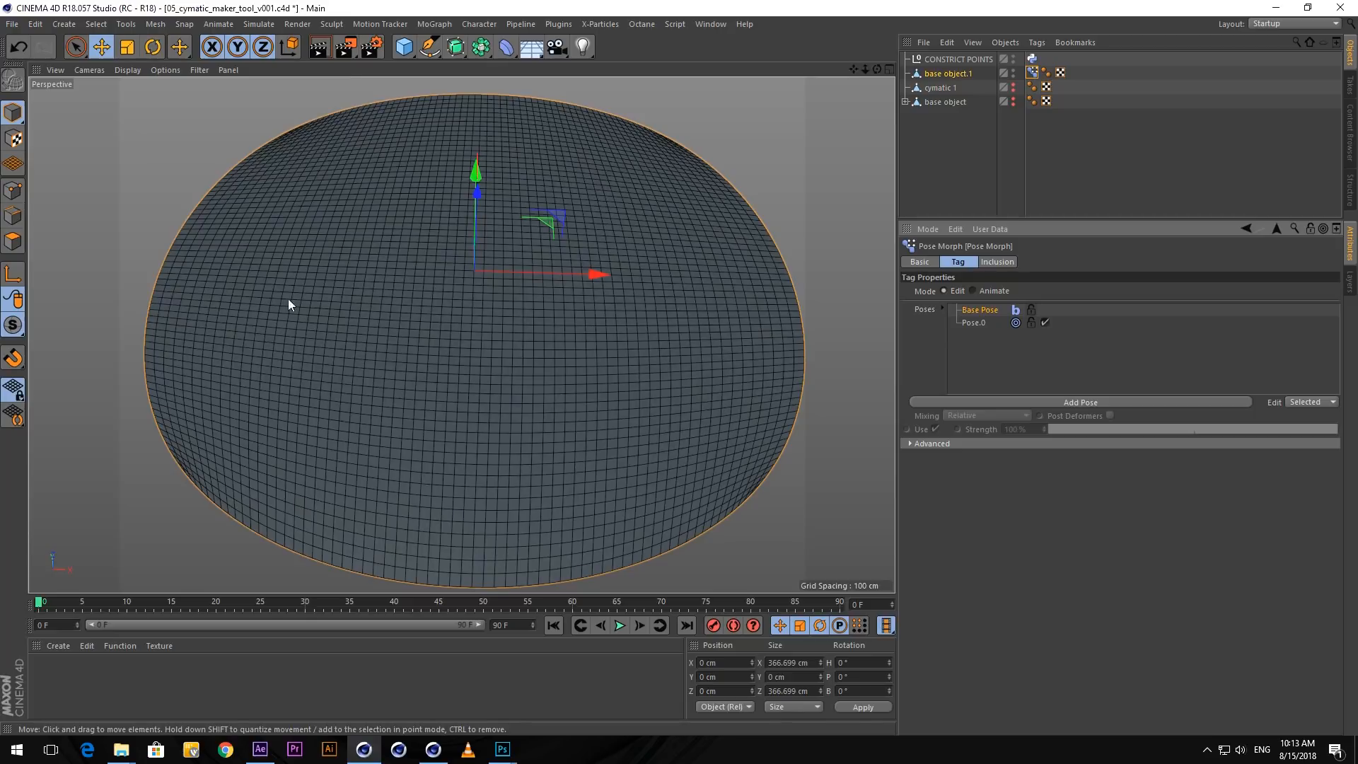
pyautogui.click(980, 322)
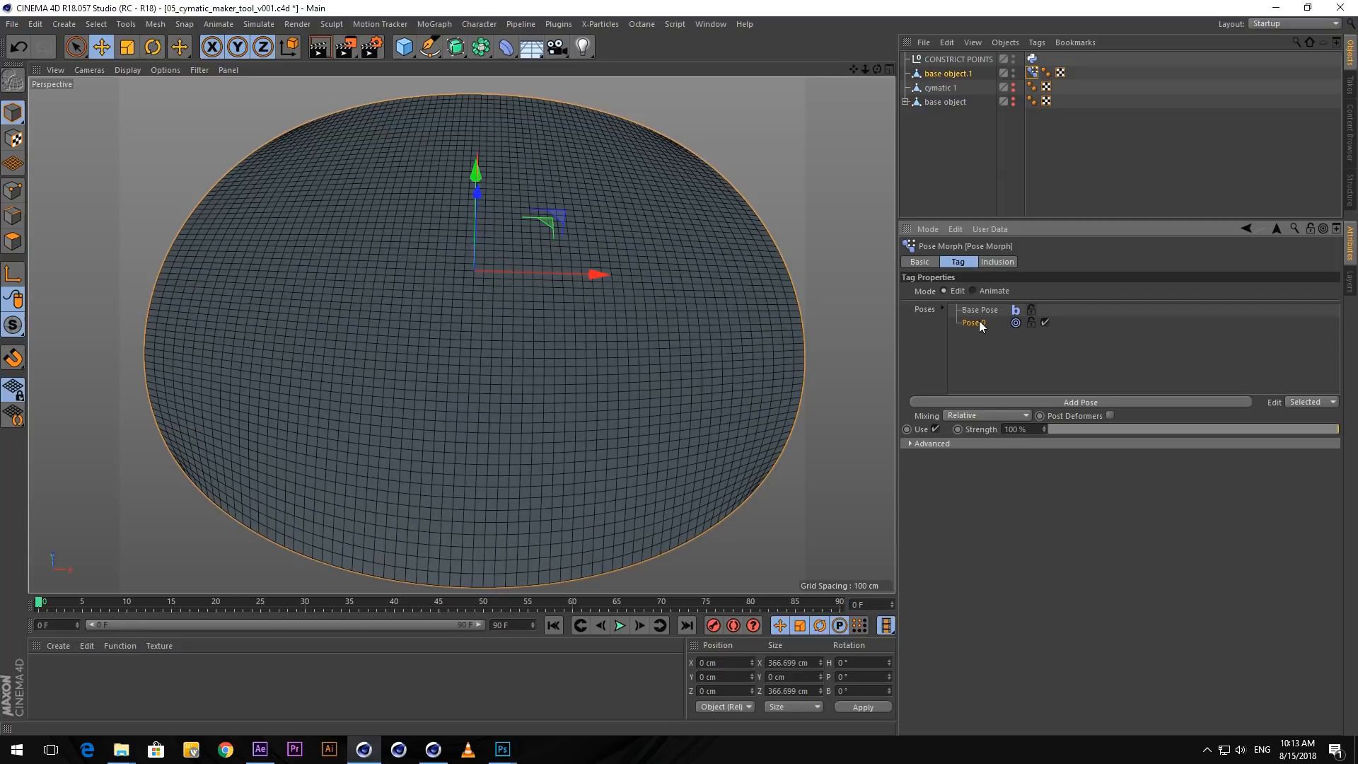
pyautogui.click(928, 443)
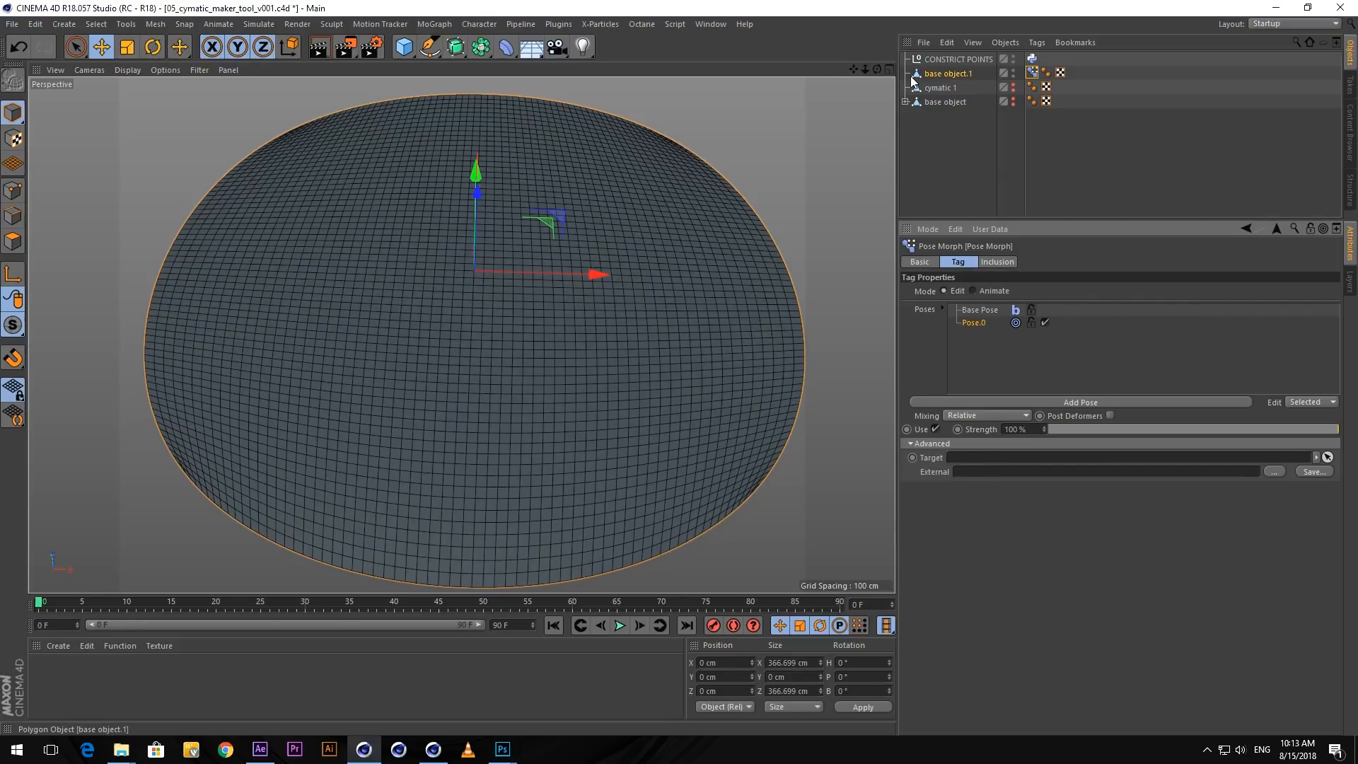
pyautogui.moveTo(940, 84); pyautogui.dragTo(1012, 457)
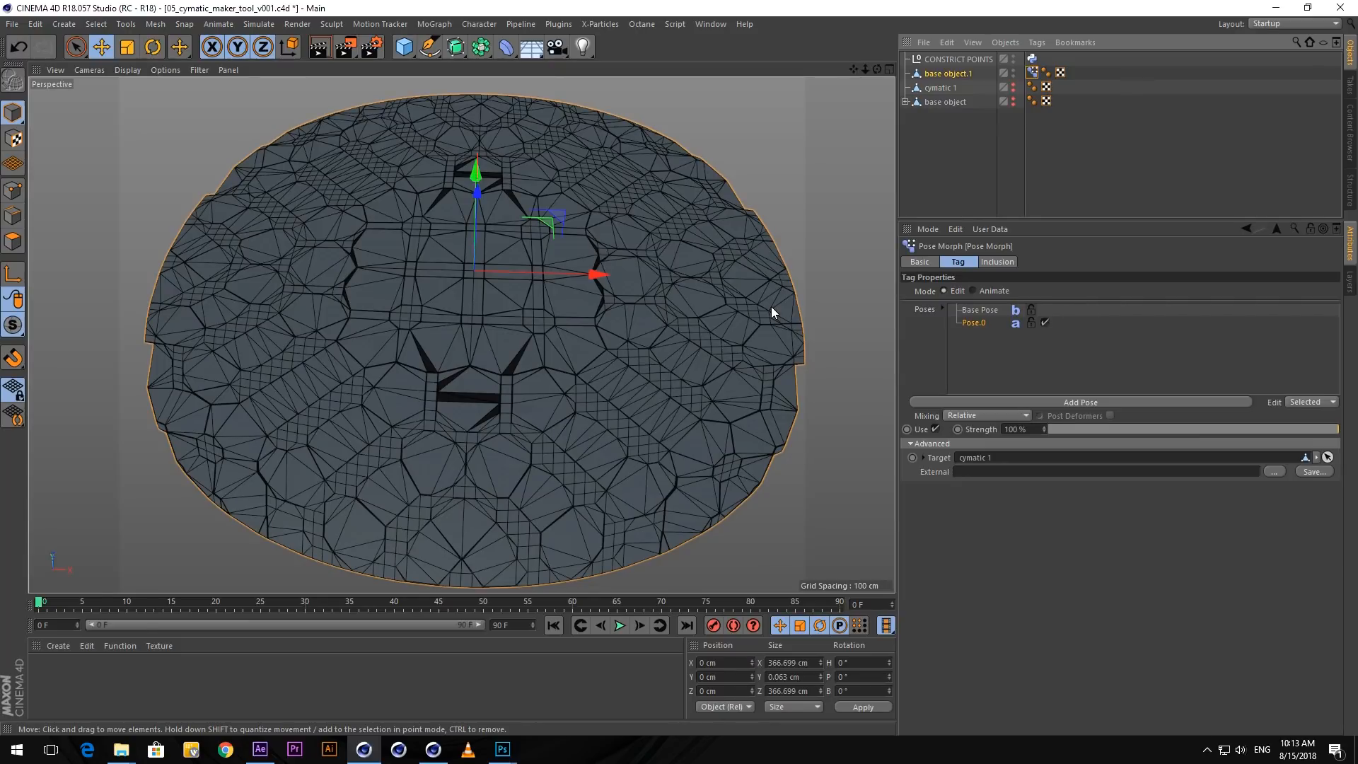
pyautogui.click(977, 312)
pyautogui.click(976, 323)
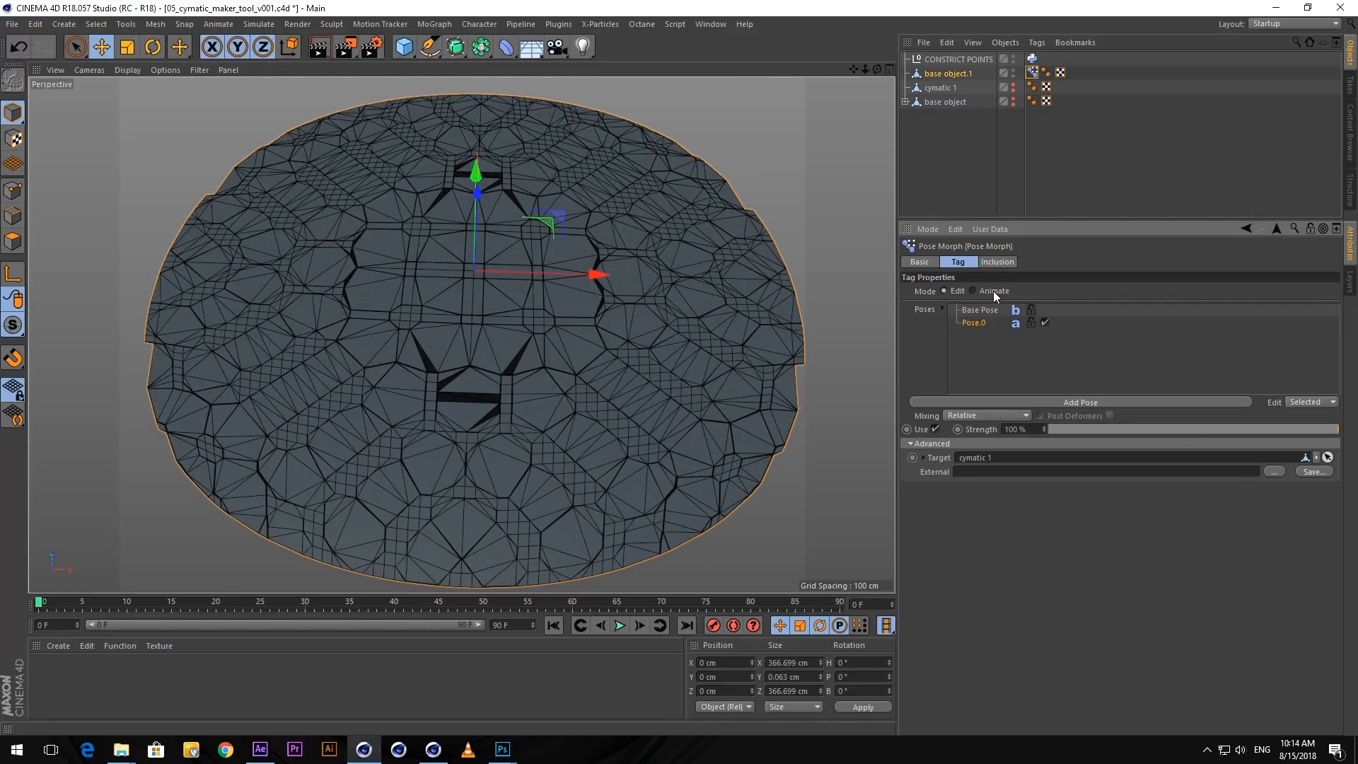
# - Switch the Pose Morph tag to Animate mode, scrub Pose.0 to test the morph, and leave it at 0%
pyautogui.click(993, 291)
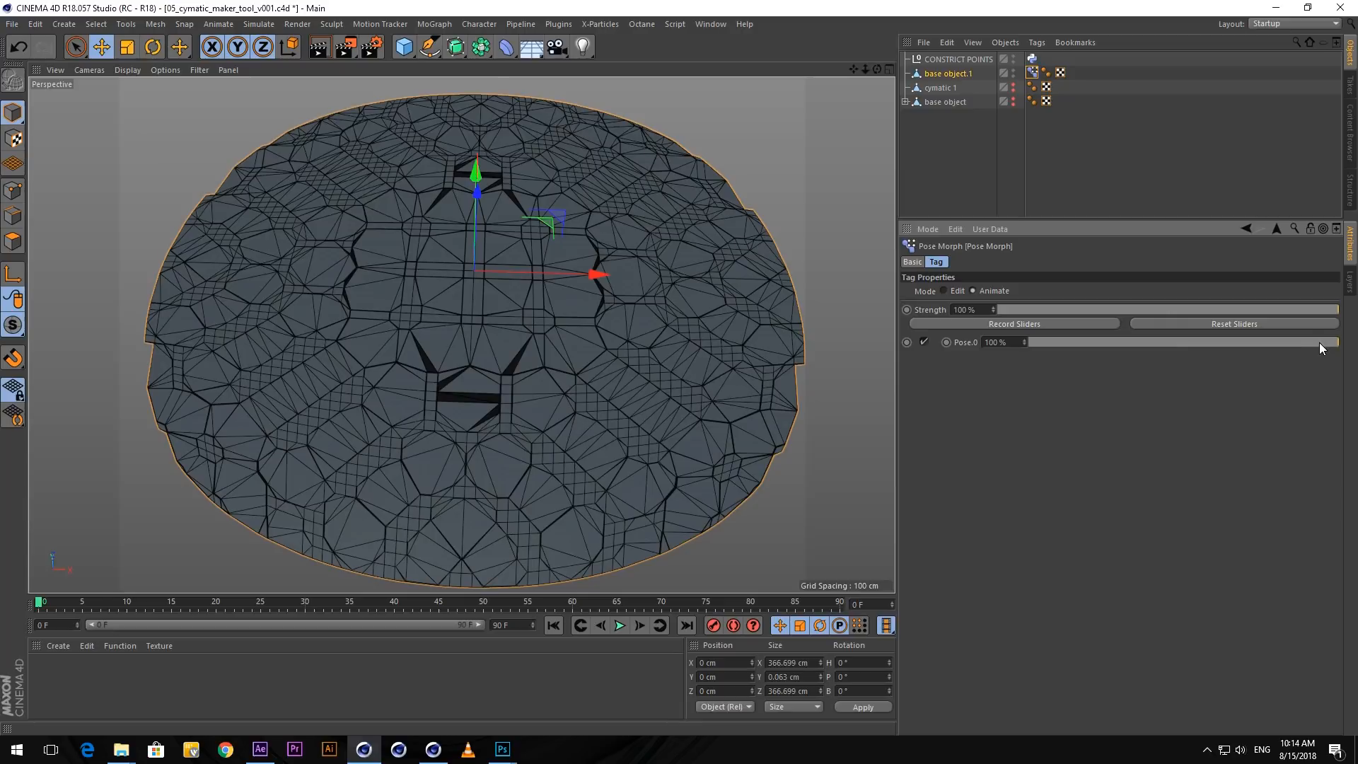
pyautogui.moveTo(1316, 342); pyautogui.dragTo(1000, 322)
pyautogui.moveTo(783, 317); pyautogui.dragTo(891, 255)
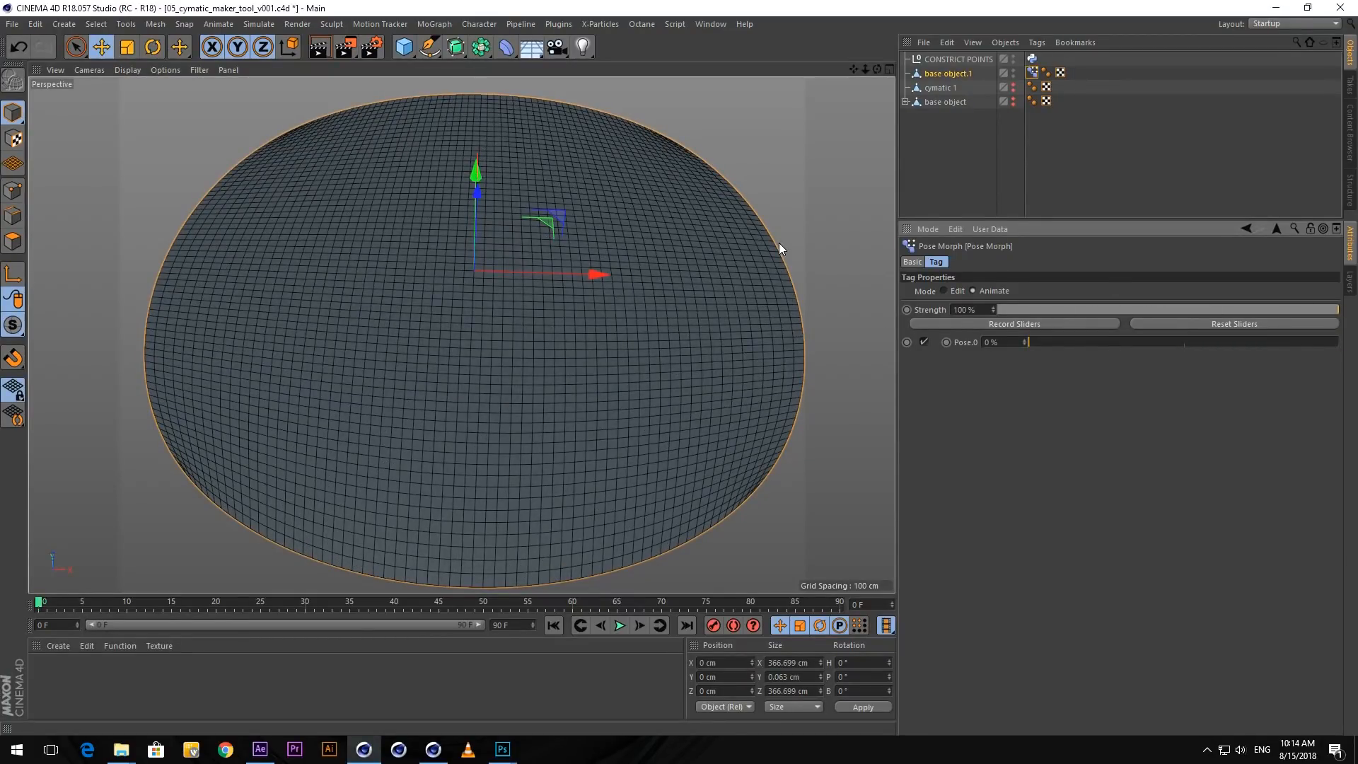
pyautogui.moveTo(778, 245); pyautogui.dragTo(983, 323)
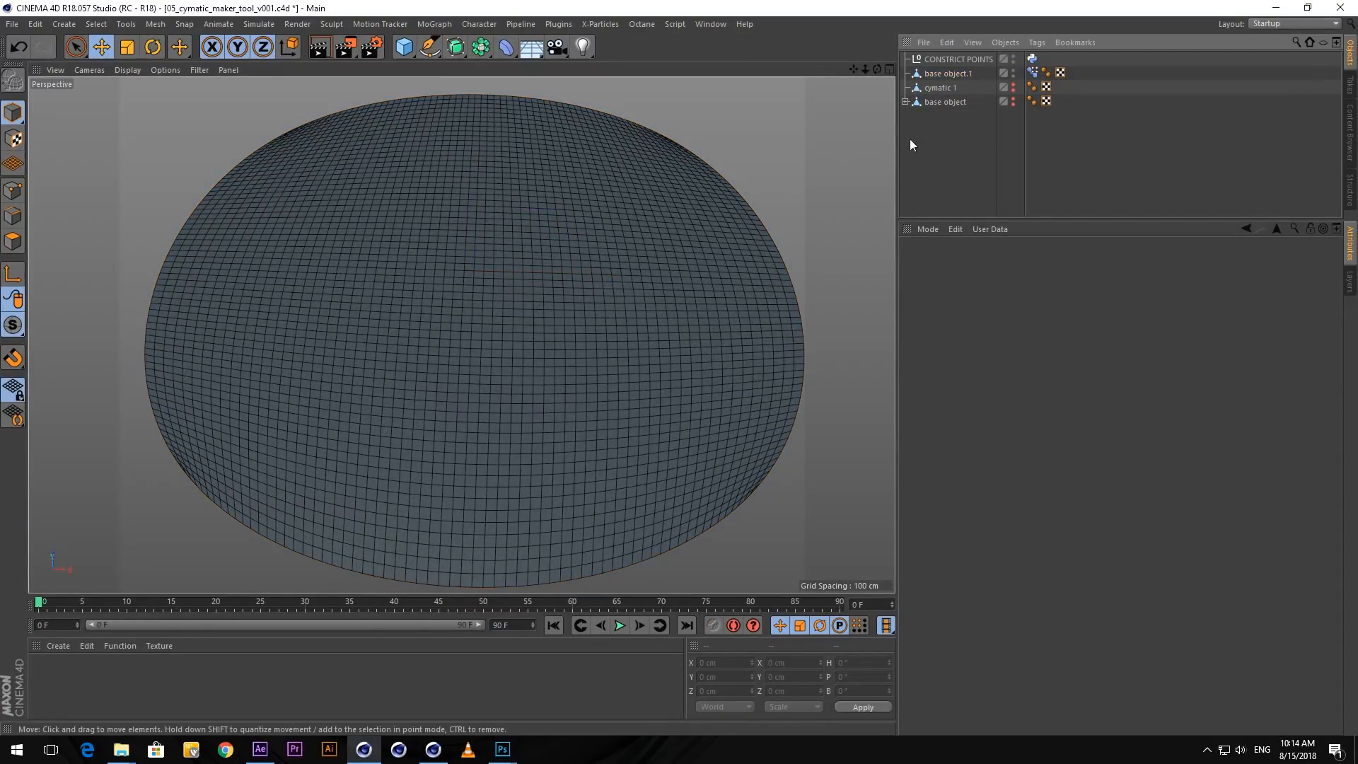
# - Hide base object.1 in both the editor and the renderer
pyautogui.click(952, 73)
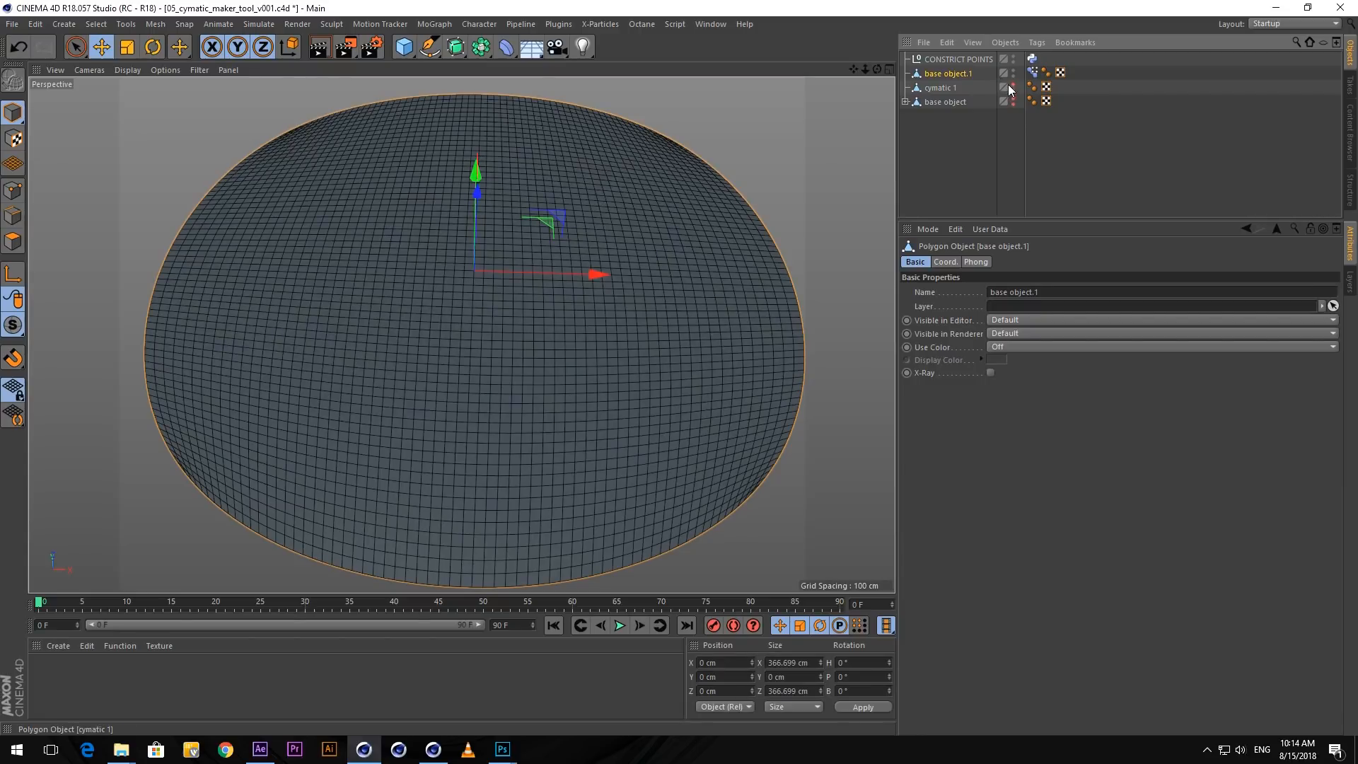
pyautogui.keyDown('ctrl'); pyautogui.click(1013, 75); pyautogui.keyUp('ctrl')
pyautogui.click(919, 119)
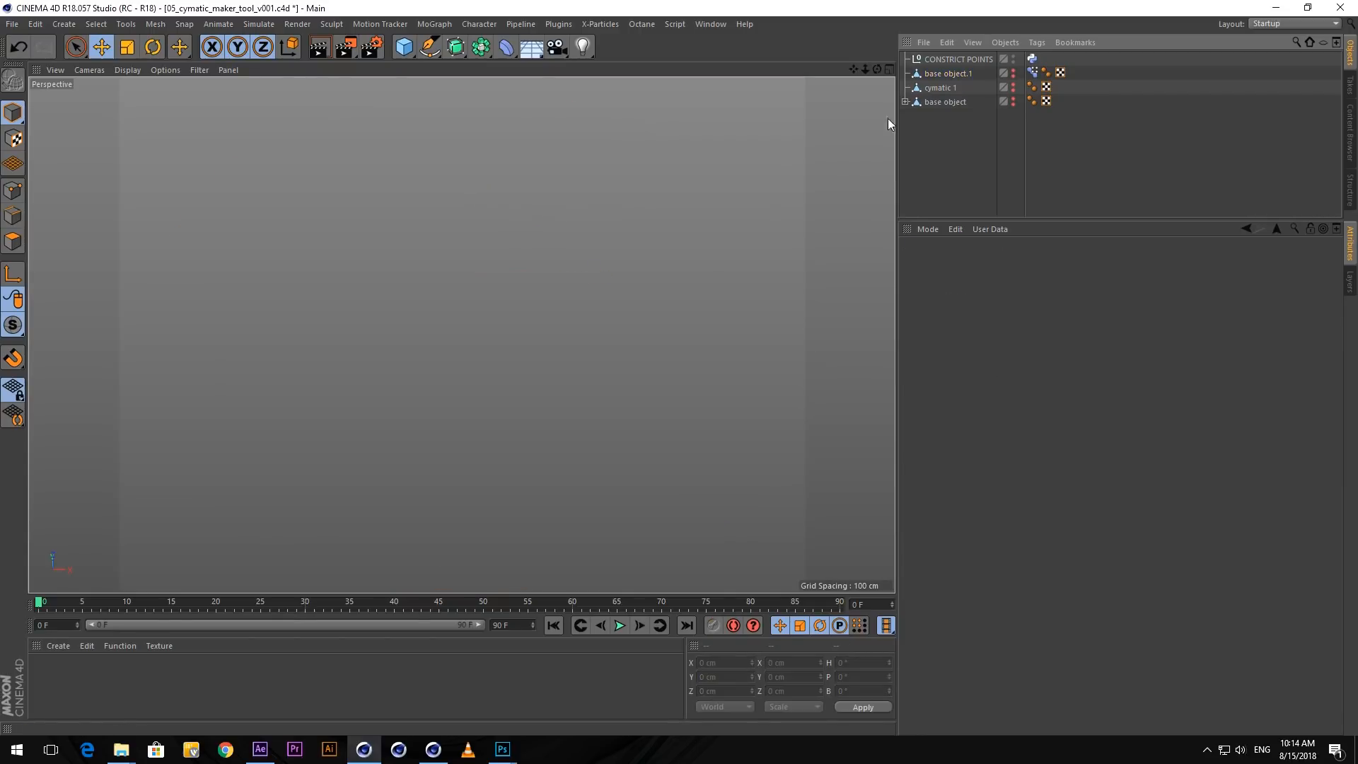
# - Add a cube primitive and set its X, Y and Z size to 1 cm
pyautogui.click(404, 47)
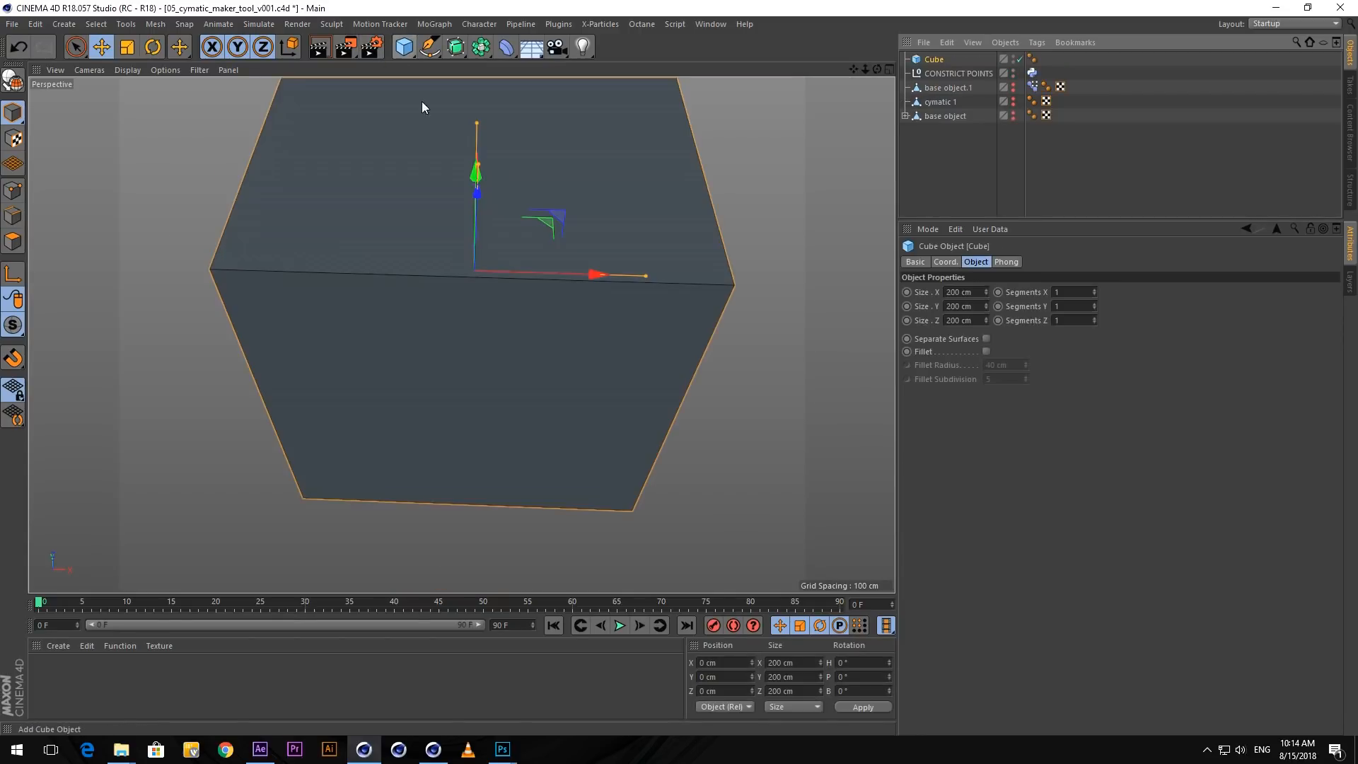
pyautogui.click(966, 292)
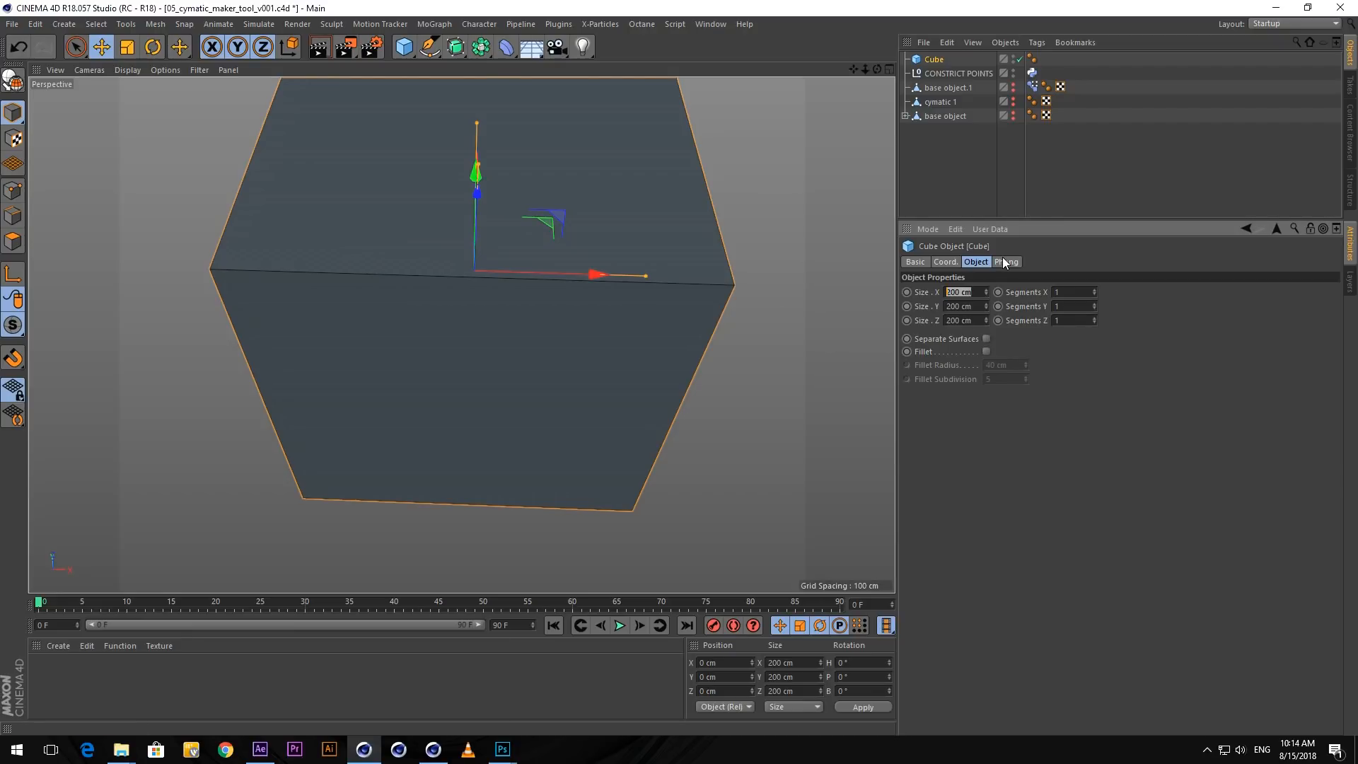
pyautogui.write('1')
pyautogui.press('Tab')
pyautogui.write('1')
pyautogui.press('Tab')
pyautogui.write('1')
pyautogui.press('Tab')
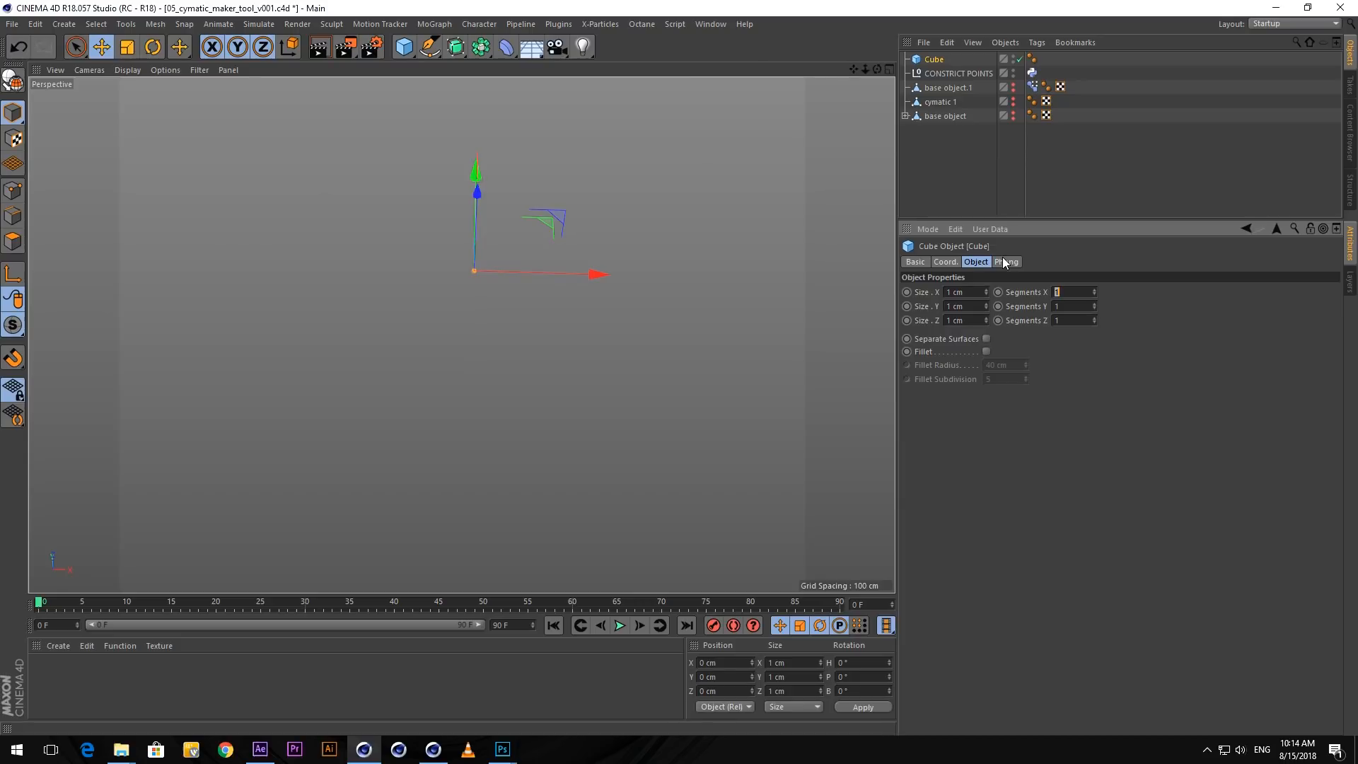
pyautogui.click(1107, 191)
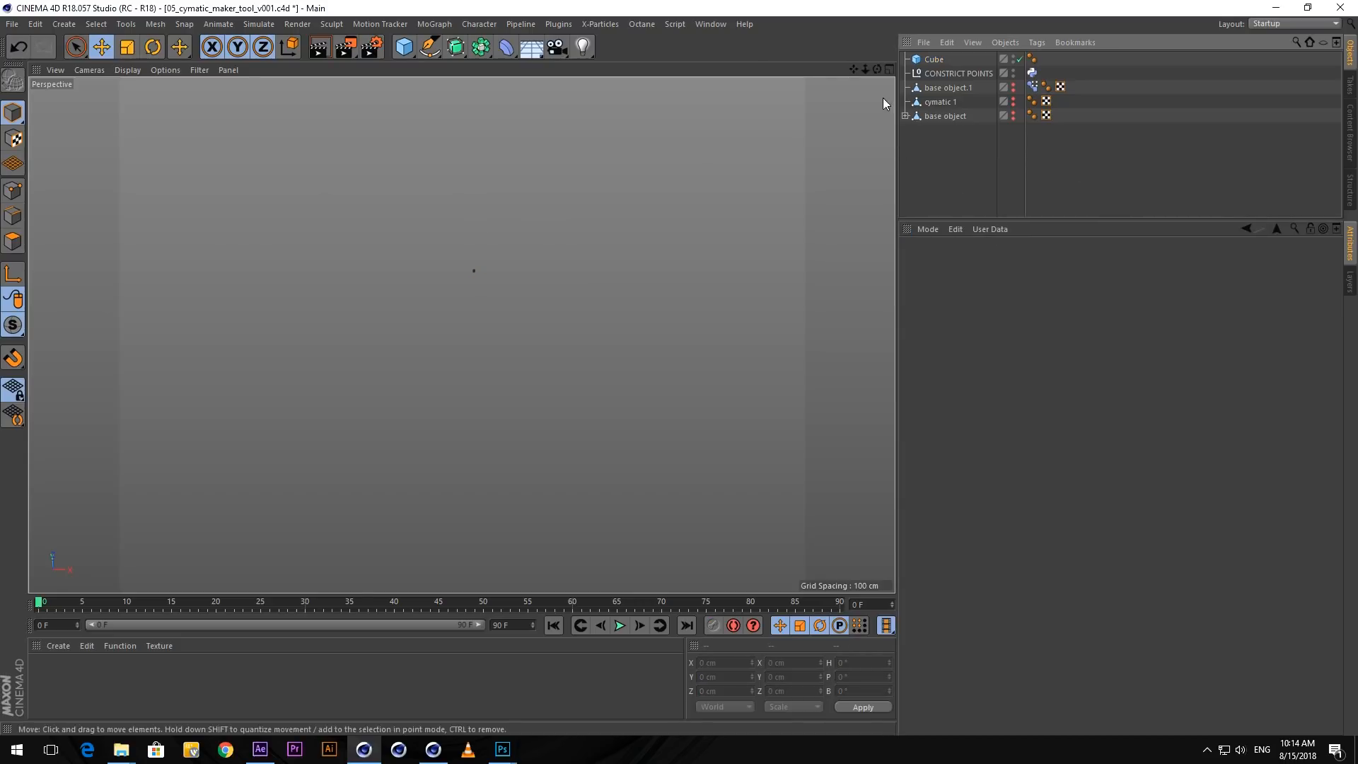
# - Create a MoGraph Cloner and make the cube its child
pyautogui.click(932, 59)
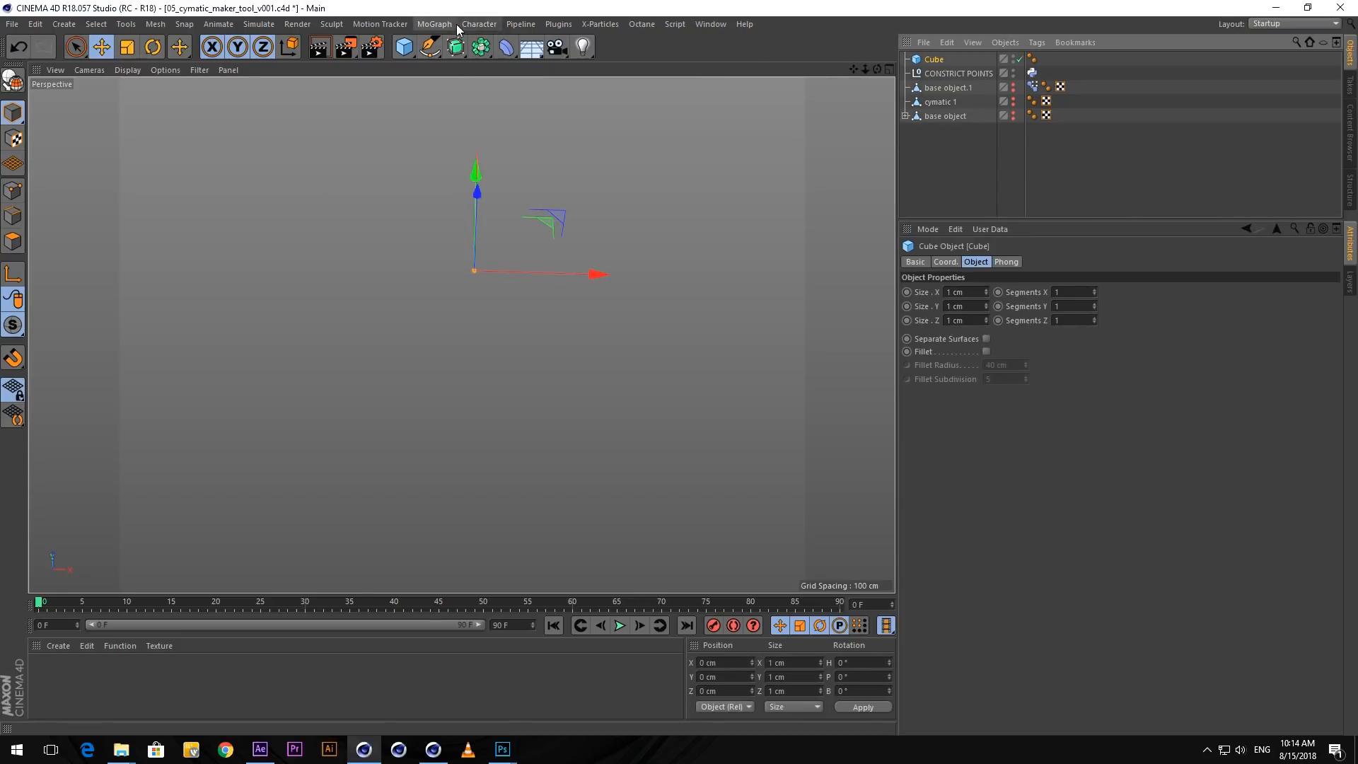
pyautogui.click(431, 24)
pyautogui.click(468, 177)
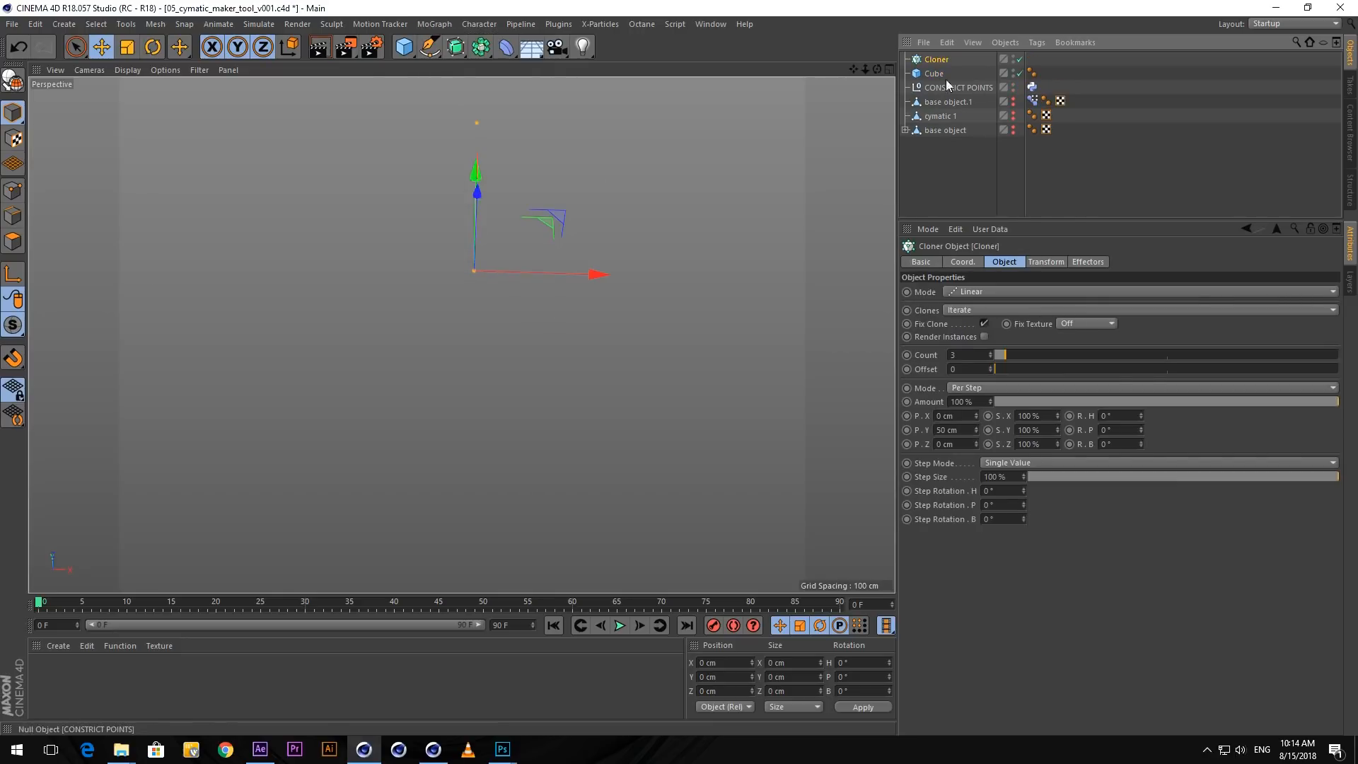
pyautogui.moveTo(934, 74); pyautogui.dragTo(942, 62)
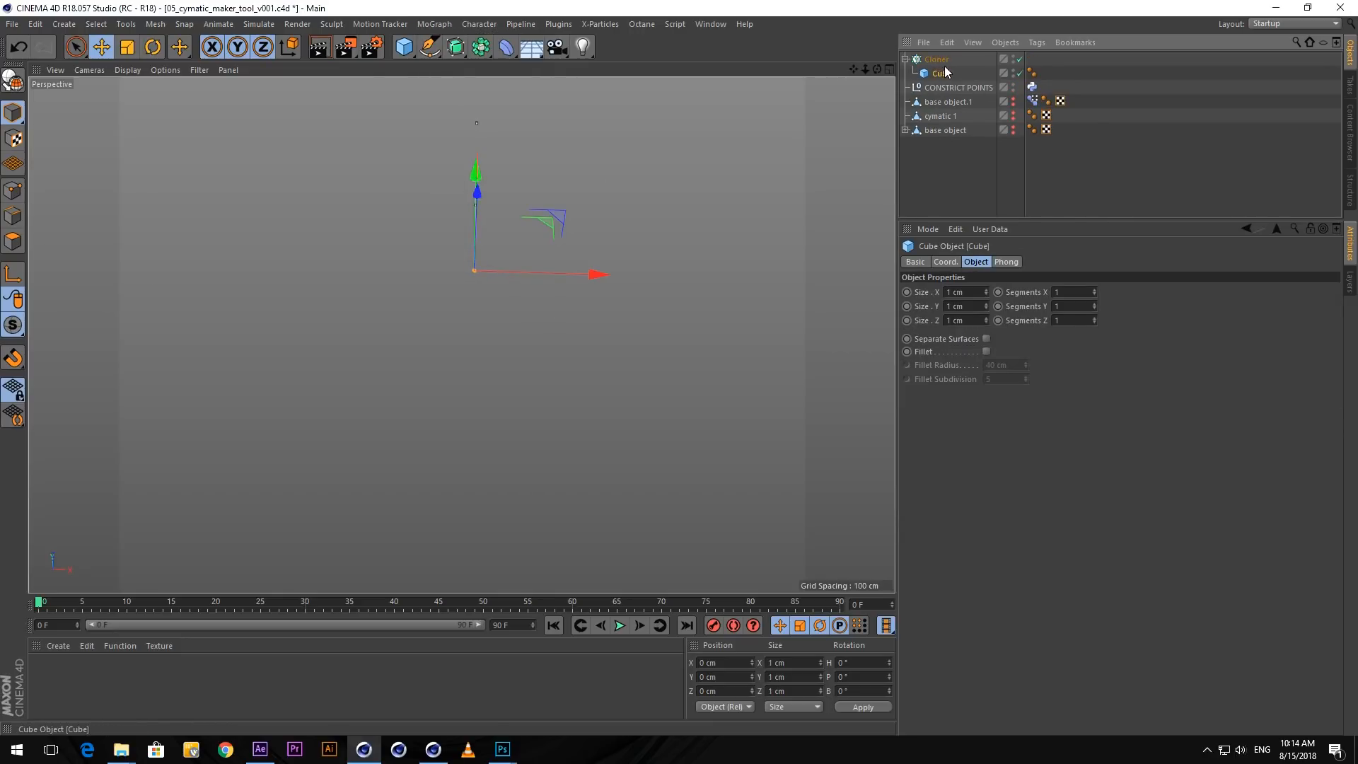
# - Set the Cloner to Object mode with base object.1 as its object, and test Pose.0 on the clones, returning it to 0%
pyautogui.click(940, 61)
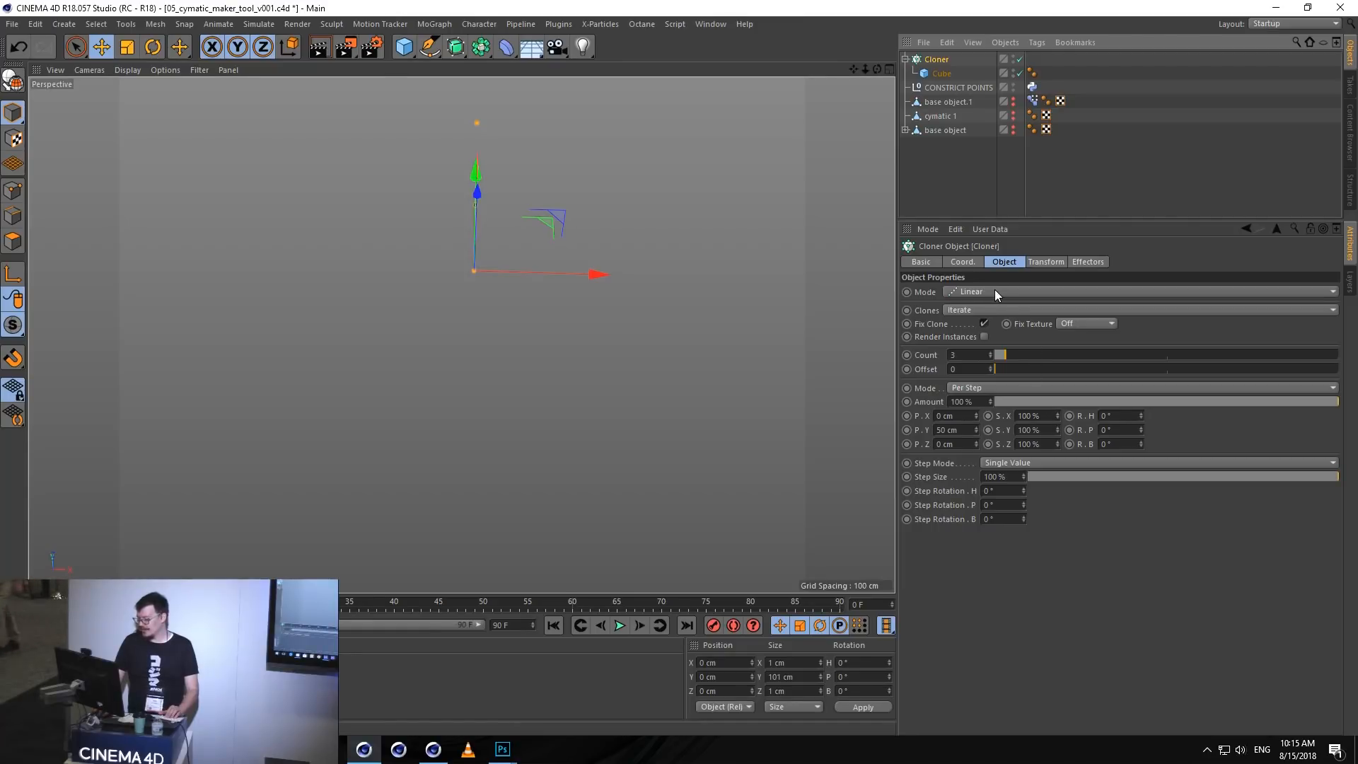
pyautogui.click(996, 291)
pyautogui.click(1001, 305)
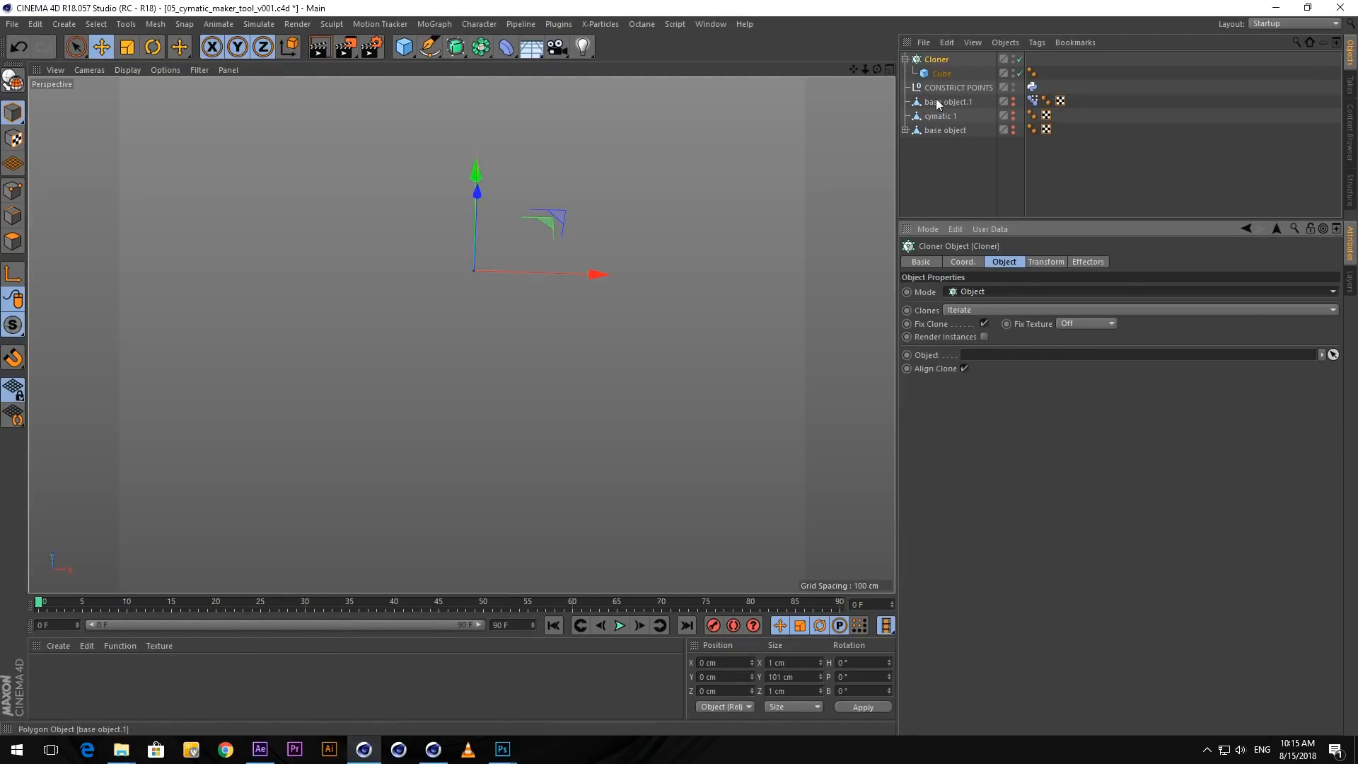
pyautogui.moveTo(937, 101); pyautogui.dragTo(1035, 362)
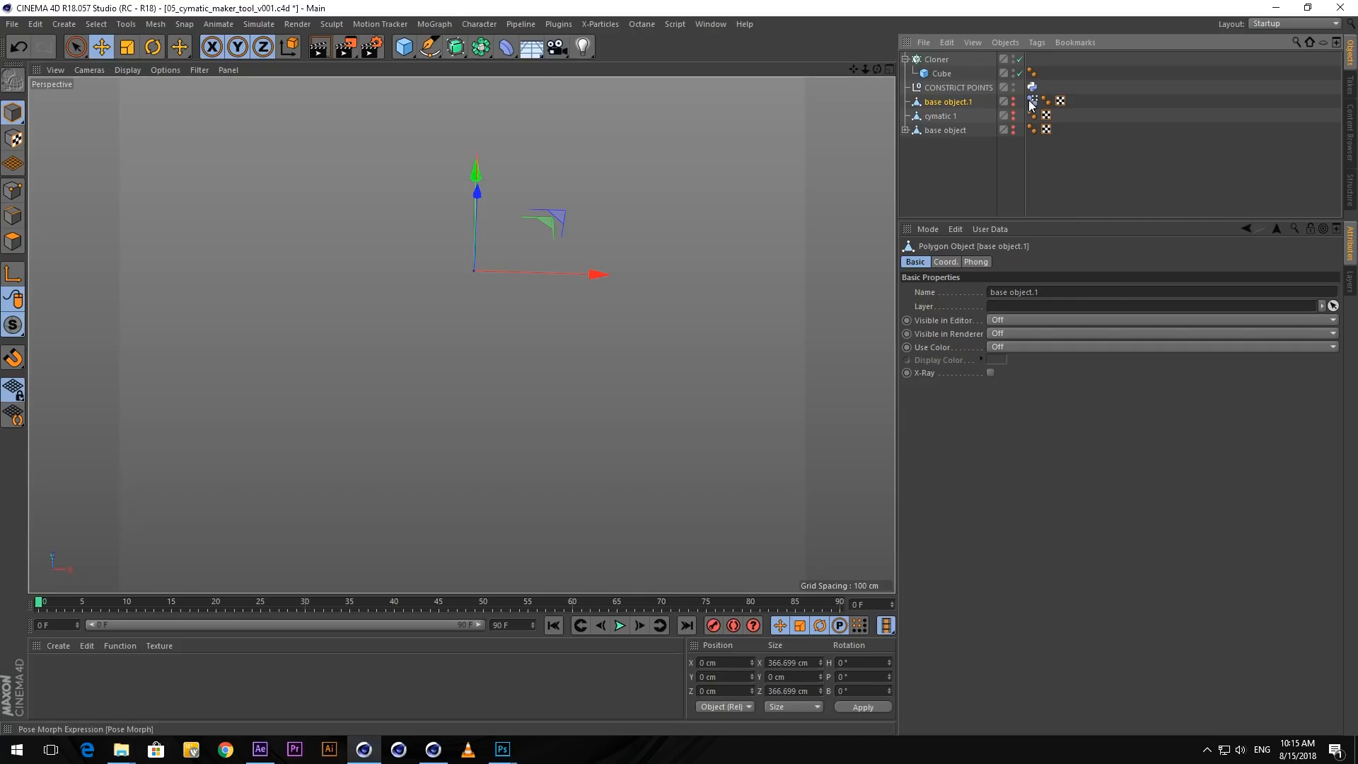
pyautogui.click(1031, 101)
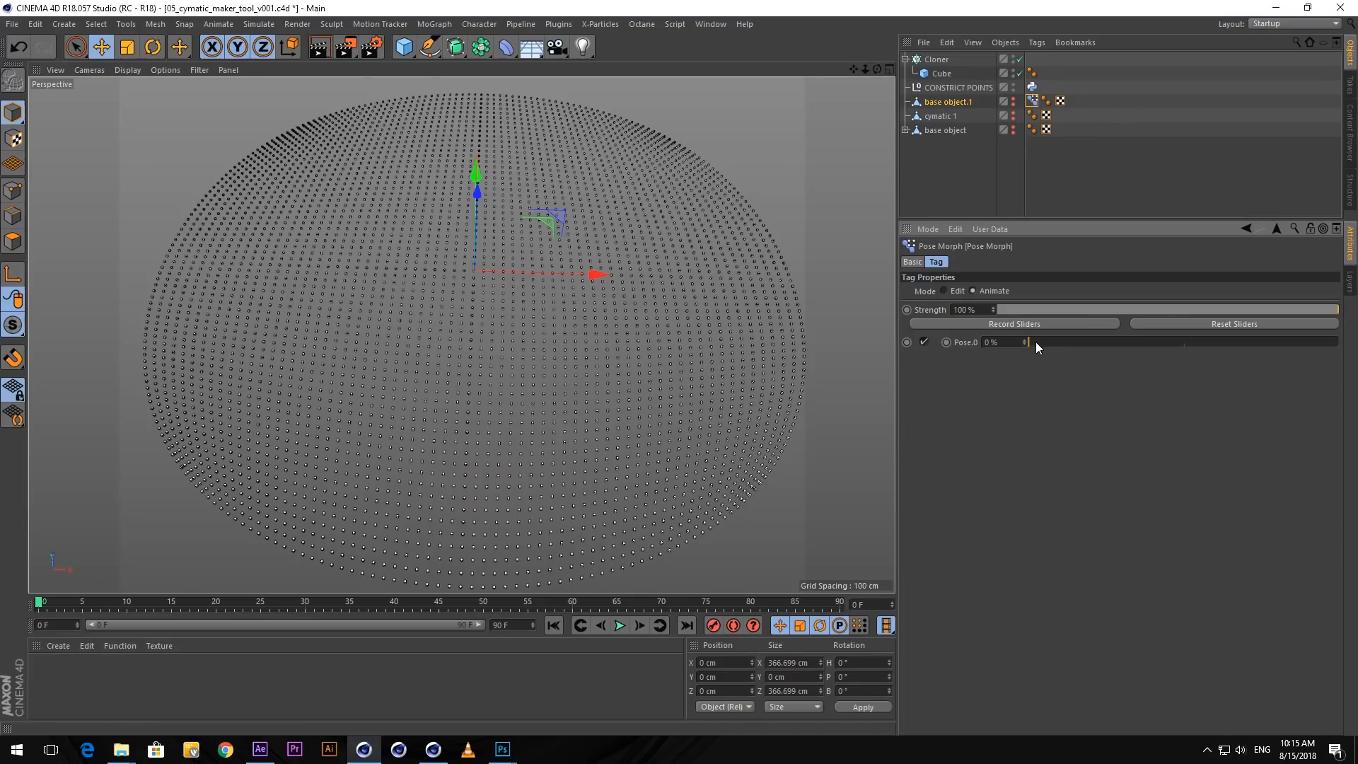
pyautogui.moveTo(1036, 343)
pyautogui.mouseDown()
pyautogui.moveTo(1316, 341)
pyautogui.moveTo(918, 333)
pyautogui.moveTo(1336, 339)
pyautogui.moveTo(1019, 341)
pyautogui.mouseUp()
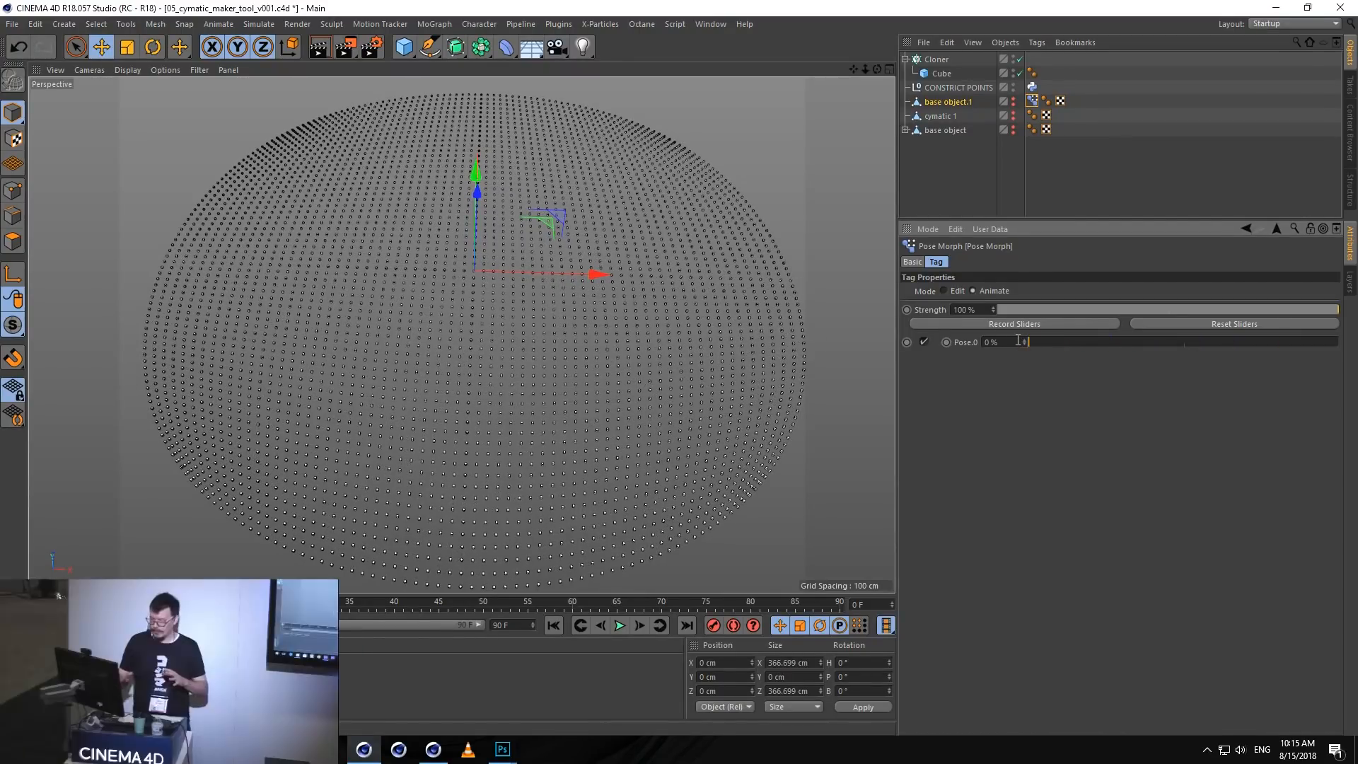
# - Disable the Cloner and make base object.1 visible in the editor and renderer
pyautogui.click(1019, 59)
pyautogui.click(1072, 161)
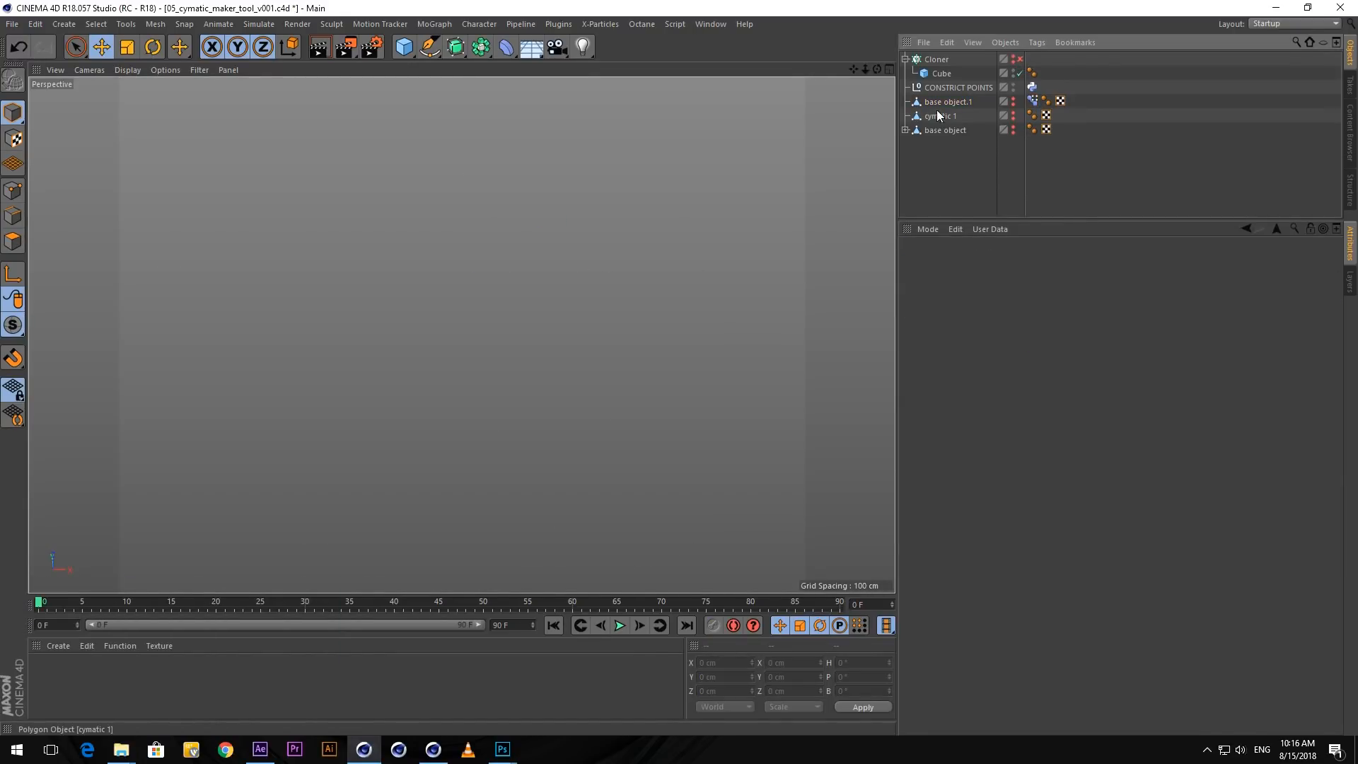
pyautogui.click(941, 101)
pyautogui.keyDown('ctrl'); pyautogui.click(1012, 99); pyautogui.keyUp('ctrl')
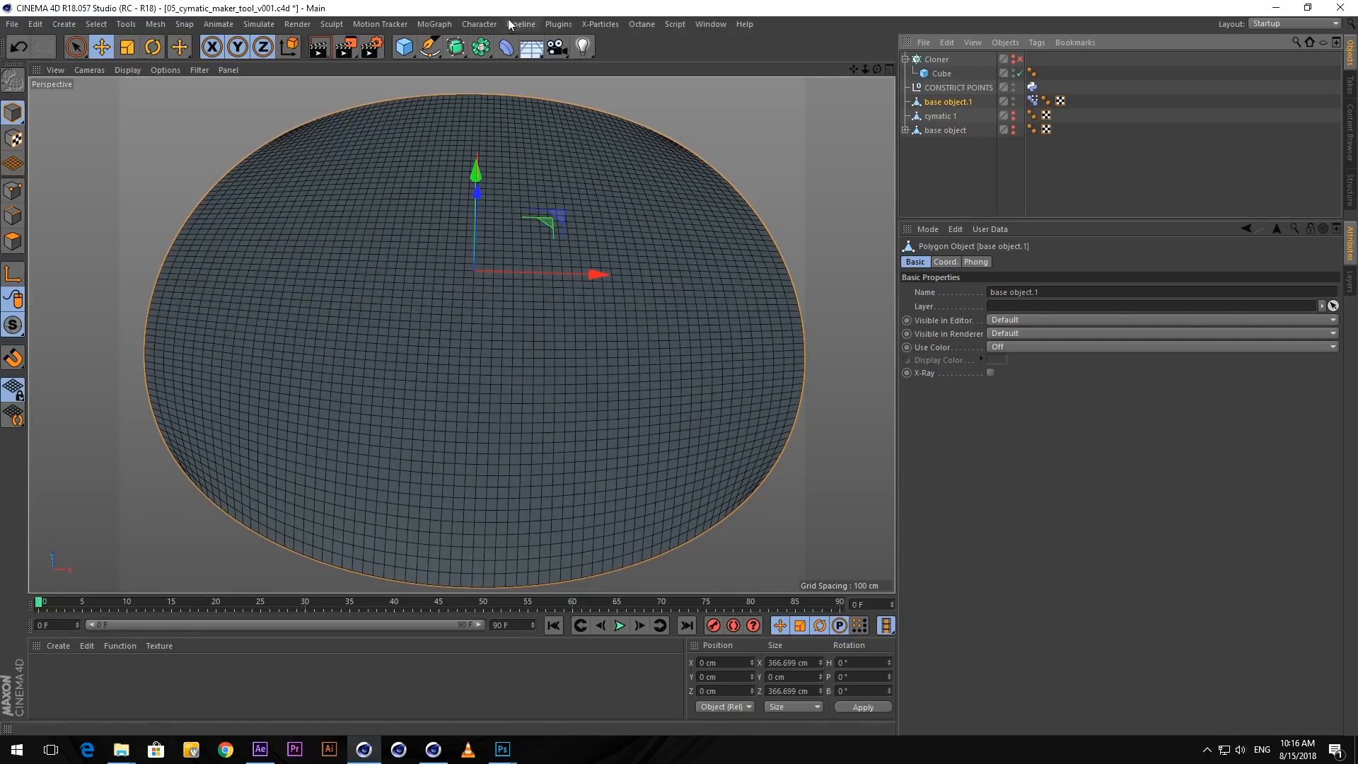
# - Add a Random effector as a child of base object.1 and set its deformation to Point
pyautogui.click(440, 25)
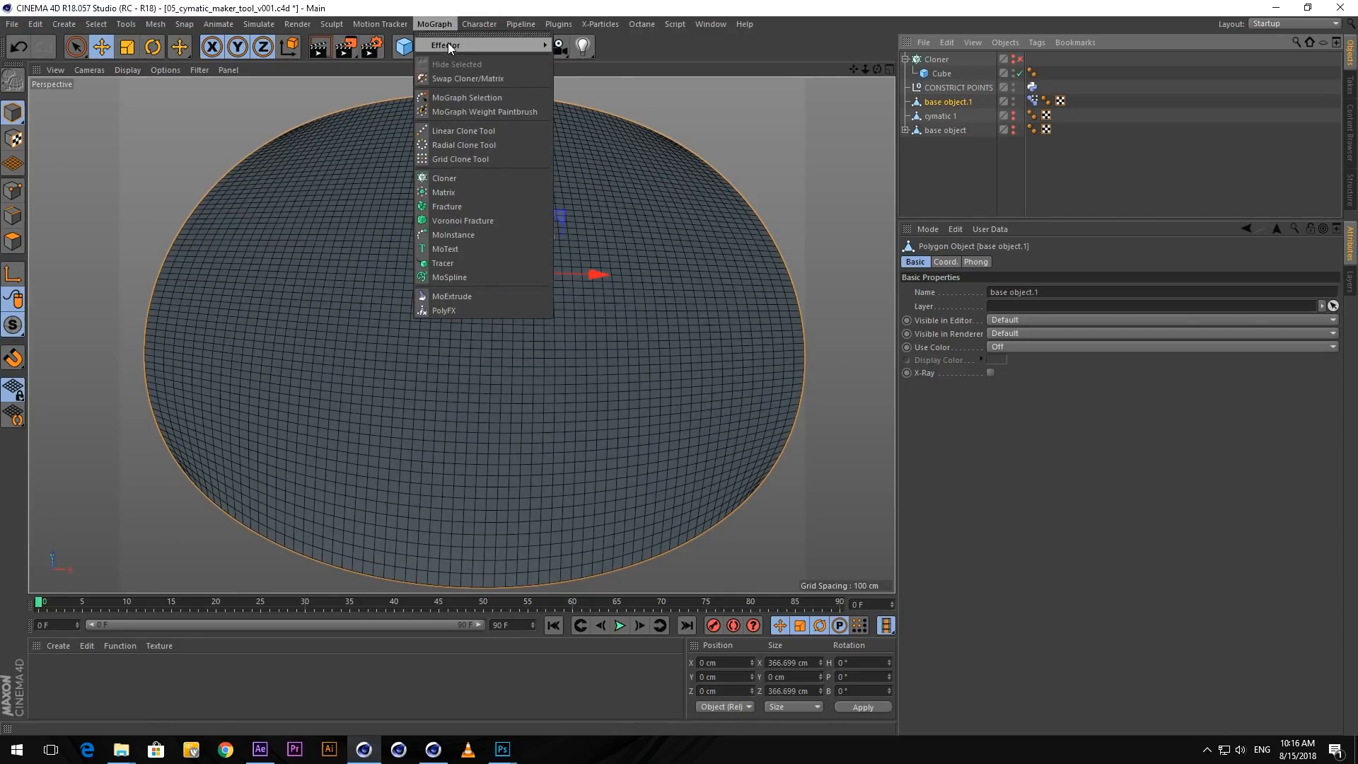
pyautogui.moveTo(505, 47)
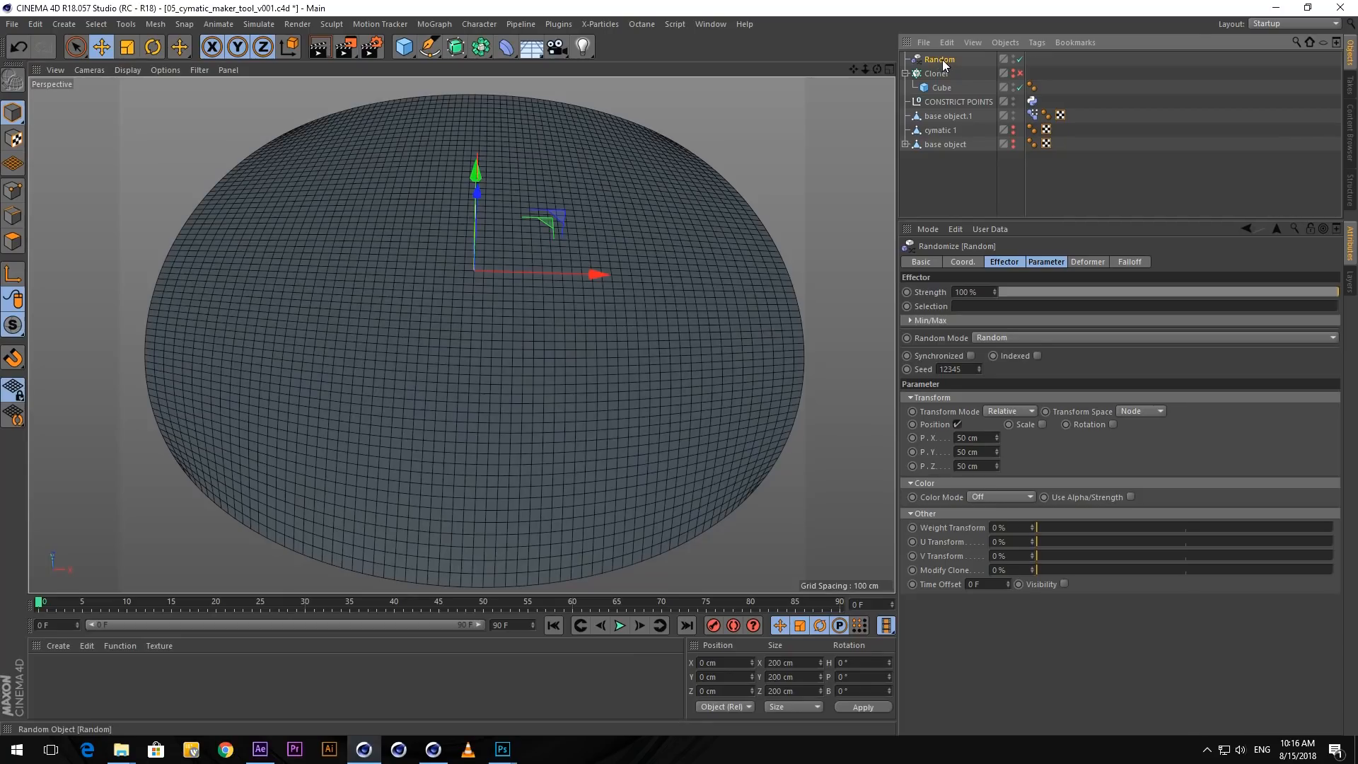
pyautogui.moveTo(942, 59); pyautogui.dragTo(952, 115)
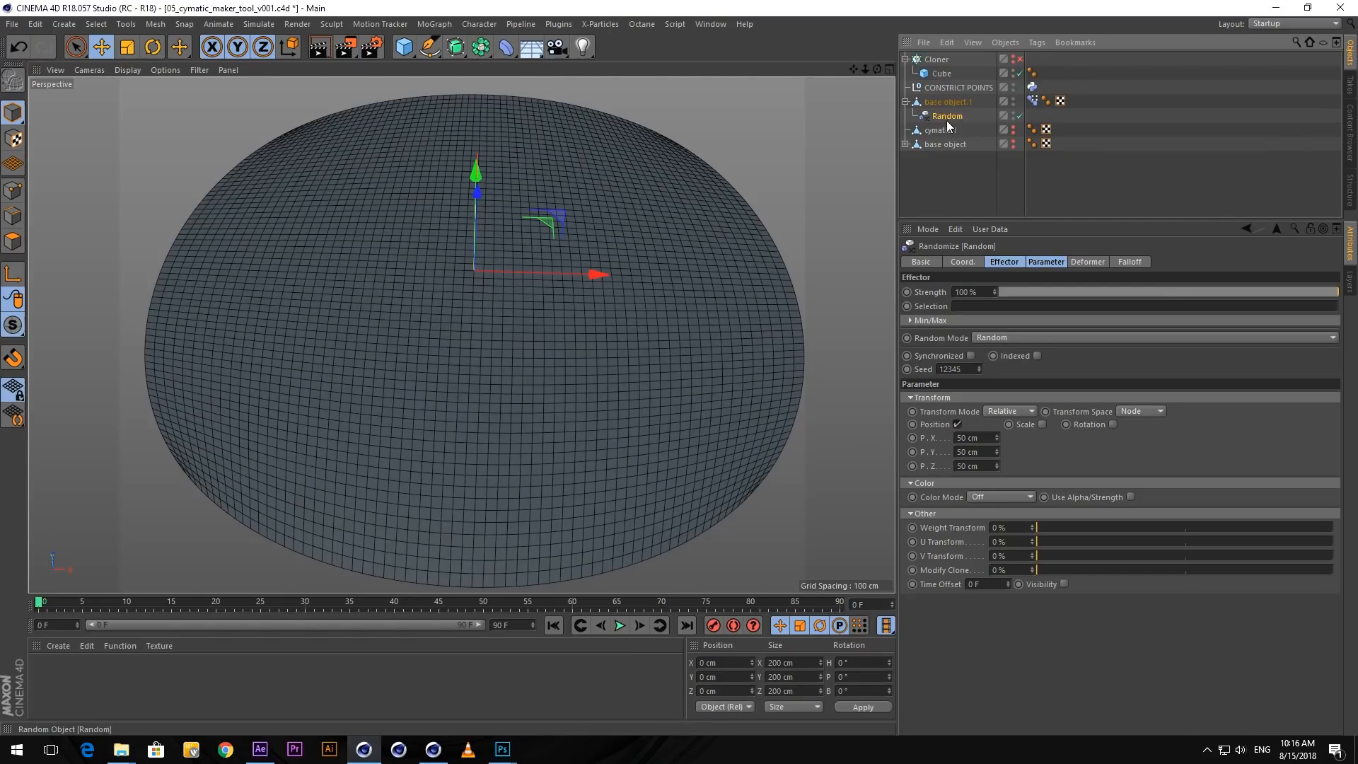
pyautogui.click(1094, 260)
pyautogui.click(1015, 292)
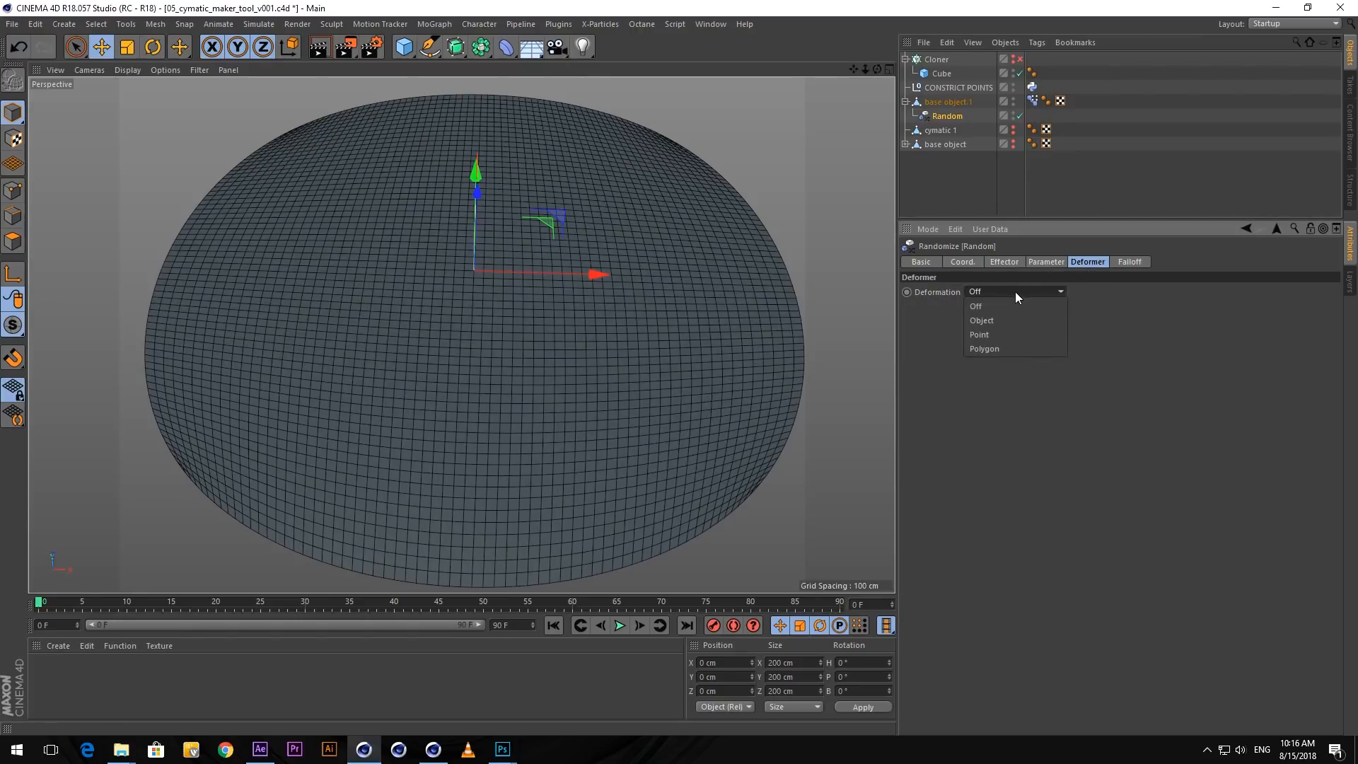
pyautogui.click(1005, 333)
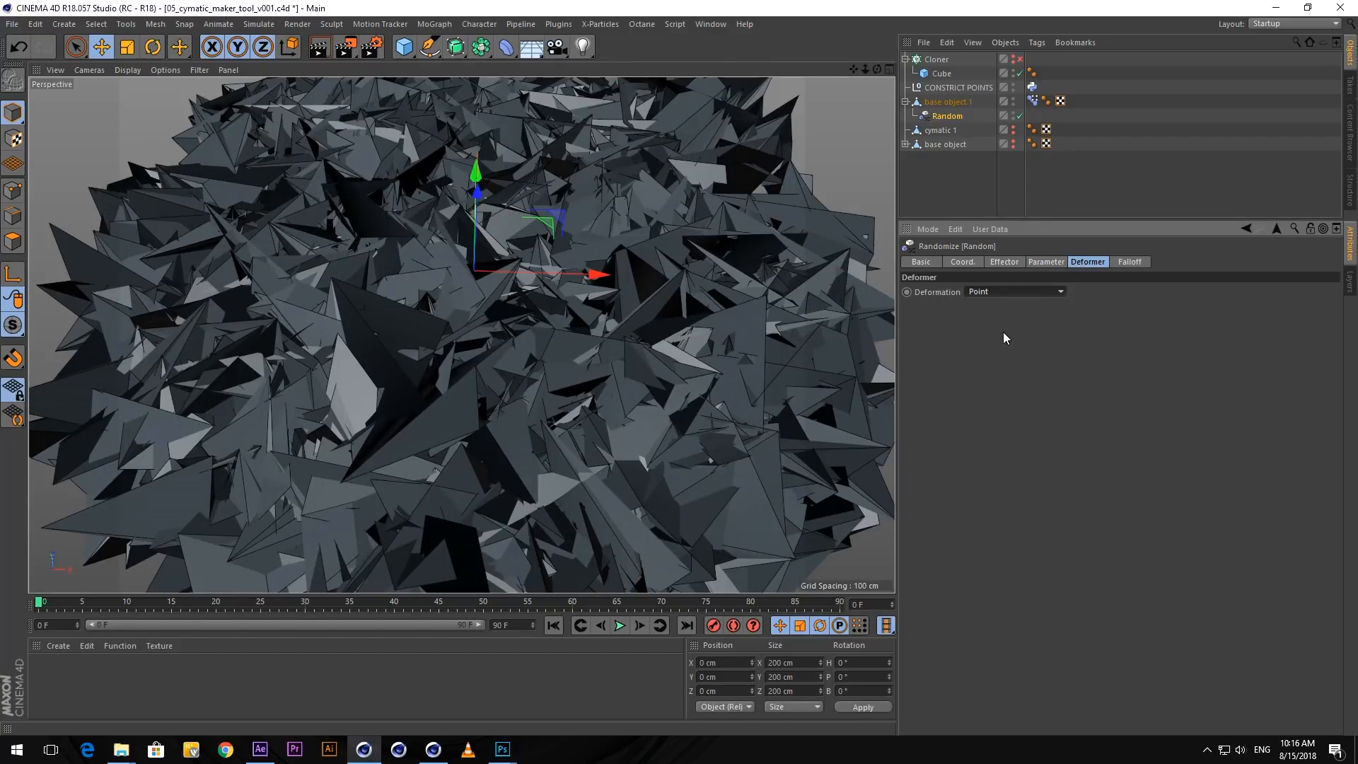
# - Set the Random effector's position offsets to 1 cm in X, 1 cm in Y and 0 cm in Z
pyautogui.click(1014, 263)
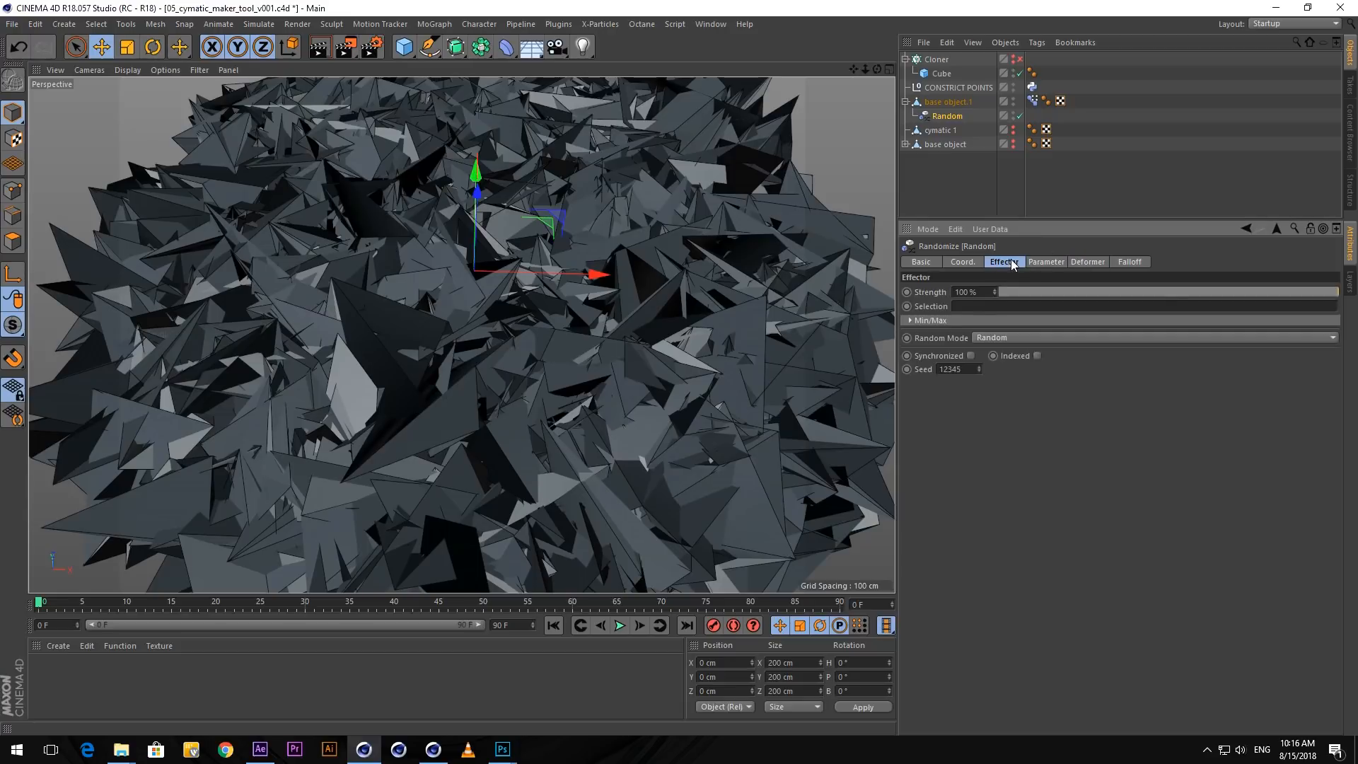
pyautogui.click(1056, 261)
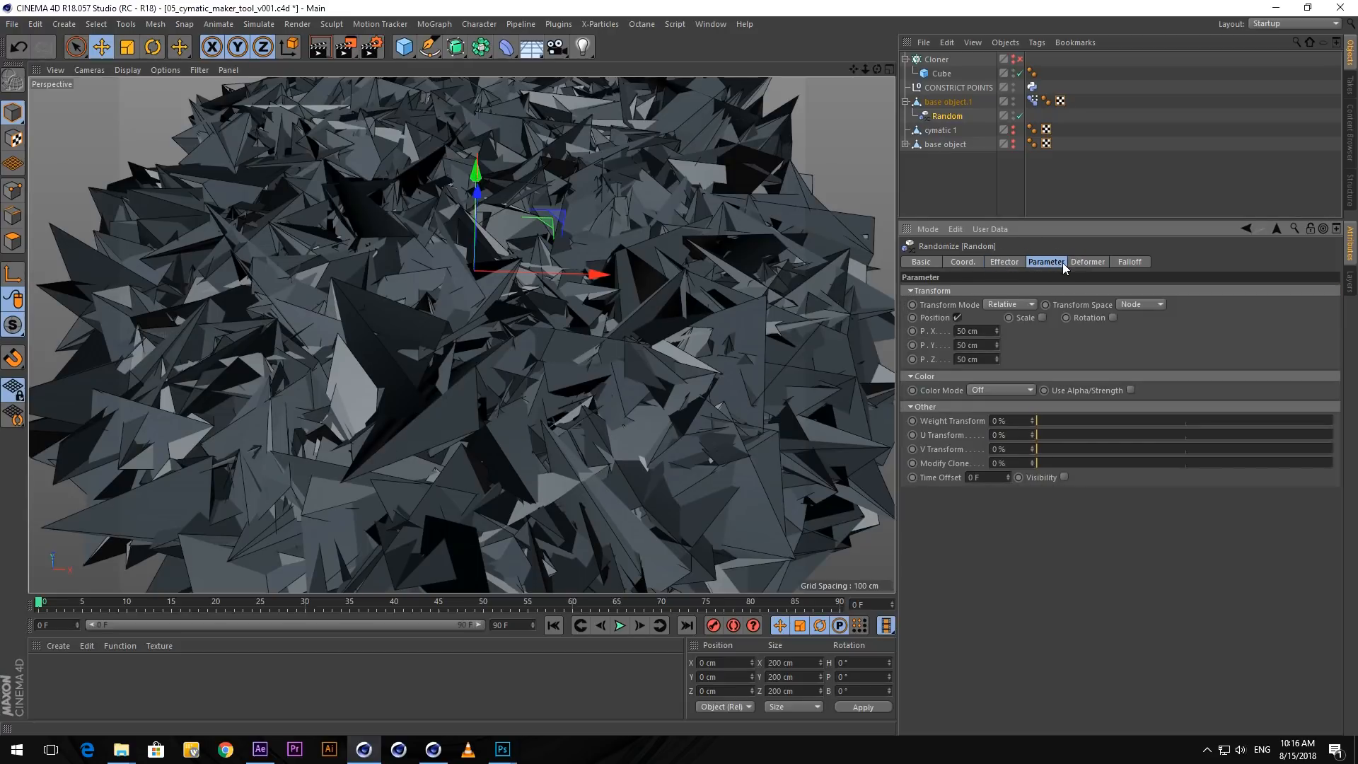
pyautogui.click(968, 330)
pyautogui.write('1')
pyautogui.press('Tab')
pyautogui.write('1')
pyautogui.press('Tab')
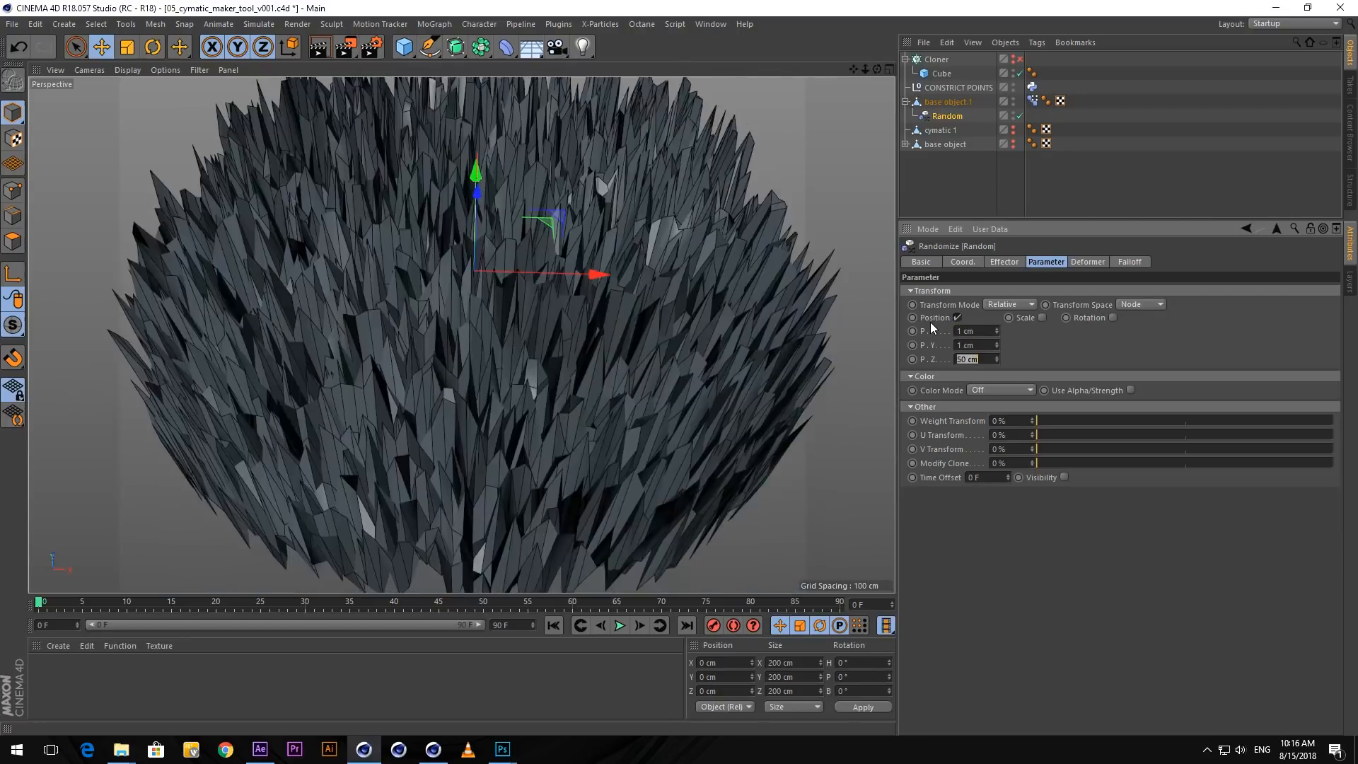
pyautogui.write('0')
pyautogui.press('Return')
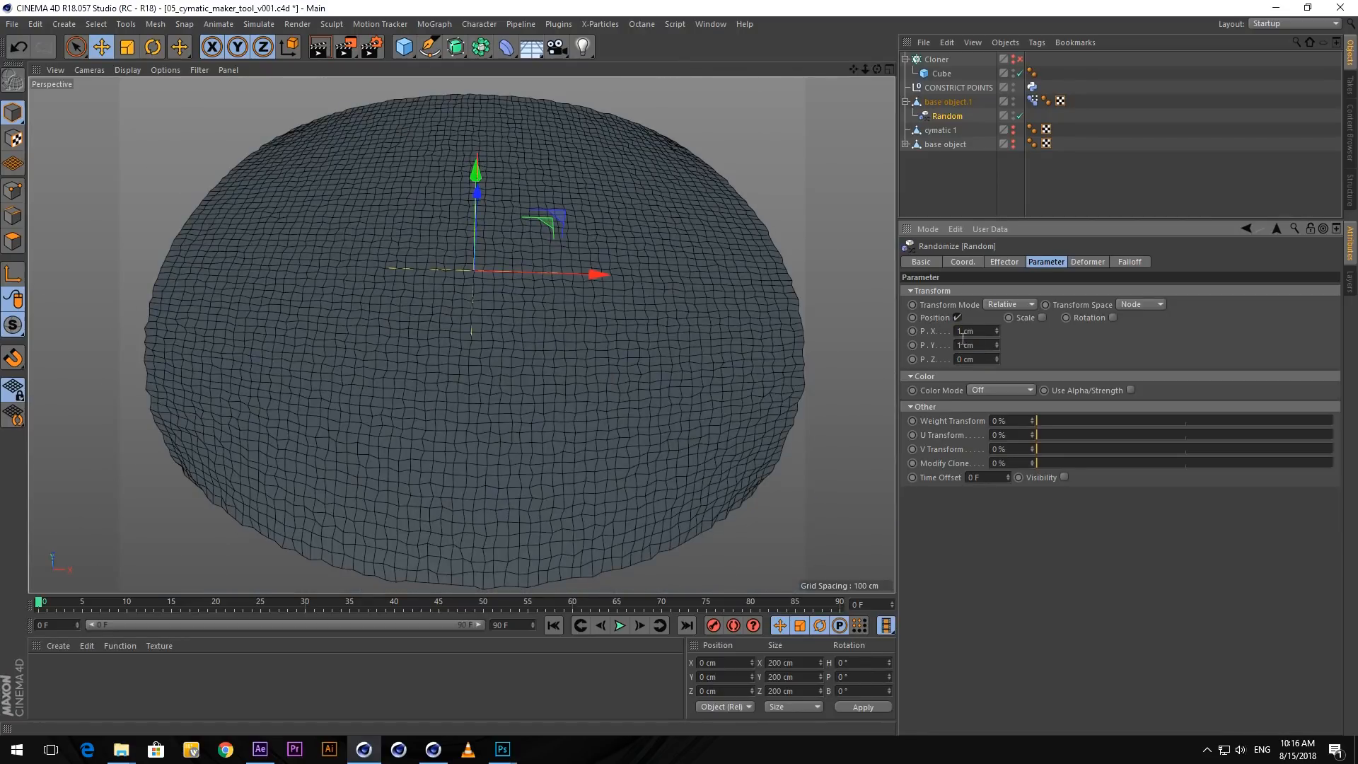
# - Raise the Random effector's X and Y position offsets to 2 cm each and check the mesh in the four-view layout
pyautogui.write('2')
pyautogui.press('Tab')
pyautogui.write('2')
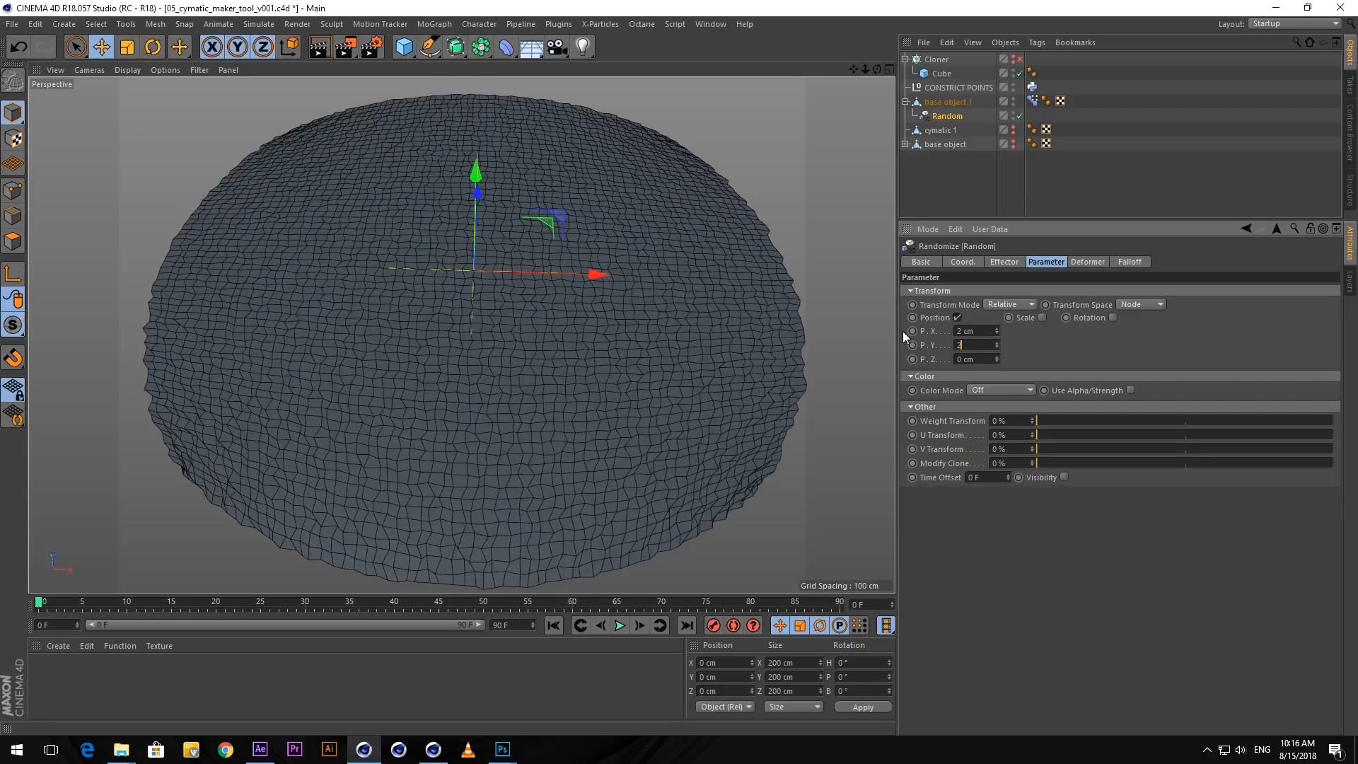
pyautogui.press('Return')
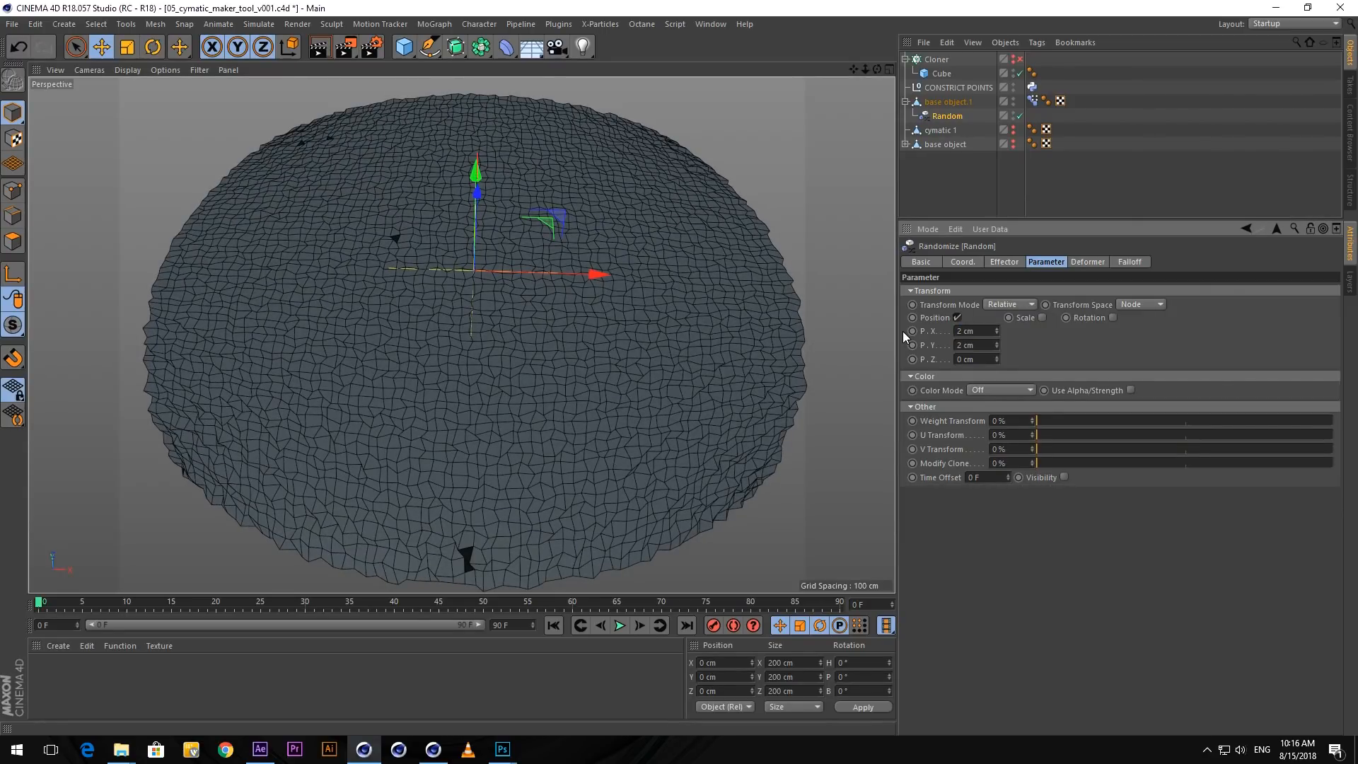
pyautogui.middleClick(736, 364)
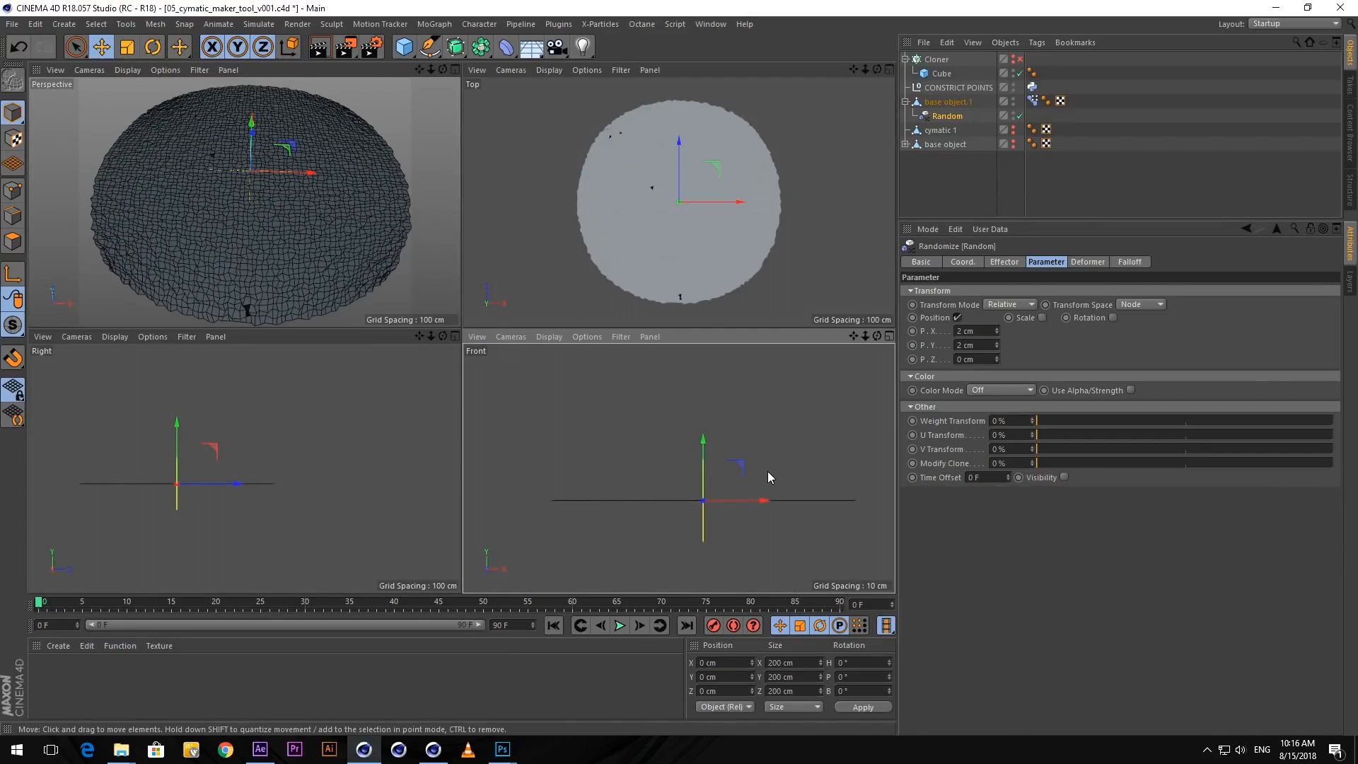
pyautogui.middleClick(345, 227)
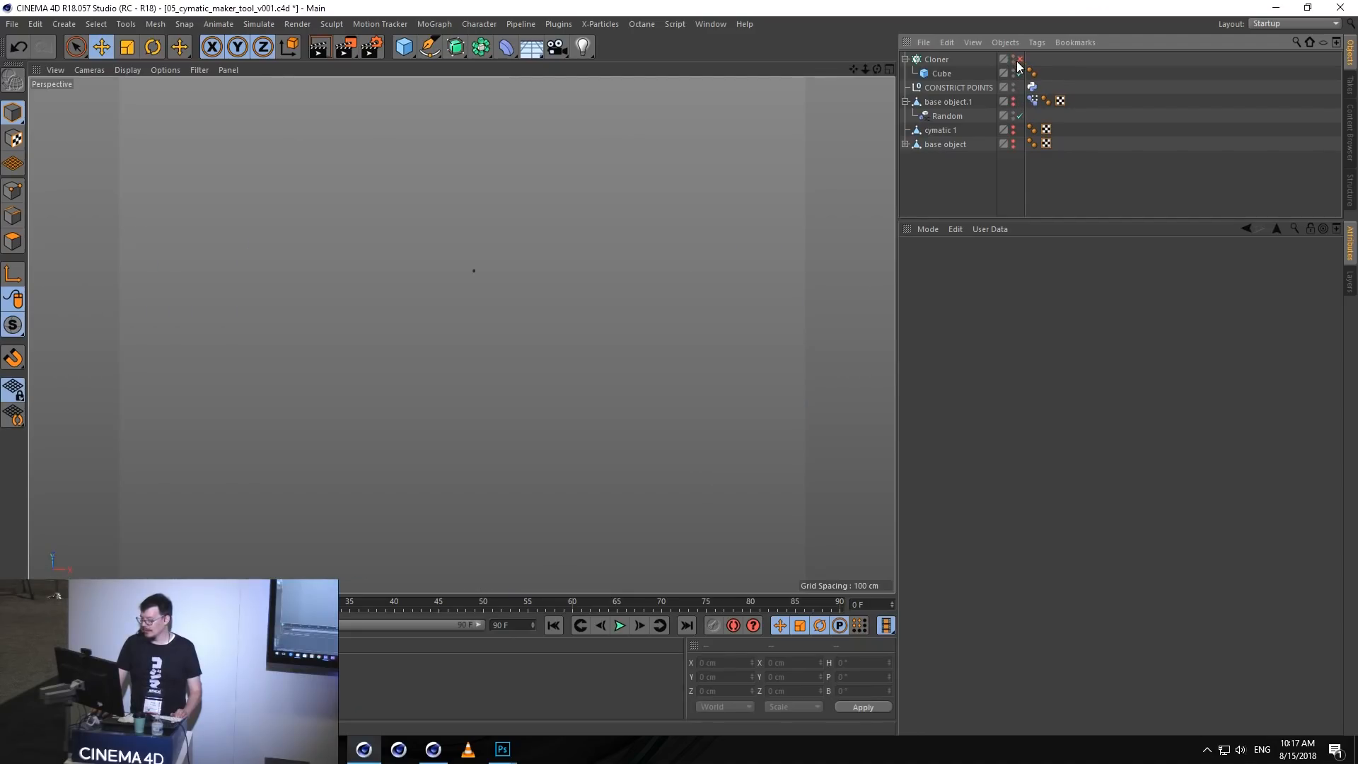
# - Enable the Cloner and test the Pose.0 morph on the clones, returning it to 0%
pyautogui.click(1019, 59)
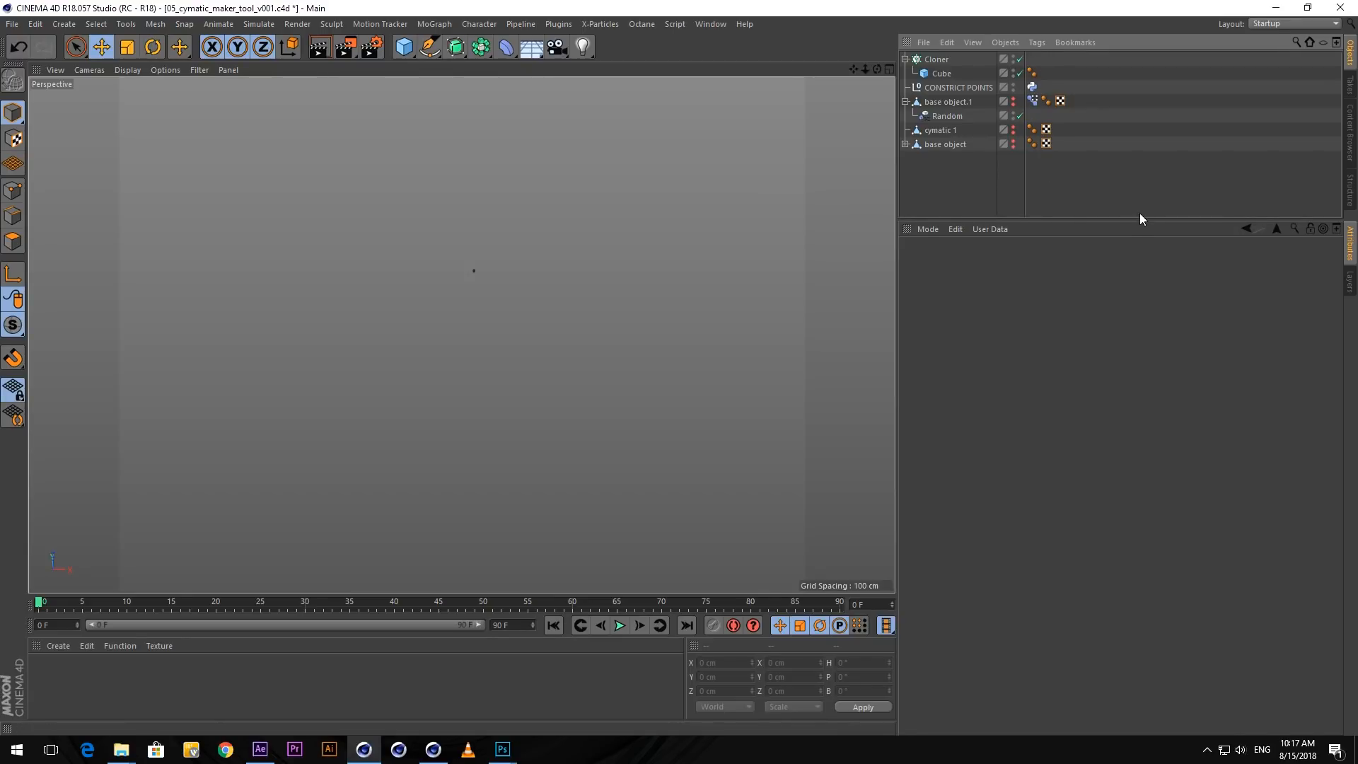
pyautogui.click(1033, 101)
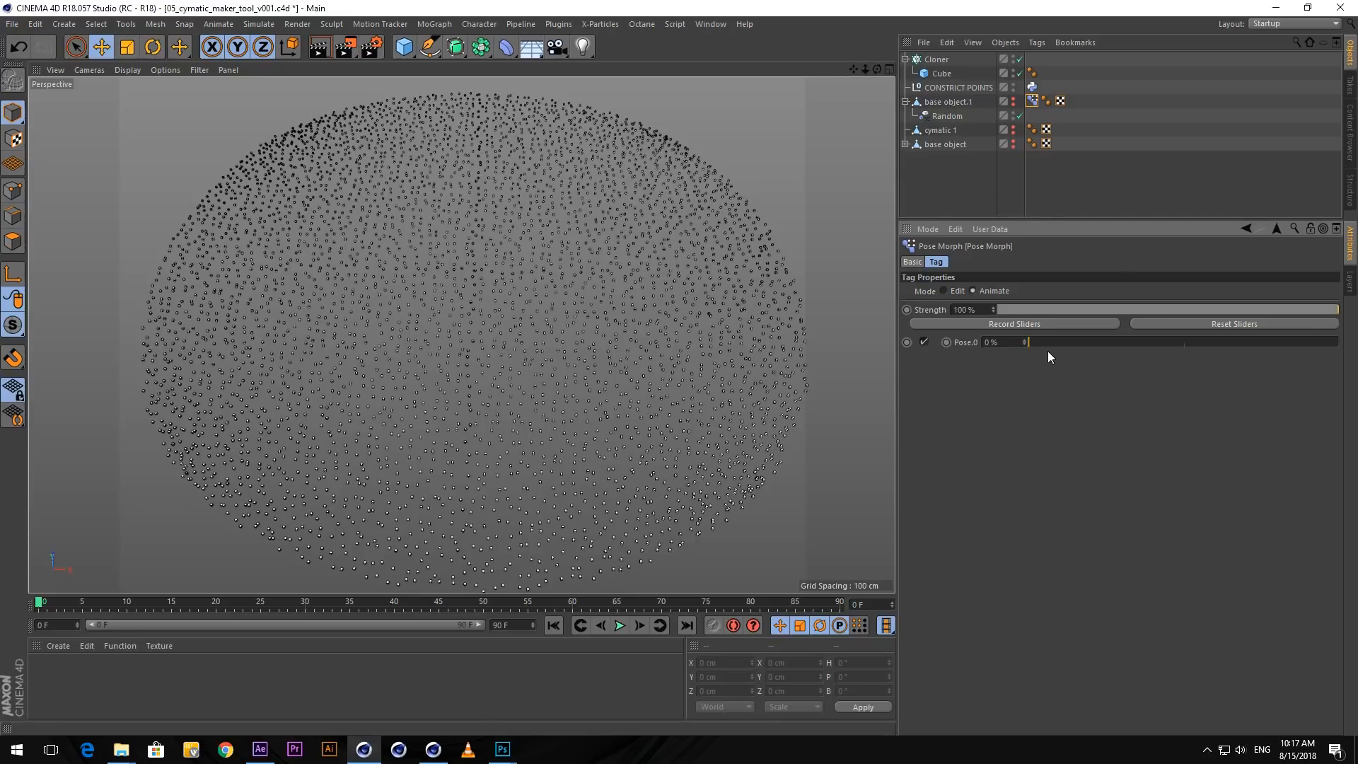
pyautogui.moveTo(1033, 342); pyautogui.dragTo(987, 370)
pyautogui.click(1088, 188)
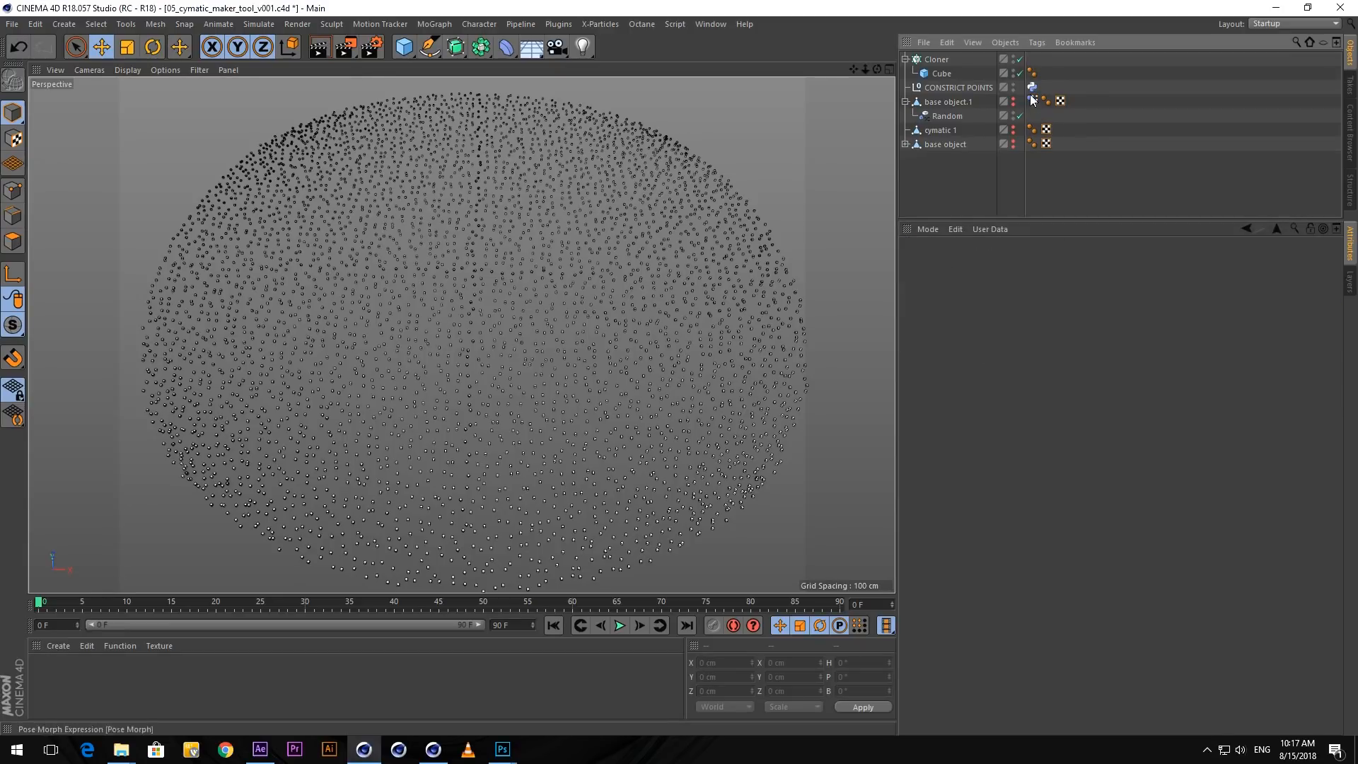
# - Disable the Cloner, show base object.1 and test its Pose.0 morph on the mesh, returning it to 0%
pyautogui.click(1019, 59)
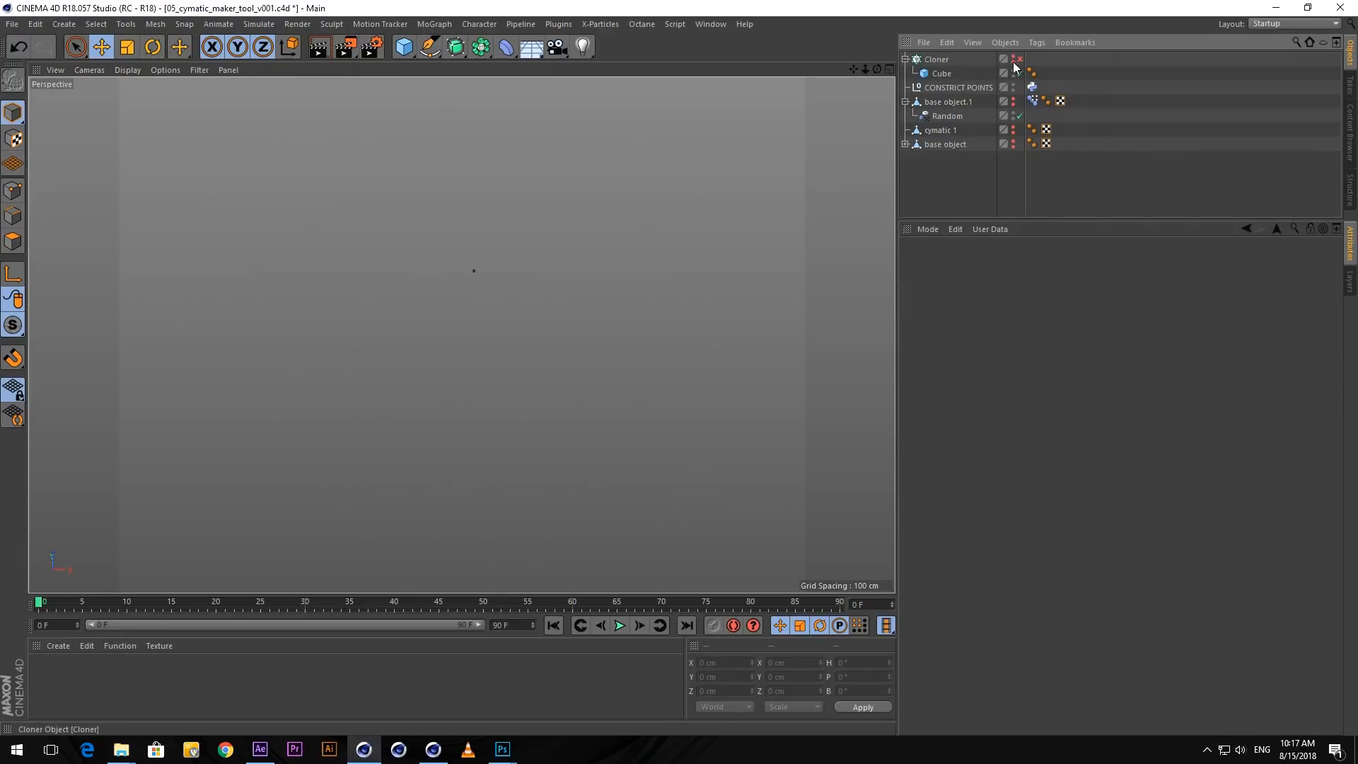
pyautogui.click(1013, 100)
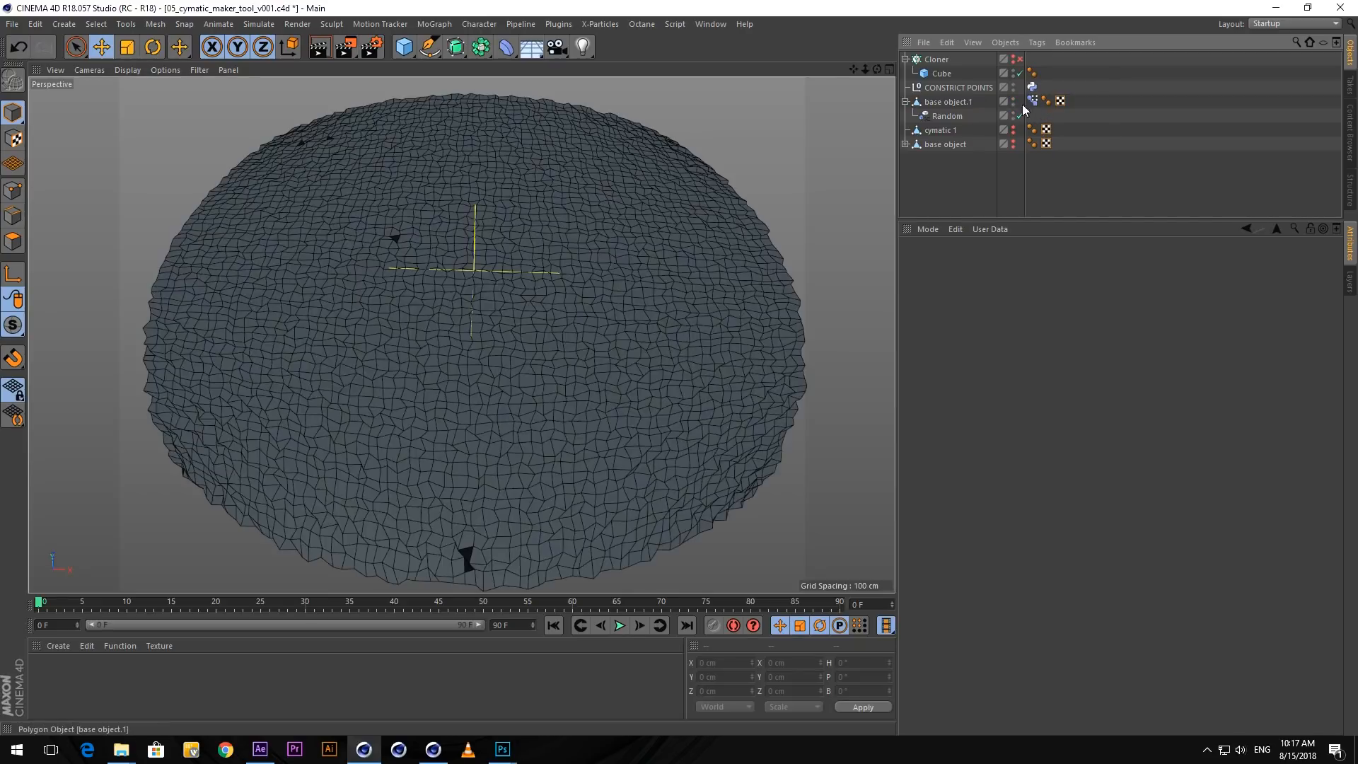
pyautogui.click(1032, 100)
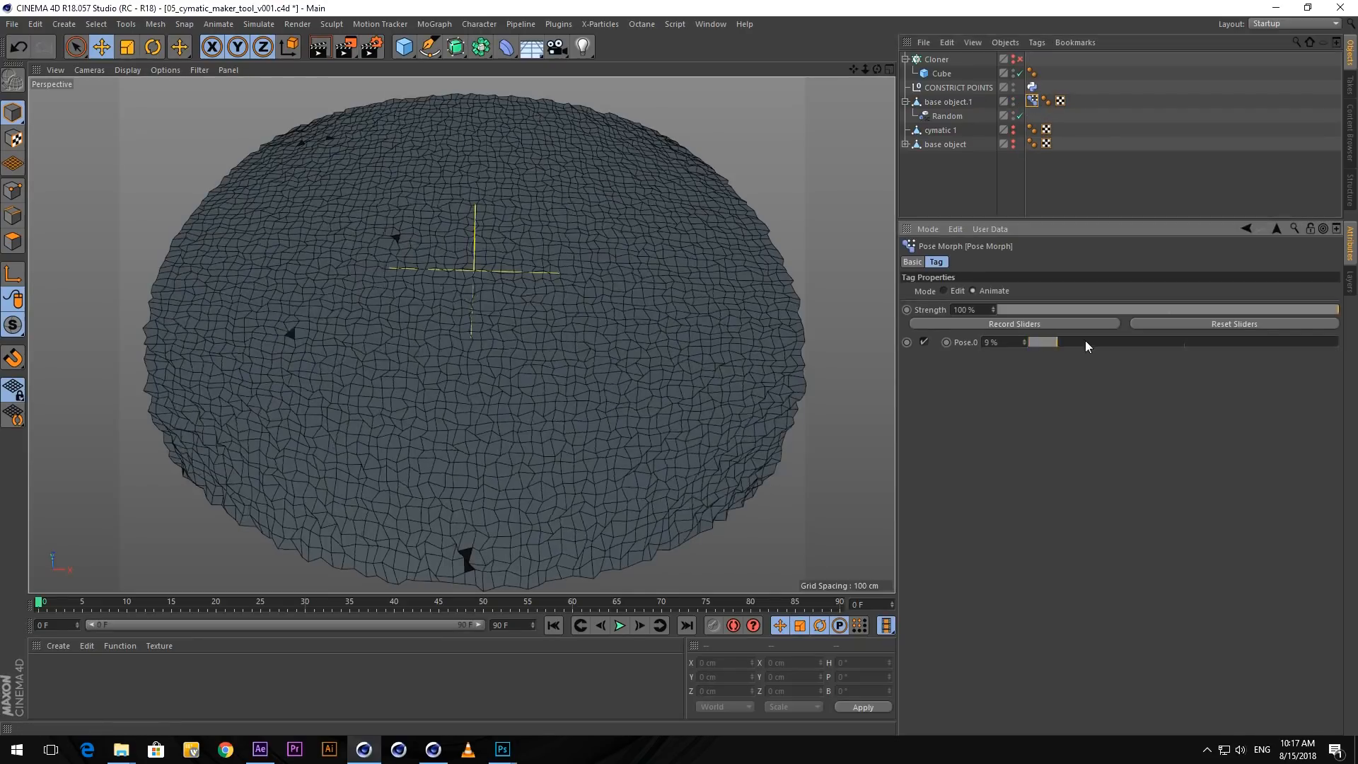
pyautogui.moveTo(1085, 340); pyautogui.dragTo(943, 342)
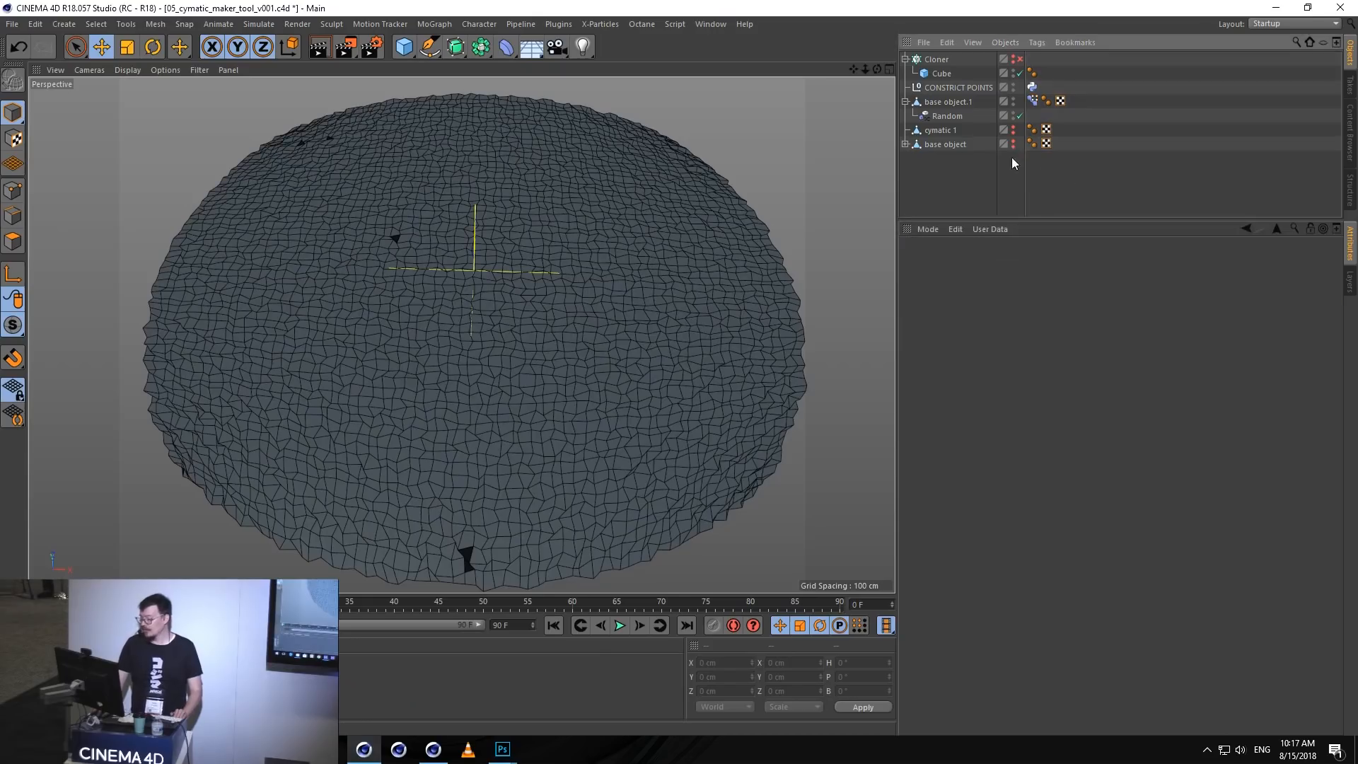
# - Add a Morph deformer under base object.1 above the Random effector and test its Pose.0 target, returning it to 0%
pyautogui.click(938, 104)
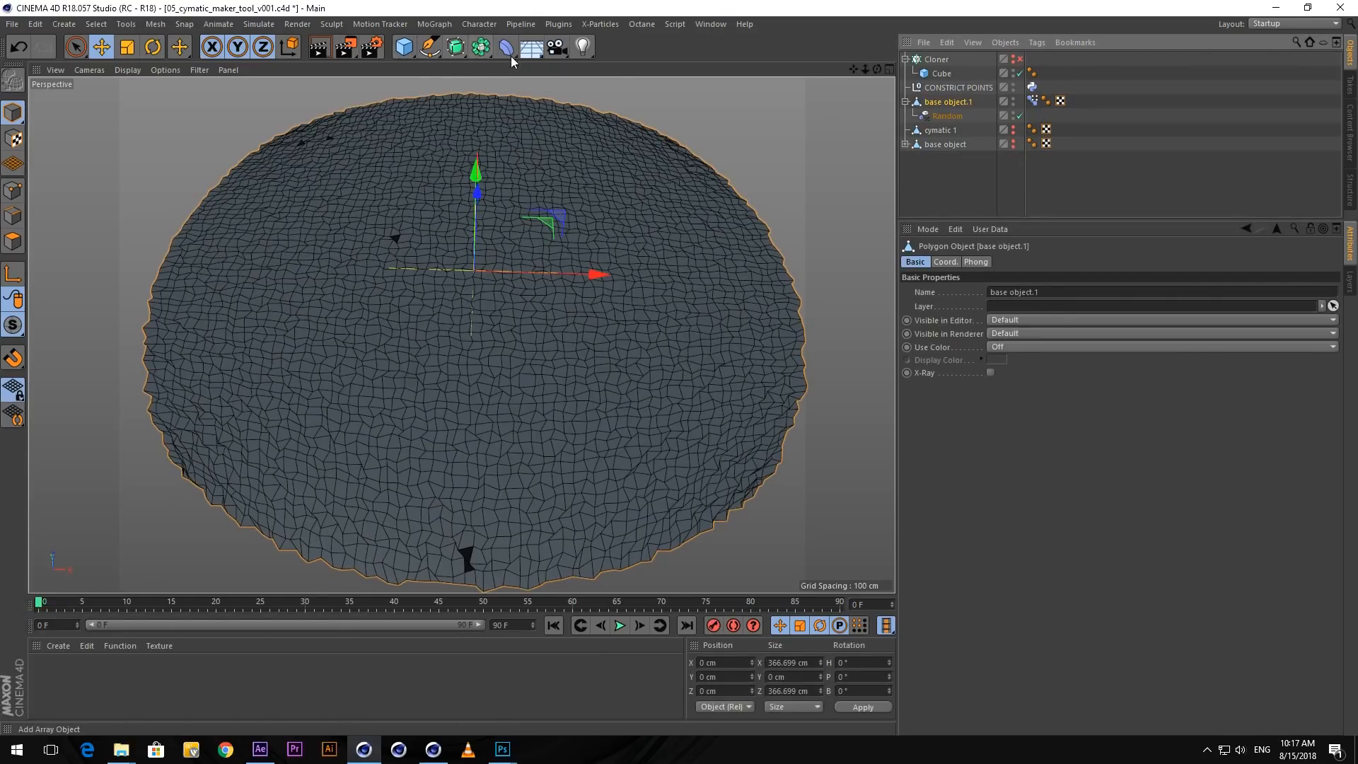
pyautogui.click(510, 49)
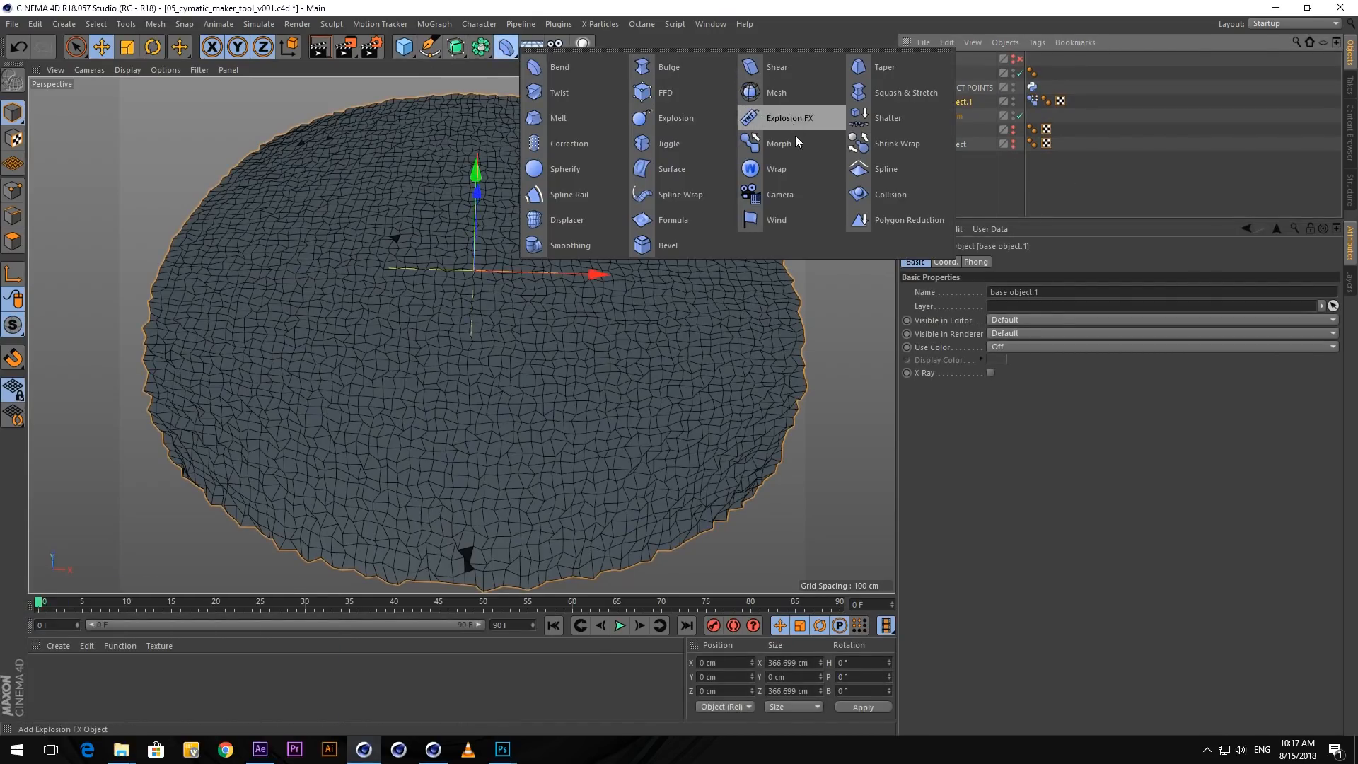
pyautogui.click(772, 146)
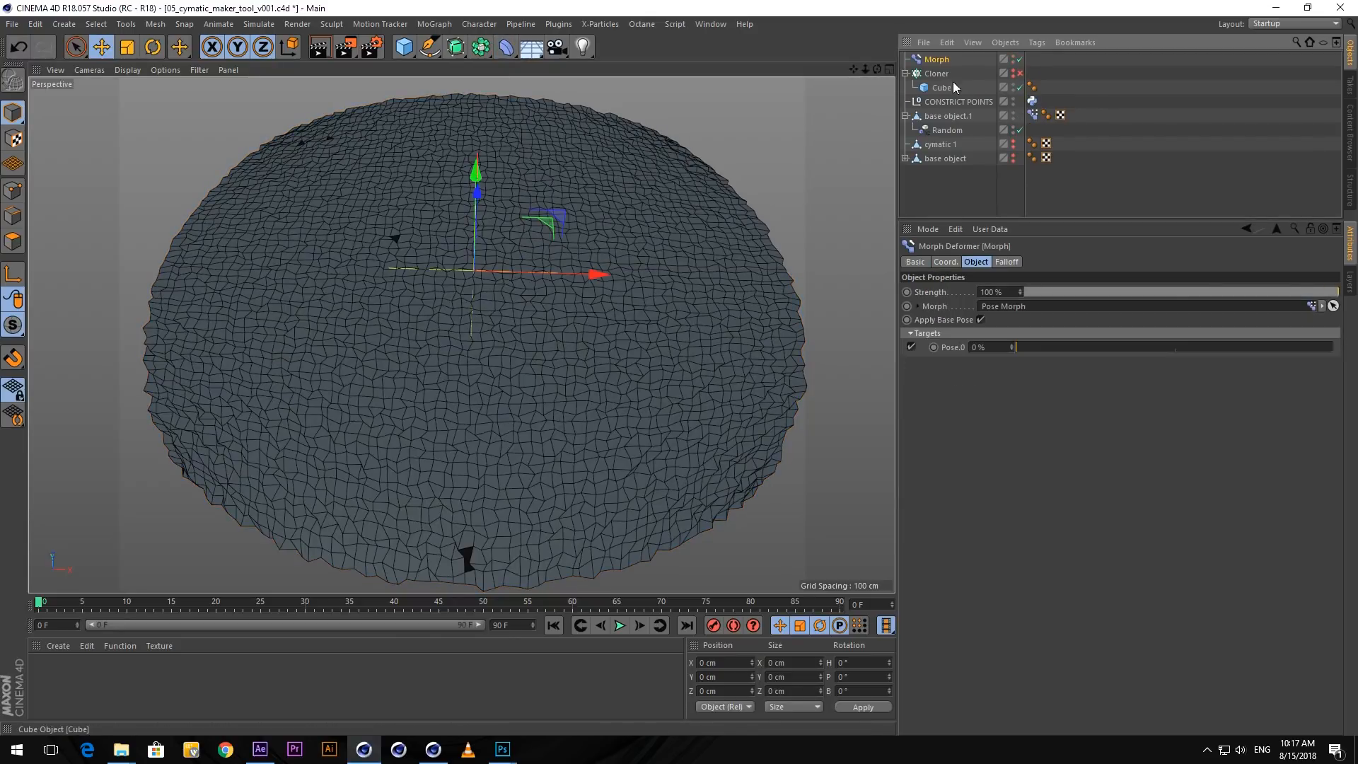
pyautogui.moveTo(937, 60); pyautogui.dragTo(948, 134)
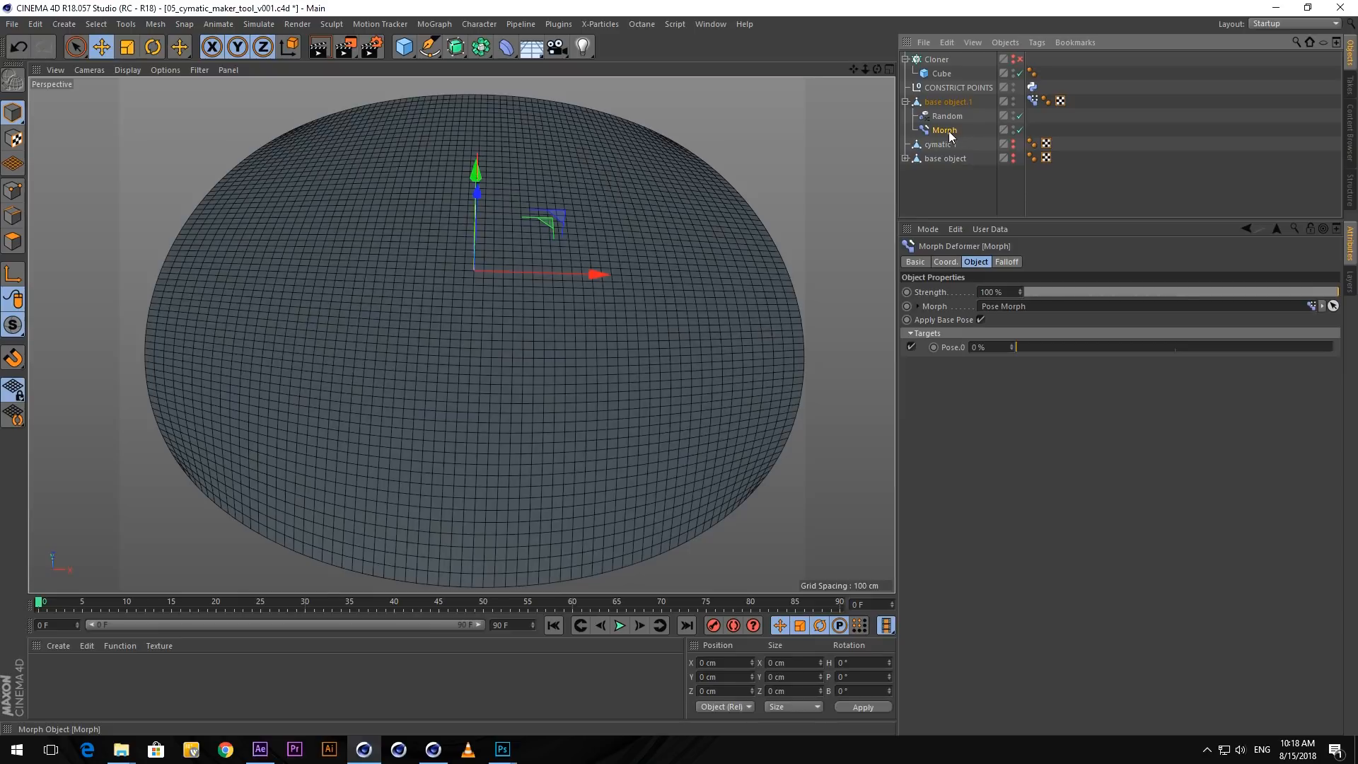
pyautogui.moveTo(945, 131)
pyautogui.mouseDown()
pyautogui.moveTo(948, 113)
pyautogui.moveTo(963, 123)
pyautogui.mouseUp()
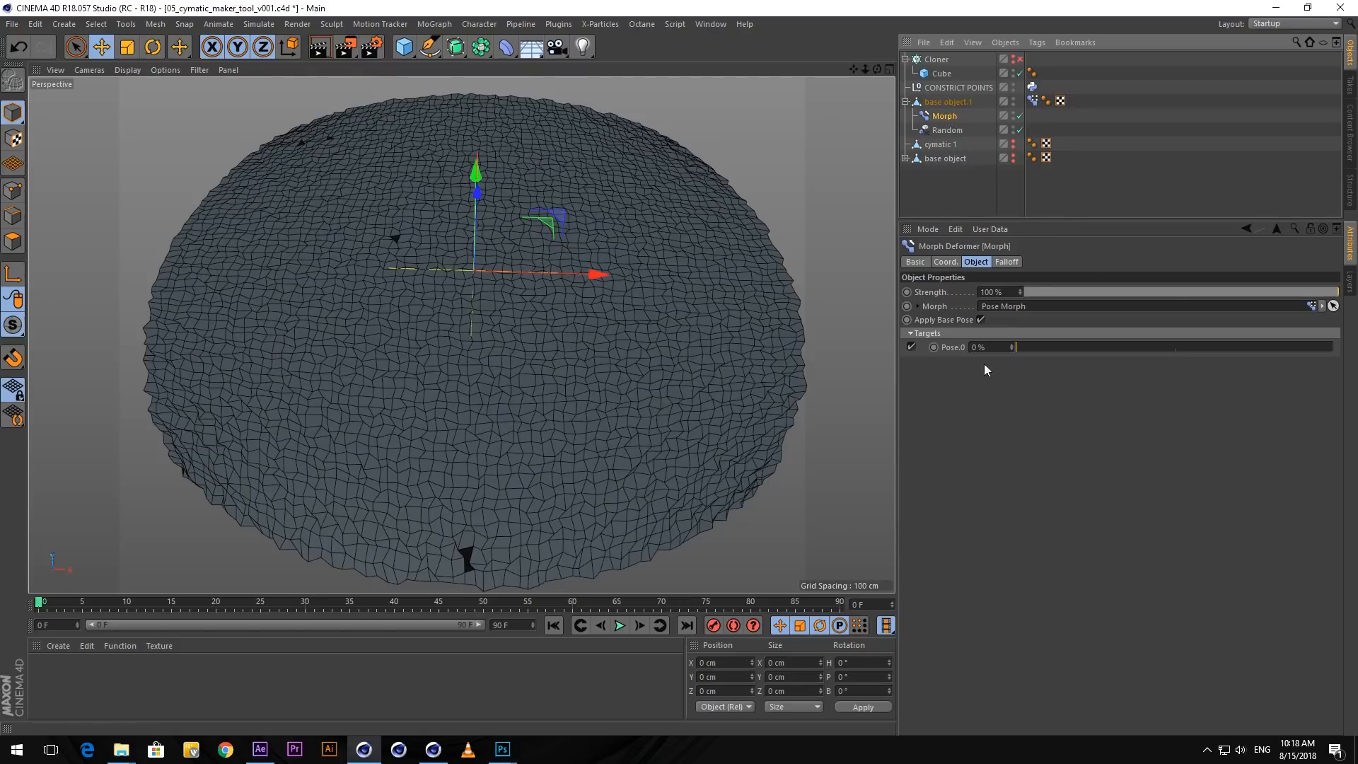
pyautogui.moveTo(1051, 346); pyautogui.dragTo(834, 360)
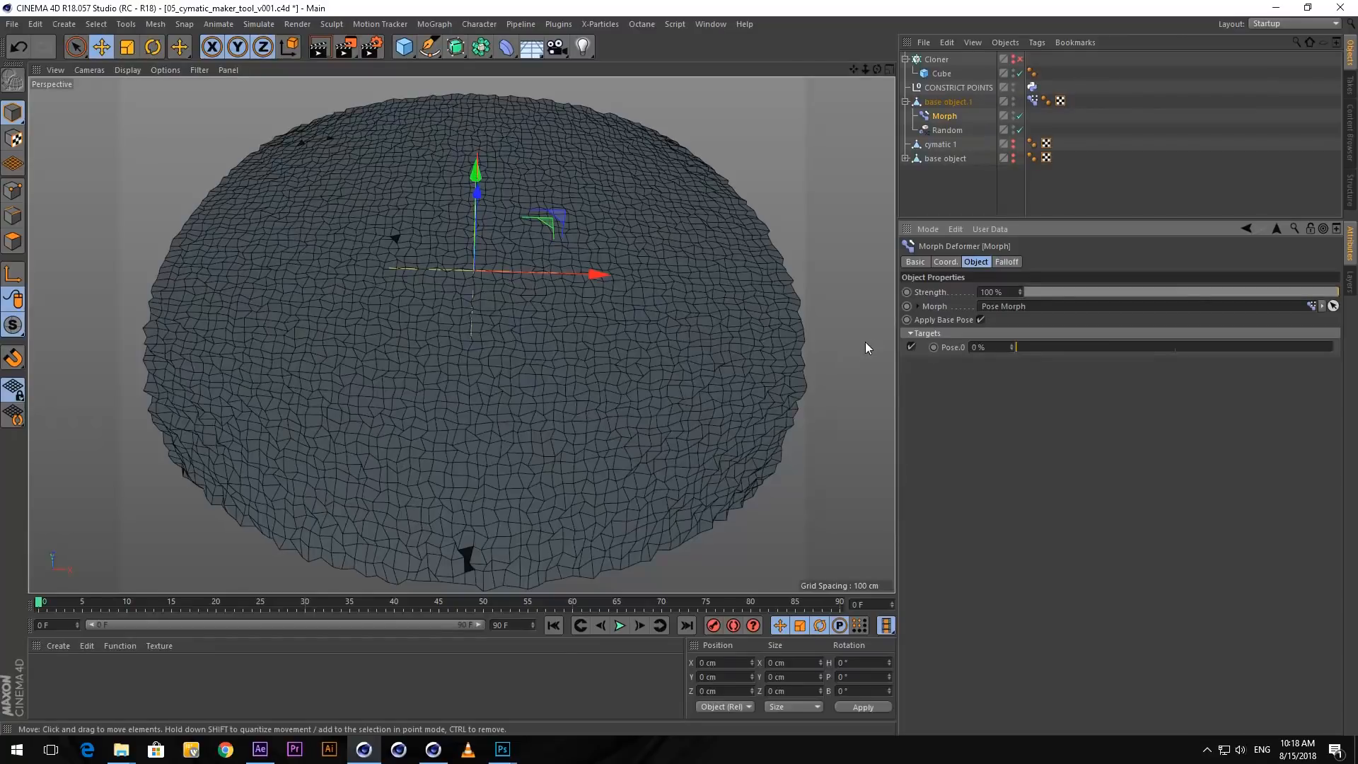
# - Give the Morph deformer a Sphere falloff sized 300 cm on all three axes, with the falloff at 35%
pyautogui.click(1008, 262)
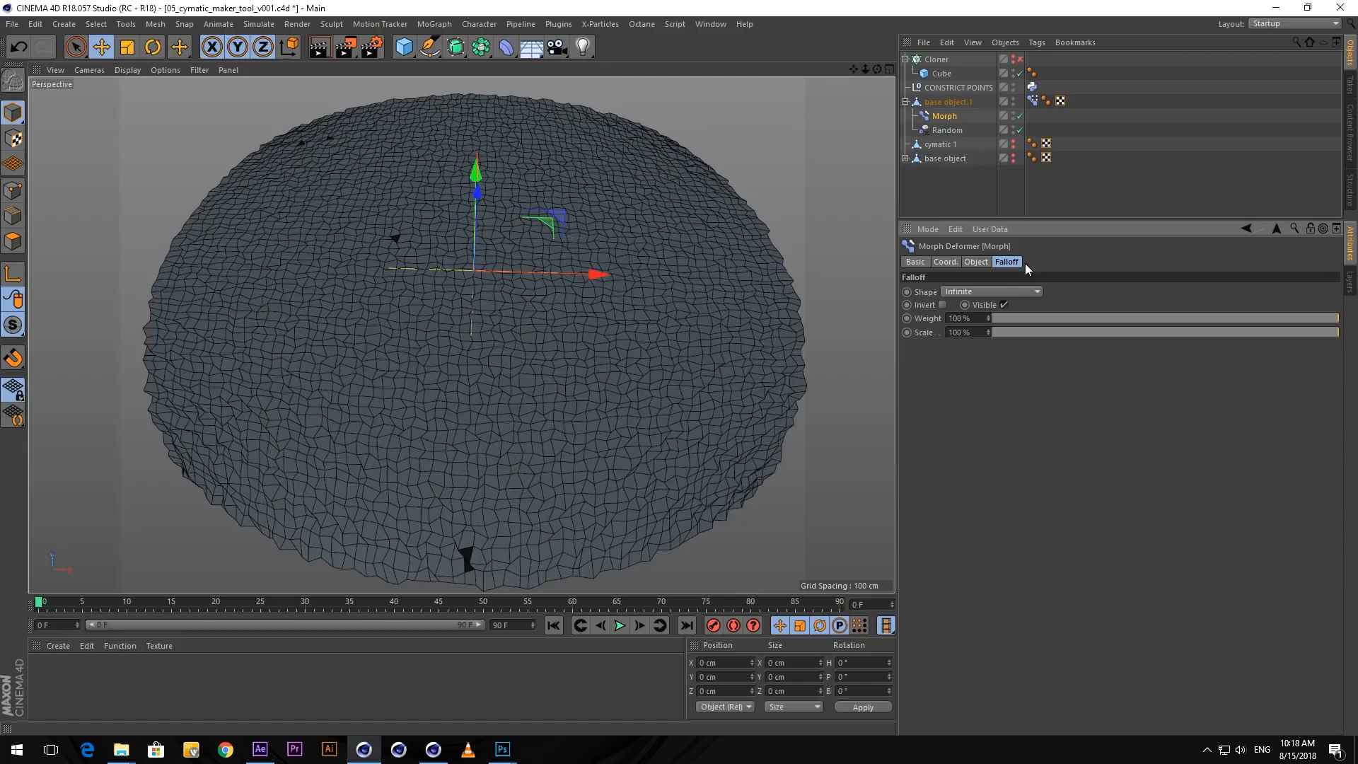
pyautogui.click(976, 292)
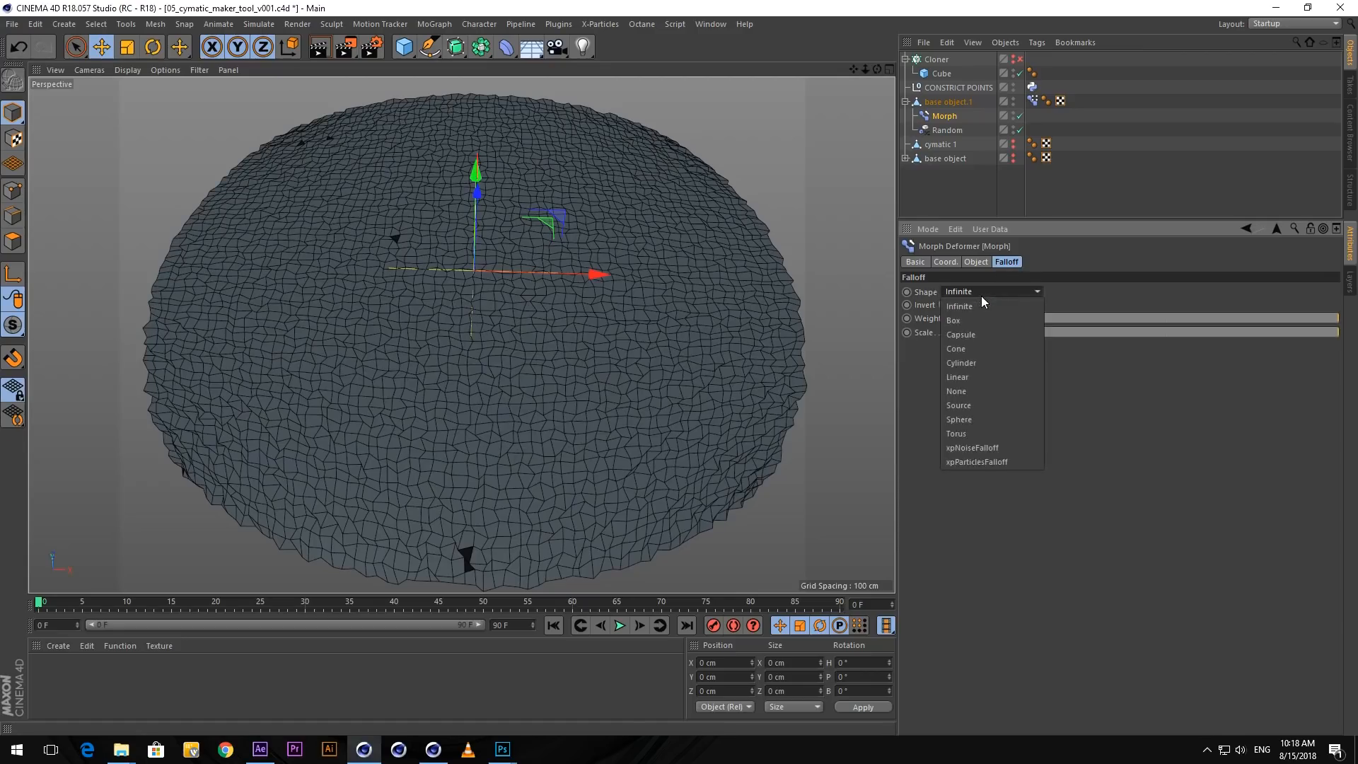
pyautogui.click(997, 422)
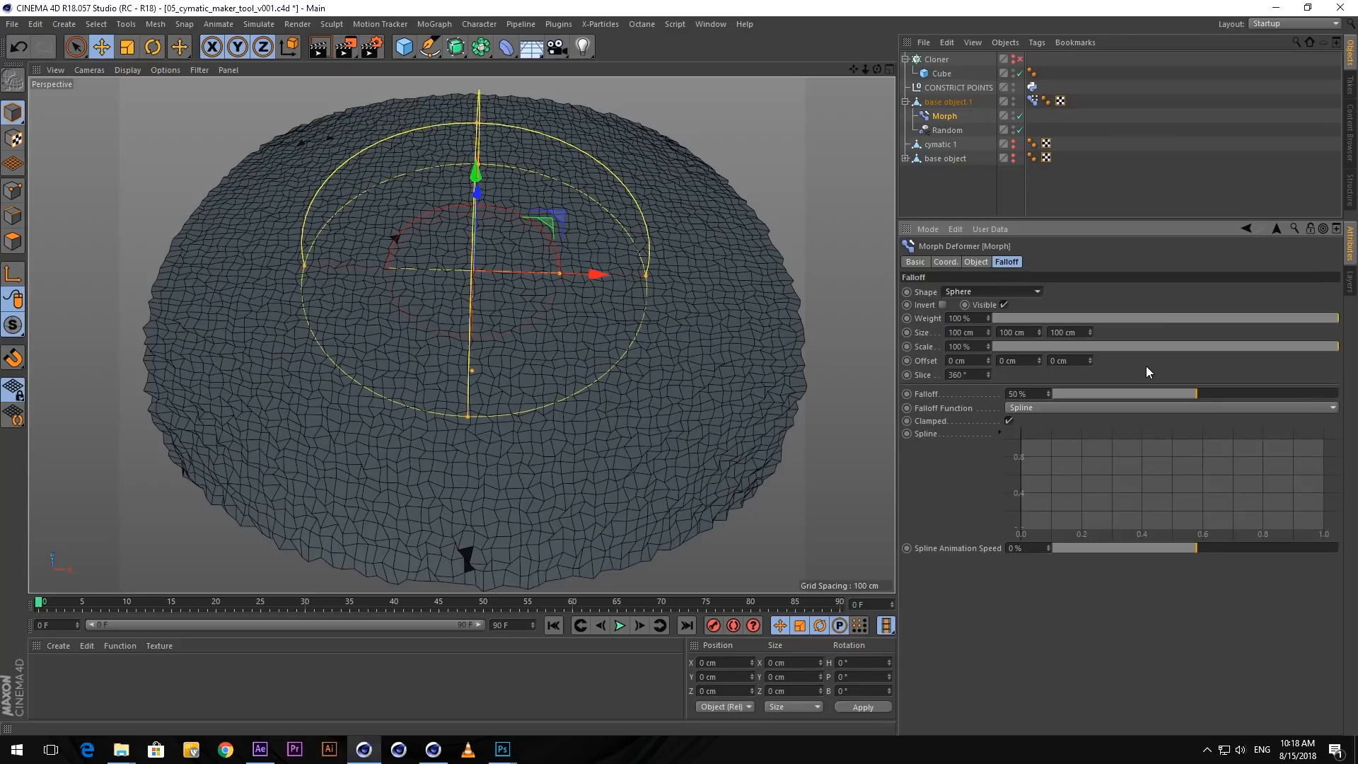
pyautogui.click(978, 332)
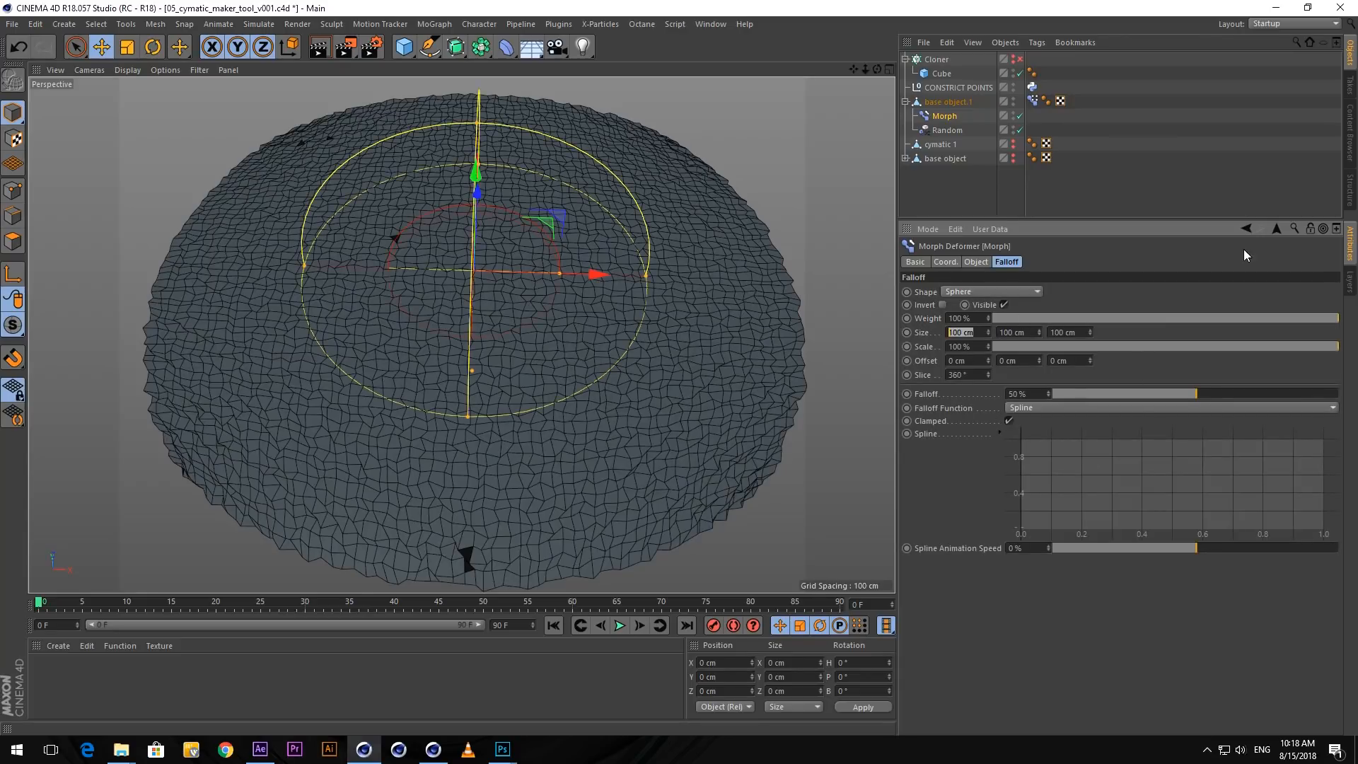
pyautogui.write('300')
pyautogui.press('Tab')
pyautogui.write('300')
pyautogui.press('Tab')
pyautogui.write('300')
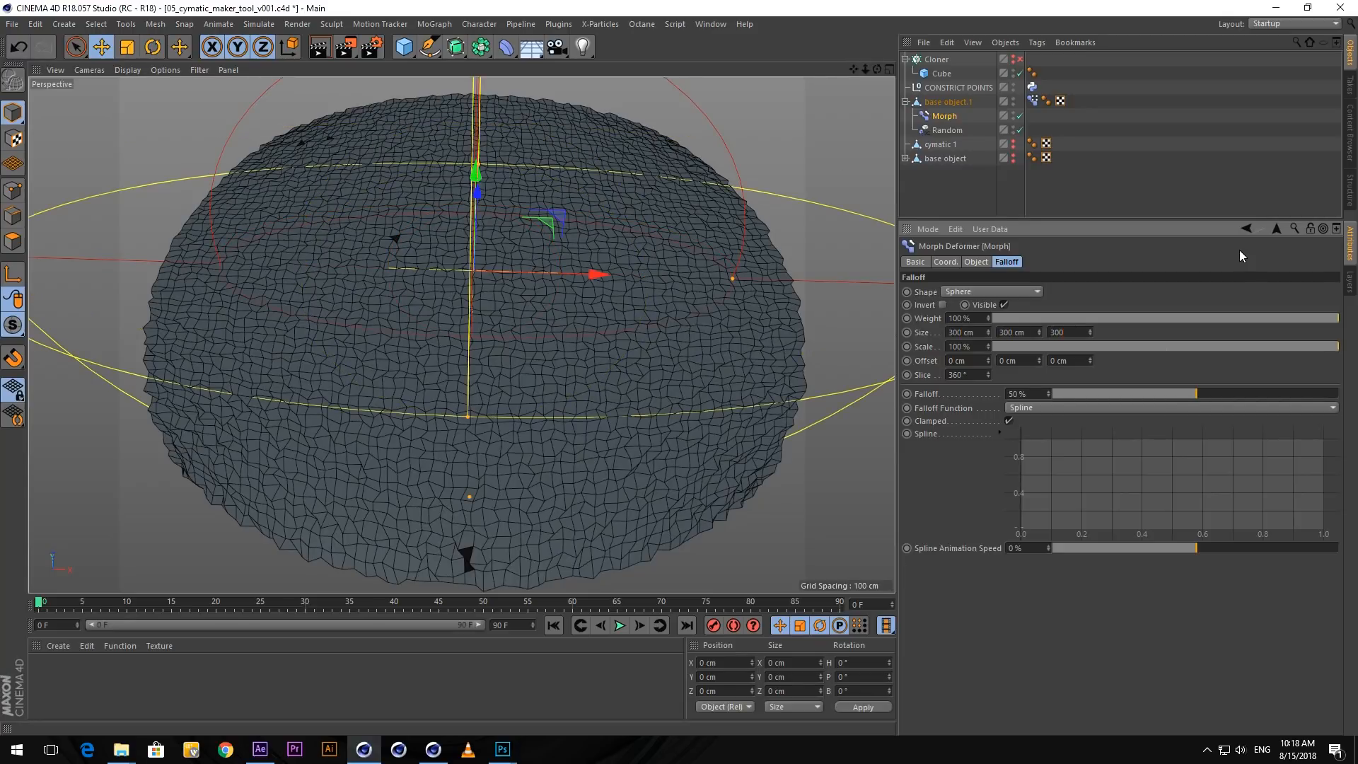
pyautogui.press('Return')
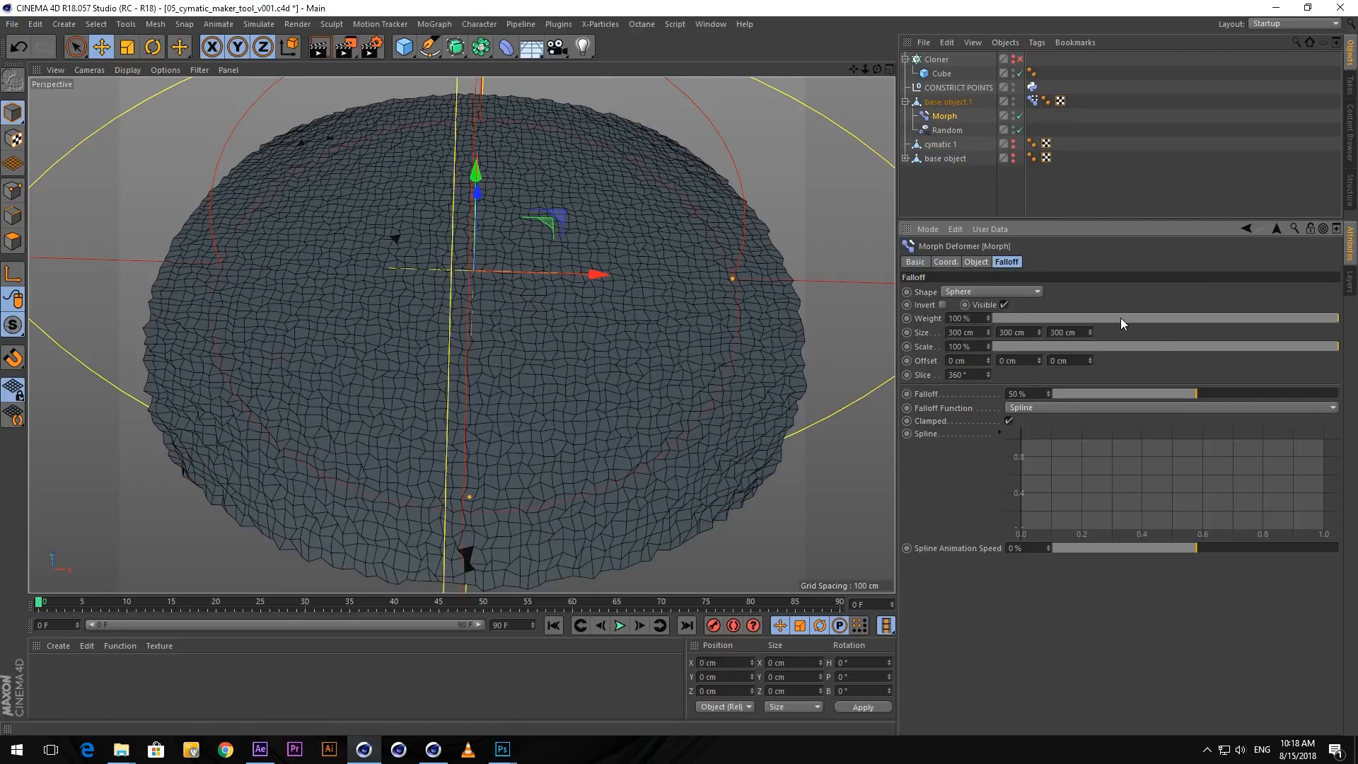
pyautogui.moveTo(1191, 396); pyautogui.dragTo(1154, 413)
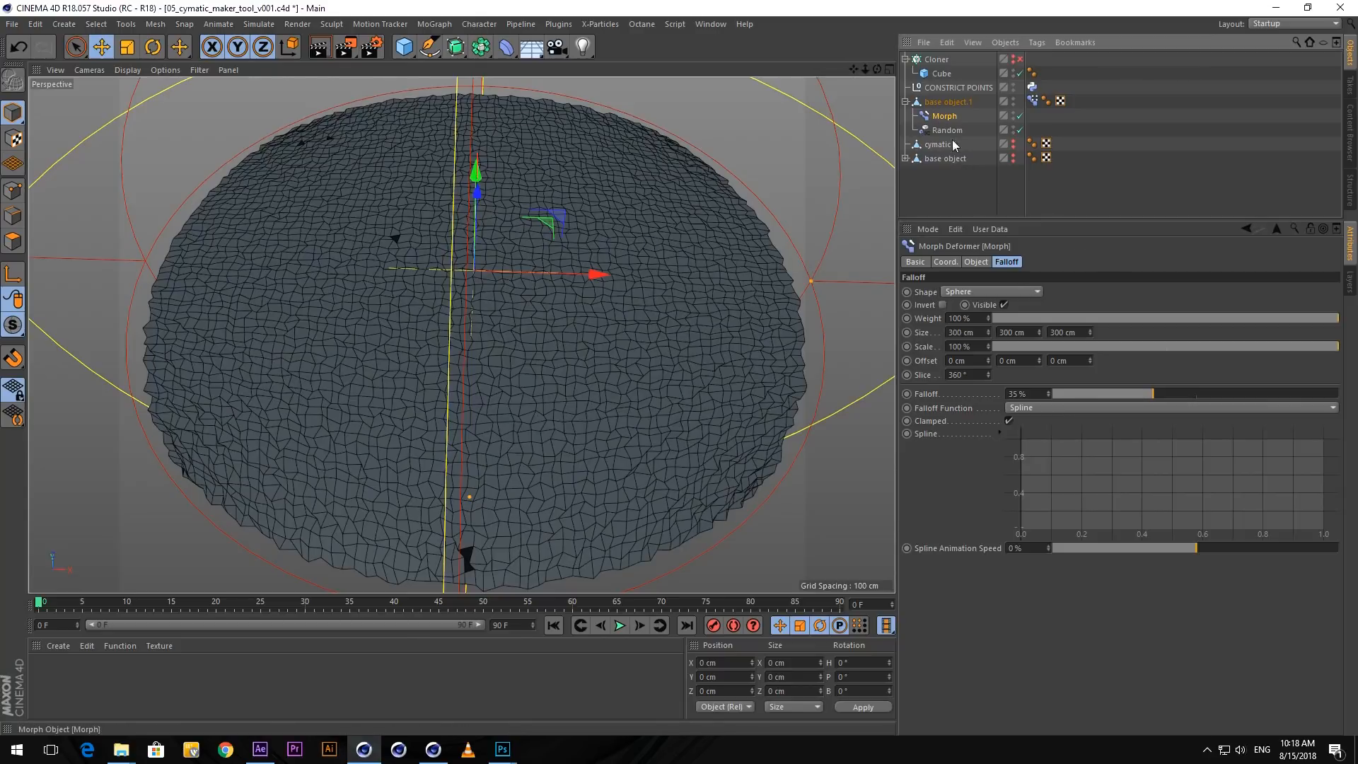
# - Set the Morph deformer's Pose.0 target to 100% and test the falloff's Scale, returning it to 100%
pyautogui.click(975, 262)
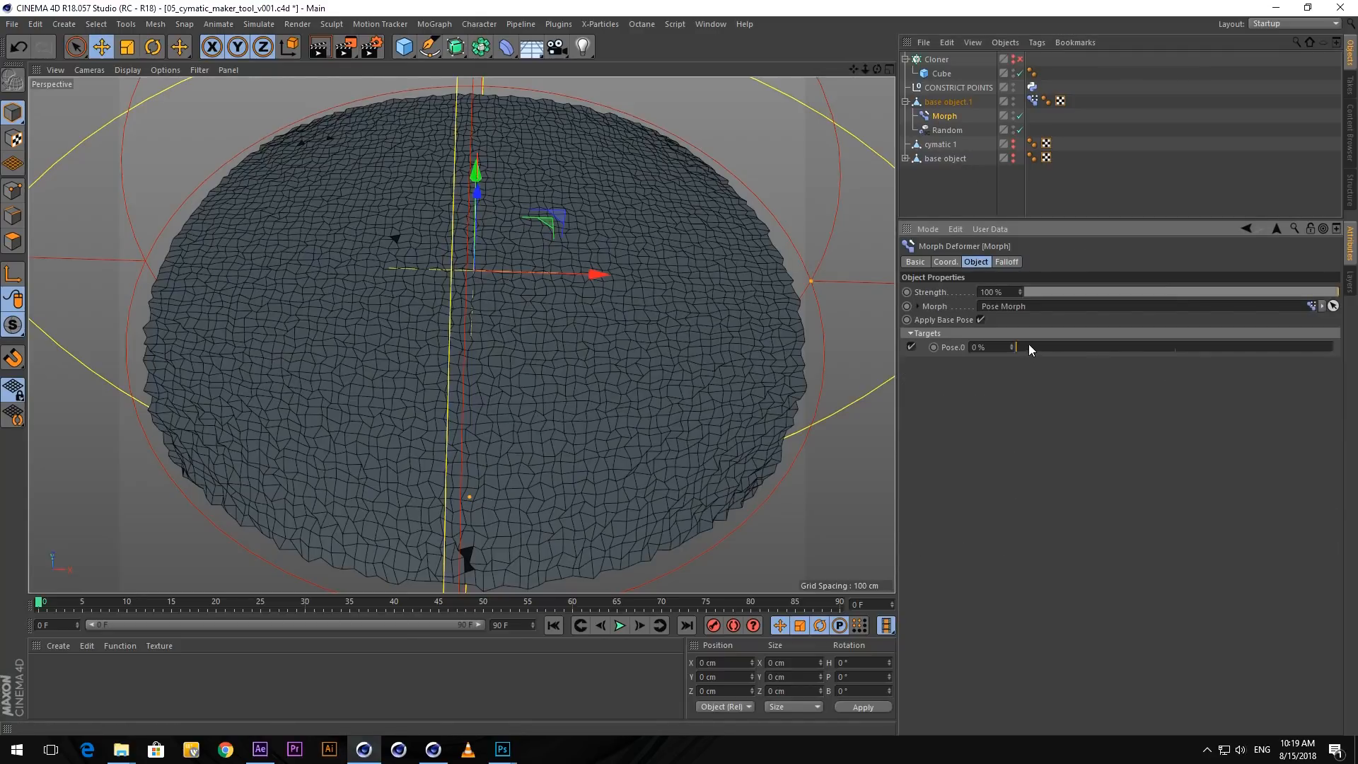
pyautogui.moveTo(1028, 345); pyautogui.dragTo(1337, 354)
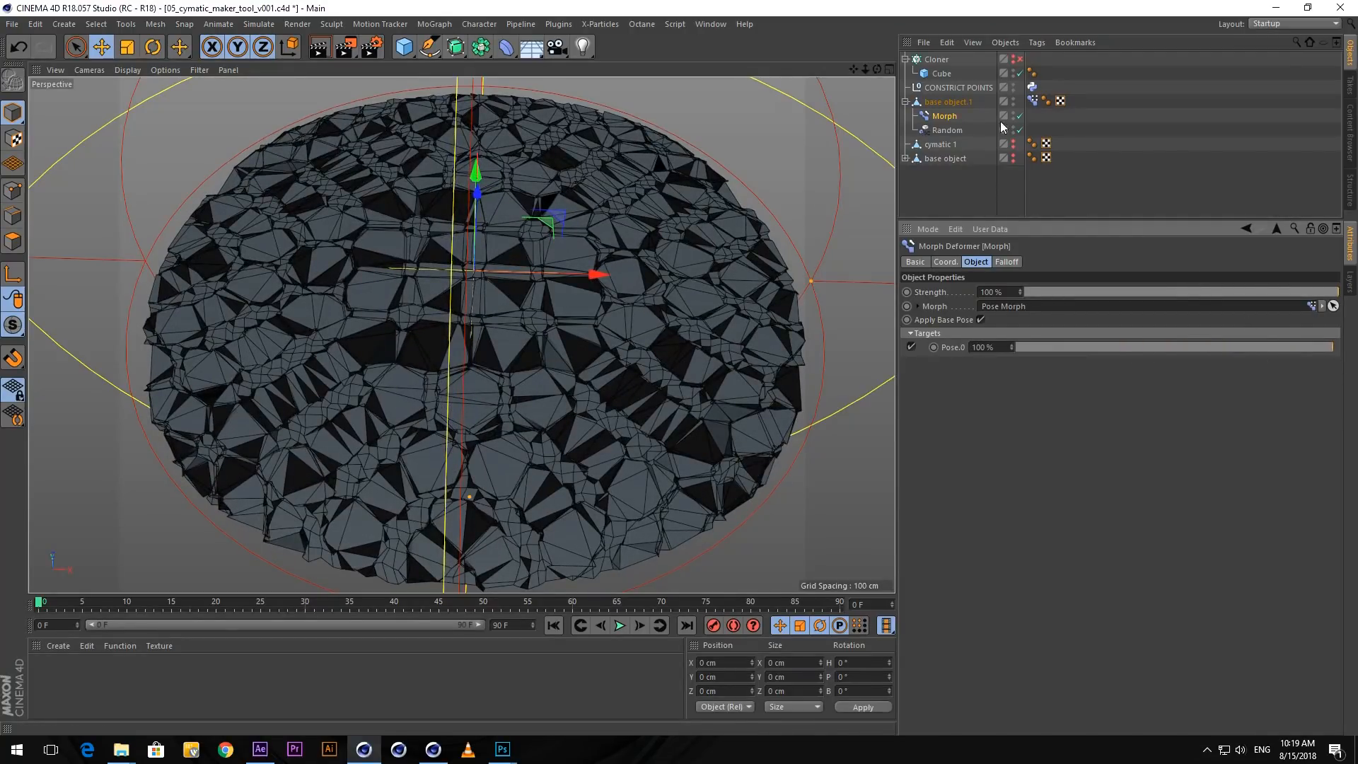
pyautogui.click(1006, 262)
pyautogui.moveTo(1334, 351); pyautogui.dragTo(1130, 329)
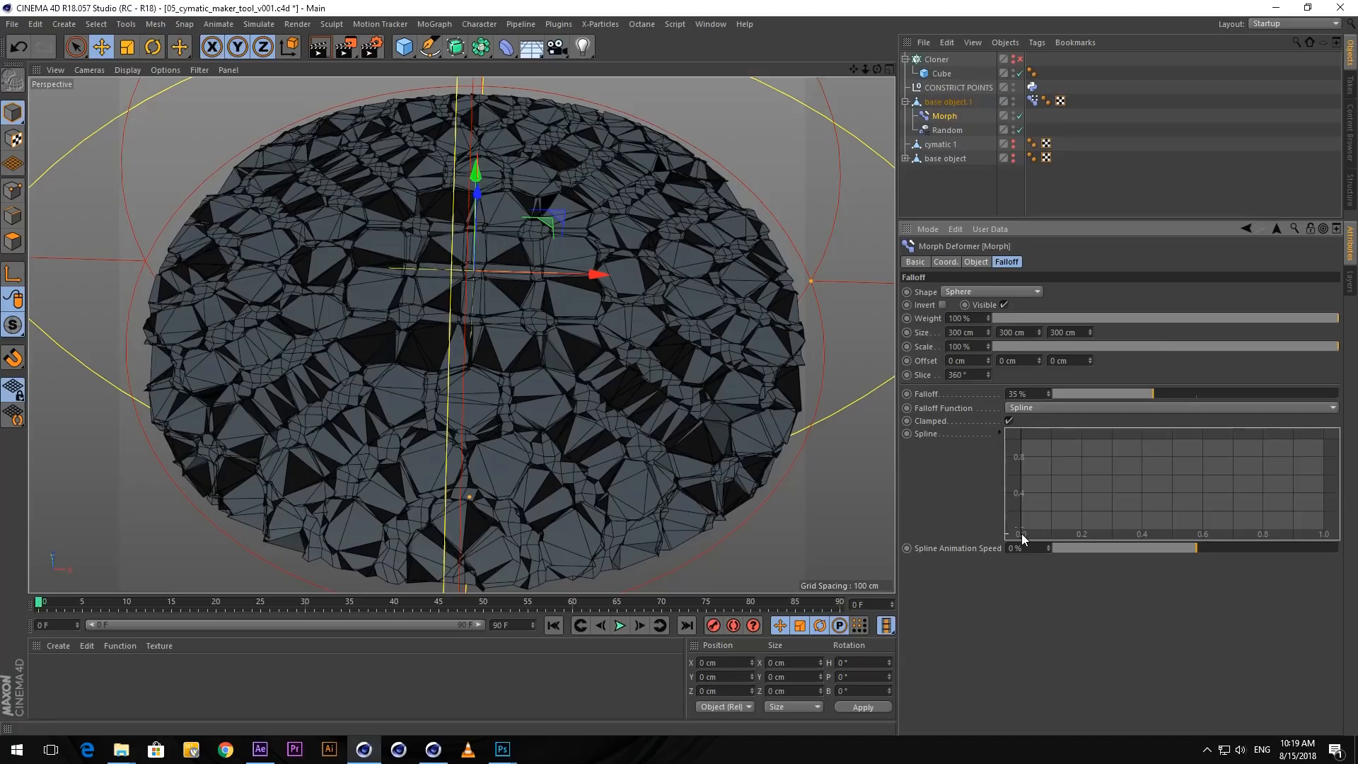
# - Shape the Morph falloff spline with points at 0,0 and 1,1, pull the end tangent upward, and lower the falloff Scale to test it
pyautogui.moveTo(1032, 522); pyautogui.dragTo(1022, 529)
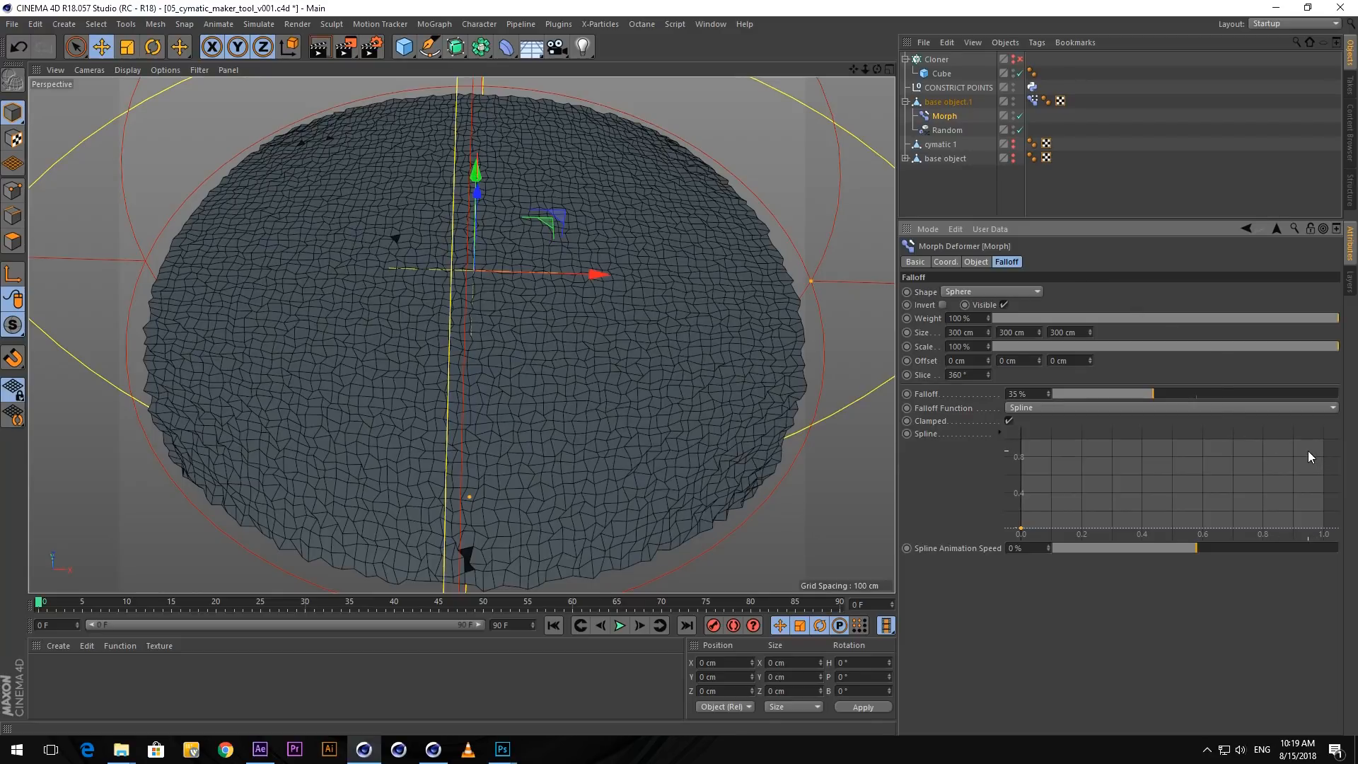
pyautogui.keyDown('ctrl'); pyautogui.moveTo(1308, 451); pyautogui.dragTo(1326, 435); pyautogui.keyUp('ctrl')
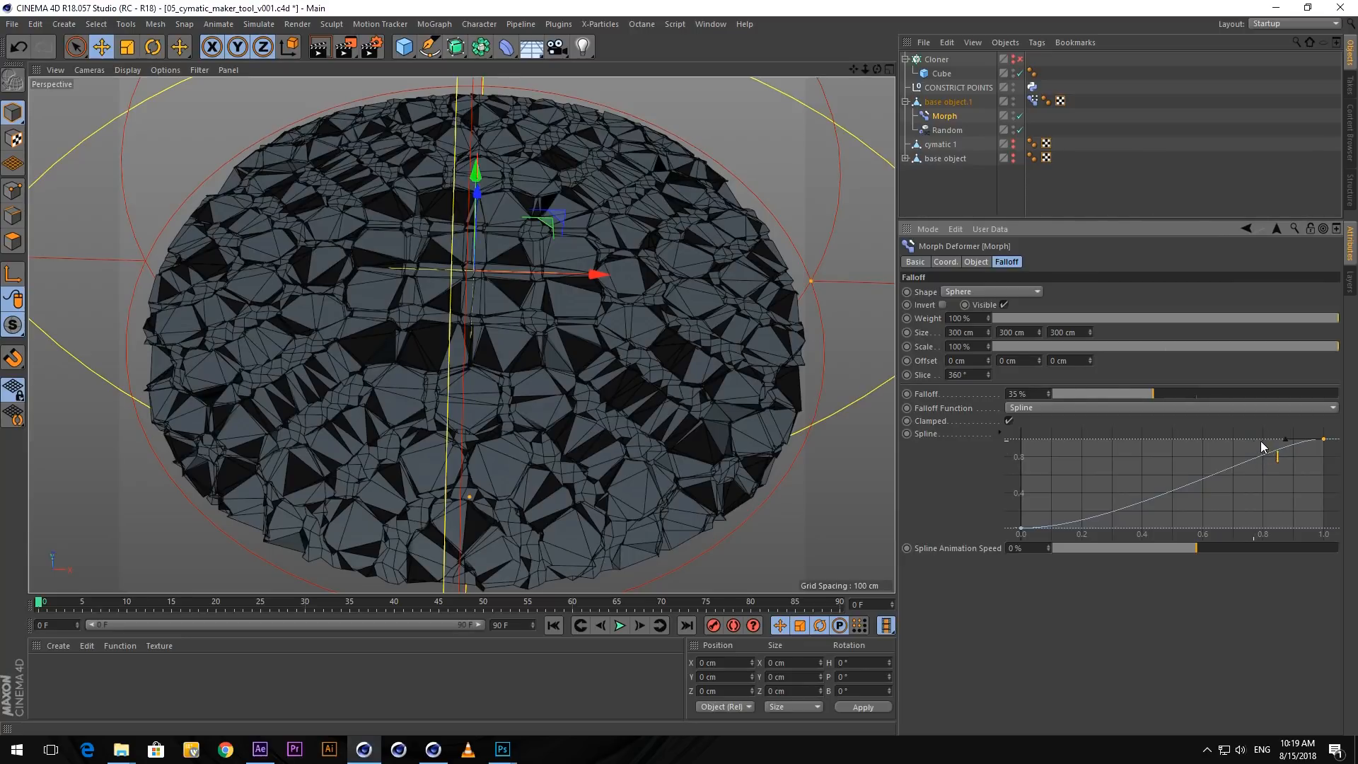
pyautogui.moveTo(1283, 443); pyautogui.dragTo(1285, 394)
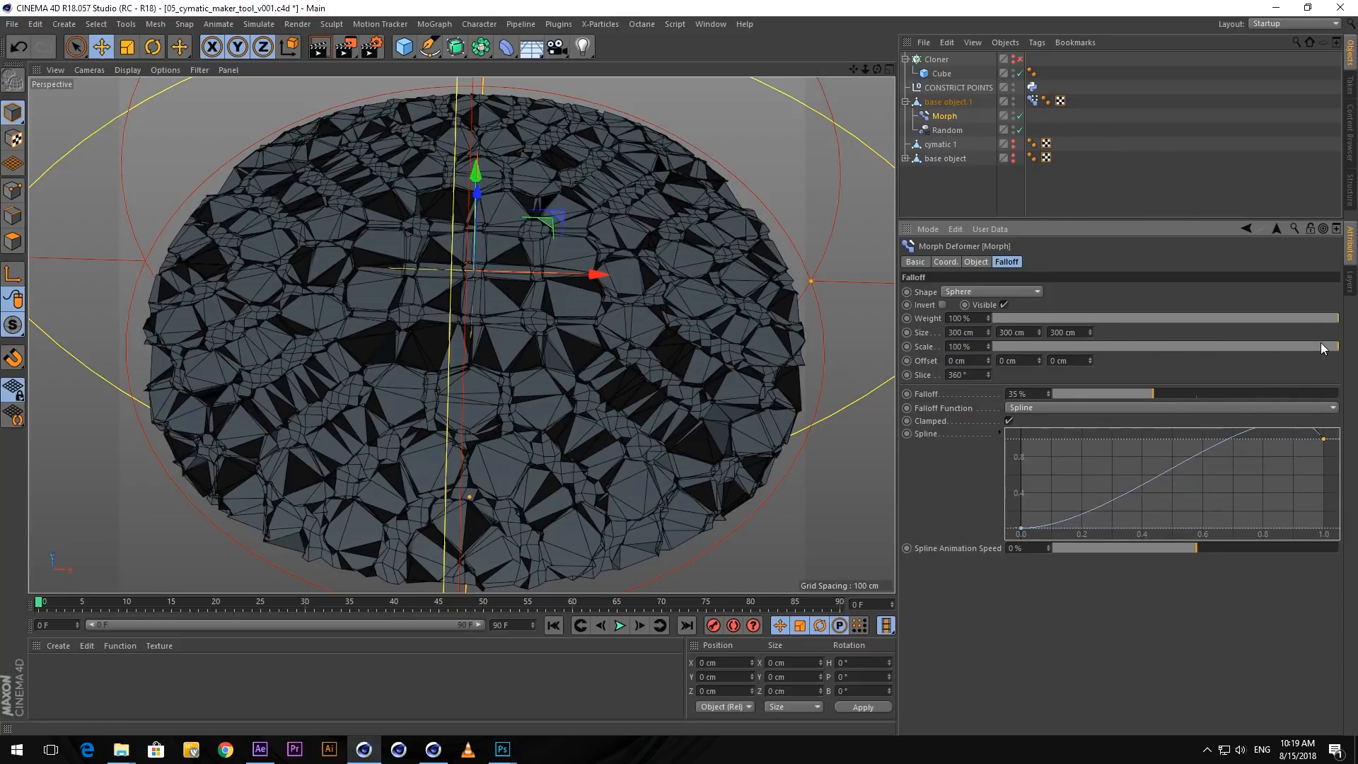
pyautogui.moveTo(1321, 345); pyautogui.dragTo(1185, 346)
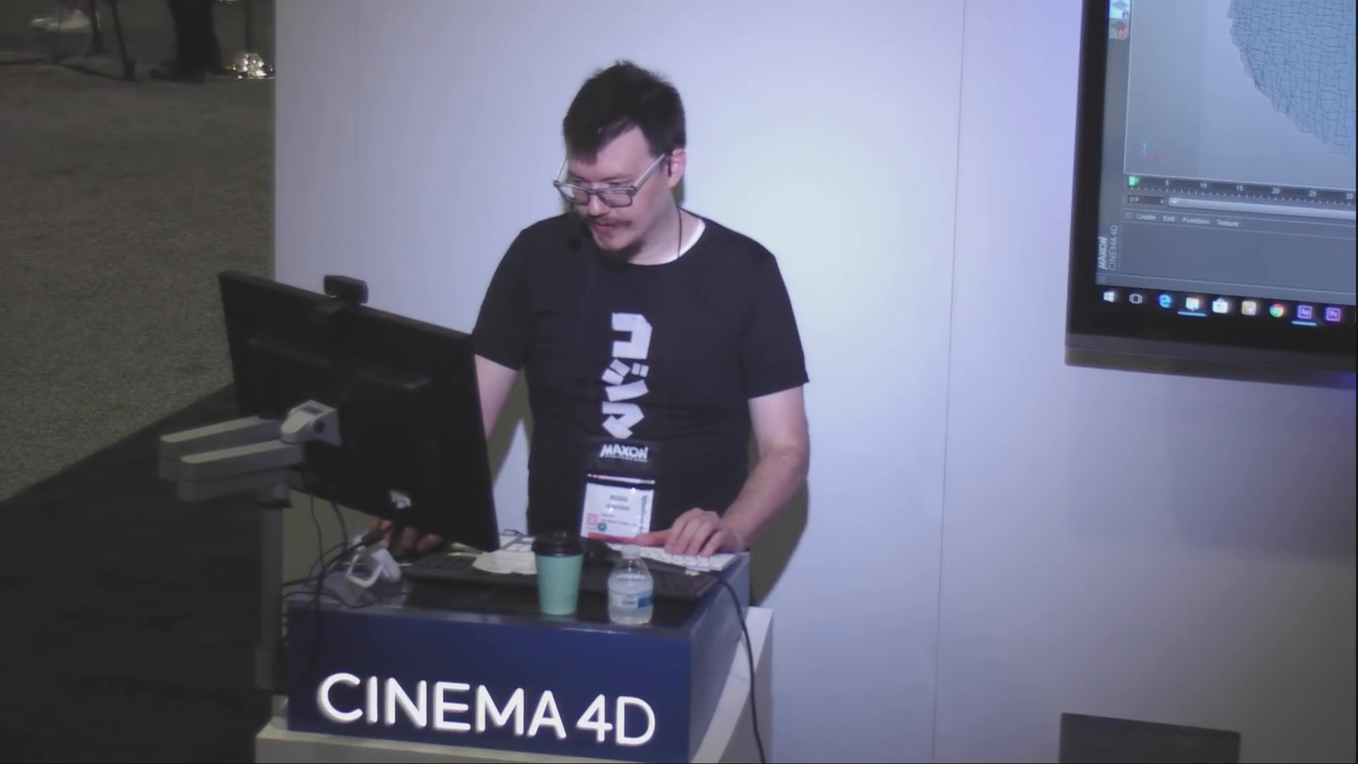
pyautogui.moveTo(1193, 306)
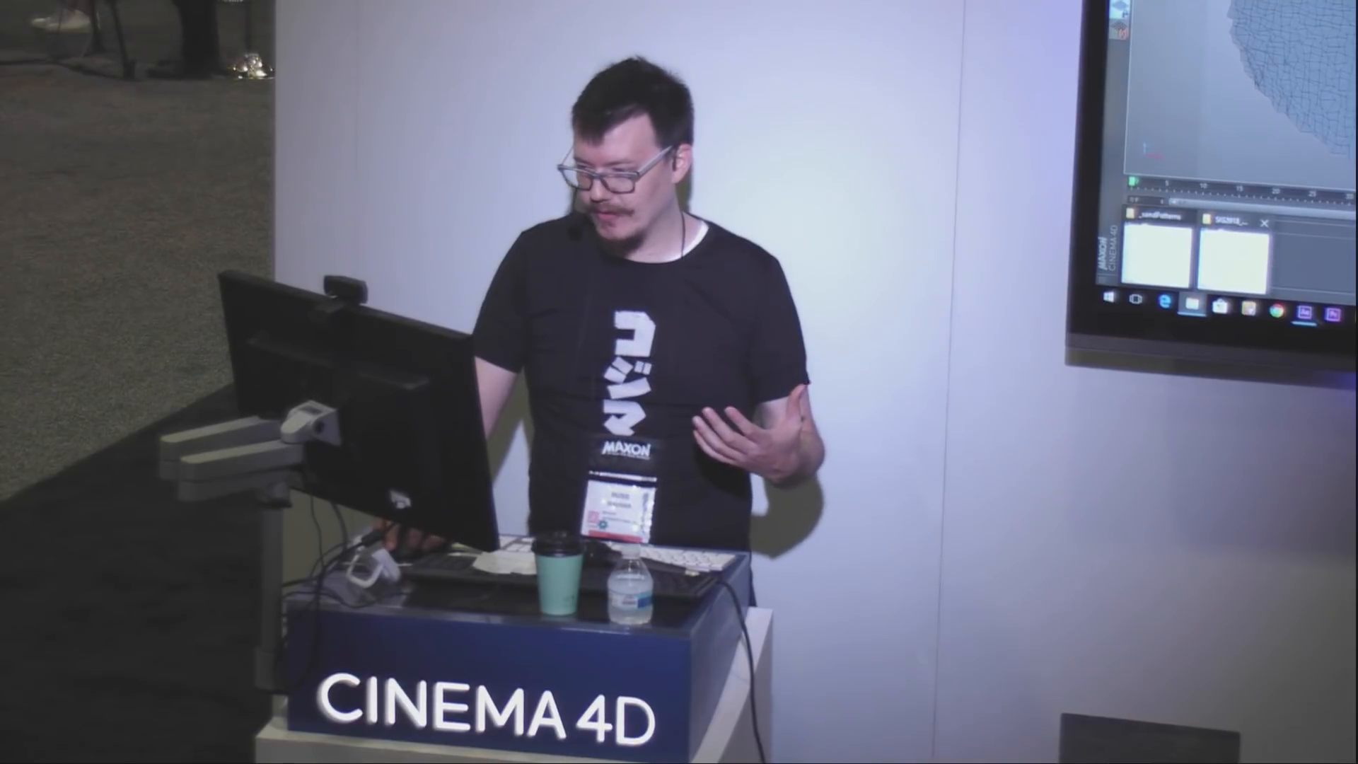
pyautogui.click(1234, 259)
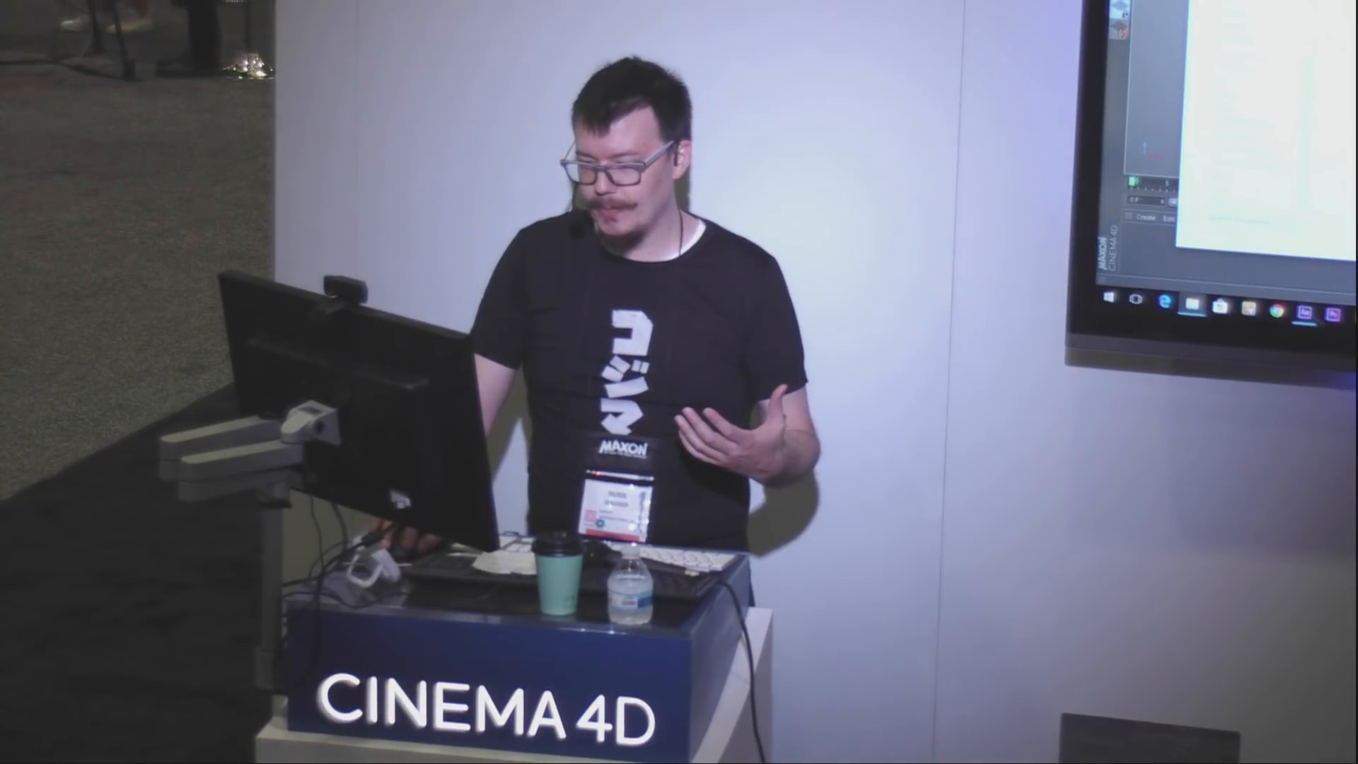
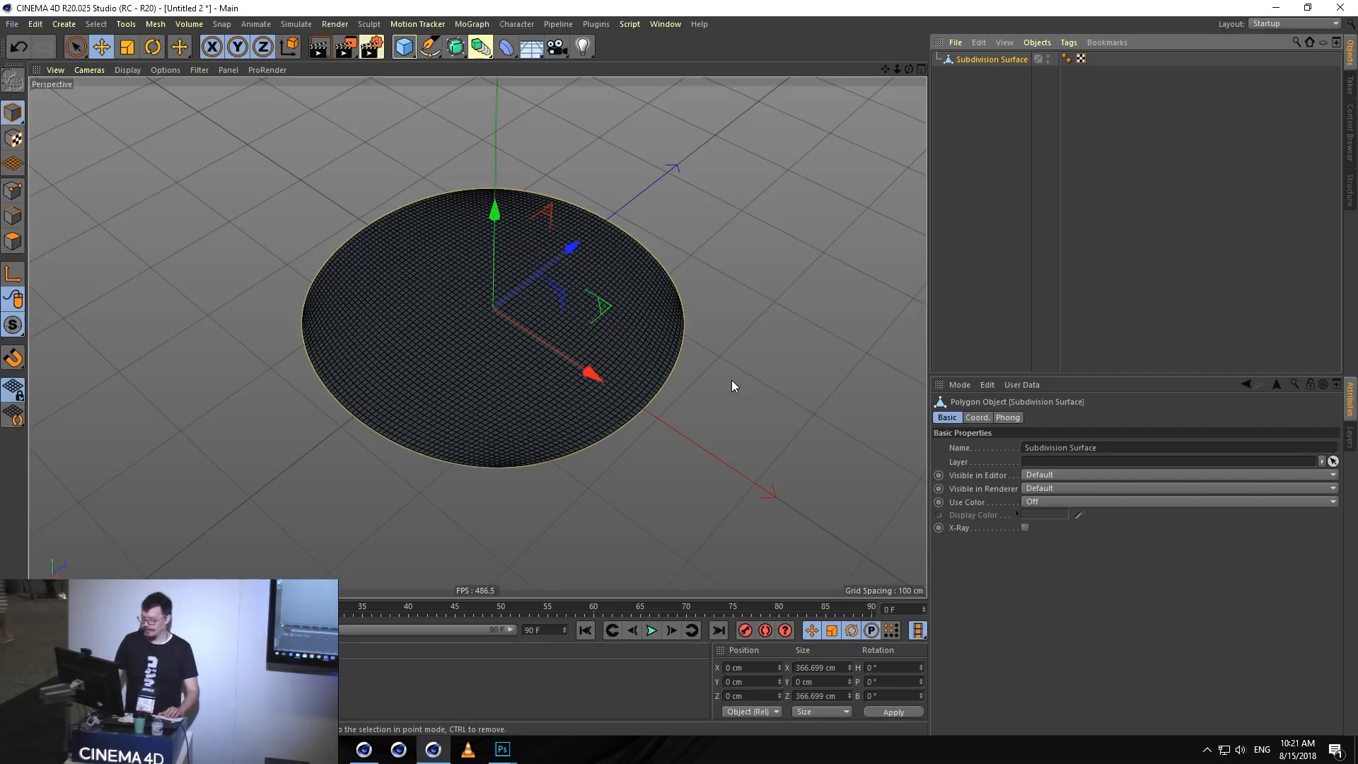
# - Add a Target effector under the Subdivision Surface object, set its Target Mode to Field Direction and enable Repel
pyautogui.click(472, 24)
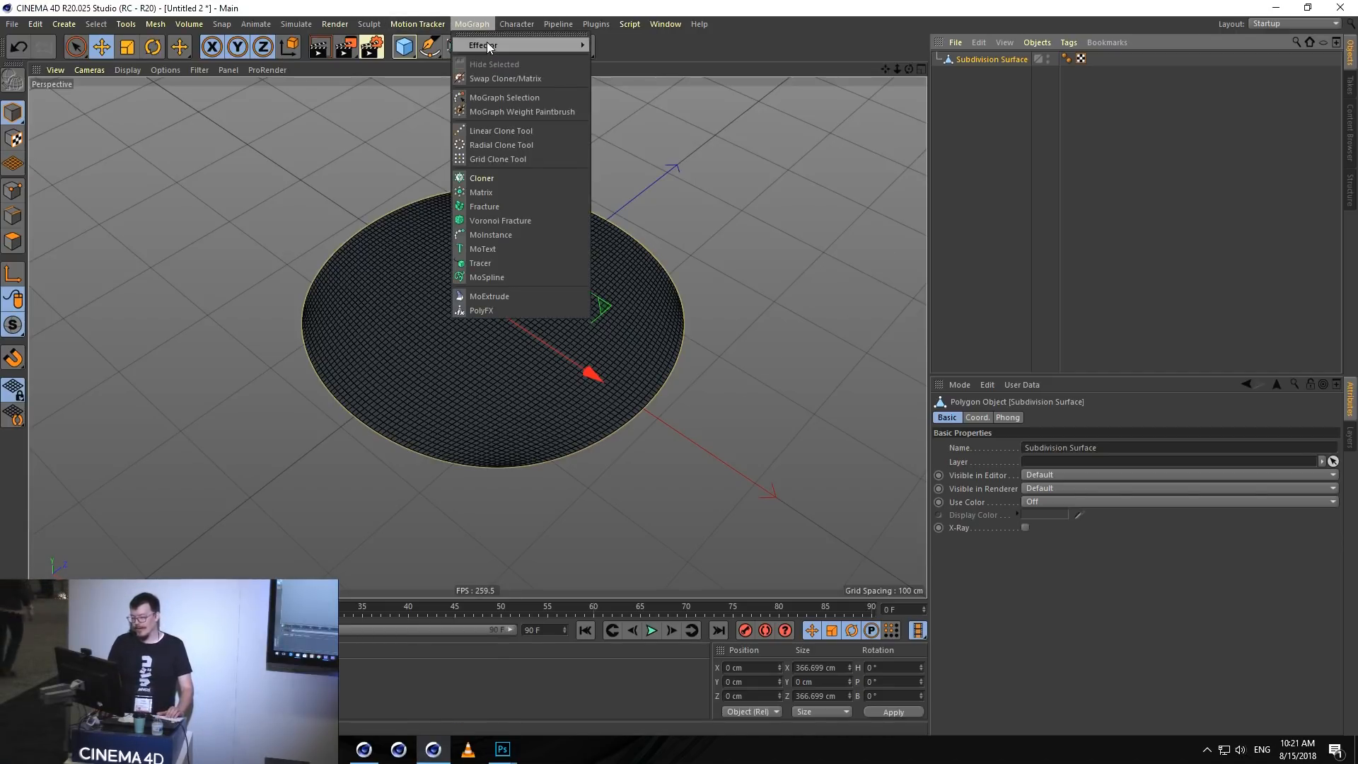
pyautogui.moveTo(487, 45)
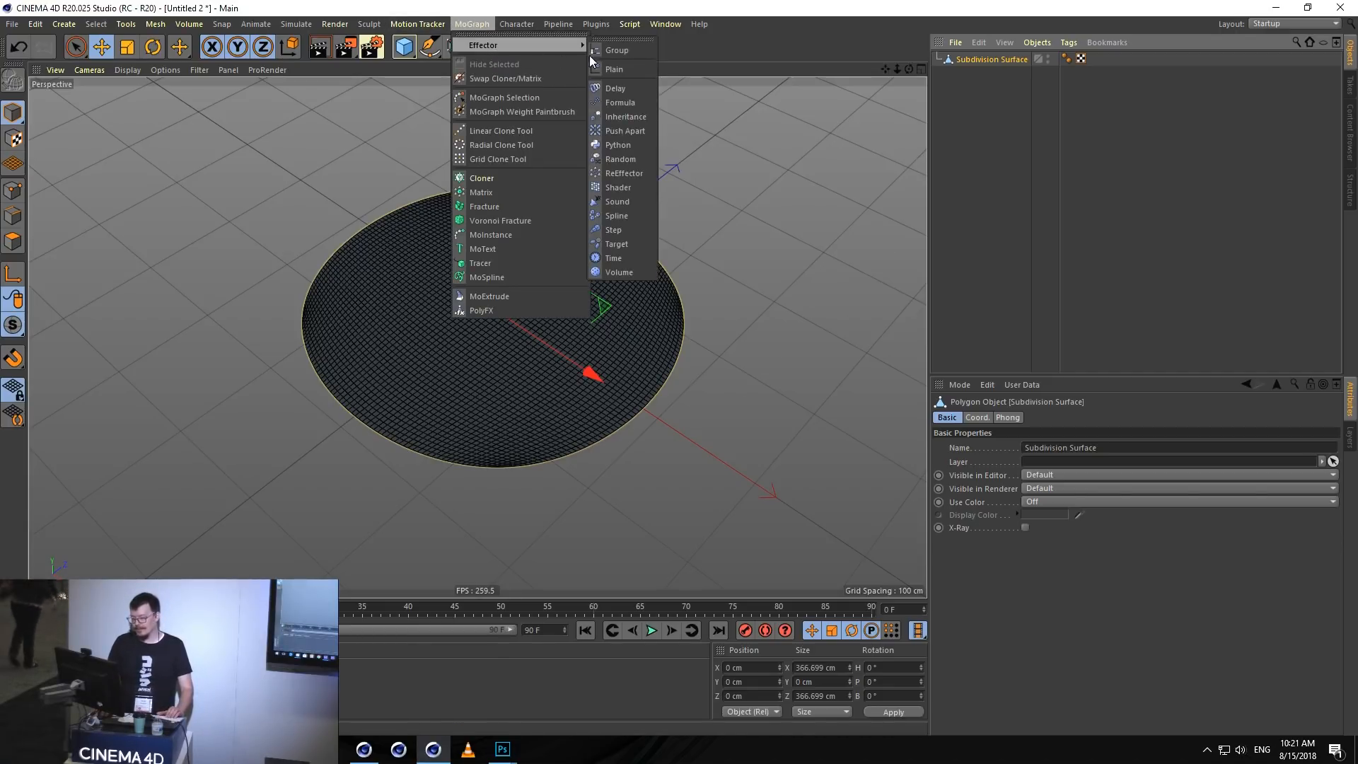
pyautogui.click(623, 249)
pyautogui.moveTo(969, 65); pyautogui.dragTo(976, 72)
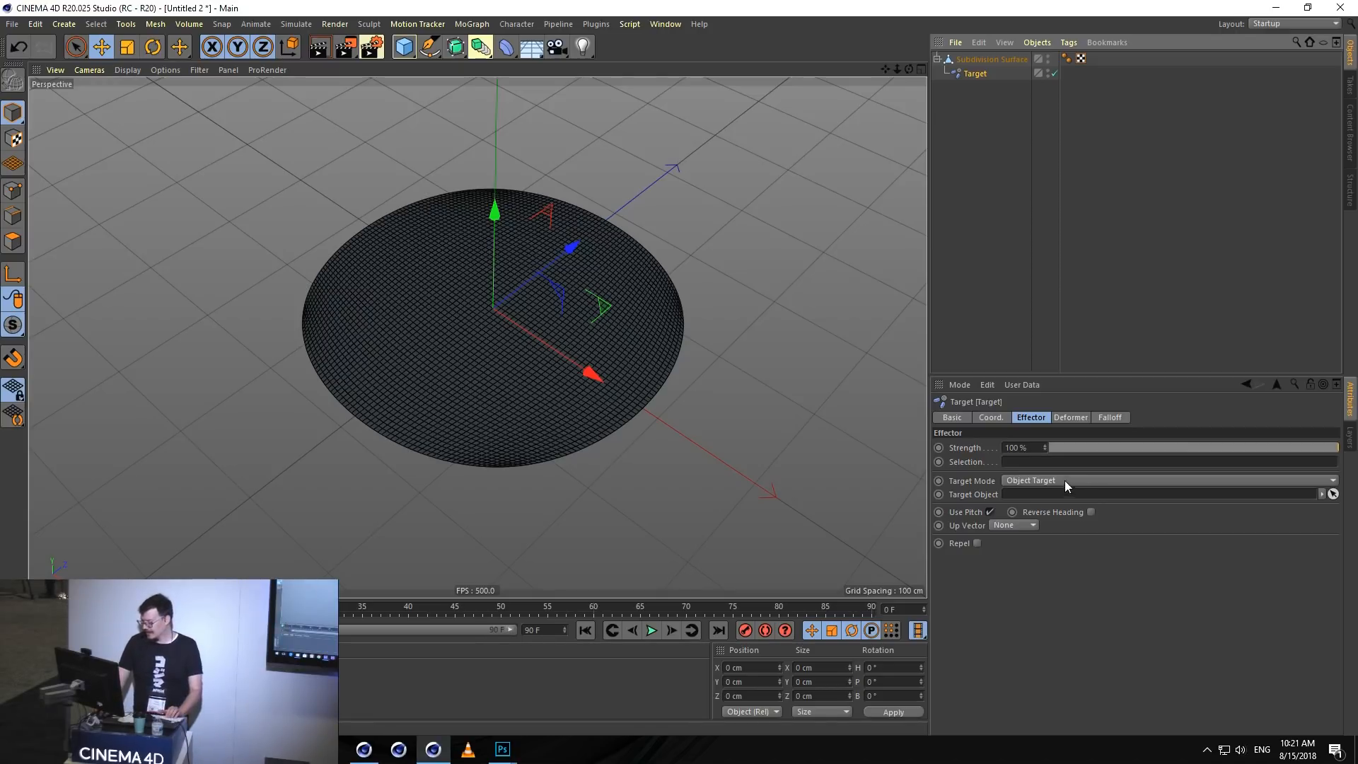
pyautogui.click(1083, 481)
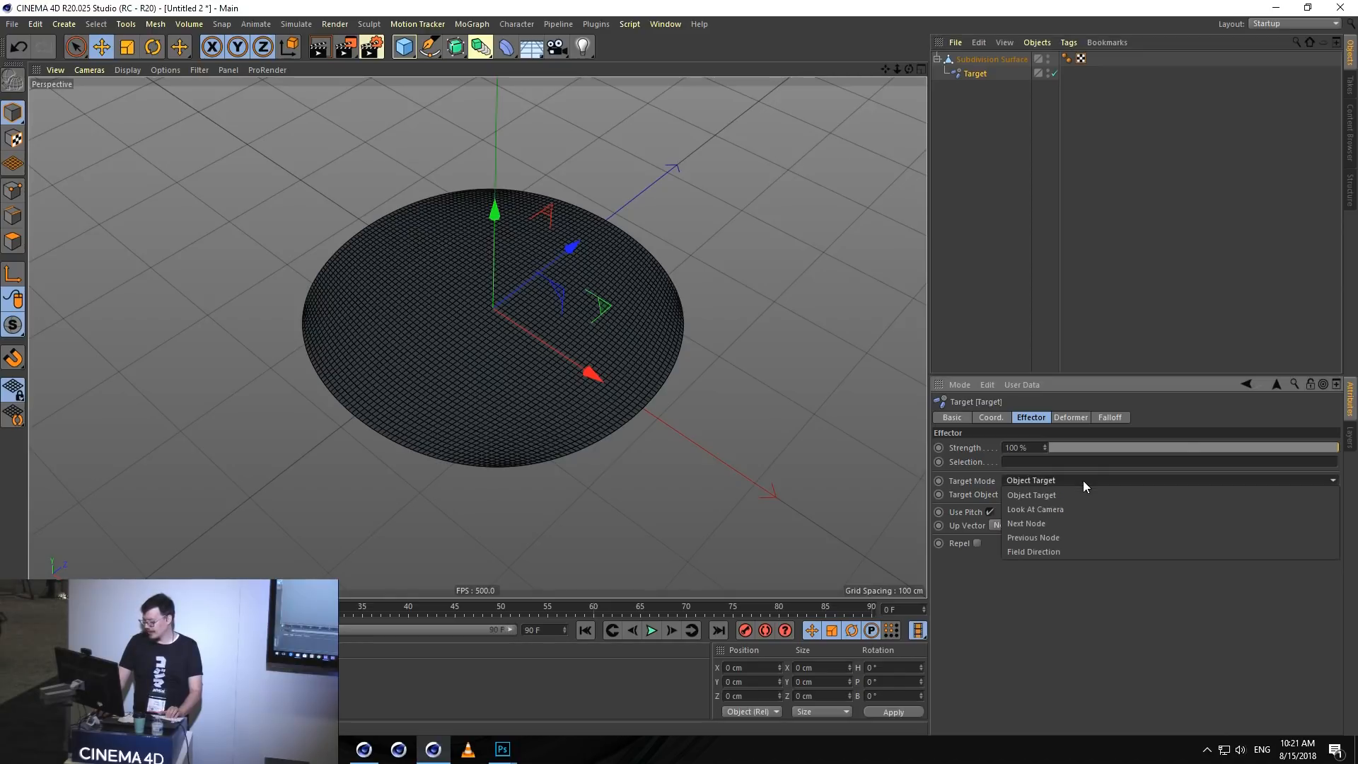
pyautogui.click(1080, 551)
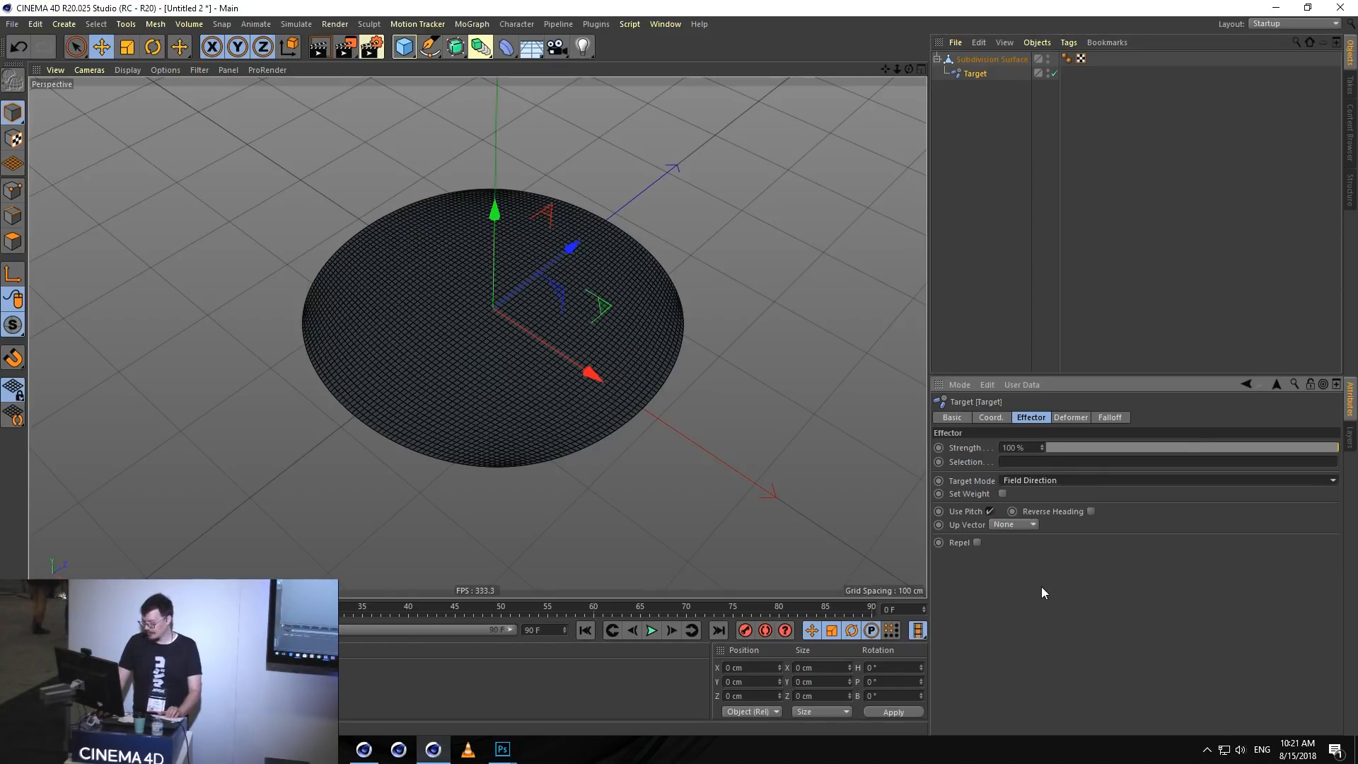
pyautogui.click(976, 541)
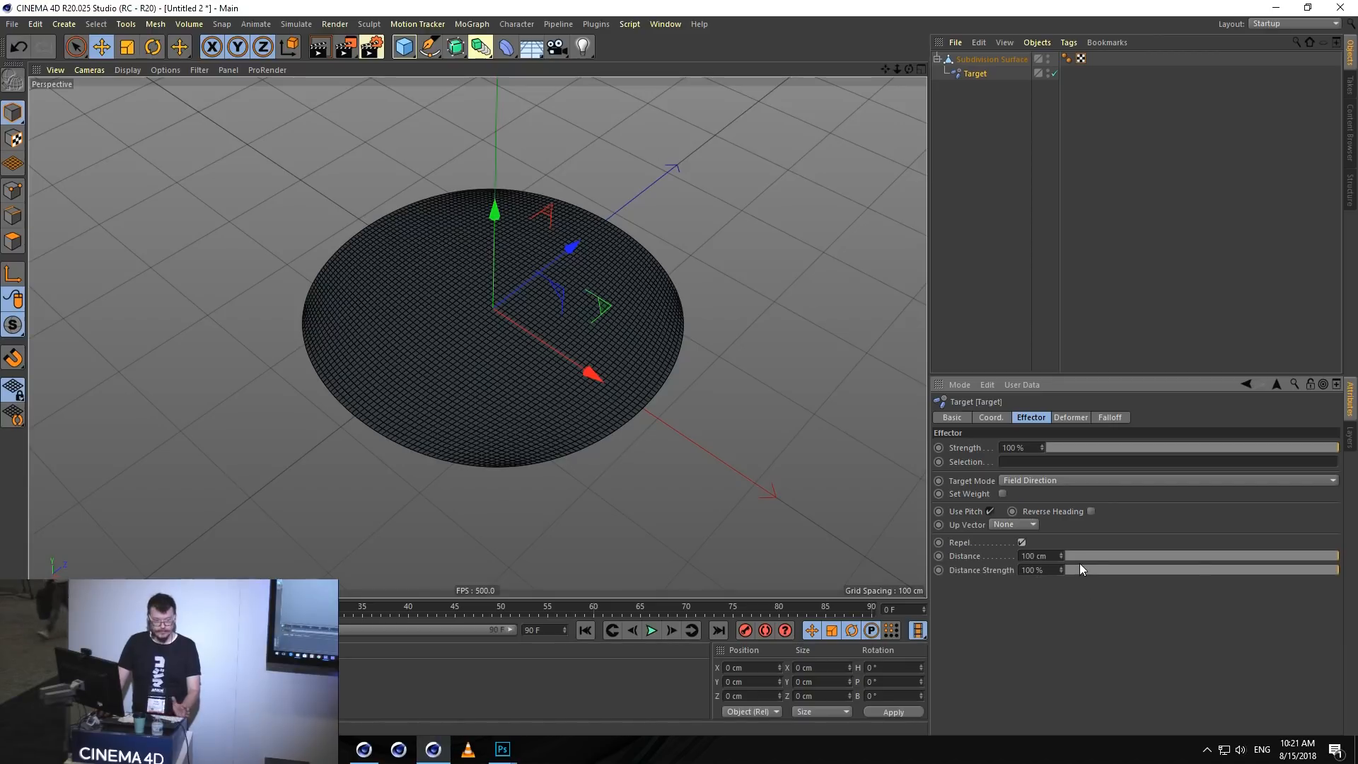
# - Set the Target effector's Deformation to Point and add a Shader Field to its falloff
pyautogui.click(1071, 418)
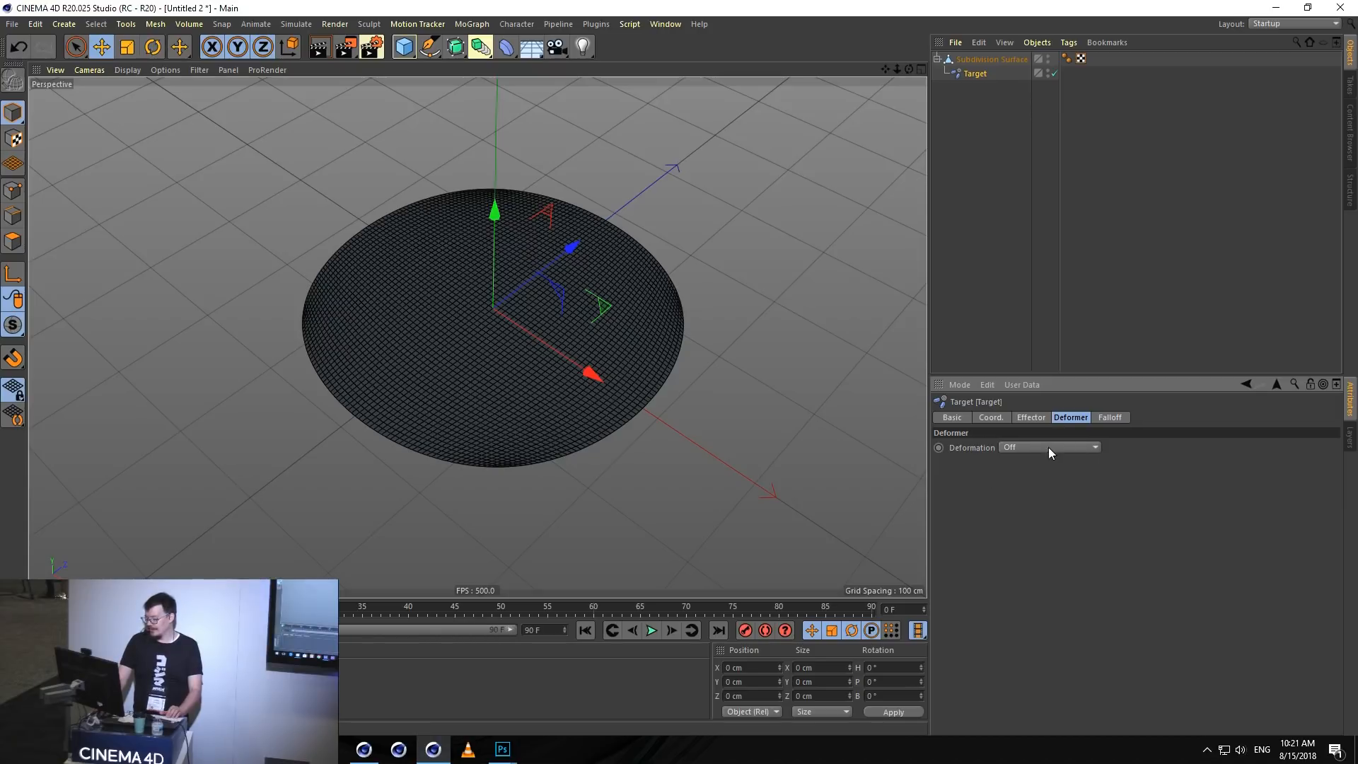
pyautogui.click(1048, 447)
pyautogui.click(1060, 489)
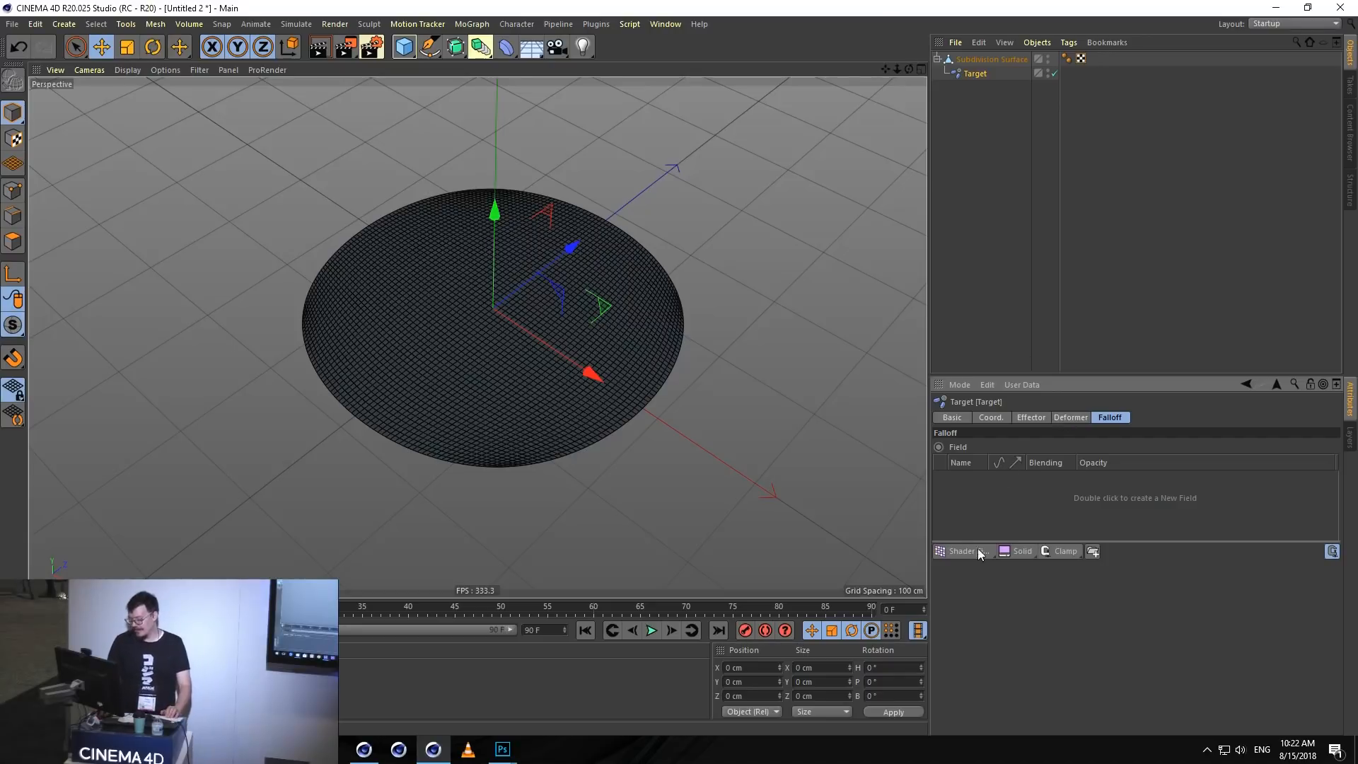
pyautogui.moveTo(966, 550); pyautogui.dragTo(1049, 571)
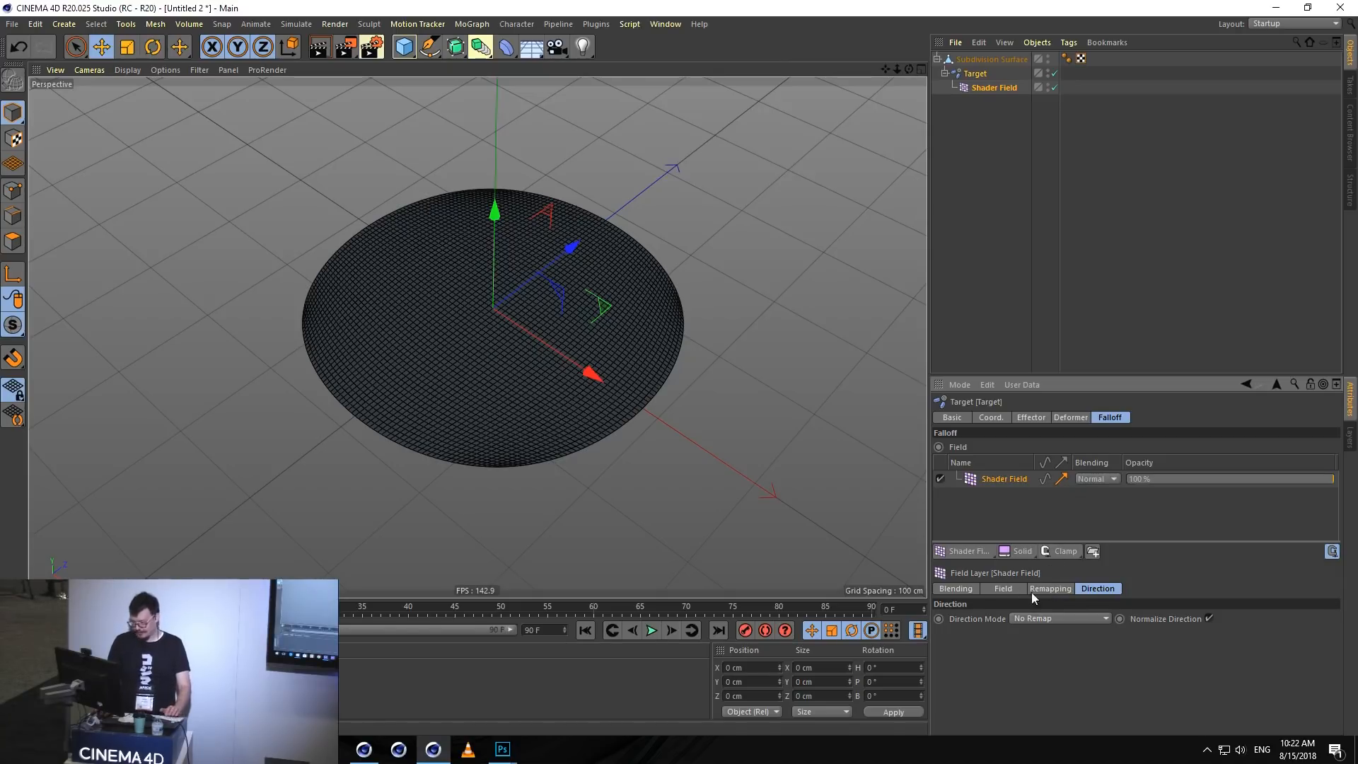
# - Load cymatic_pattern_v002.tif as the Shader Field's custom shader without copying the image to the project location
pyautogui.click(997, 590)
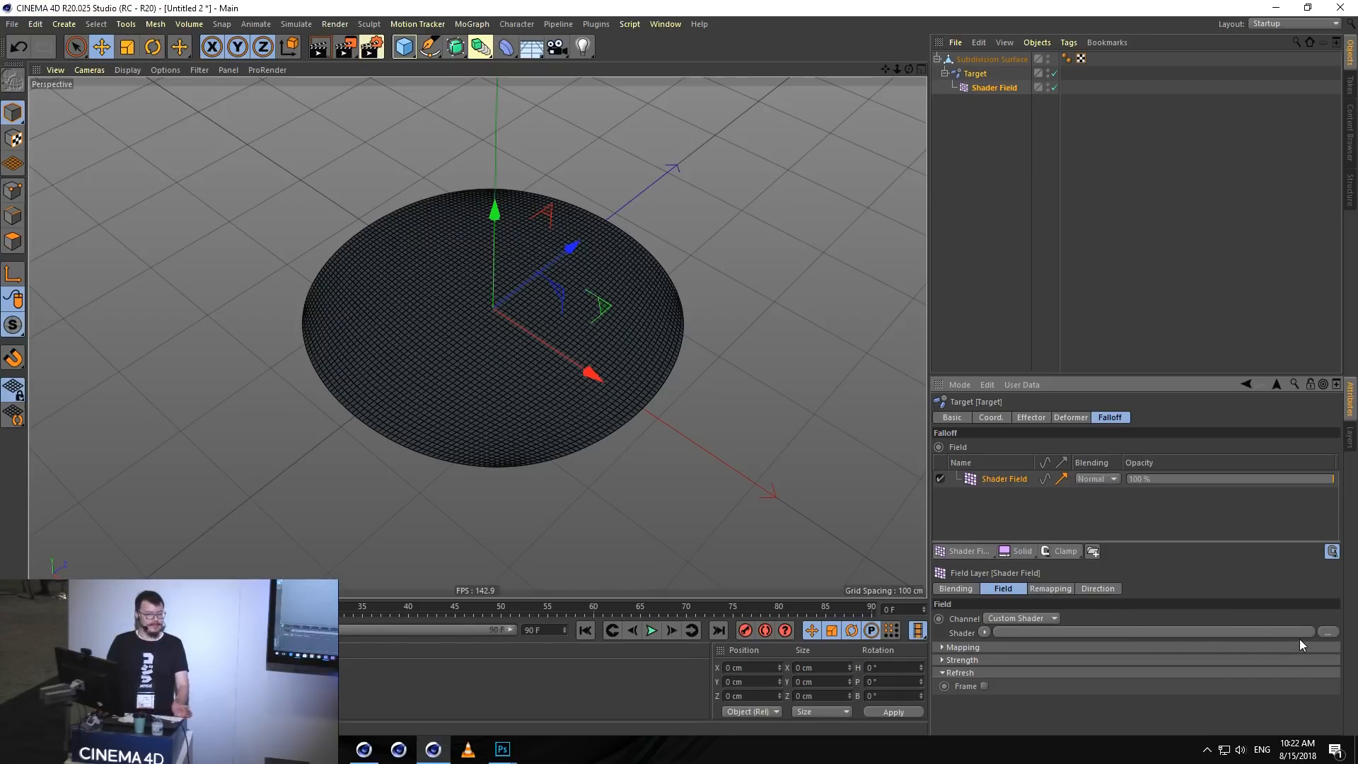
pyautogui.click(1326, 631)
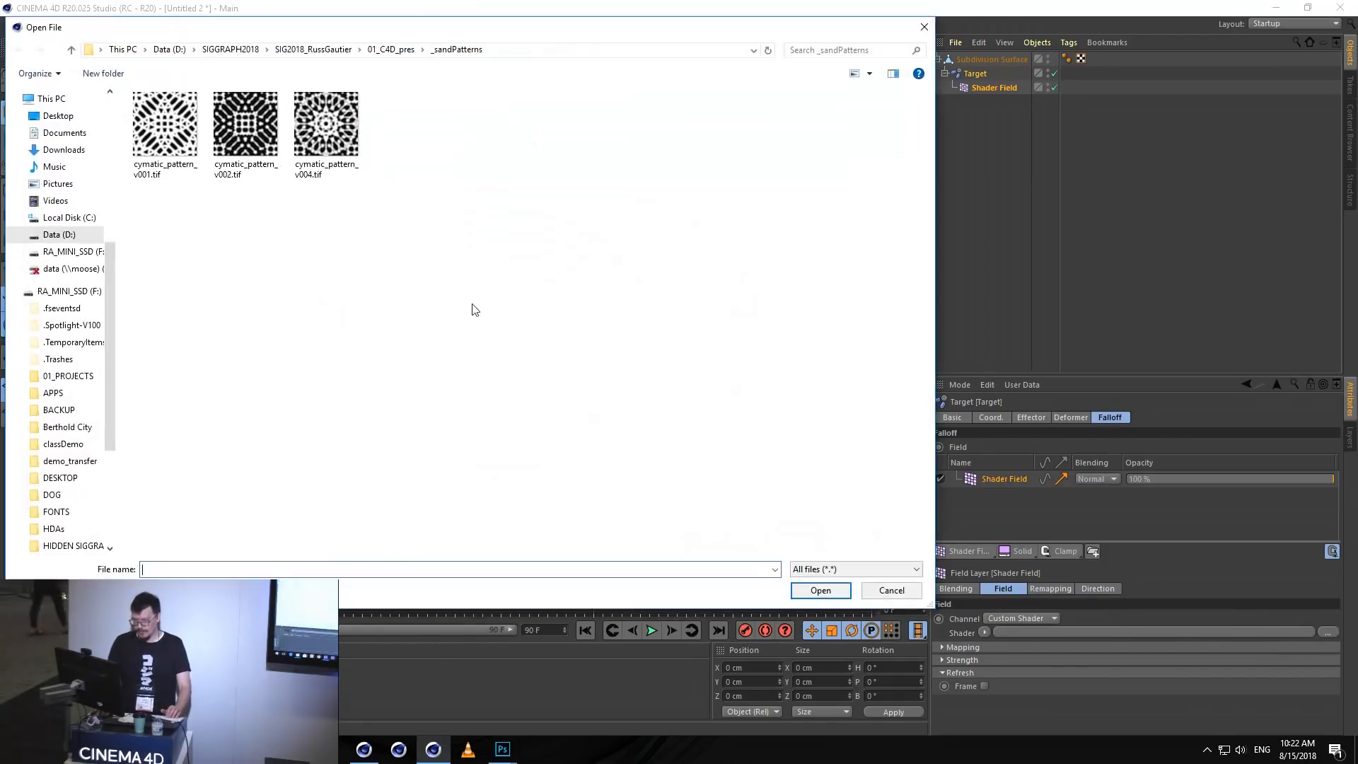
pyautogui.click(251, 125)
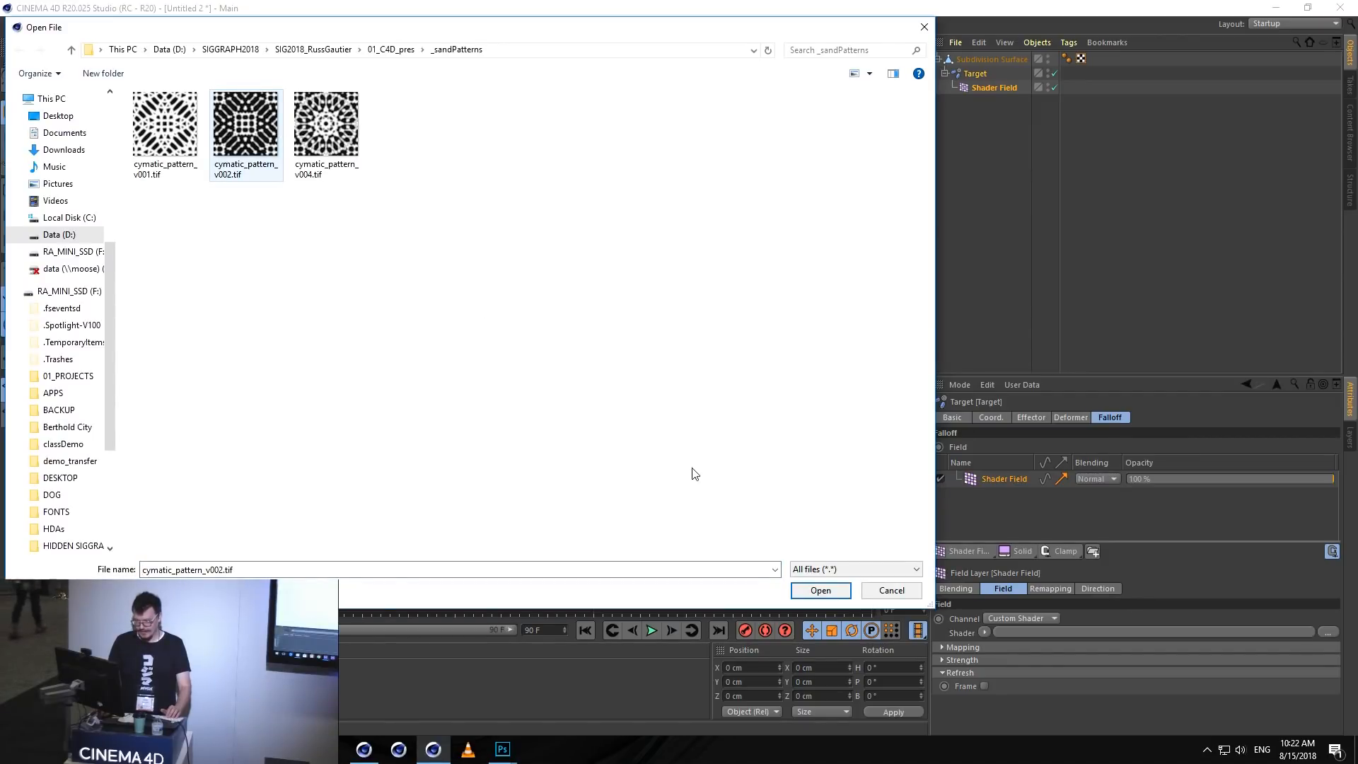
pyautogui.click(821, 590)
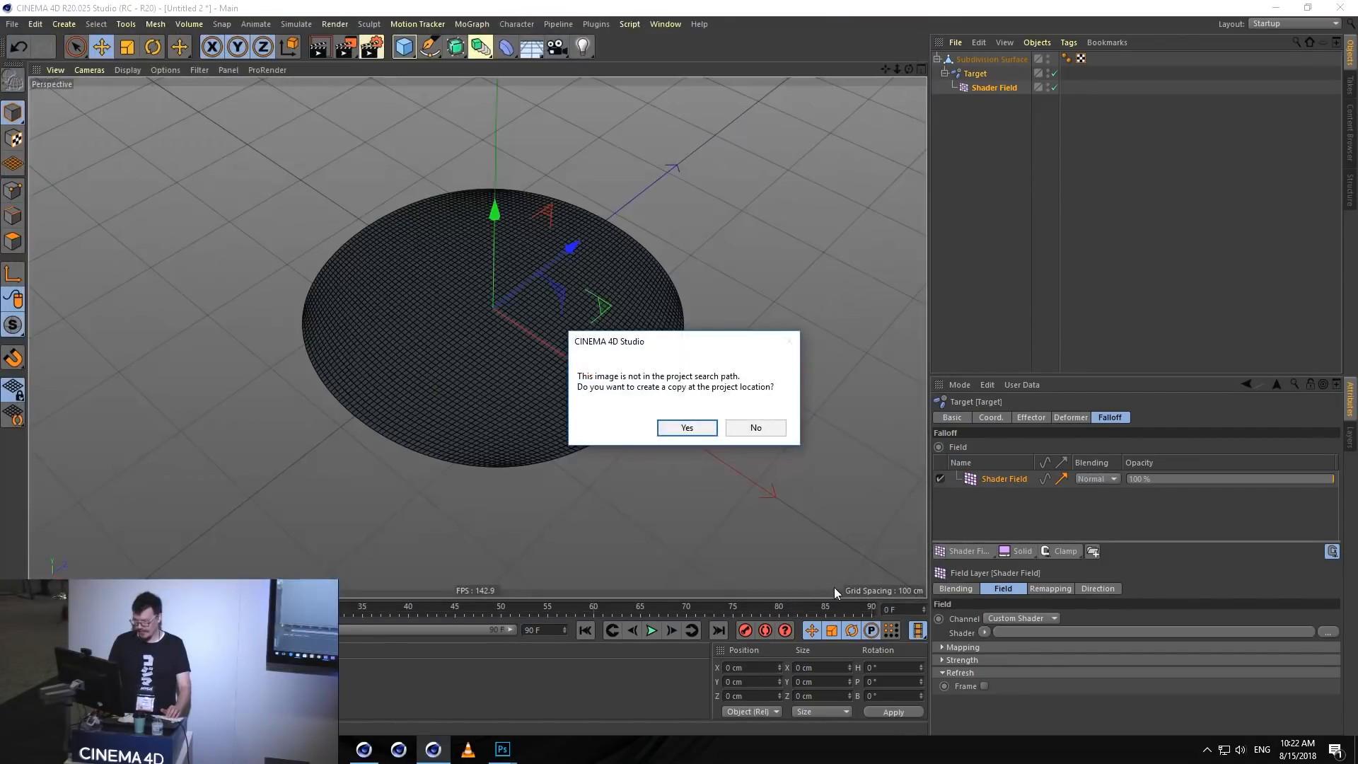
pyautogui.click(757, 427)
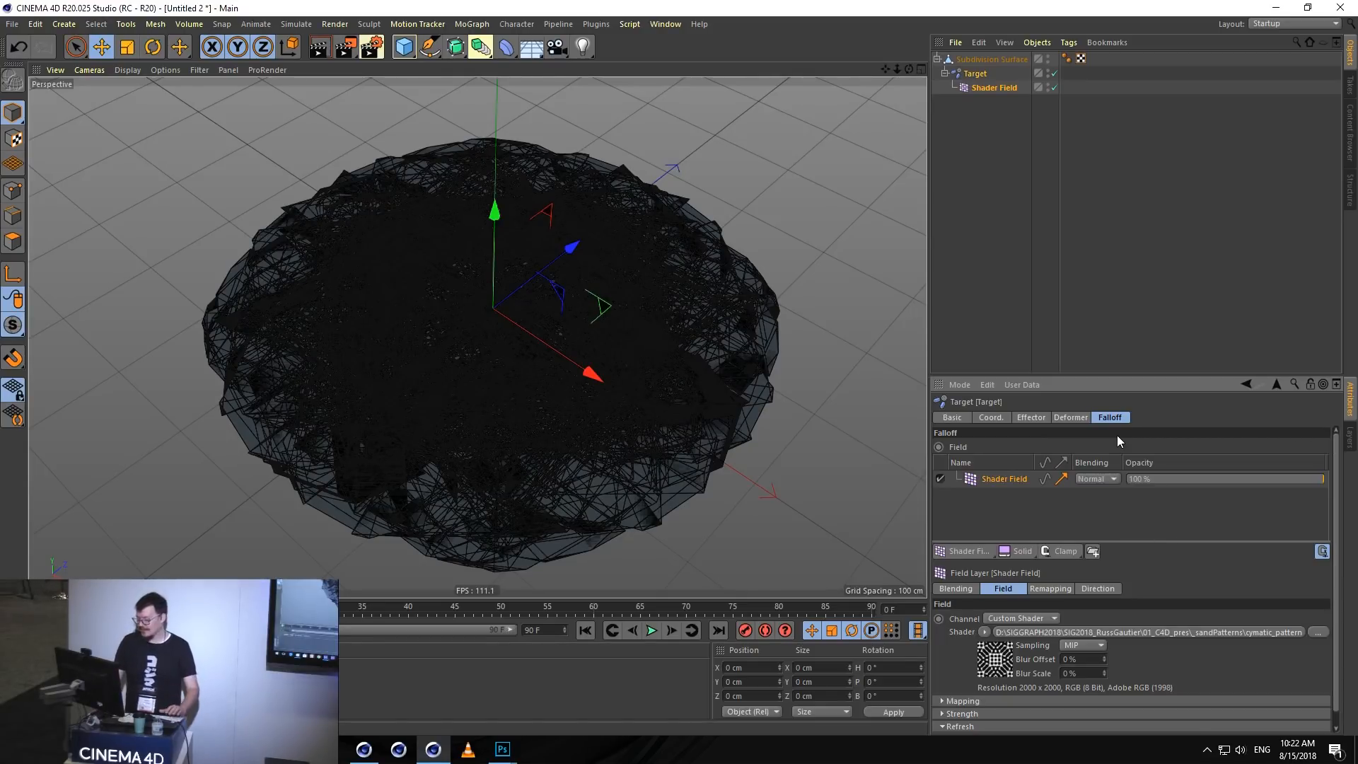
# - Disable Normalize Direction on the Shader Field, then set the Target effector's repel Distance to 16 cm with Distance Strength at 100%
pyautogui.click(1095, 589)
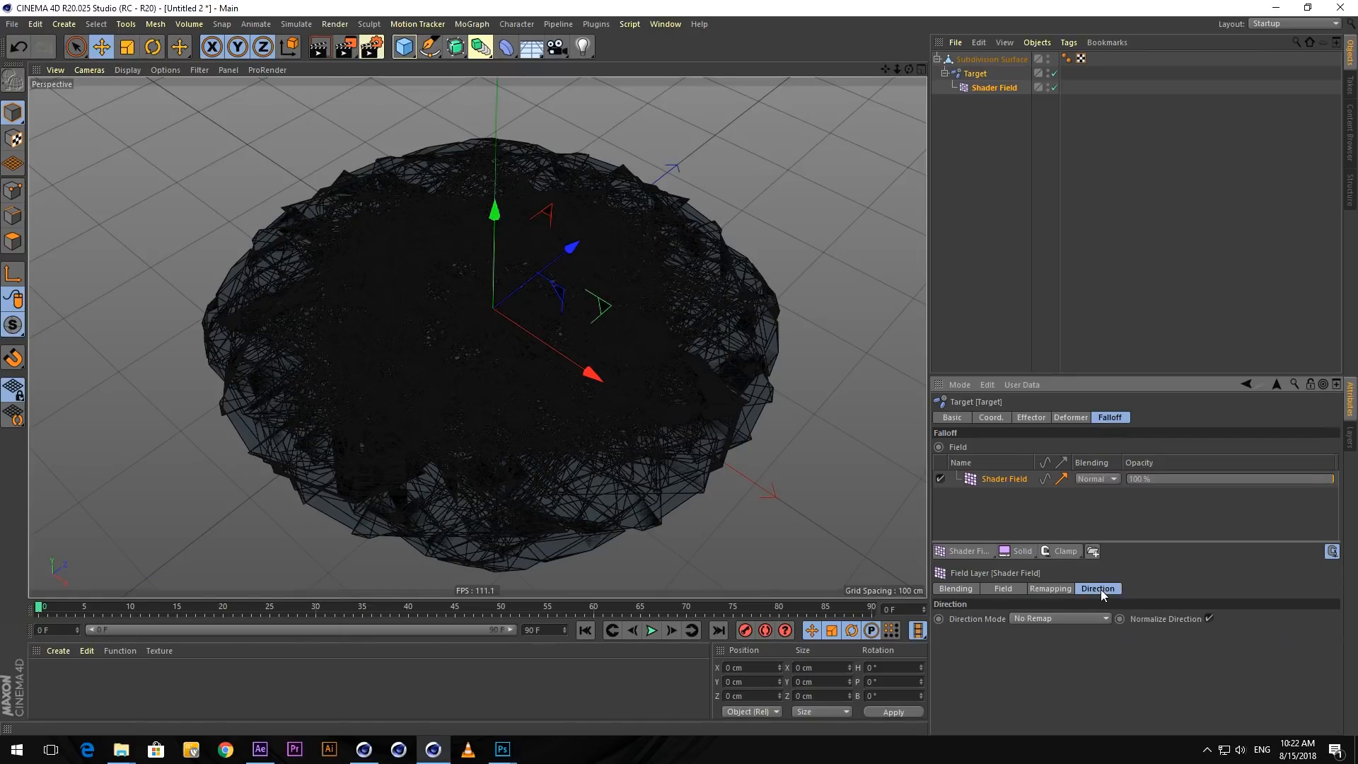
pyautogui.click(1209, 619)
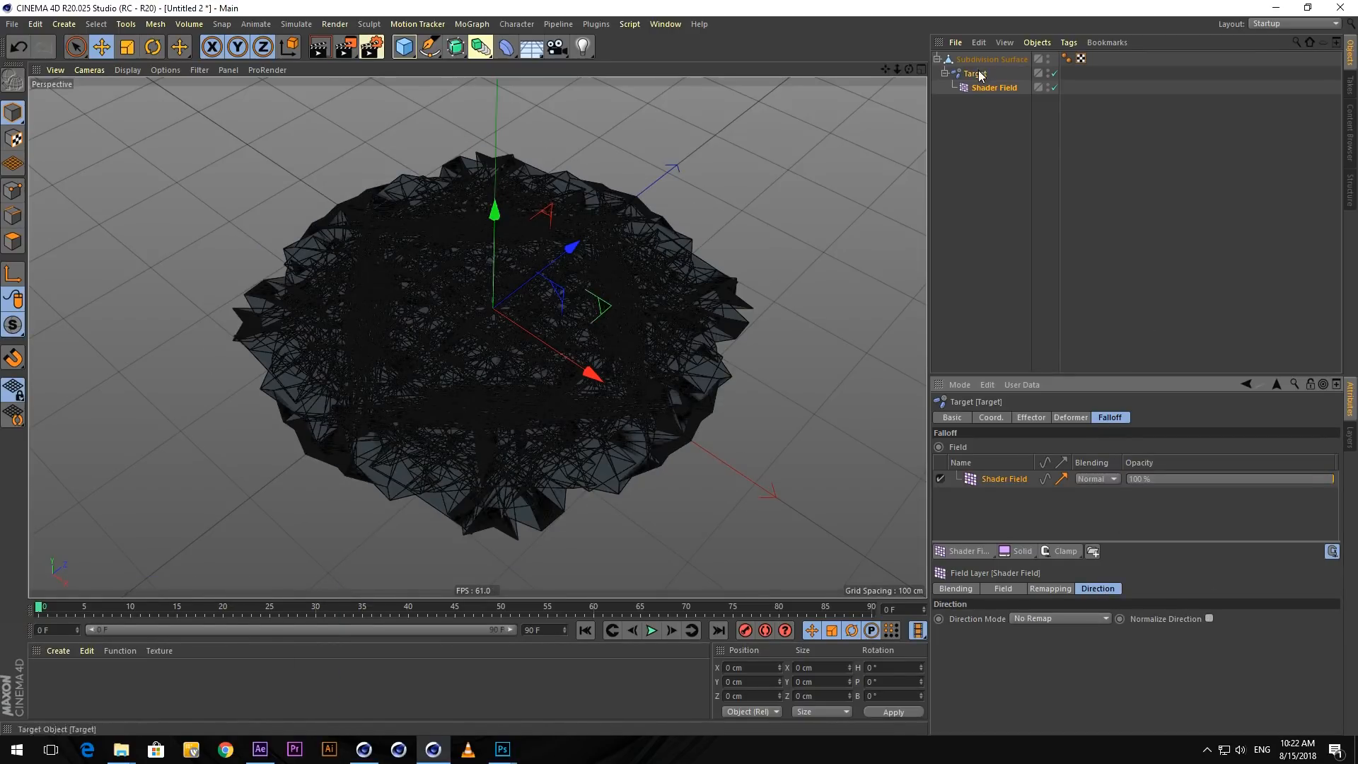
pyautogui.click(1034, 419)
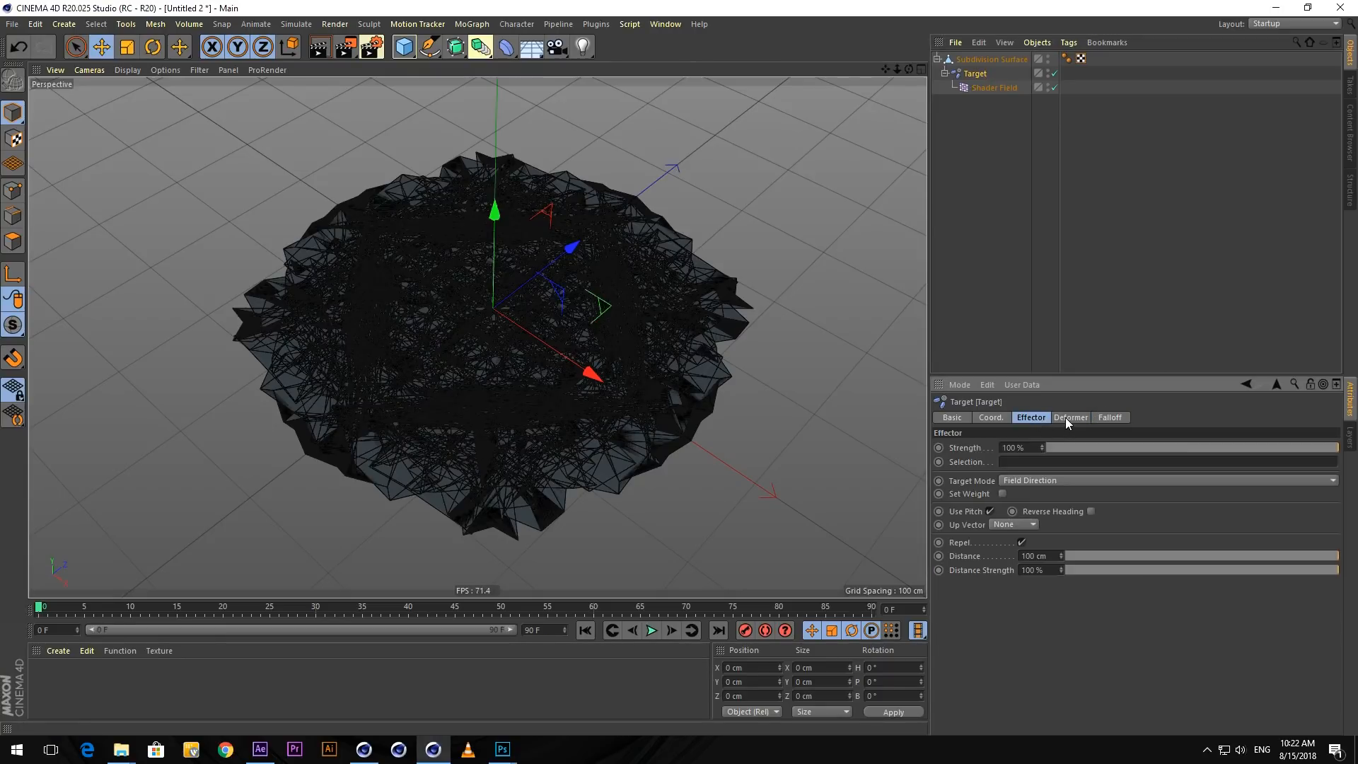
pyautogui.moveTo(1143, 556); pyautogui.dragTo(1107, 564)
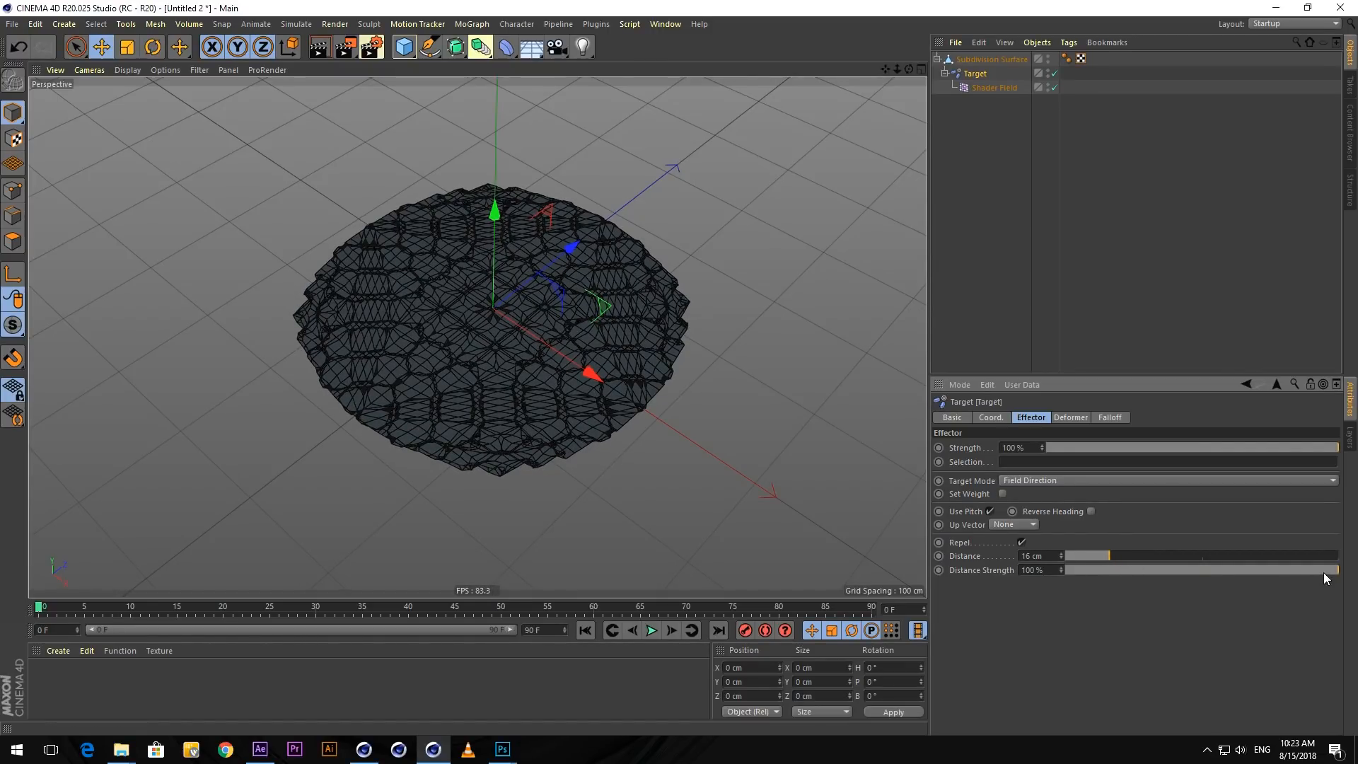
pyautogui.moveTo(1330, 570); pyautogui.dragTo(1345, 546)
pyautogui.click(1197, 294)
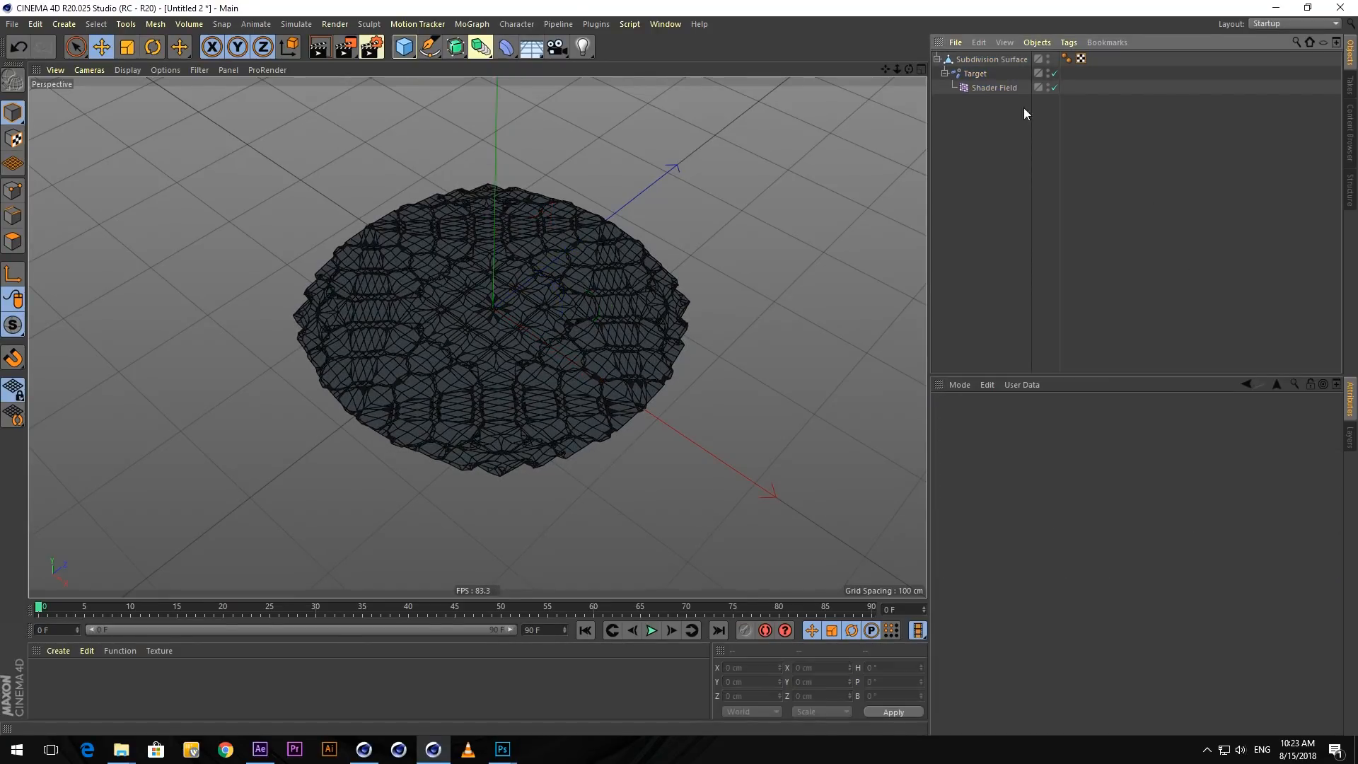
# - Add a cube and set its size to 1 cm on all three axes
pyautogui.click(404, 47)
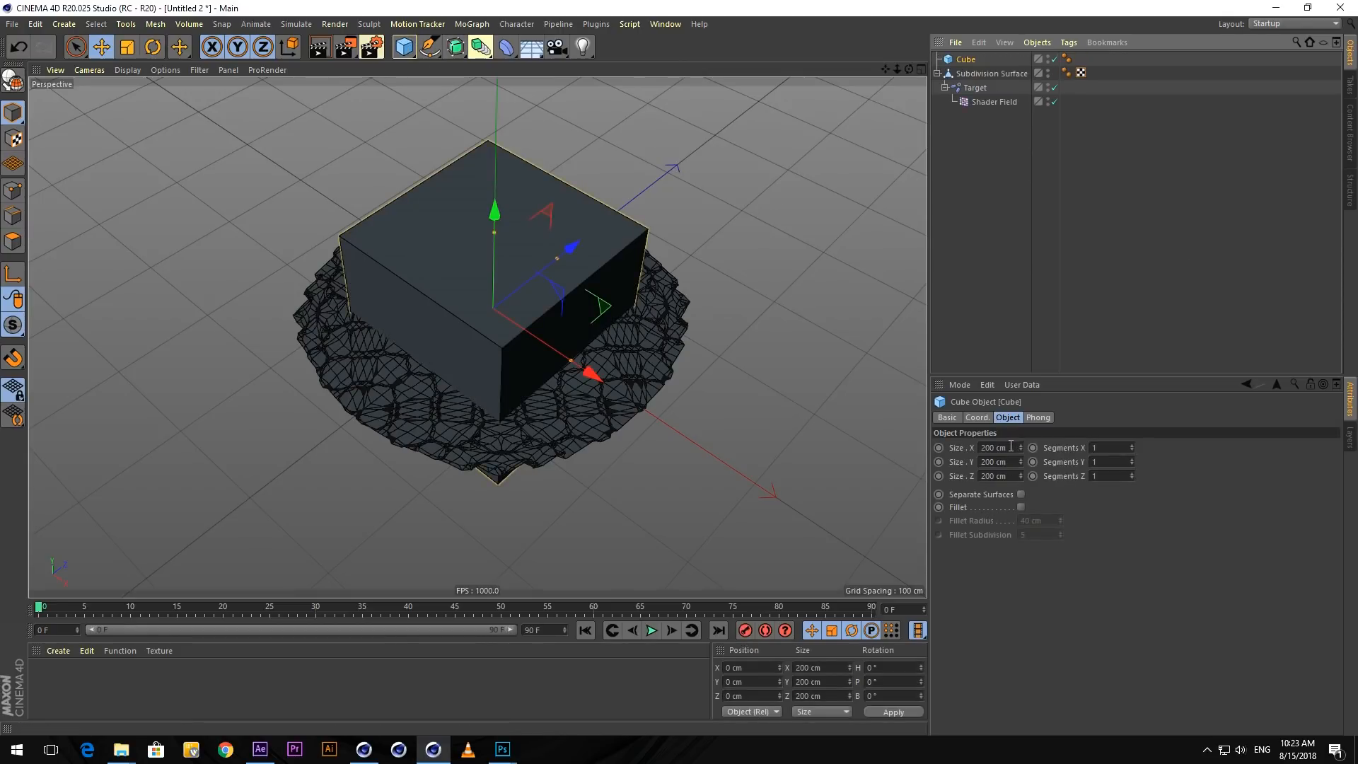
pyautogui.moveTo(1012, 447); pyautogui.dragTo(911, 446)
pyautogui.write('1')
pyautogui.press('Tab')
pyautogui.write('1')
pyautogui.press('Tab')
pyautogui.write('1')
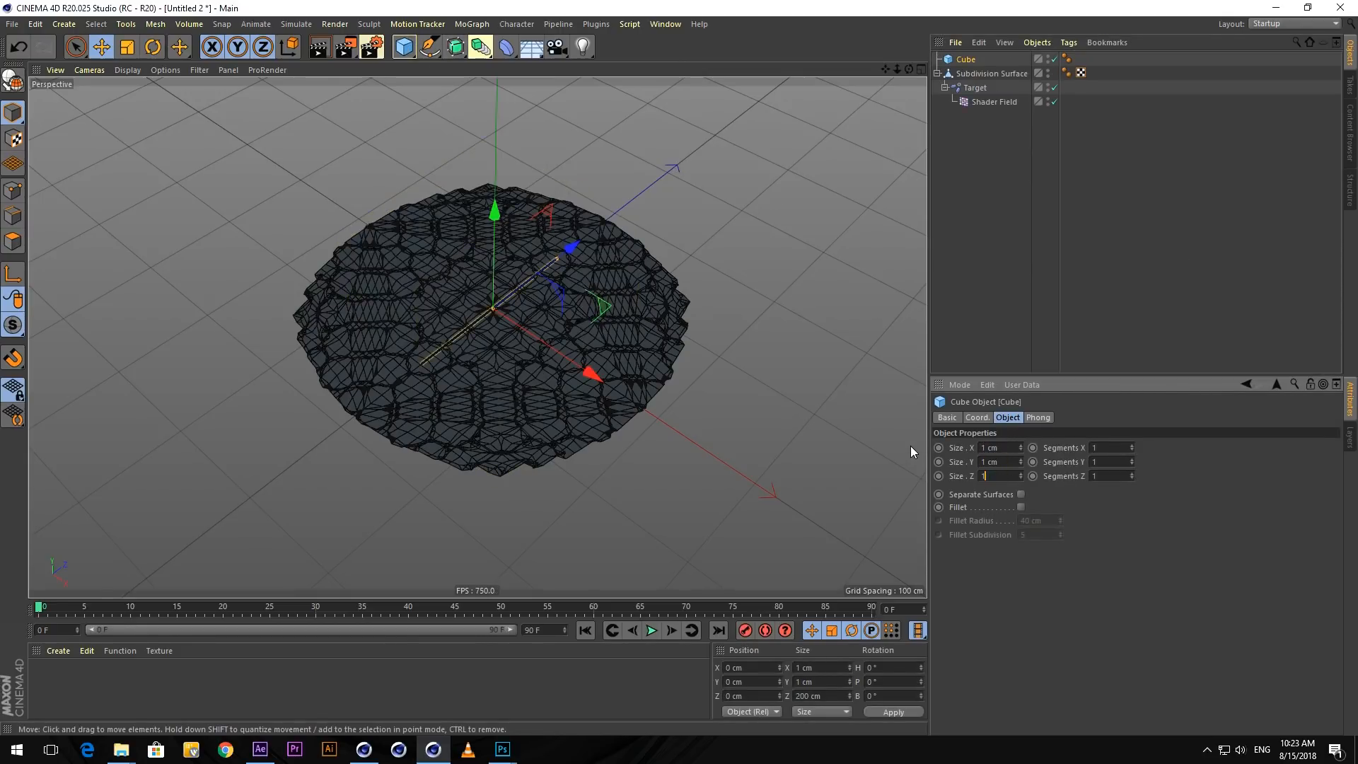
pyautogui.press('Return')
# - Add a Cloner, make the cube its child and set the Cloner's mode to Object
pyautogui.click(472, 23)
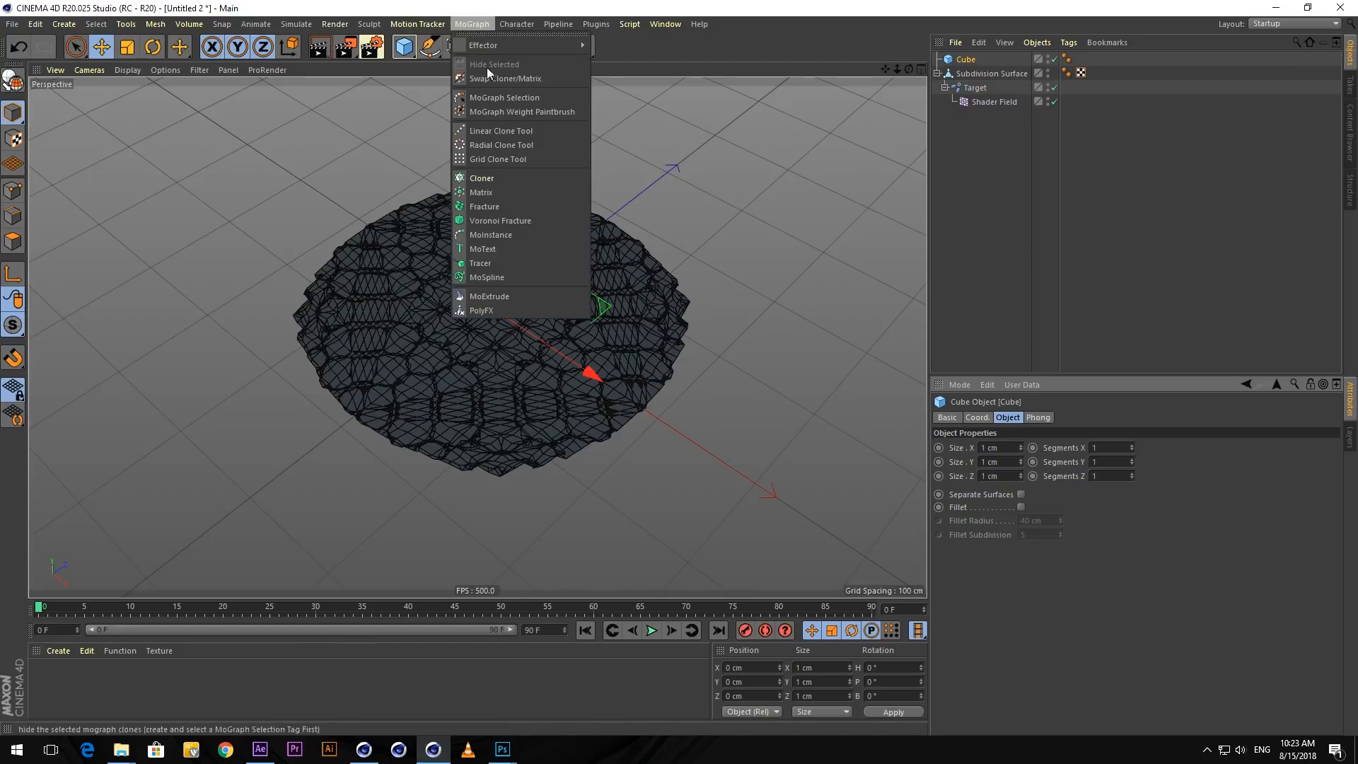
pyautogui.click(508, 179)
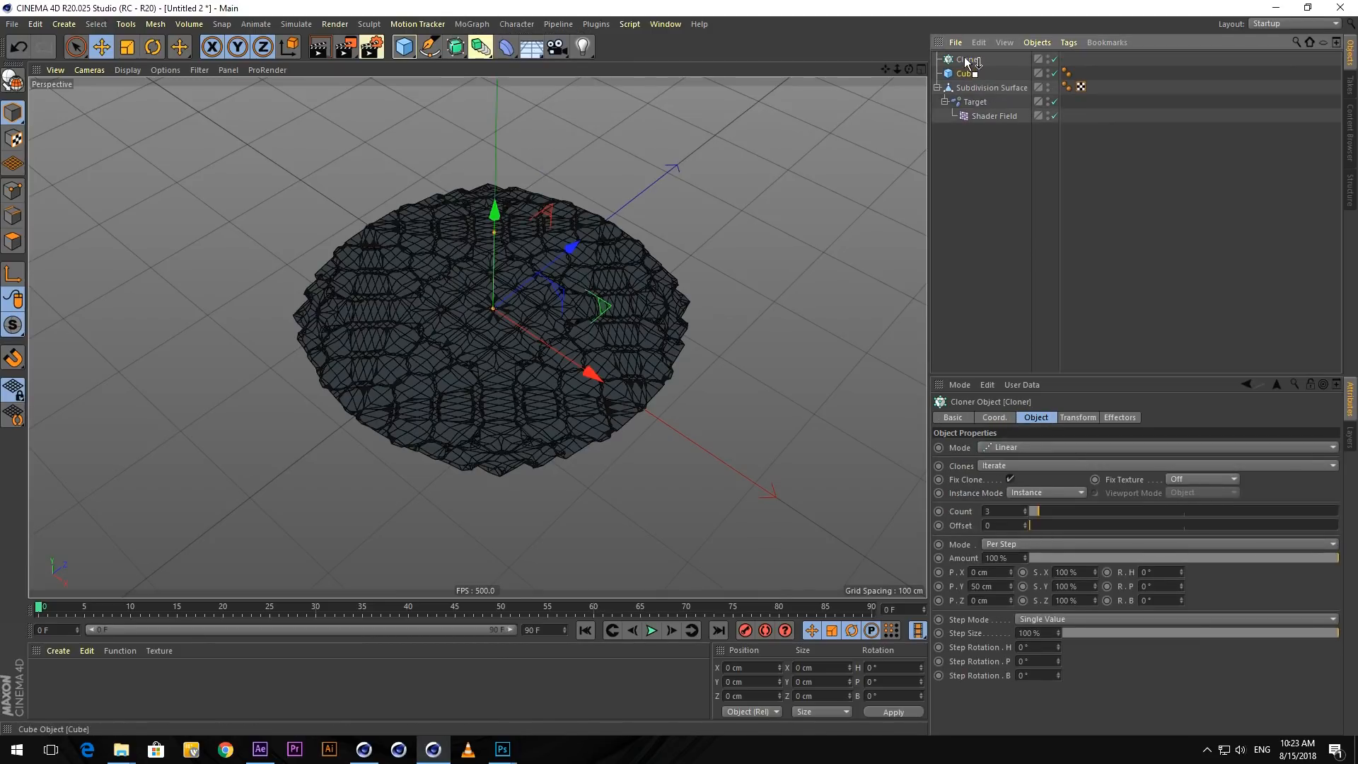
pyautogui.moveTo(967, 61); pyautogui.dragTo(968, 61)
pyautogui.click(1017, 447)
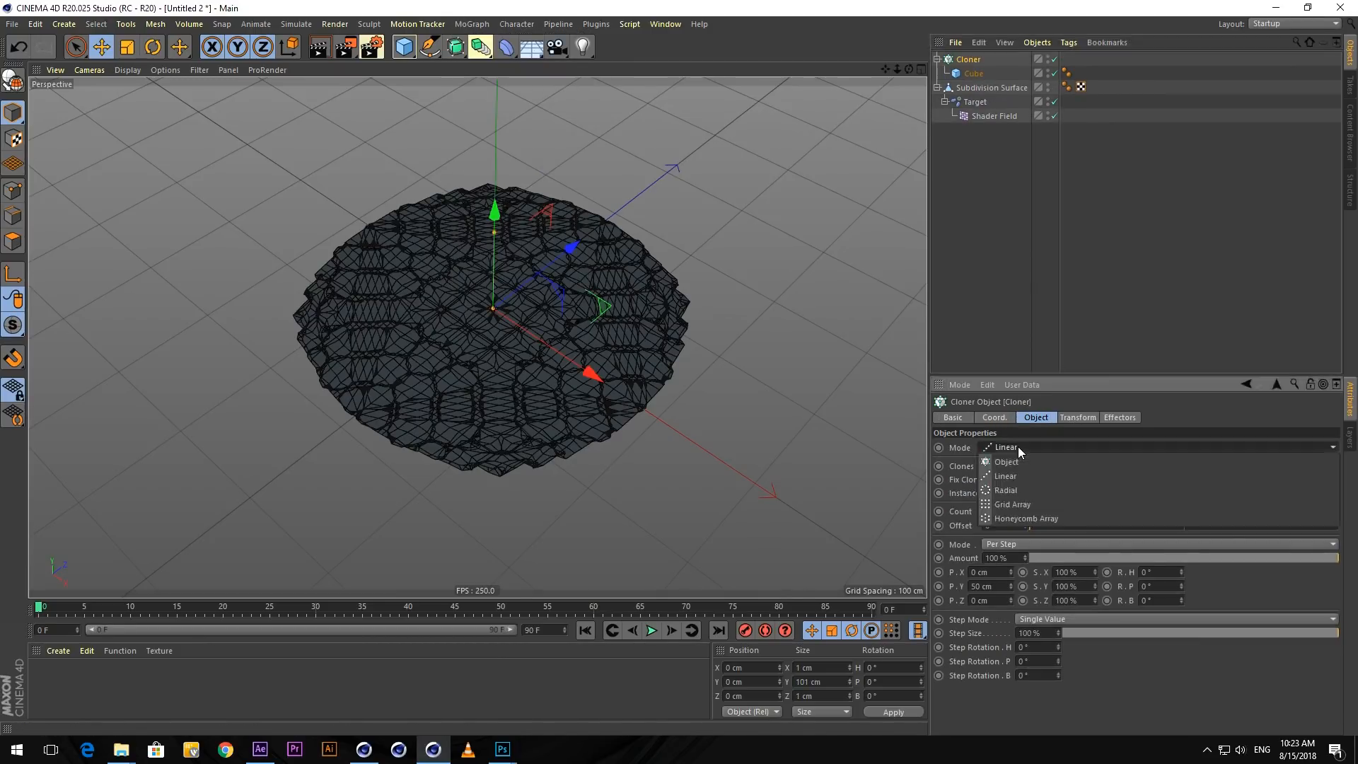
pyautogui.click(1025, 466)
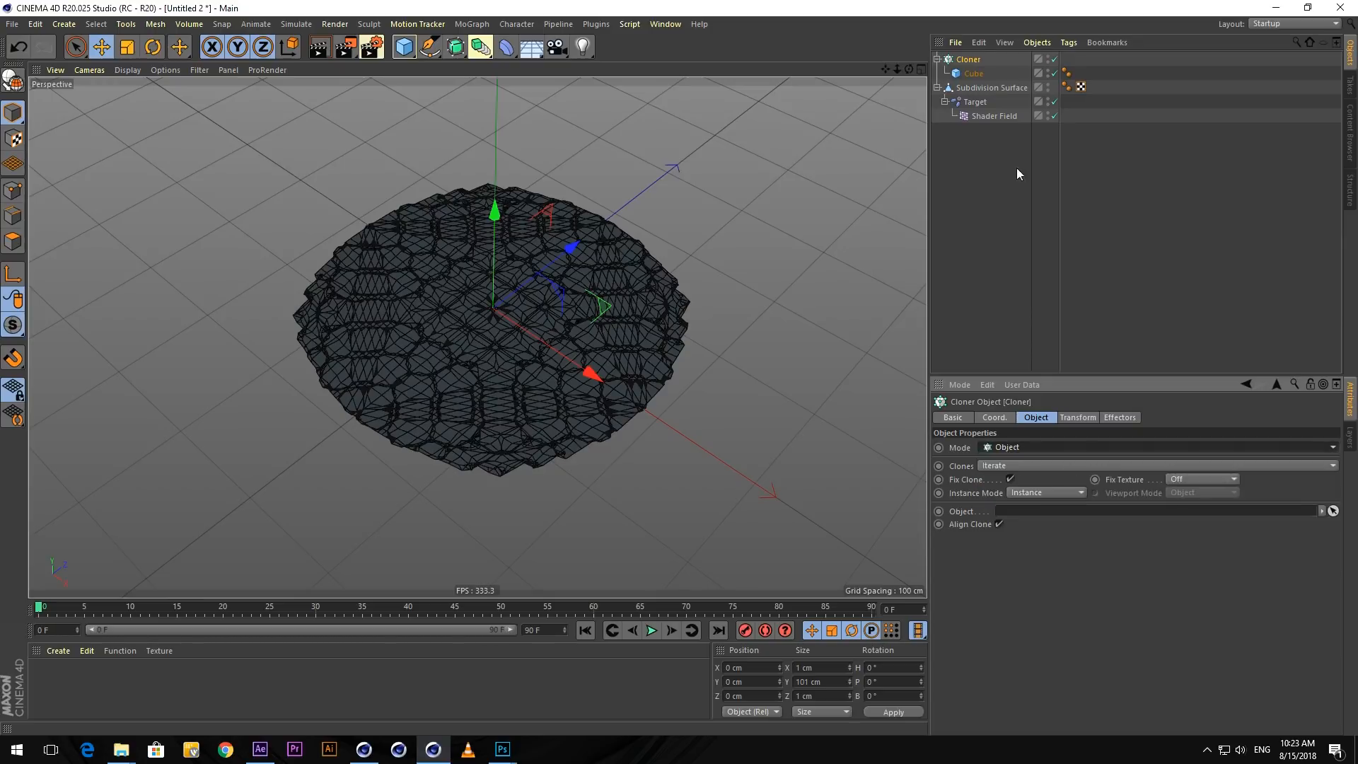
# - Clone the cubes onto the Subdivision Surface object with Vertex distribution, and hide that source mesh
pyautogui.moveTo(990, 88); pyautogui.dragTo(1032, 281)
pyautogui.moveTo(1038, 503); pyautogui.dragTo(1039, 510)
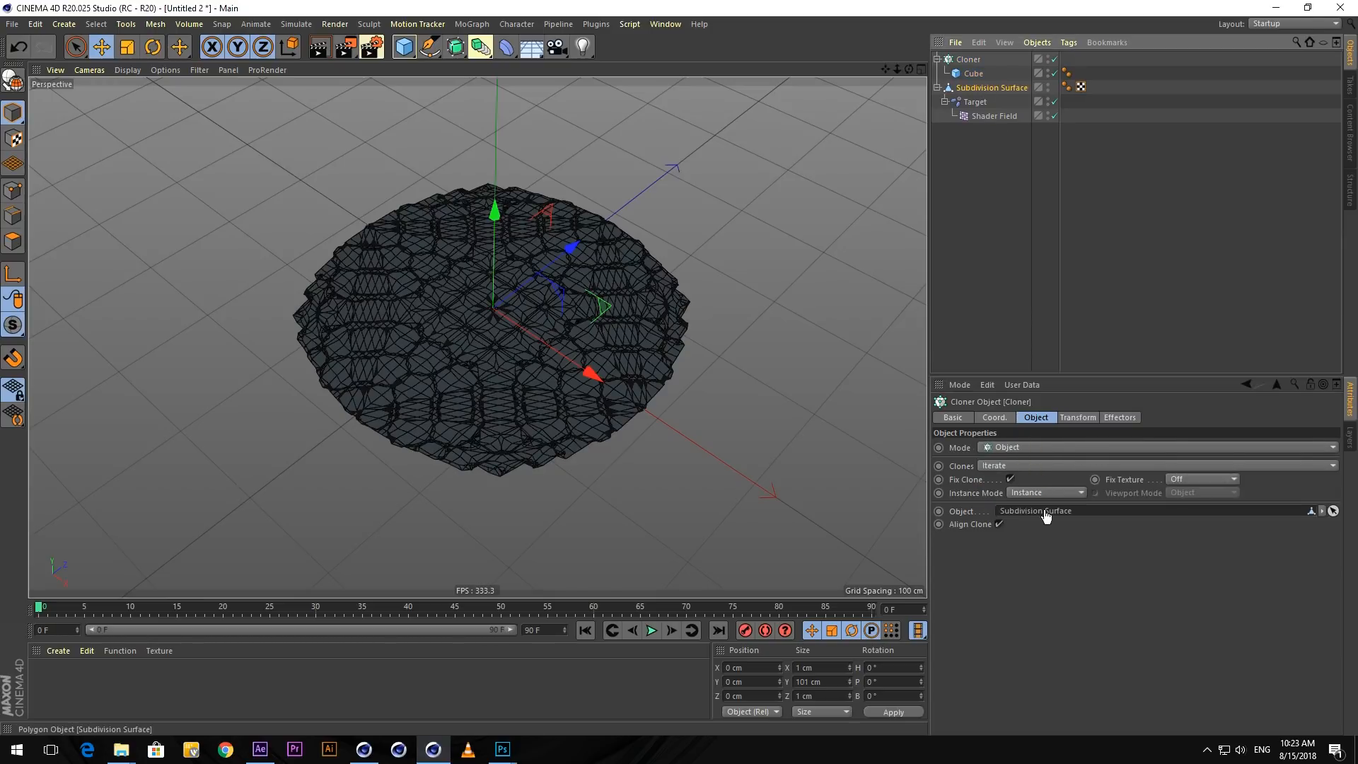
pyautogui.click(1040, 557)
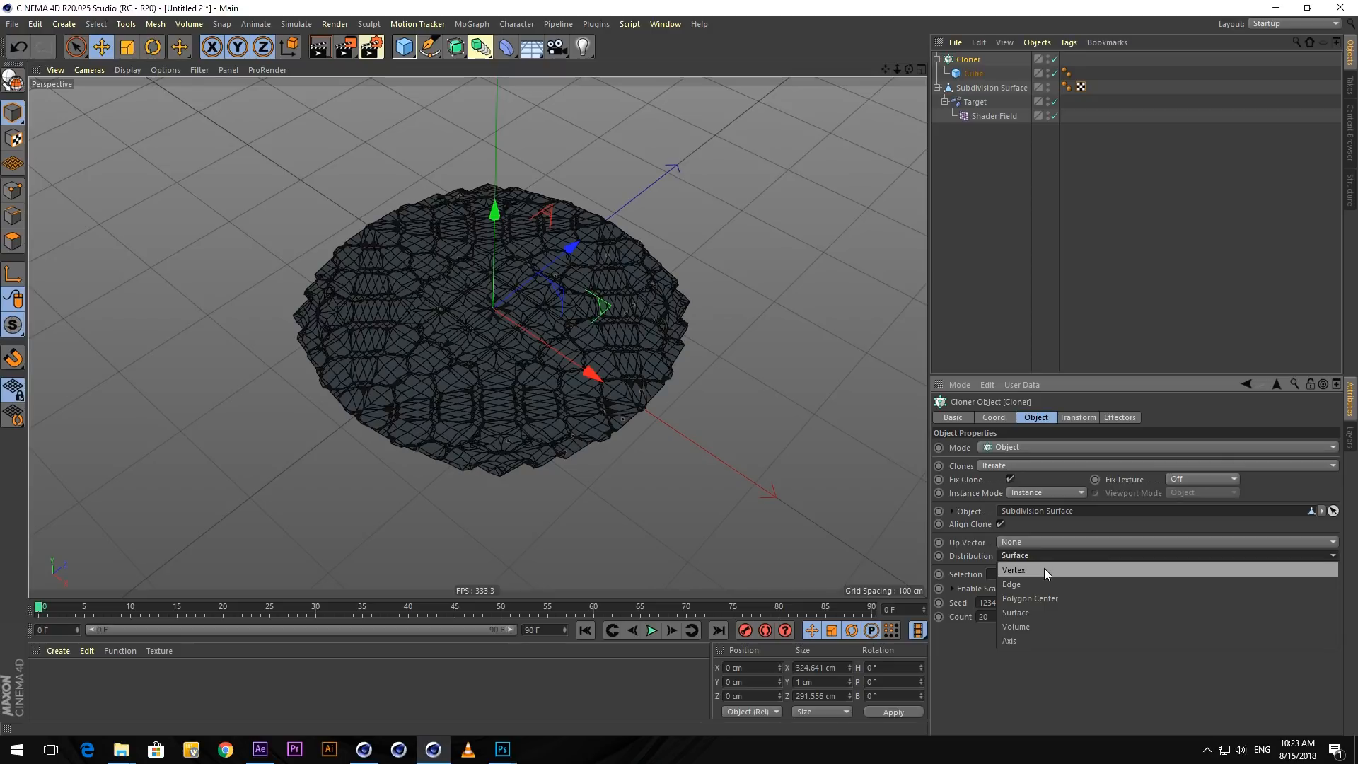
pyautogui.click(1044, 568)
pyautogui.click(1124, 123)
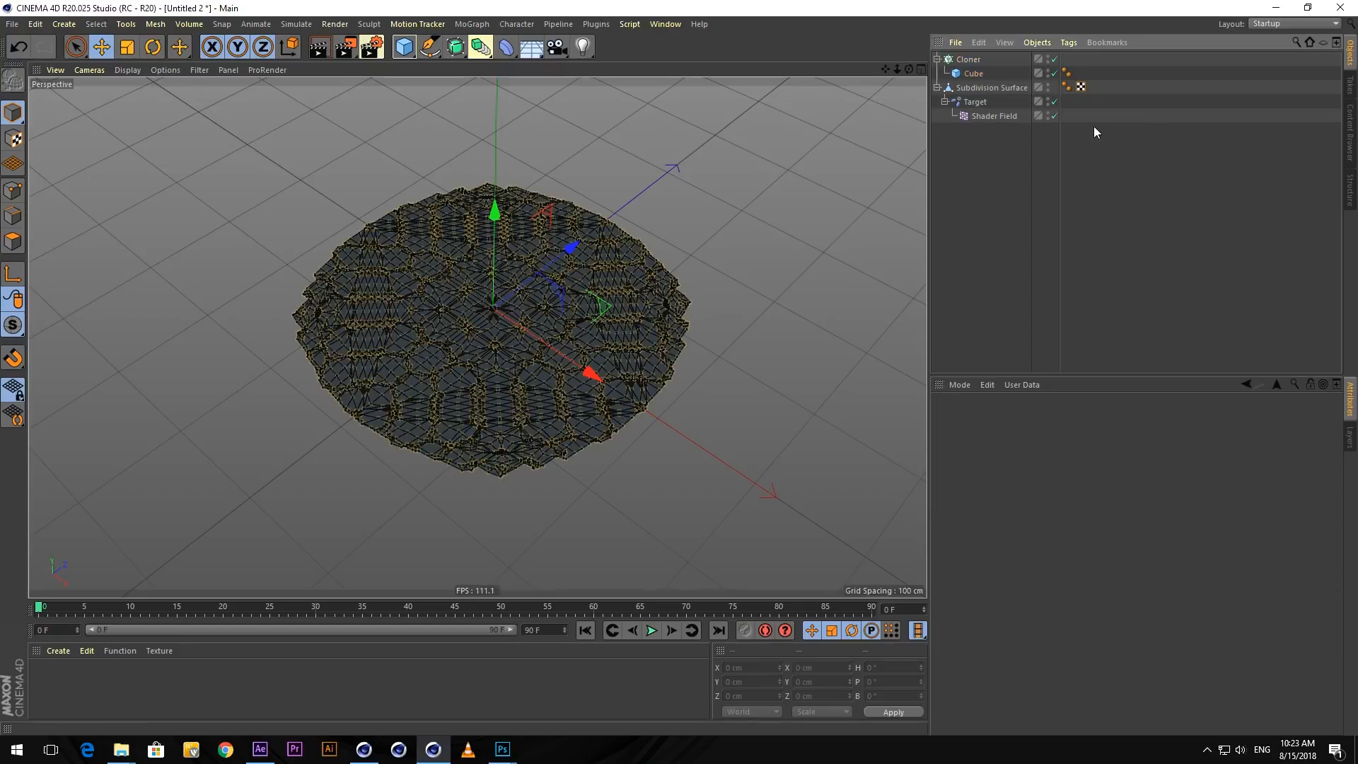
pyautogui.click(1047, 87)
# - Test the Target effector's repel Distance and Distance Strength on the clones, returning the Distance to 16 cm
pyautogui.click(991, 116)
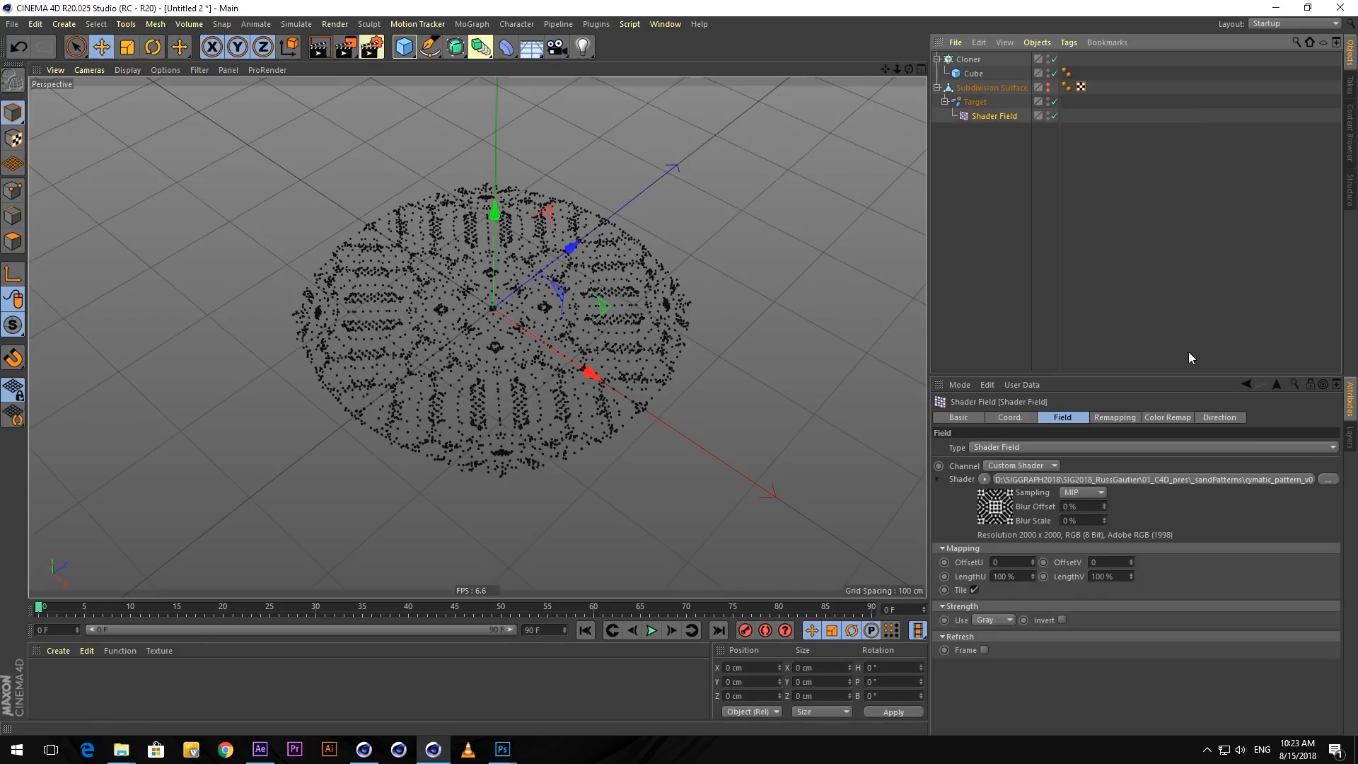
pyautogui.click(973, 102)
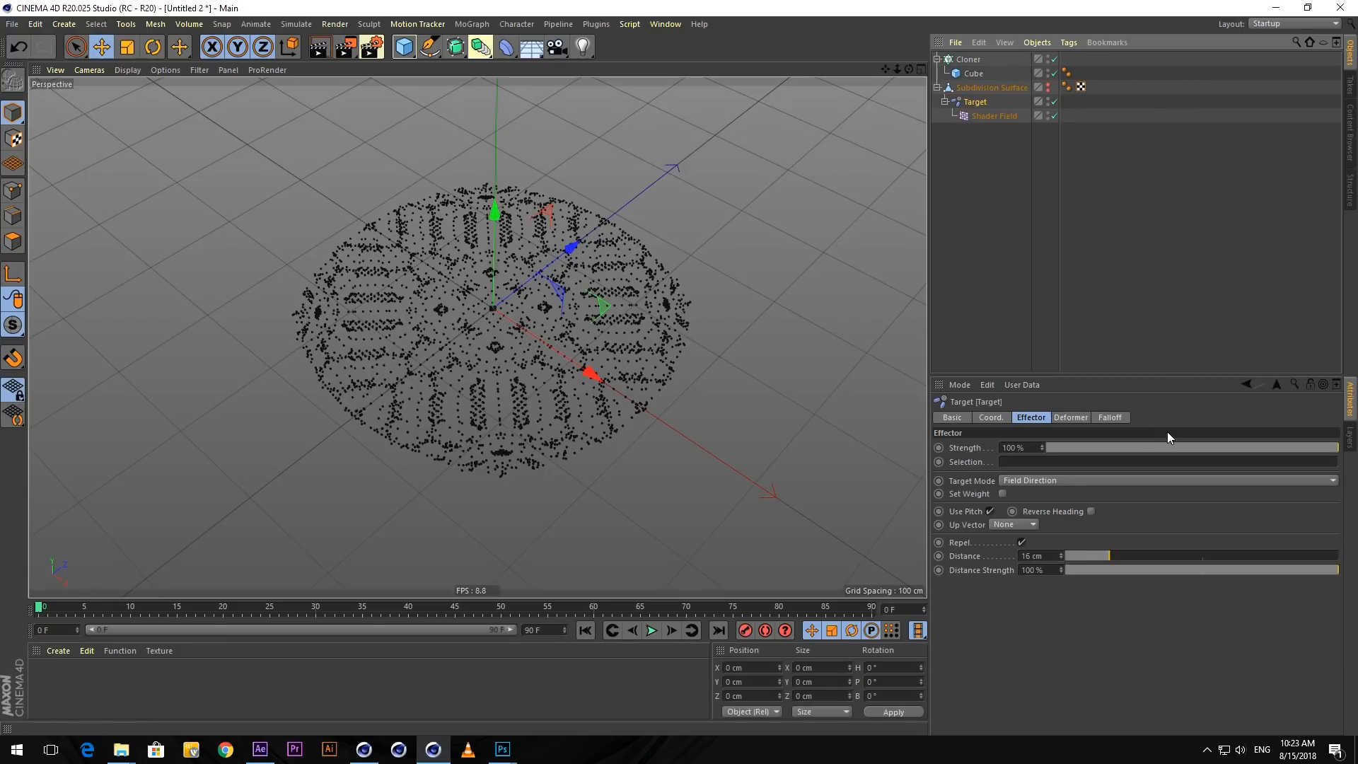
pyautogui.moveTo(1110, 550)
pyautogui.mouseDown()
pyautogui.moveTo(1071, 560)
pyautogui.moveTo(1109, 560)
pyautogui.mouseUp()
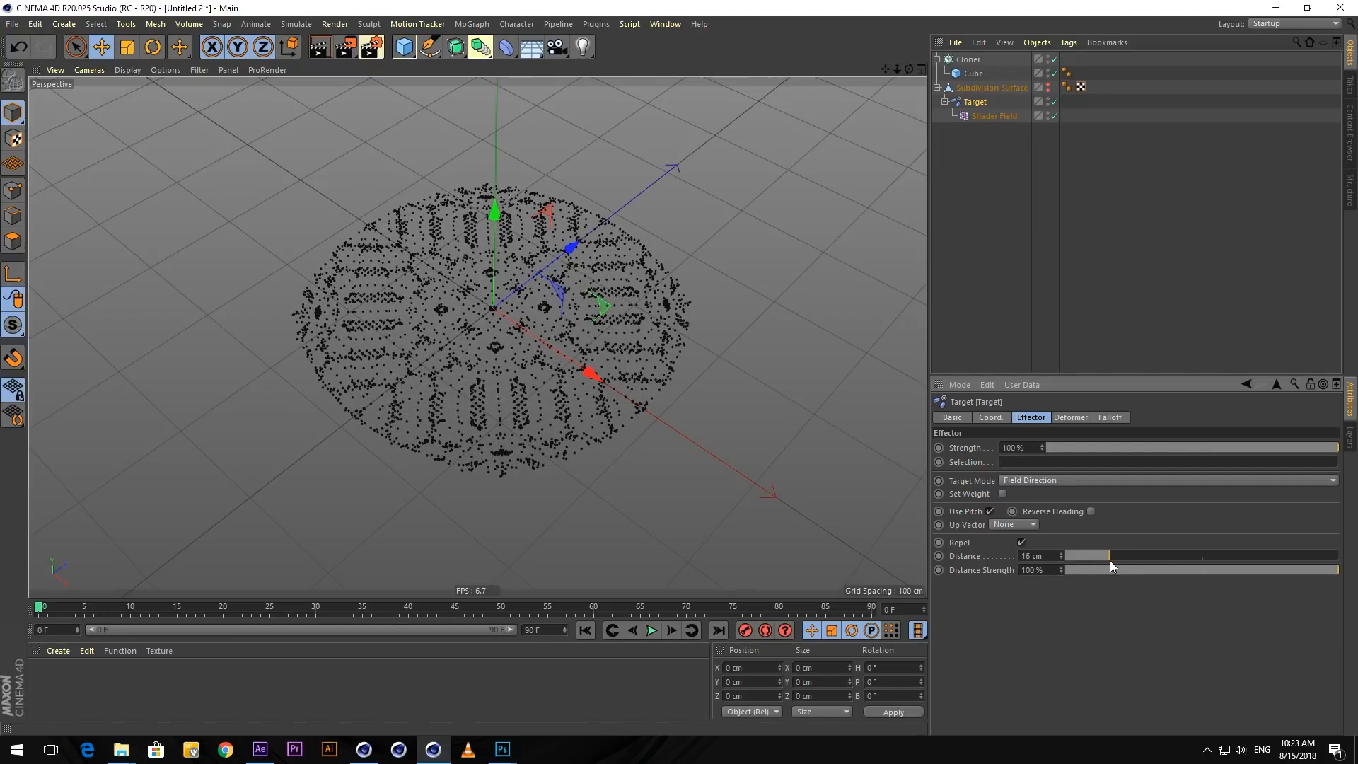
pyautogui.moveTo(1322, 568)
pyautogui.mouseDown()
pyautogui.moveTo(1009, 573)
pyautogui.moveTo(1352, 559)
pyautogui.mouseUp()
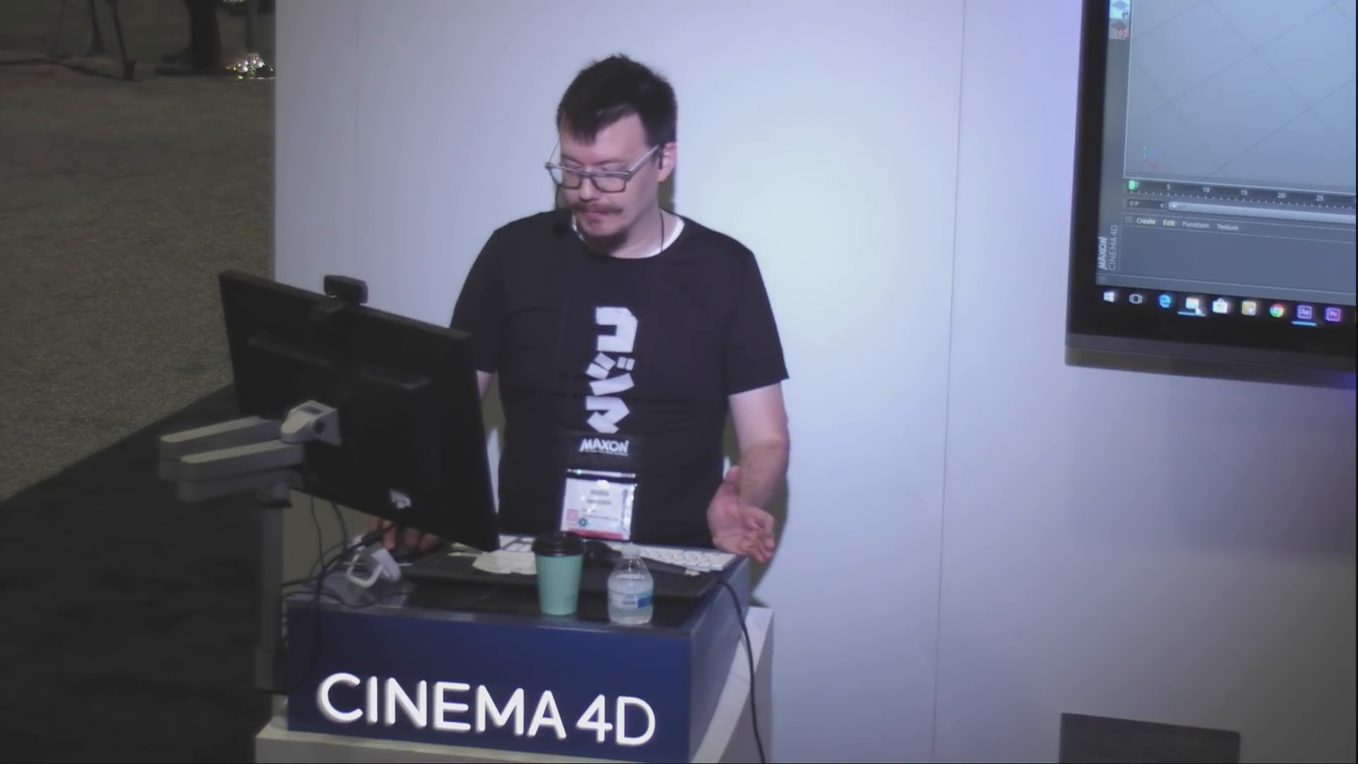
pyautogui.moveTo(1194, 308)
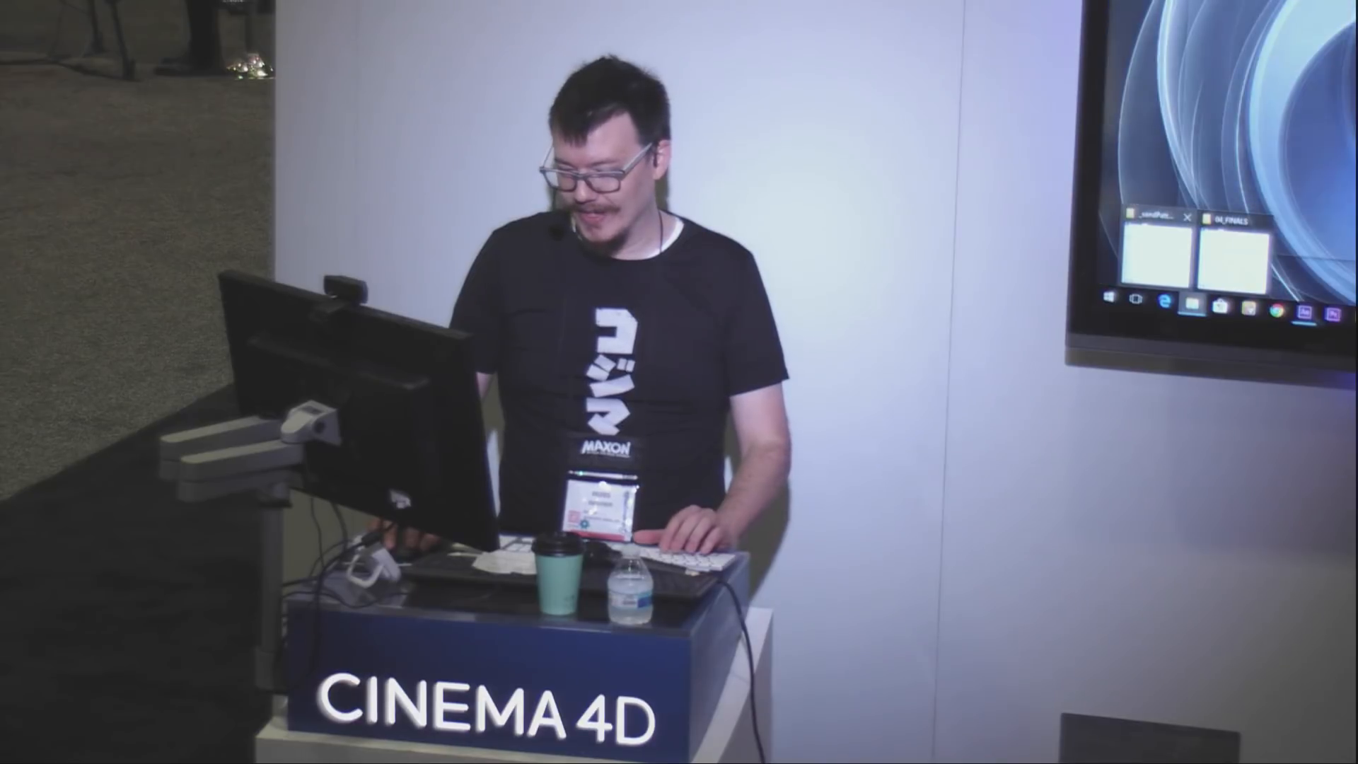
pyautogui.click(1158, 253)
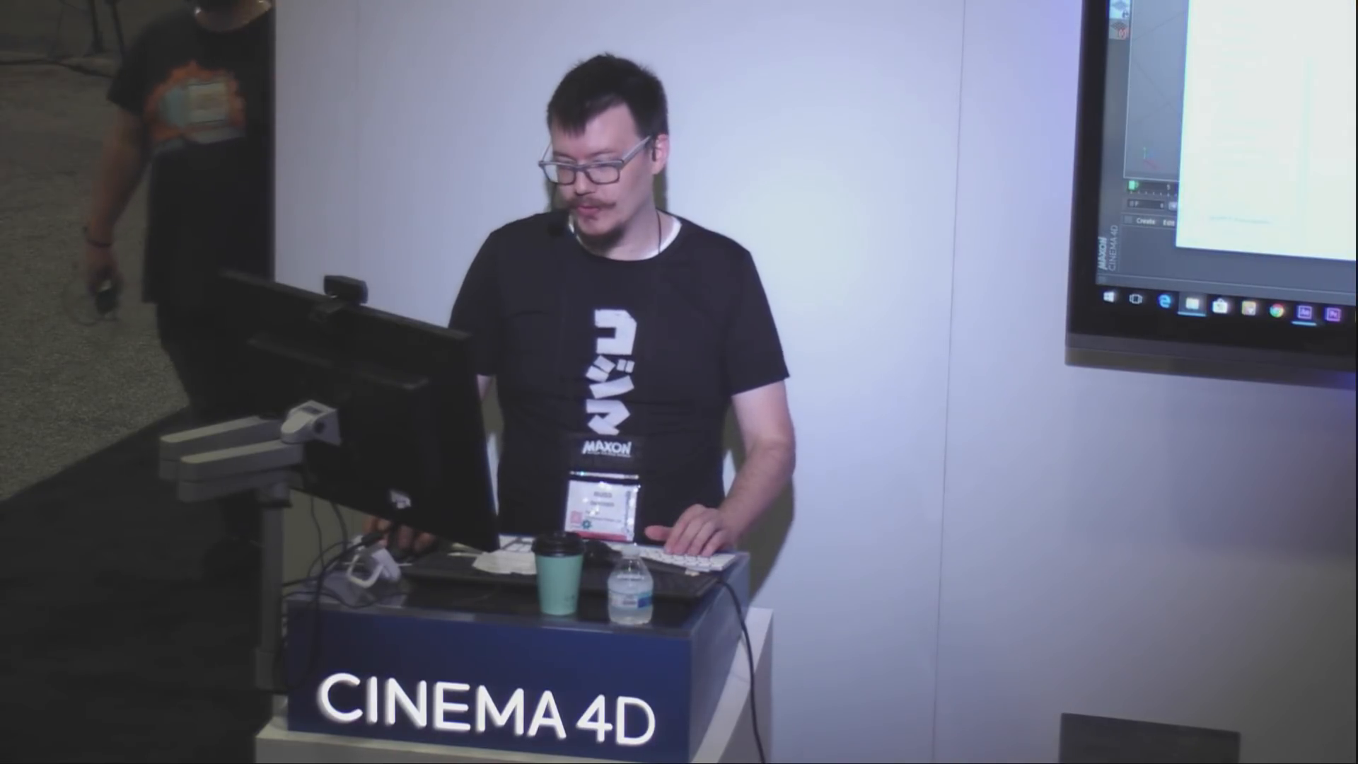
pyautogui.press('Return')
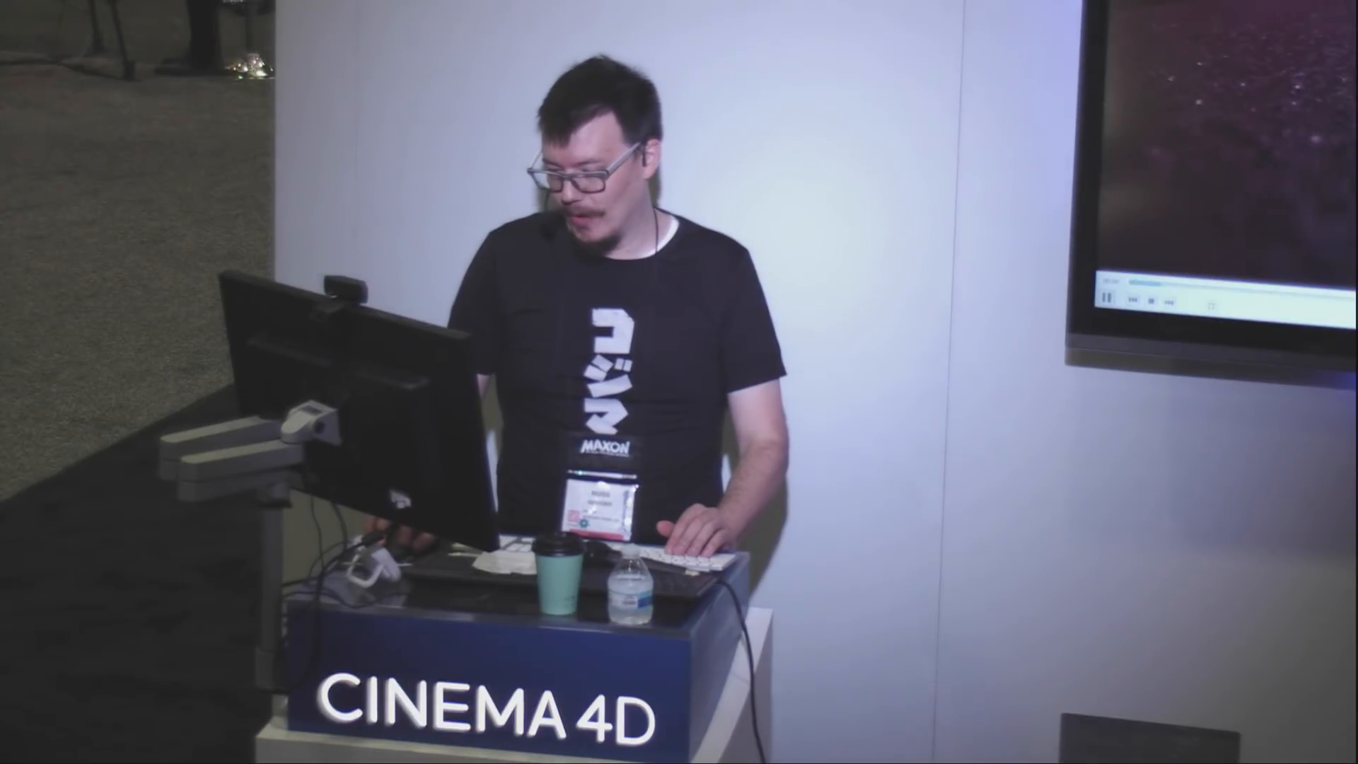